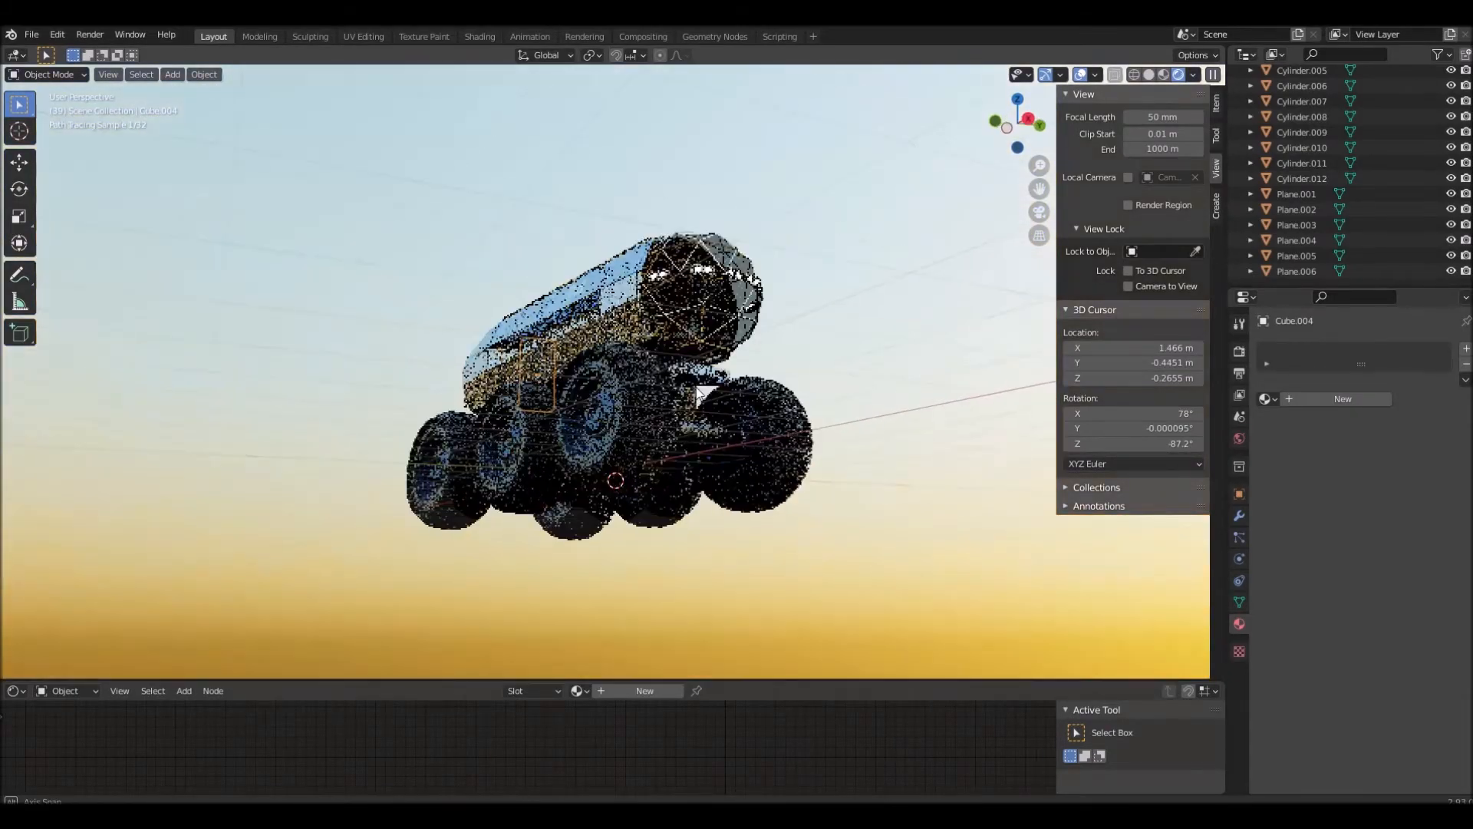
pyautogui.moveTo(594, 444); pyautogui.dragTo(971, 445, button='middle')
pyautogui.click(739, 405)
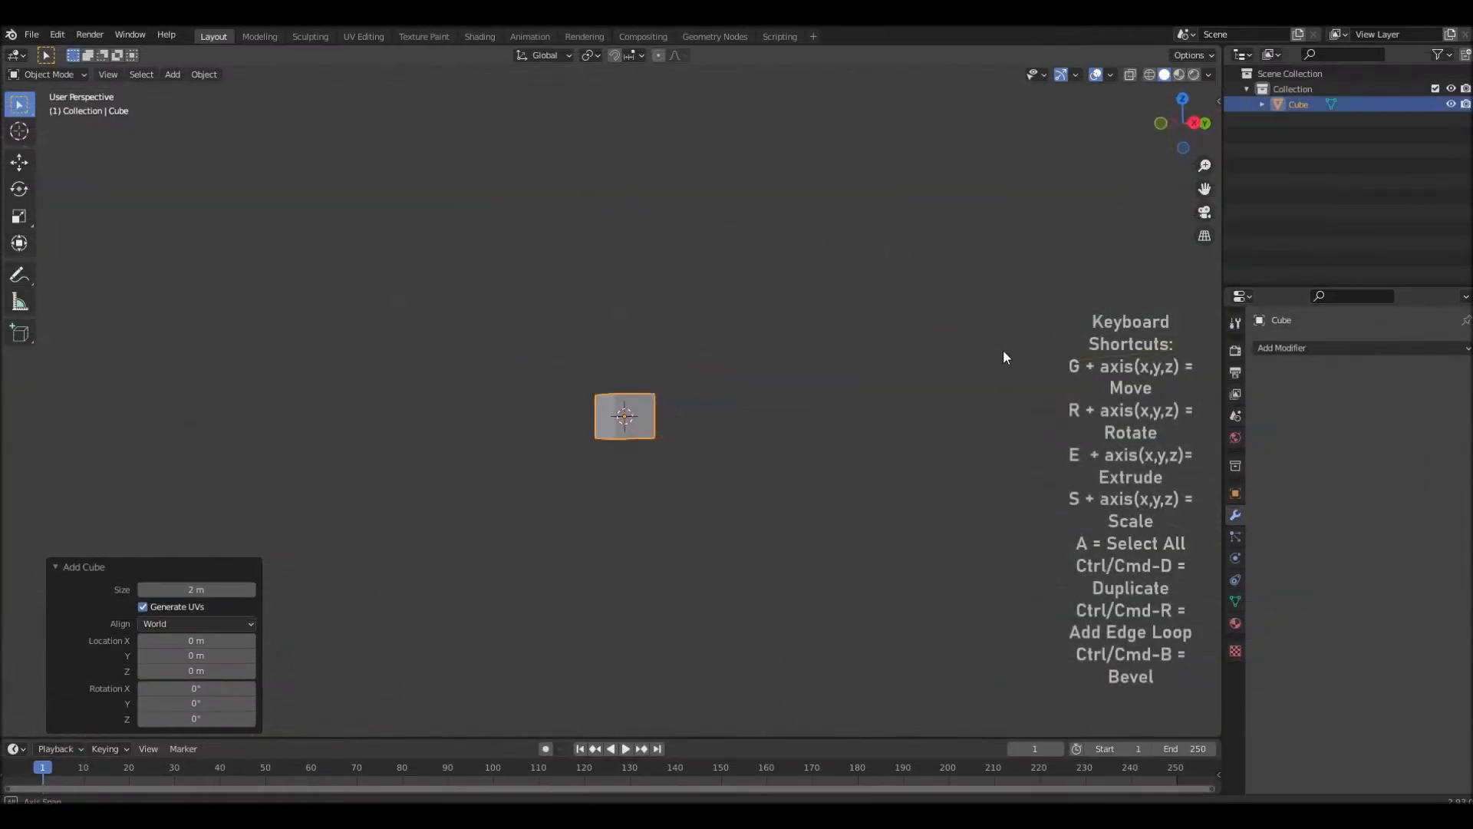
# Stretch the cube into a long block by scaling it 4.4 times along the X axis
pyautogui.moveTo(1004, 356); pyautogui.dragTo(773, 514, button='middle')
pyautogui.click(665, 397)
pyautogui.scroll(5, 665, 410)
pyautogui.click(648, 433)
pyautogui.press('s')
pyautogui.press('x')
pyautogui.click(29, 665)
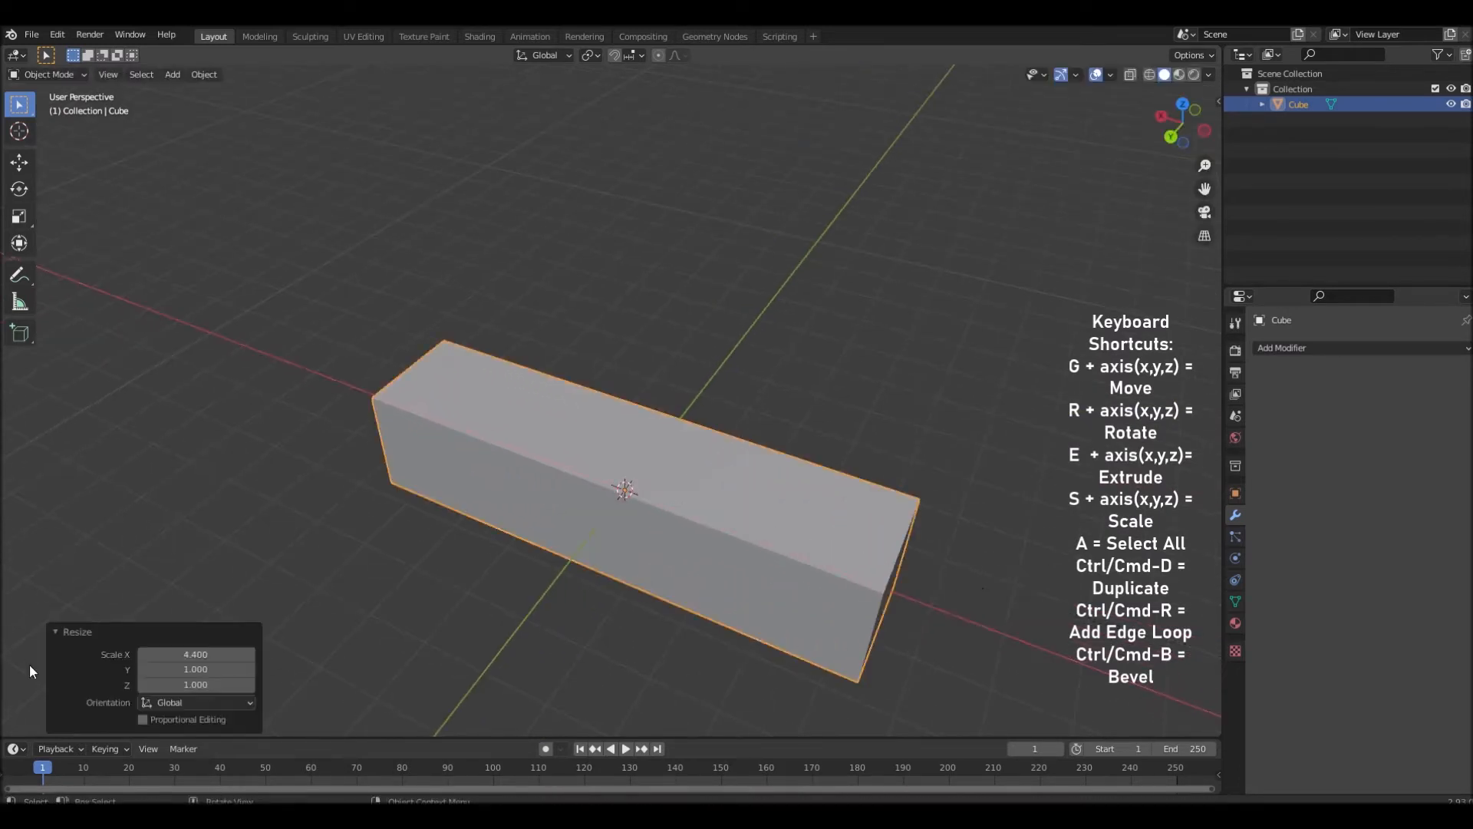
# In Edit Mode, add one centred loop cut running lengthwise along the block
pyautogui.moveTo(360, 624); pyautogui.dragTo(564, 557, button='middle')
pyautogui.press('Tab')
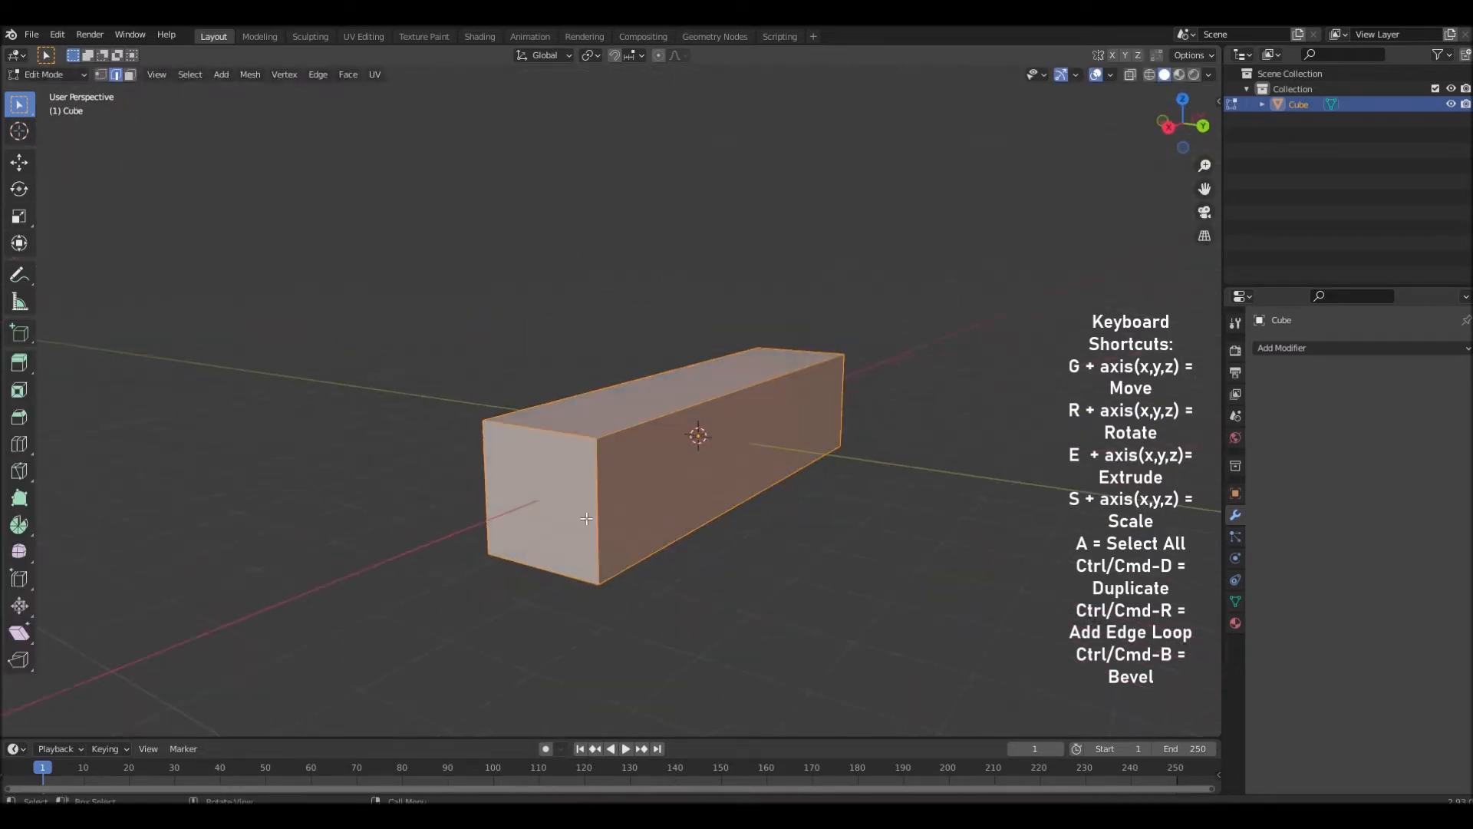
pyautogui.scroll(1, 562, 463)
pyautogui.hotkey('ctrl', 'r')
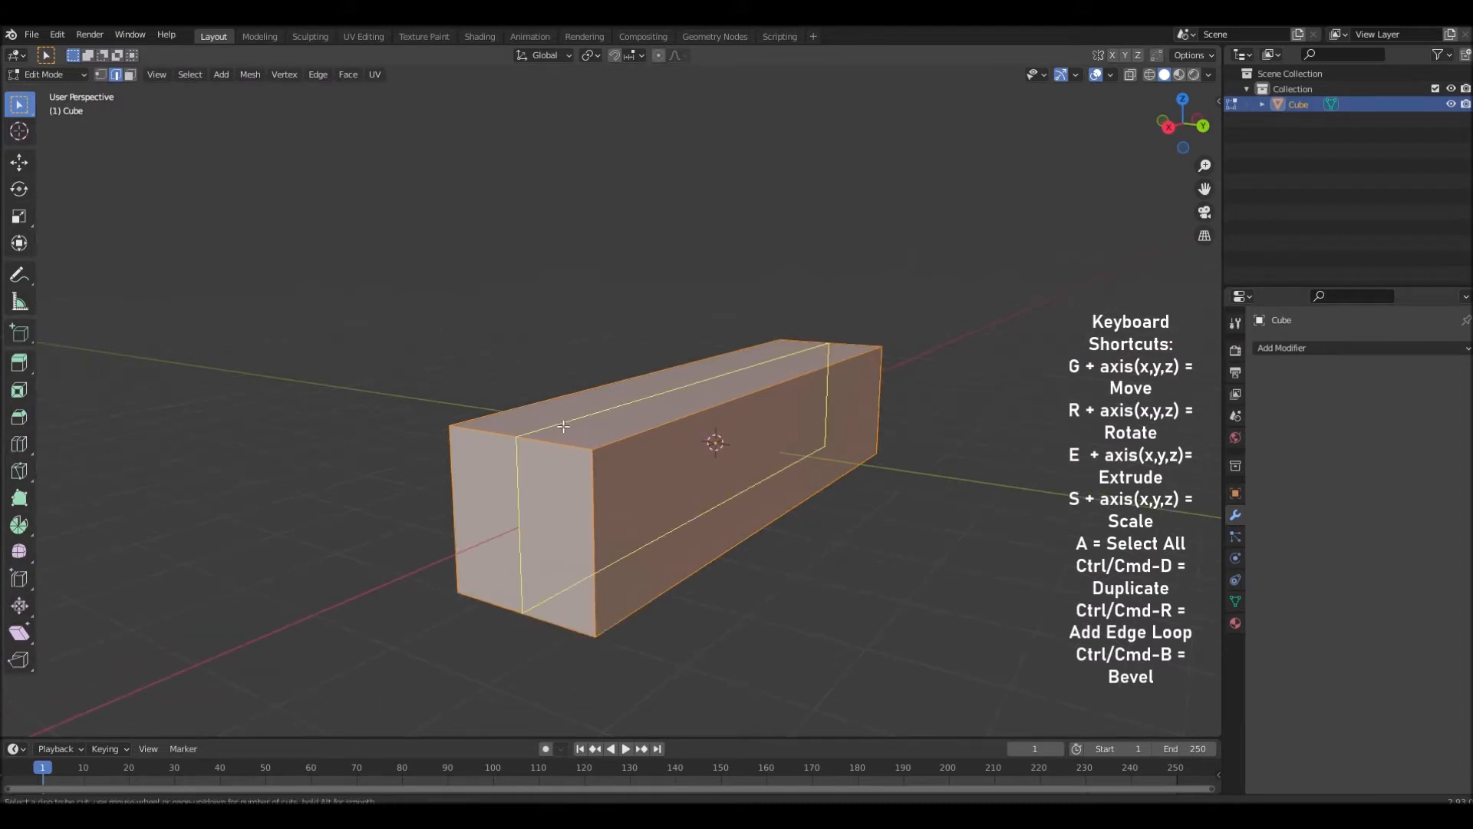
pyautogui.click(633, 453)
pyautogui.rightClick(572, 409)
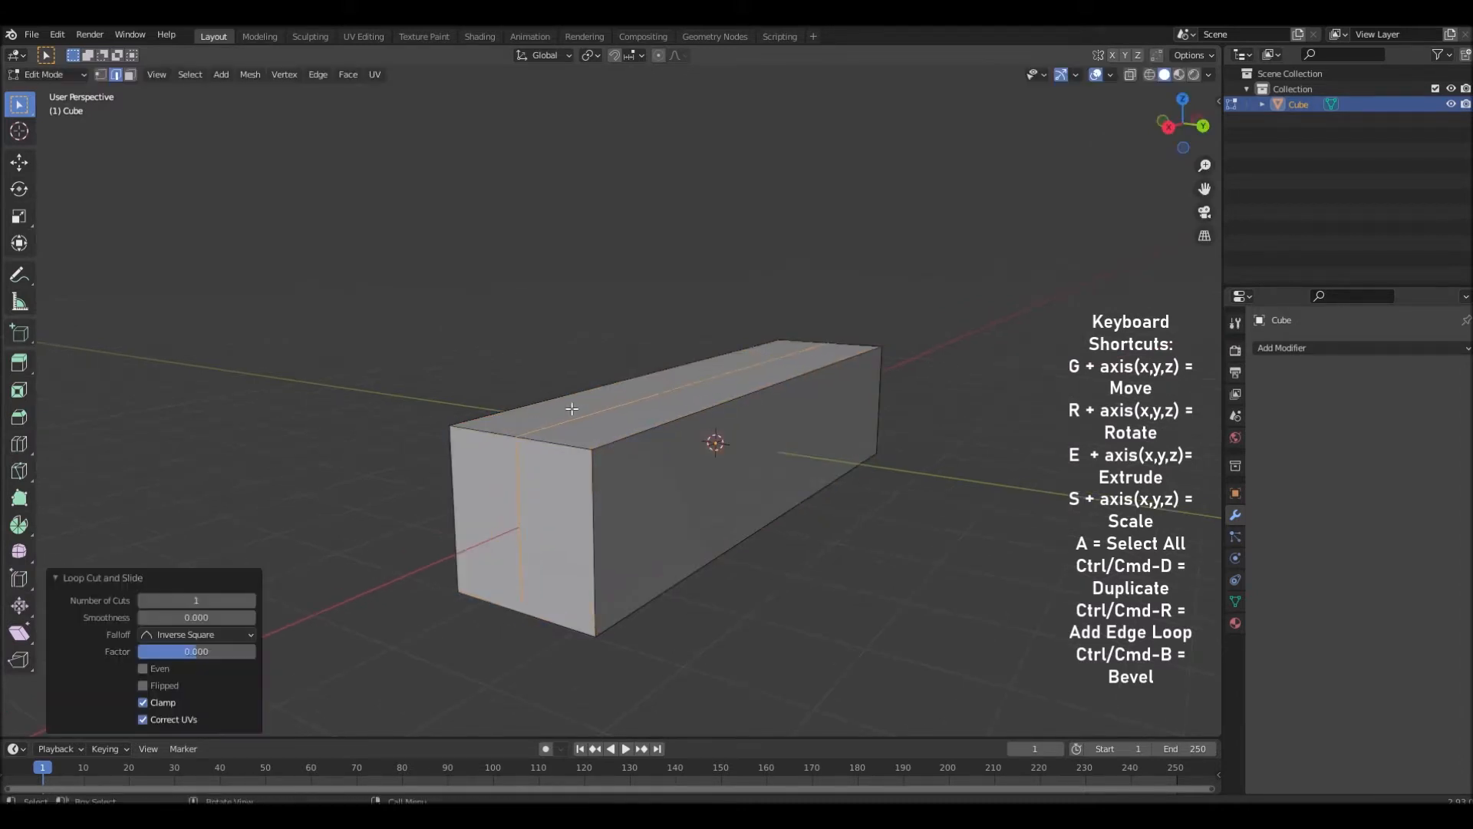
# Delete all faces of the block on one side of the lengthwise centre loop and return to Object Mode
pyautogui.moveTo(598, 537); pyautogui.dragTo(253, 330, button='middle')
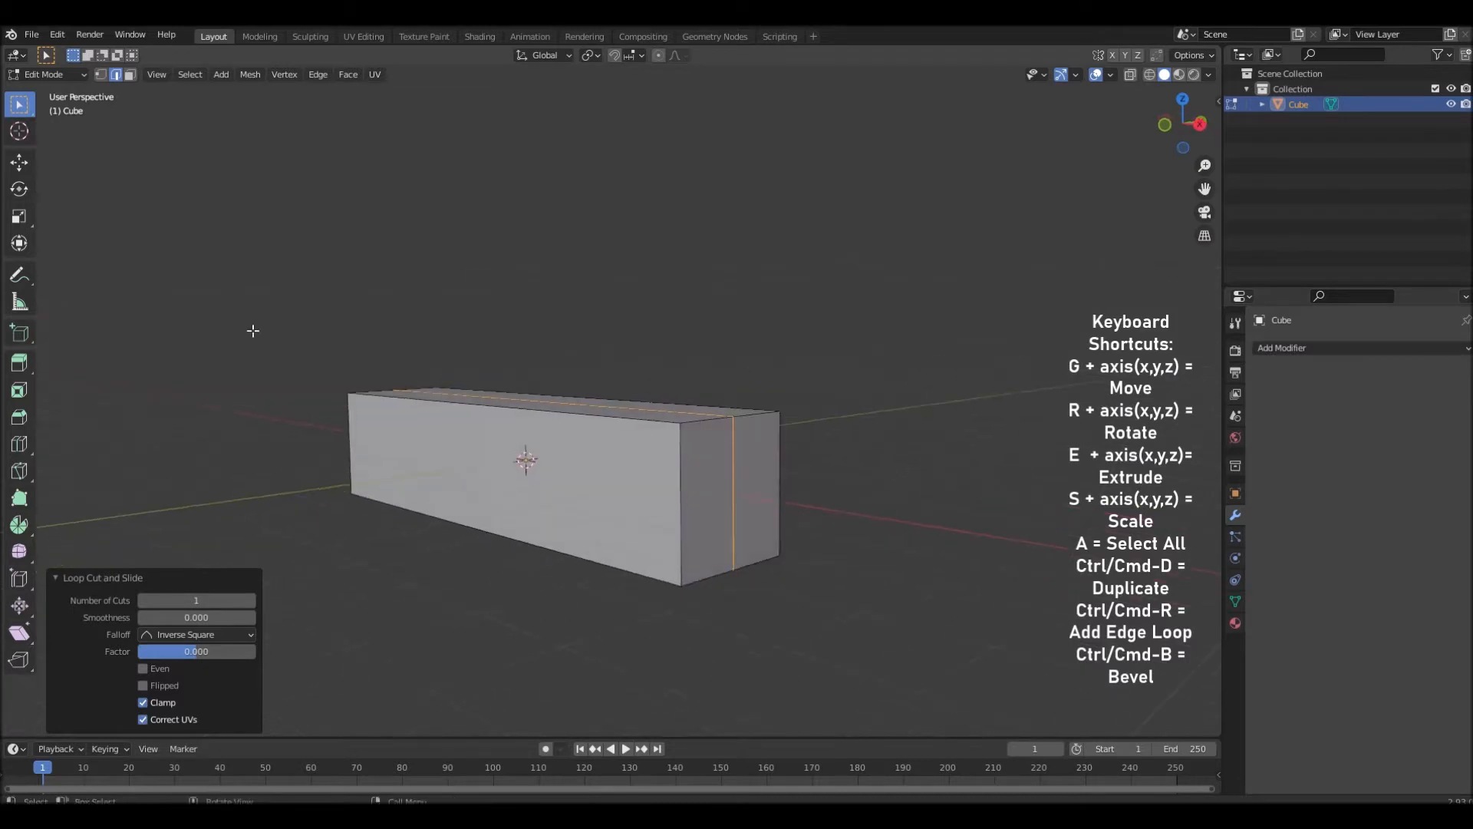
pyautogui.keyDown('alt'); pyautogui.click(688, 423); pyautogui.keyUp('alt')
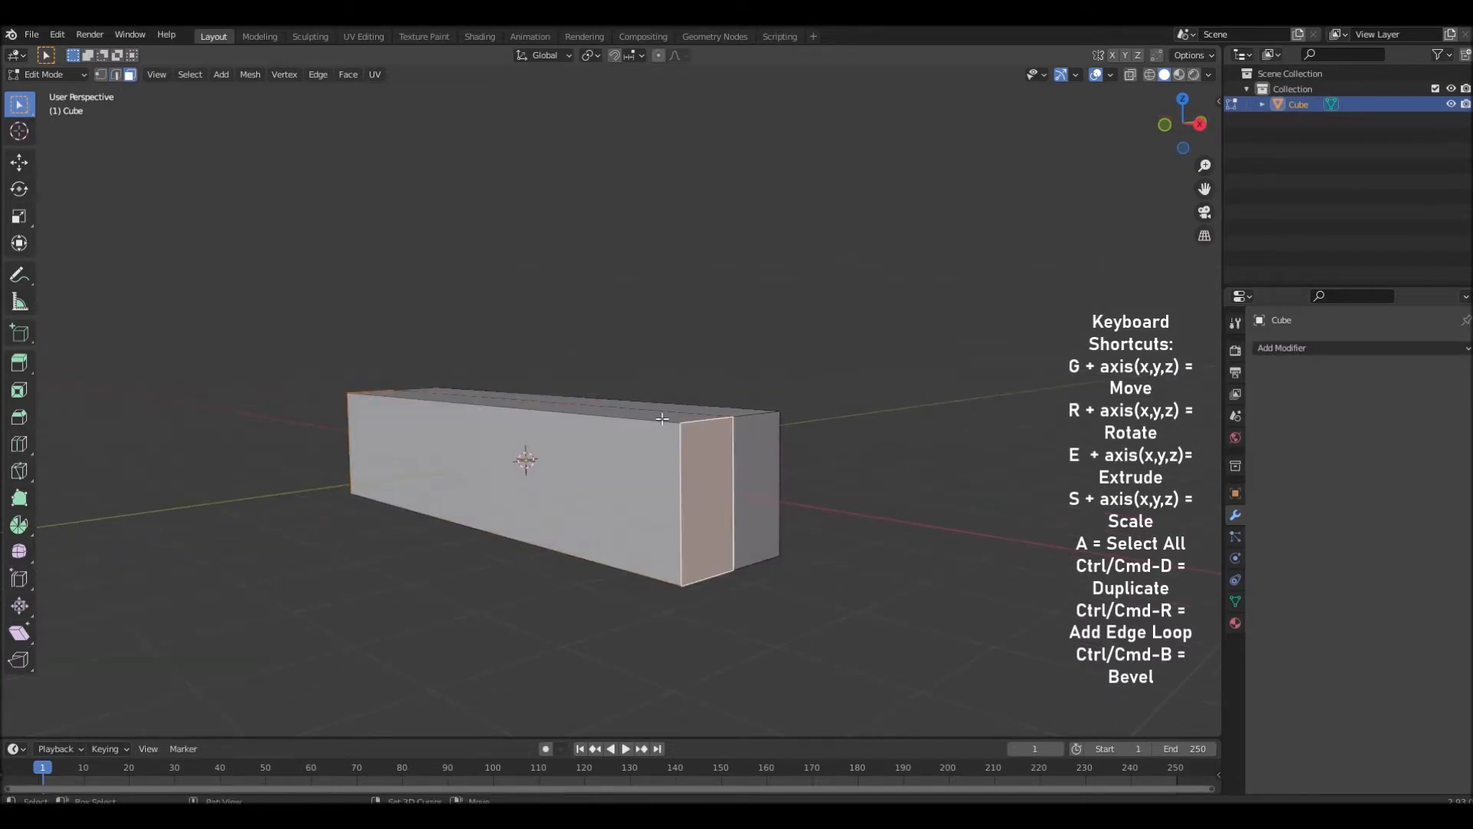
pyautogui.keyDown('alt'); pyautogui.keyDown('shift'); pyautogui.click(701, 497); pyautogui.keyUp('shift'); pyautogui.keyUp('alt')
pyautogui.press('x')
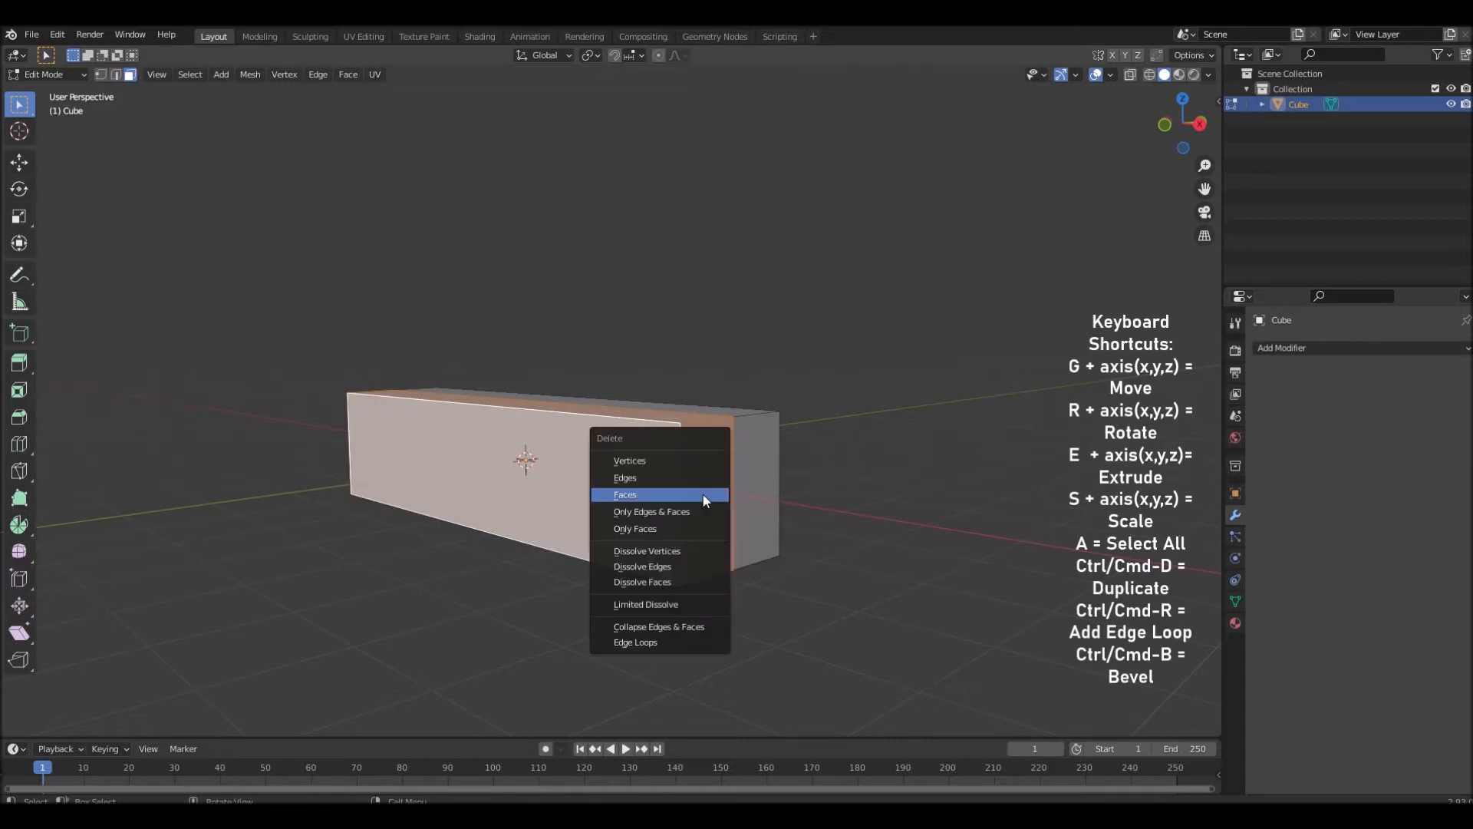
pyautogui.click(703, 494)
pyautogui.moveTo(702, 494); pyautogui.dragTo(789, 554, button='middle')
pyautogui.click(643, 560)
pyautogui.press('x')
pyautogui.click(642, 556)
pyautogui.press('Tab')
# Add a Mirror modifier to the half block, mirroring on the Y axis only, with Clipping enabled
pyautogui.click(1286, 348)
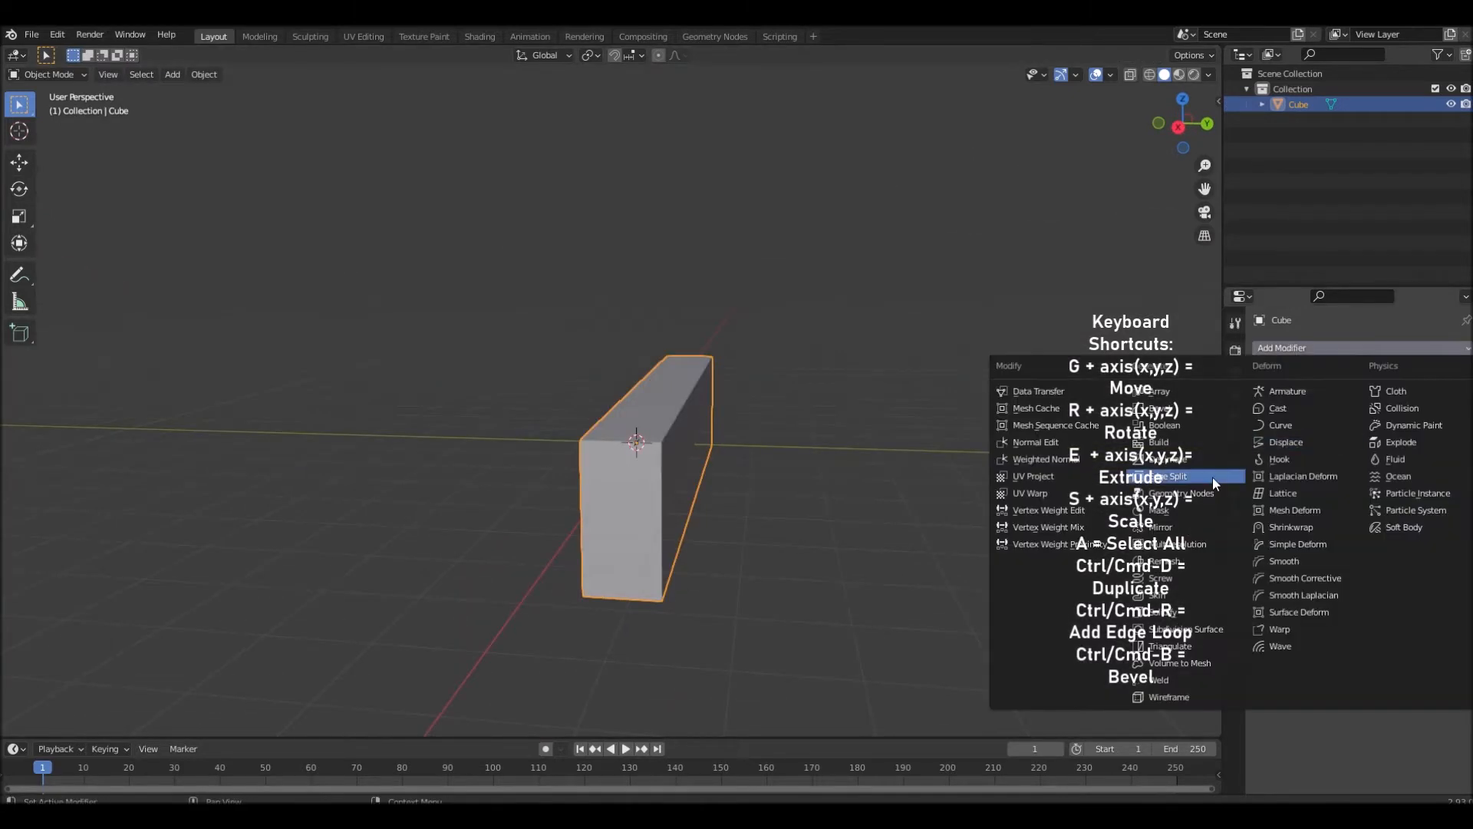
pyautogui.click(1185, 528)
pyautogui.moveTo(1192, 514); pyautogui.dragTo(1001, 495, button='middle')
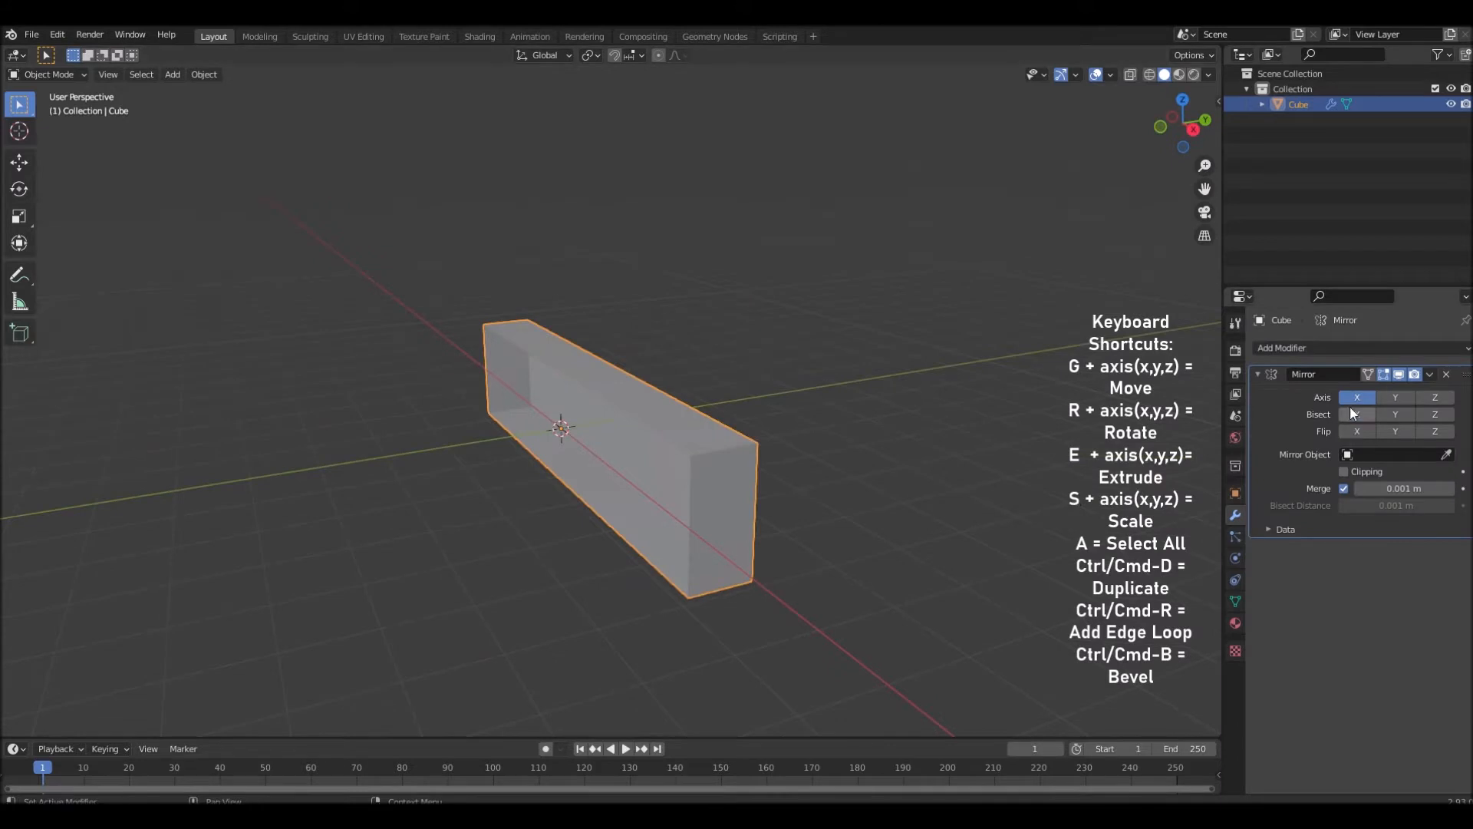
pyautogui.click(1395, 396)
pyautogui.click(1396, 396)
pyautogui.click(1439, 401)
pyautogui.click(1395, 399)
pyautogui.moveTo(852, 468); pyautogui.dragTo(725, 438, button='middle')
pyautogui.click(1343, 471)
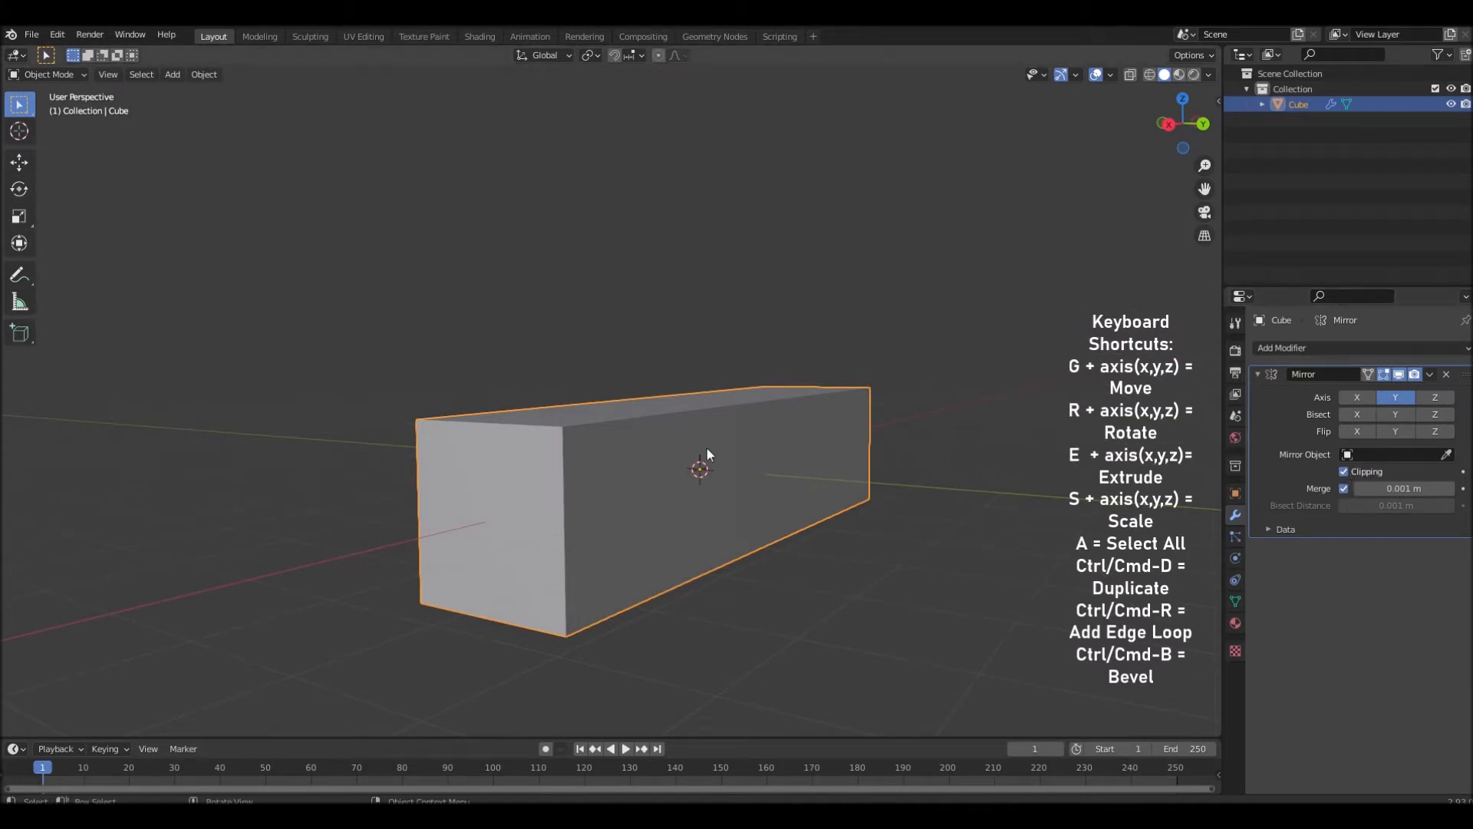
# Bevel the upper and lower outer long edges of the half block with a width of about 0.8 m and one segment
pyautogui.moveTo(706, 455); pyautogui.dragTo(573, 405, button='middle')
pyautogui.moveTo(788, 514); pyautogui.dragTo(917, 513, button='middle')
pyautogui.press('Tab')
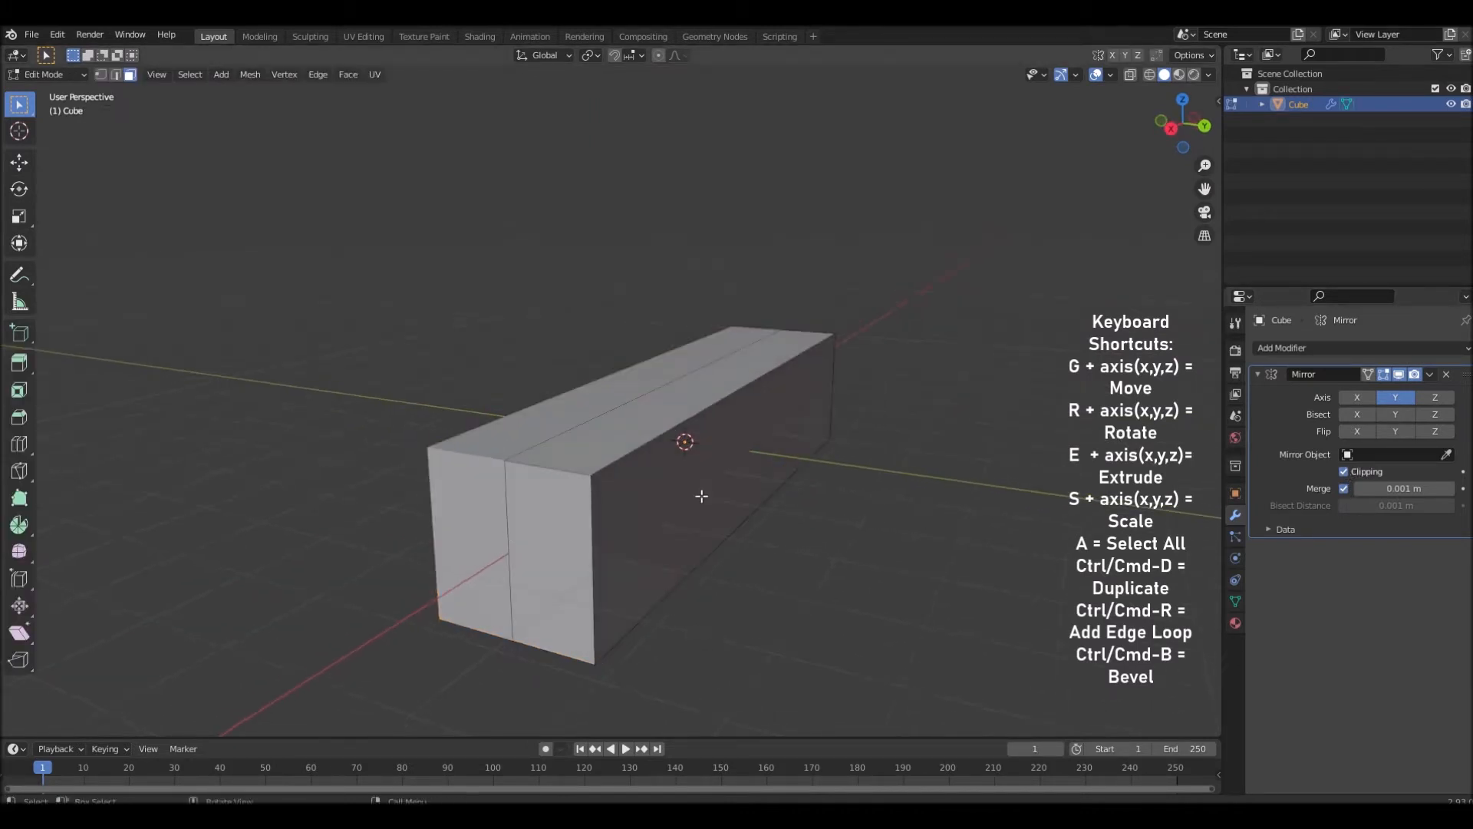
pyautogui.moveTo(644, 495); pyautogui.dragTo(722, 521, button='middle')
pyautogui.moveTo(596, 496); pyautogui.dragTo(725, 506, button='middle')
pyautogui.click(651, 528)
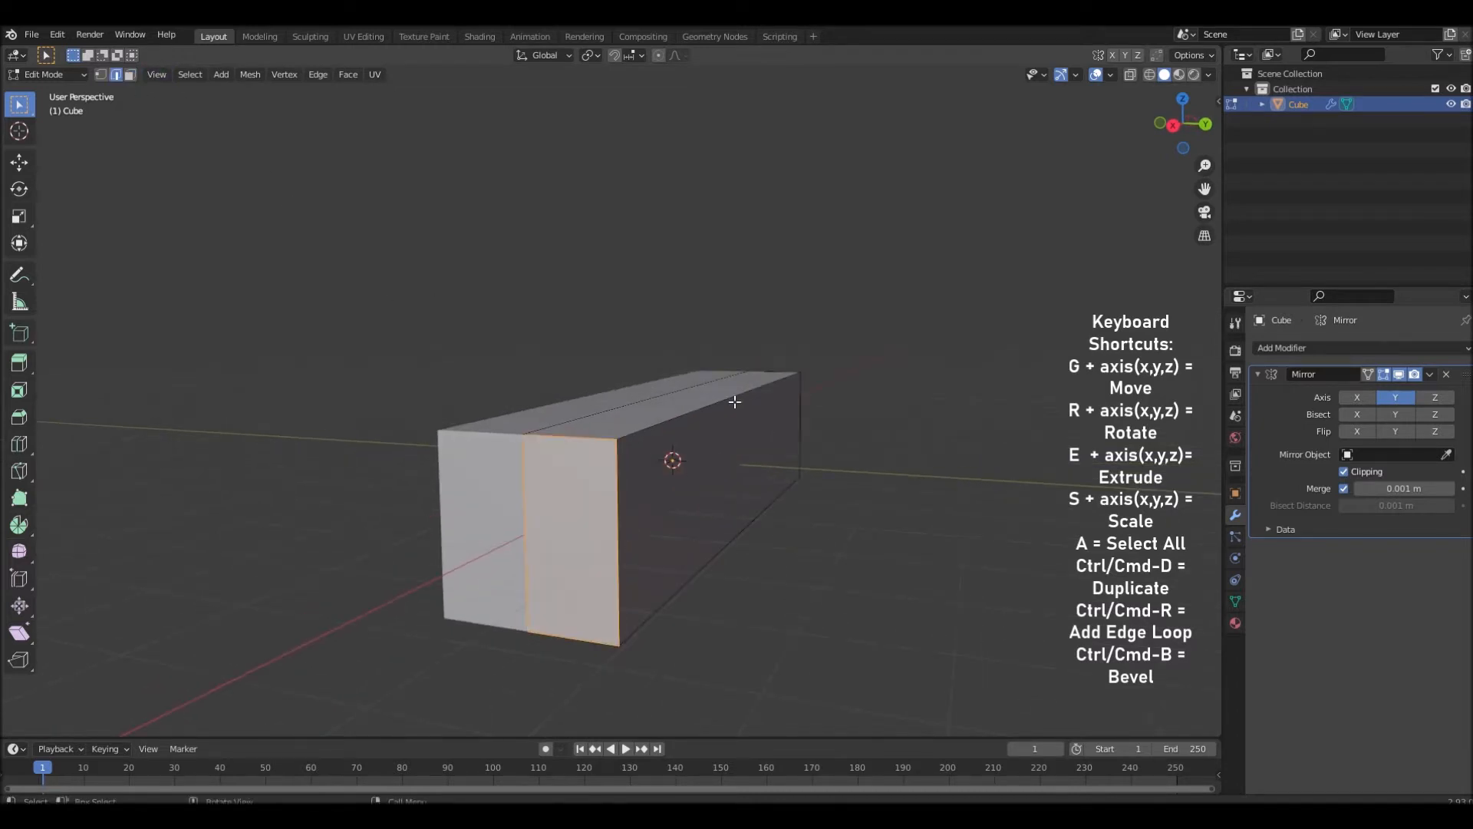
pyautogui.moveTo(735, 398); pyautogui.dragTo(821, 620, button='middle')
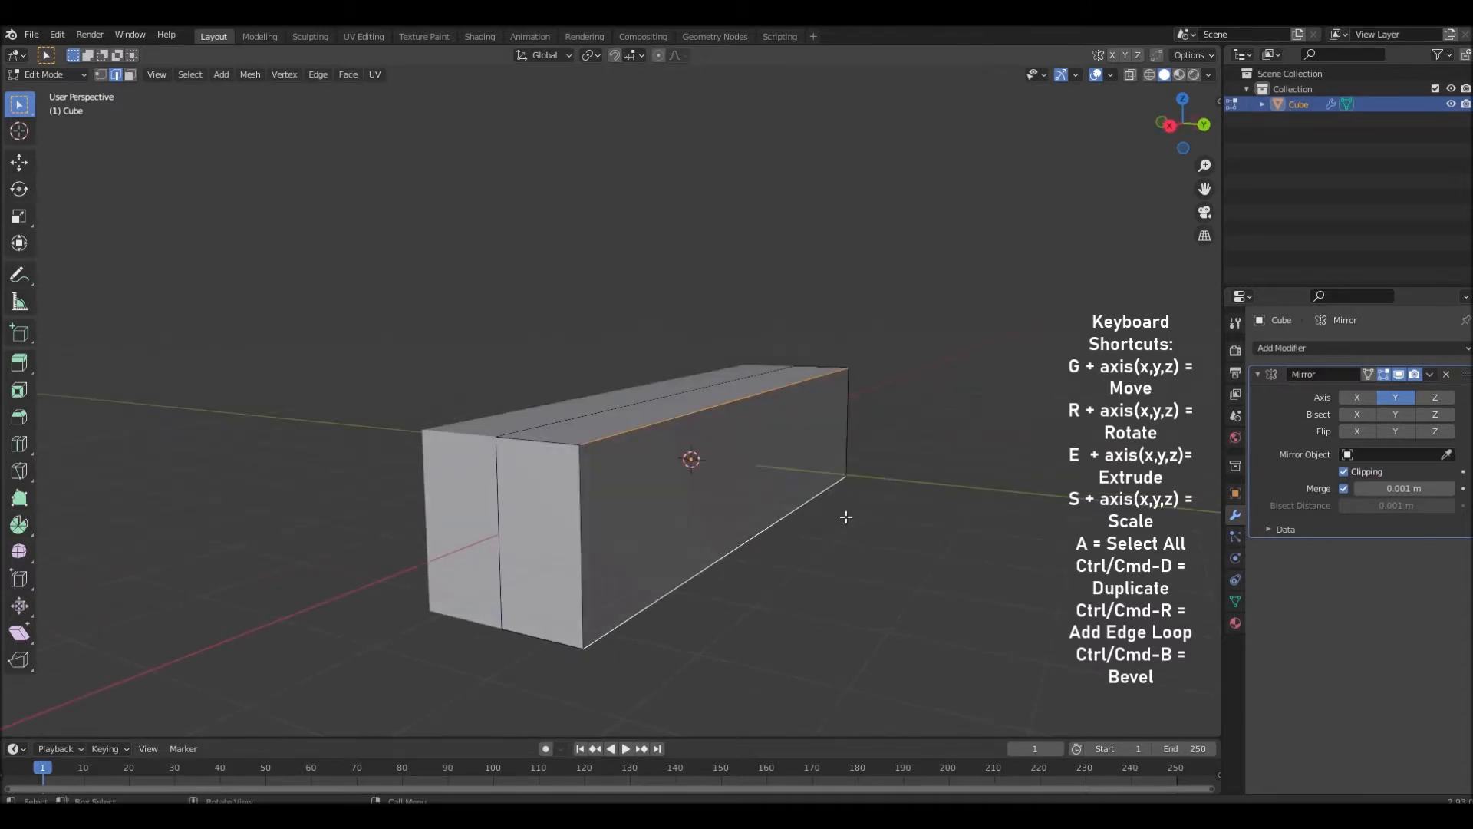
pyautogui.moveTo(846, 517); pyautogui.dragTo(834, 472, button='middle')
pyautogui.hotkey('ctrl', 'b')
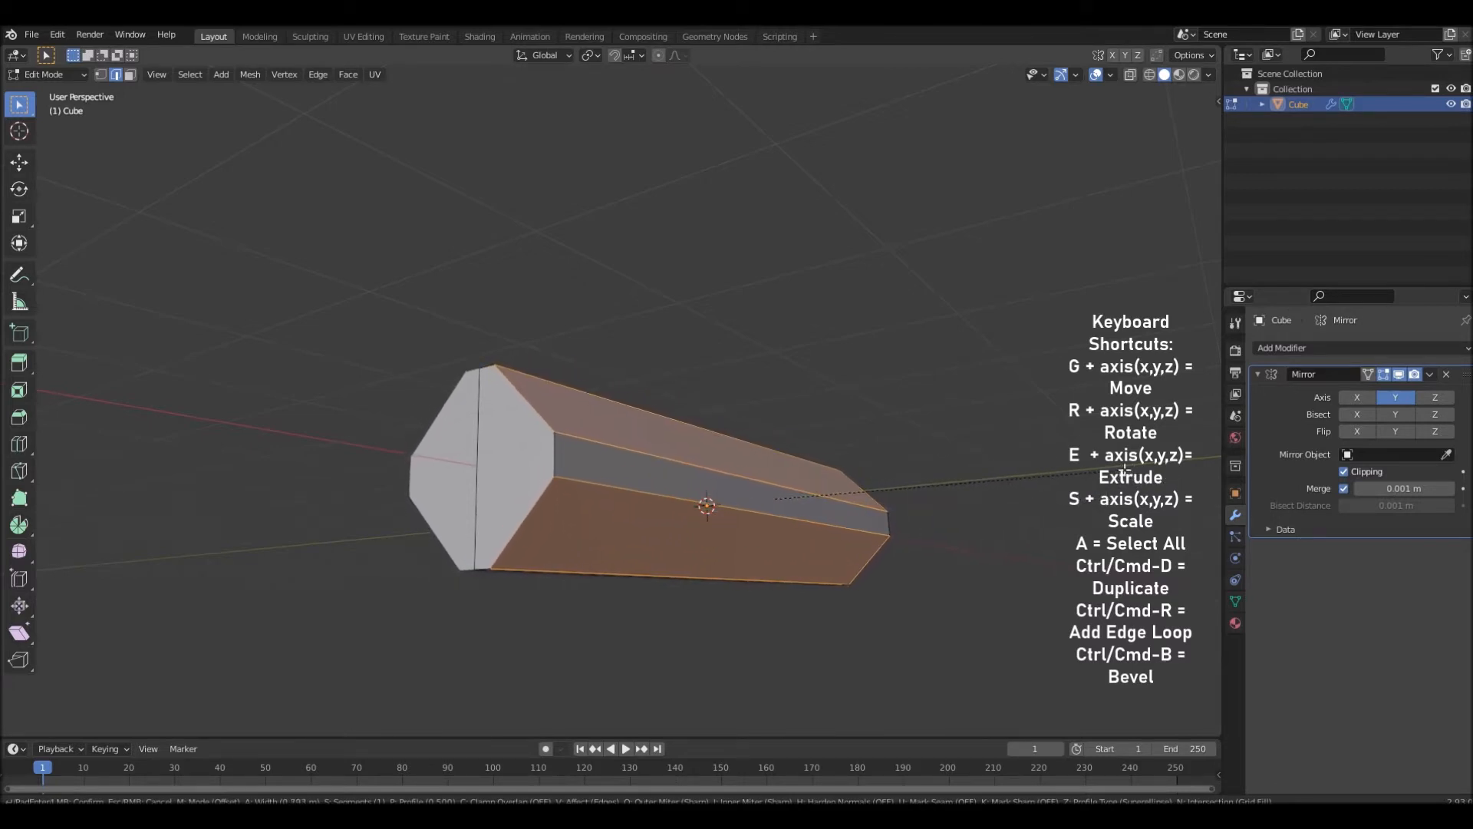
pyautogui.click(1124, 469)
# Add a centred lengthwise loop cut to the upper bevelled face
pyautogui.moveTo(1124, 470); pyautogui.dragTo(863, 483, button='middle')
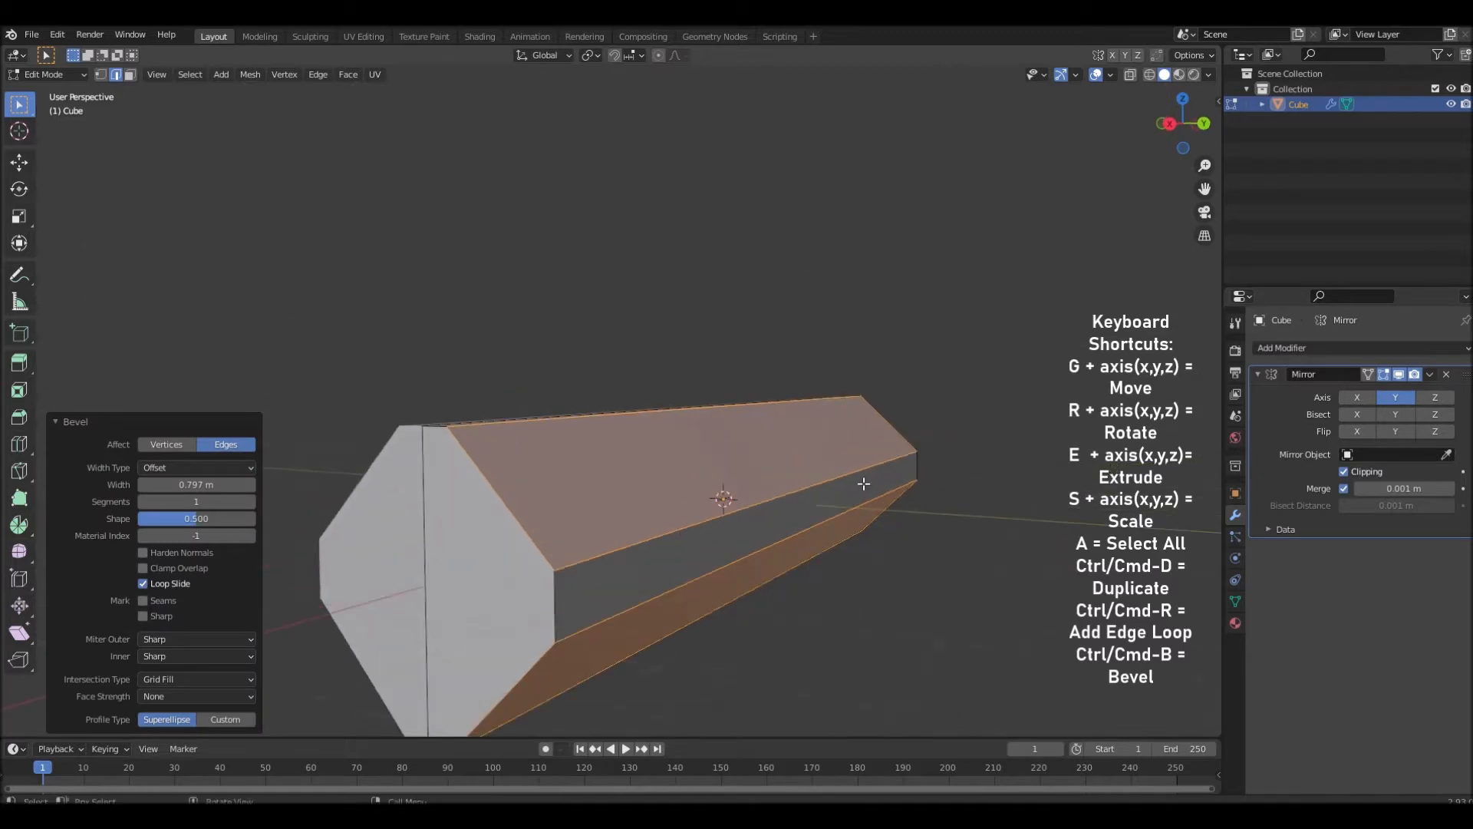
pyautogui.click(1115, 529)
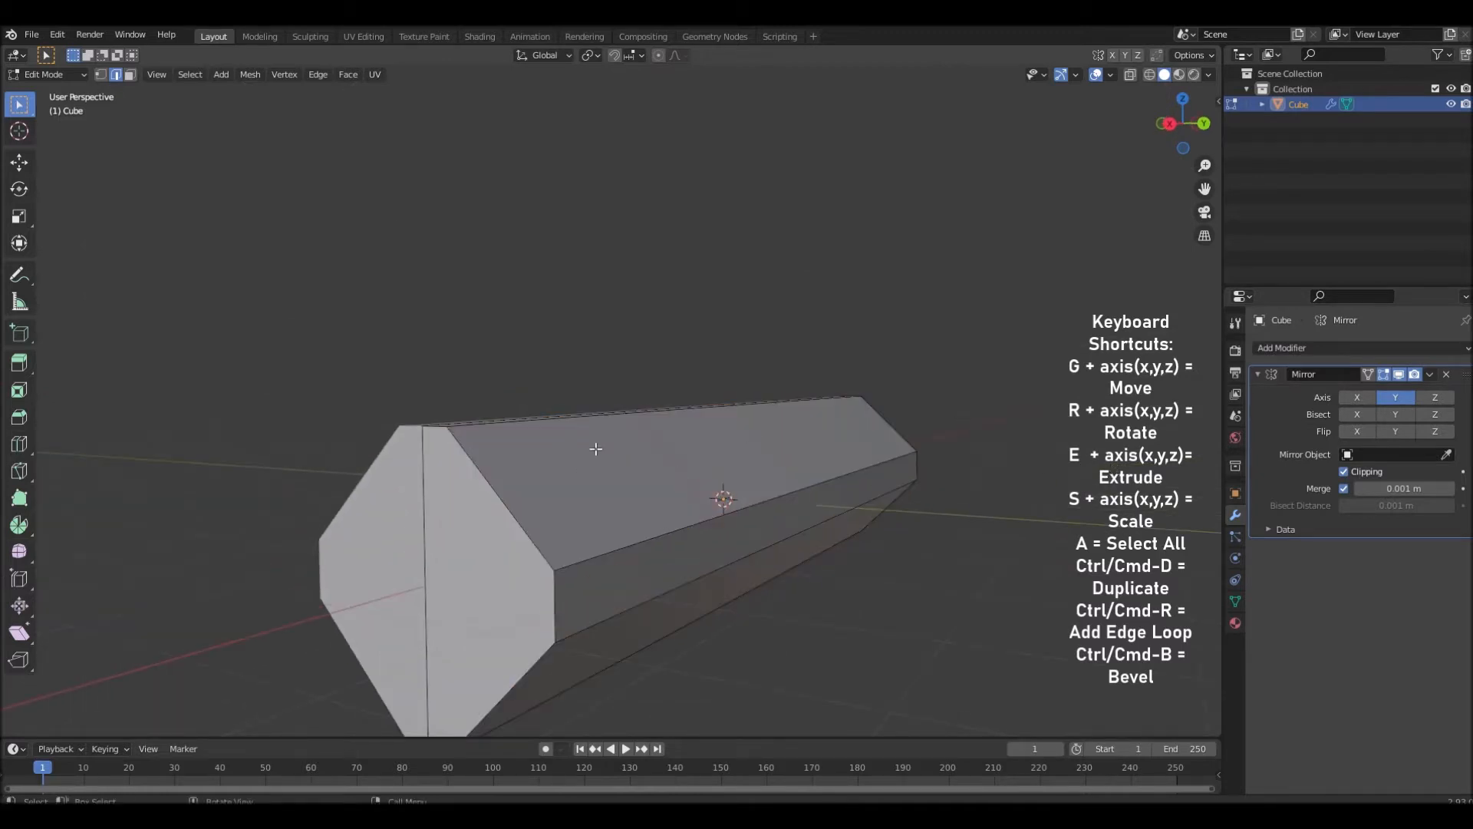
pyautogui.click(502, 467)
pyautogui.rightClick(502, 466)
pyautogui.moveTo(502, 466); pyautogui.dragTo(1097, 182, button='middle')
# In the right orthographic view, move the new upper edge outward about 0.24 m along the Y axis
pyautogui.click(1176, 125)
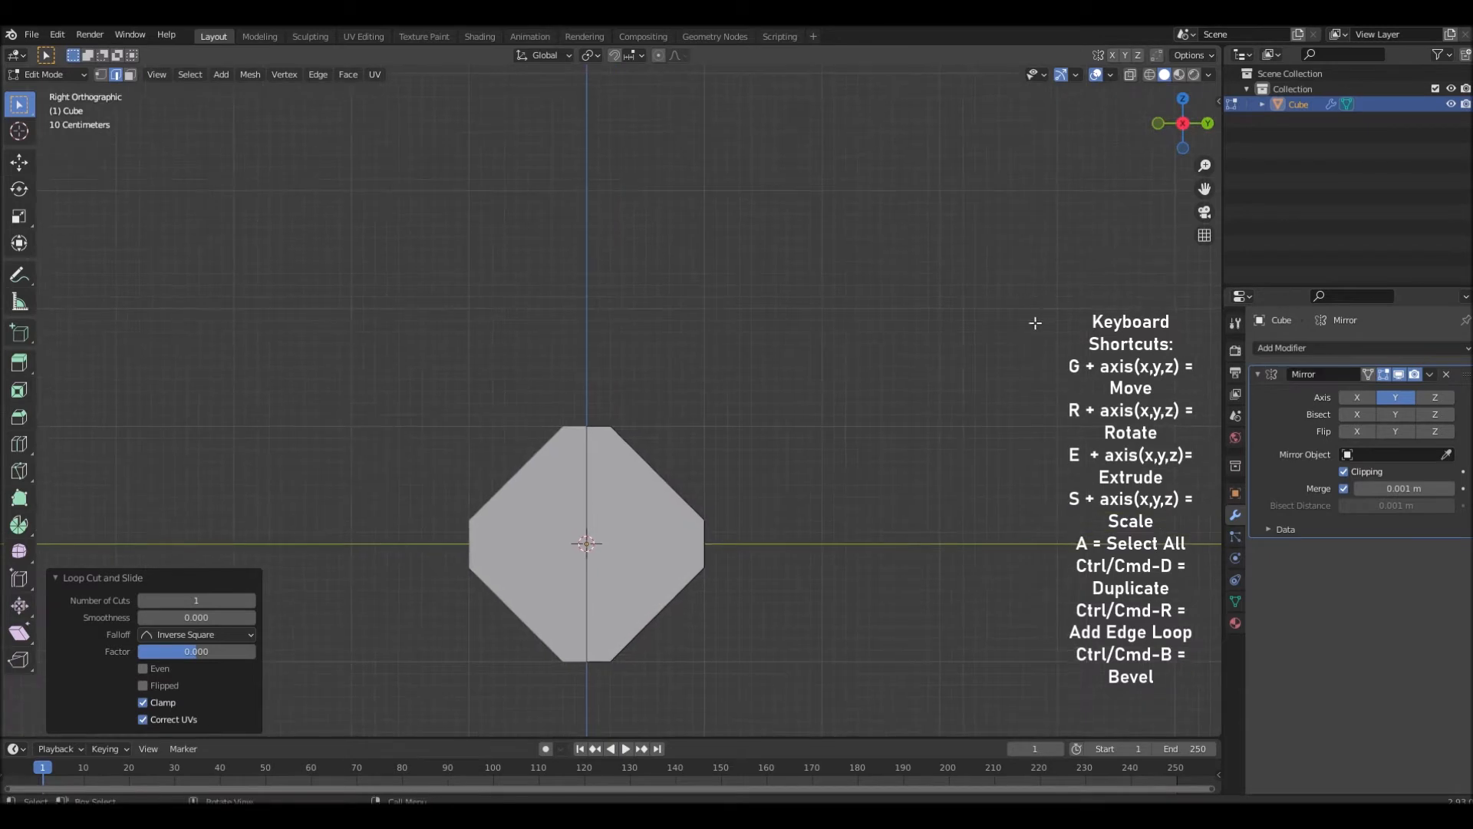
pyautogui.scroll(4, 977, 339)
pyautogui.press('g')
pyautogui.press('y')
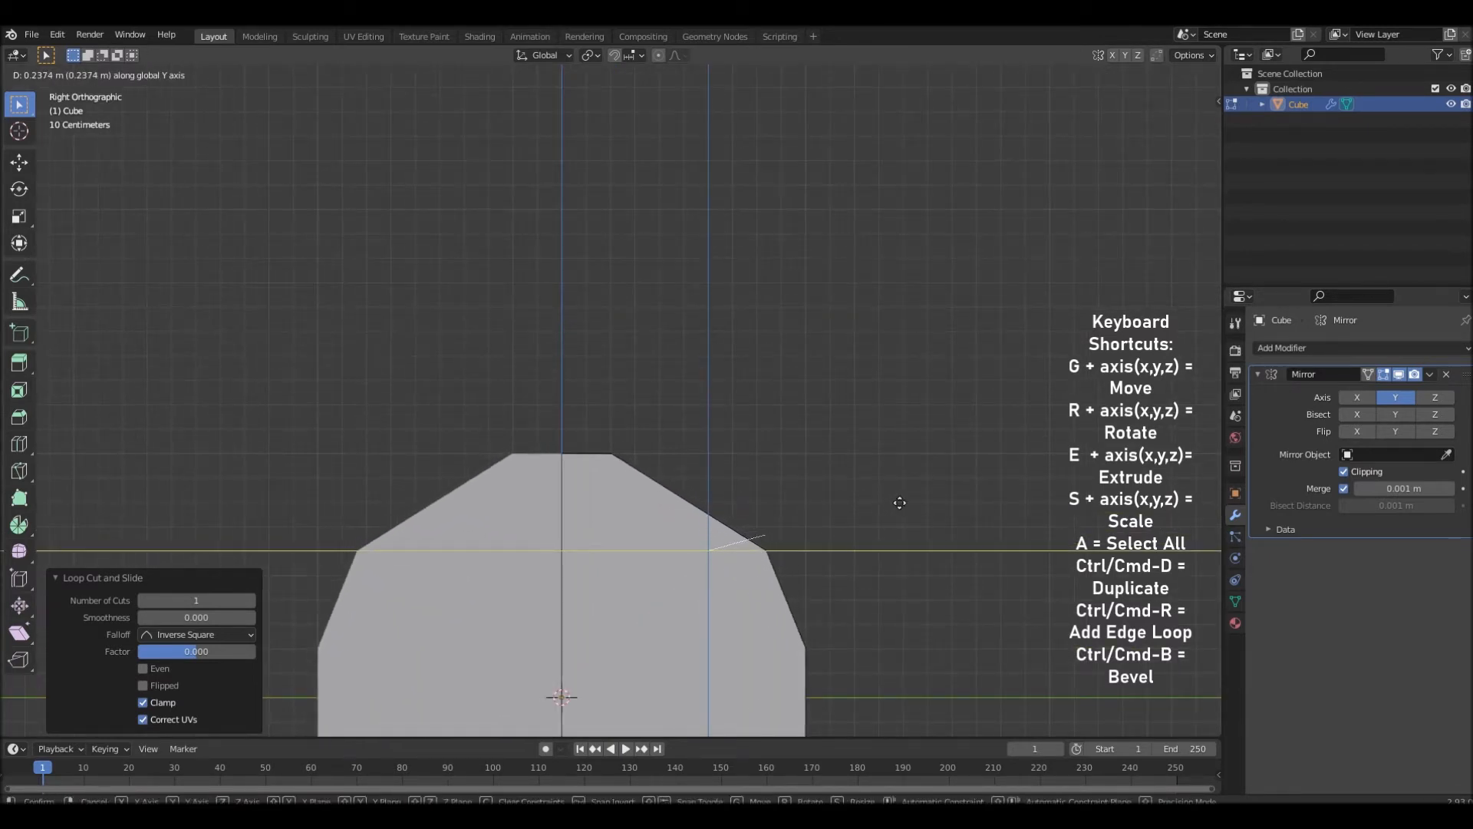
pyautogui.click(906, 503)
# Add a centred lengthwise loop cut to the lower bevelled face
pyautogui.moveTo(906, 503); pyautogui.dragTo(855, 475, button='middle')
pyautogui.click(633, 590)
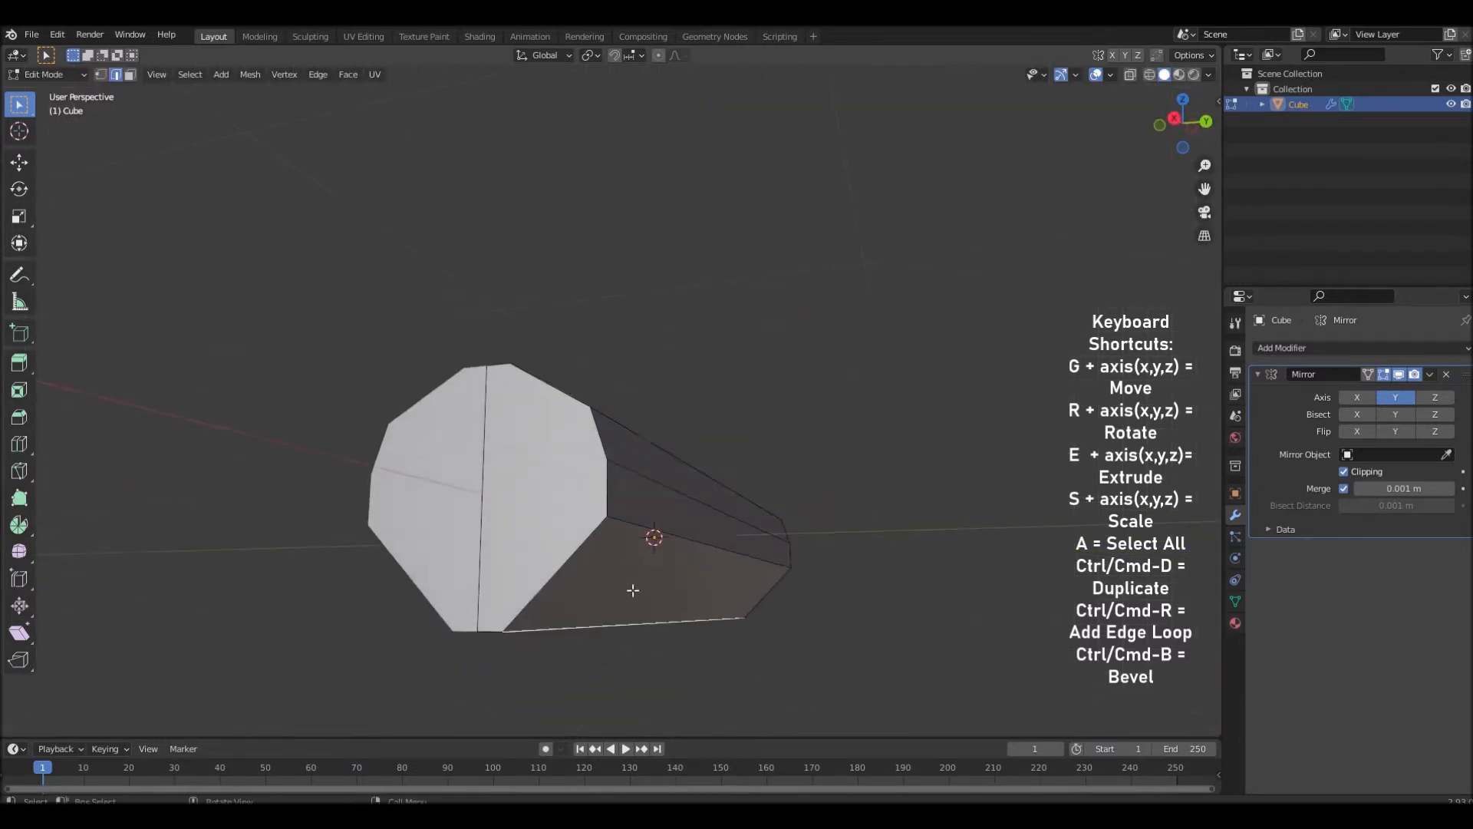
pyautogui.click(583, 565)
pyautogui.rightClick(759, 436)
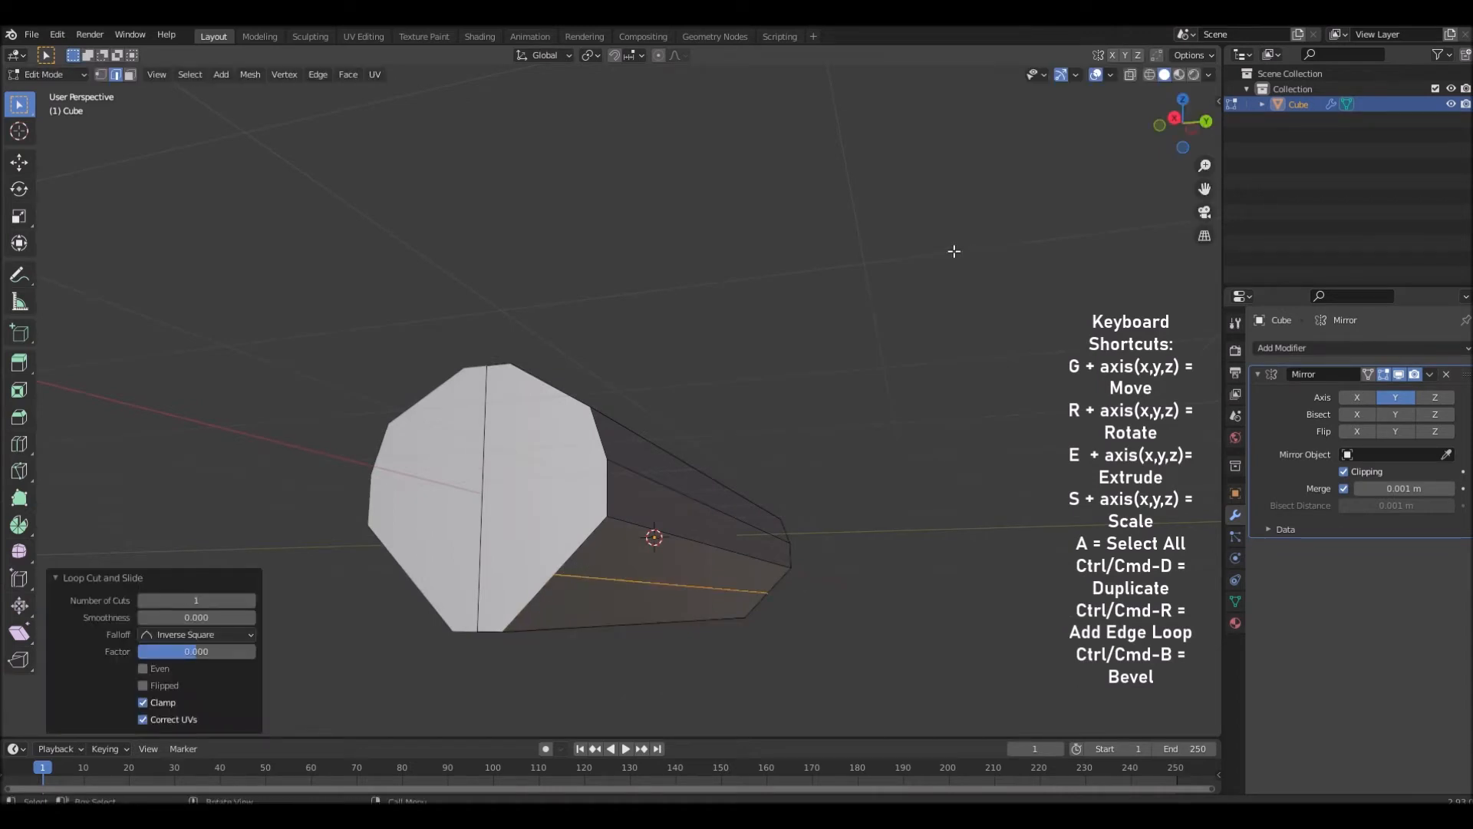
# In the right orthographic view, move the new lower edge outward about 0.31 m along the Y axis
pyautogui.click(1176, 119)
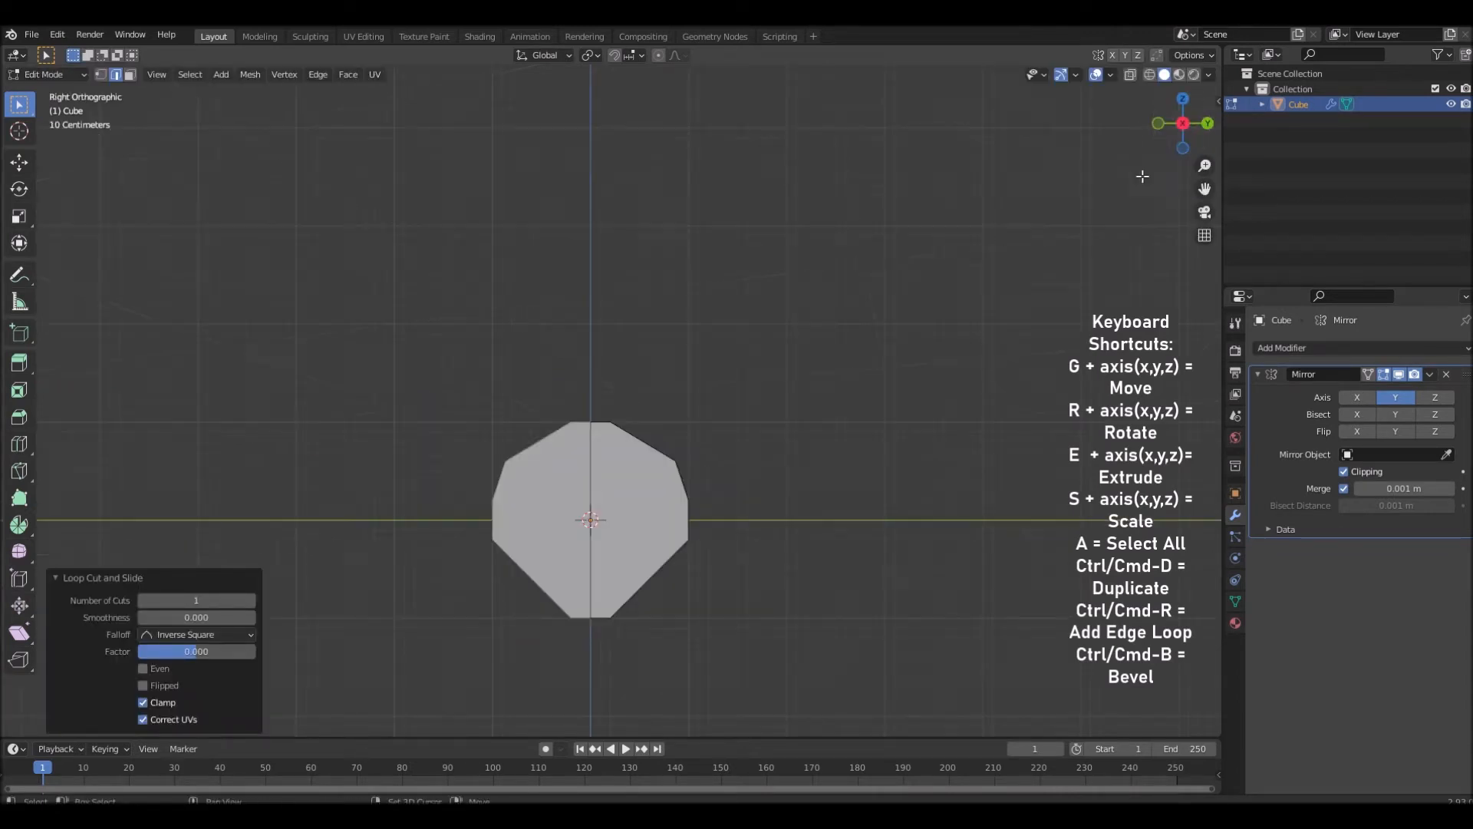
pyautogui.press('g')
pyautogui.press('y')
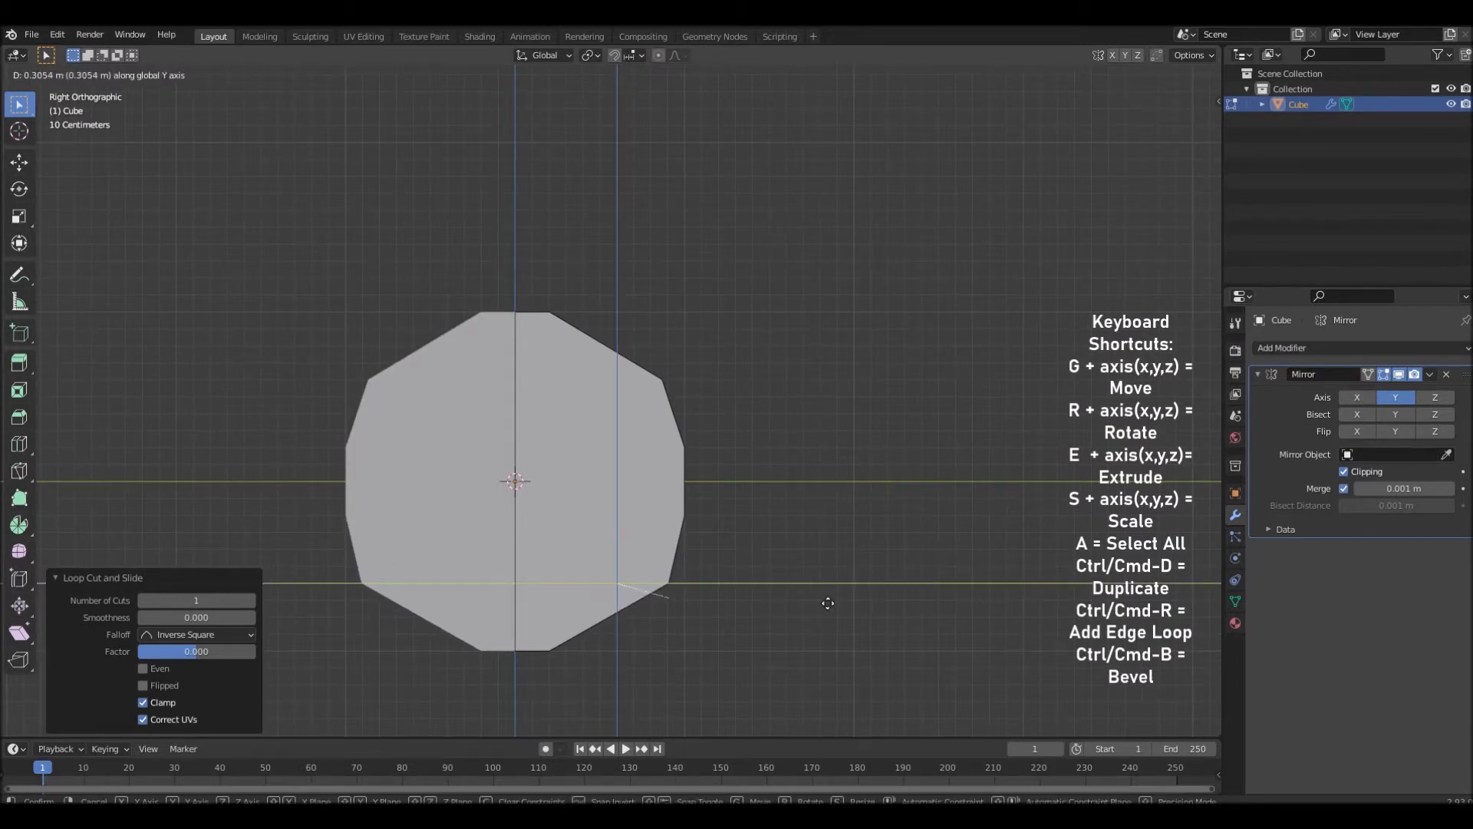
pyautogui.click(828, 603)
# Try a single crosswise loop cut around the middle of the body and undo it
pyautogui.moveTo(875, 536); pyautogui.dragTo(719, 497, button='middle')
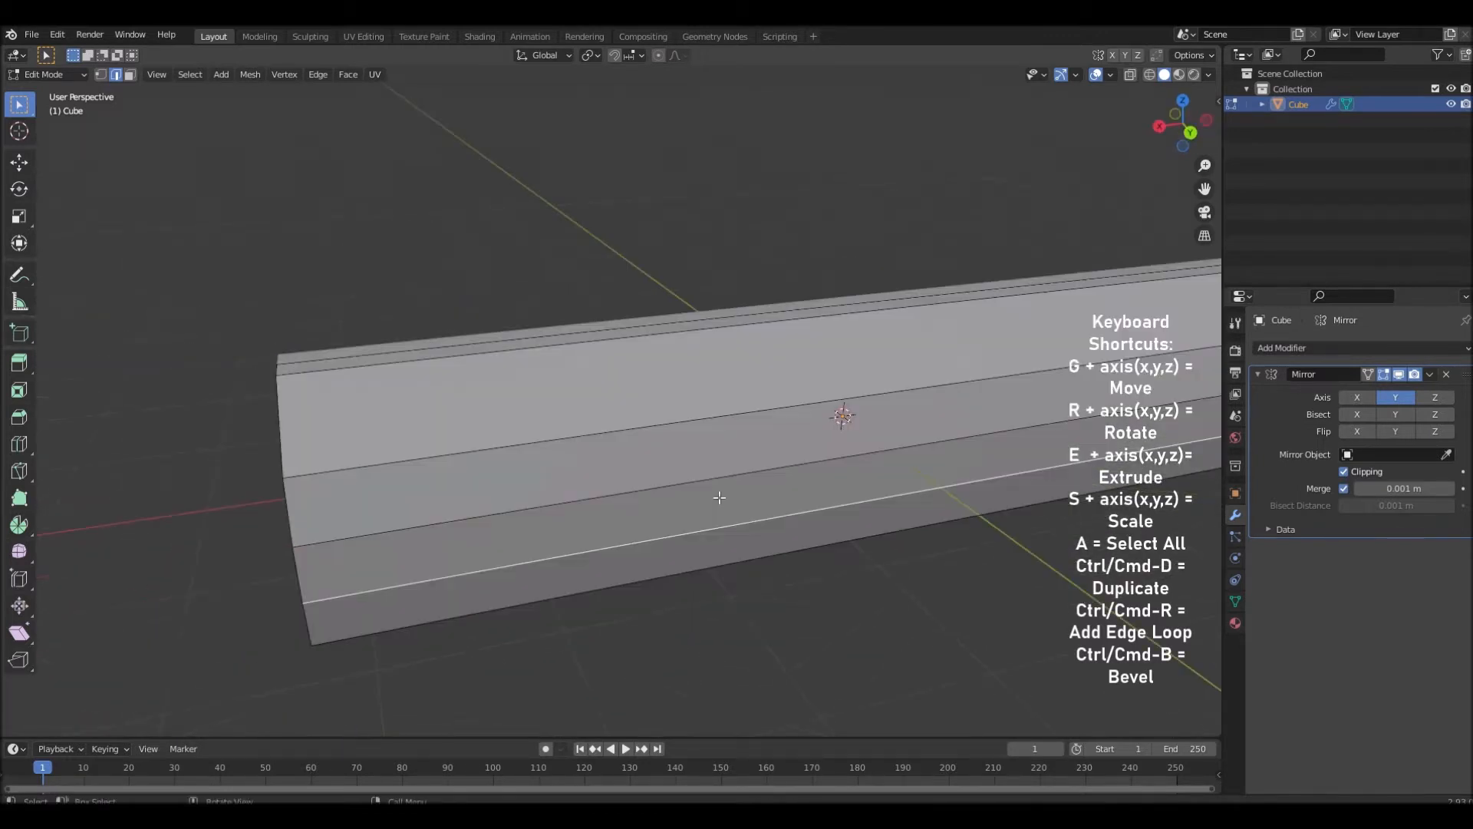
pyautogui.click(708, 389)
pyautogui.click(707, 389)
pyautogui.scroll(-3, 915, 408)
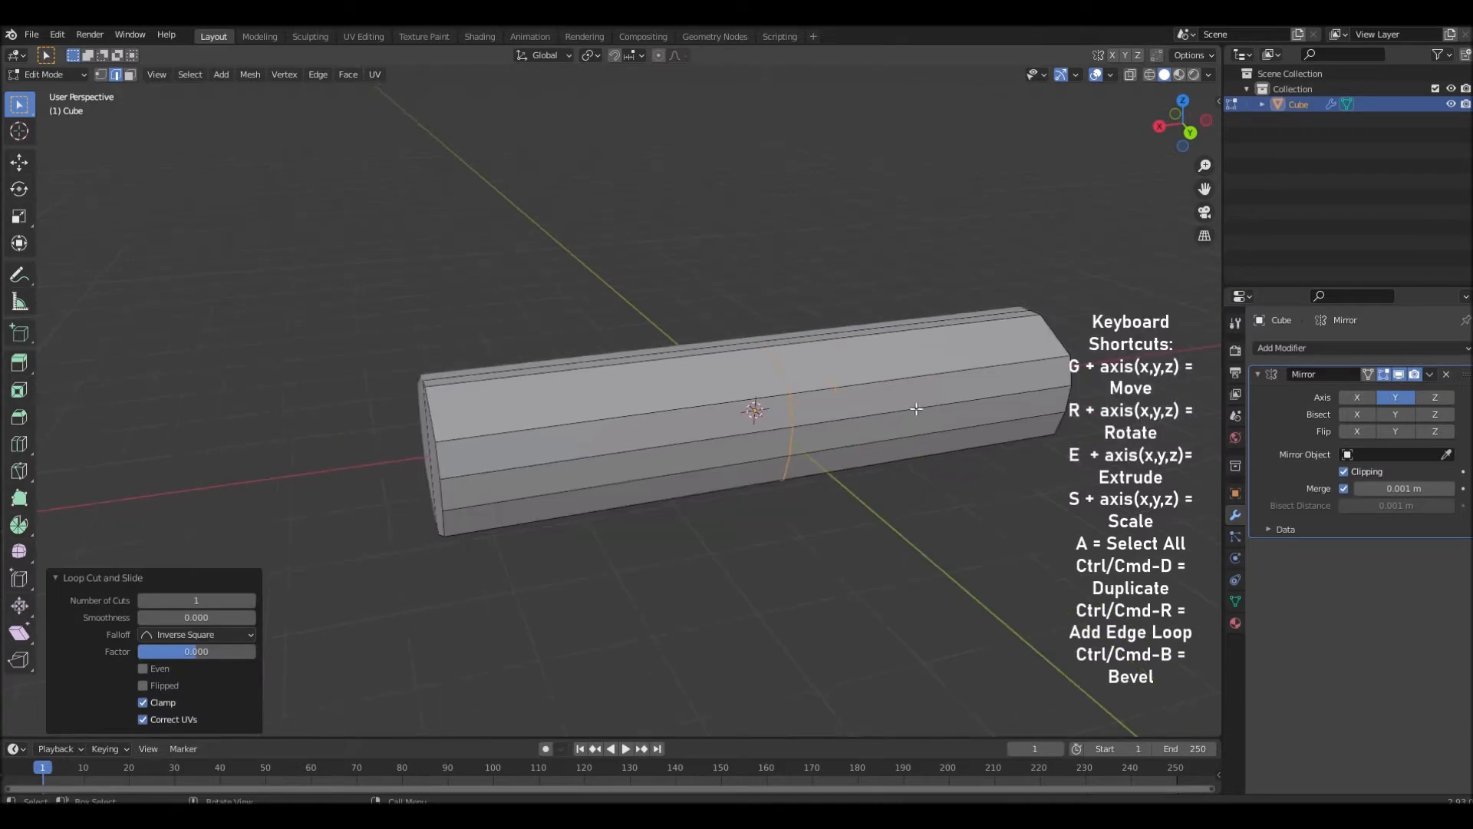
pyautogui.hotkey('ctrl', 'z')
# Select the whole mesh and shorten it along the X axis to about 0.6 of its length
pyautogui.moveTo(1020, 431); pyautogui.dragTo(1065, 429, button='middle')
pyautogui.press('a')
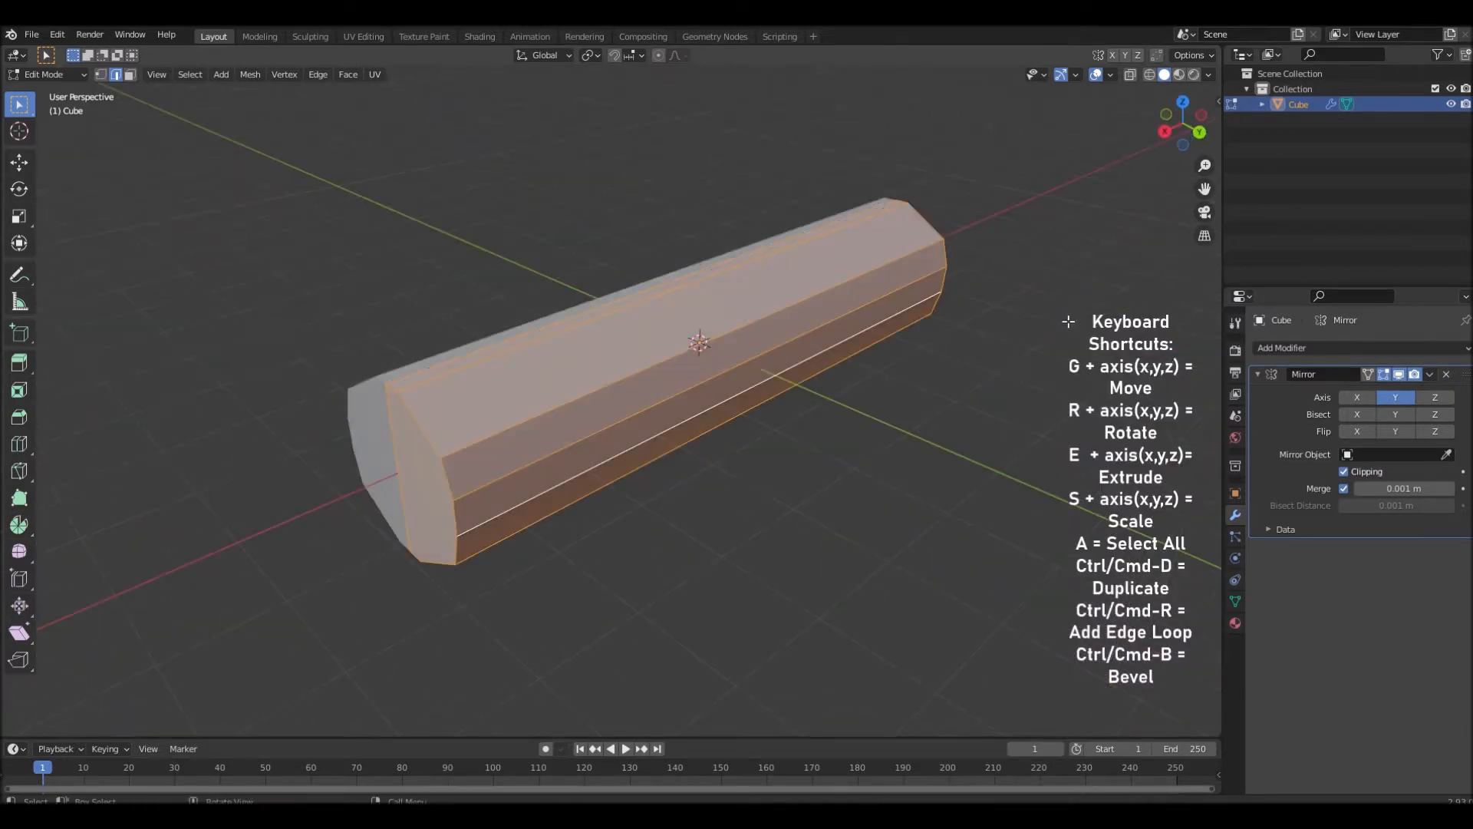
pyautogui.click(994, 350)
pyautogui.press('a')
pyautogui.press('s')
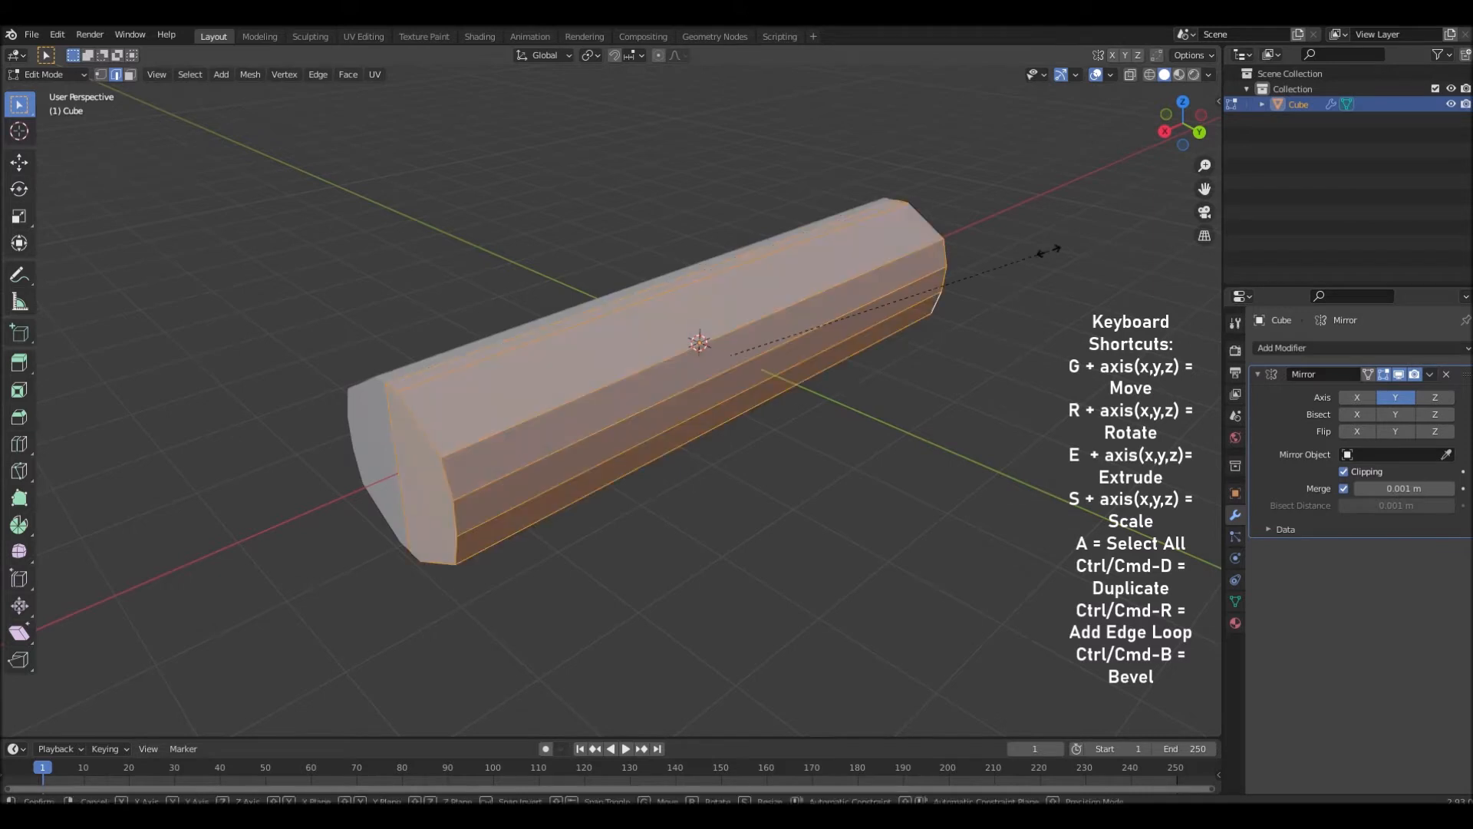
pyautogui.press('x')
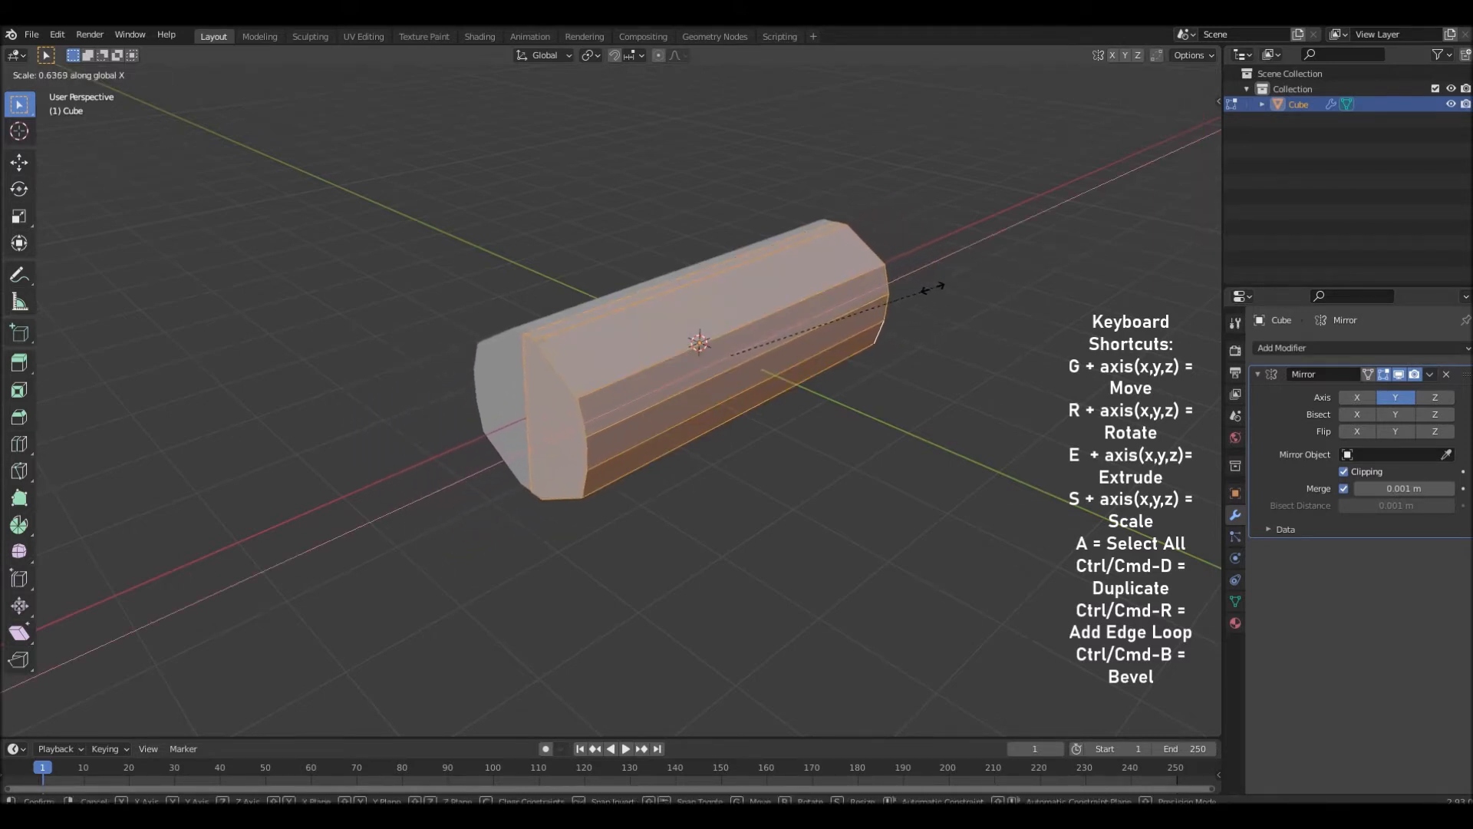
pyautogui.click(908, 295)
# Try dividing the body with two evenly spaced crosswise loop cuts and undo them
pyautogui.moveTo(908, 294); pyautogui.dragTo(691, 328, button='middle')
pyautogui.scroll(2, 913, 339)
pyautogui.click(931, 350)
pyautogui.scroll(3, 872, 483)
pyautogui.click(130, 74)
pyautogui.hotkey('ctrl', 'r')
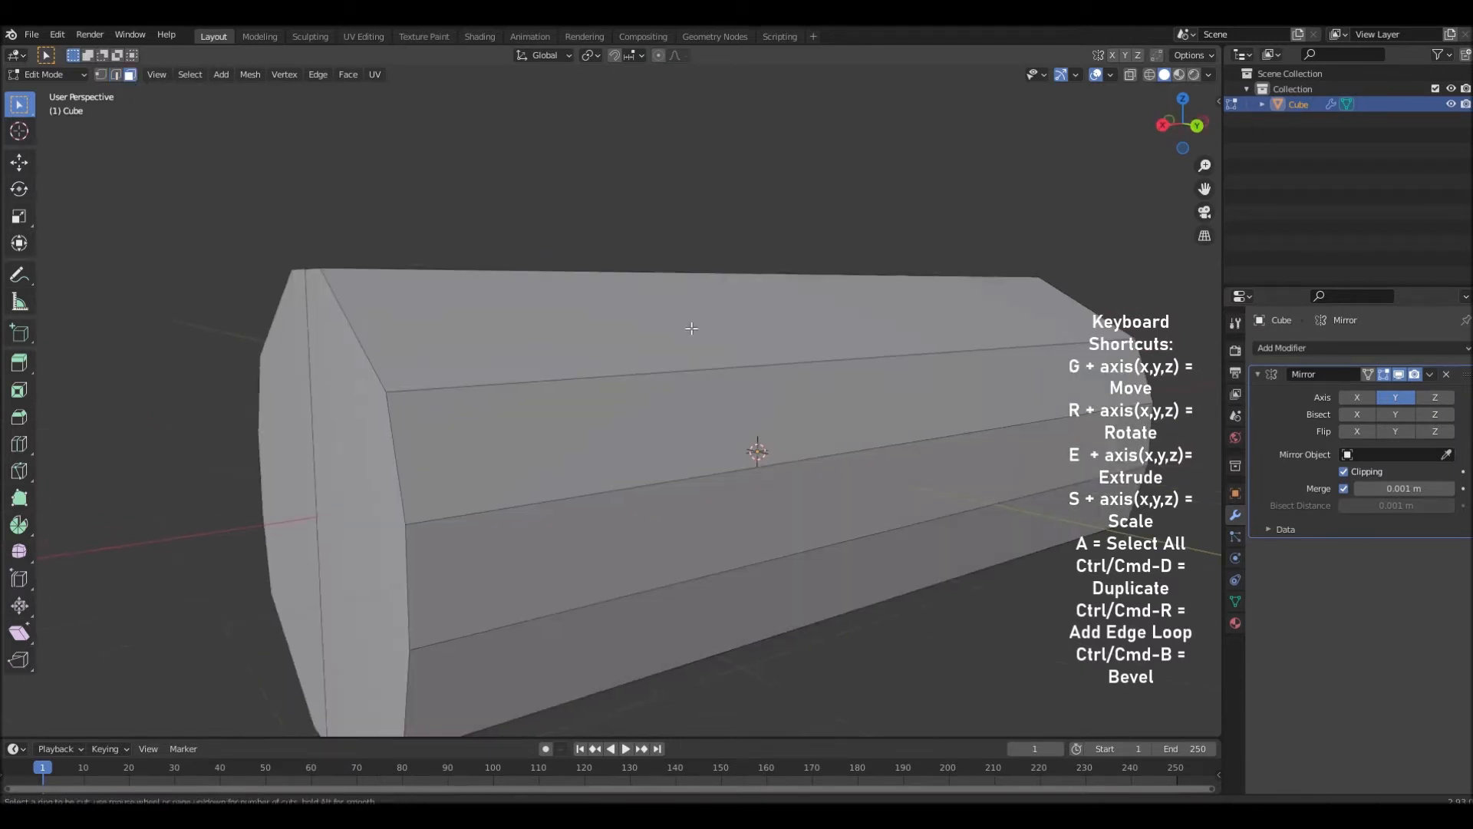
pyautogui.click(831, 365)
pyautogui.rightClick(831, 364)
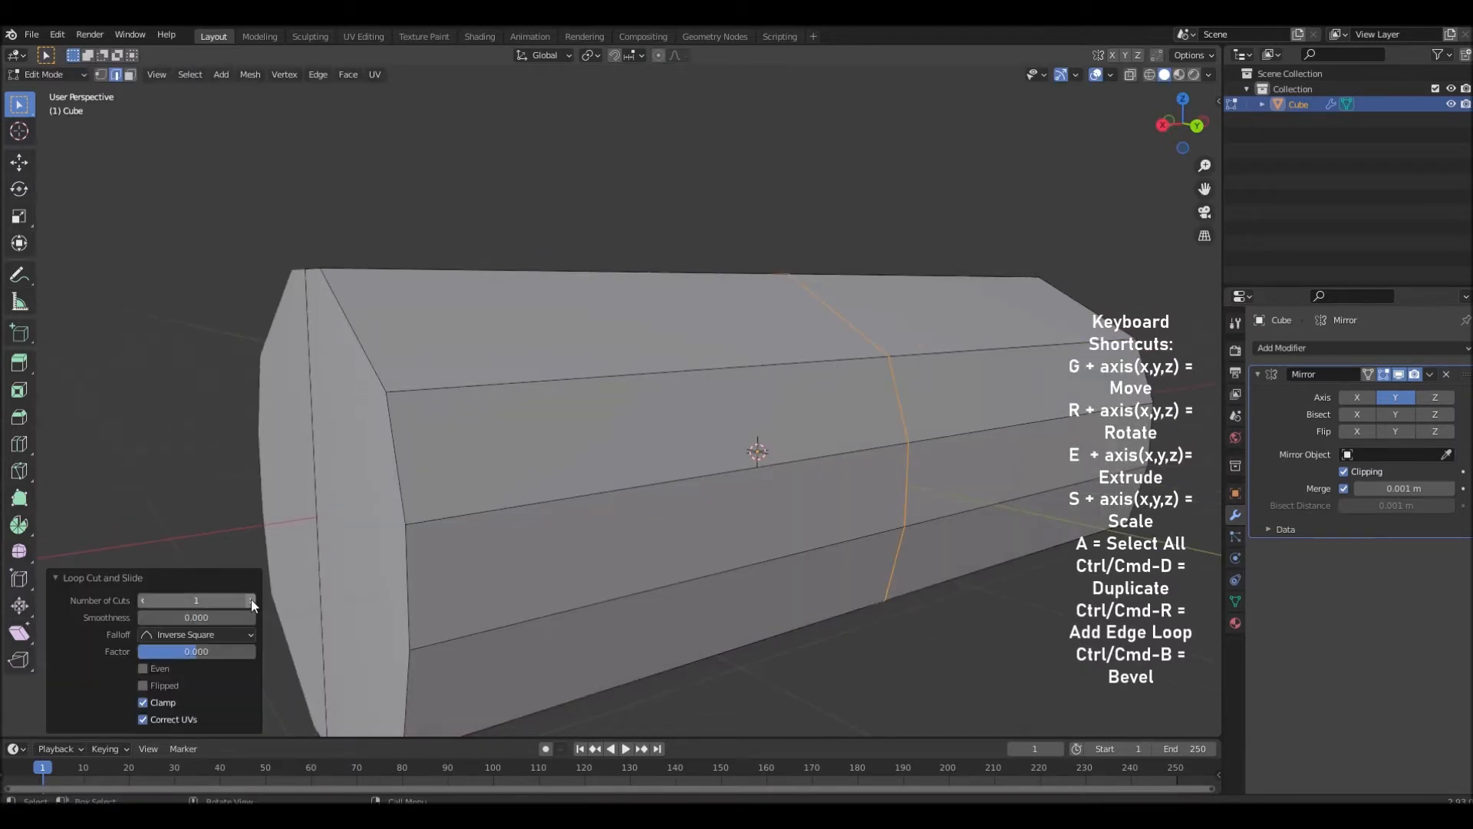
pyautogui.scroll(-1, 917, 548)
pyautogui.moveTo(918, 547); pyautogui.dragTo(820, 537, button='middle')
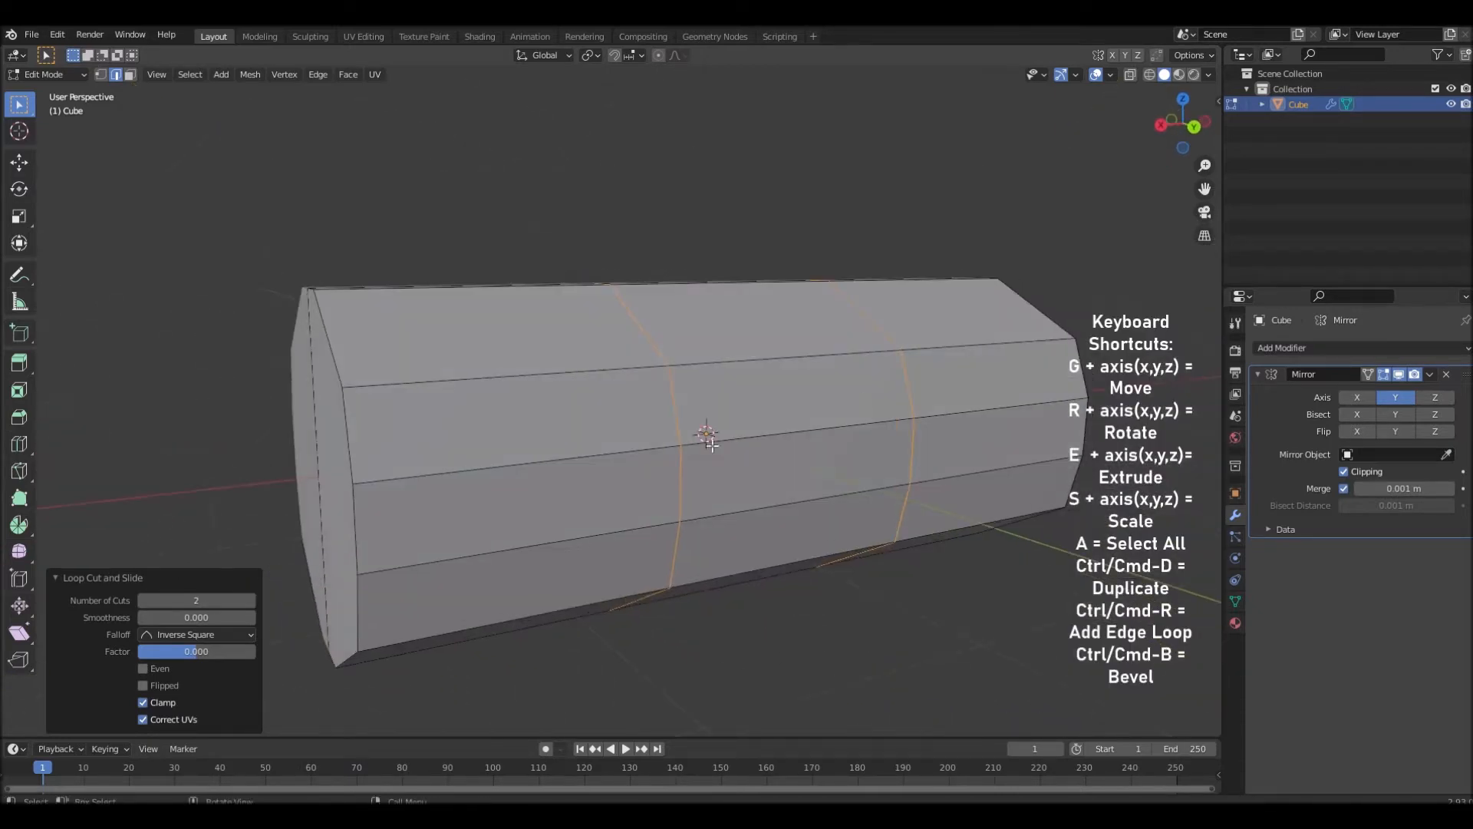
pyautogui.hotkey('ctrl', 'z')
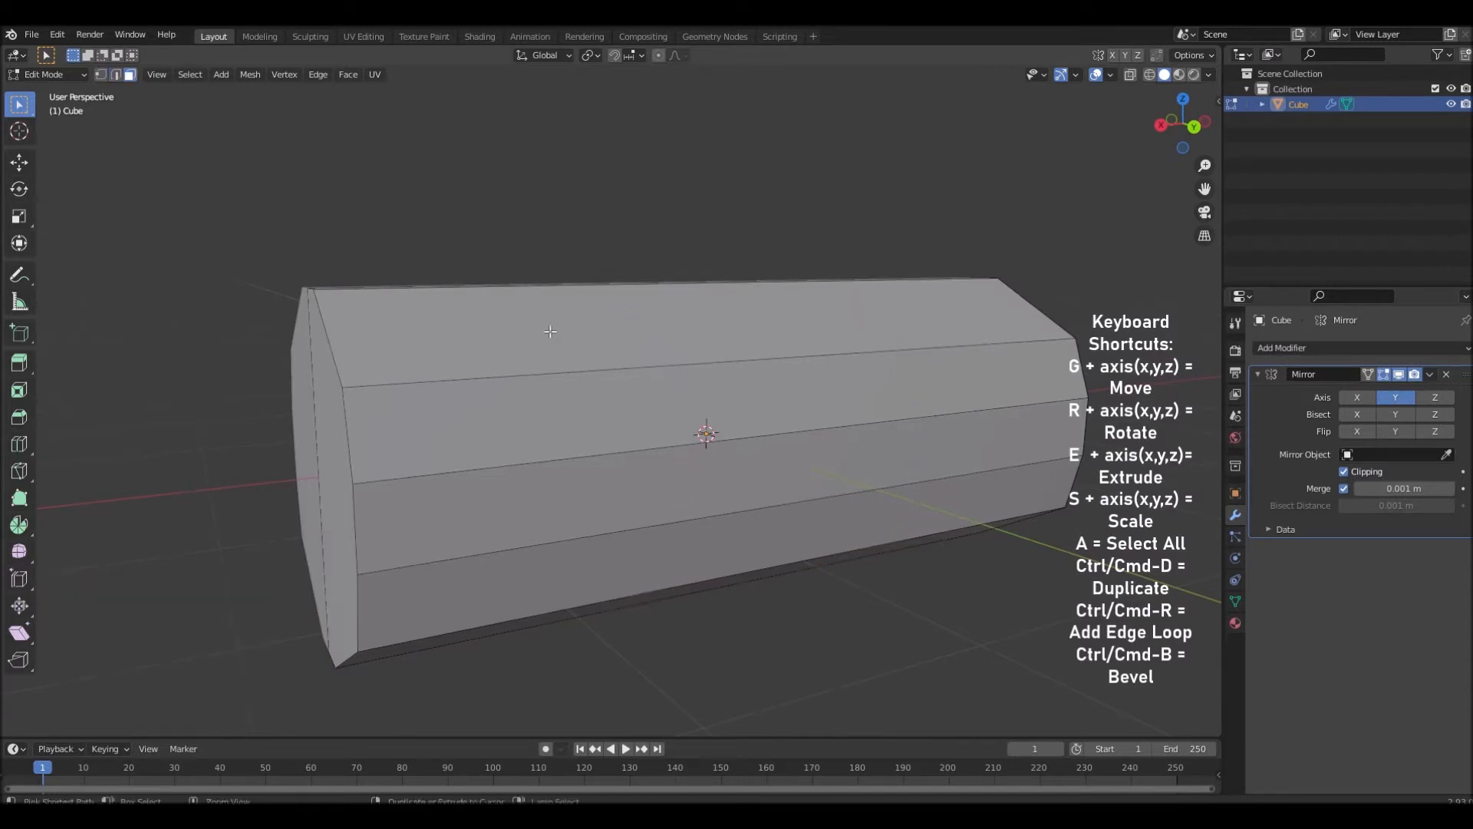
# Add two separate crosswise loop cuts, sliding the first by a factor of about -0.45 and the second by about -0.53
pyautogui.click(737, 351)
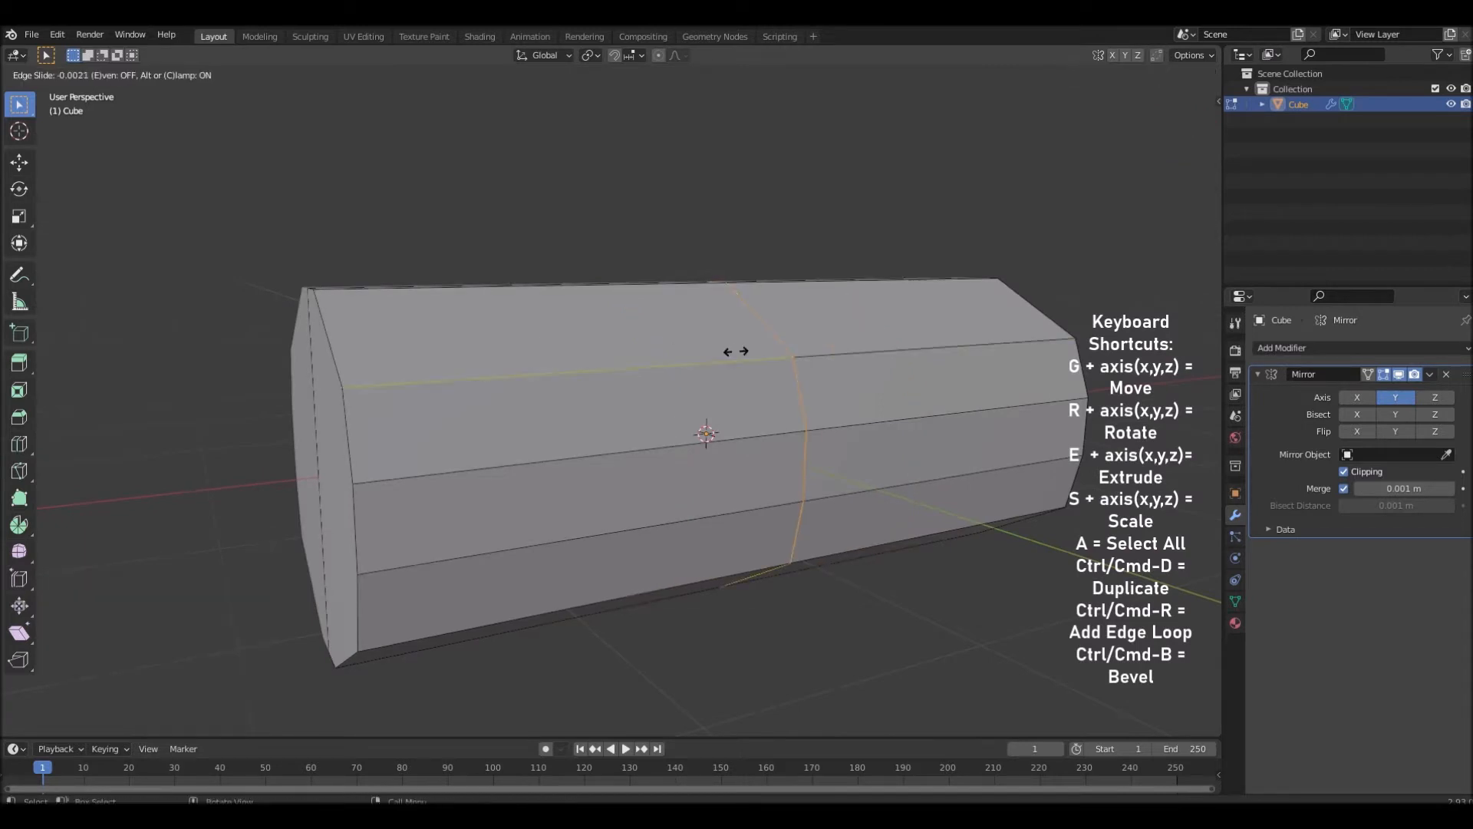
pyautogui.click(593, 373)
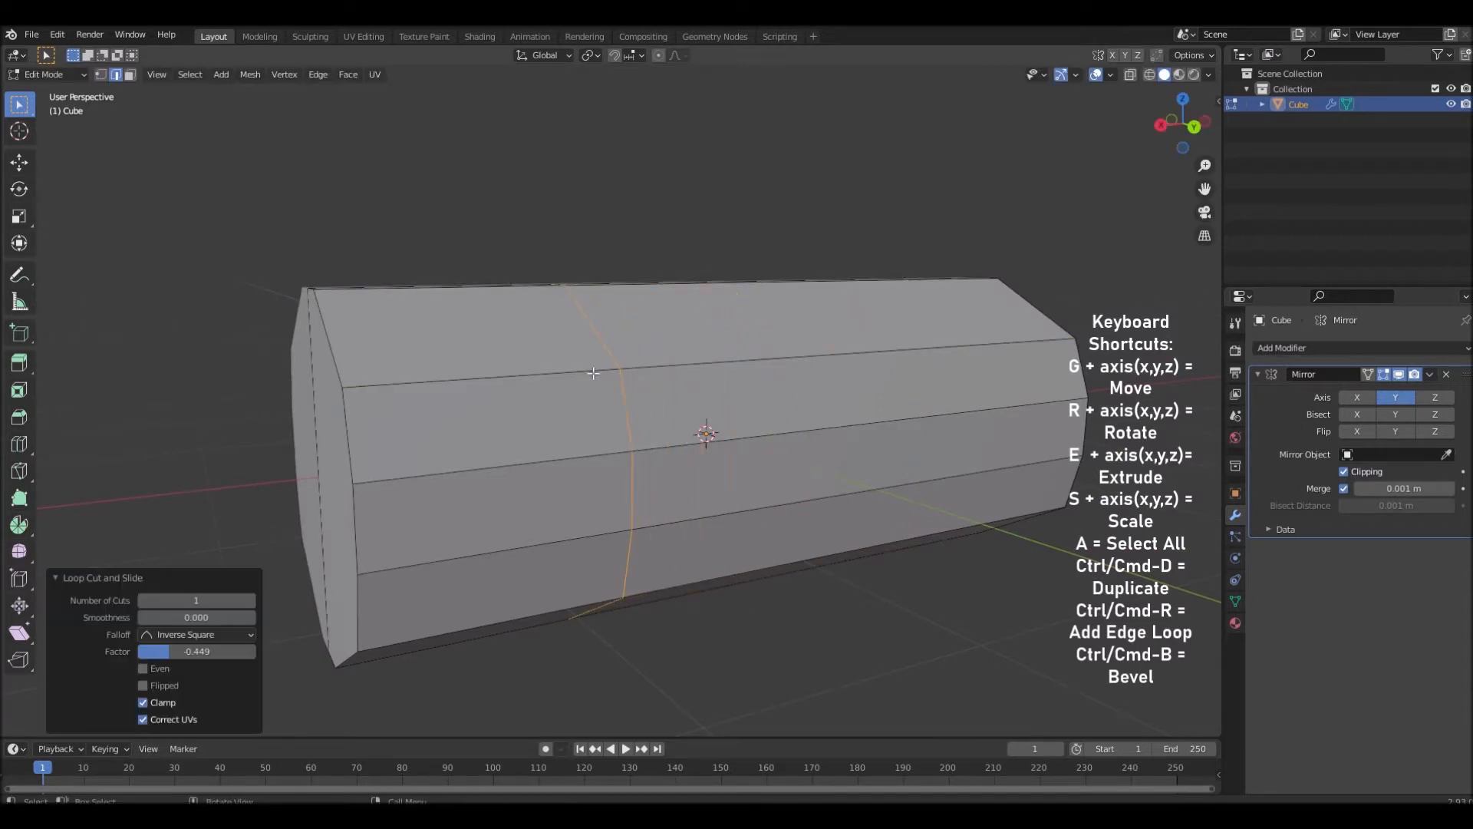
pyautogui.click(743, 332)
pyautogui.click(866, 328)
pyautogui.scroll(-1, 875, 360)
pyautogui.moveTo(912, 477); pyautogui.dragTo(962, 439, button='middle')
pyautogui.scroll(2, 962, 439)
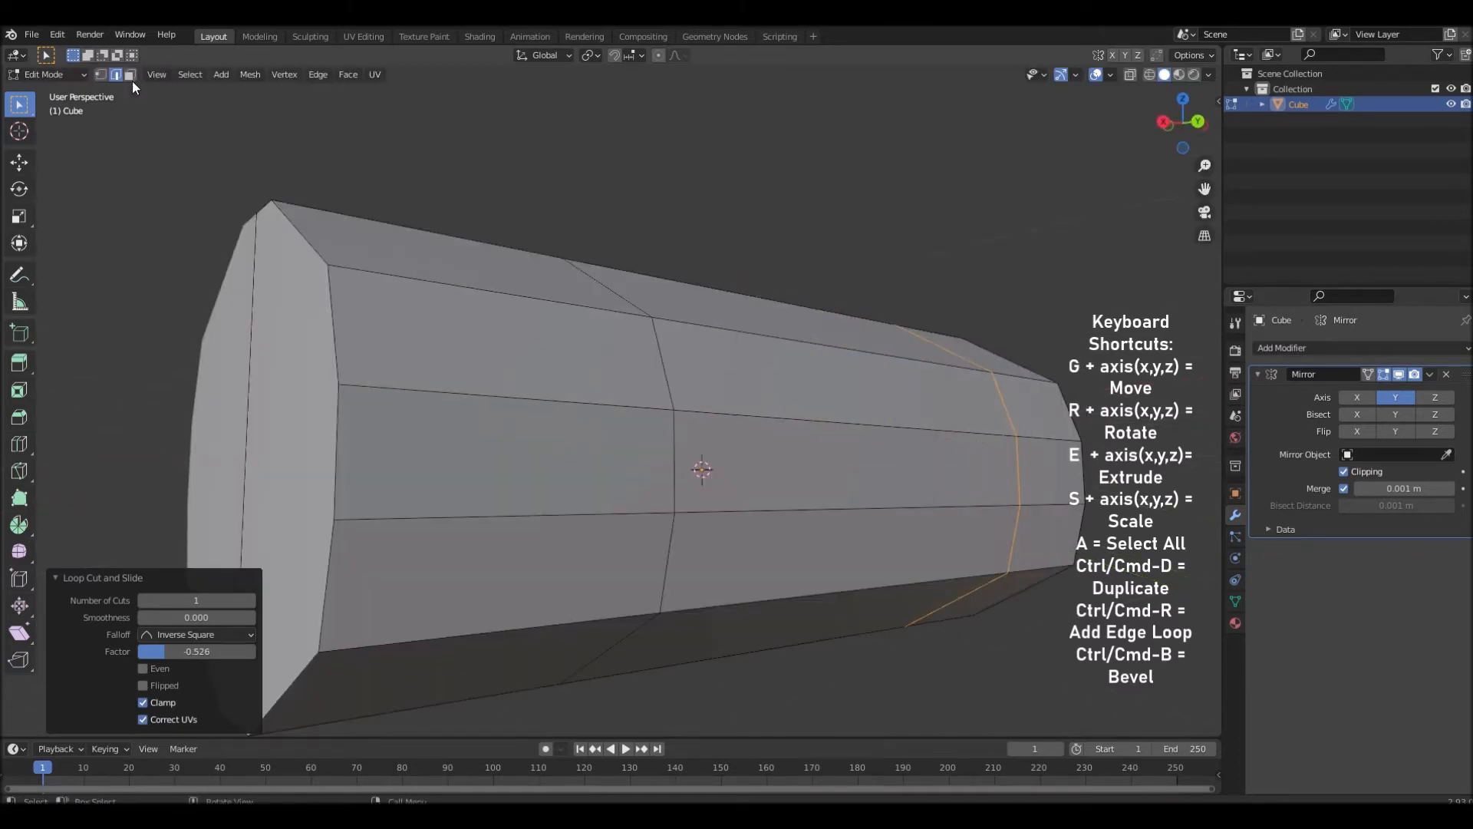
# Select the long mid-height side face between the body's two crosswise loop cuts
pyautogui.click(760, 495)
pyautogui.moveTo(886, 475); pyautogui.dragTo(980, 513, button='middle')
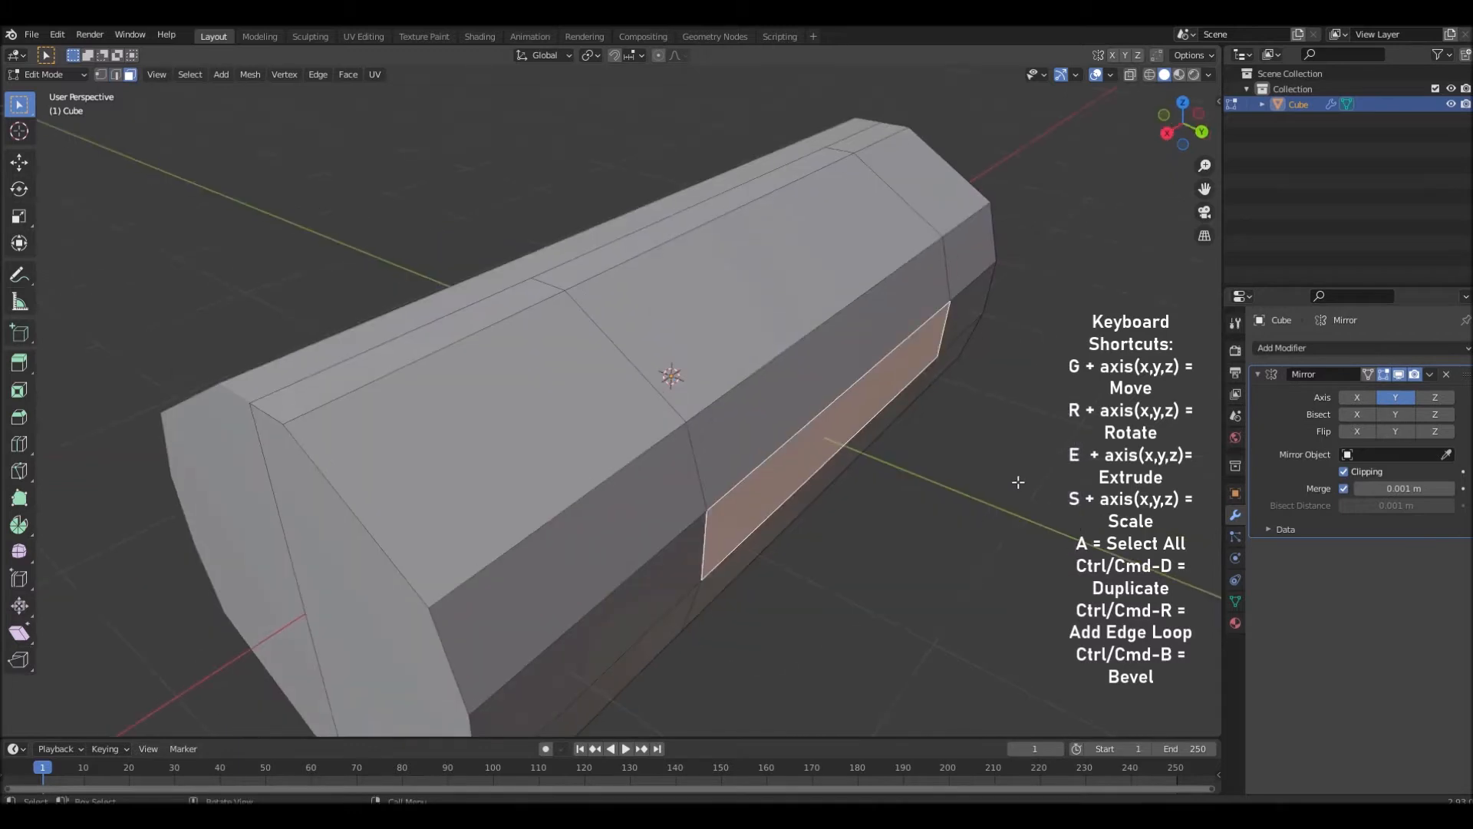
pyautogui.press('g')
pyautogui.press('x')
pyautogui.press('y')
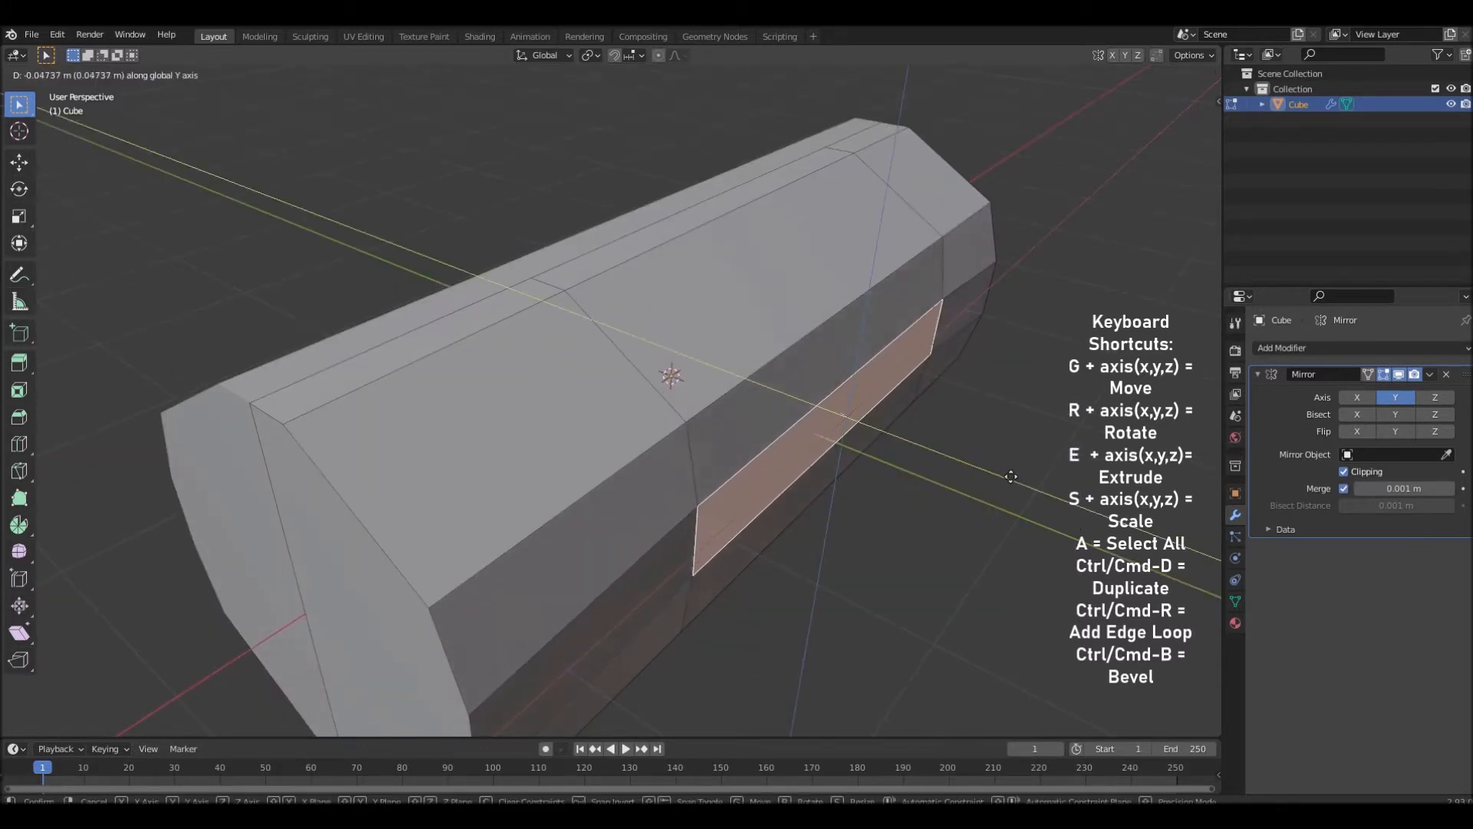
pyautogui.rightClick(1018, 483)
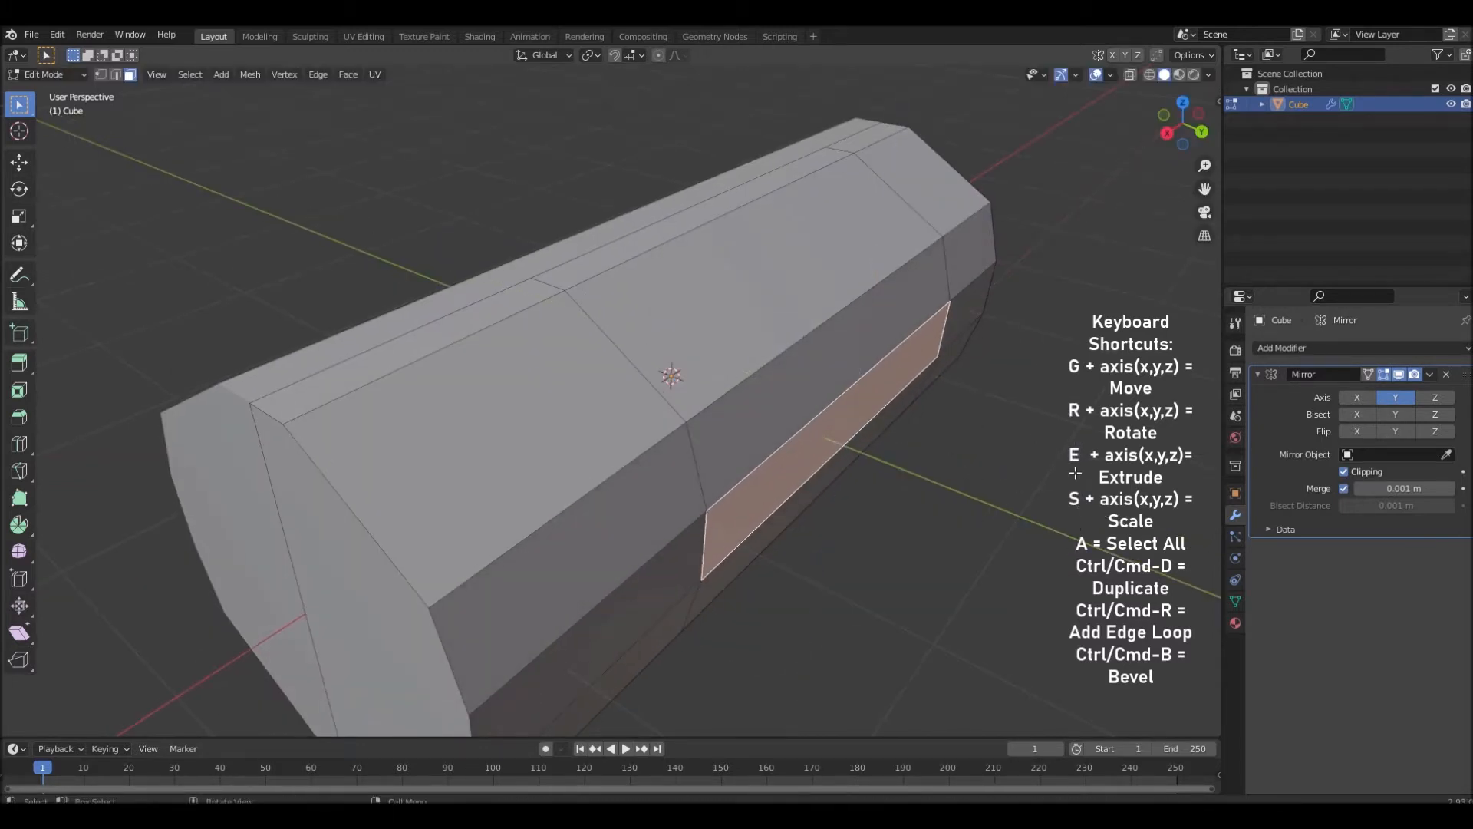
# Extrude the selected side face about 0.16 m inward to form a long recess in the body's side
pyautogui.press('e')
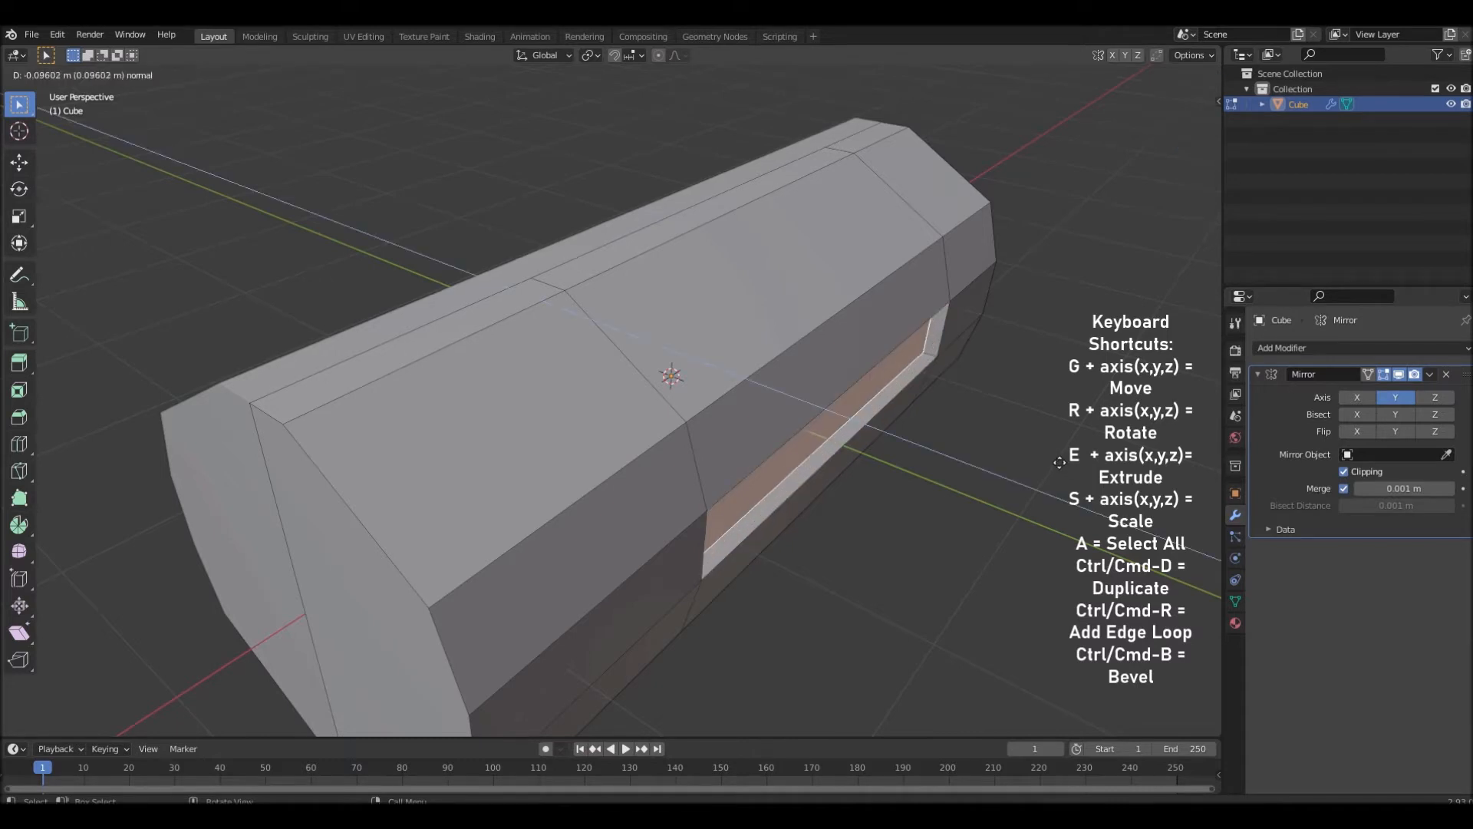
pyautogui.click(1050, 457)
pyautogui.moveTo(1051, 457); pyautogui.dragTo(851, 394, button='middle')
pyautogui.keyDown('shift'); pyautogui.moveTo(1005, 507); pyautogui.dragTo(964, 531, button='middle'); pyautogui.keyUp('shift')
# Adjust the recess's back face by scaling it and moving it along the Y axis
pyautogui.press('s')
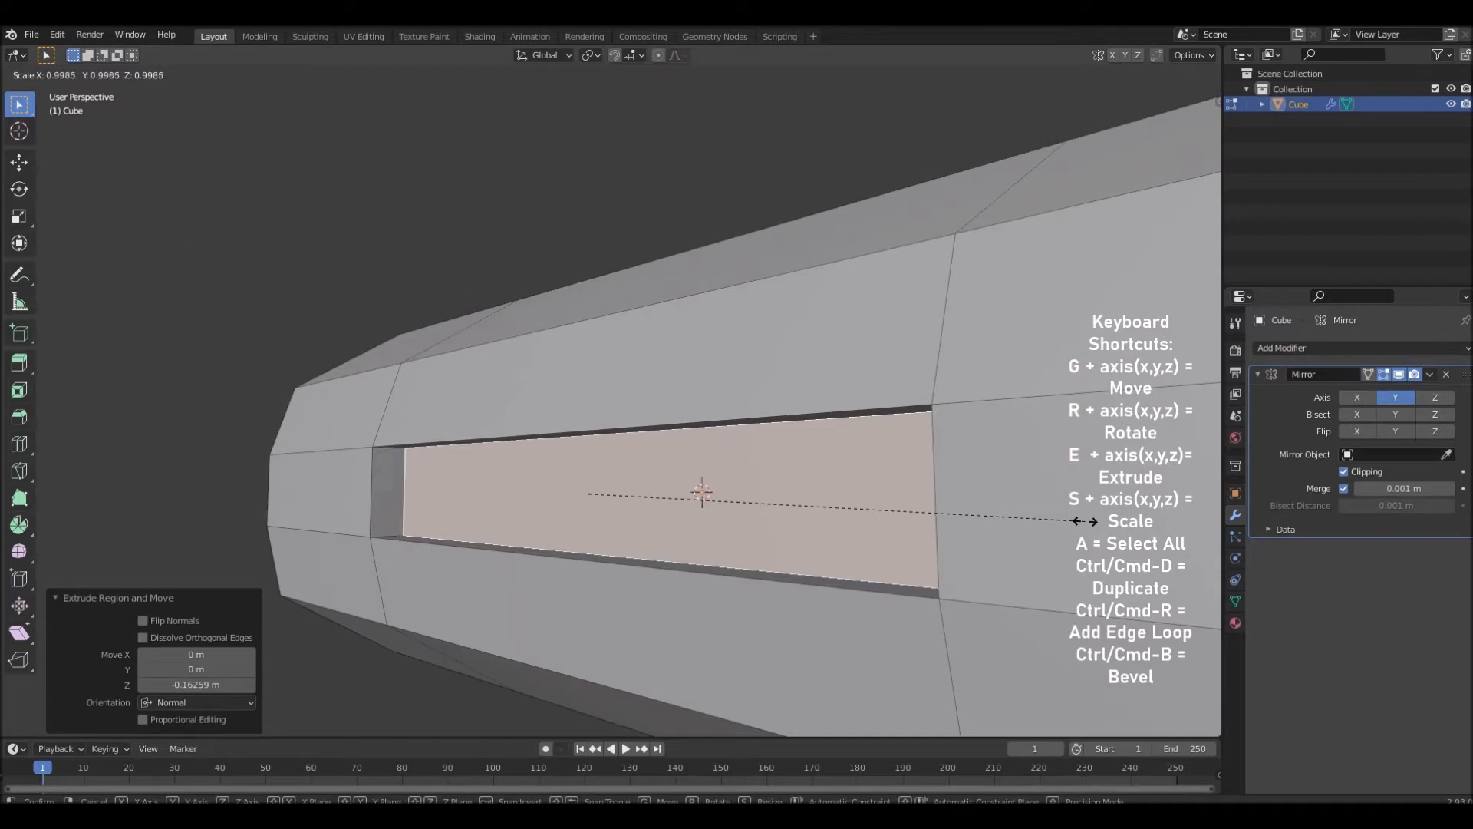
pyautogui.click(974, 531)
pyautogui.moveTo(975, 531); pyautogui.dragTo(970, 461, button='middle')
pyautogui.press('g')
pyautogui.press('y')
pyautogui.click(982, 534)
pyautogui.scroll(-3, 968, 515)
pyautogui.moveTo(969, 515); pyautogui.dragTo(694, 421, button='middle')
pyautogui.press('Tab')
pyautogui.press('Tab')
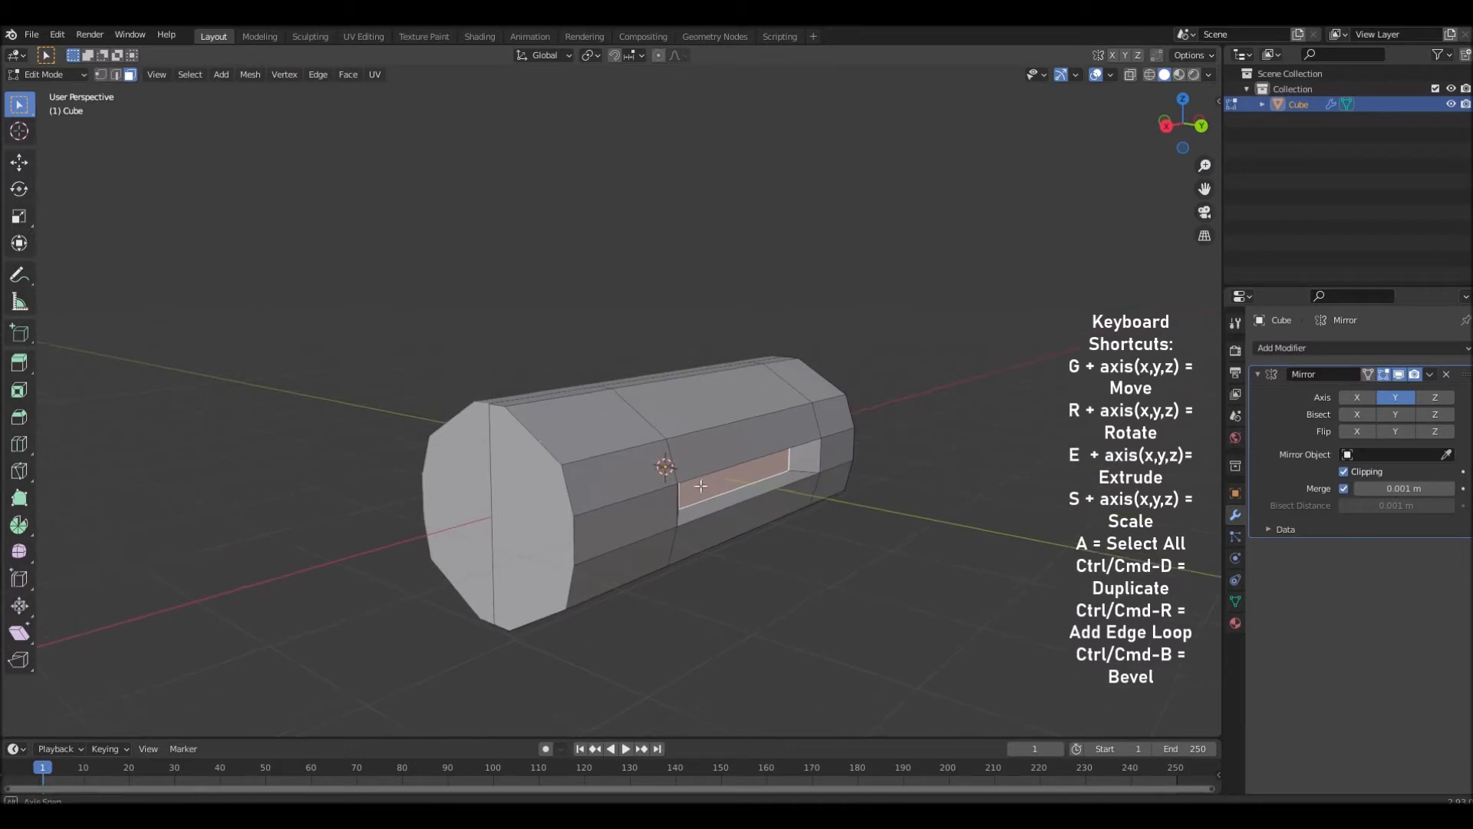
# Inset the upper side face at the body's +X end by about 0.007 m and extrude it slightly outward
pyautogui.scroll(3, 704, 468)
pyautogui.click(646, 487)
pyautogui.moveTo(646, 488); pyautogui.dragTo(736, 489, button='middle')
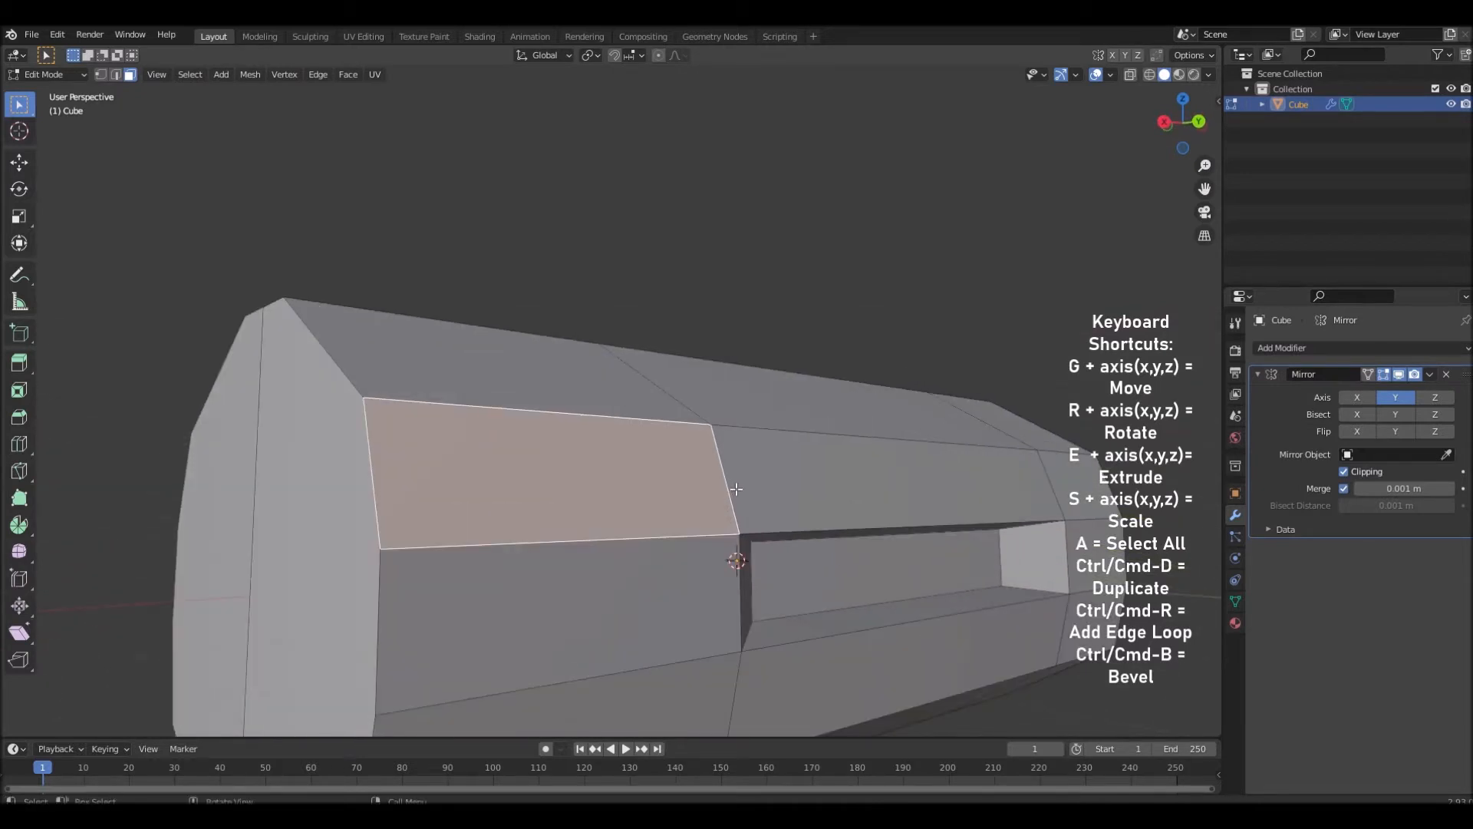
pyautogui.moveTo(659, 504); pyautogui.dragTo(593, 535, button='middle')
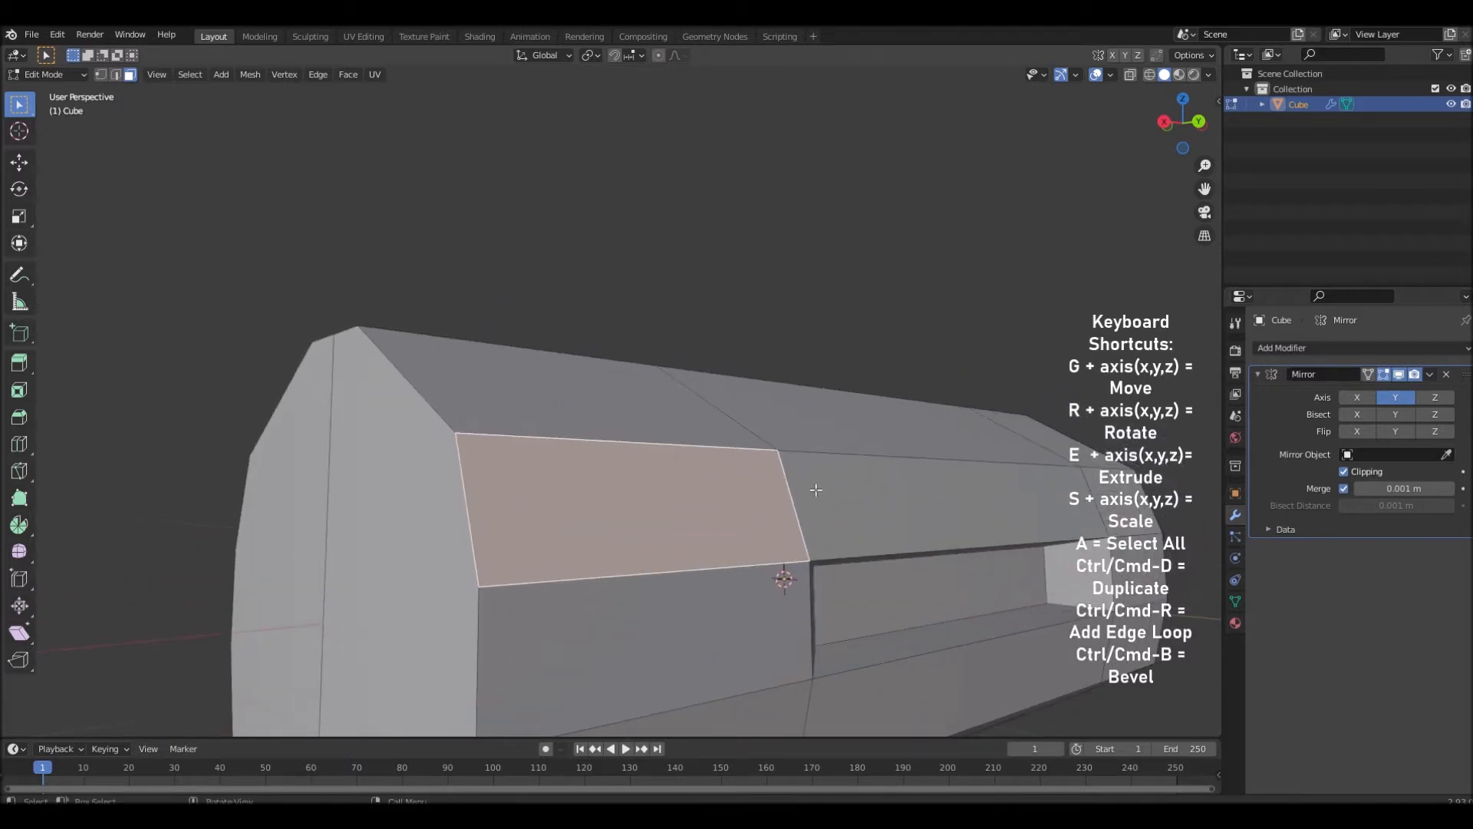
pyautogui.press('i')
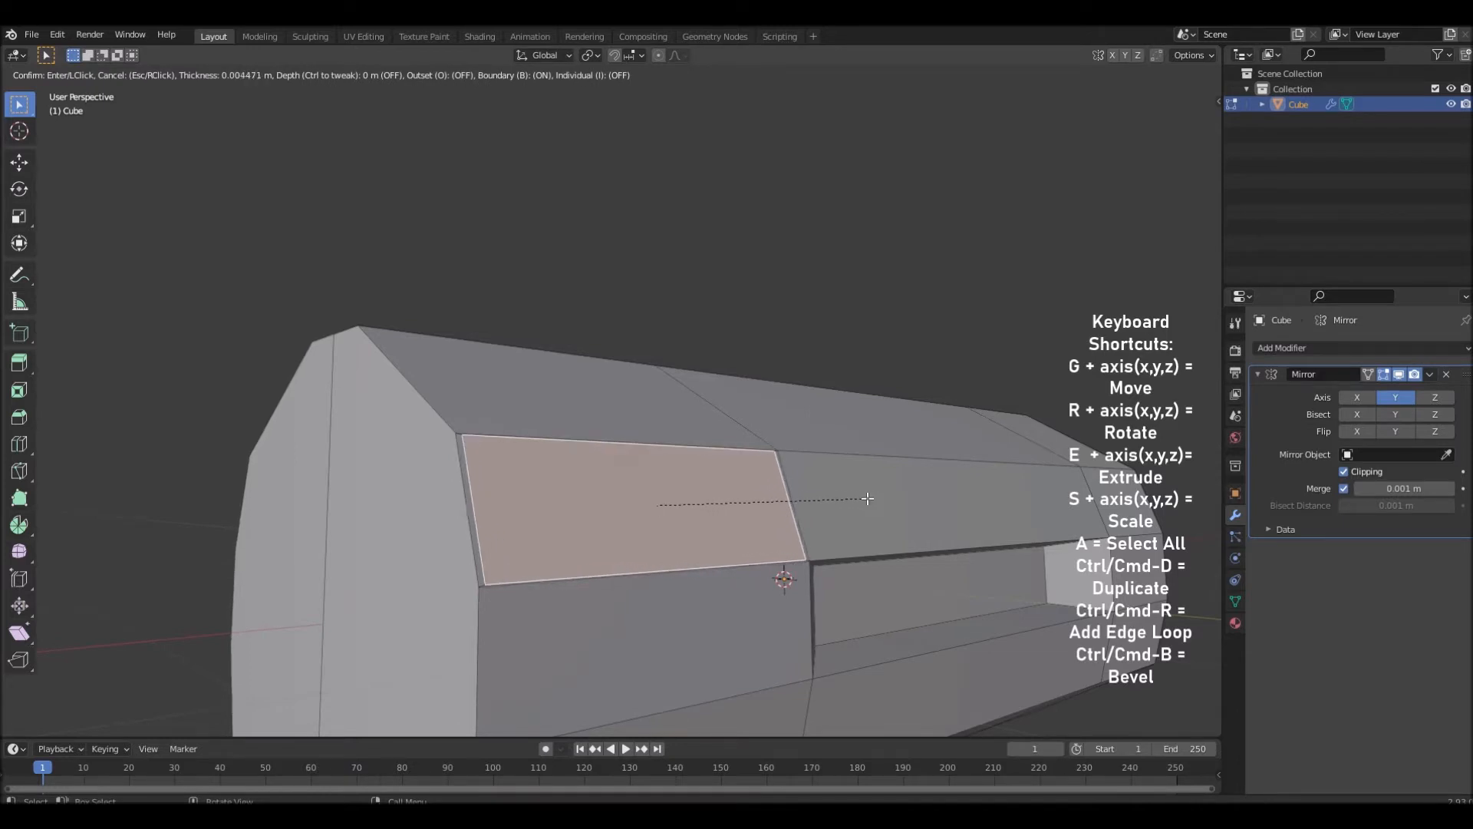
pyautogui.click(864, 498)
pyautogui.moveTo(865, 498); pyautogui.dragTo(835, 516, button='middle')
pyautogui.press('e')
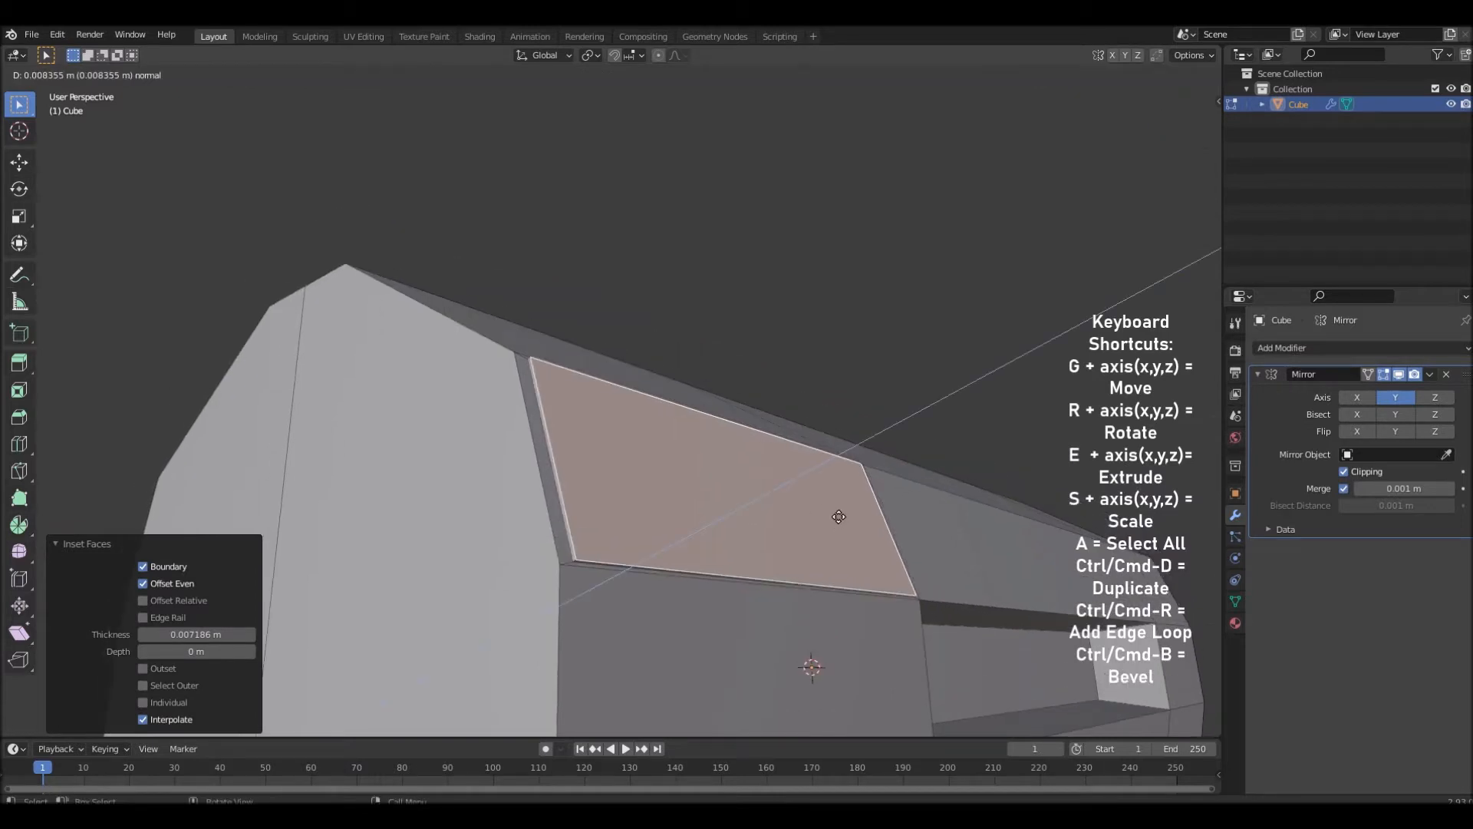
pyautogui.click(836, 514)
# Add three crosswise loop cuts across the recessed middle section, sliding the first by about 0.19 and the second by about -0.77
pyautogui.moveTo(1057, 605); pyautogui.dragTo(1095, 600, button='middle')
pyautogui.click(1030, 484)
pyautogui.moveTo(1029, 484); pyautogui.dragTo(661, 539, button='middle')
pyautogui.moveTo(509, 591); pyautogui.dragTo(843, 434, button='middle')
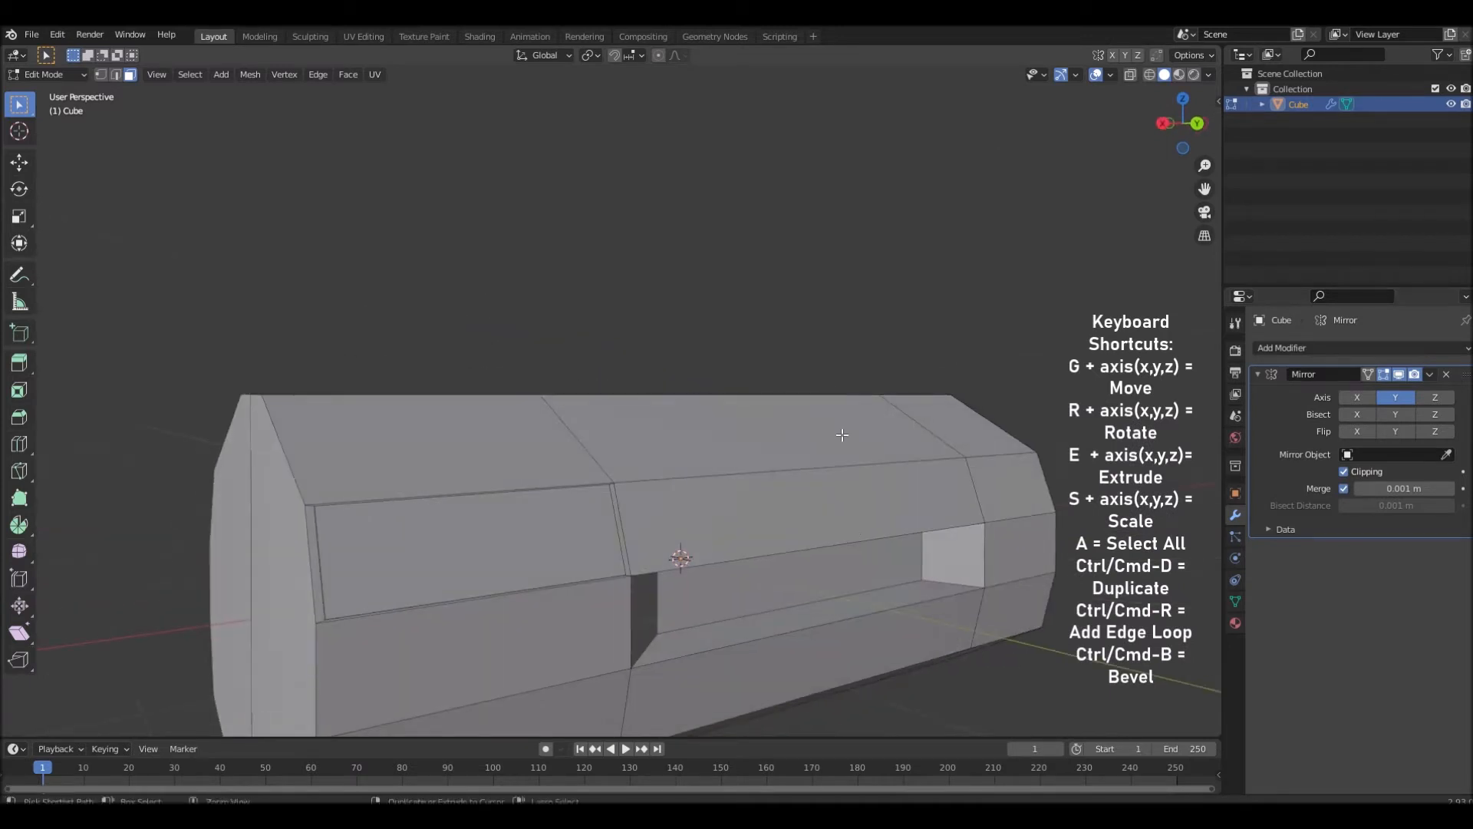
pyautogui.click(817, 435)
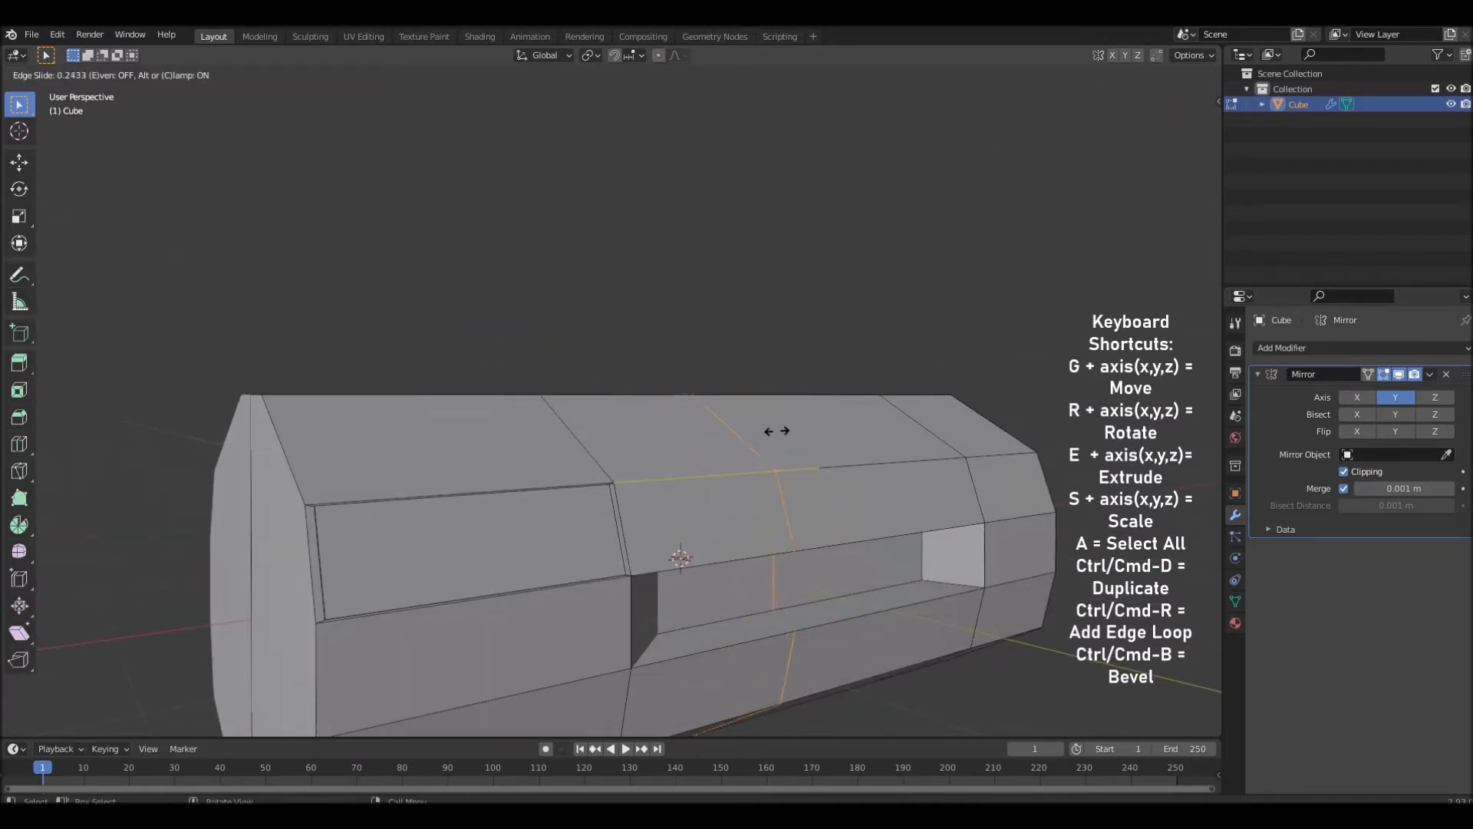
pyautogui.click(929, 431)
pyautogui.click(899, 469)
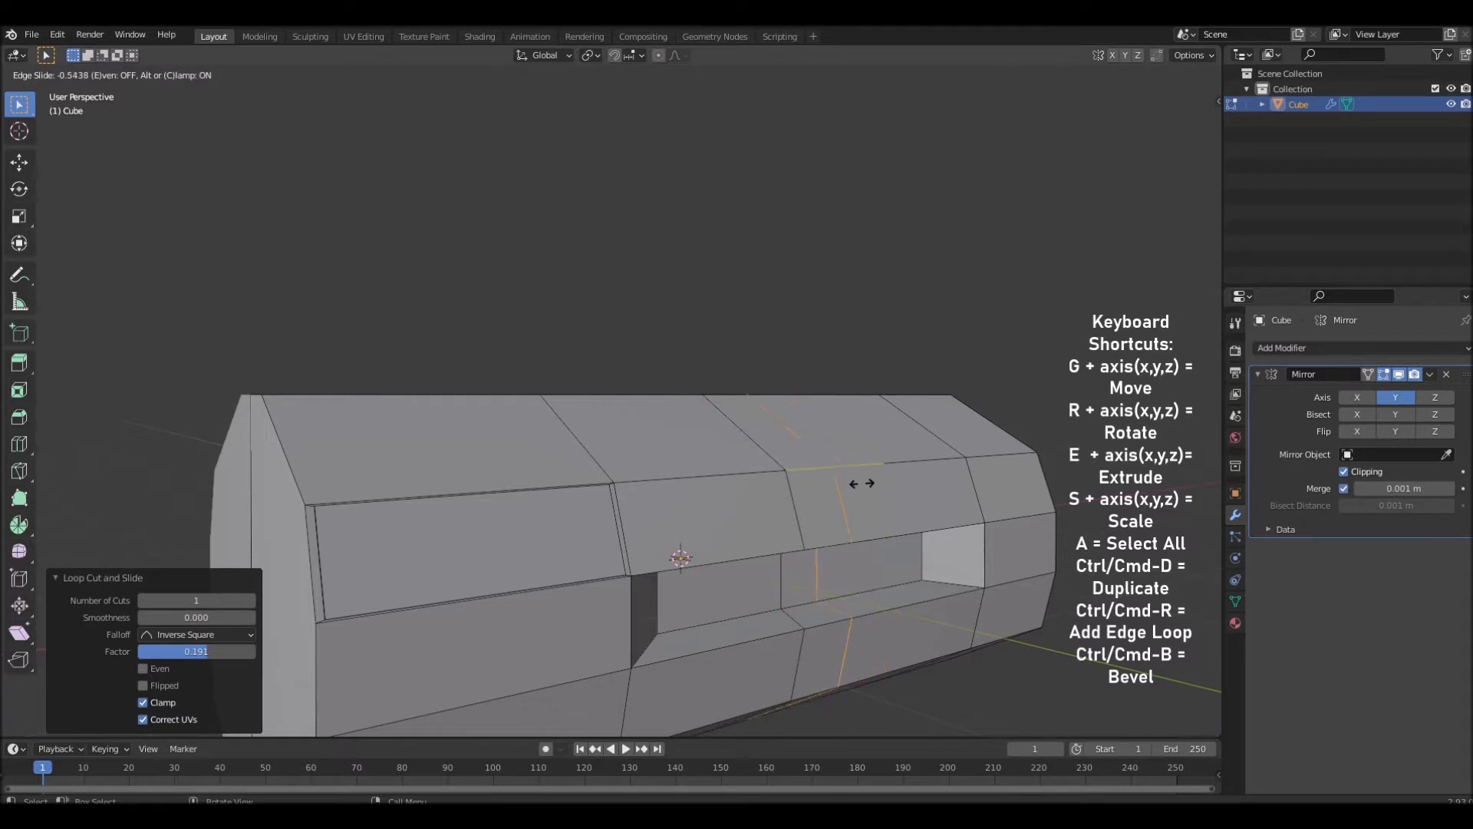
pyautogui.click(841, 485)
pyautogui.click(912, 458)
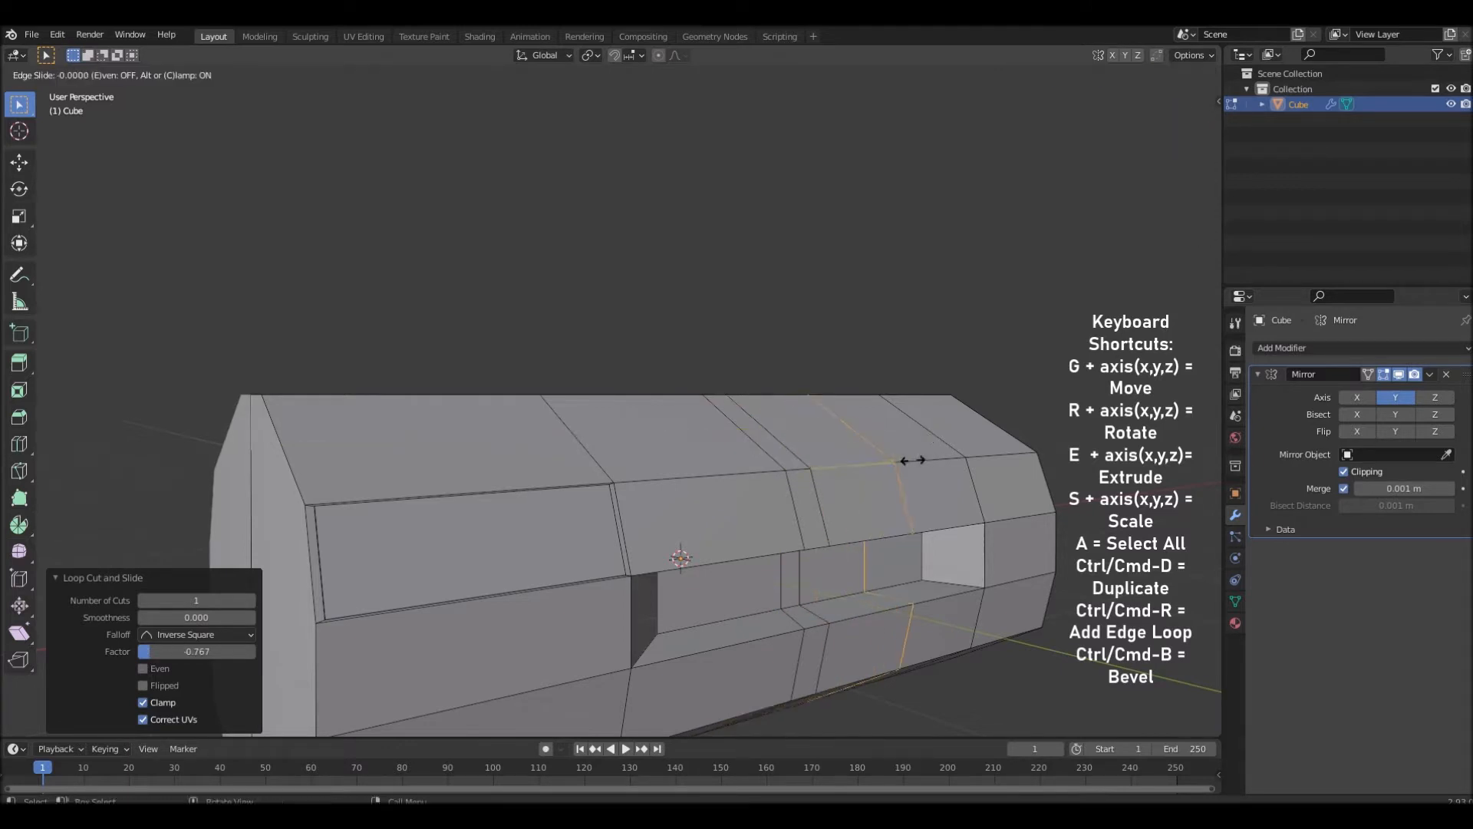
pyautogui.click(944, 456)
pyautogui.moveTo(944, 456); pyautogui.dragTo(950, 559, button='middle')
# Inset the upper panel above the recess nearest the +X end by about 0.007 m and extrude it about 0.009 m outward
pyautogui.scroll(1, 950, 559)
pyautogui.moveTo(824, 555); pyautogui.dragTo(822, 580, button='middle')
pyautogui.click(812, 563)
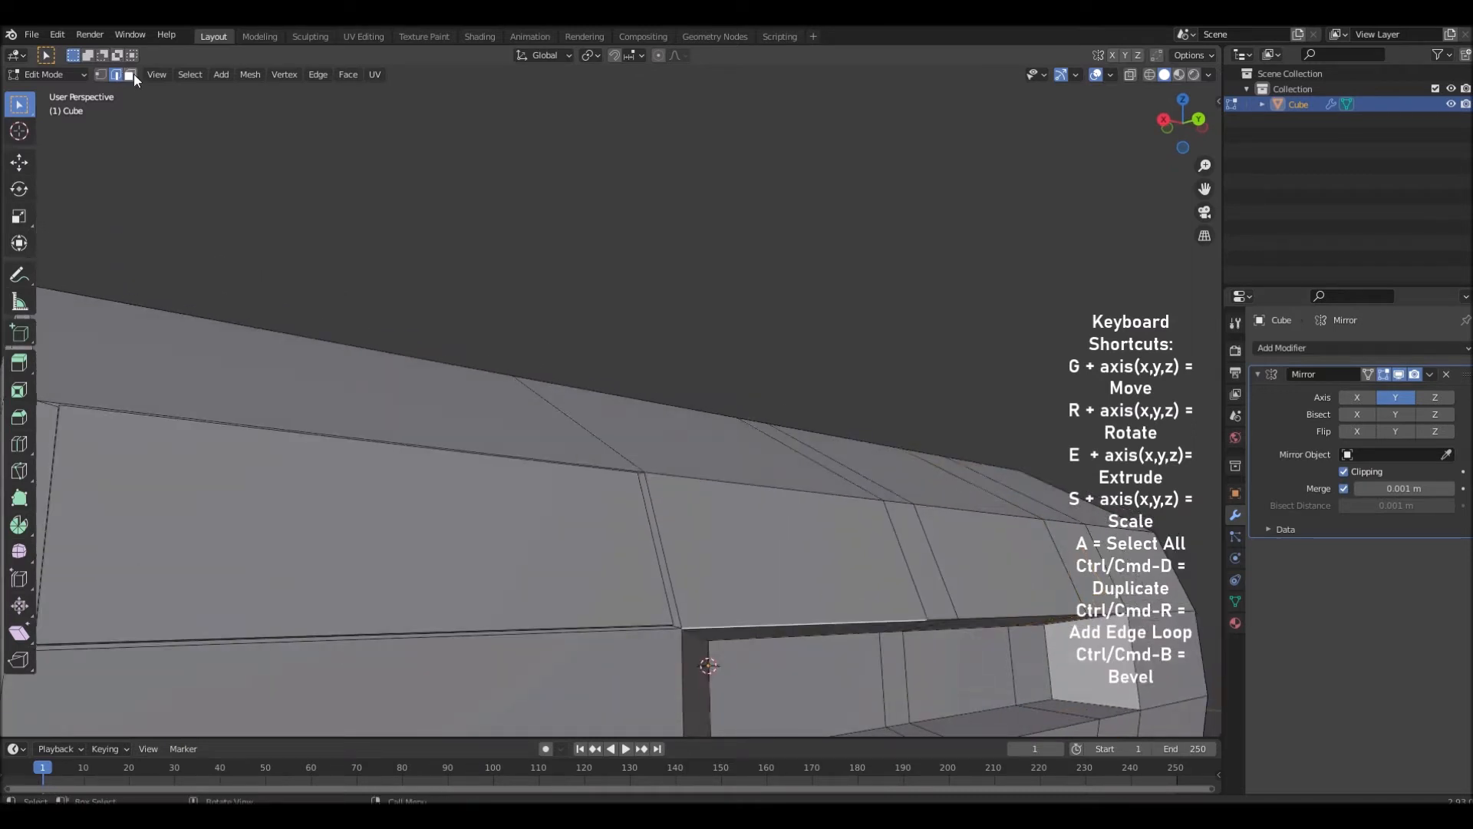
pyautogui.click(722, 524)
pyautogui.press('i')
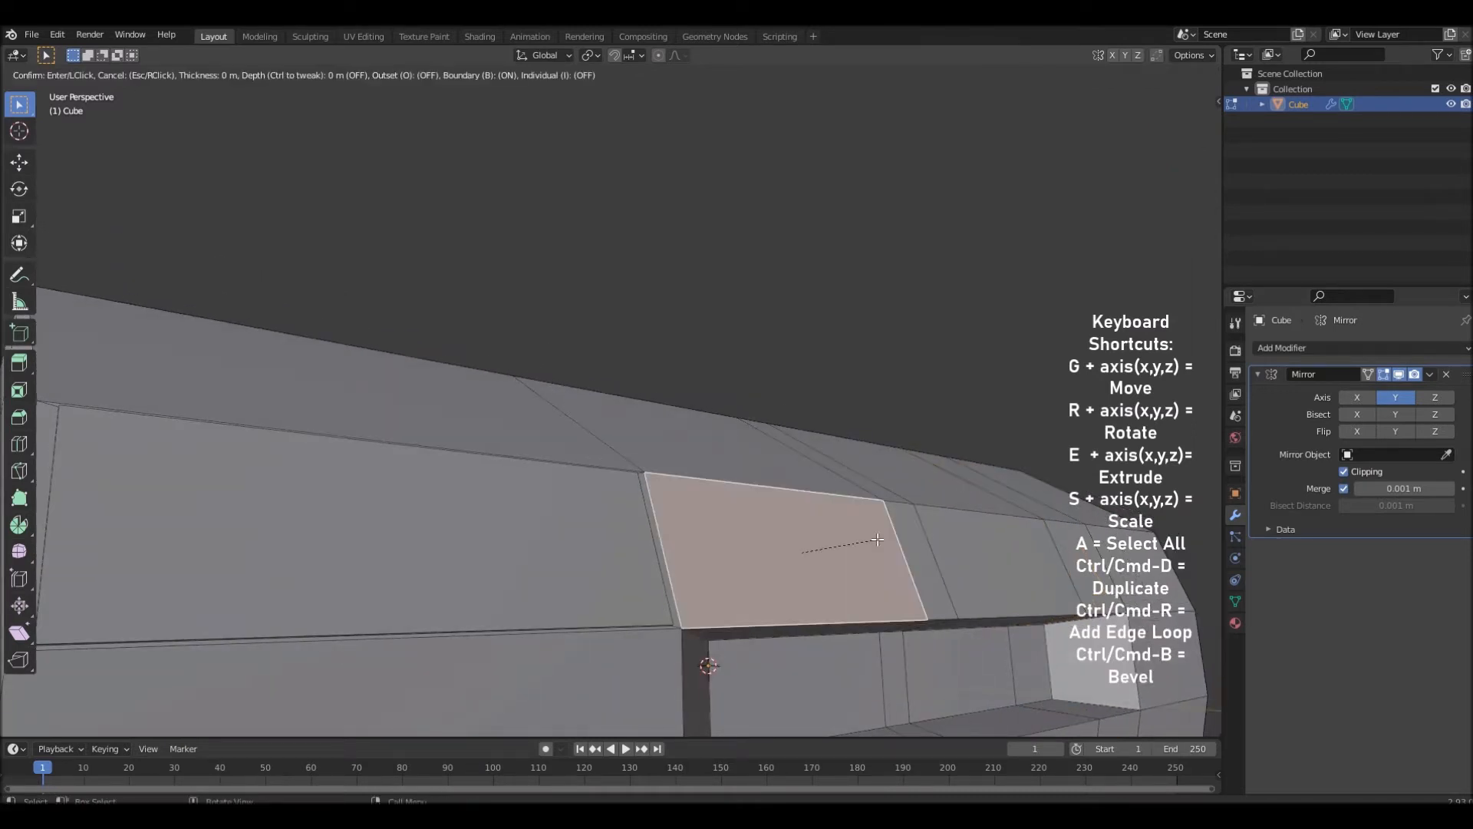
pyautogui.click(877, 539)
pyautogui.moveTo(877, 539); pyautogui.dragTo(903, 563, button='middle')
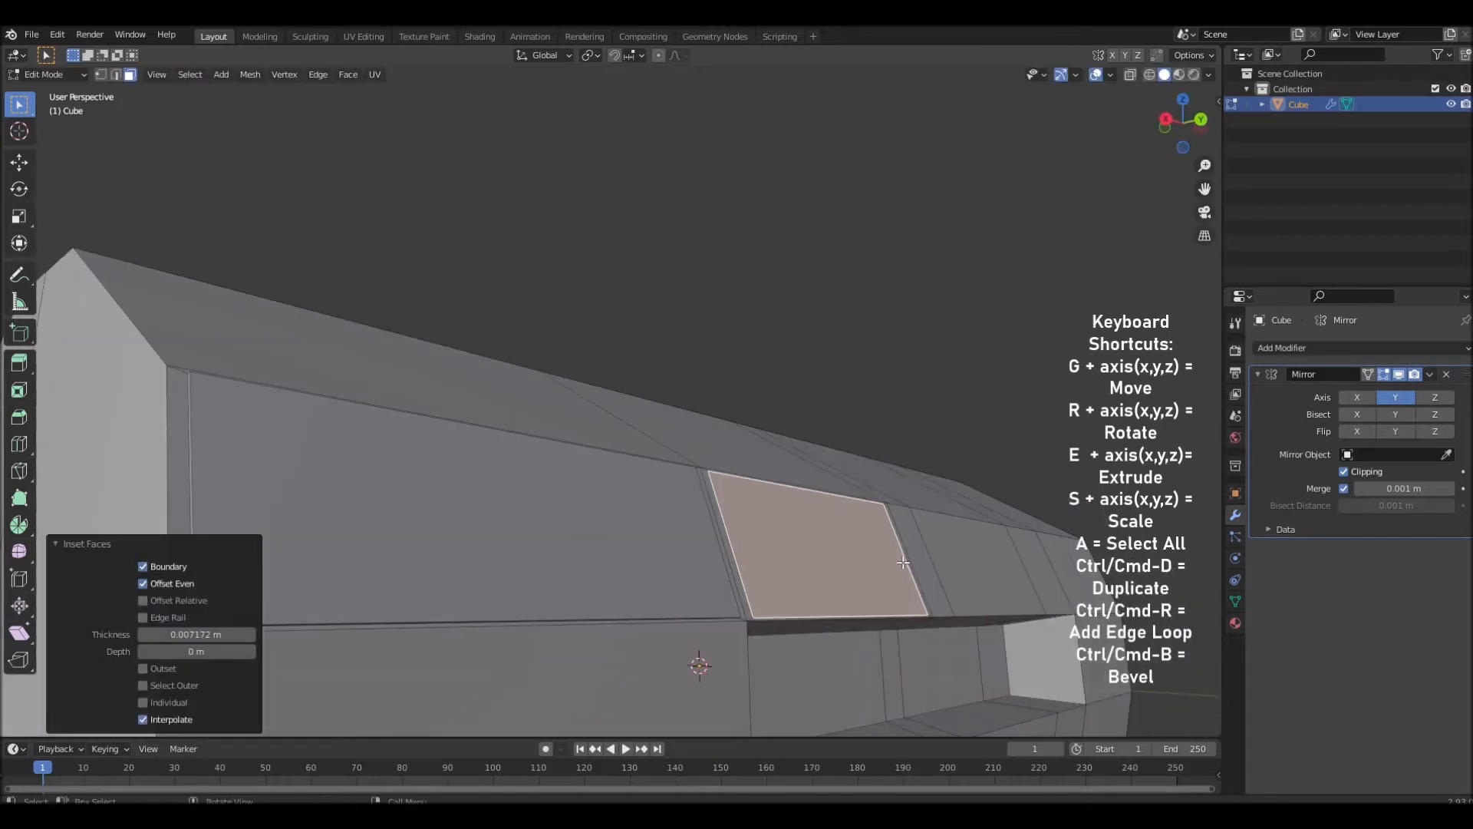
pyautogui.press('e')
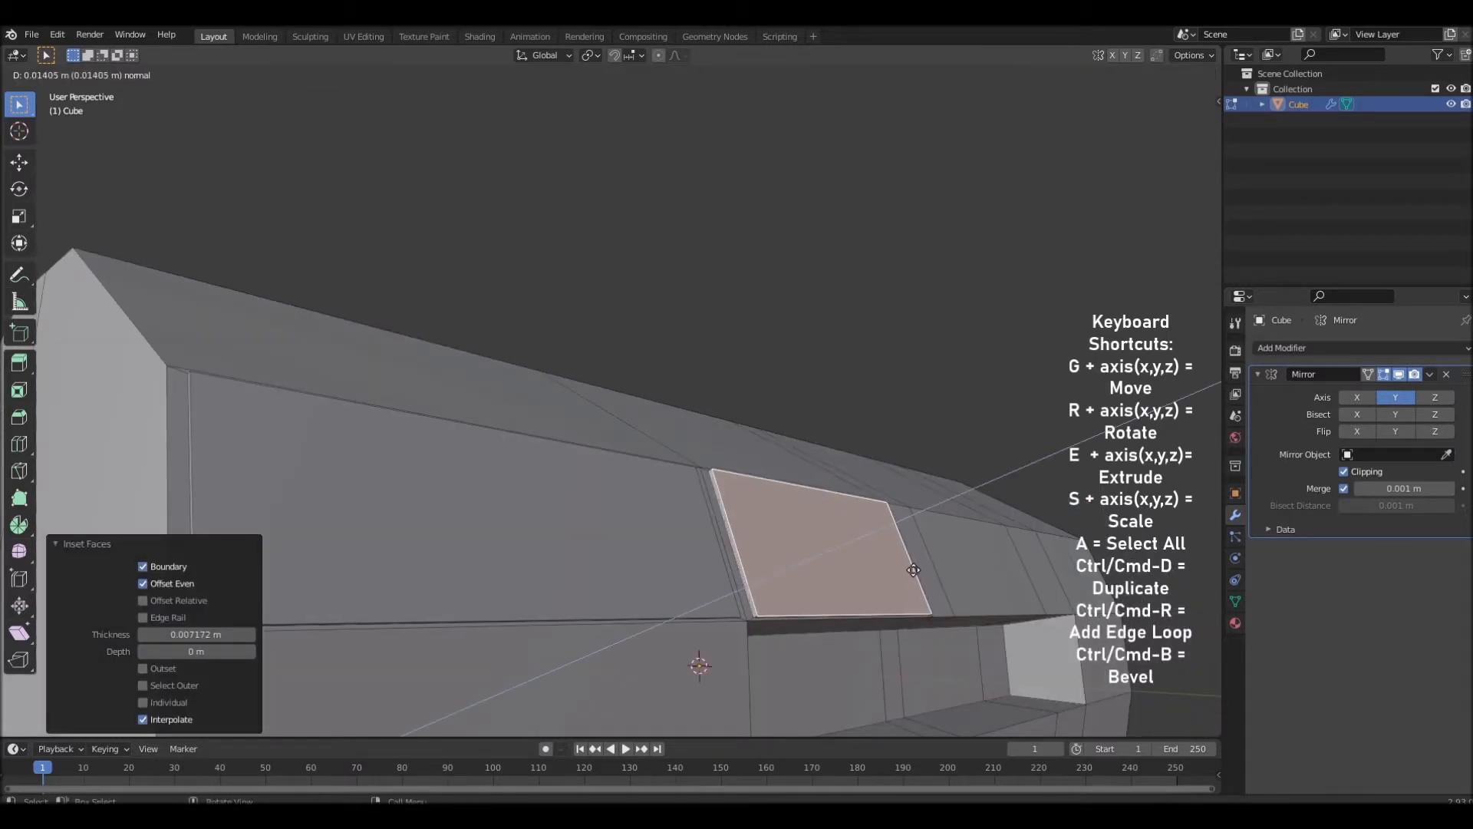
pyautogui.click(912, 569)
pyautogui.moveTo(912, 569); pyautogui.dragTo(814, 584, button='middle')
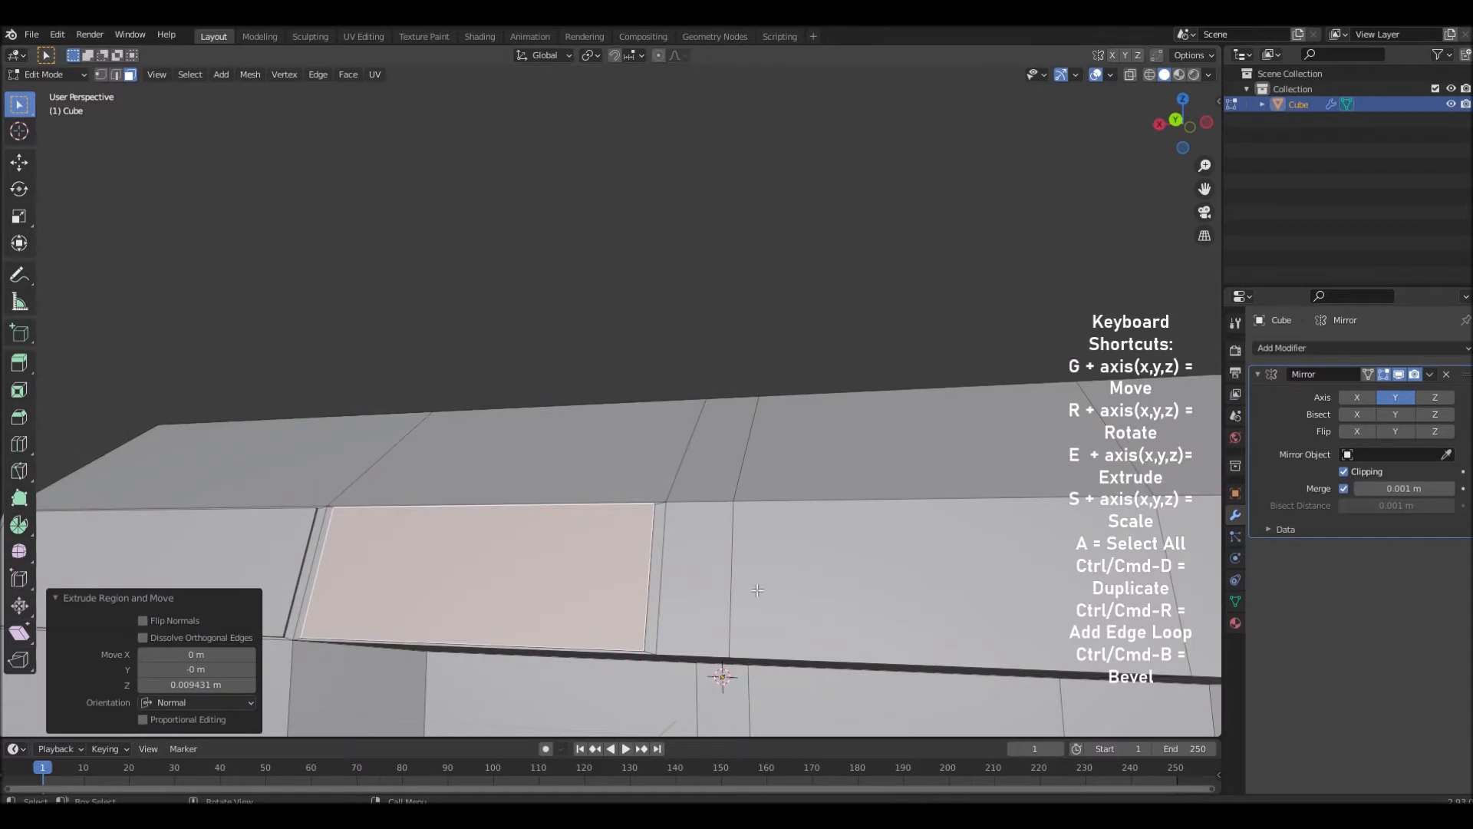
# Inset the narrow upper strip between the close loop cuts by about 0.003 m and extrude it slightly outward
pyautogui.press('i')
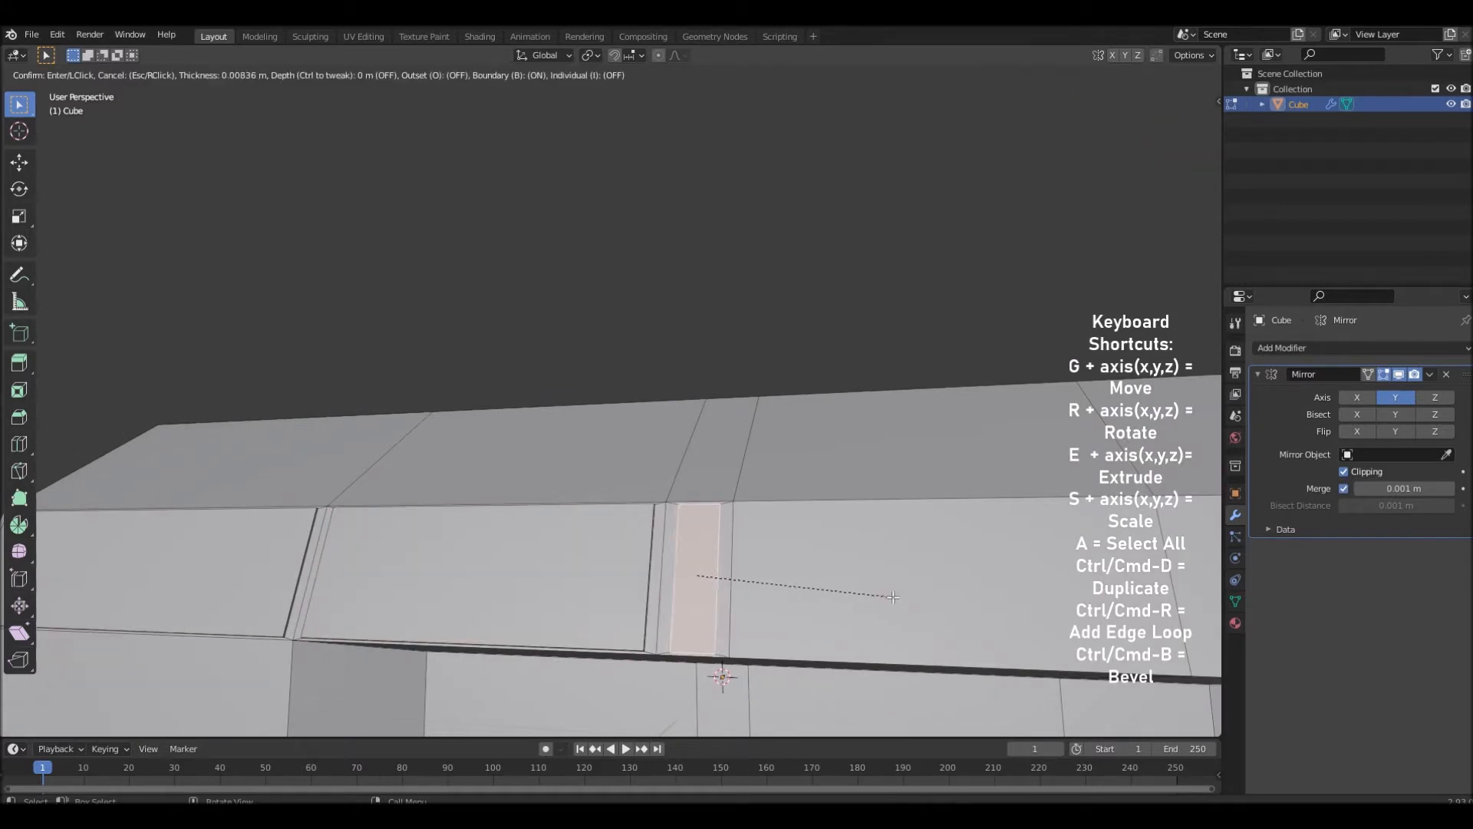
pyautogui.click(898, 598)
pyautogui.moveTo(898, 598); pyautogui.dragTo(847, 595, button='middle')
pyautogui.press('e')
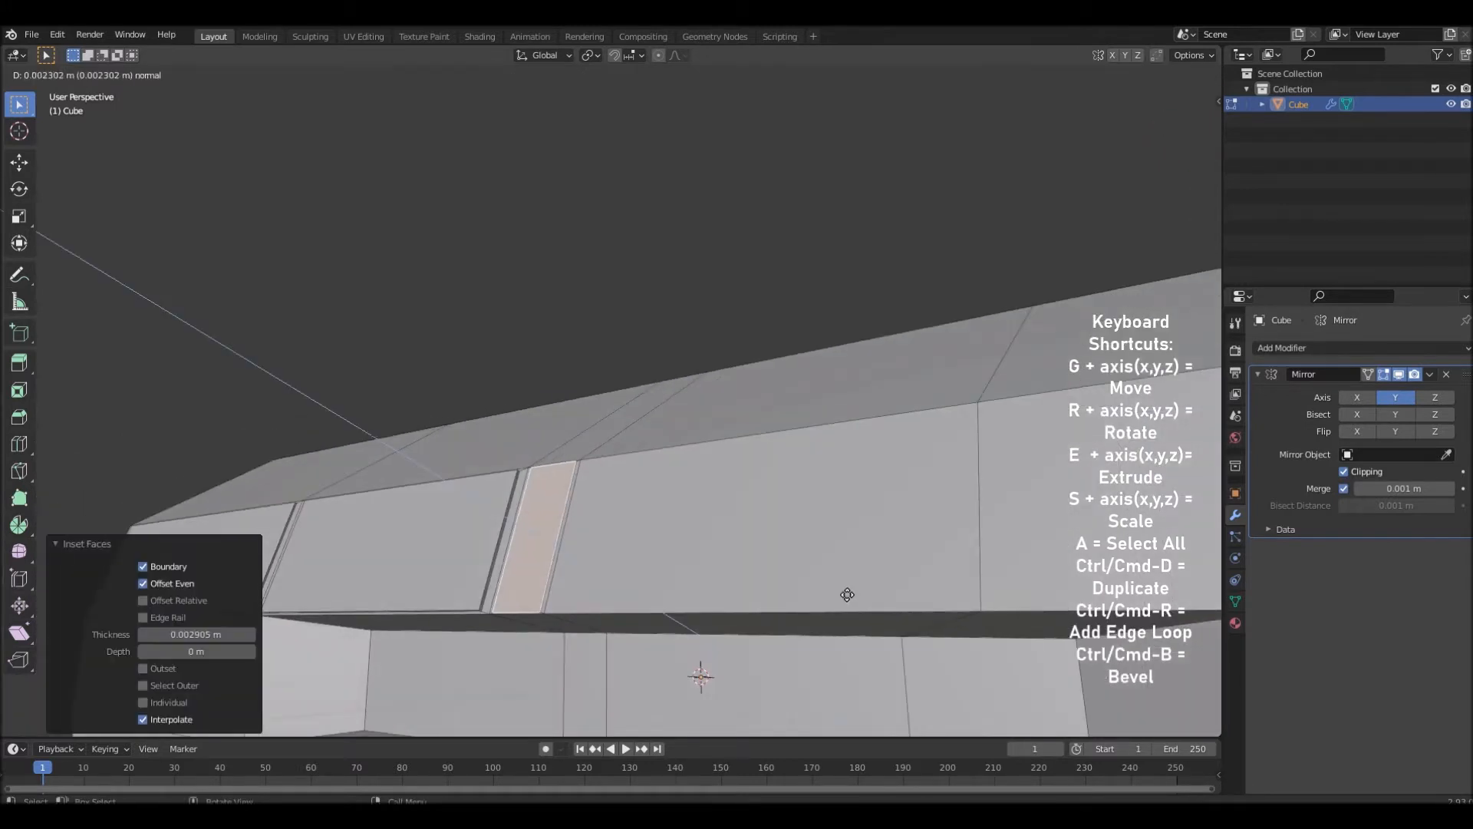
pyautogui.click(845, 594)
# Inset the wider upper panel beyond the narrow strip by about 0.003 m and extrude it slightly along its normal
pyautogui.click(829, 567)
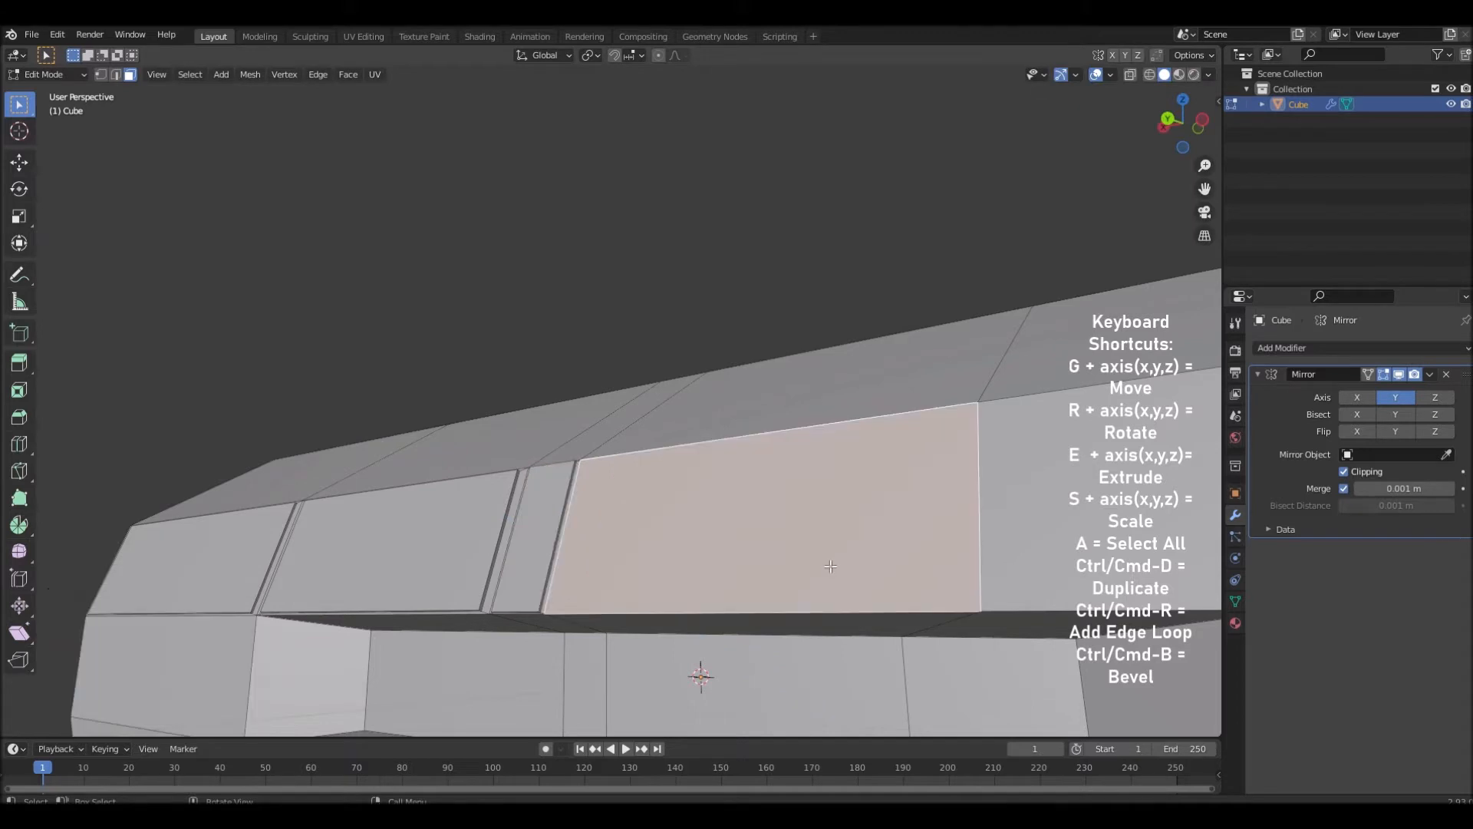
pyautogui.press('i')
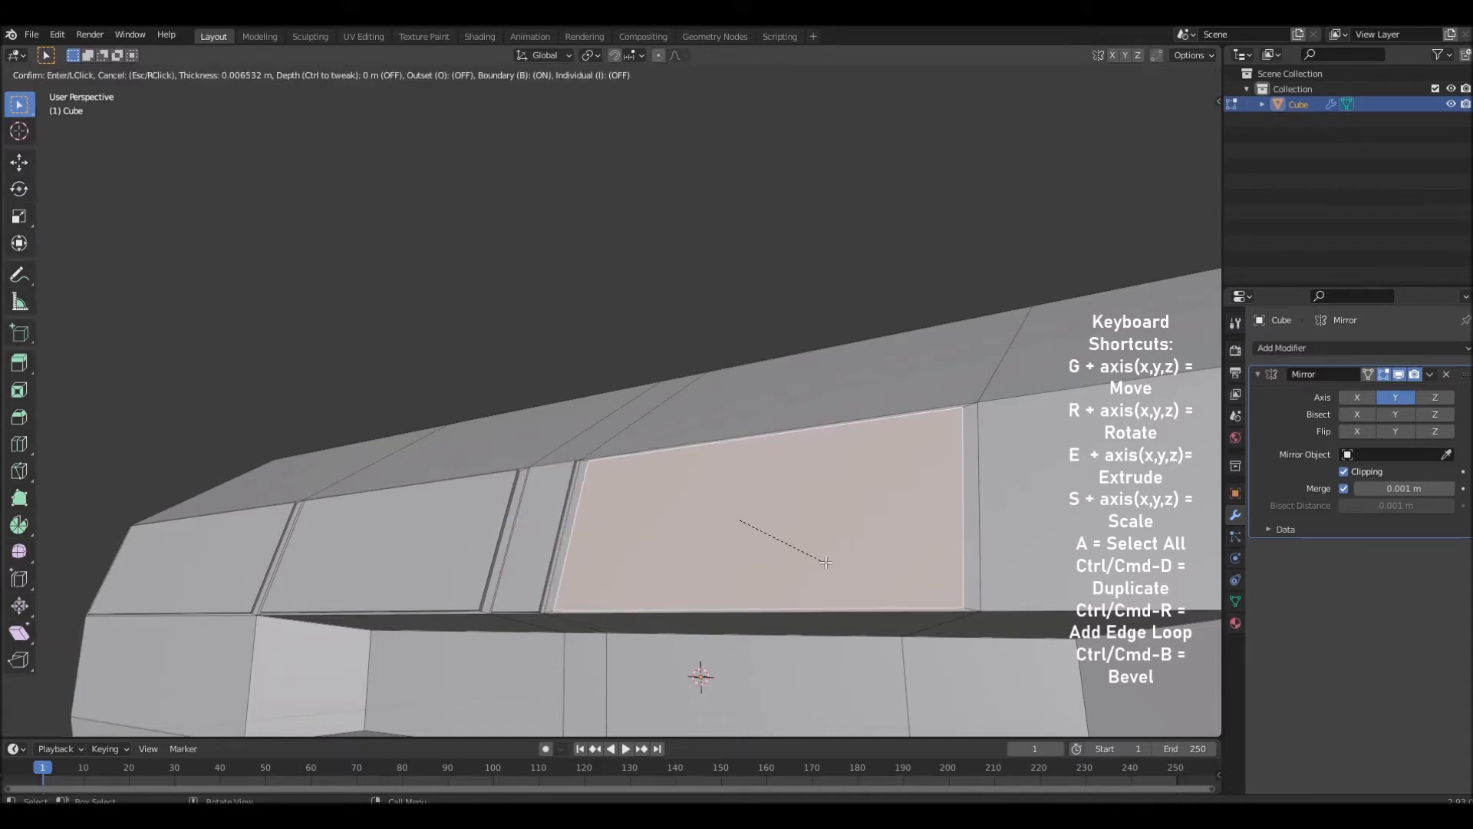
pyautogui.click(829, 563)
pyautogui.moveTo(830, 563); pyautogui.dragTo(848, 589, button='middle')
pyautogui.press('e')
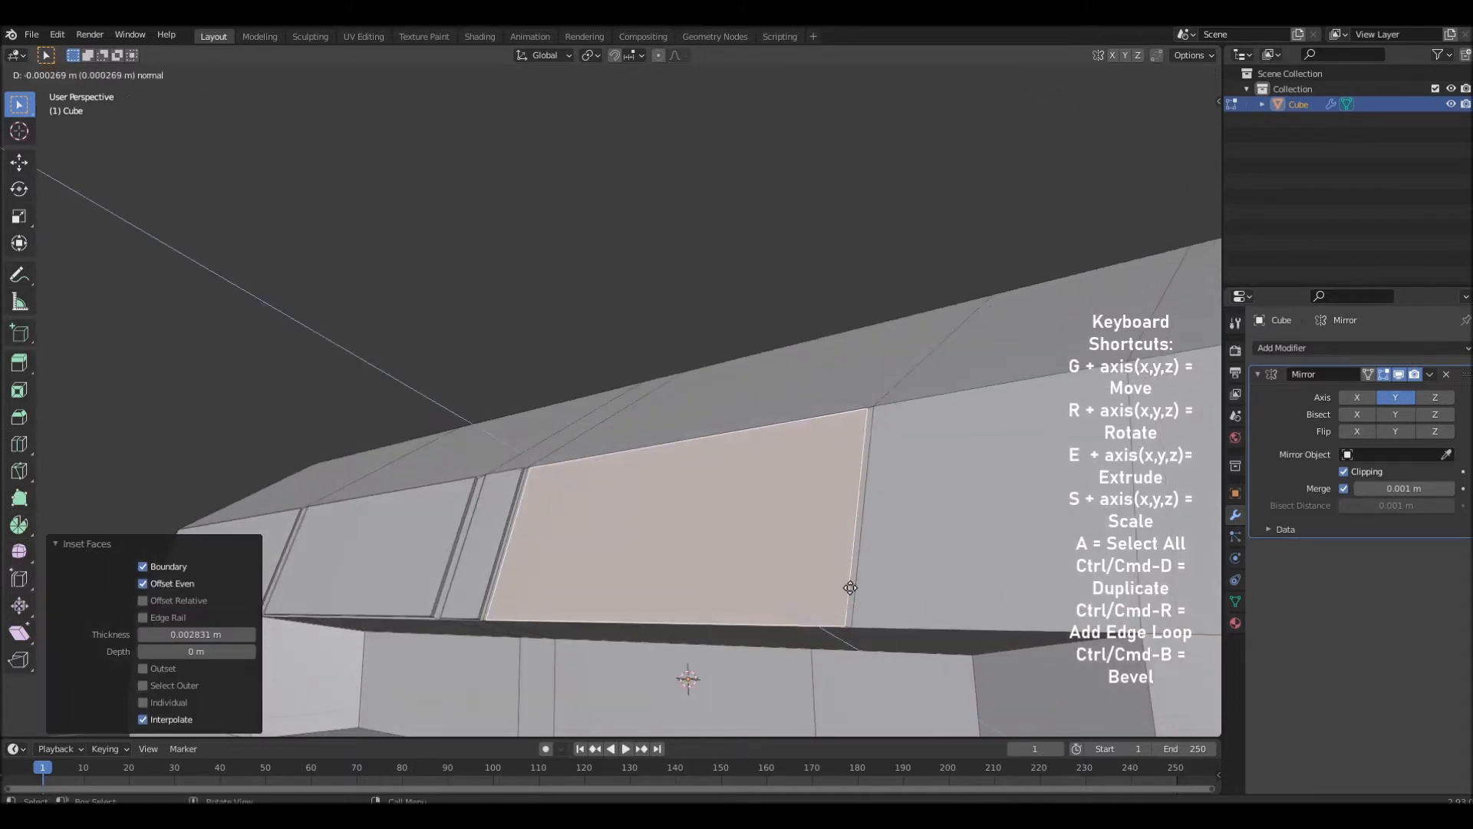
pyautogui.click(847, 587)
# Inset and extrude the short upper panel above the recess's -X end
pyautogui.click(899, 544)
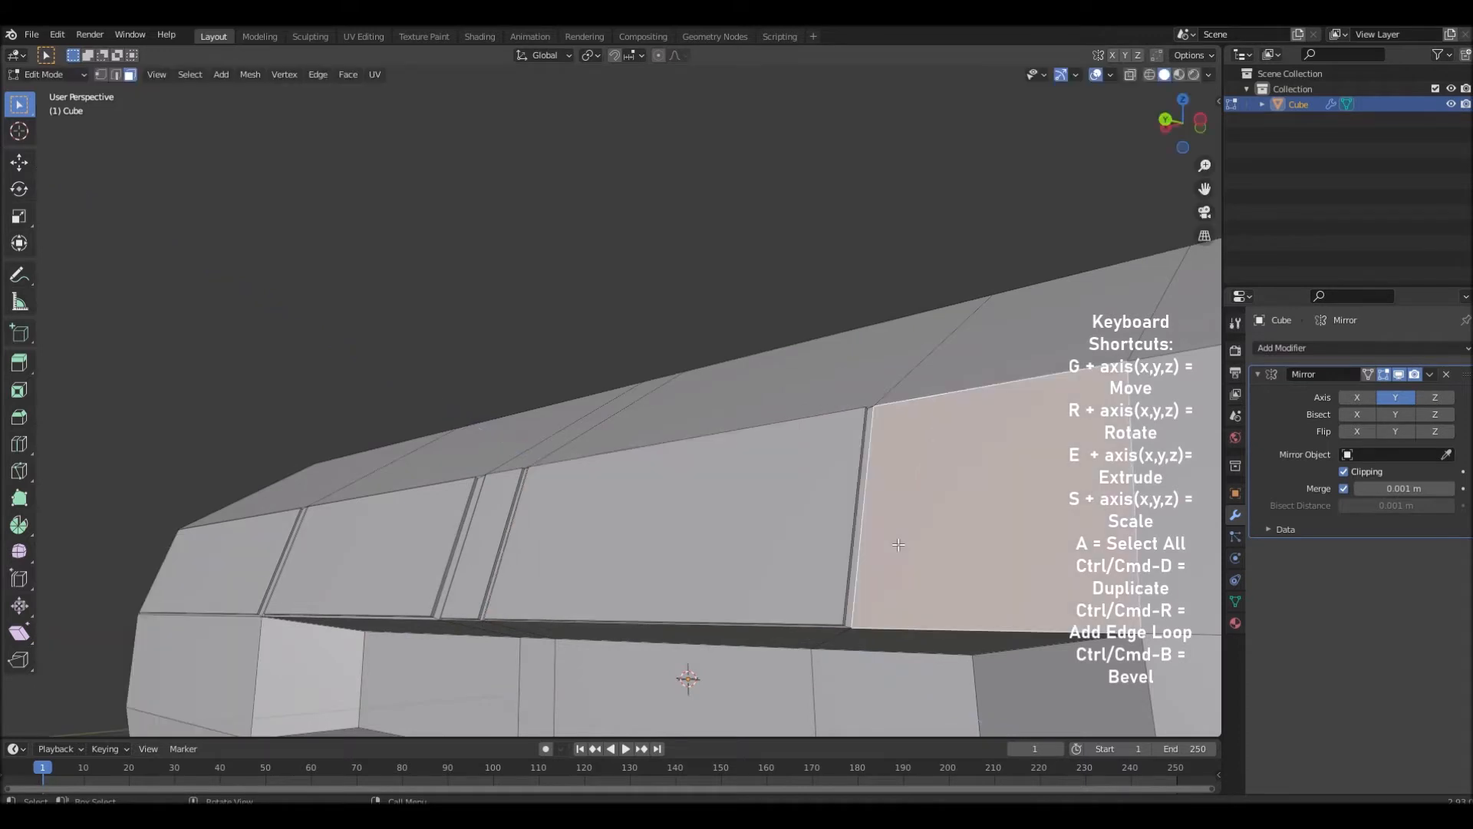
pyautogui.press('i')
pyautogui.click(946, 548)
pyautogui.press('e')
pyautogui.click(944, 546)
# Inset and extrude the upper side panel at the body's -X end
pyautogui.scroll(-6, 944, 543)
pyautogui.moveTo(944, 544); pyautogui.dragTo(868, 494, button='middle')
pyautogui.scroll(6, 910, 536)
pyautogui.moveTo(975, 541); pyautogui.dragTo(951, 595, button='middle')
pyautogui.press('i')
pyautogui.click(951, 551)
pyautogui.press('e')
pyautogui.click(867, 573)
# Inset the mid-height side panel at the body's -X end and extrude it slightly
pyautogui.scroll(-6, 871, 572)
pyautogui.click(825, 546)
pyautogui.moveTo(882, 564); pyautogui.dragTo(1007, 575, button='middle')
pyautogui.scroll(1, 954, 570)
pyautogui.press('i')
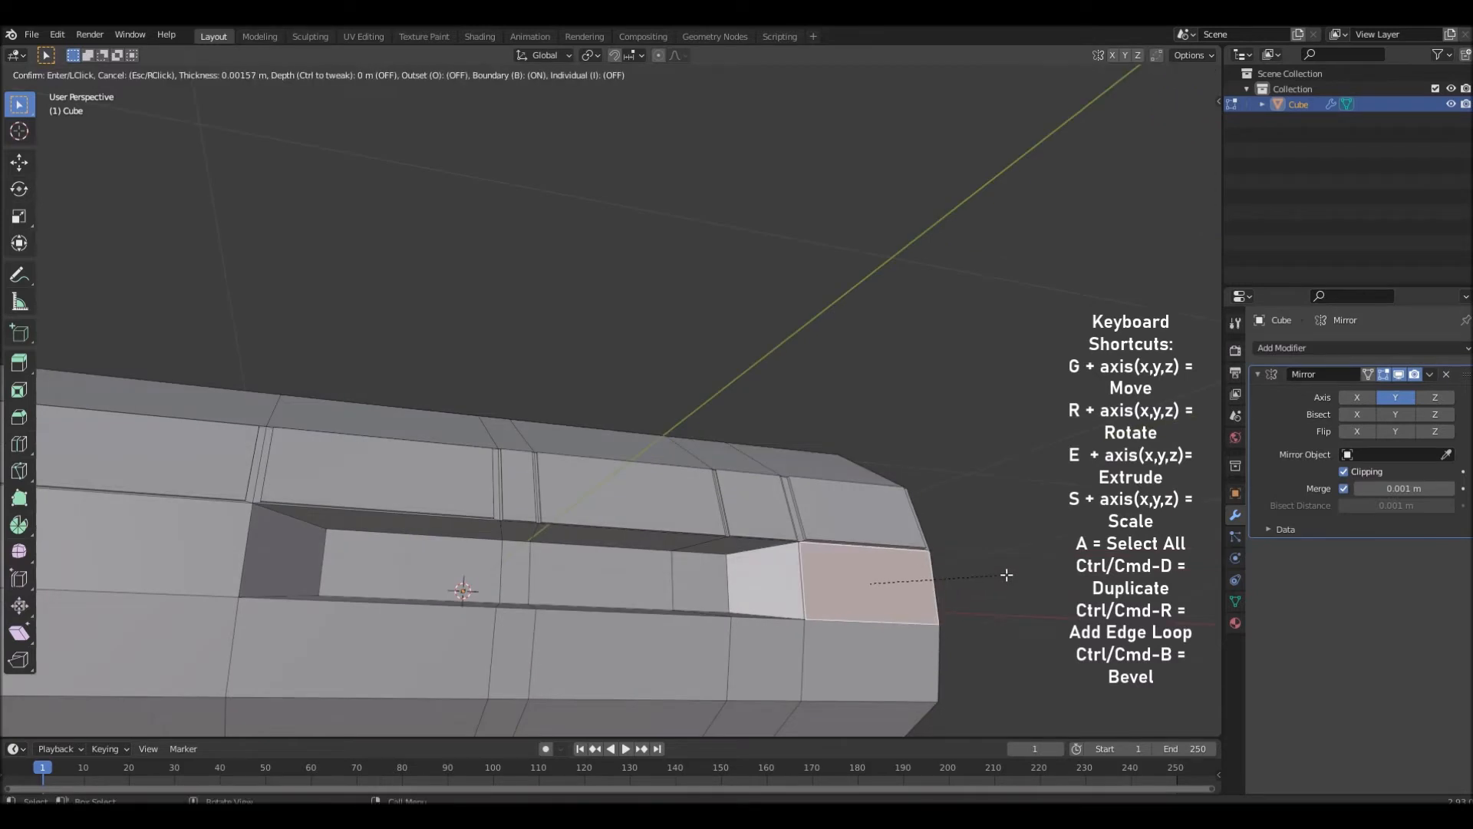
pyautogui.click(1005, 574)
pyautogui.press('e')
pyautogui.click(1005, 574)
# Inset and extrude the lower side panel at the -X end, then shift it along the Y axis
pyautogui.click(875, 665)
pyautogui.press('i')
pyautogui.click(963, 661)
pyautogui.press('e')
pyautogui.click(960, 659)
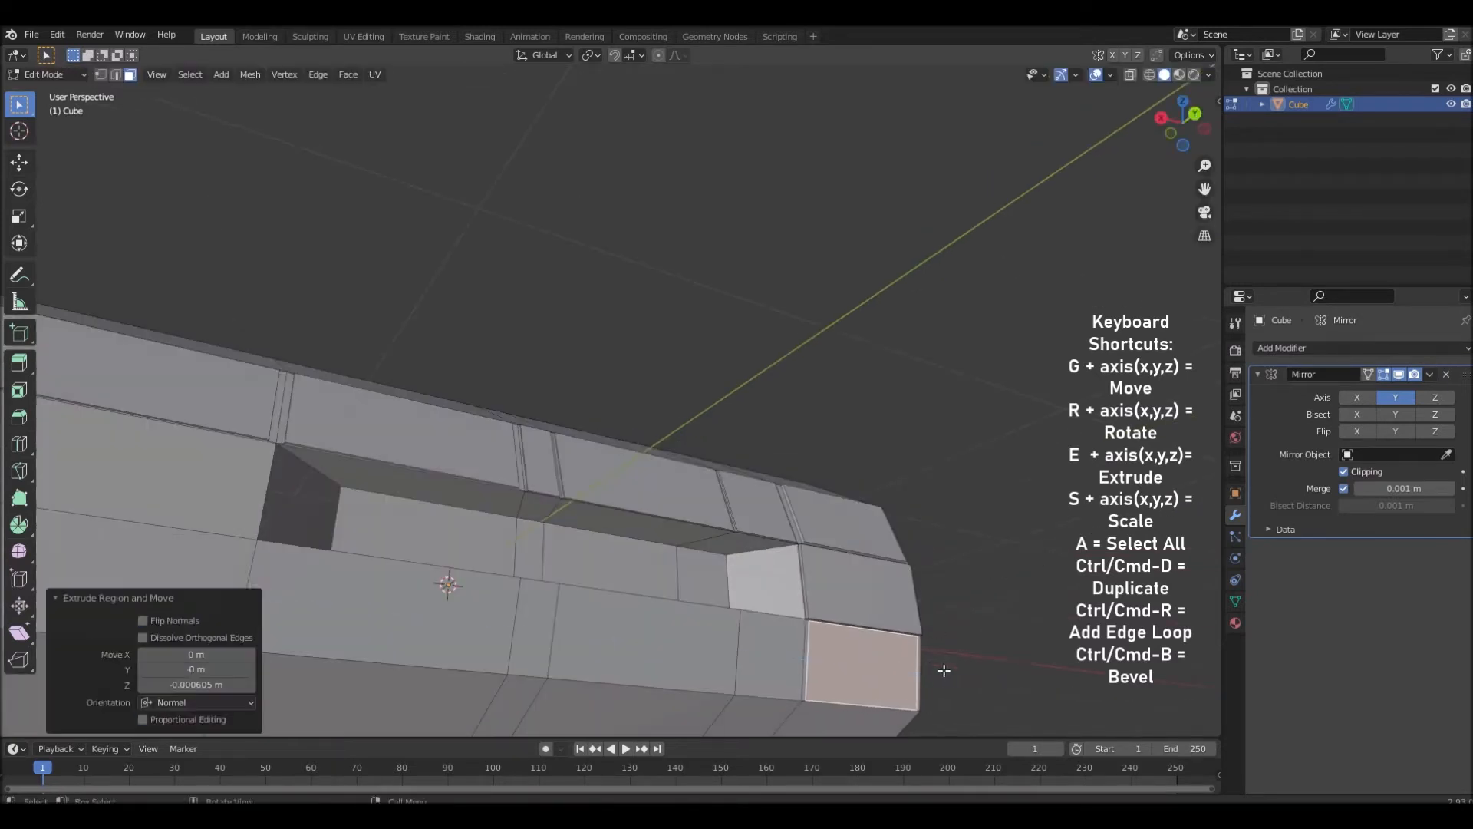
pyautogui.moveTo(894, 646); pyautogui.dragTo(933, 628, button='middle')
pyautogui.press('g')
pyautogui.press('y')
pyautogui.click(926, 628)
# Inset the short lower panel beside the -X end, and inset and extrude the wider lower panel next to it
pyautogui.click(757, 638)
pyautogui.moveTo(759, 639); pyautogui.dragTo(797, 671, button='middle')
pyautogui.press('i')
pyautogui.click(882, 674)
pyautogui.click(681, 673)
pyautogui.press('i')
pyautogui.click(784, 687)
pyautogui.press('e')
pyautogui.click(767, 685)
# Inset the narrow lower strip beneath the recess and extrude it about 0.02 m outward
pyautogui.click(508, 669)
pyautogui.press('i')
pyautogui.click(633, 673)
pyautogui.press('e')
pyautogui.click(598, 670)
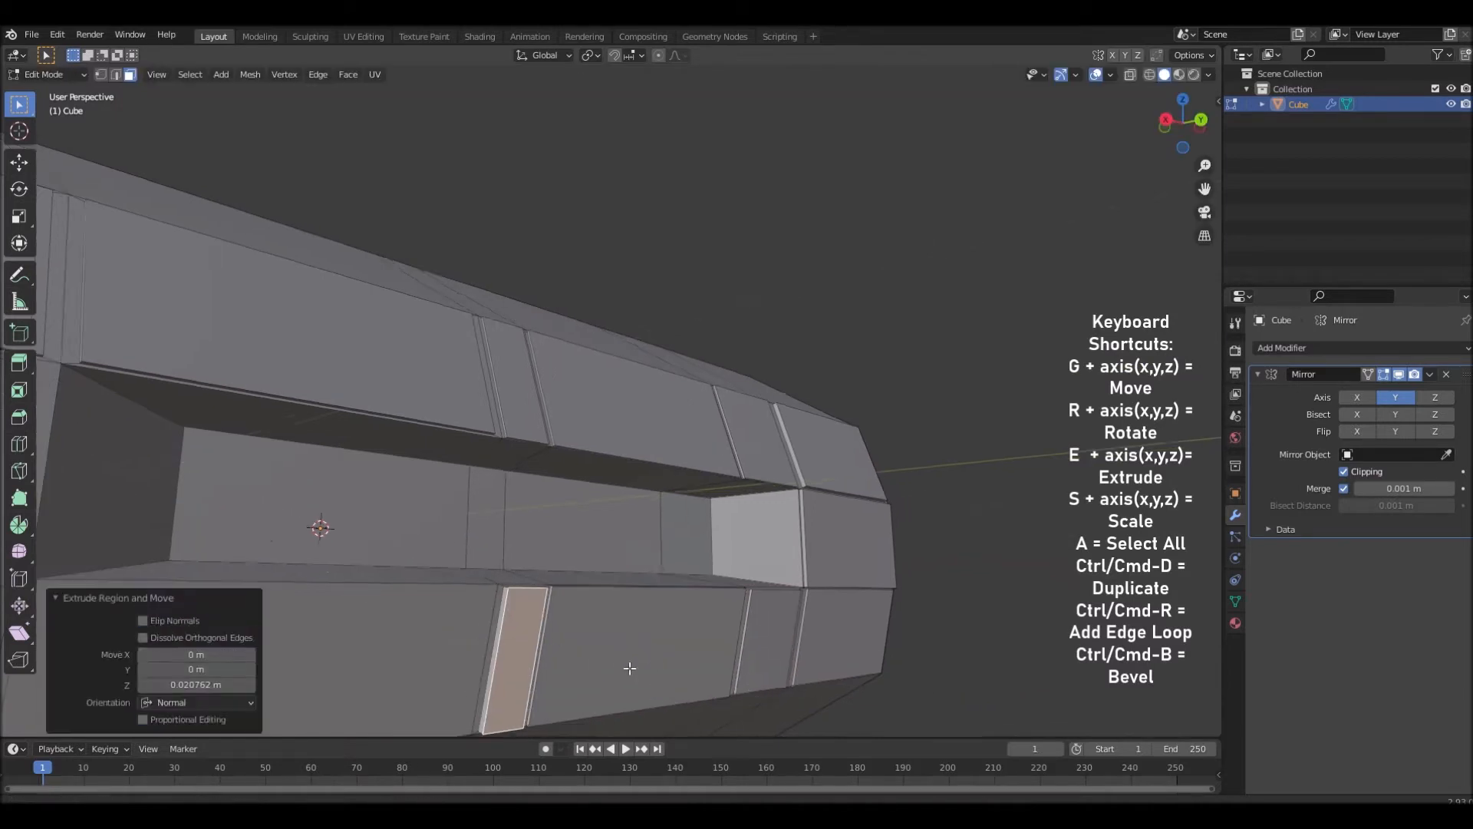
# Inset the lower side panel at the +X end by about 0.004 m and extrude it along its normal
pyautogui.click(714, 677)
pyautogui.moveTo(714, 677); pyautogui.dragTo(898, 619, button='middle')
pyautogui.press('e')
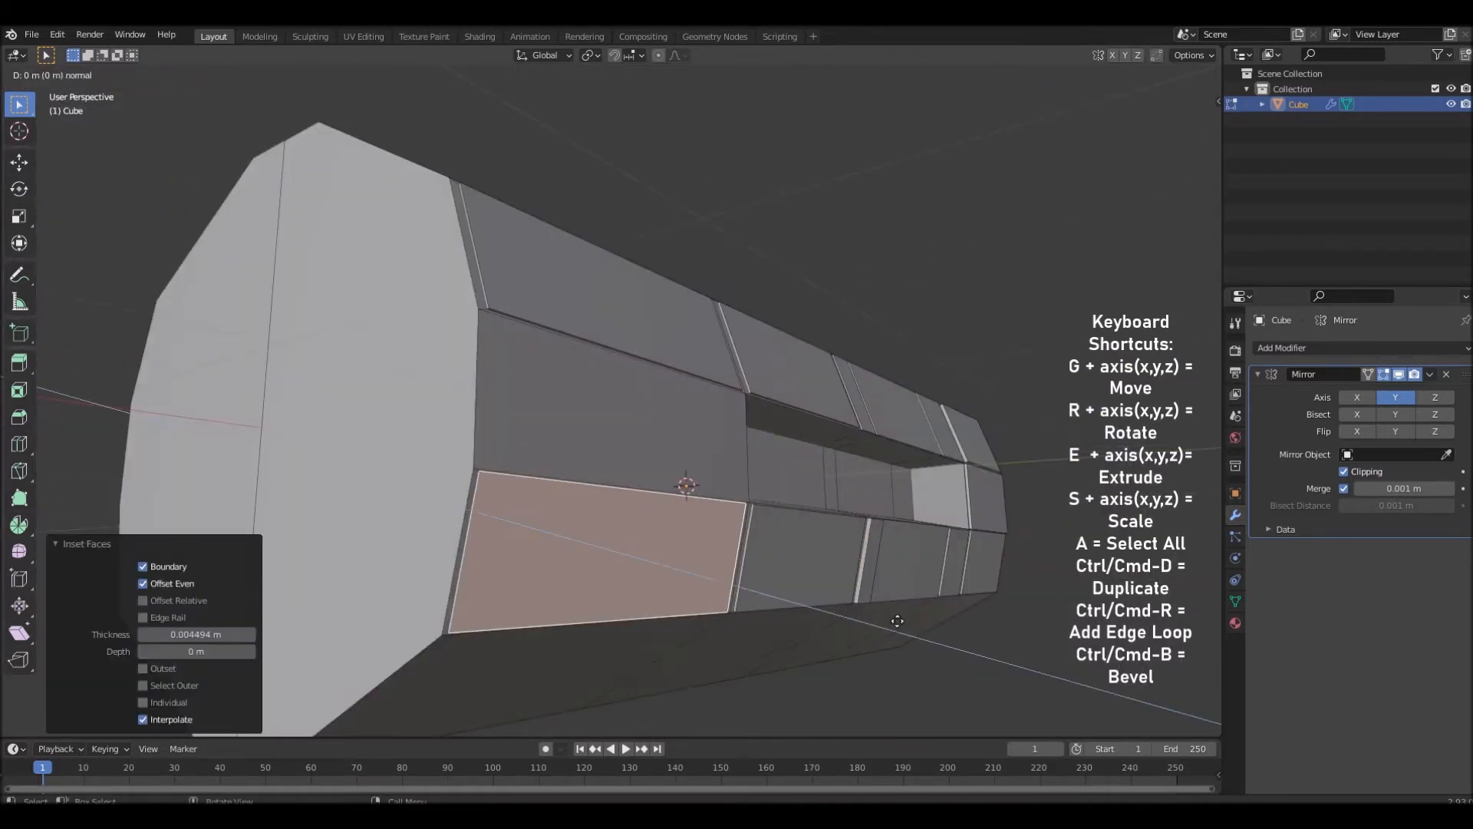
pyautogui.click(901, 620)
# Inset the mid-height side panel at the +X end by about 0.004 m and extrude it slightly outward
pyautogui.click(598, 399)
pyautogui.press('i')
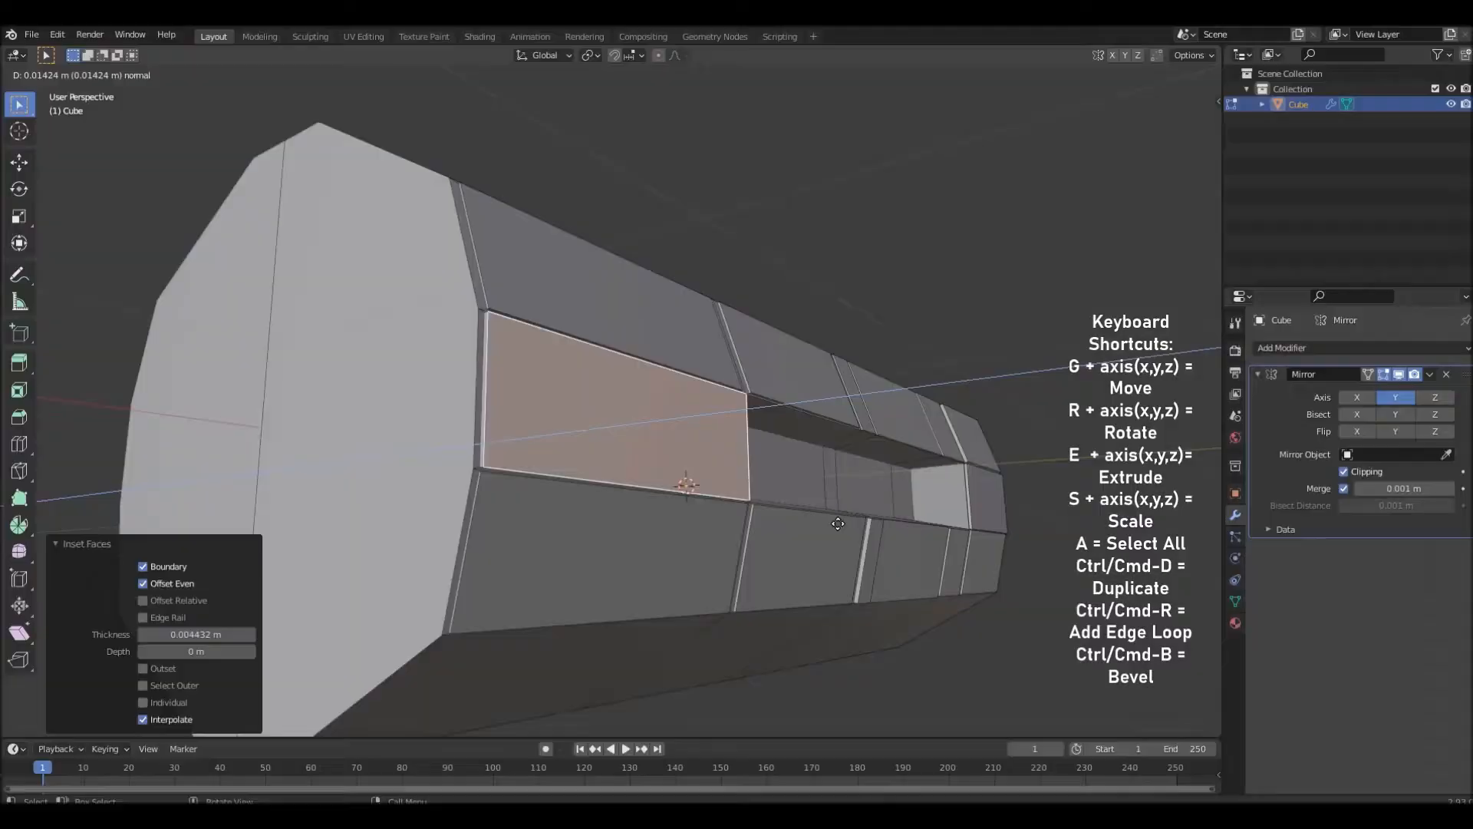
pyautogui.moveTo(736, 475); pyautogui.dragTo(822, 528, button='middle')
# Return to Object Mode and display the body with Material Preview shading
pyautogui.scroll(-3, 842, 575)
pyautogui.scroll(3, 792, 553)
pyautogui.press('Tab')
pyautogui.click(1187, 75)
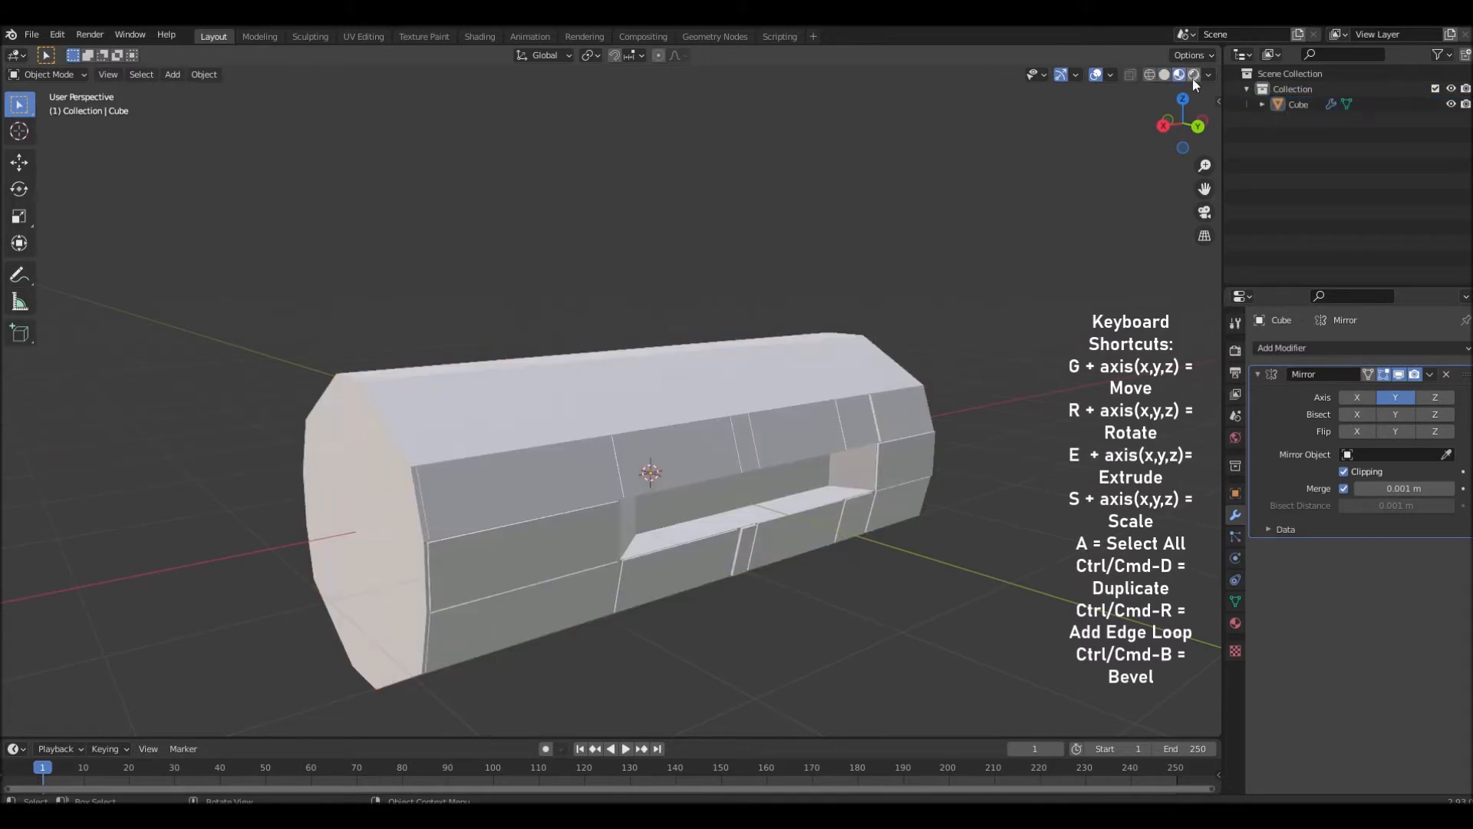
# Set the render engine to Cycles and its device to GPU Compute
pyautogui.click(1234, 438)
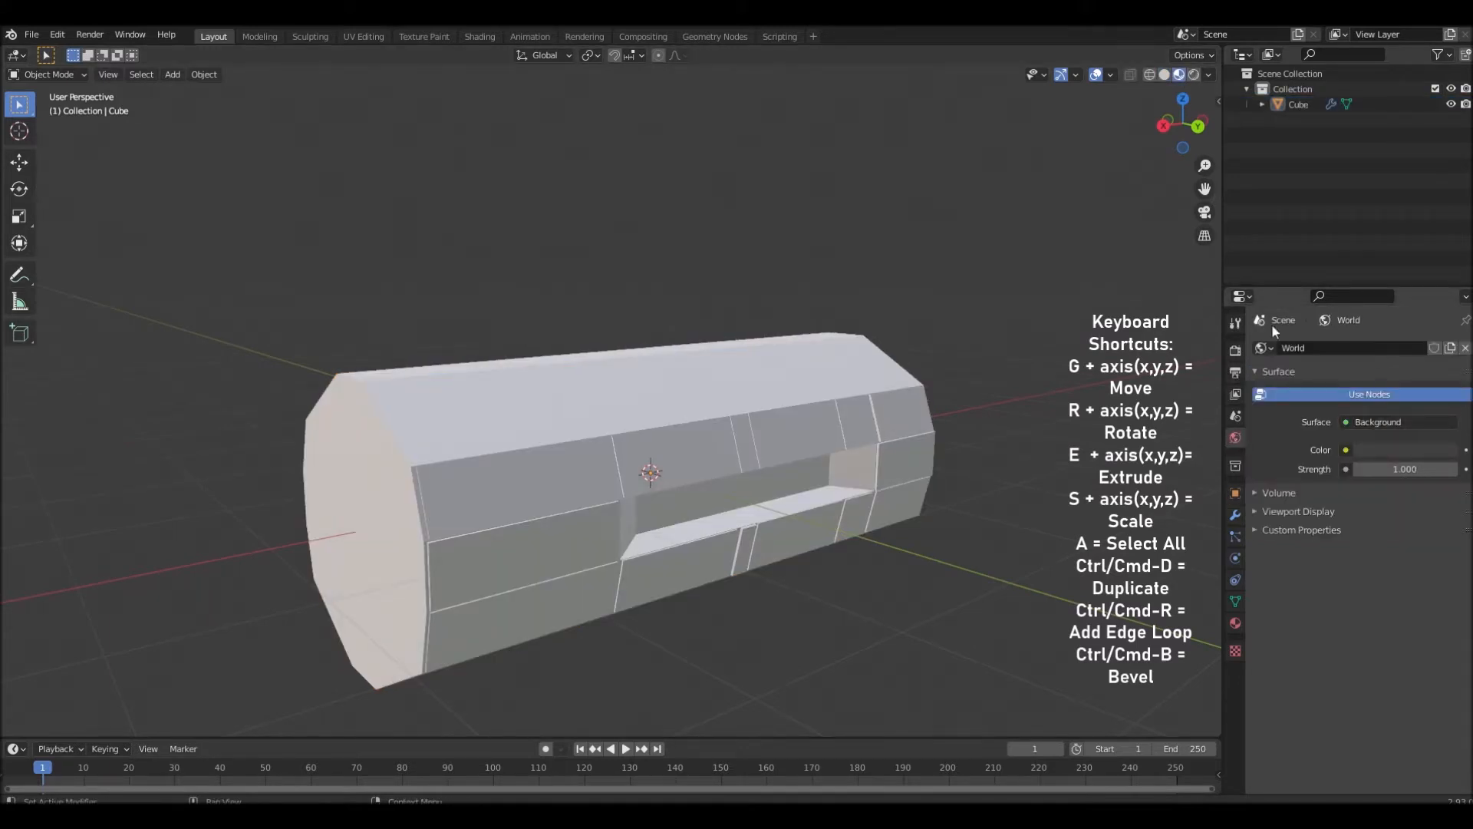
pyautogui.click(1234, 350)
pyautogui.doubleClick(1398, 406)
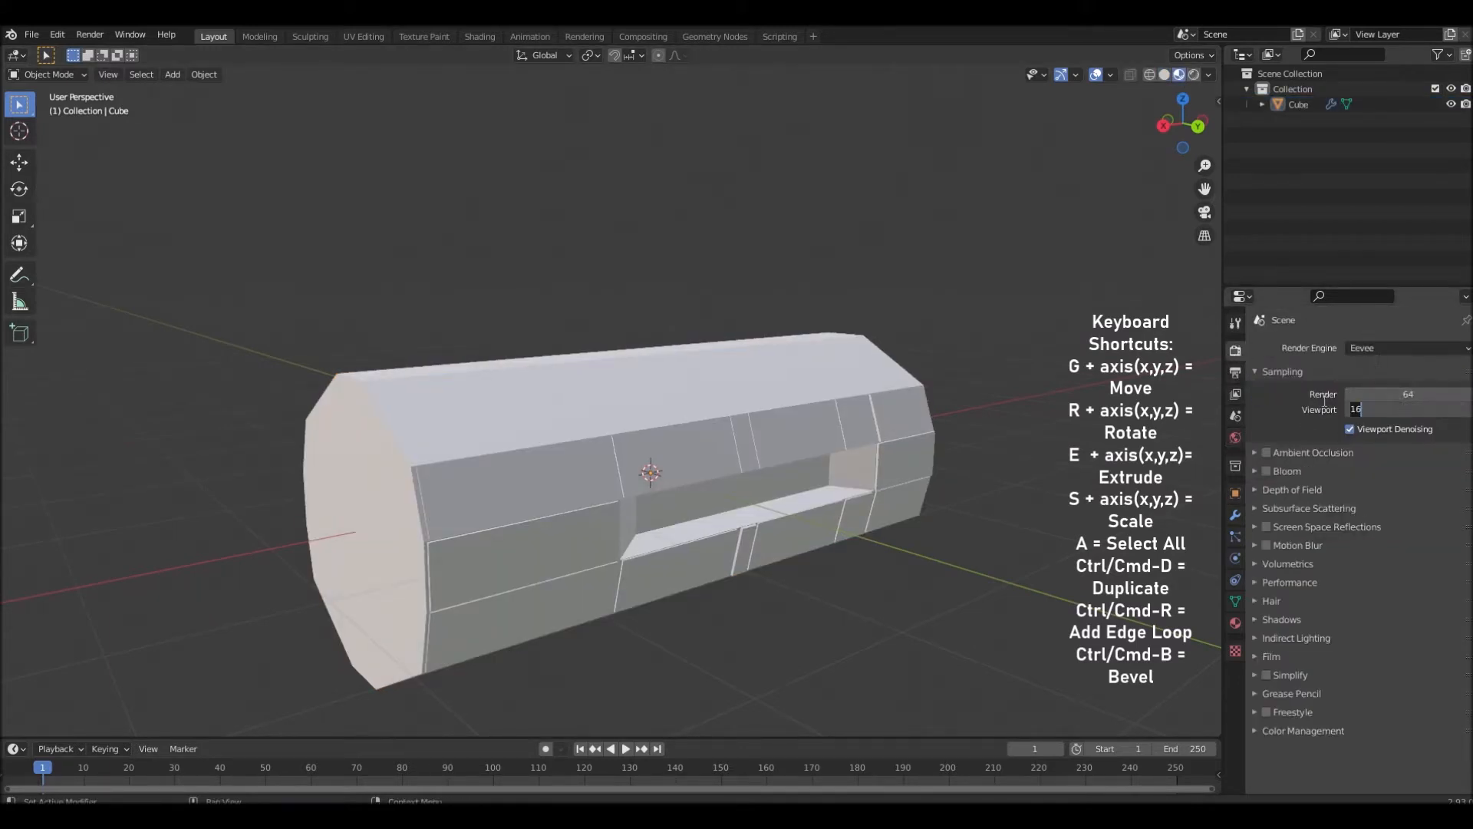
pyautogui.click(1395, 350)
pyautogui.click(1387, 404)
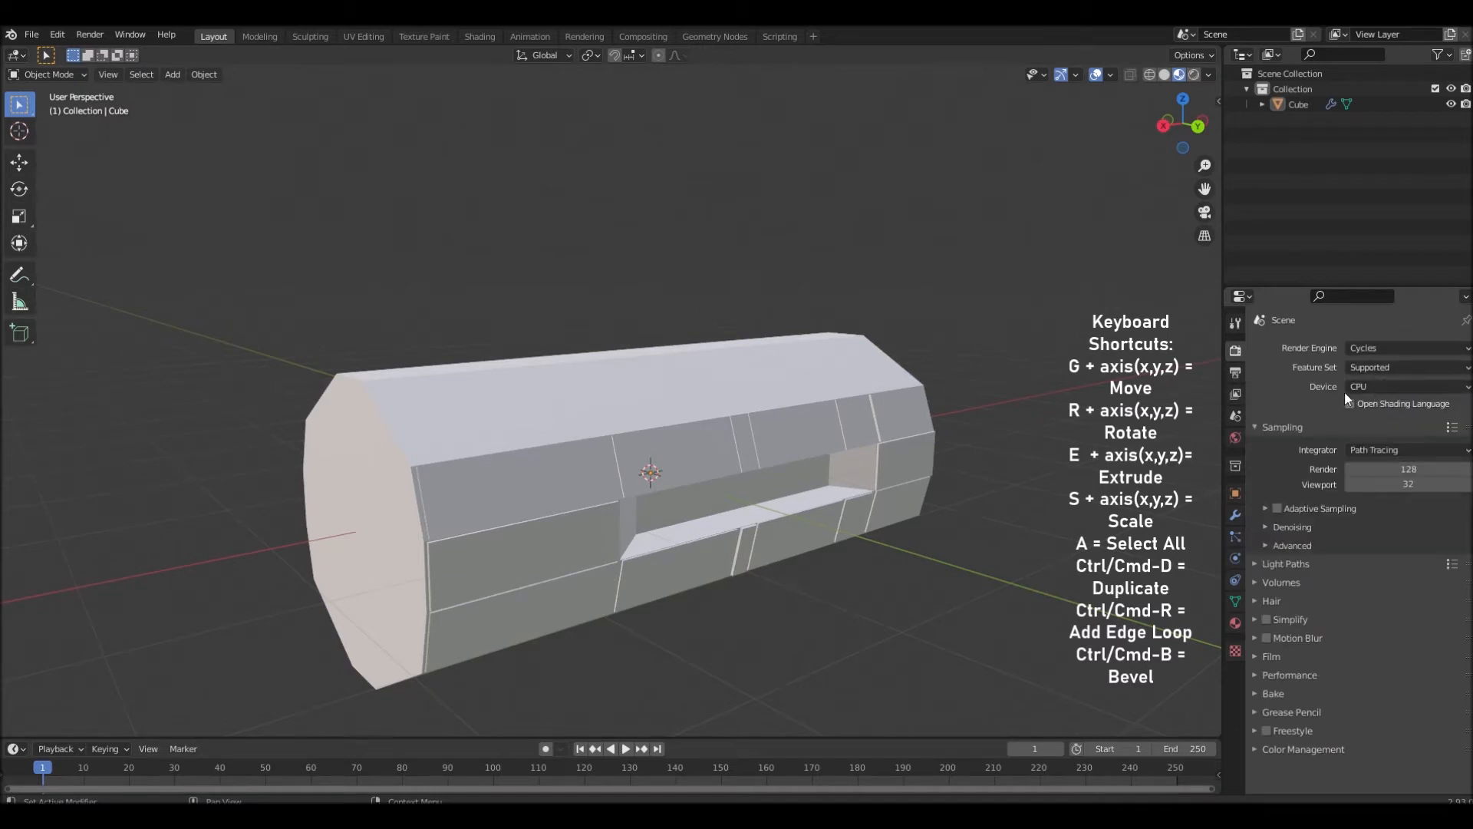
pyautogui.click(1358, 386)
pyautogui.click(1375, 421)
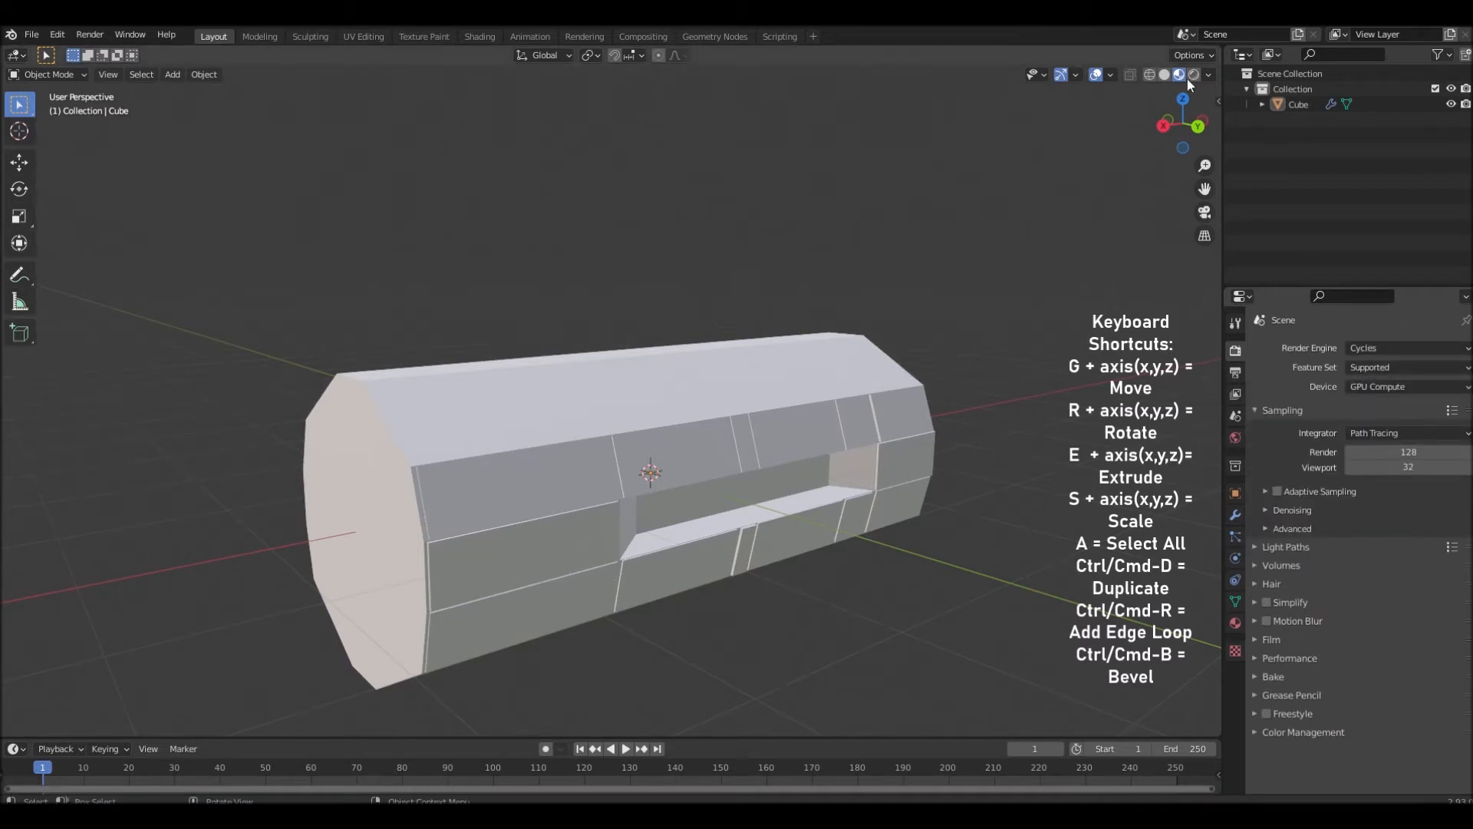
# Display the scene in Rendered shading and assign a Sky Texture to the world background color
pyautogui.click(1194, 75)
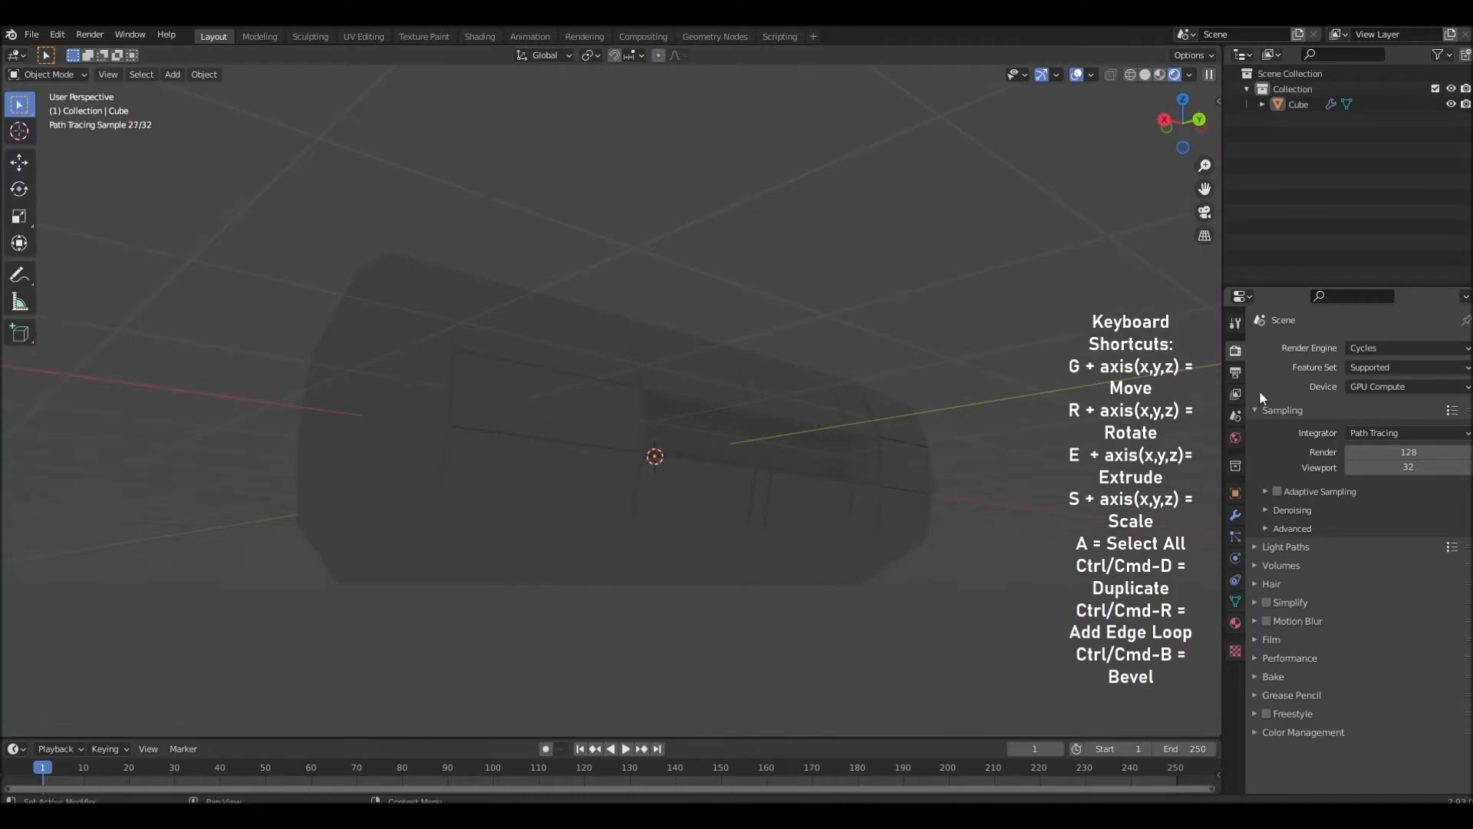
pyautogui.click(1235, 438)
pyautogui.click(1346, 440)
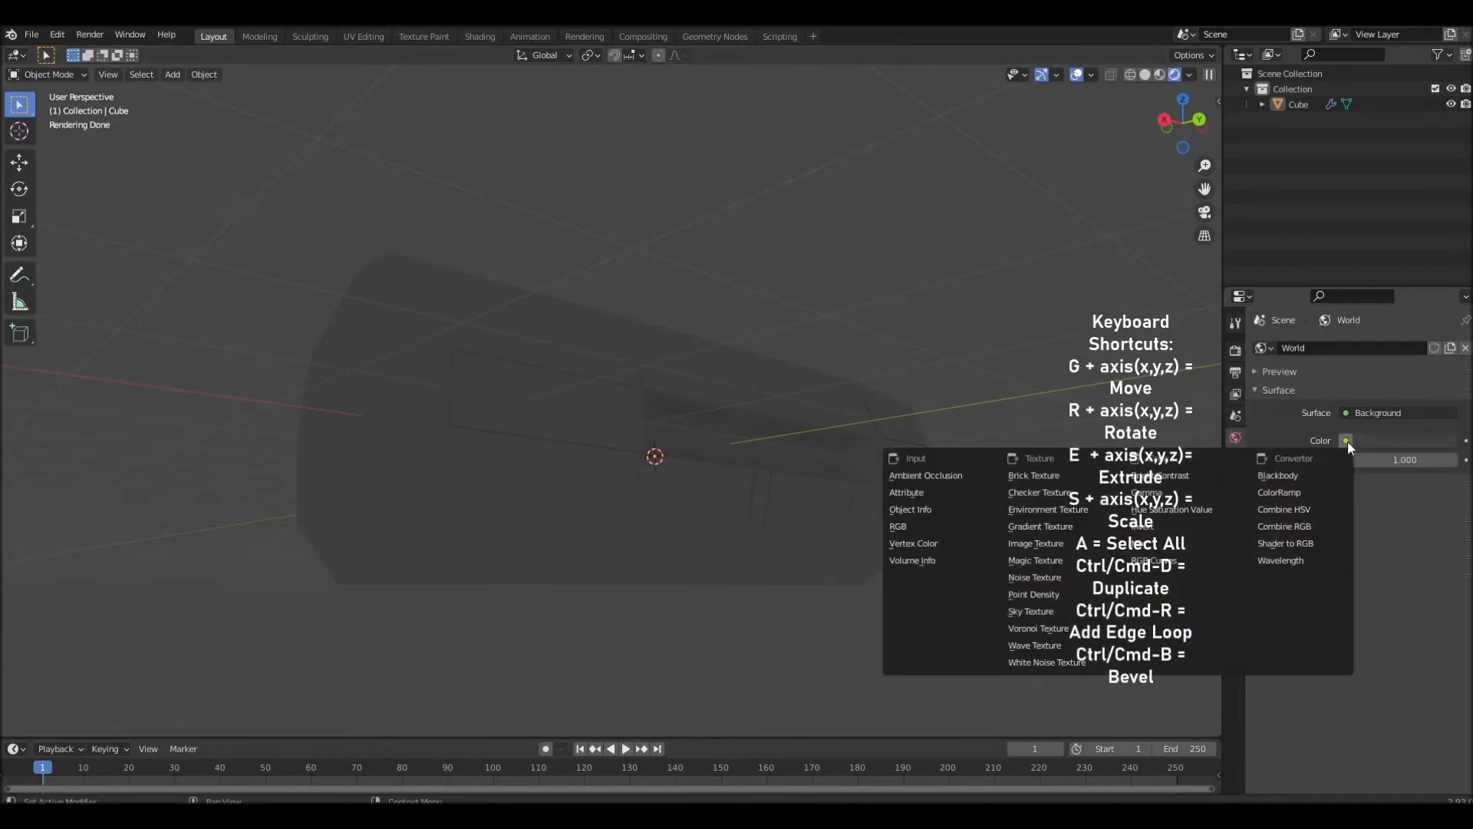
pyautogui.click(1030, 612)
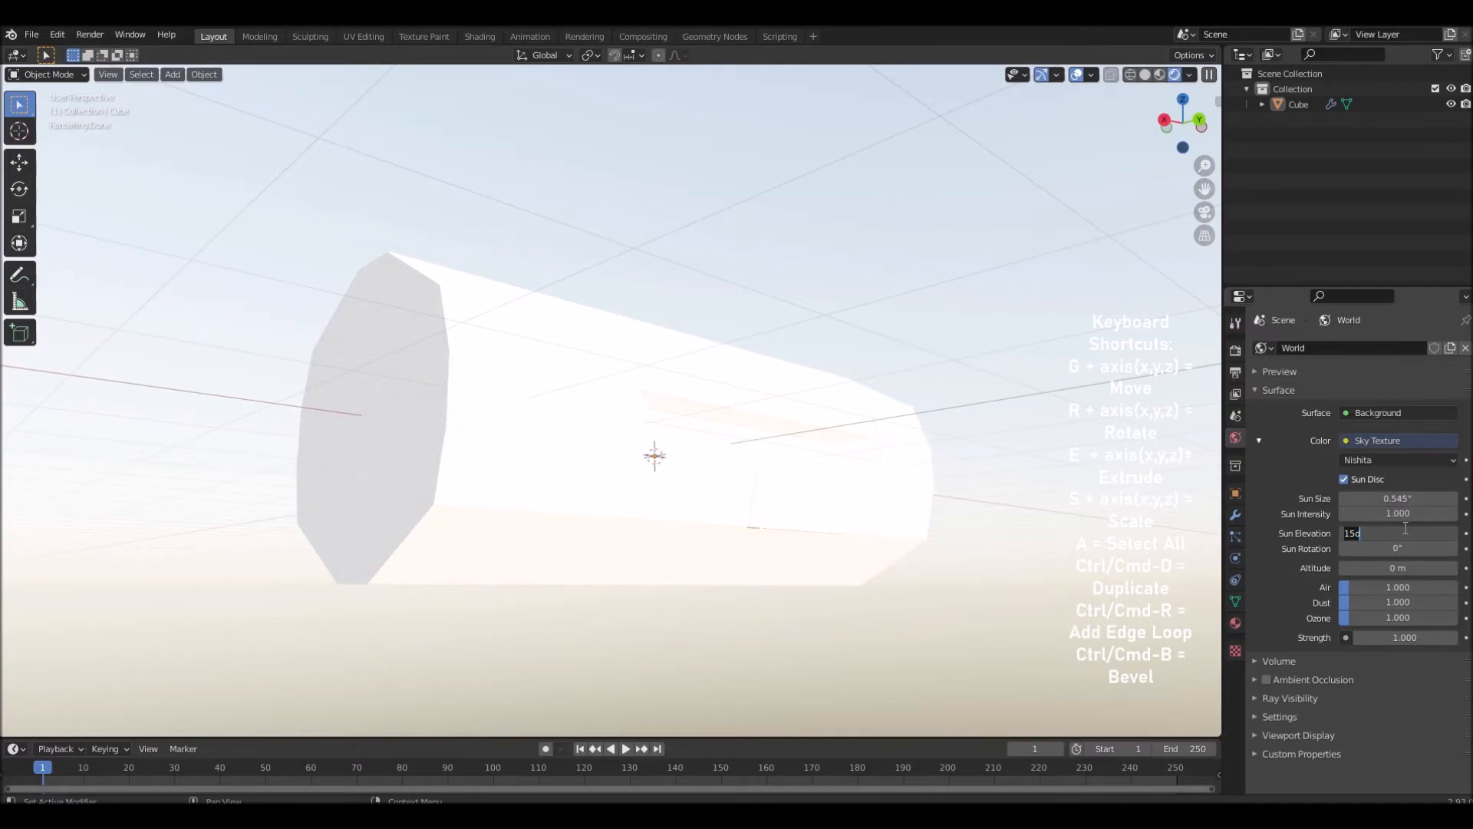
# Set the sky's sun elevation to 0° and inspect the lit body from several angles
pyautogui.write('0')
pyautogui.press('Return')
pyautogui.moveTo(1047, 446); pyautogui.dragTo(923, 451, button='middle')
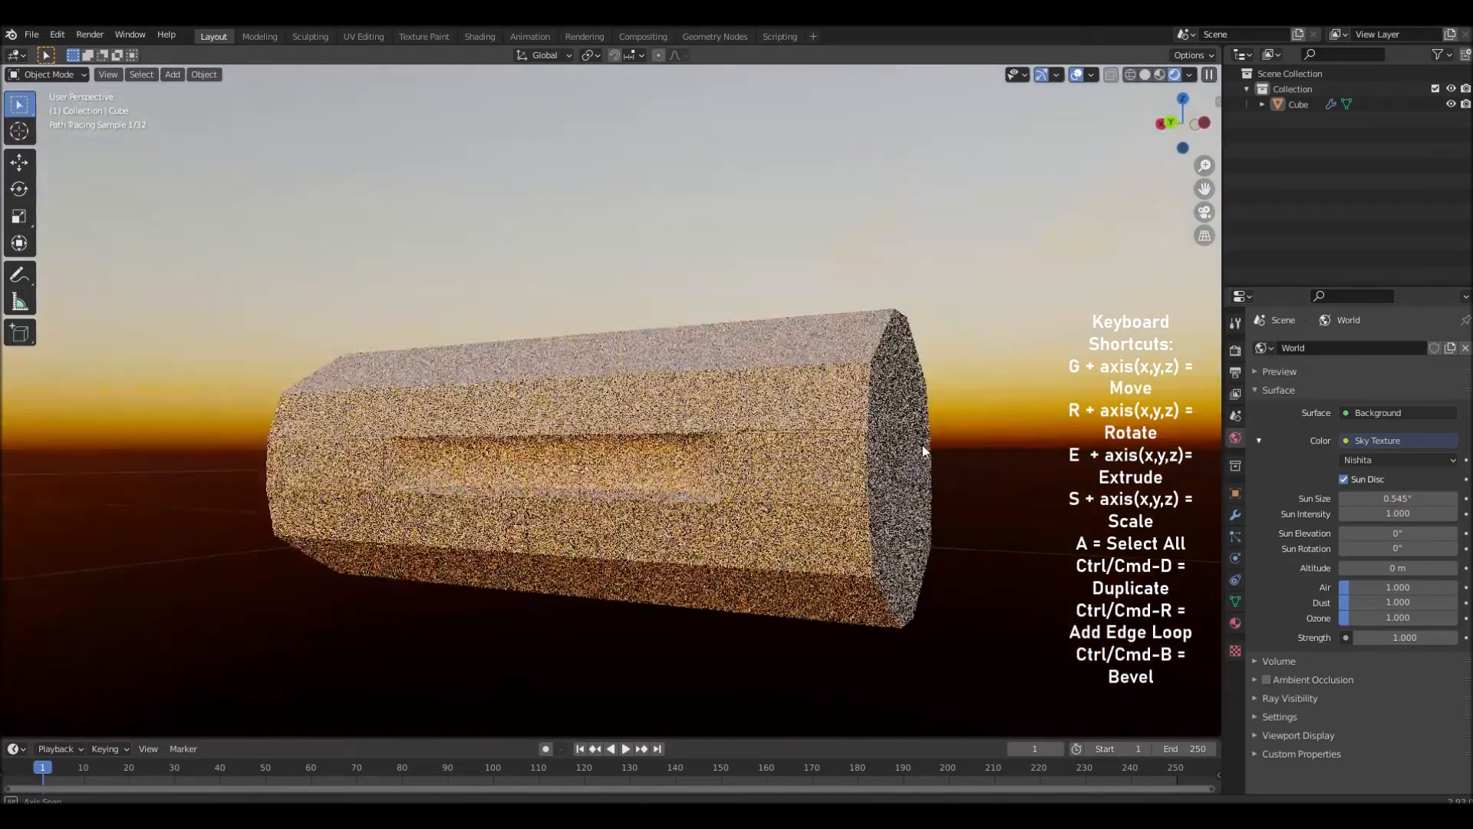
pyautogui.moveTo(735, 477); pyautogui.dragTo(909, 450, button='middle')
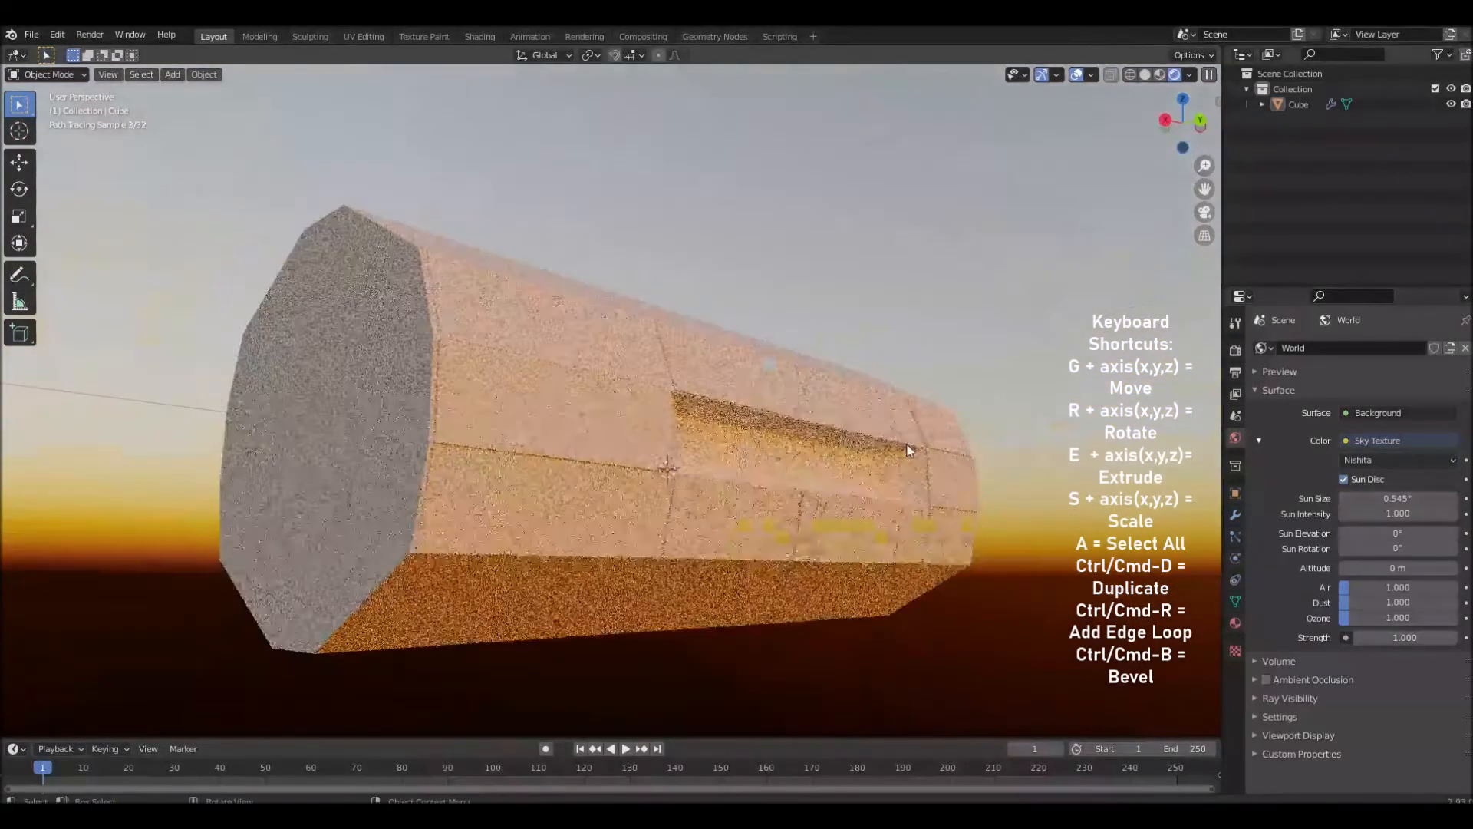
pyautogui.moveTo(939, 534); pyautogui.dragTo(1026, 306, button='middle')
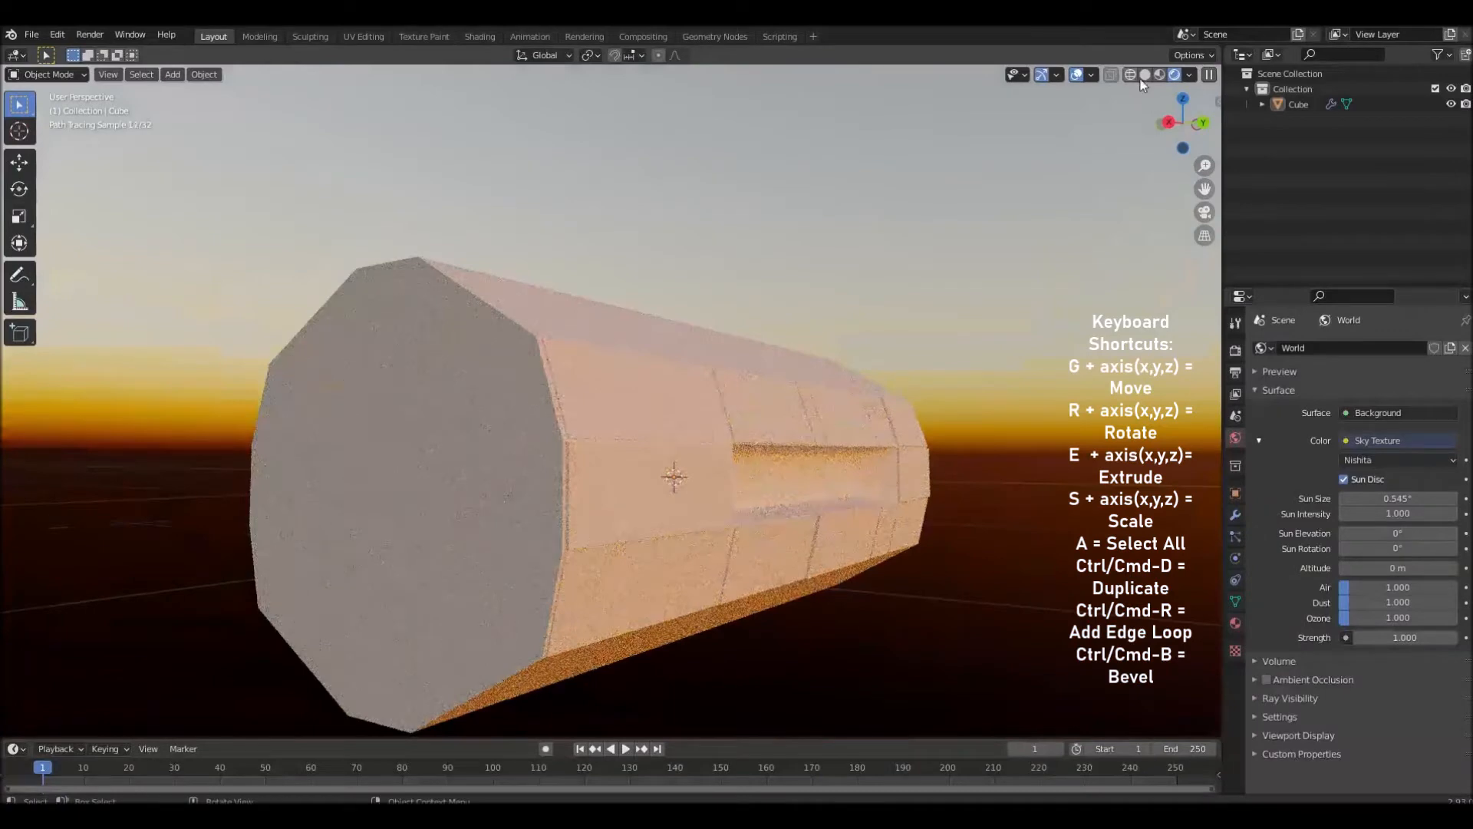
# Switch the viewport back to Solid shading and select the body
pyautogui.click(1144, 75)
pyautogui.moveTo(1040, 388)
pyautogui.mouseDown(button='middle')
pyautogui.moveTo(1018, 392)
pyautogui.moveTo(980, 459)
pyautogui.moveTo(665, 431)
pyautogui.moveTo(723, 334)
pyautogui.mouseUp(button='middle')
pyautogui.click(663, 427)
pyautogui.moveTo(606, 488); pyautogui.dragTo(668, 475, button='middle')
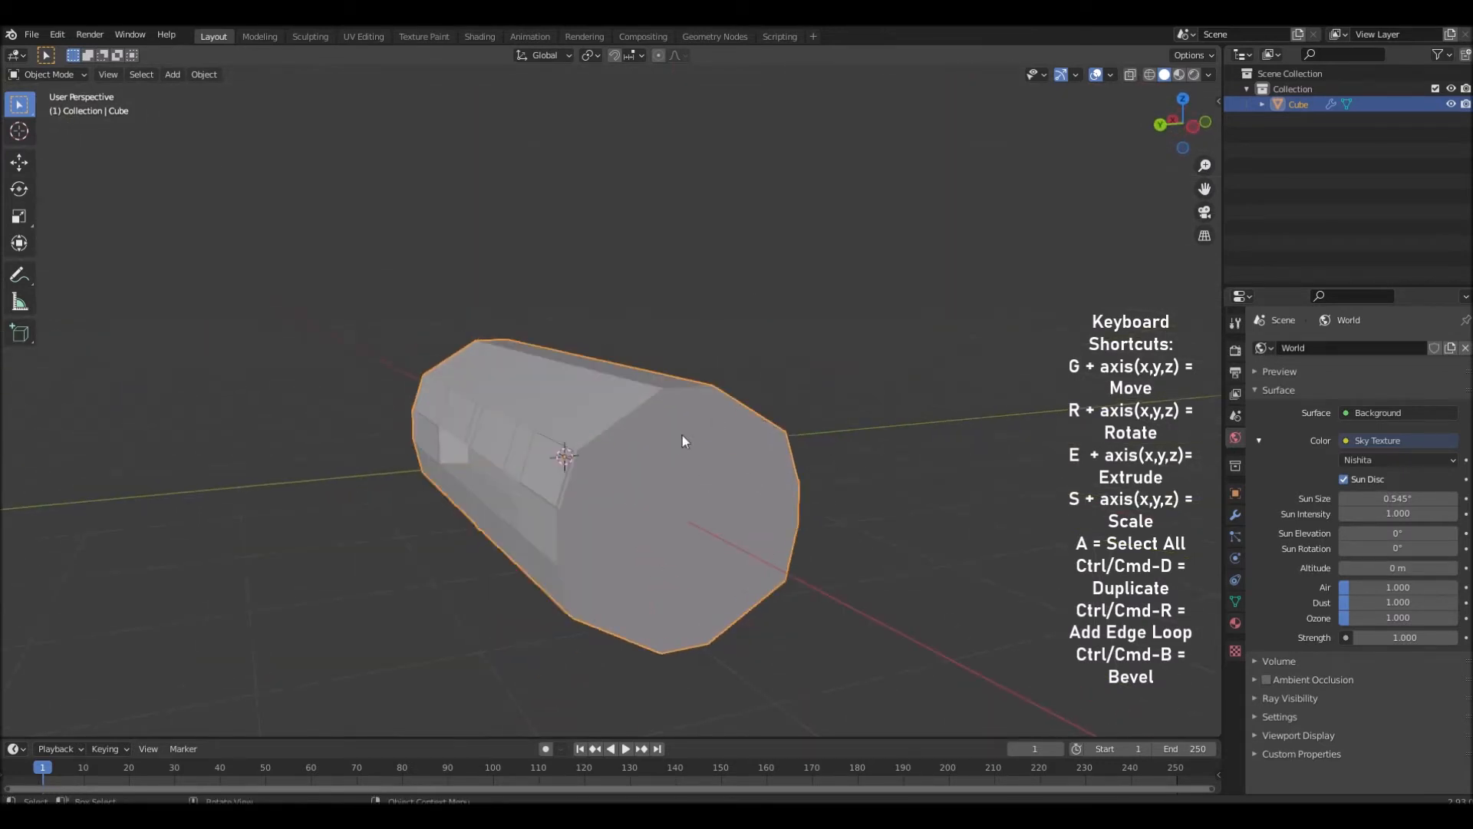
# In Edit Mode, extrude the body's -X end face about 0.128 m along its normal and scale it to about 0.88
pyautogui.press('Tab')
pyautogui.moveTo(726, 593); pyautogui.dragTo(666, 503, button='middle')
pyautogui.click(675, 480)
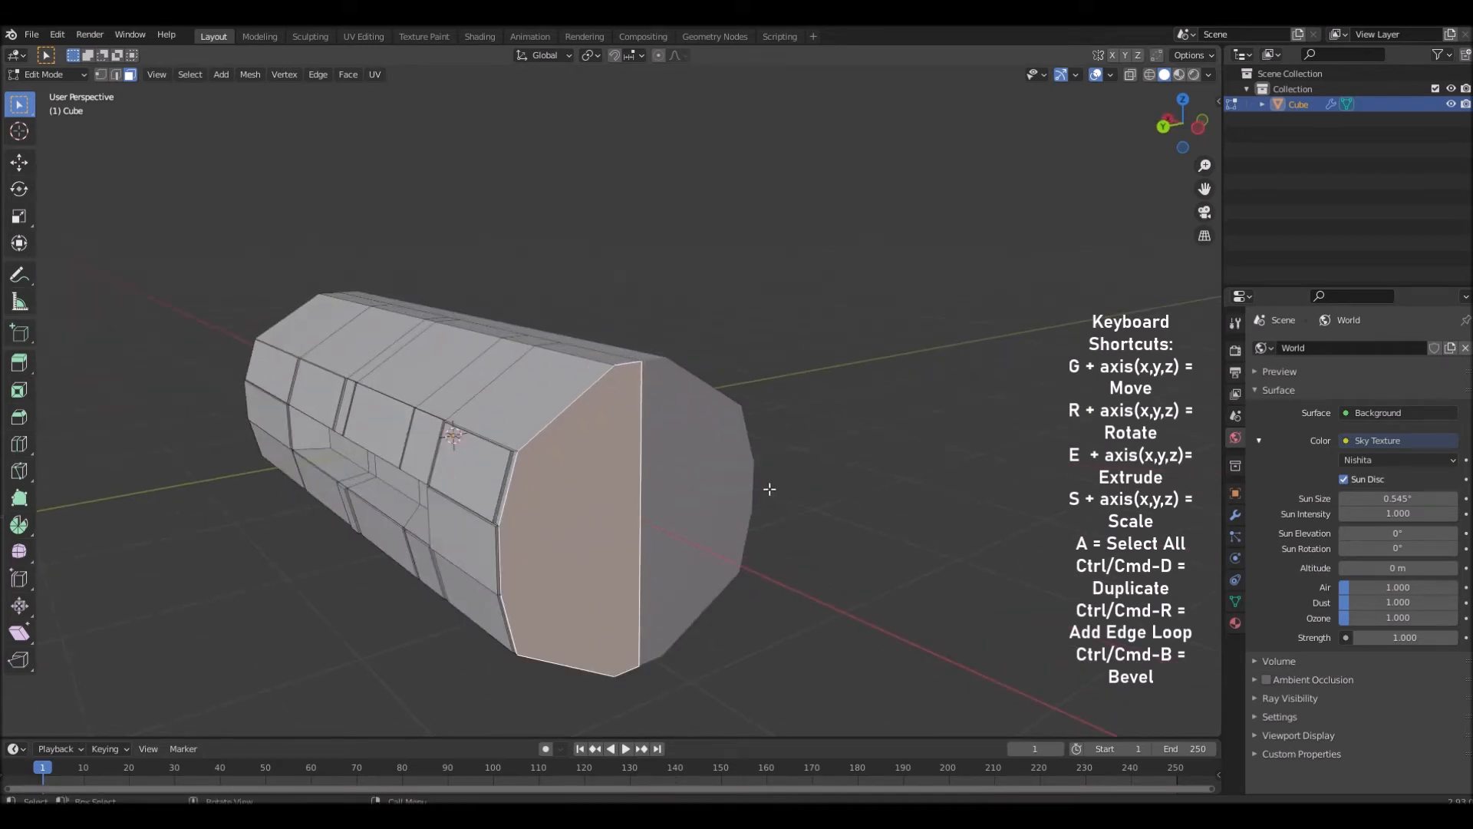
pyautogui.moveTo(770, 489); pyautogui.dragTo(751, 477, button='middle')
pyautogui.press('e')
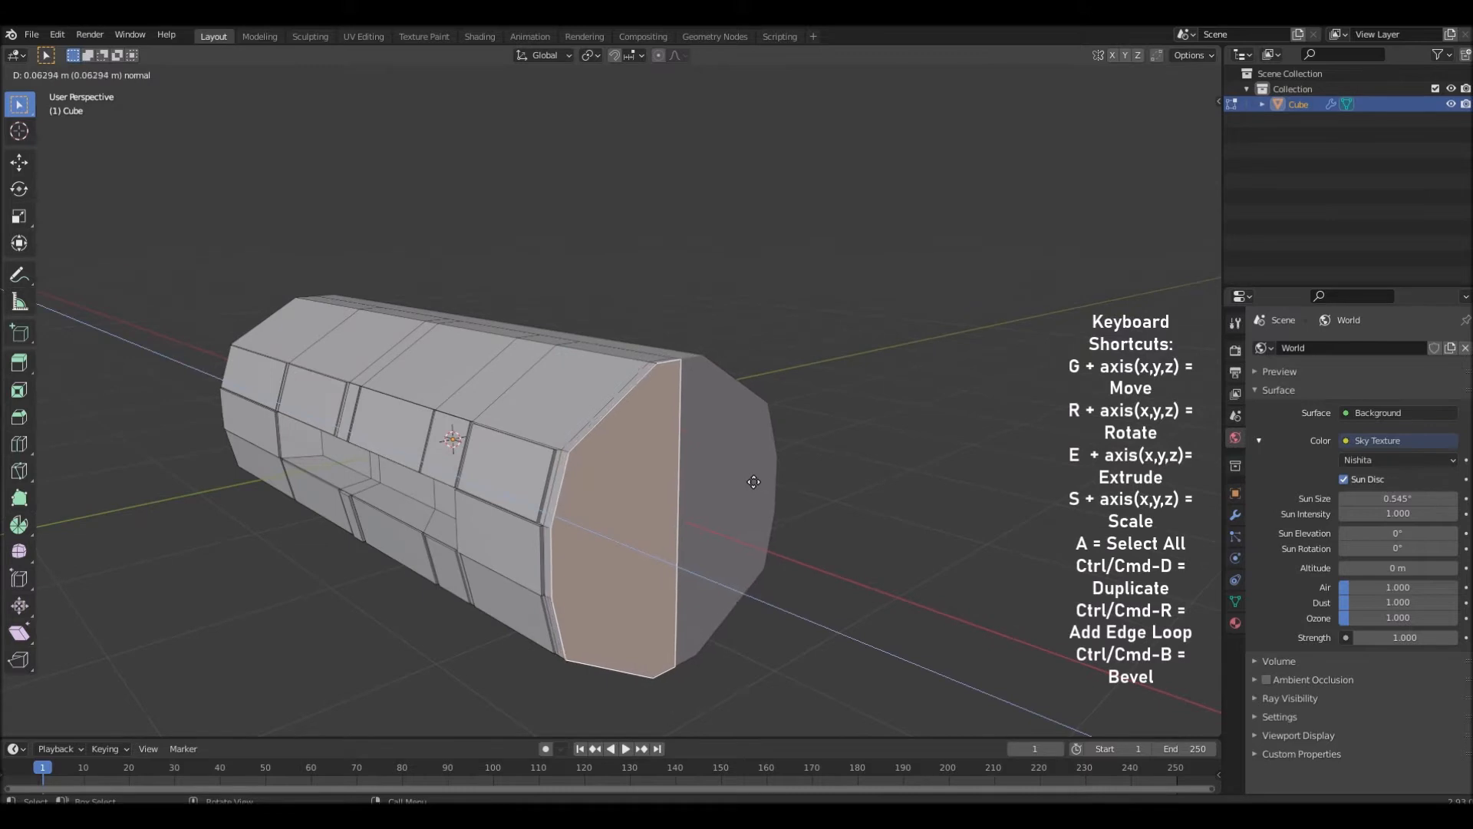
pyautogui.click(759, 487)
pyautogui.press('s')
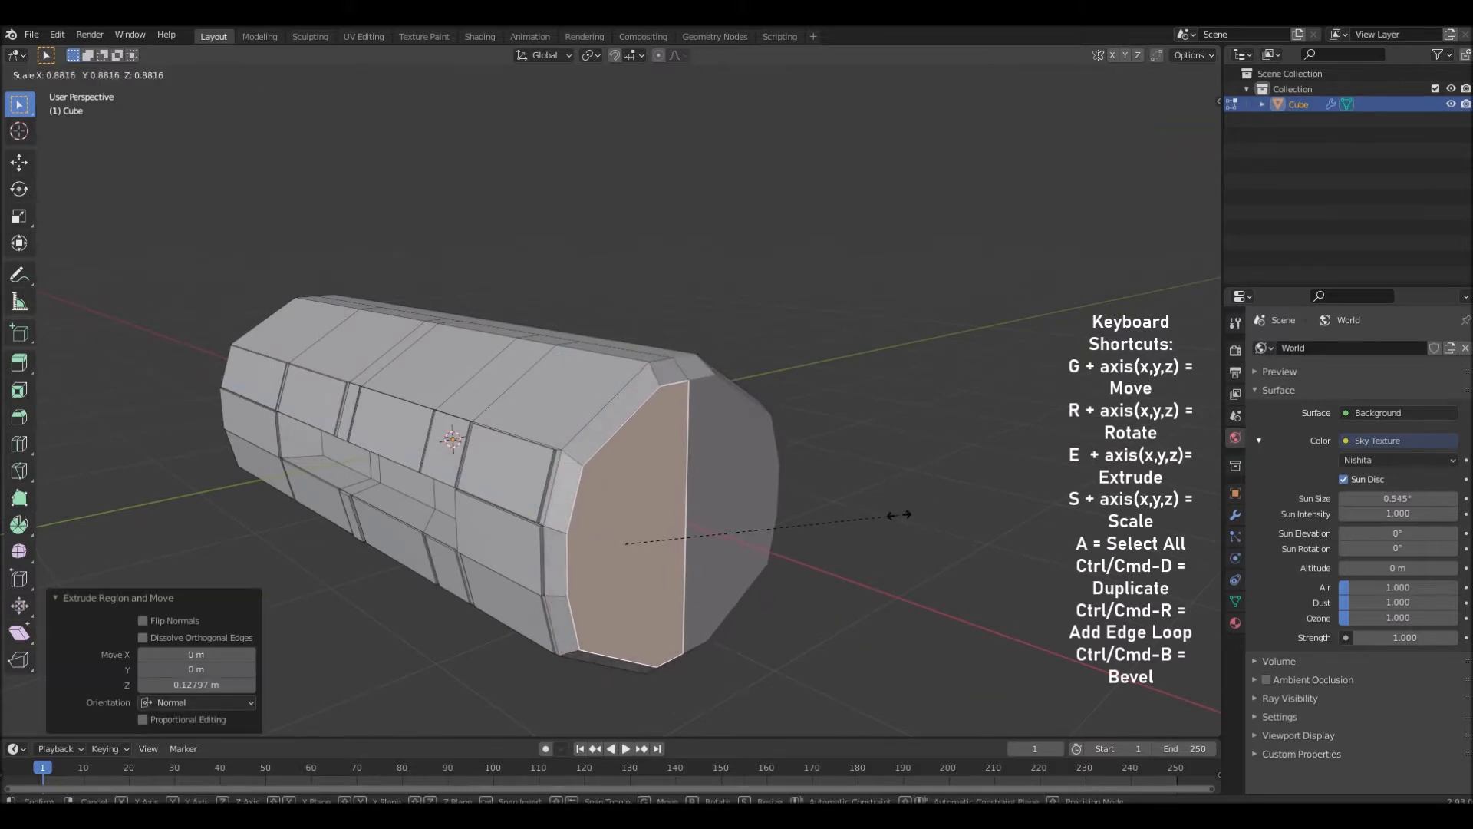
pyautogui.click(886, 517)
# Extrude the -X end face another 0.092 m or so, scale it to about 0.78, and return to Object Mode with nothing selected
pyautogui.press('e')
pyautogui.click(896, 520)
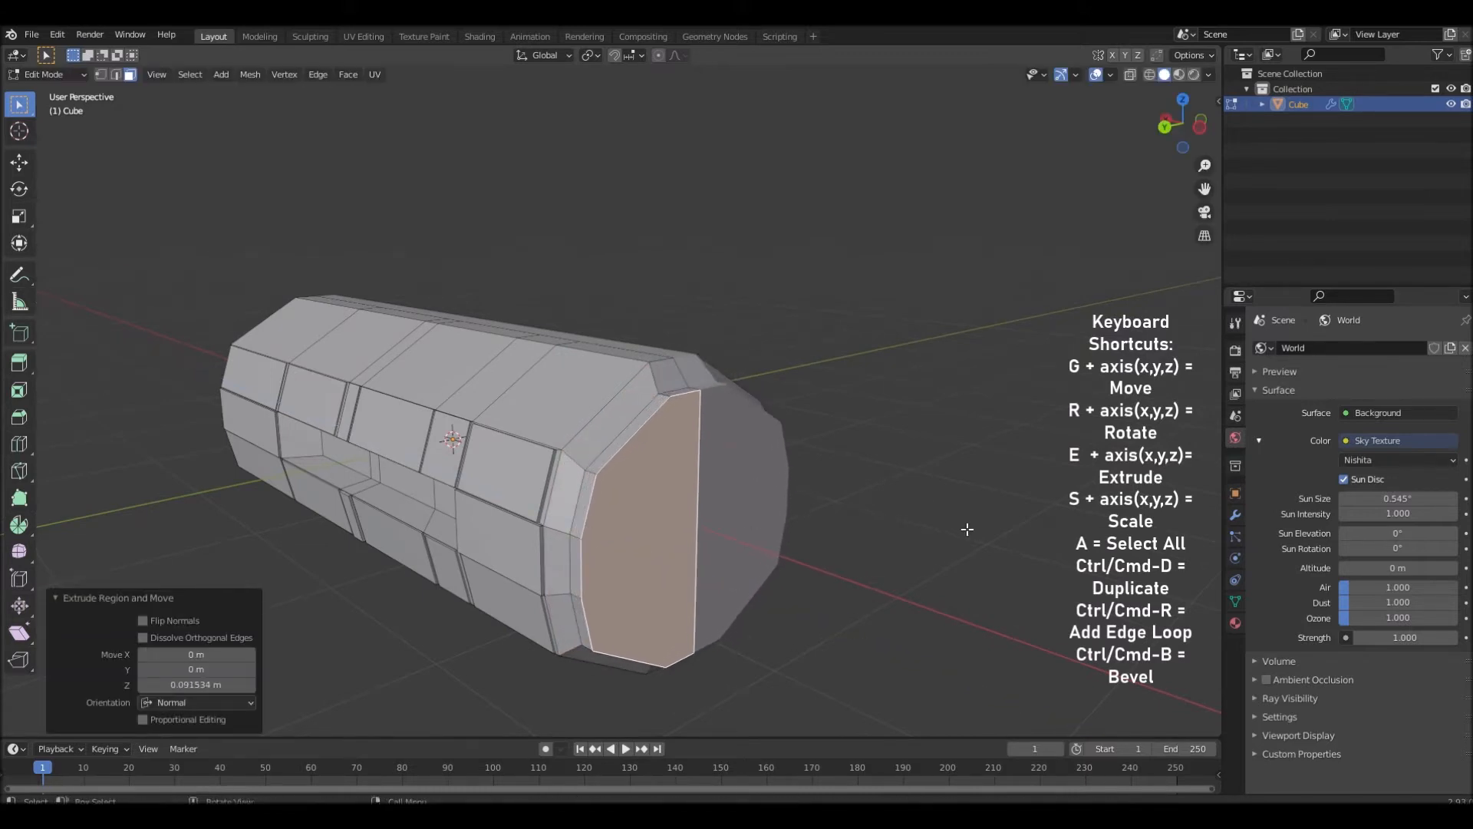
pyautogui.press('s')
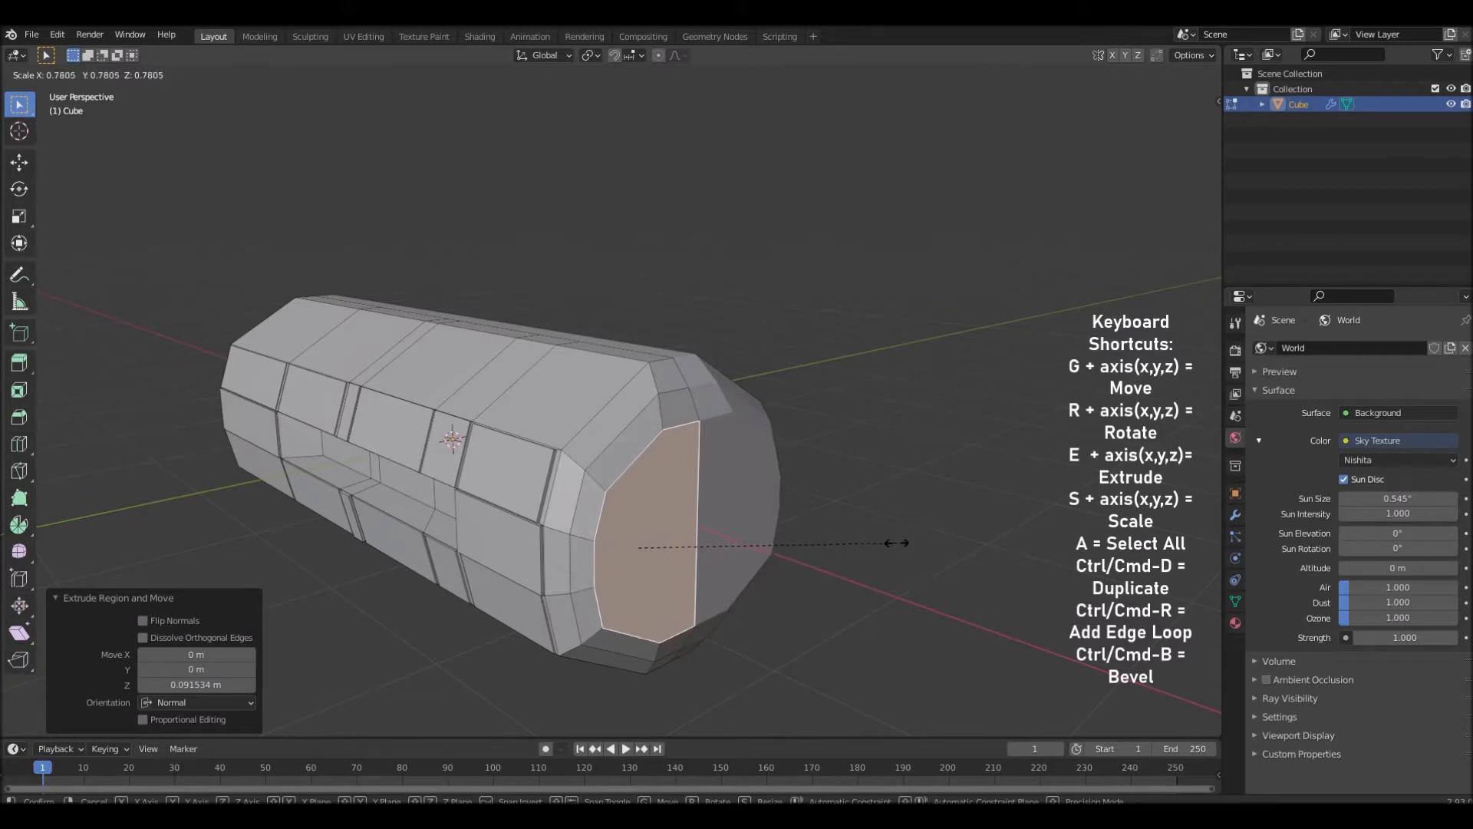
pyautogui.click(910, 544)
pyautogui.moveTo(909, 544); pyautogui.dragTo(699, 445, button='middle')
pyautogui.press('Tab')
pyautogui.press('Tab')
pyautogui.click(858, 478)
pyautogui.click(815, 471)
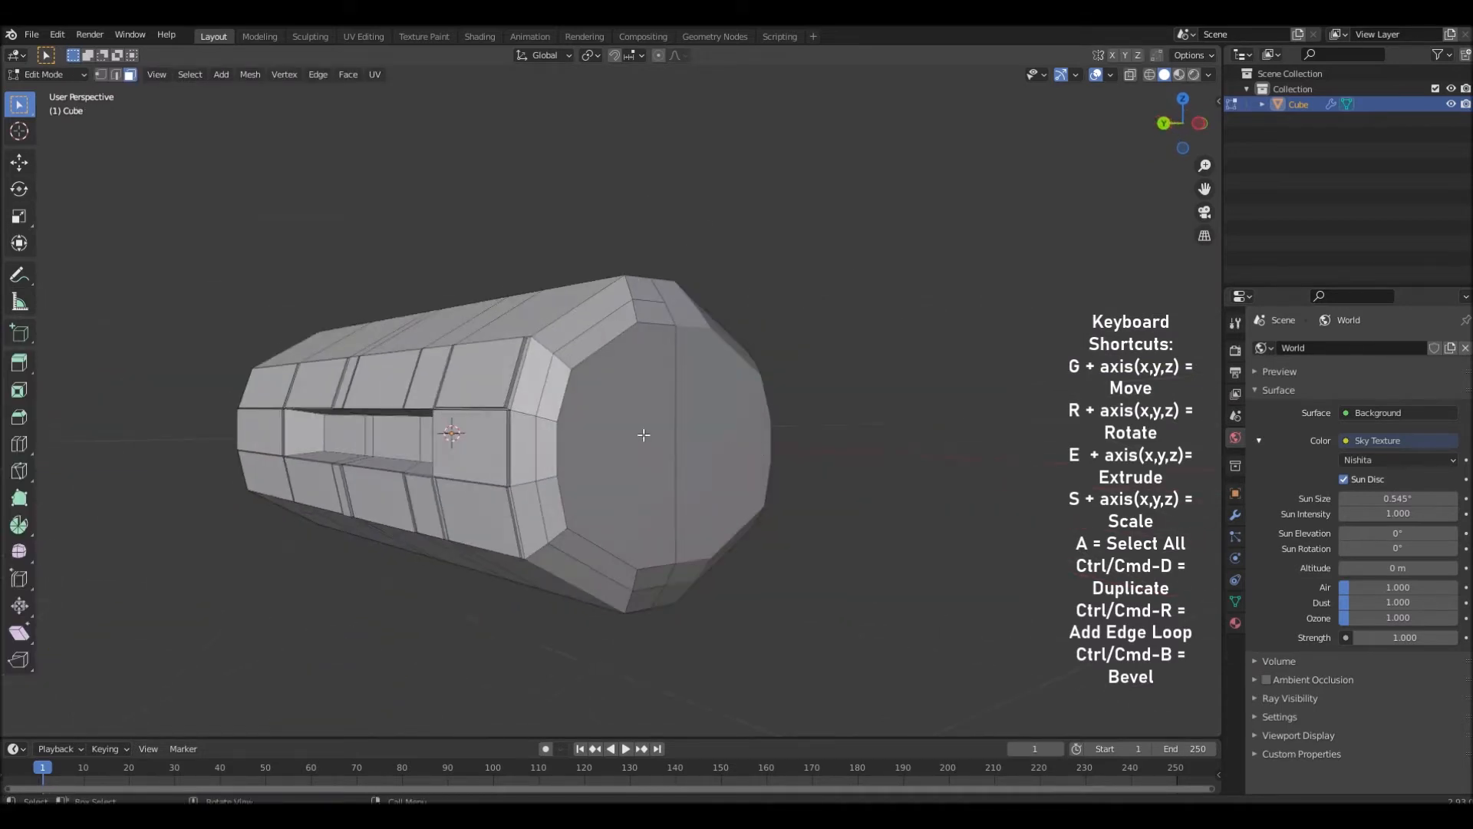
pyautogui.press('Tab')
pyautogui.click(838, 473)
pyautogui.moveTo(838, 473); pyautogui.dragTo(693, 463, button='middle')
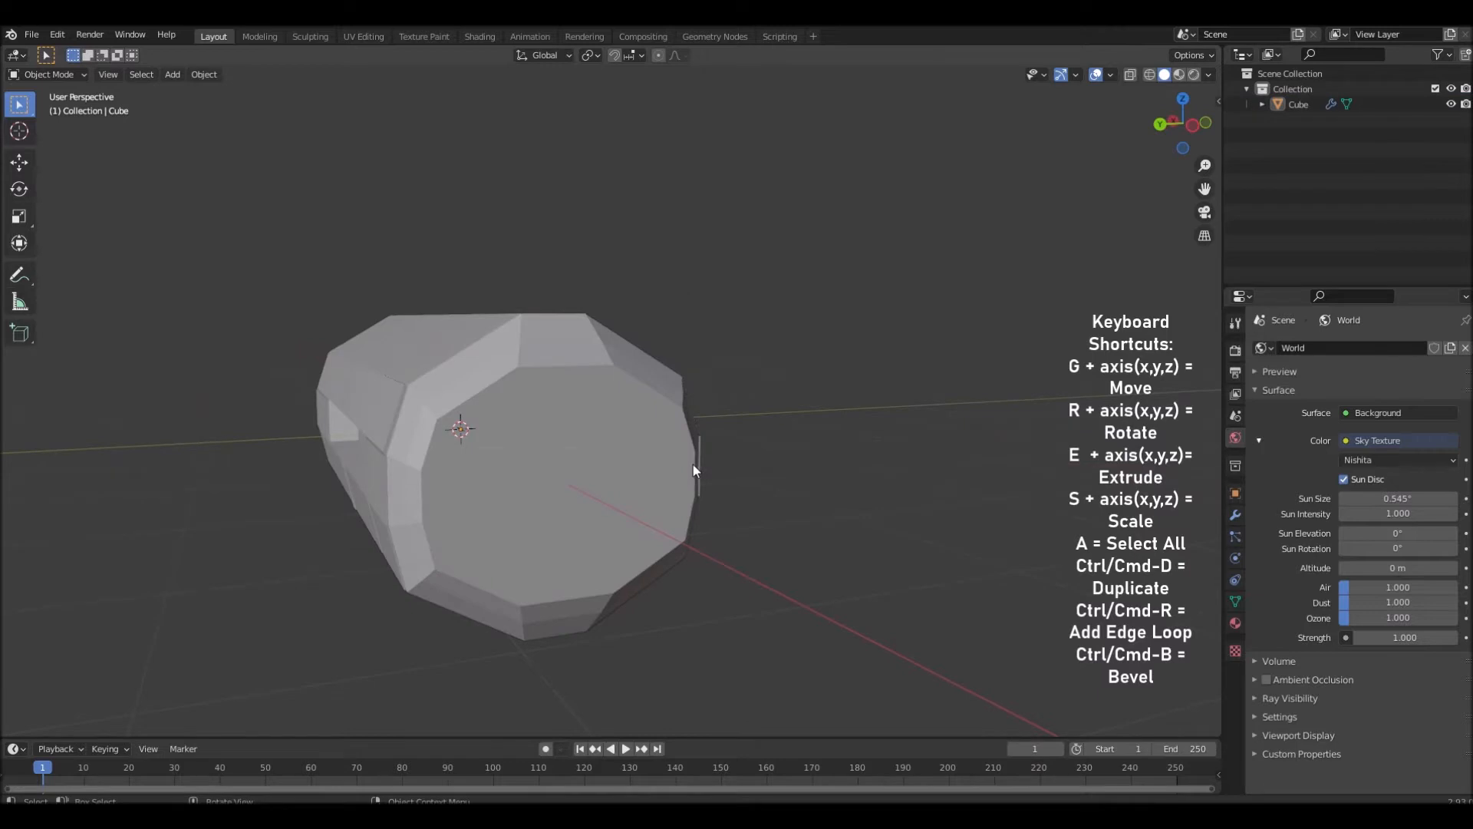
# Add a cube and move it along X beyond the body's -X end, to about X -3.61 m
pyautogui.click(172, 74)
pyautogui.moveTo(198, 94)
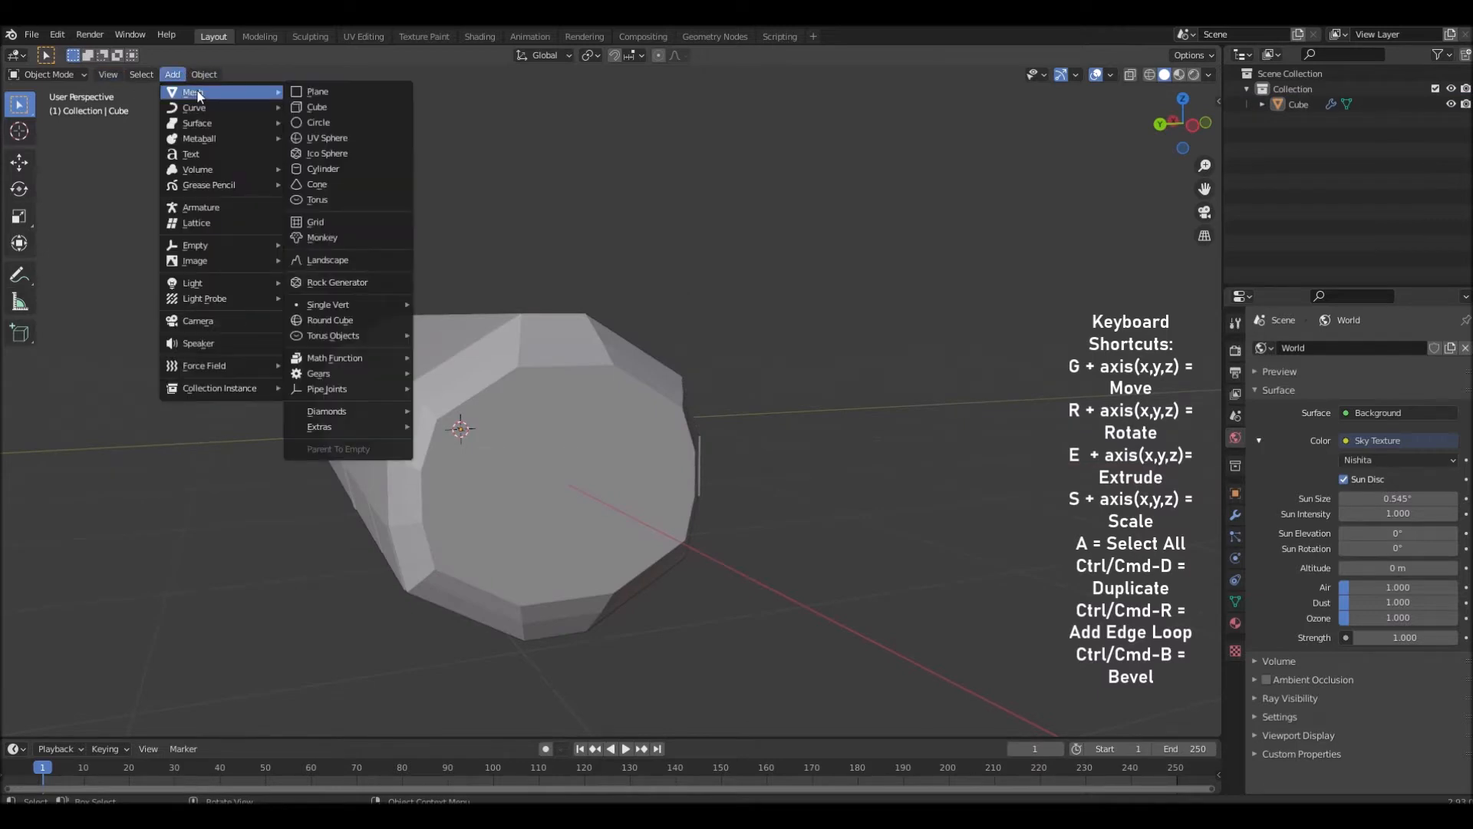
pyautogui.click(312, 112)
pyautogui.moveTo(777, 315); pyautogui.dragTo(618, 495, button='middle')
pyautogui.press('g')
pyautogui.press('x')
pyautogui.click(601, 531)
pyautogui.scroll(-3, 629, 477)
pyautogui.press('g')
pyautogui.click(620, 492)
# Scale the new cube down to about 0.084, then shrink it further into a tiny block
pyautogui.press('s')
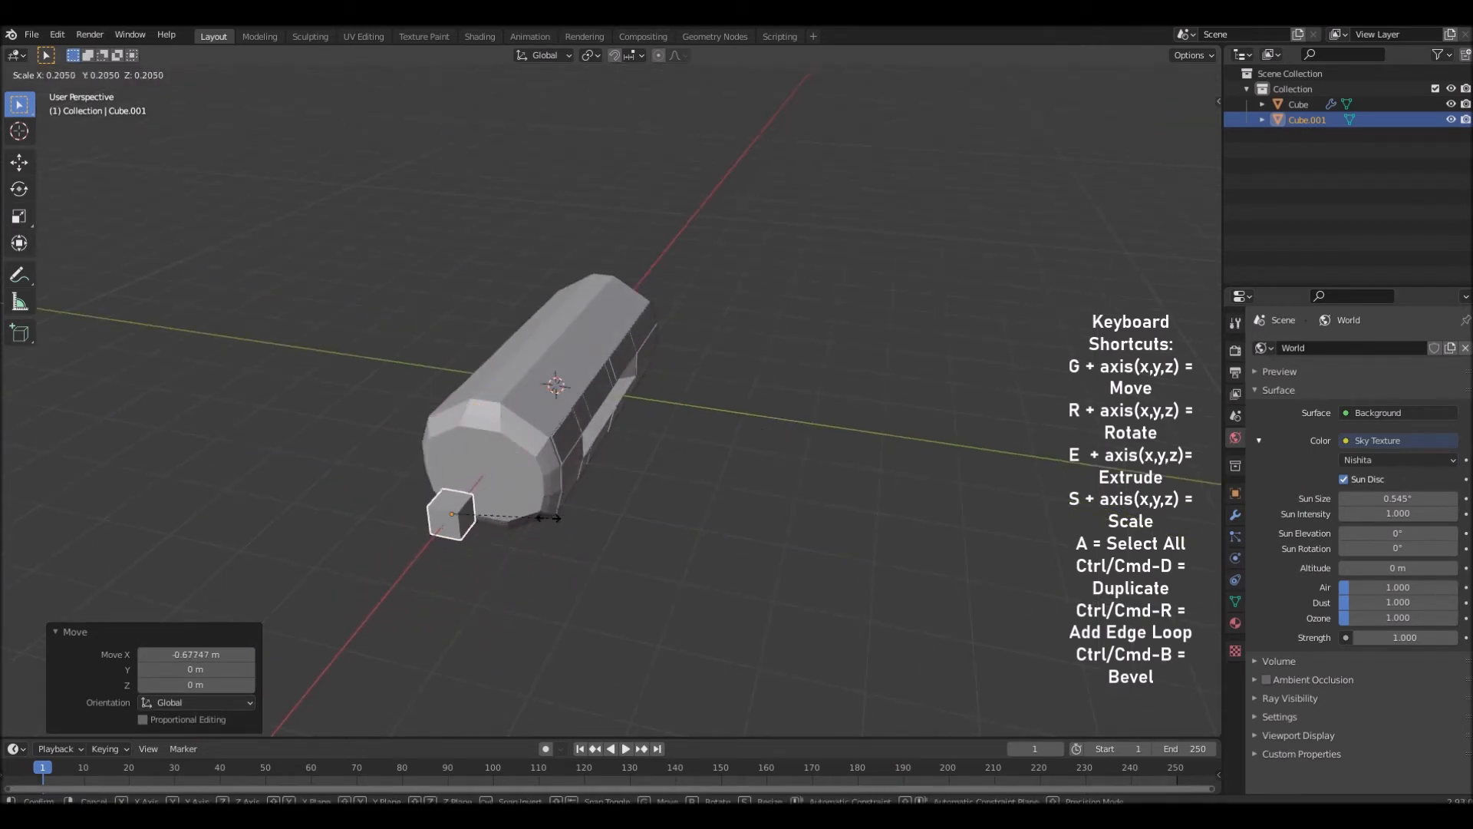
pyautogui.click(491, 518)
pyautogui.moveTo(491, 518); pyautogui.dragTo(677, 470, button='middle')
pyautogui.scroll(3, 662, 461)
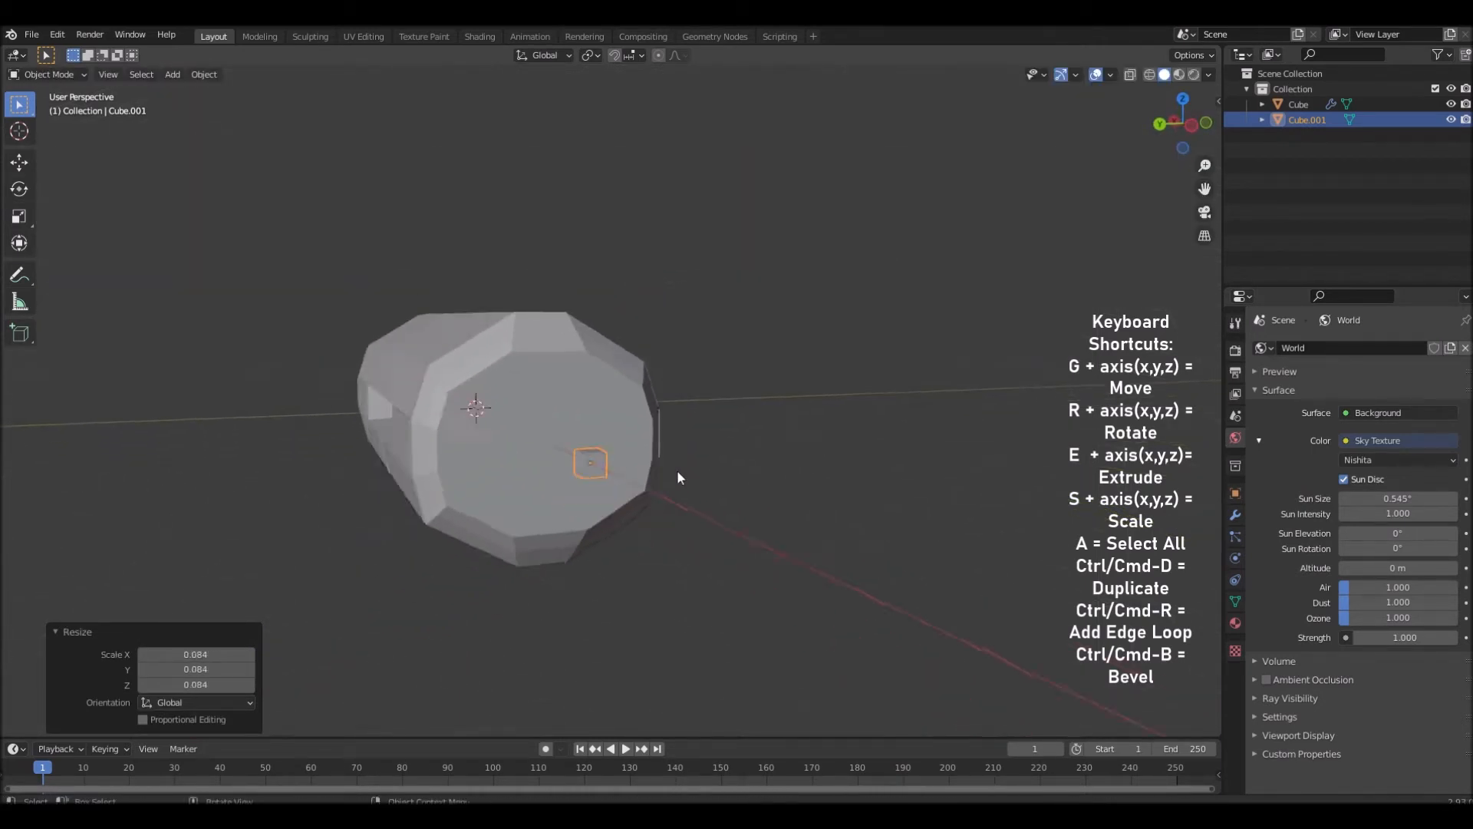
pyautogui.scroll(4, 694, 472)
pyautogui.press('s')
pyautogui.click(588, 627)
# Move the small cube along Y by about -0.35 m and then another -0.10 m, checking it in the Left view
pyautogui.moveTo(589, 627); pyautogui.dragTo(563, 610, button='middle')
pyautogui.press('g')
pyautogui.press('y')
pyautogui.click(827, 650)
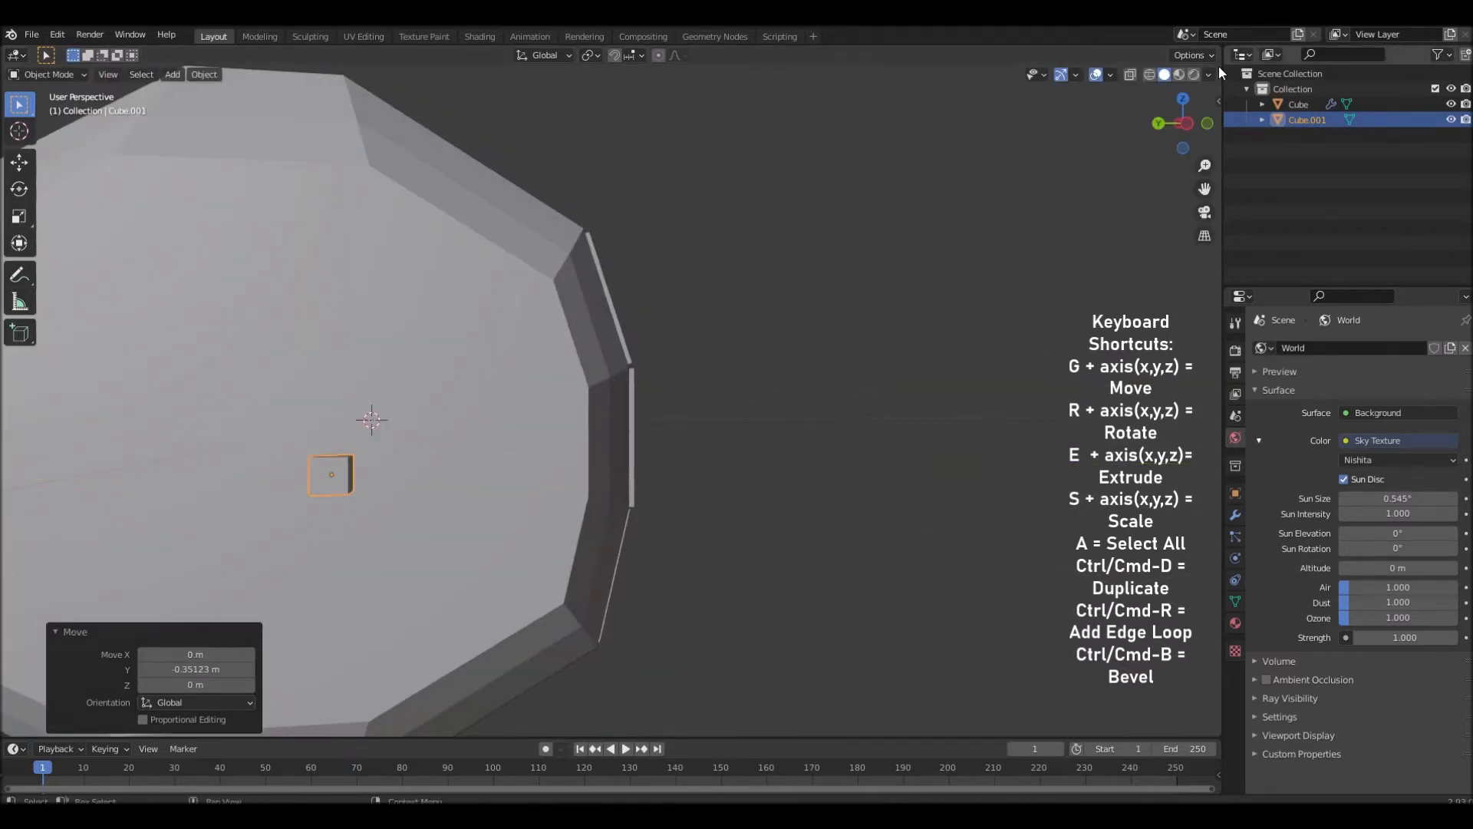
pyautogui.click(1186, 123)
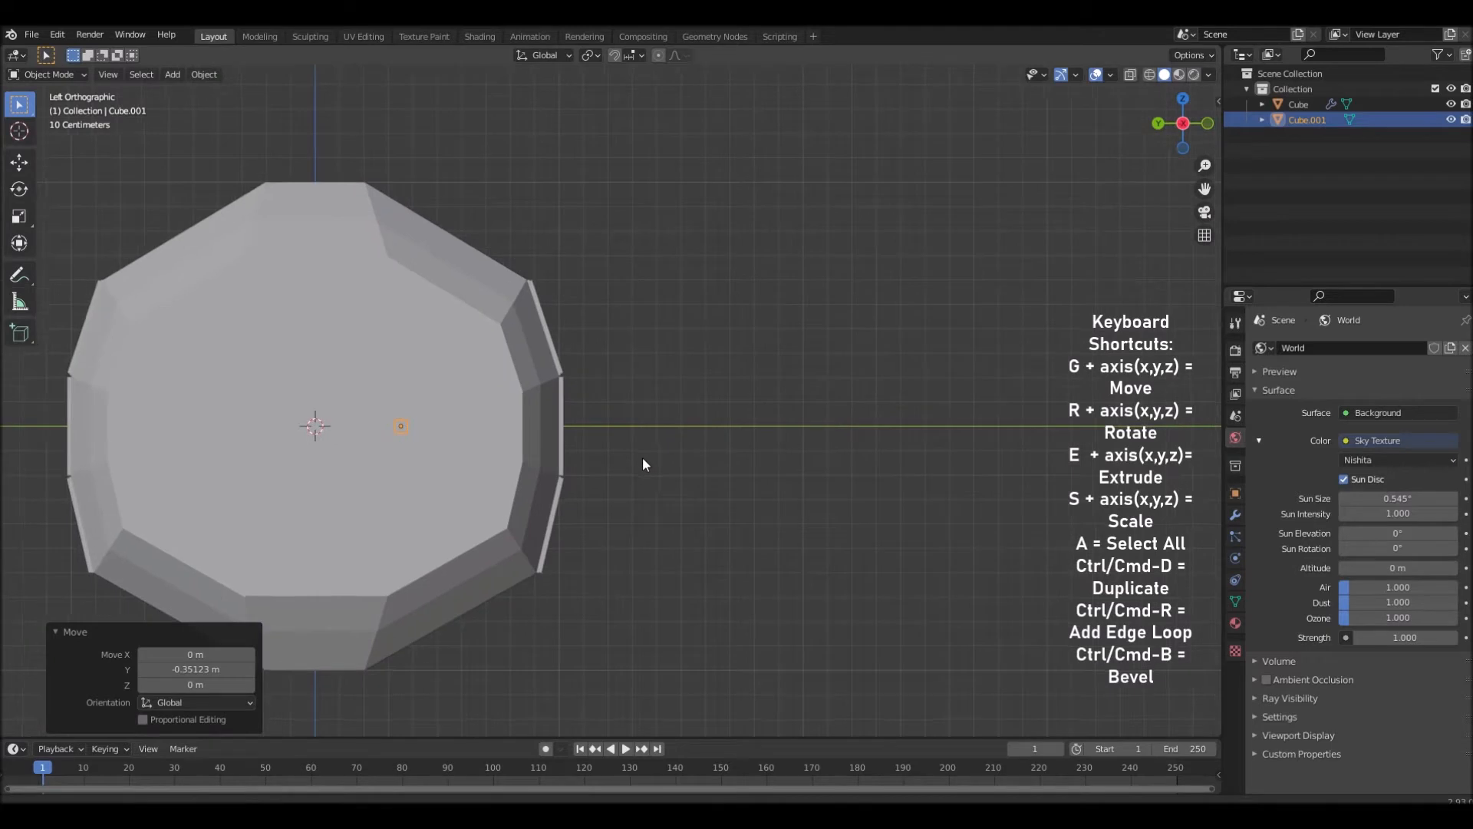
pyautogui.scroll(1, 675, 453)
pyautogui.press('g')
pyautogui.press('y')
pyautogui.click(746, 443)
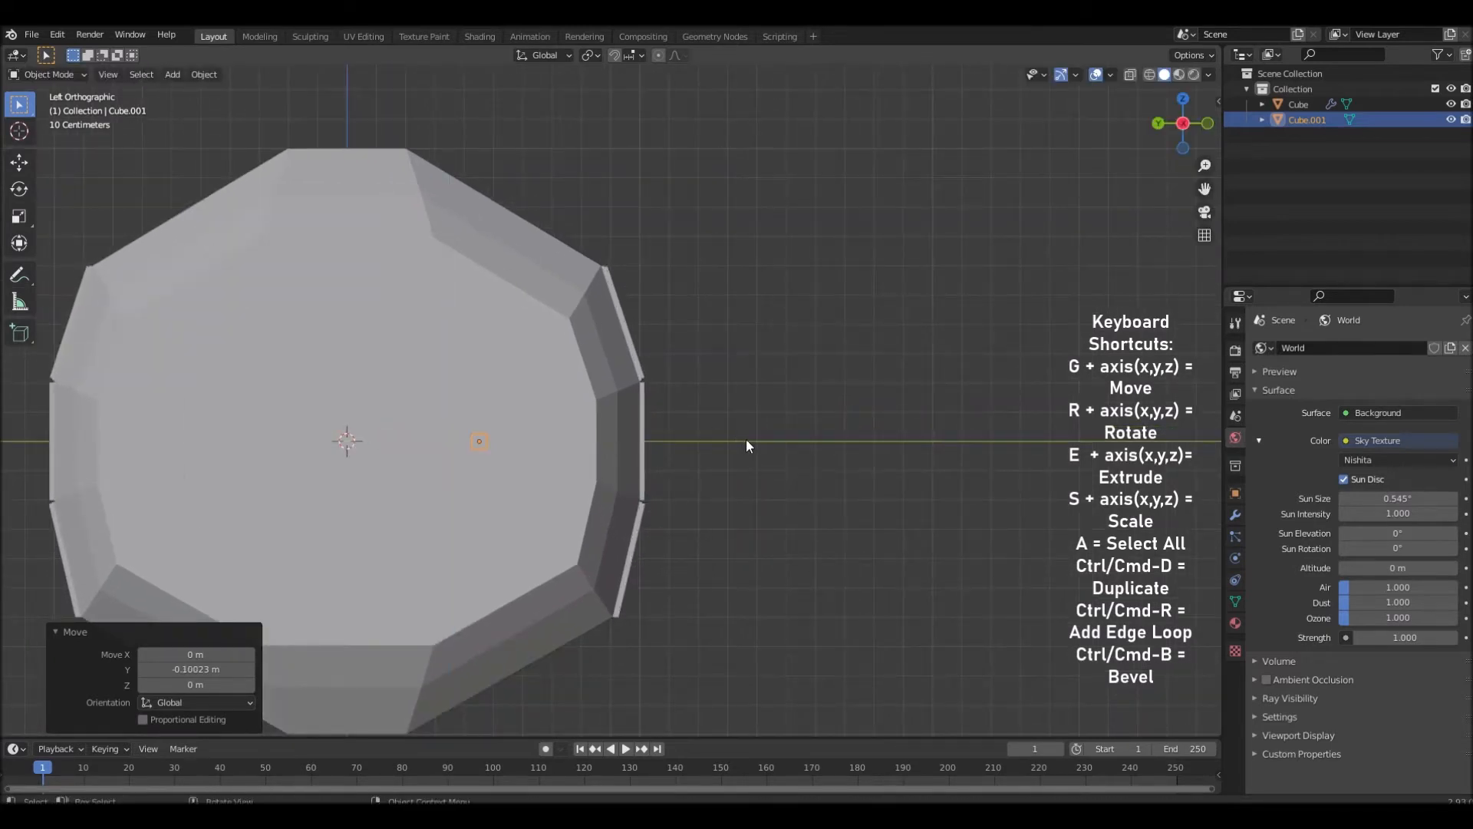
# Stretch the small cube along Z by about 19.95, scale it overall to 0.782, and lengthen it along Z by 1.266
pyautogui.press('s')
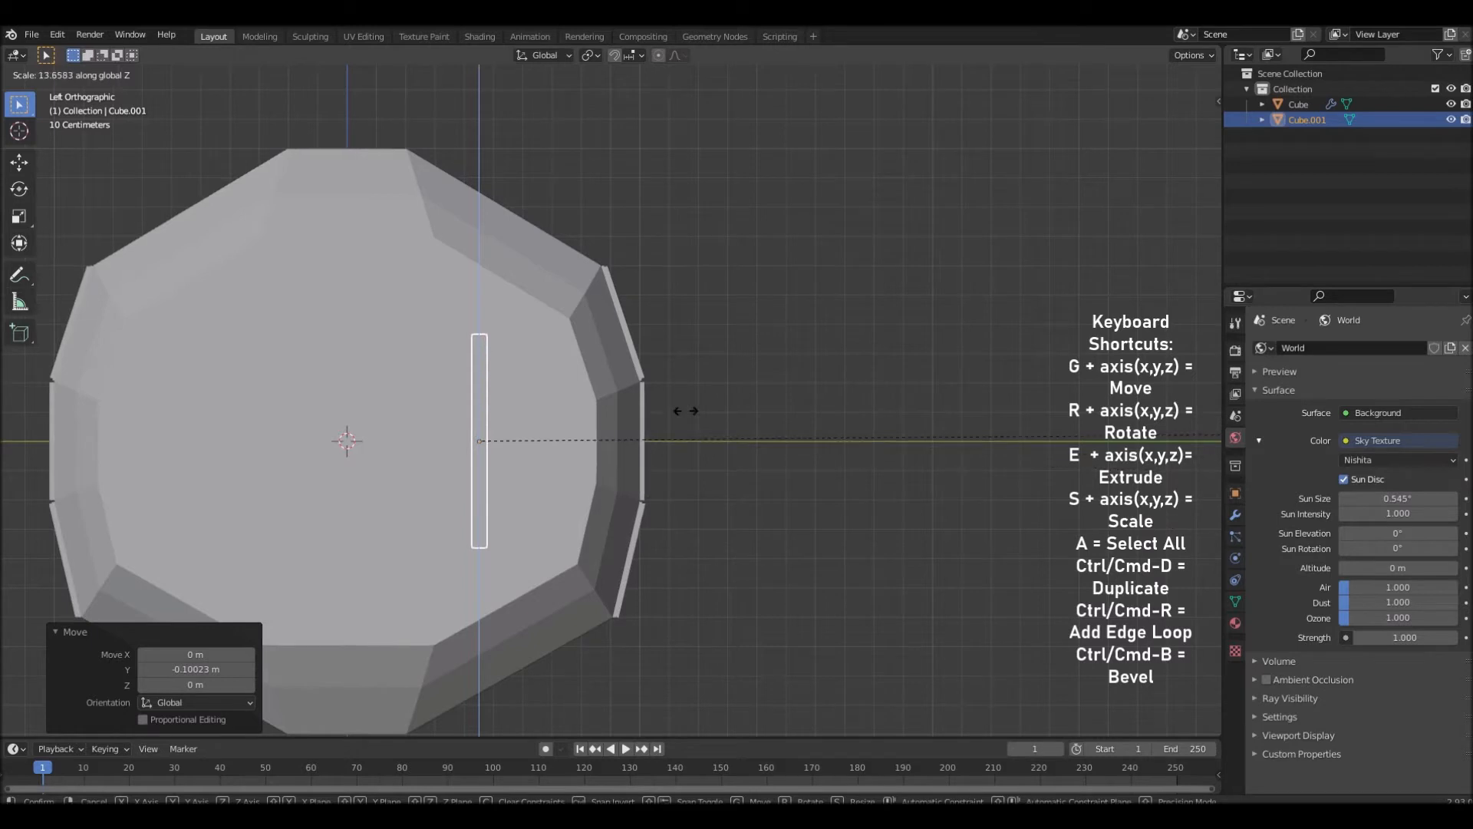
pyautogui.click(64, 374)
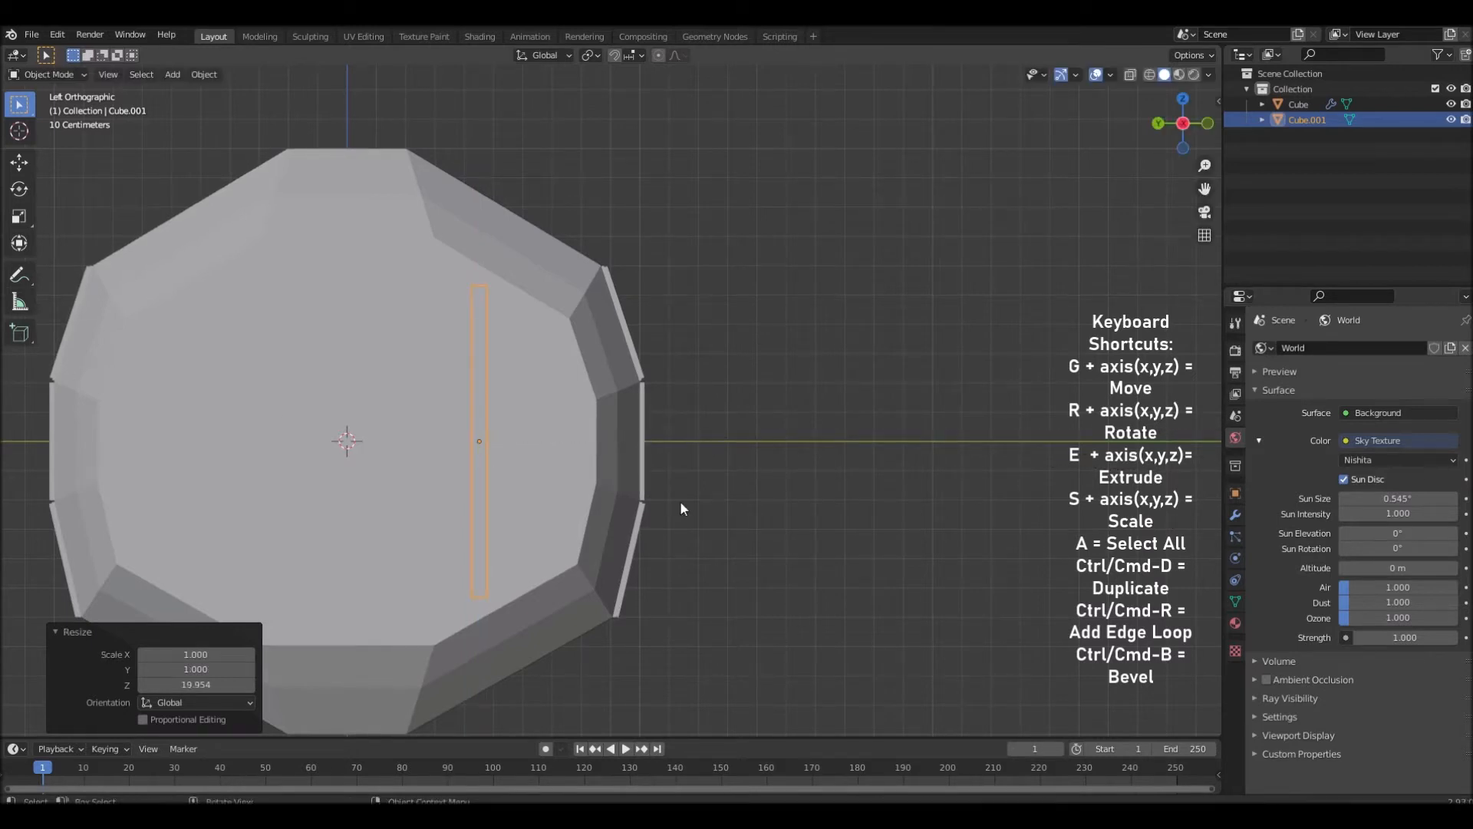
pyautogui.press('s')
pyautogui.press('z')
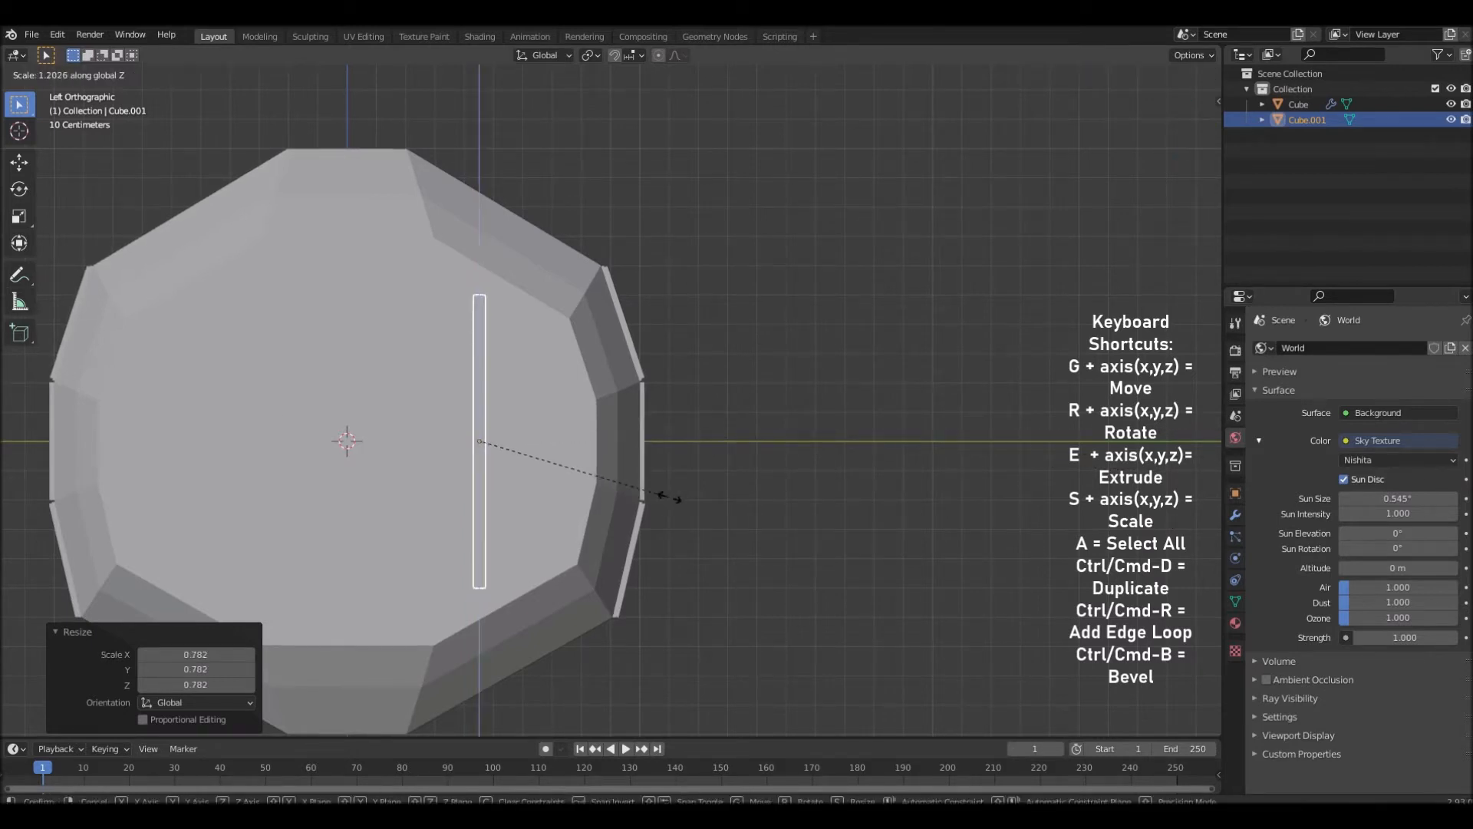
pyautogui.click(680, 500)
# Duplicate the vertical bar in the Left view and offset the copy about -0.25 m along Y
pyautogui.moveTo(717, 499); pyautogui.dragTo(631, 549, button='middle')
pyautogui.keyDown('shift'); pyautogui.moveTo(546, 508); pyautogui.dragTo(651, 500, button='middle'); pyautogui.keyUp('shift')
pyautogui.scroll(4, 652, 504)
pyautogui.scroll(-1, 653, 512)
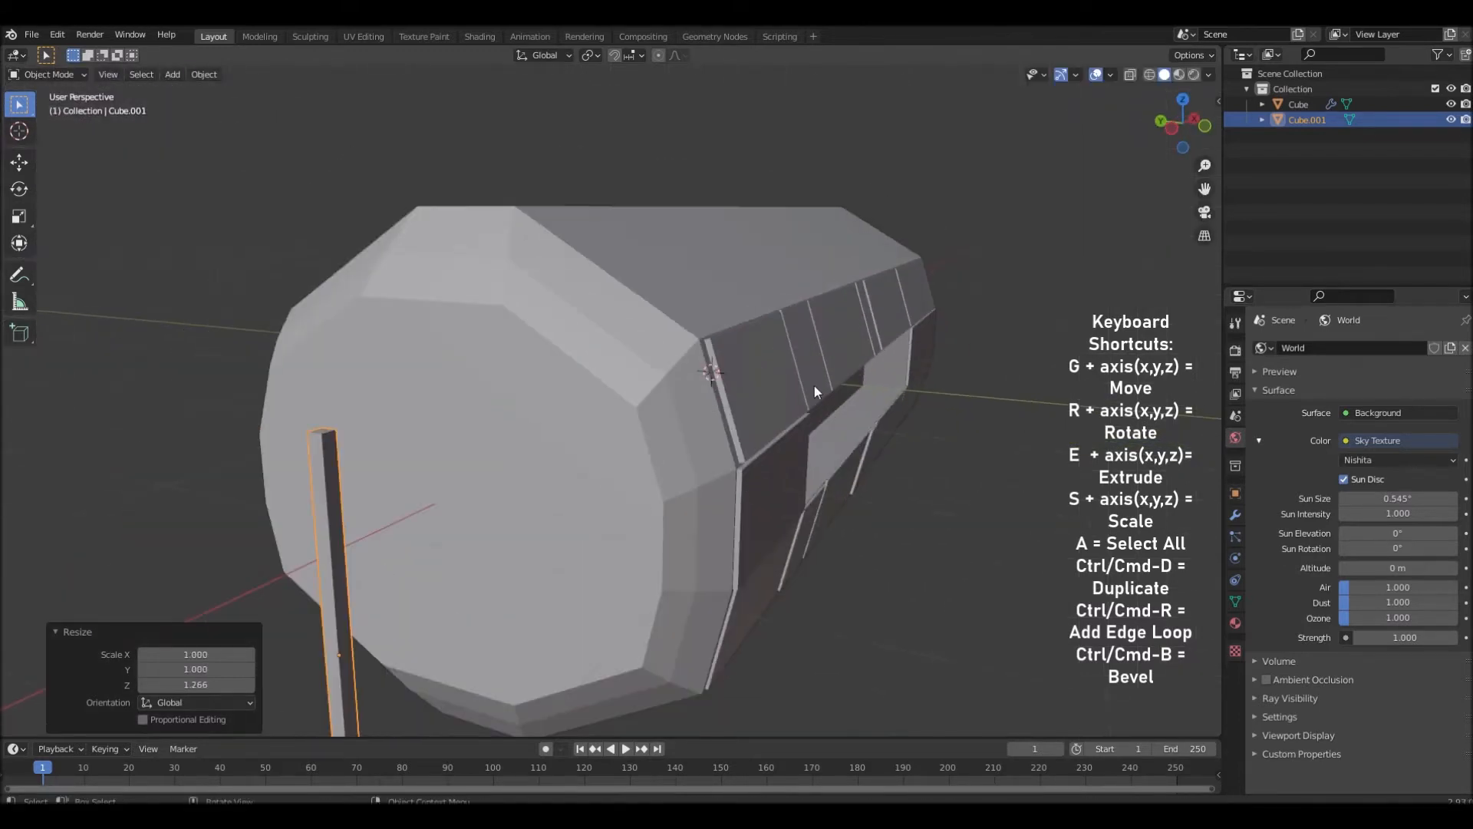
pyautogui.click(1177, 129)
pyautogui.scroll(3, 964, 315)
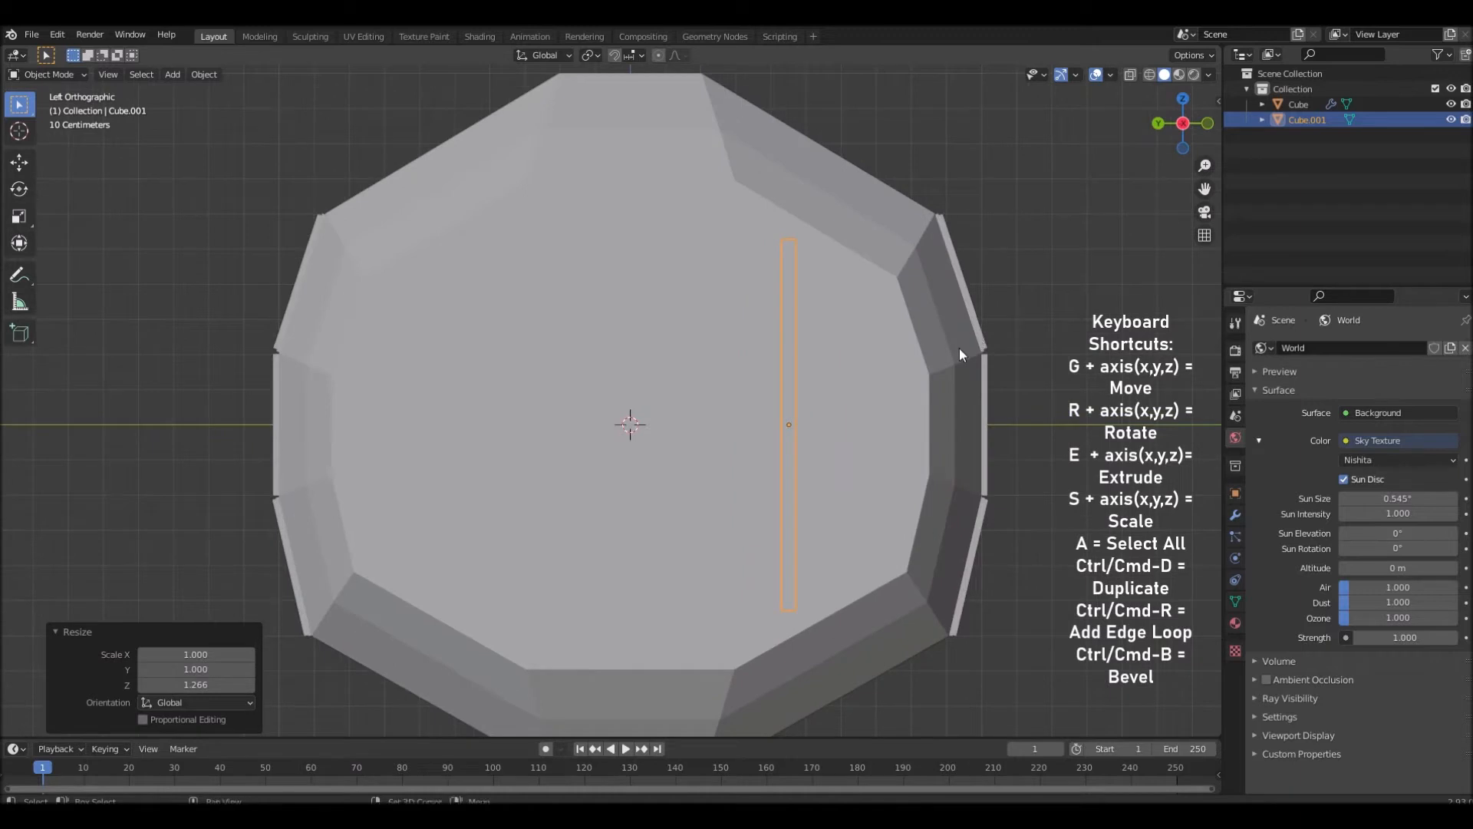
pyautogui.keyDown('shift'); pyautogui.moveTo(959, 348); pyautogui.dragTo(816, 353, button='middle'); pyautogui.keyUp('shift')
pyautogui.hotkey('shift', 'd')
pyautogui.press('y')
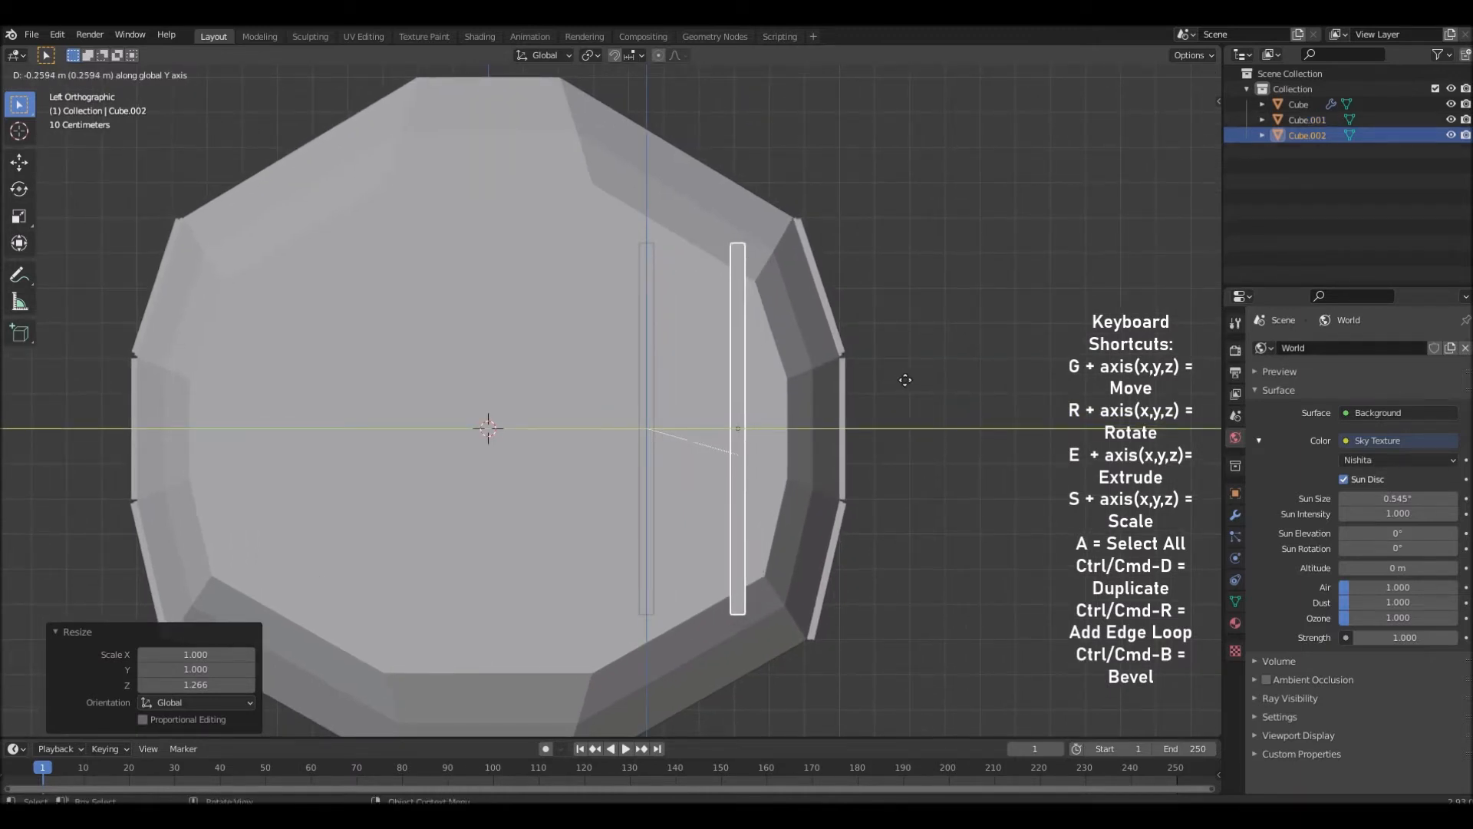
pyautogui.click(903, 386)
# Snap the 3D cursor to the duplicated vertical bar
pyautogui.moveTo(902, 384); pyautogui.dragTo(683, 455, button='middle')
pyautogui.moveTo(503, 512); pyautogui.dragTo(654, 480, button='middle')
pyautogui.scroll(2, 655, 480)
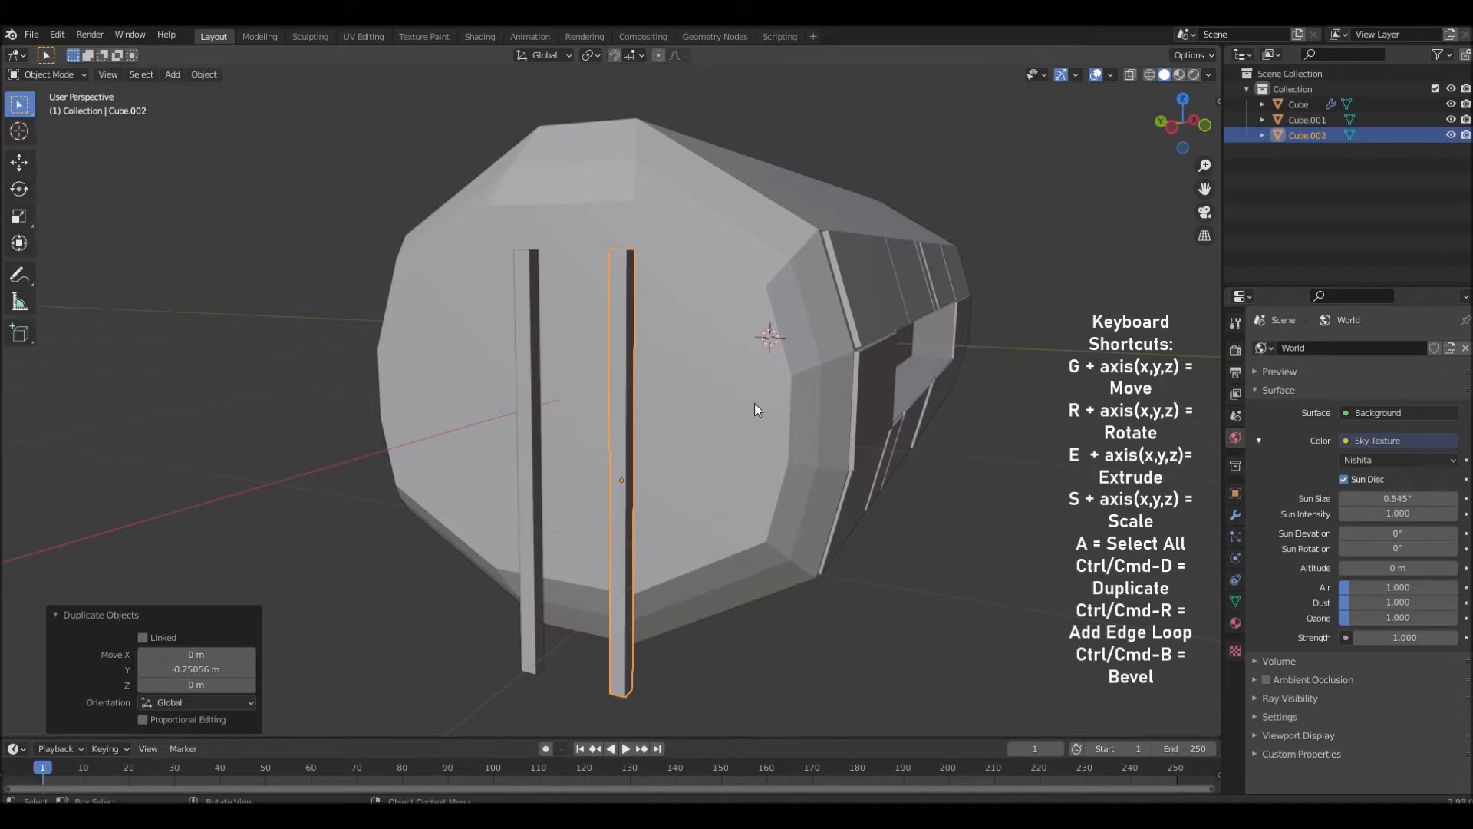
pyautogui.moveTo(792, 378); pyautogui.dragTo(950, 348, button='middle')
pyautogui.moveTo(859, 345); pyautogui.dragTo(789, 415, button='middle')
pyautogui.scroll(2, 671, 408)
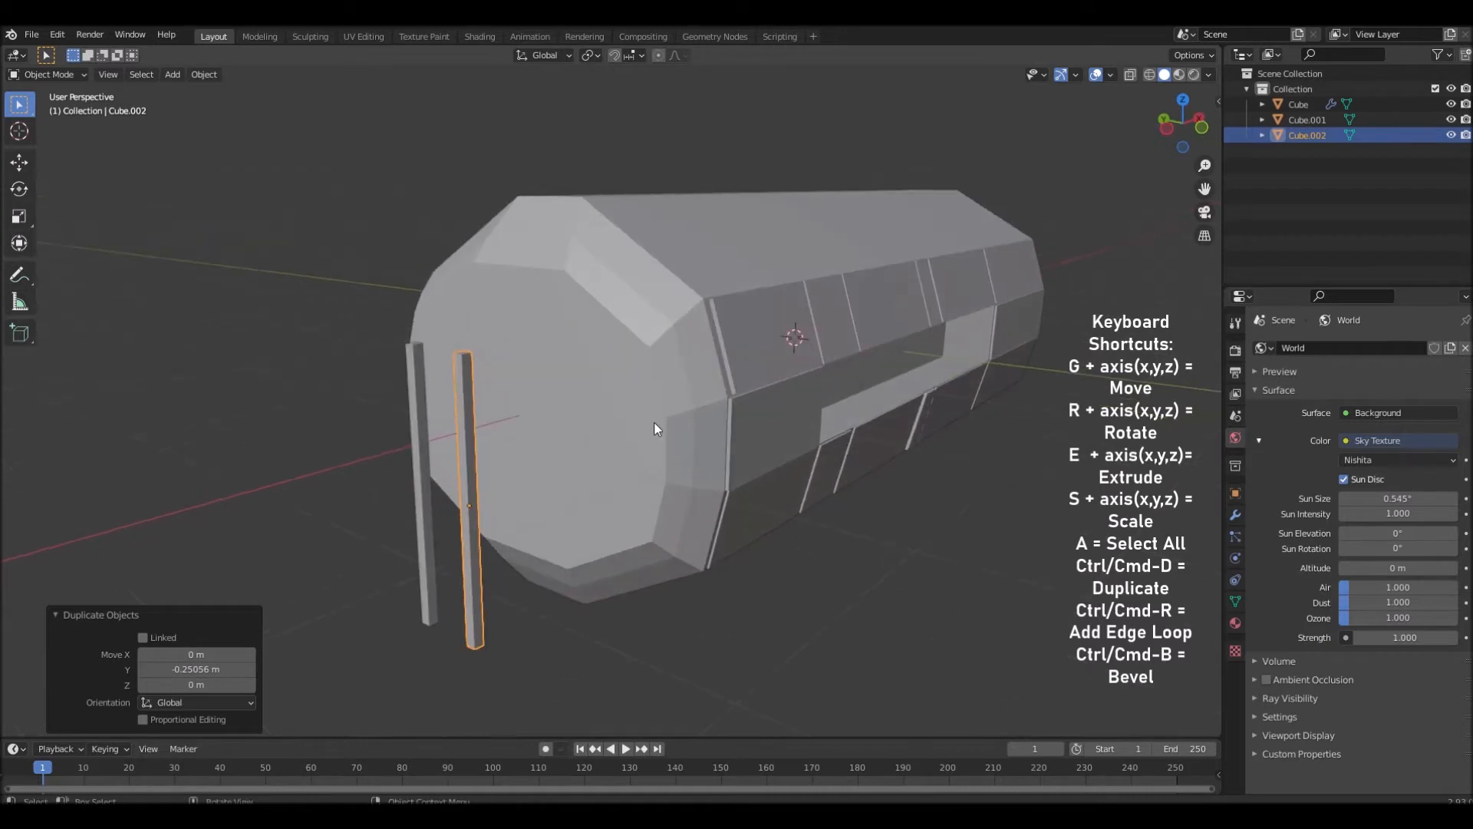
pyautogui.rightClick(649, 425)
pyautogui.moveTo(649, 481)
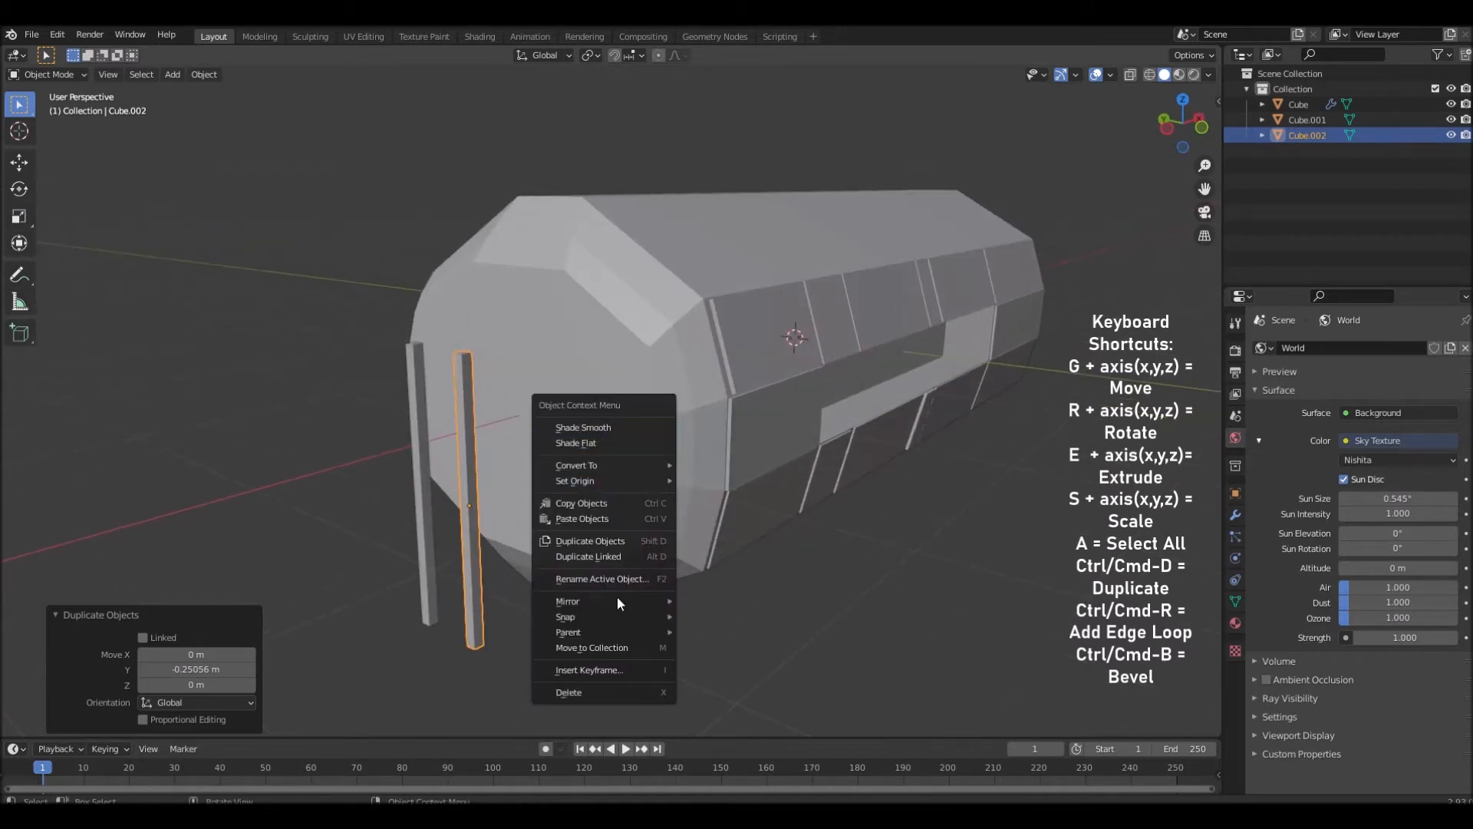
pyautogui.moveTo(611, 617)
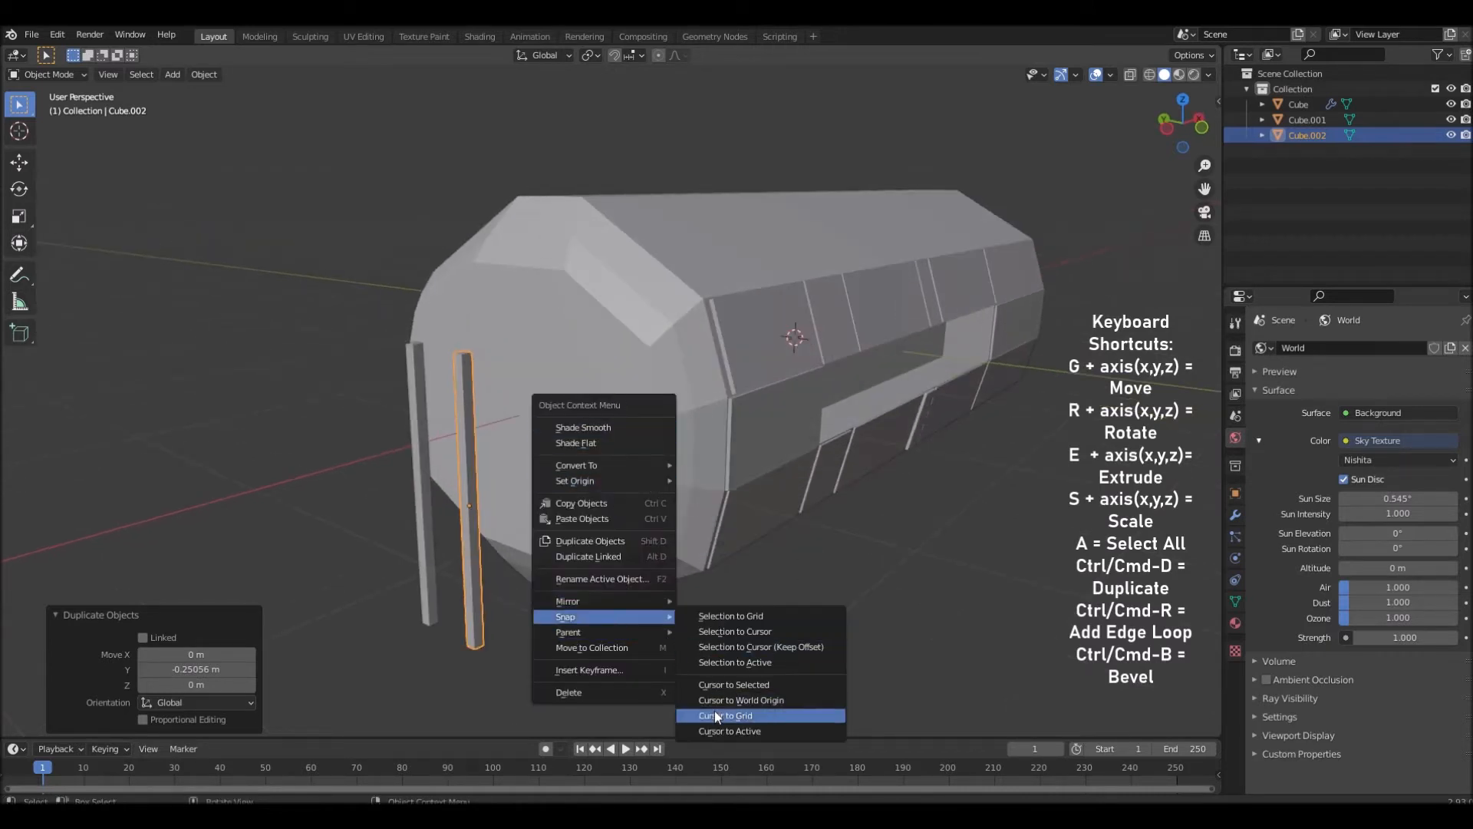
pyautogui.click(717, 685)
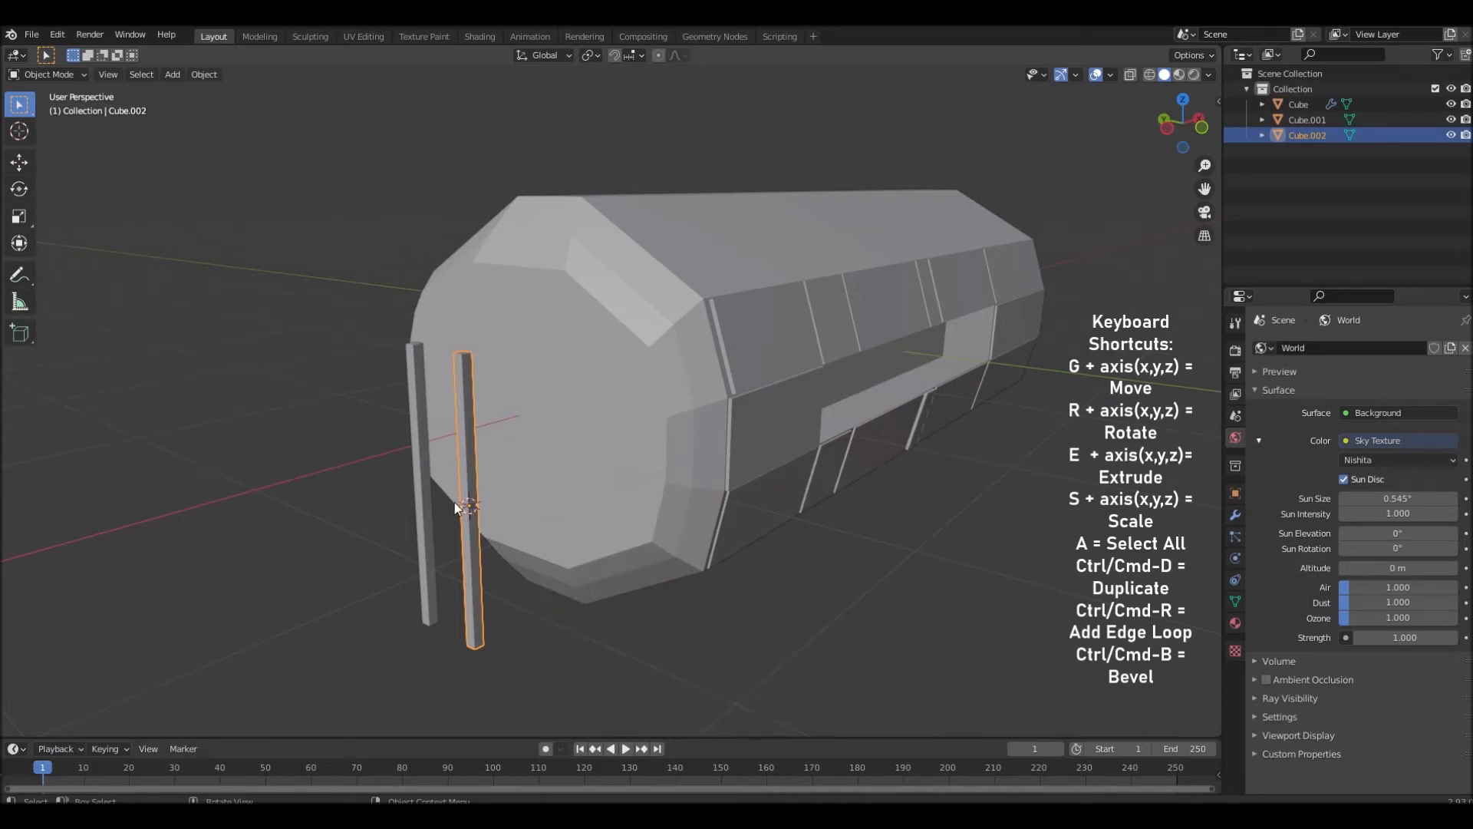
# Add a cube at the 3D cursor and scale it along X to about 0.018 to make a thin plate
pyautogui.moveTo(454, 501); pyautogui.dragTo(545, 531, button='middle')
pyautogui.click(173, 75)
pyautogui.moveTo(179, 93)
pyautogui.click(297, 109)
pyautogui.moveTo(683, 384); pyautogui.dragTo(872, 399, button='middle')
pyautogui.press('s')
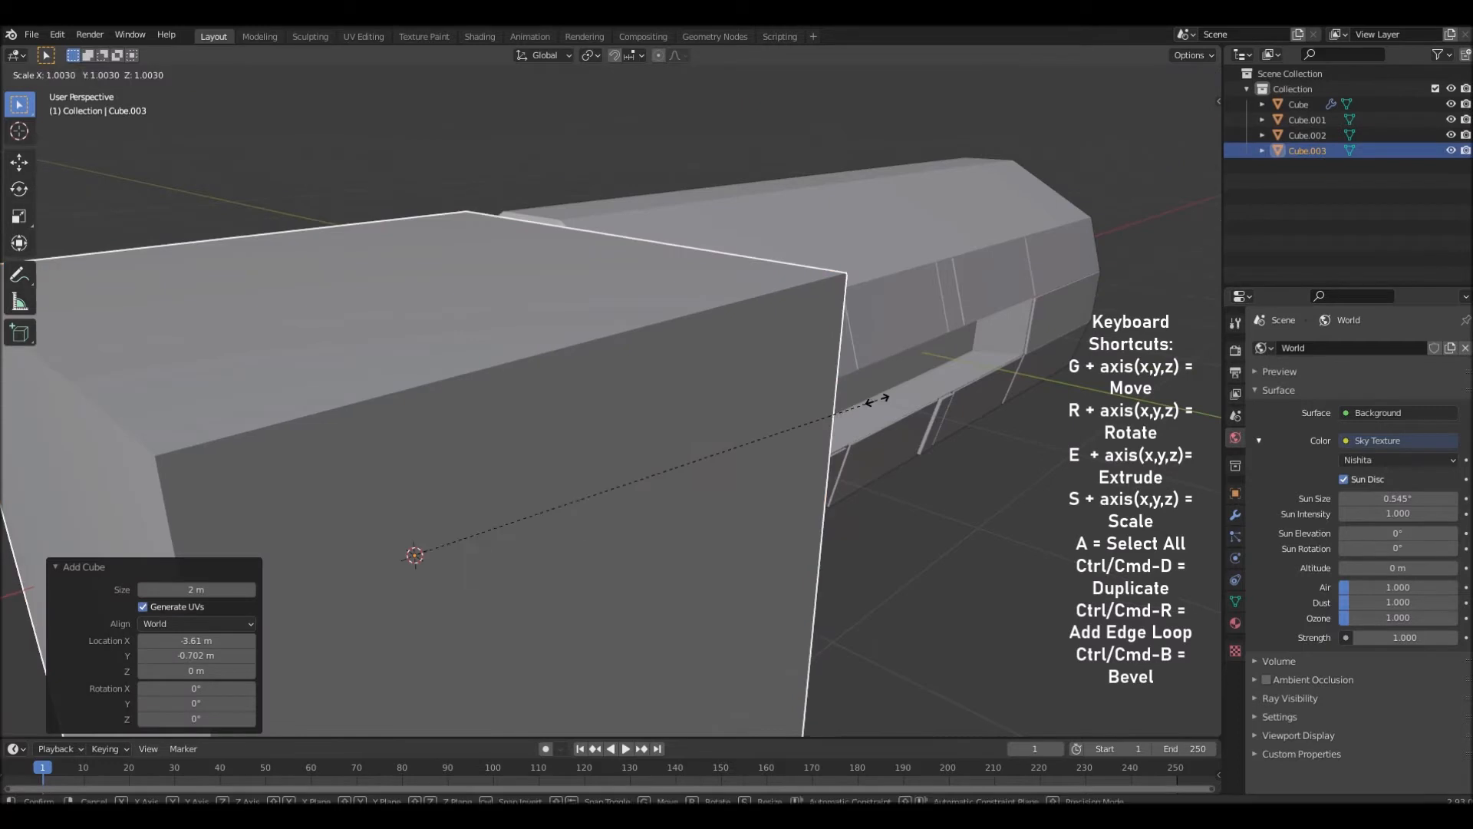
pyautogui.press('x')
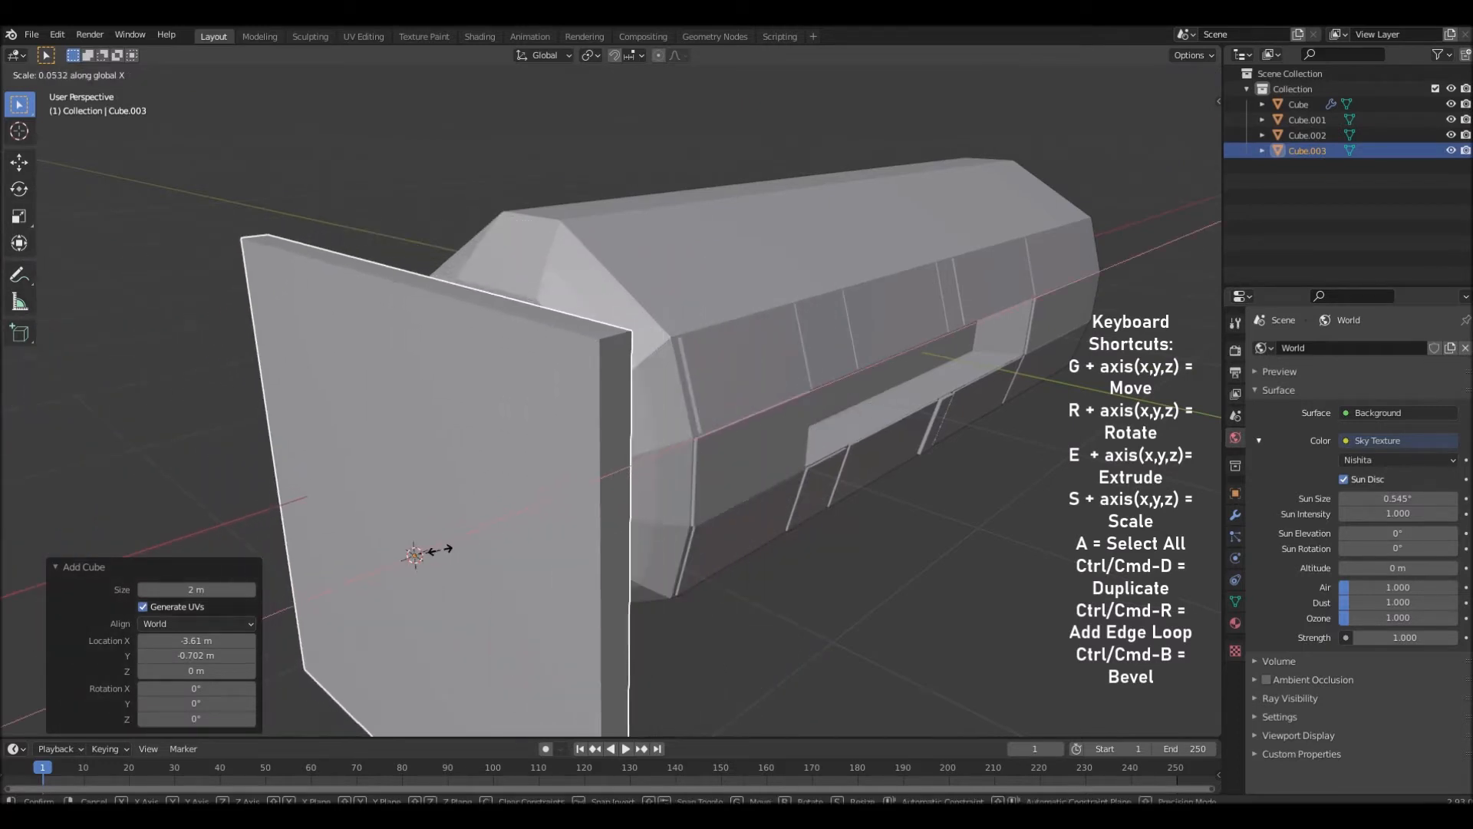
pyautogui.click(424, 551)
# Scale the thin plate along Z to about -0.008 and along Y to 0.182 to form a short horizontal rung
pyautogui.moveTo(728, 512); pyautogui.dragTo(813, 489, button='middle')
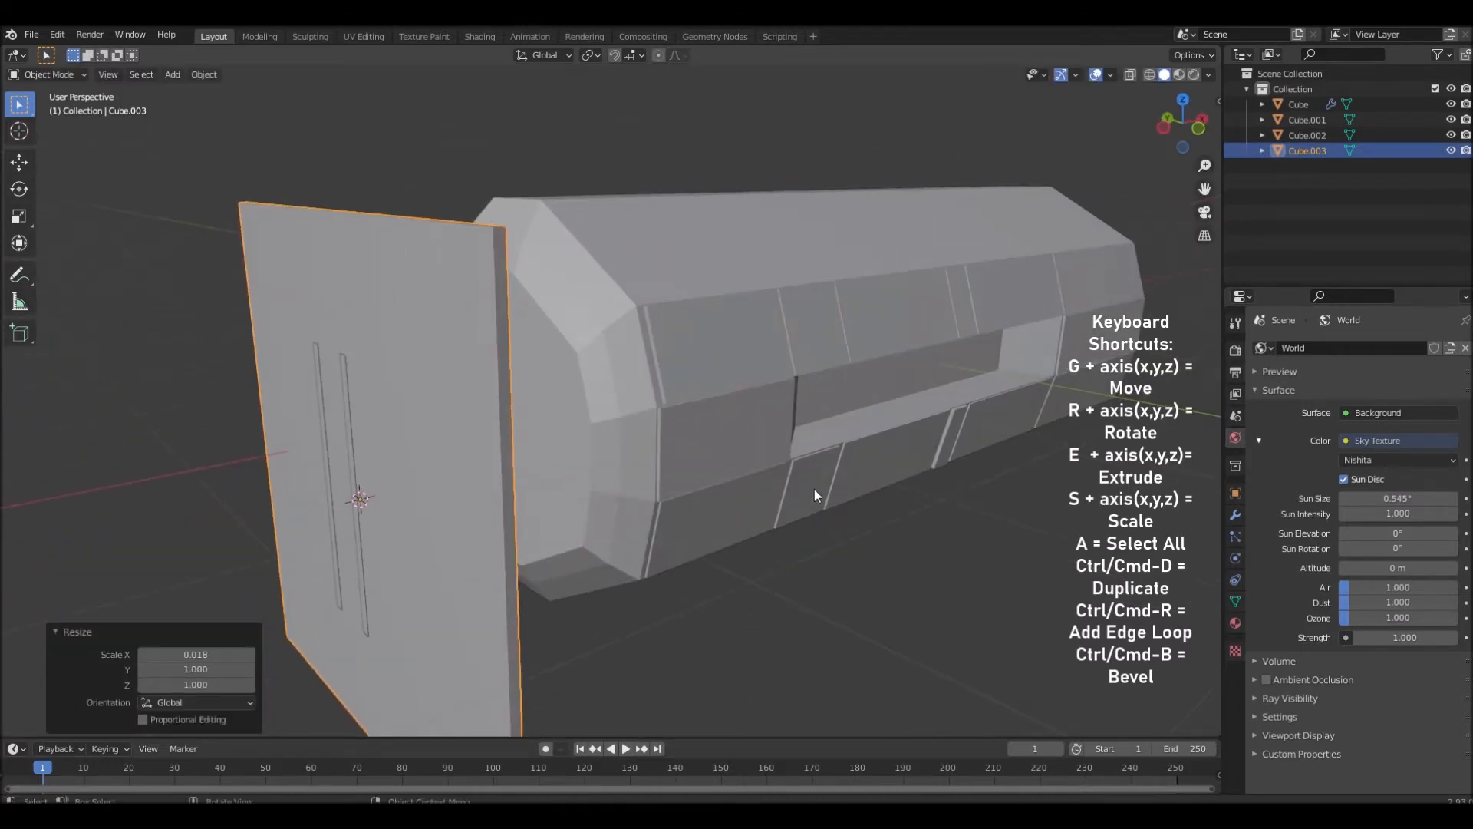
pyautogui.press('s')
pyautogui.press('z')
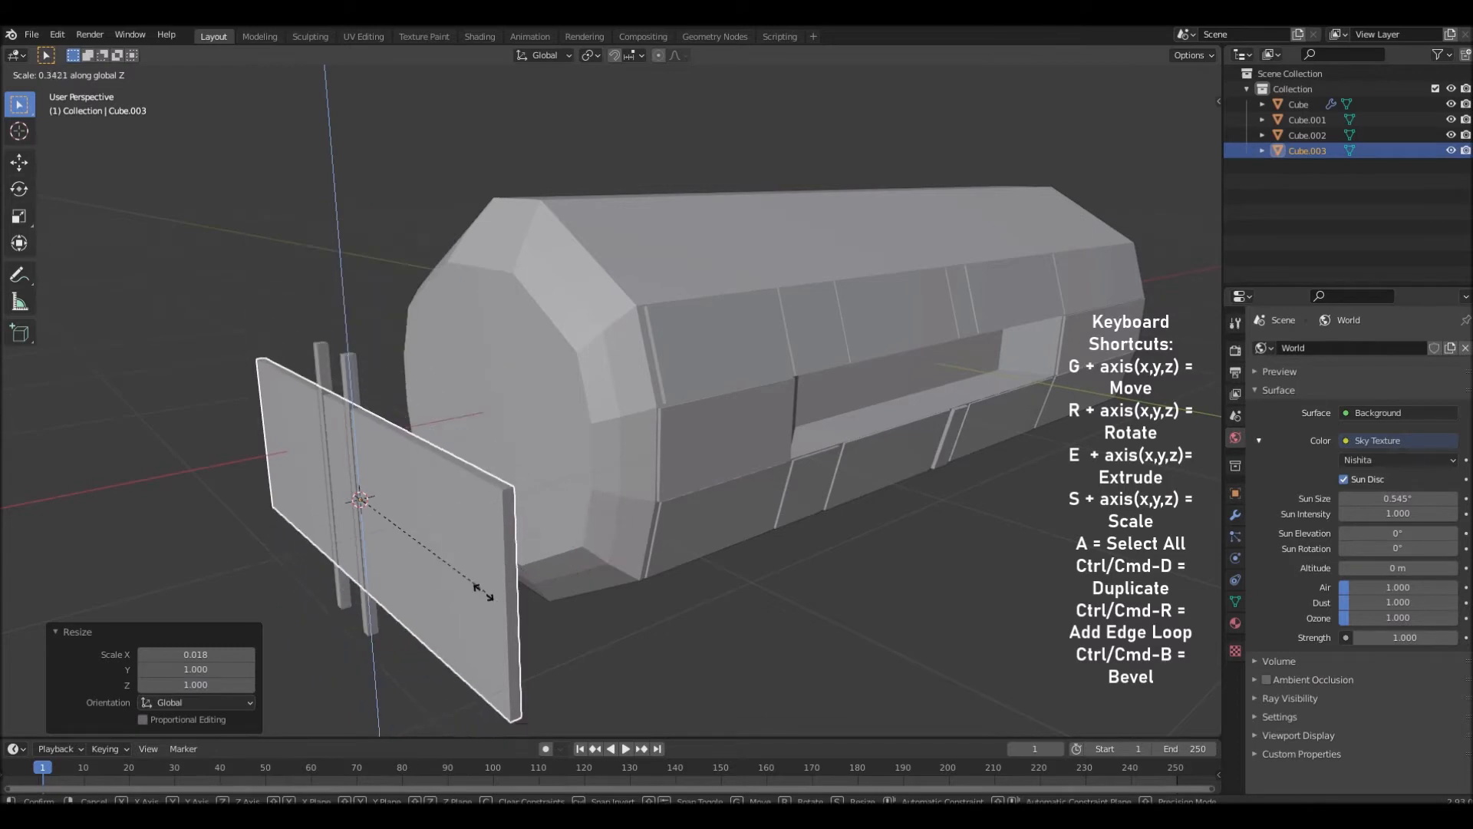
pyautogui.click(361, 500)
pyautogui.moveTo(360, 500); pyautogui.dragTo(625, 518, button='middle')
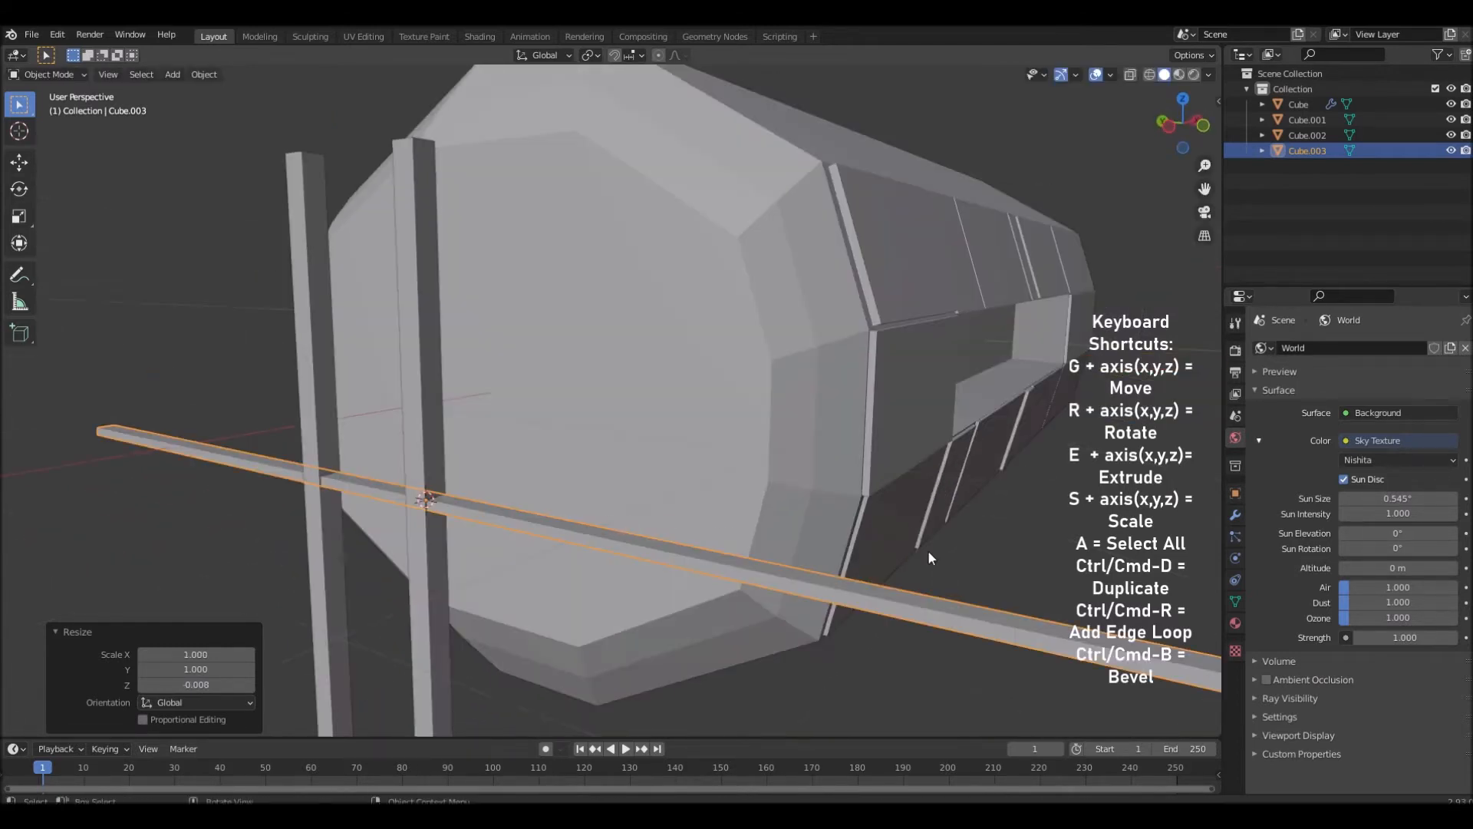
pyautogui.press('s')
pyautogui.press('y')
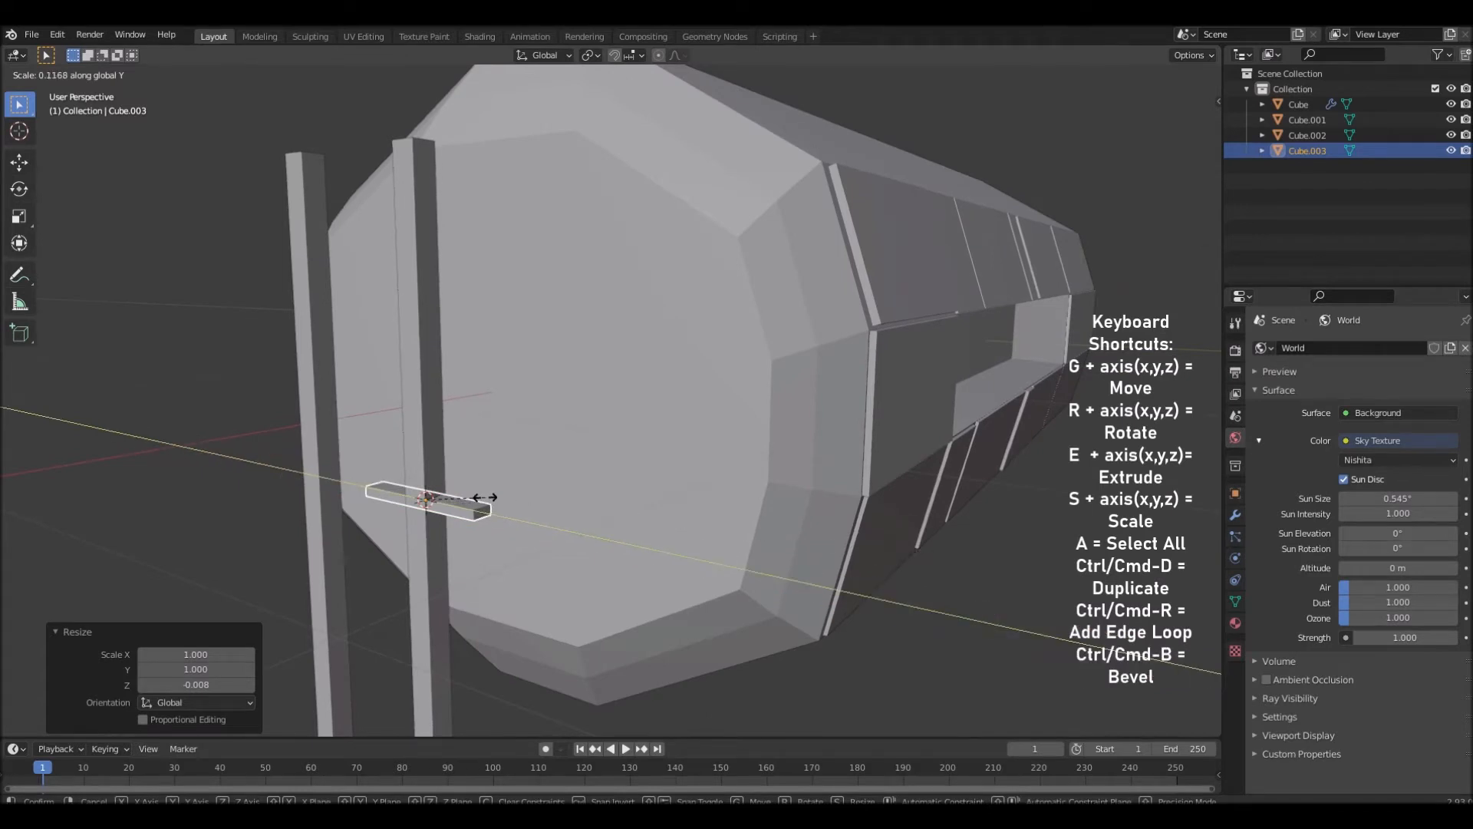
pyautogui.click(503, 507)
# In the Left view, fit the rung across the two vertical bars, scaling it to 0.802 along Y and shifting it along Y
pyautogui.moveTo(503, 507); pyautogui.dragTo(1212, 185, button='middle')
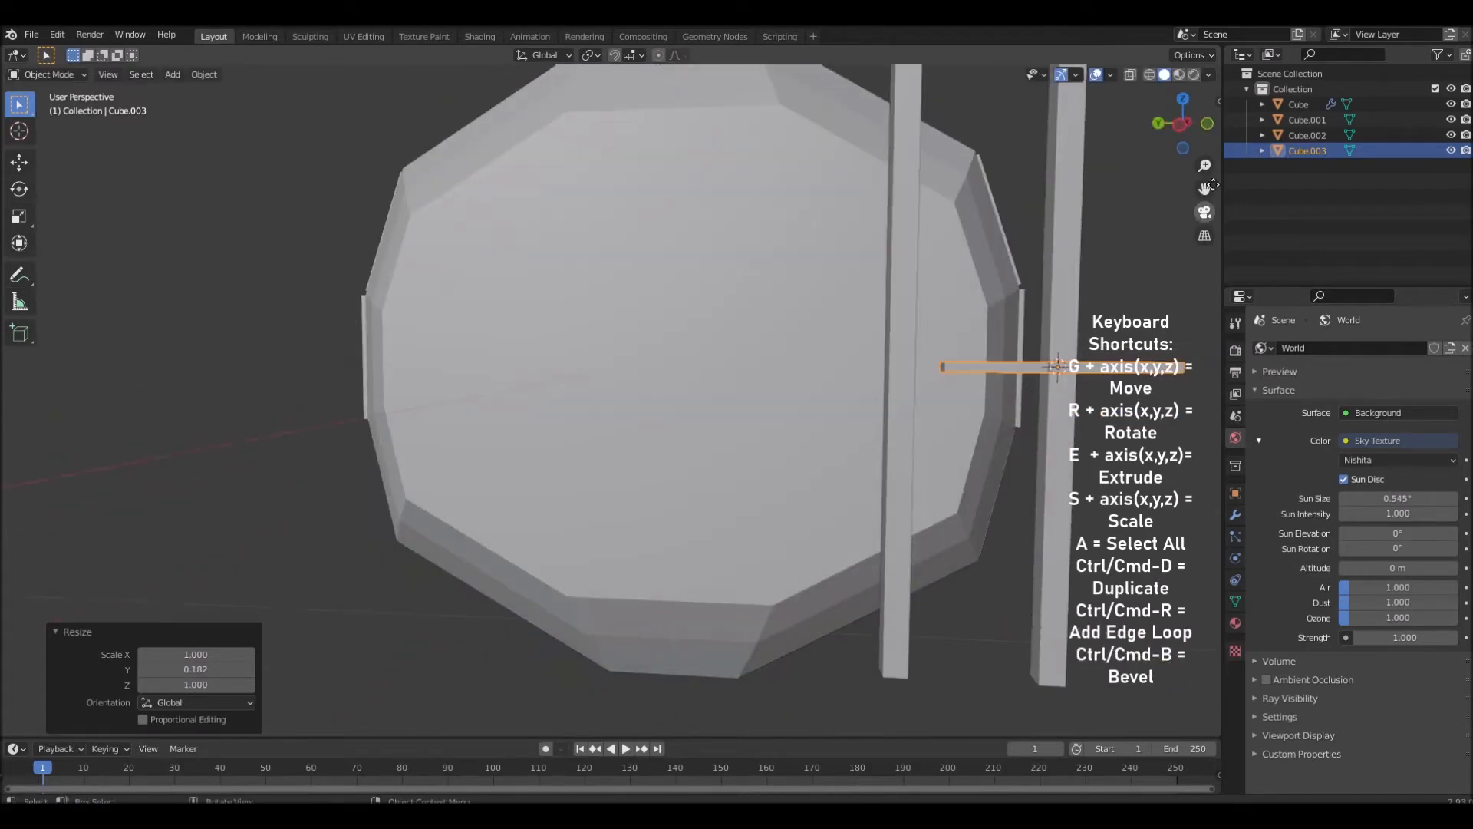
pyautogui.click(1186, 124)
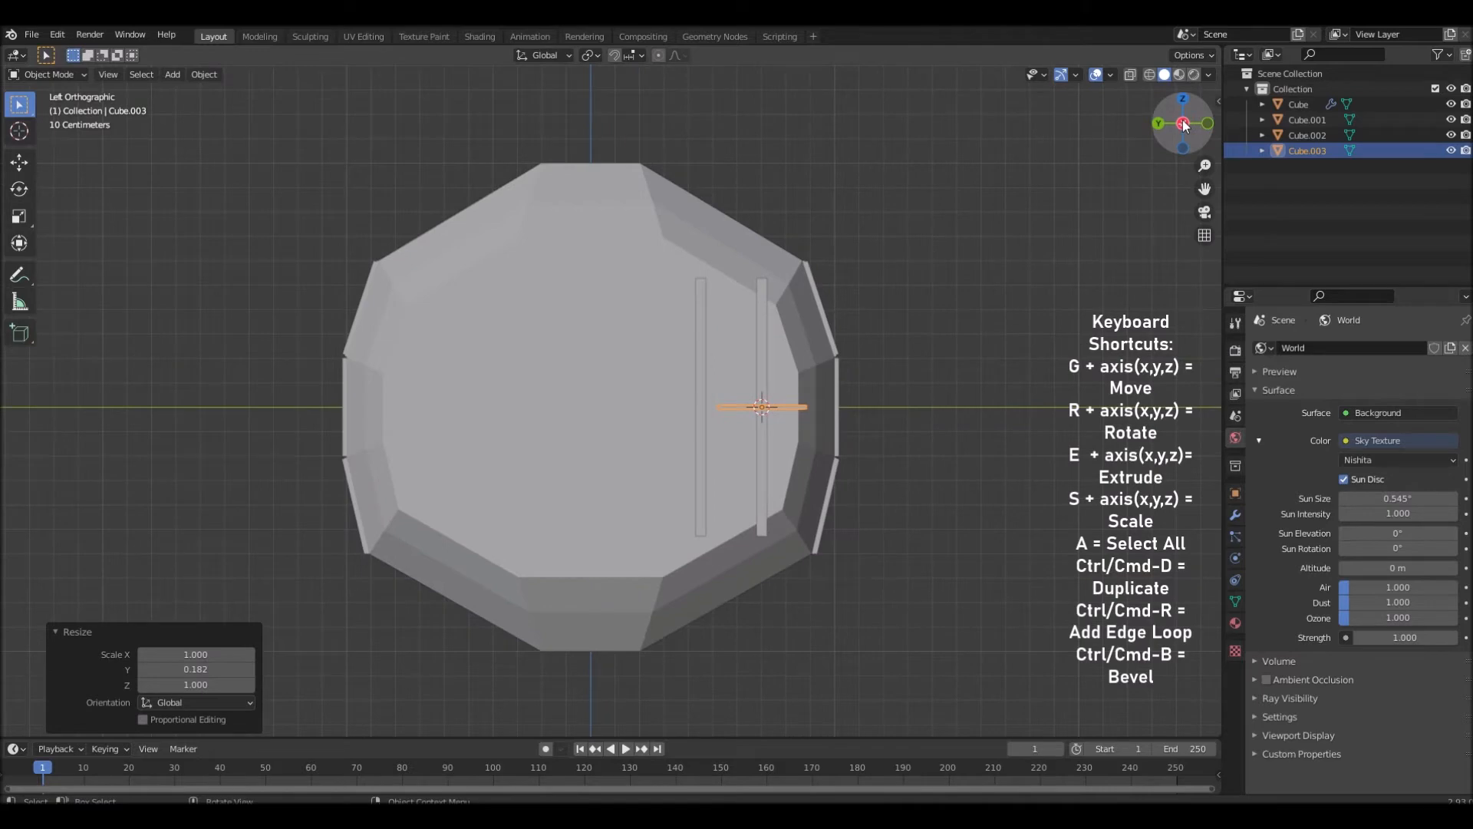
pyautogui.click(1183, 123)
pyautogui.click(1183, 123)
pyautogui.scroll(5, 1002, 544)
pyautogui.keyDown('shift'); pyautogui.moveTo(1002, 543); pyautogui.dragTo(854, 538, button='middle'); pyautogui.keyUp('shift')
pyautogui.press('g')
pyautogui.press('y')
pyautogui.click(1038, 457)
pyautogui.press('s')
pyautogui.press('y')
pyautogui.click(993, 463)
pyautogui.press('g')
pyautogui.press('y')
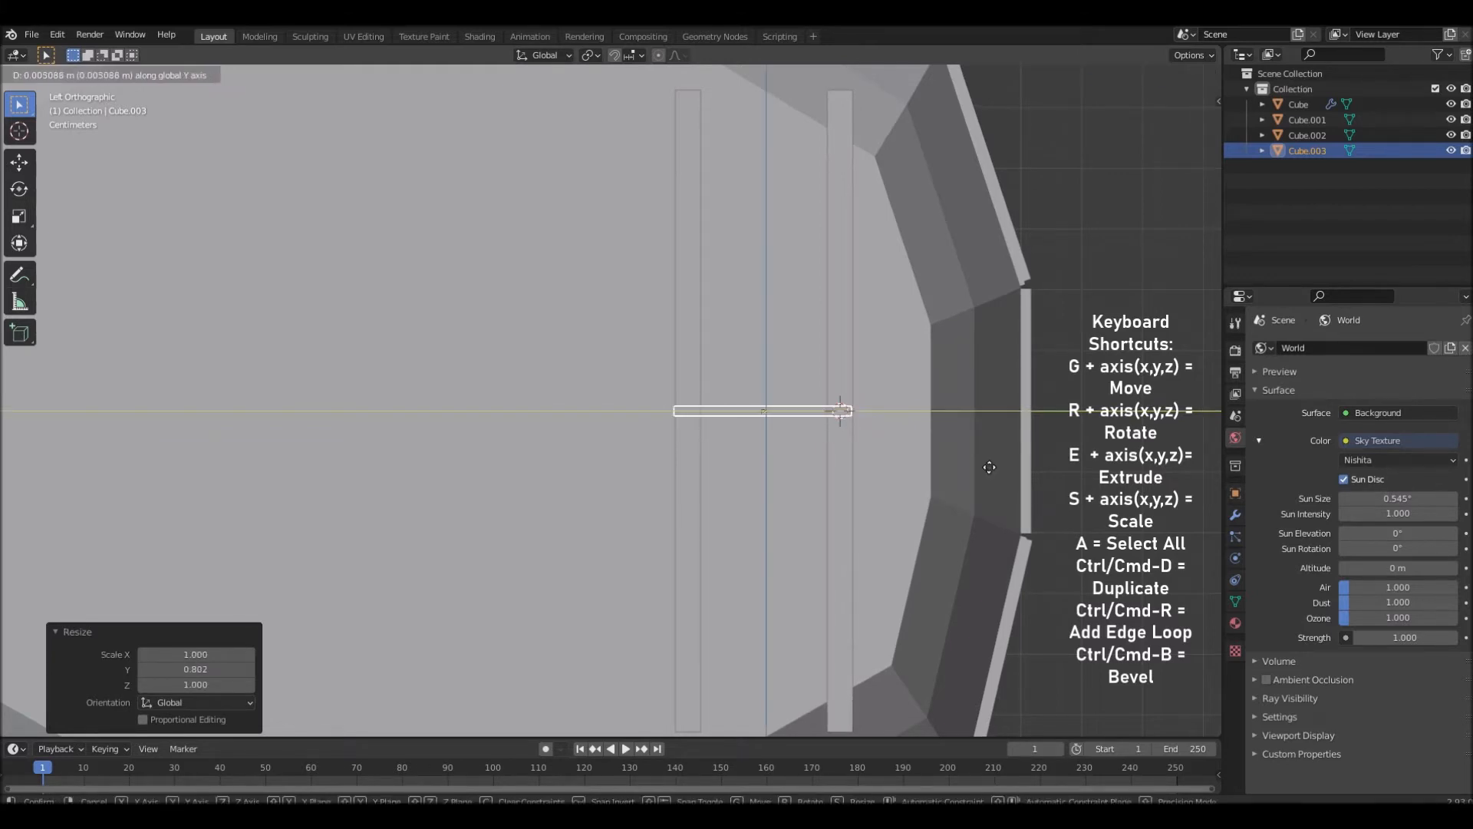
pyautogui.click(989, 466)
# Thicken the rung along Z by 1.105 and again by 1.234
pyautogui.moveTo(988, 466); pyautogui.dragTo(936, 390, button='middle')
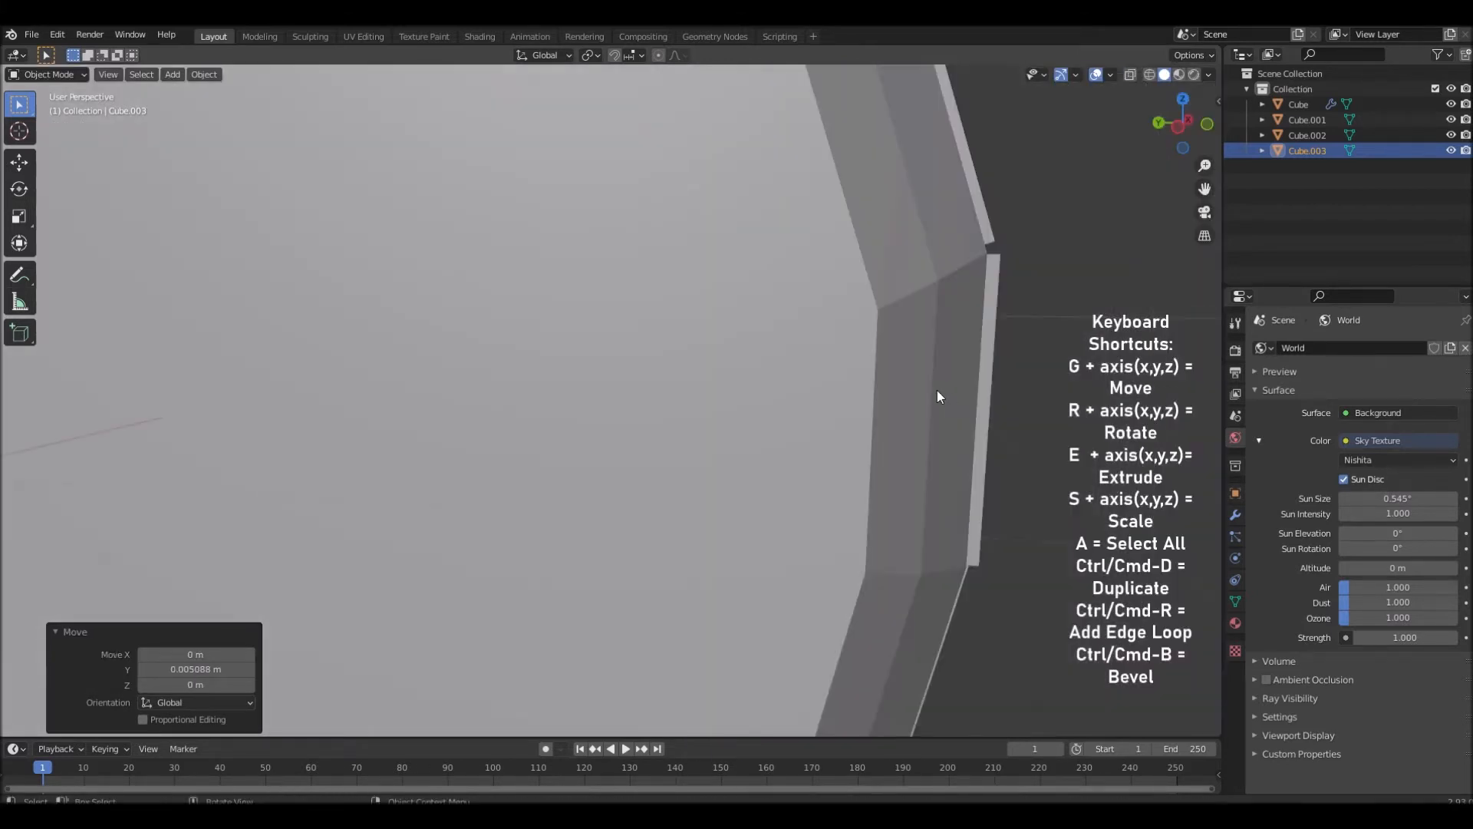
pyautogui.scroll(-6, 936, 390)
pyautogui.moveTo(770, 418); pyautogui.dragTo(789, 367, button='middle')
pyautogui.click(785, 367)
pyautogui.moveTo(964, 372); pyautogui.dragTo(940, 414, button='middle')
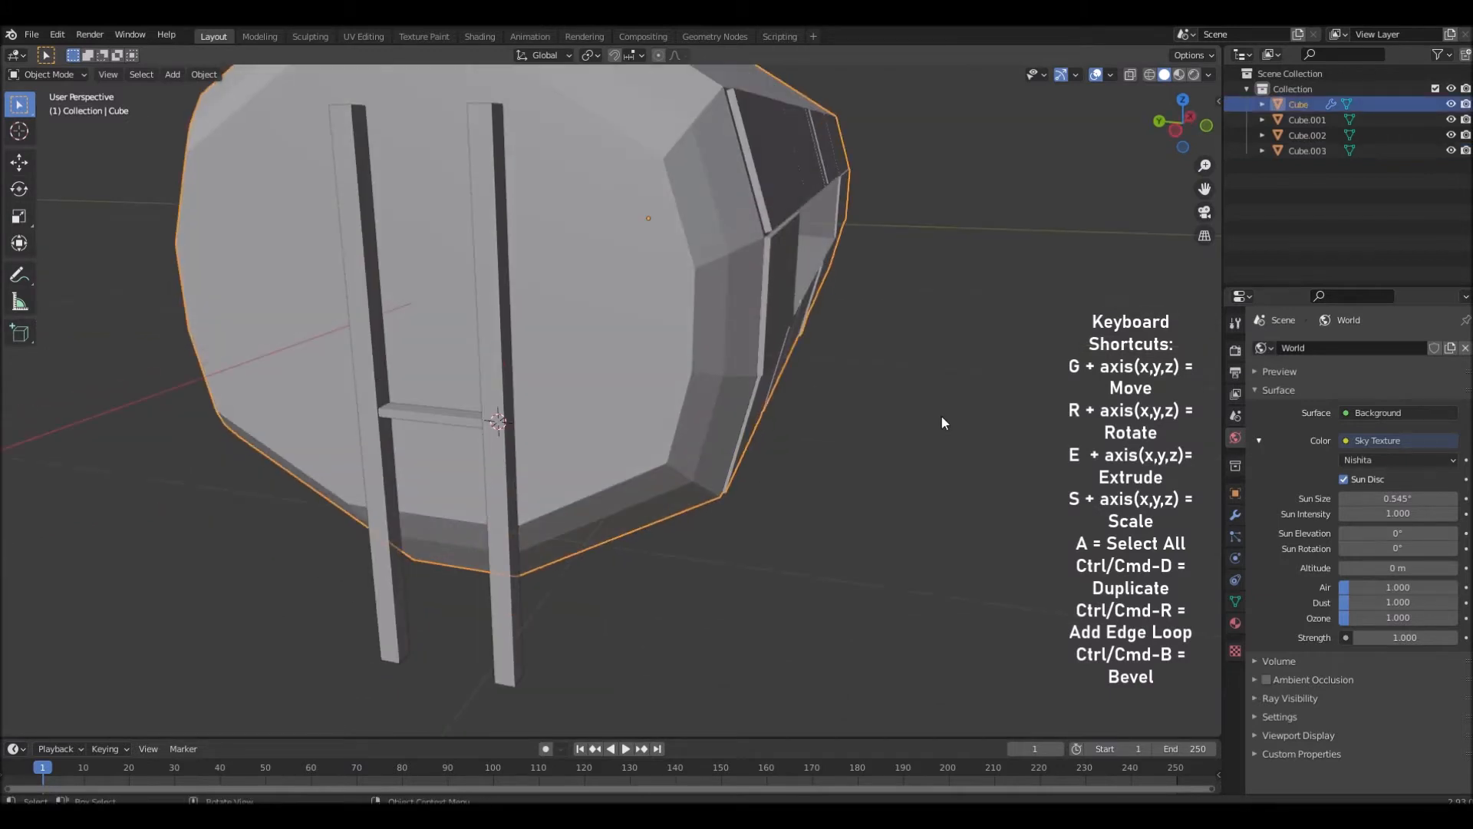
pyautogui.click(476, 422)
pyautogui.press('s')
pyautogui.press('y')
pyautogui.click(585, 445)
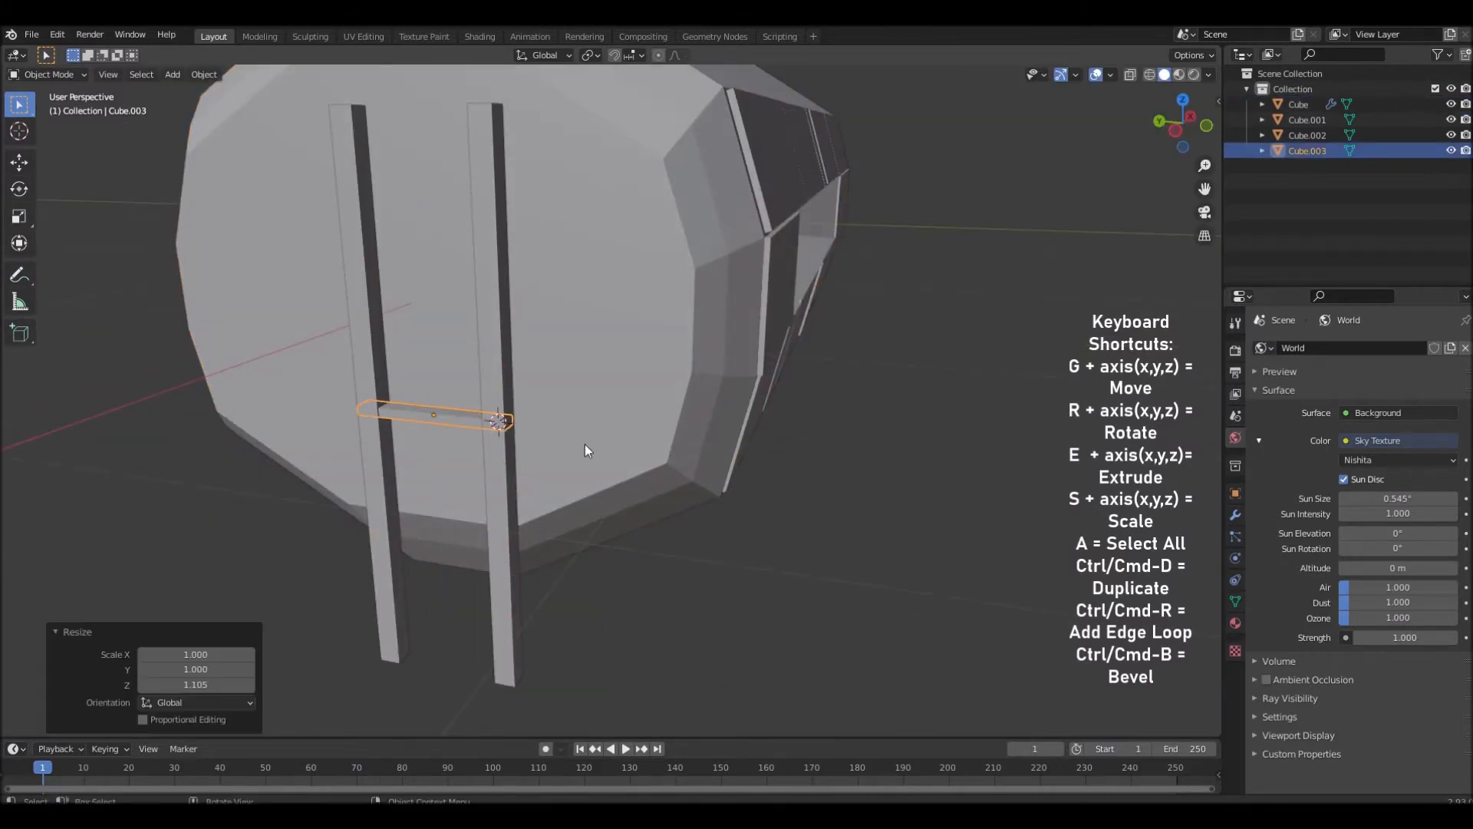
pyautogui.click(691, 507)
pyautogui.click(460, 414)
pyautogui.press('s')
pyautogui.press('z')
pyautogui.click(560, 447)
# Lower the rung about 0.46 m along Z to the foot of the bars and add an Array modifier to it
pyautogui.press('g')
pyautogui.press('z')
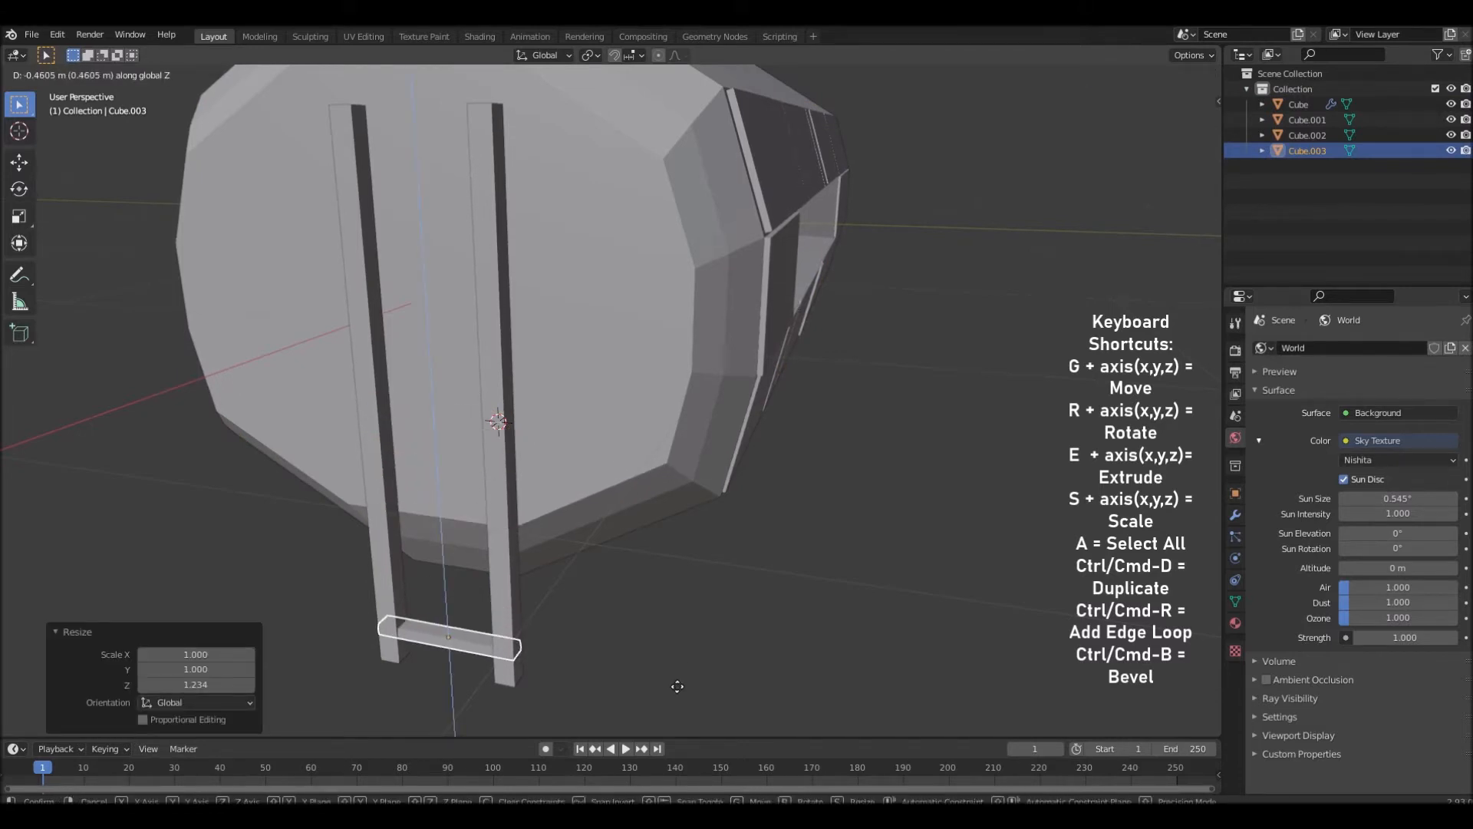
pyautogui.click(675, 675)
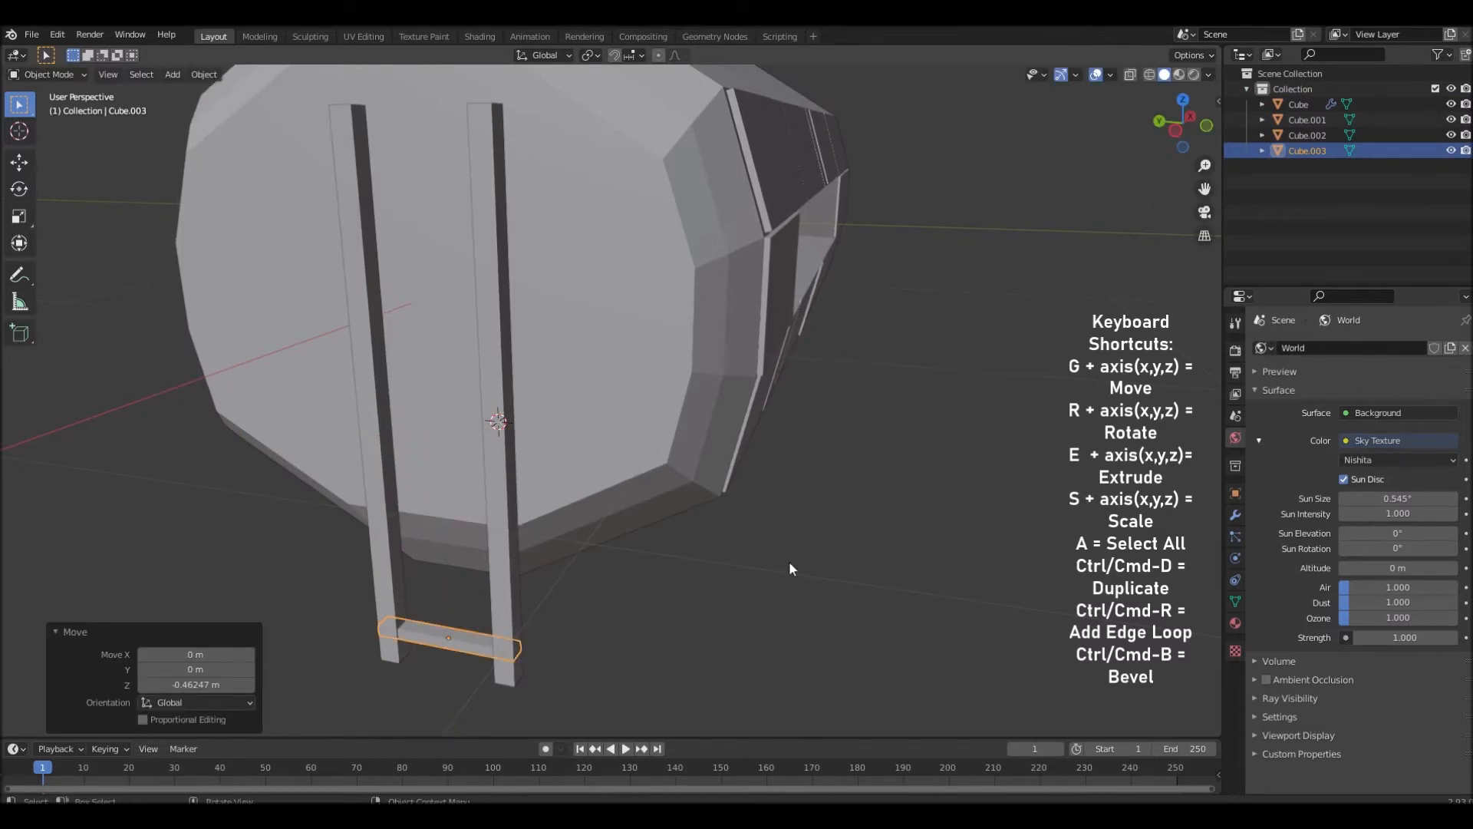
pyautogui.click(1235, 515)
pyautogui.click(1328, 352)
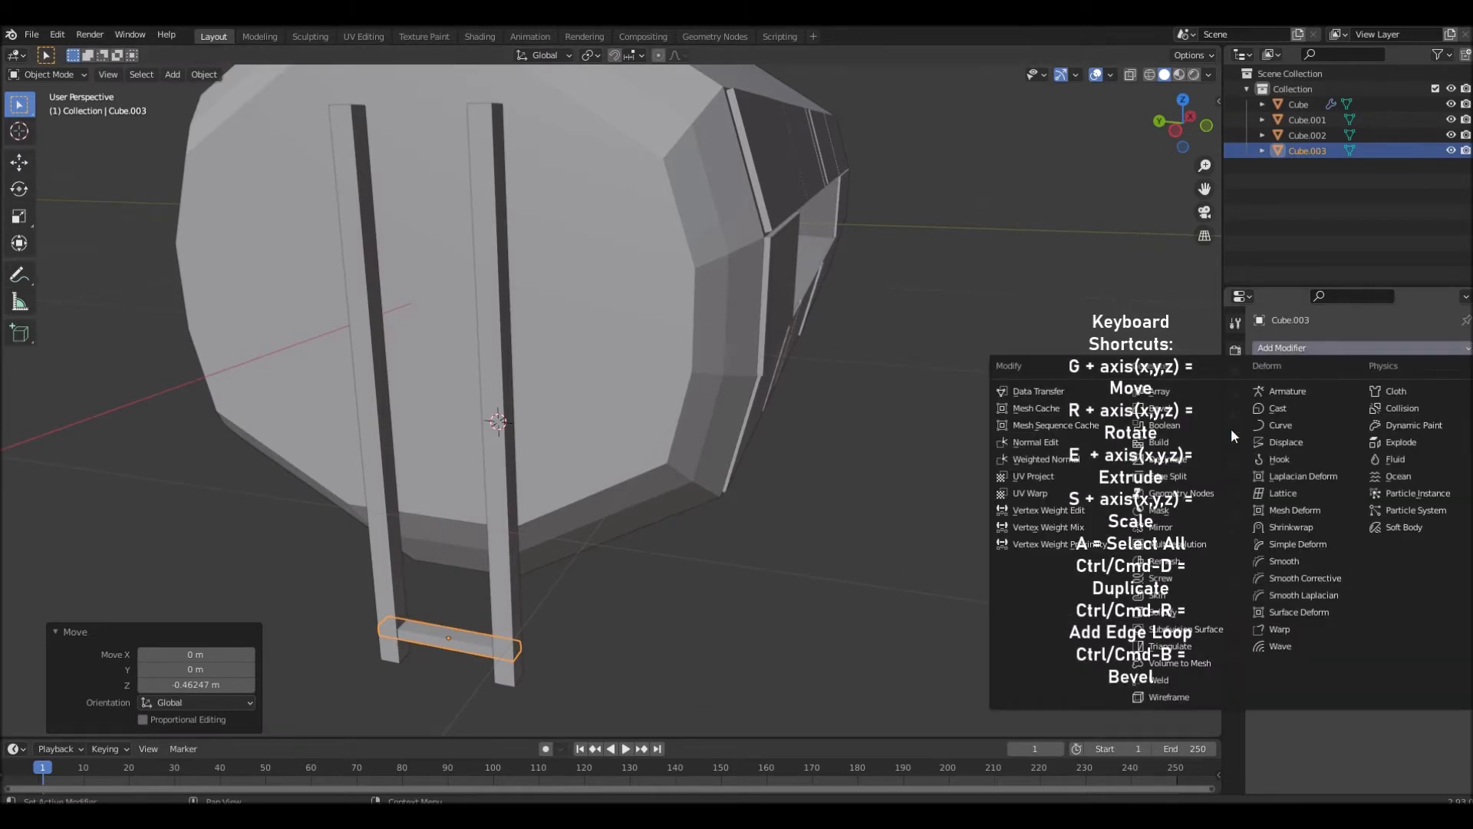
pyautogui.click(1188, 397)
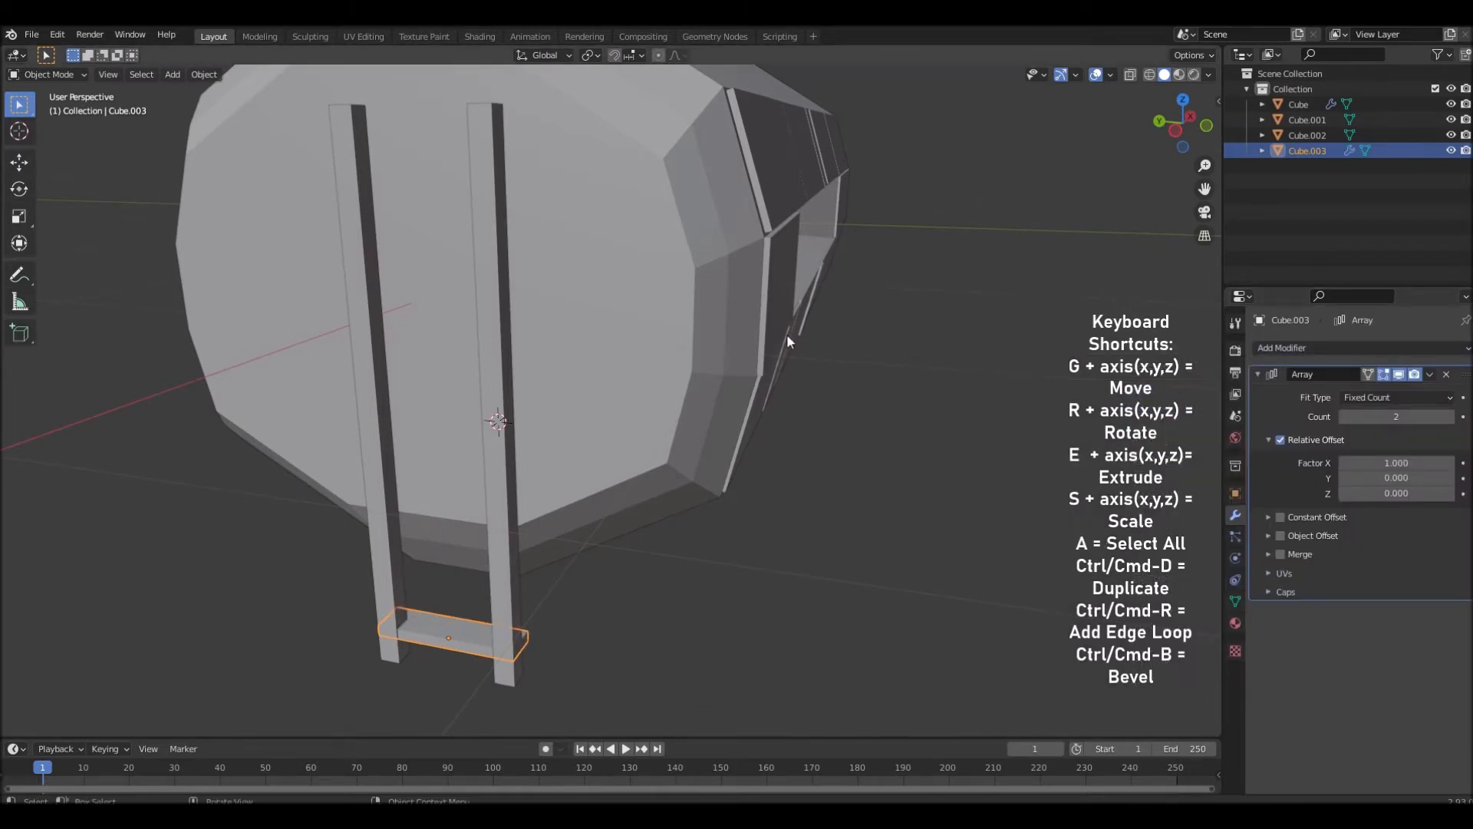
# Shift the rung about -0.018 m along X, then narrow and reposition it along X to line up with the bars' depth
pyautogui.moveTo(1017, 496); pyautogui.dragTo(962, 474, button='middle')
pyautogui.moveTo(594, 415)
pyautogui.mouseDown(button='middle')
pyautogui.moveTo(657, 410)
pyautogui.moveTo(611, 403)
pyautogui.mouseUp(button='middle')
pyautogui.press('g')
pyautogui.press('x')
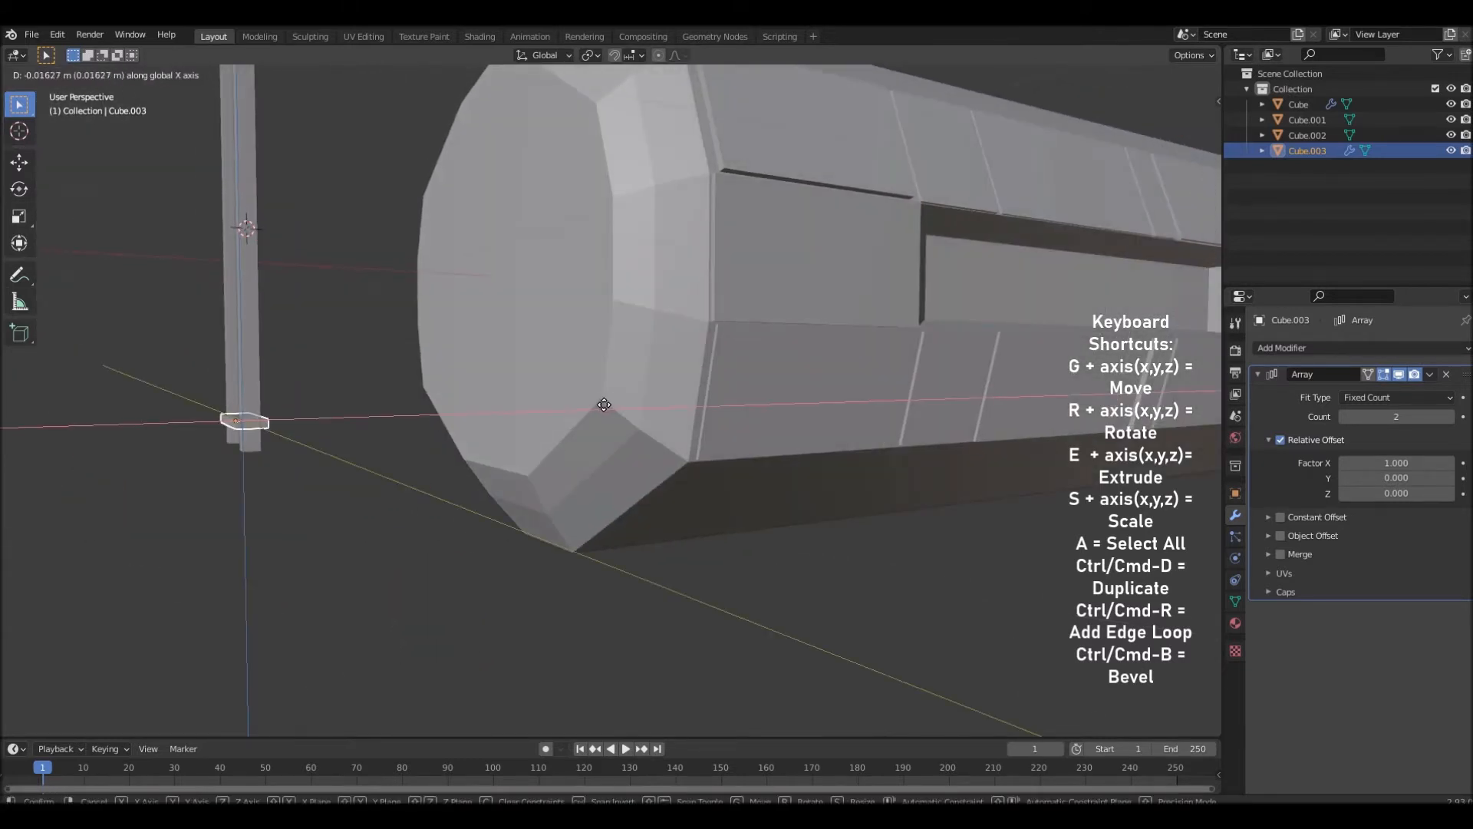
pyautogui.click(604, 404)
pyautogui.moveTo(607, 407); pyautogui.dragTo(697, 442, button='middle')
pyautogui.press('s')
pyautogui.press('x')
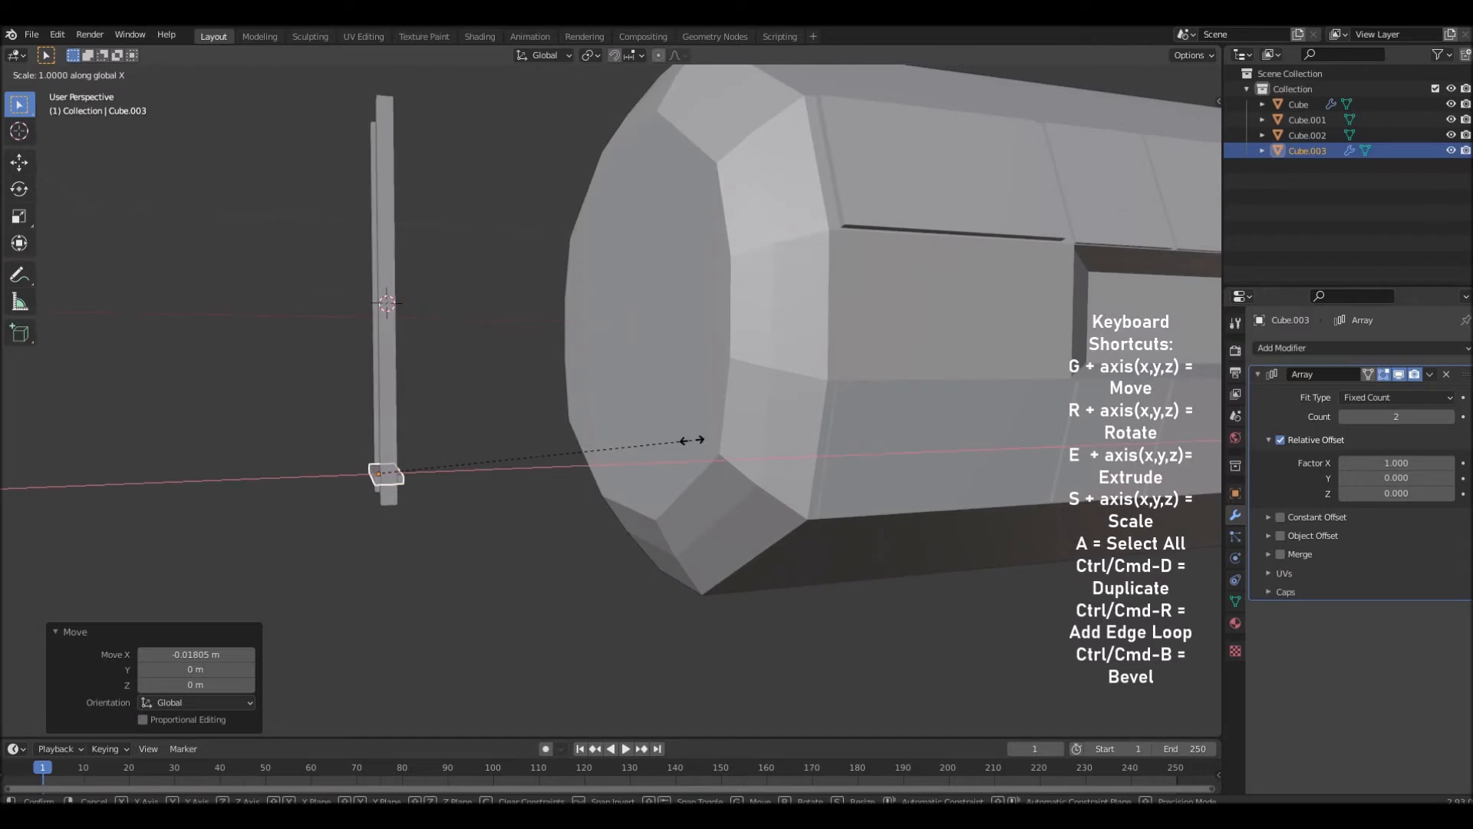
pyautogui.click(577, 458)
pyautogui.moveTo(573, 457); pyautogui.dragTo(767, 605, button='middle')
pyautogui.press('g')
pyautogui.press('x')
pyautogui.click(561, 452)
pyautogui.click(625, 614)
pyautogui.click(613, 589)
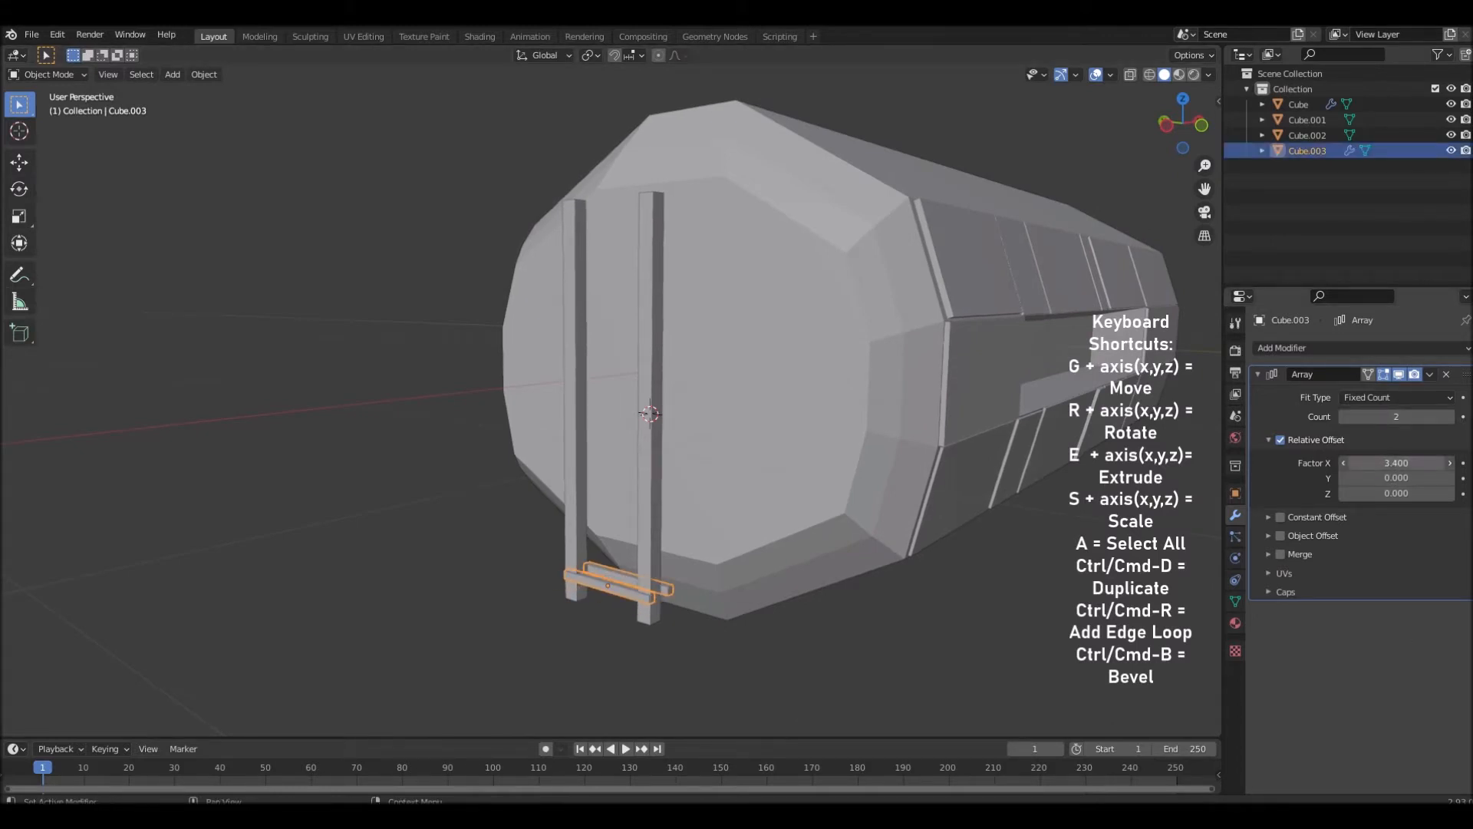
# Set the array's relative offset to 0 in X and -4.1 in Z so the rungs stack upward
pyautogui.moveTo(1396, 463); pyautogui.dragTo(1365, 463)
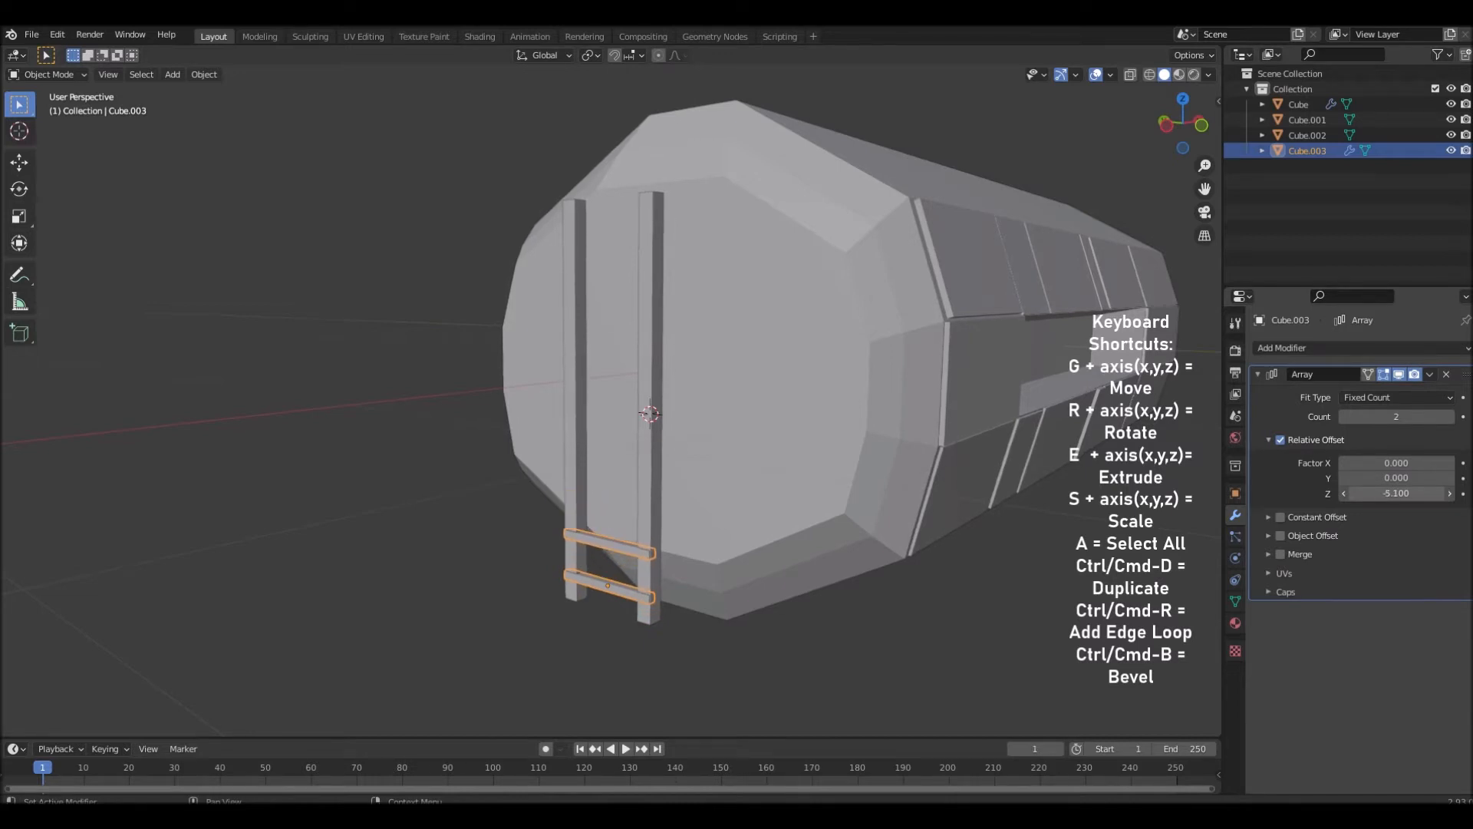
pyautogui.moveTo(728, 460); pyautogui.dragTo(675, 468, button='middle')
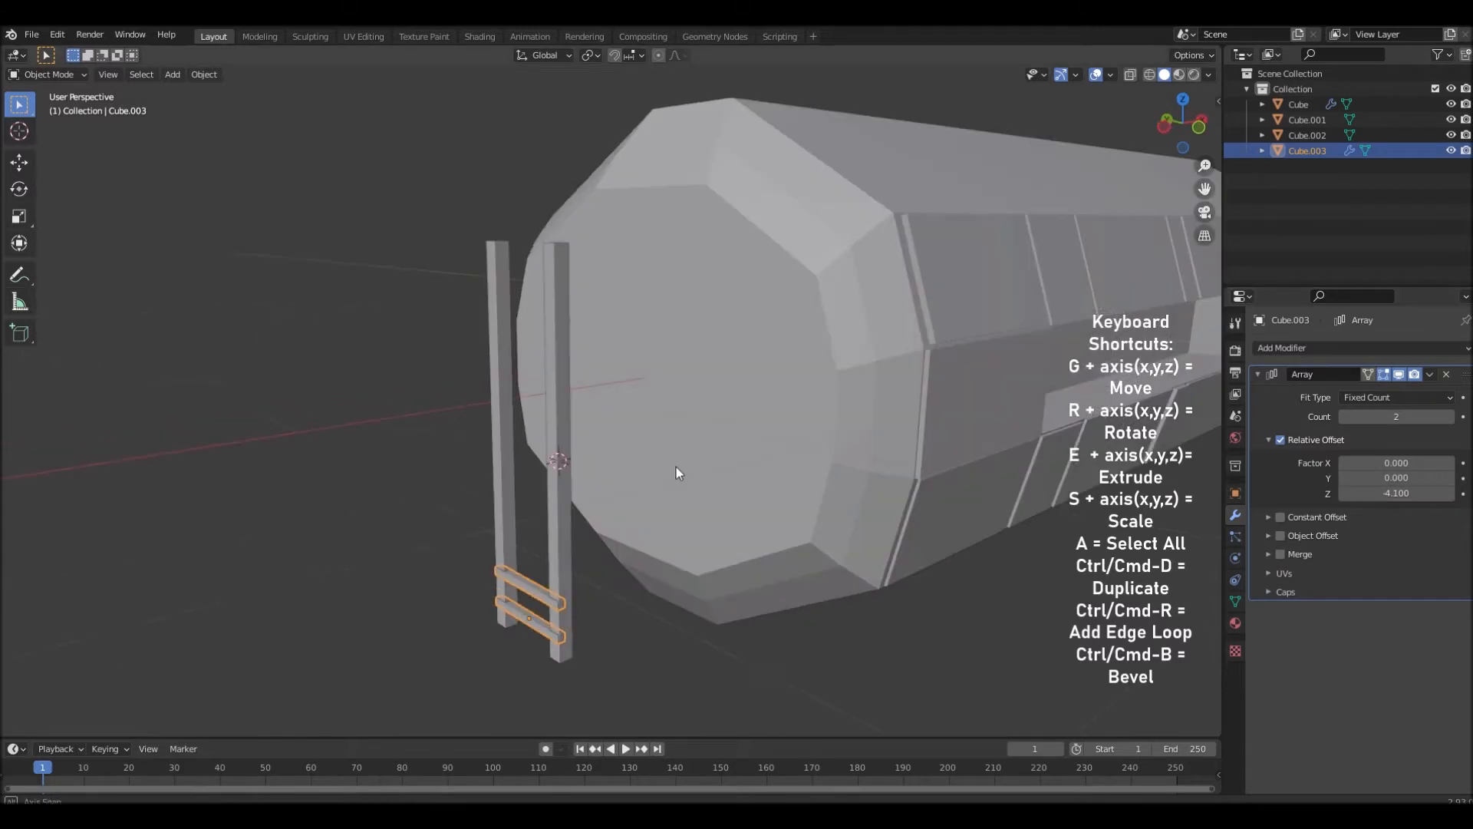
# Move the arrayed rungs about 0.015 m along X to seat them between the vertical bars
pyautogui.scroll(4, 652, 479)
pyautogui.keyDown('shift'); pyautogui.moveTo(537, 667); pyautogui.dragTo(583, 485, button='middle'); pyautogui.keyUp('shift')
pyautogui.press('g')
pyautogui.press('x')
pyautogui.press('z')
pyautogui.press('x')
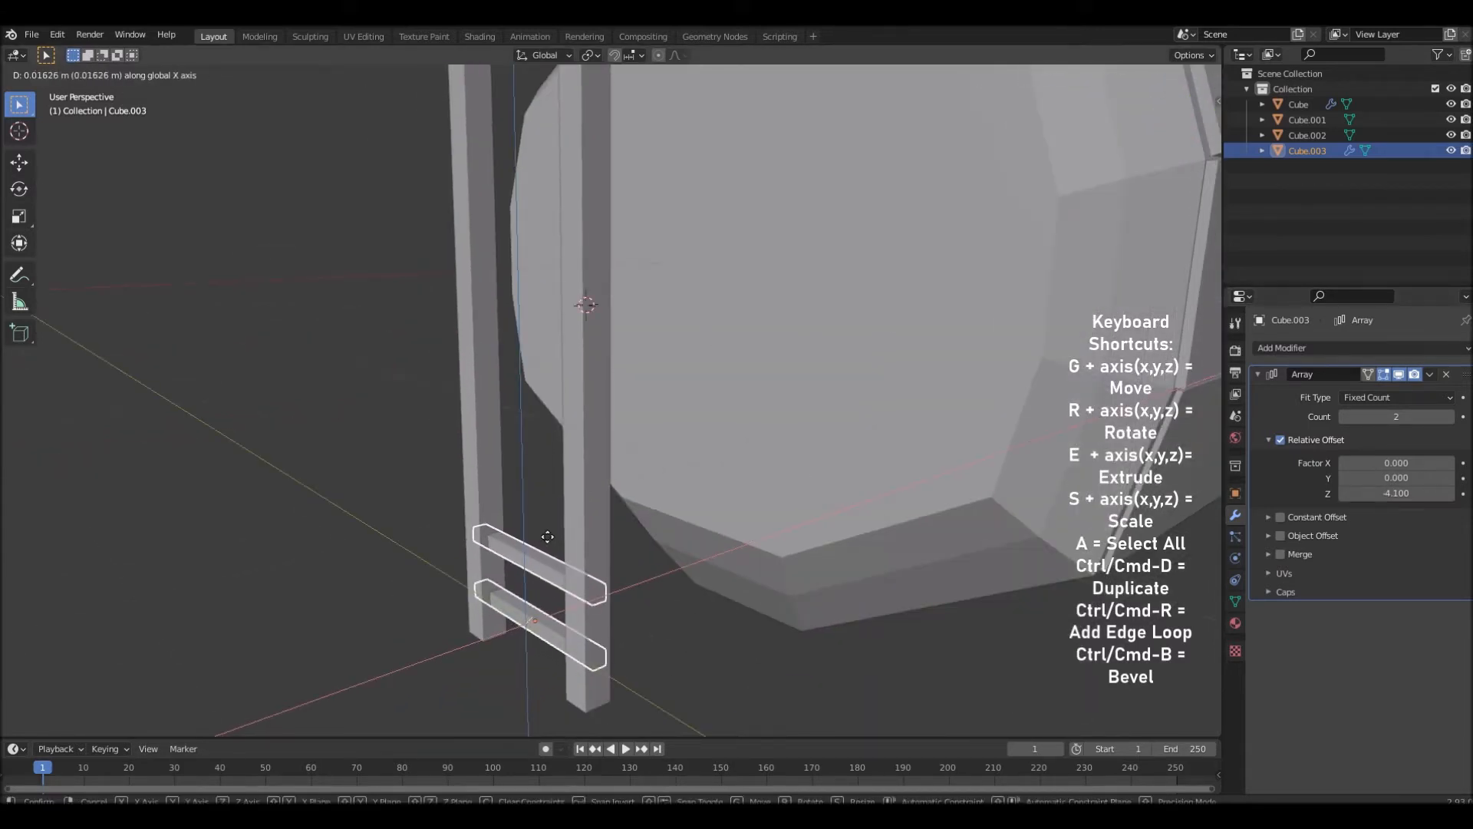
pyautogui.click(546, 537)
# Set the array's relative Z offset to -3.4 and raise its count to 13 to fill the height of the bars
pyautogui.scroll(-4, 794, 519)
pyautogui.moveTo(795, 520)
pyautogui.mouseDown(button='middle')
pyautogui.moveTo(803, 488)
pyautogui.moveTo(836, 473)
pyautogui.moveTo(807, 501)
pyautogui.moveTo(817, 519)
pyautogui.mouseUp(button='middle')
pyautogui.scroll(2, 816, 519)
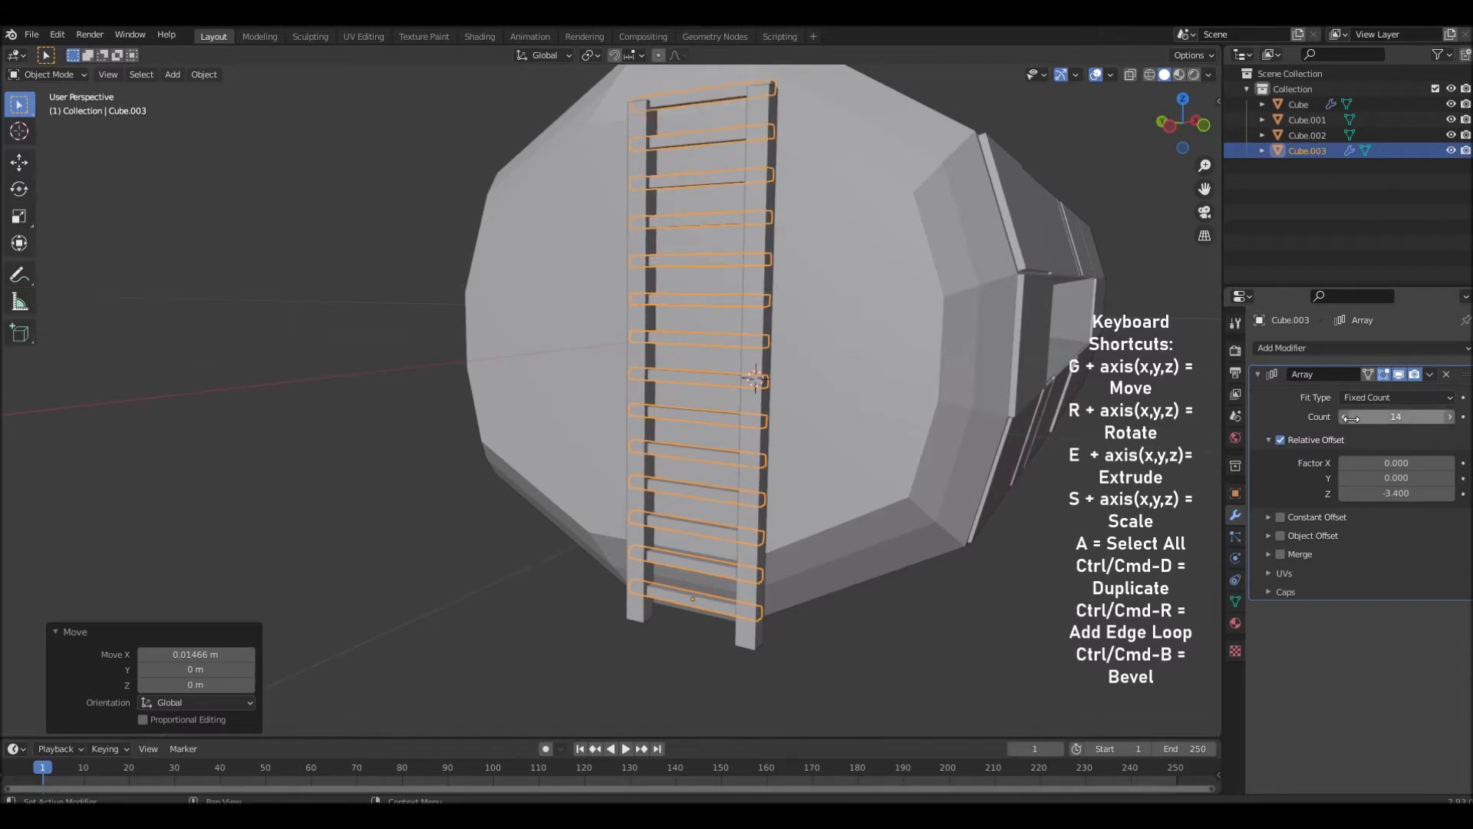
pyautogui.moveTo(683, 319)
pyautogui.mouseDown(button='middle')
pyautogui.moveTo(820, 251)
pyautogui.moveTo(698, 315)
pyautogui.mouseUp(button='middle')
pyautogui.click(1014, 381)
pyautogui.moveTo(1015, 380); pyautogui.dragTo(637, 459, button='middle')
pyautogui.click(580, 475)
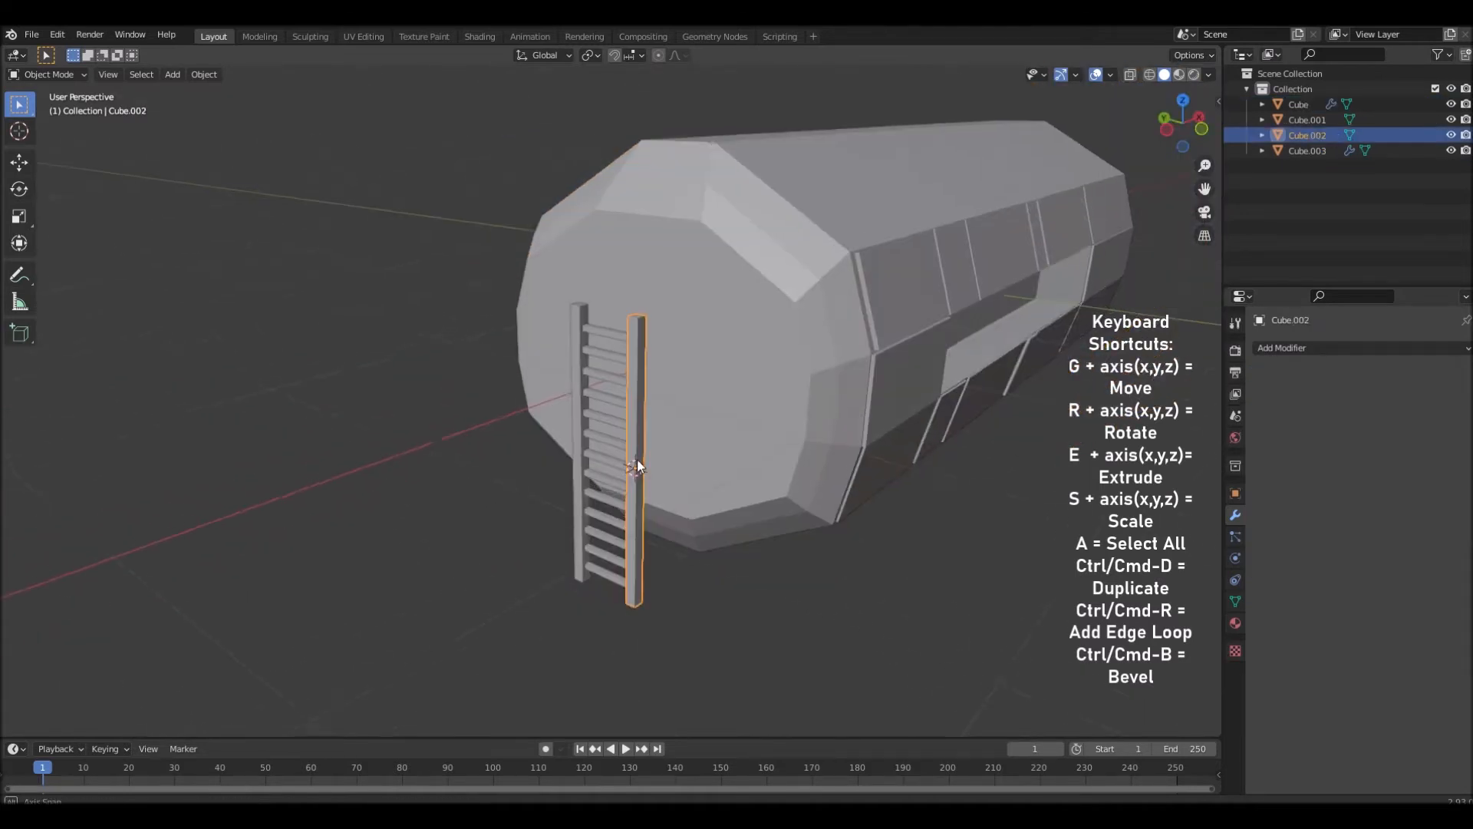
pyautogui.keyDown('shift'); pyautogui.click(591, 452); pyautogui.keyUp('shift')
pyautogui.keyDown('shift'); pyautogui.click(577, 459); pyautogui.keyUp('shift')
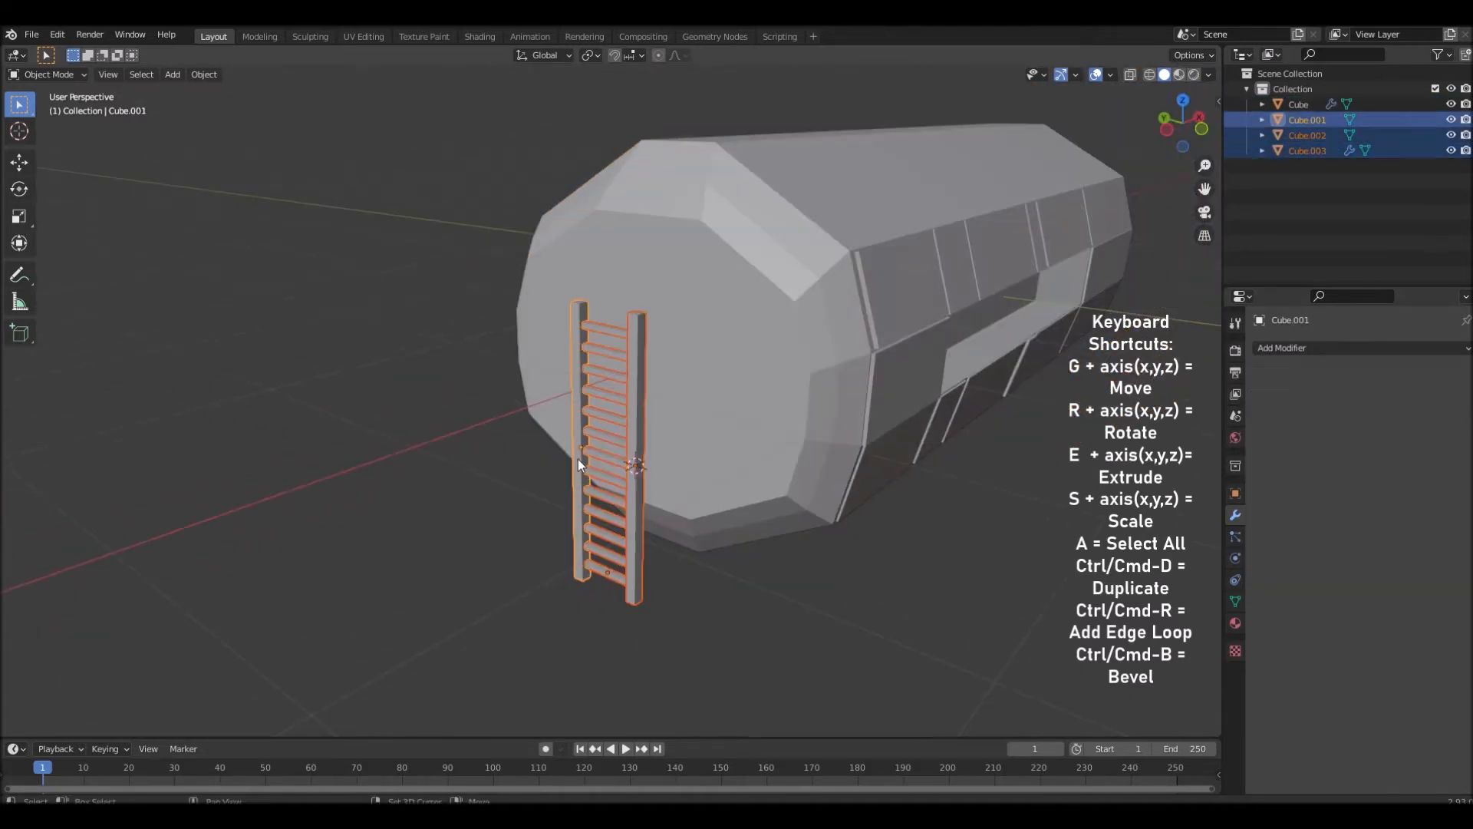
# Apply the rungs' Array modifier and join the rungs with both vertical bars into one ladder object
pyautogui.click(604, 503)
pyautogui.click(1429, 375)
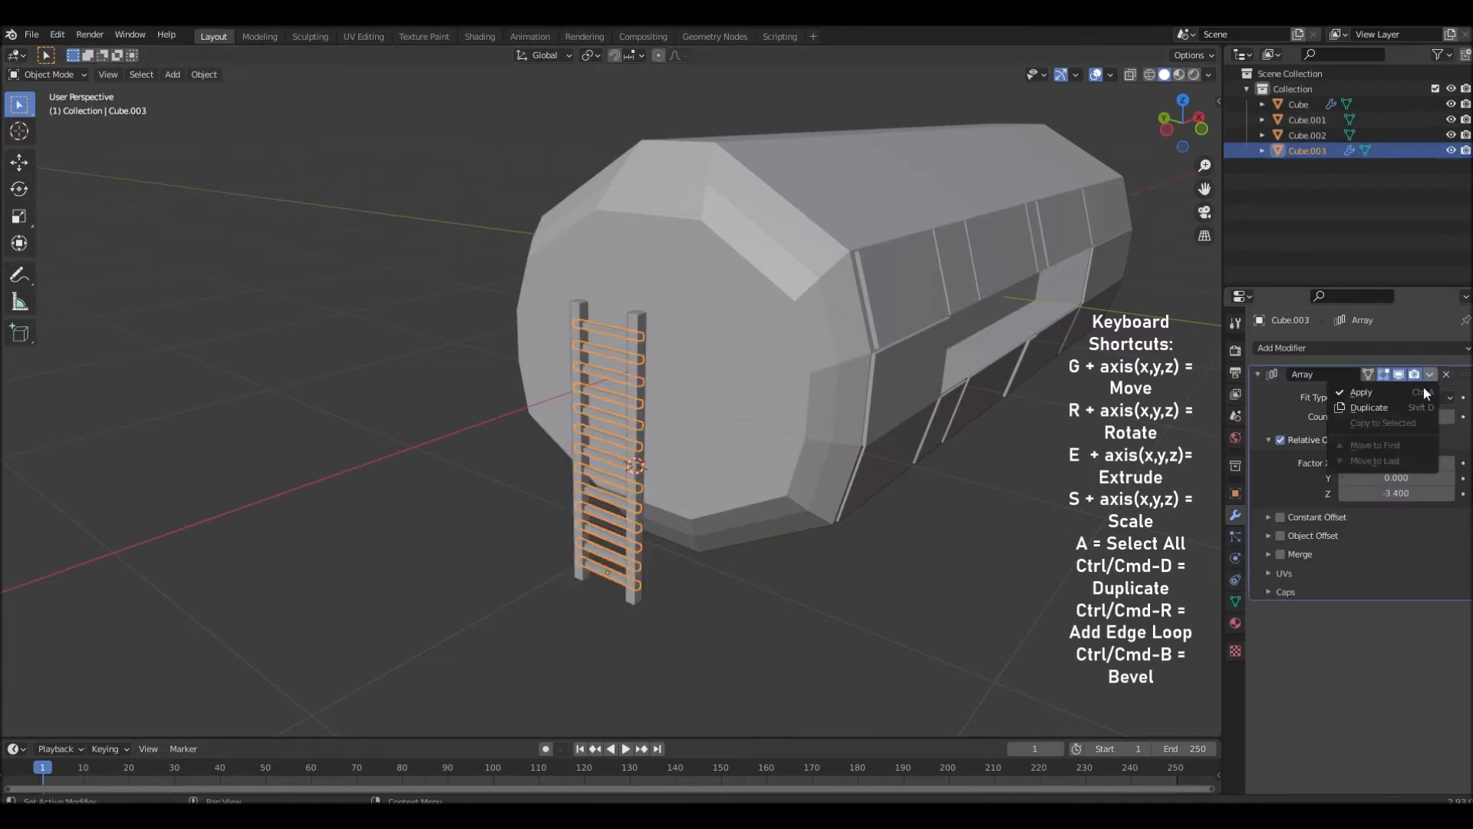
pyautogui.click(1420, 389)
pyautogui.keyDown('shift'); pyautogui.click(635, 582); pyautogui.keyUp('shift')
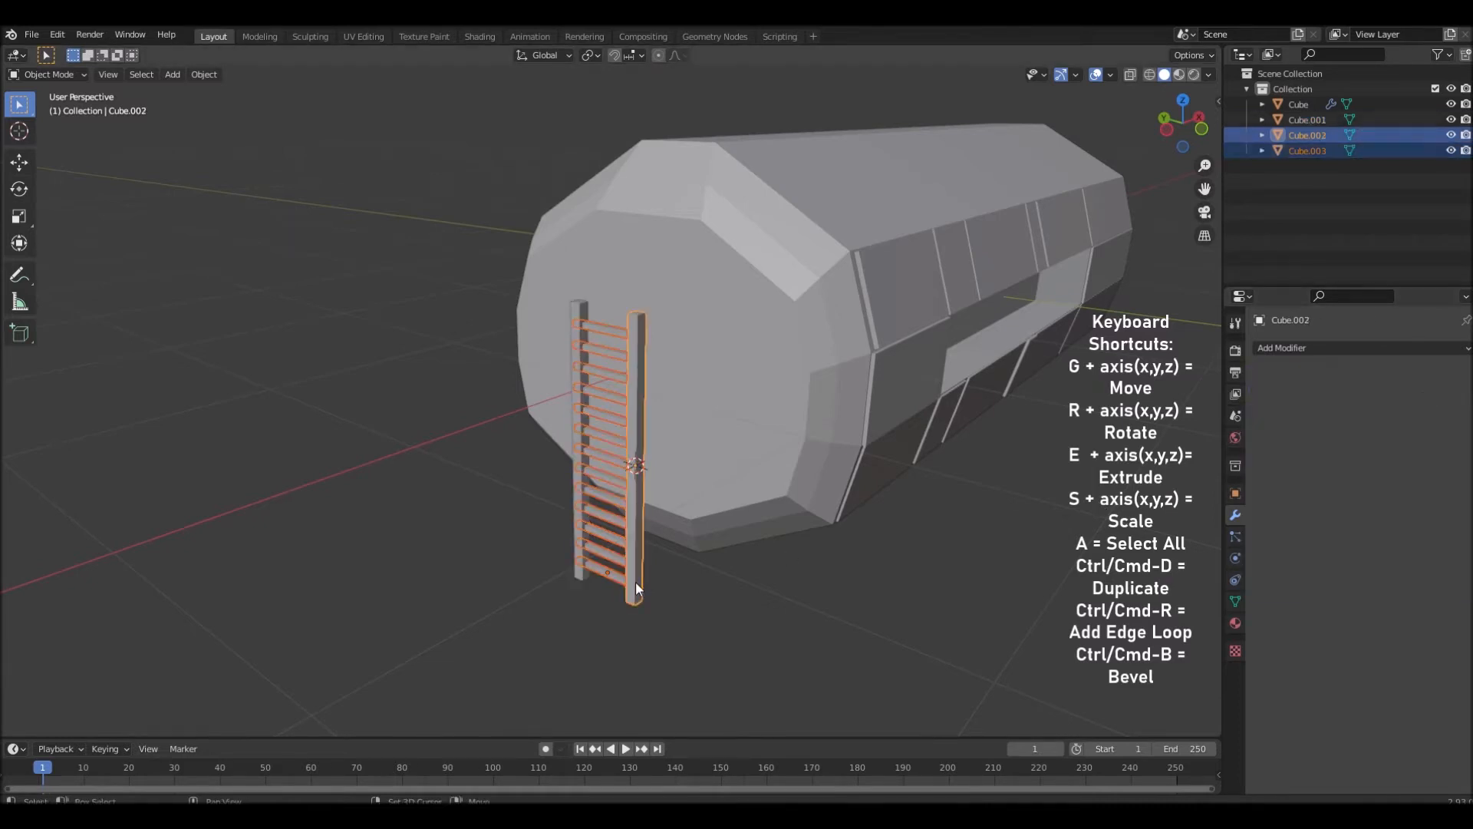
pyautogui.keyDown('shift'); pyautogui.click(575, 565); pyautogui.keyUp('shift')
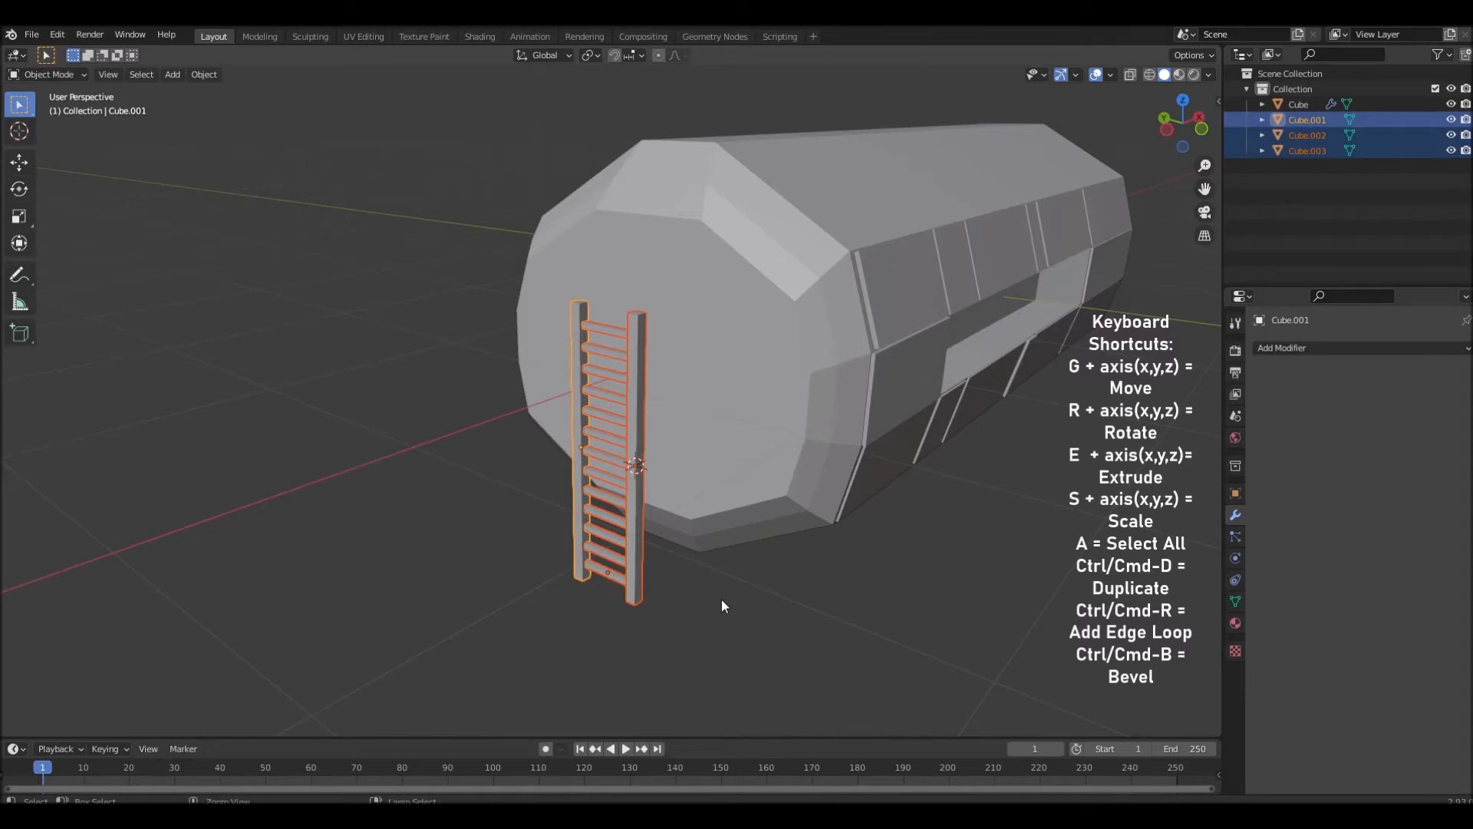
pyautogui.hotkey('ctrl', 'j')
# Move the ladder about 0.91 m along X up against the end face of the body
pyautogui.moveTo(934, 508); pyautogui.dragTo(887, 541, button='middle')
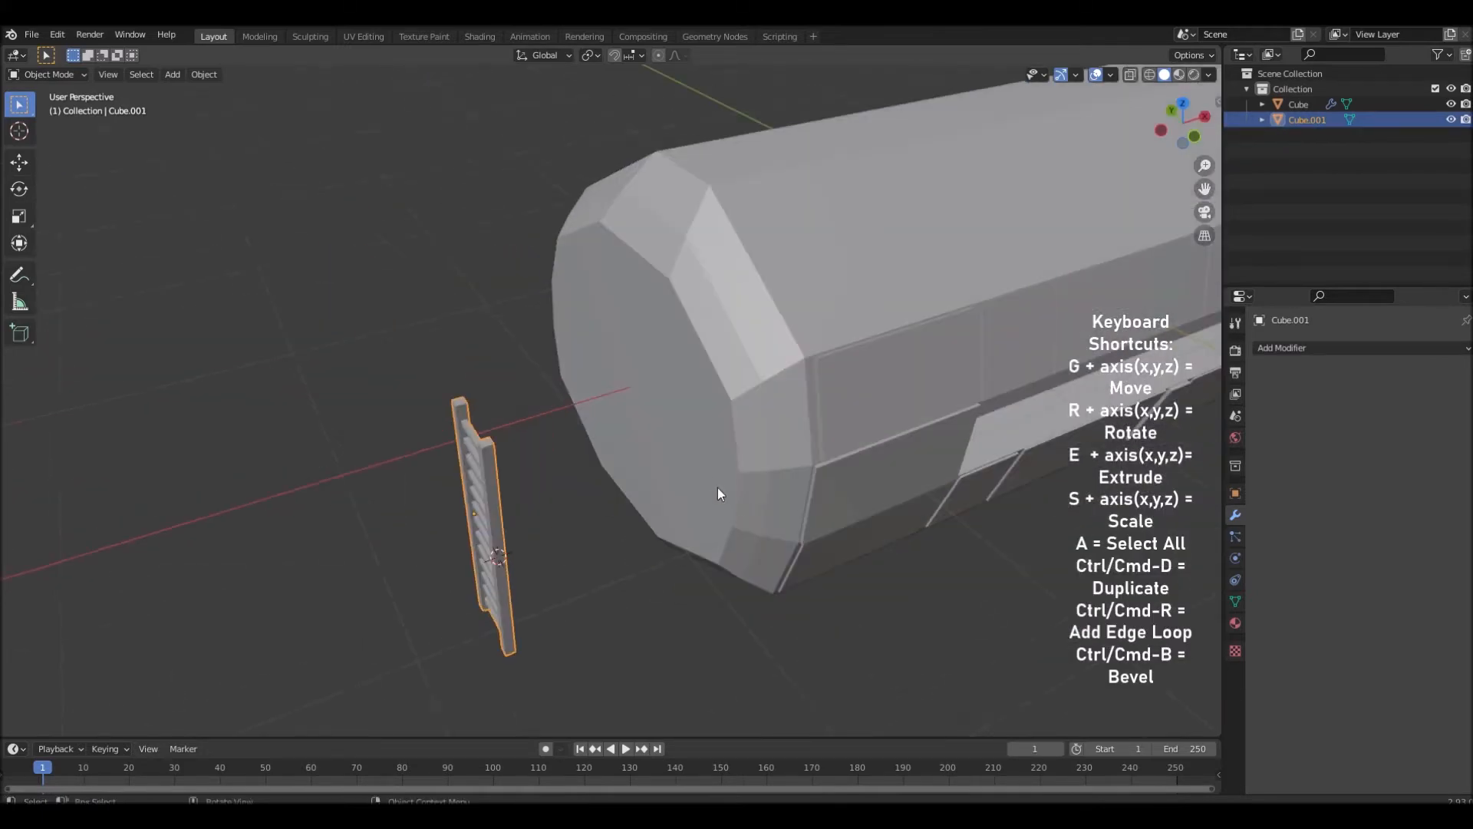
pyautogui.press('g')
pyautogui.press('x')
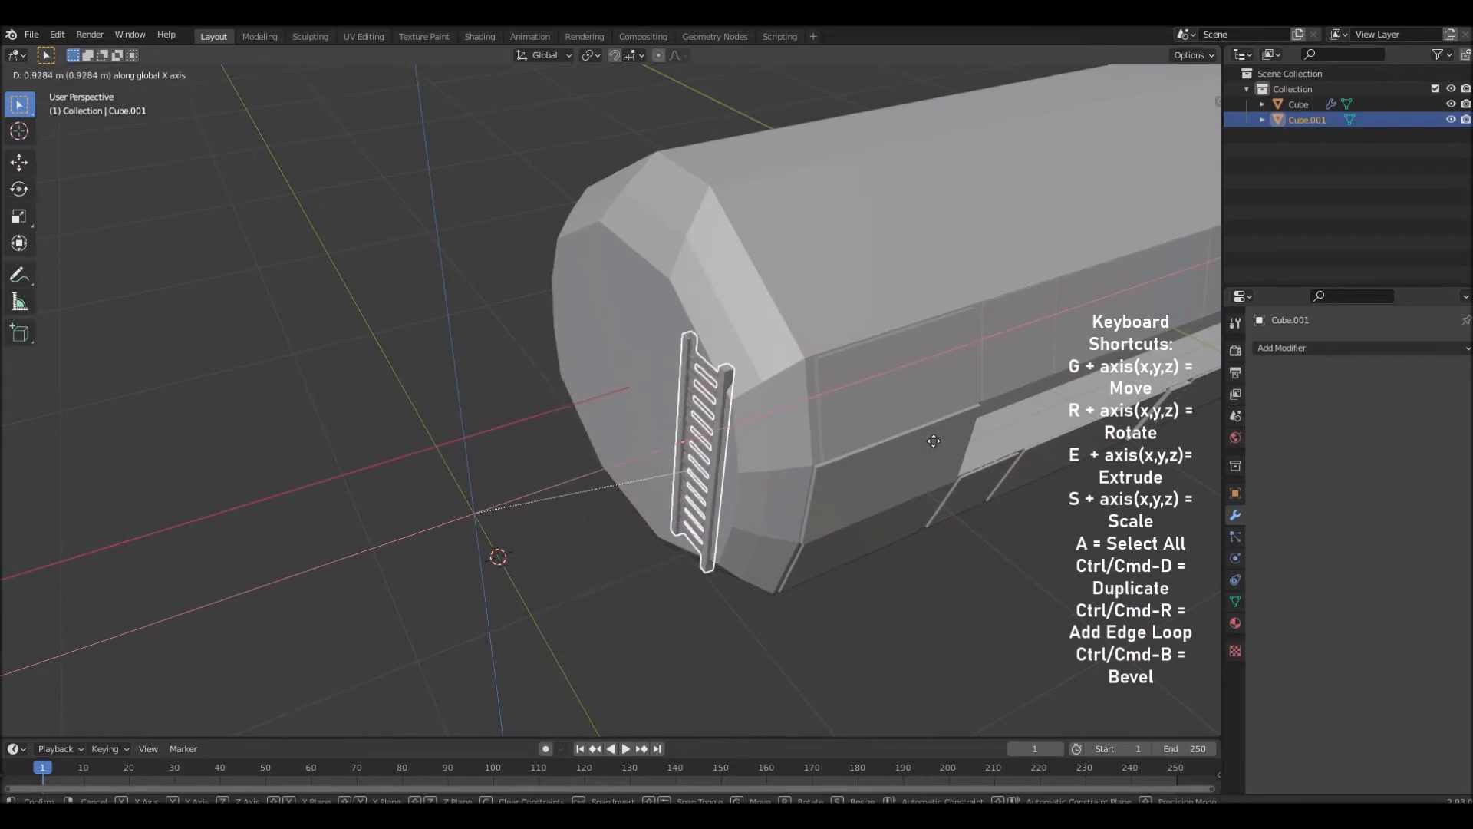
pyautogui.click(927, 436)
# In the Left view, duplicate the ladder and offset the copy about 1.13 m along Y to the opposite side of the end face
pyautogui.moveTo(928, 436); pyautogui.dragTo(1105, 192, button='middle')
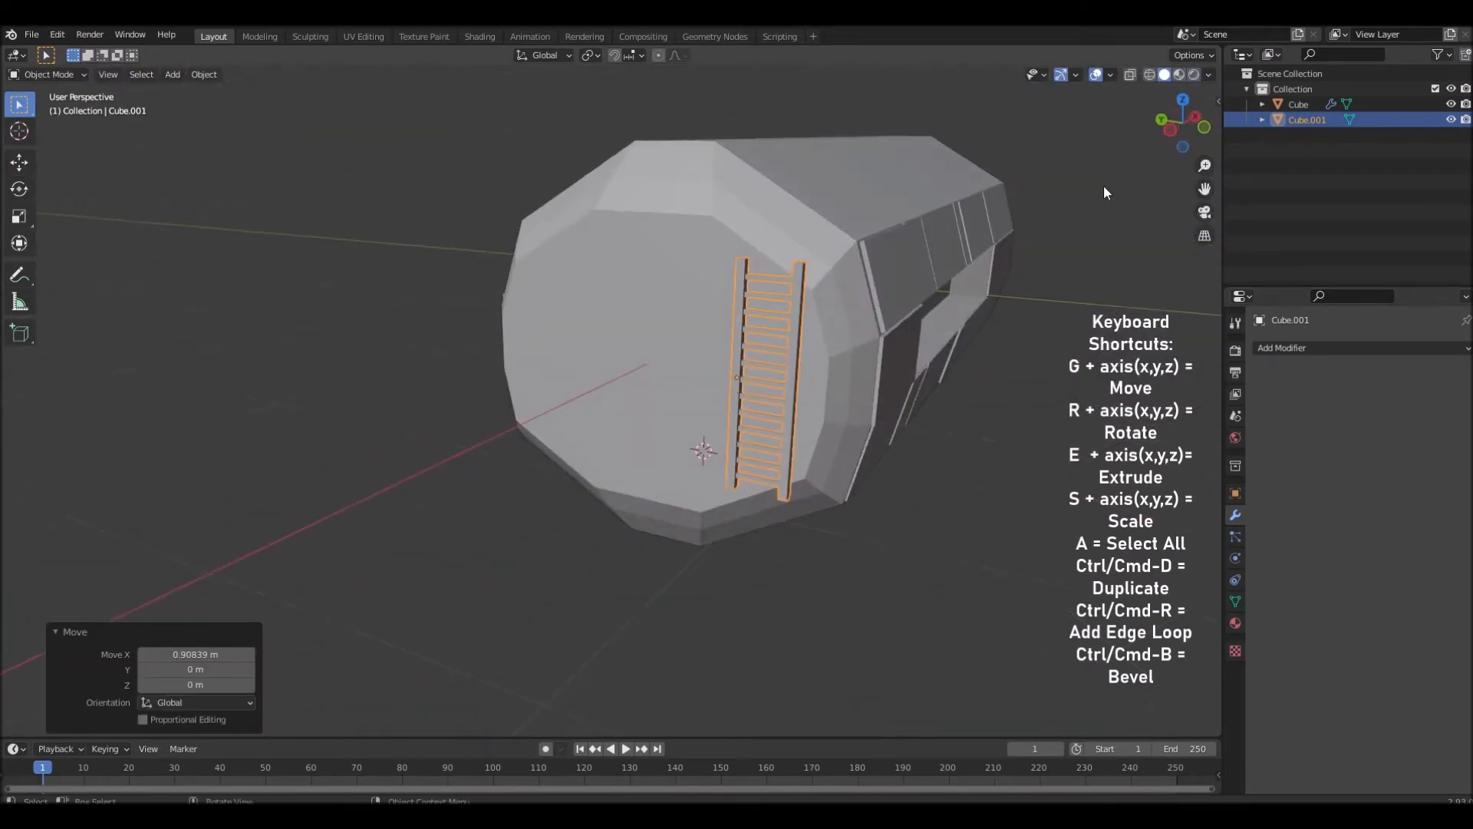
pyautogui.click(1172, 132)
pyautogui.scroll(5, 1053, 329)
pyautogui.hotkey('shift', 'd')
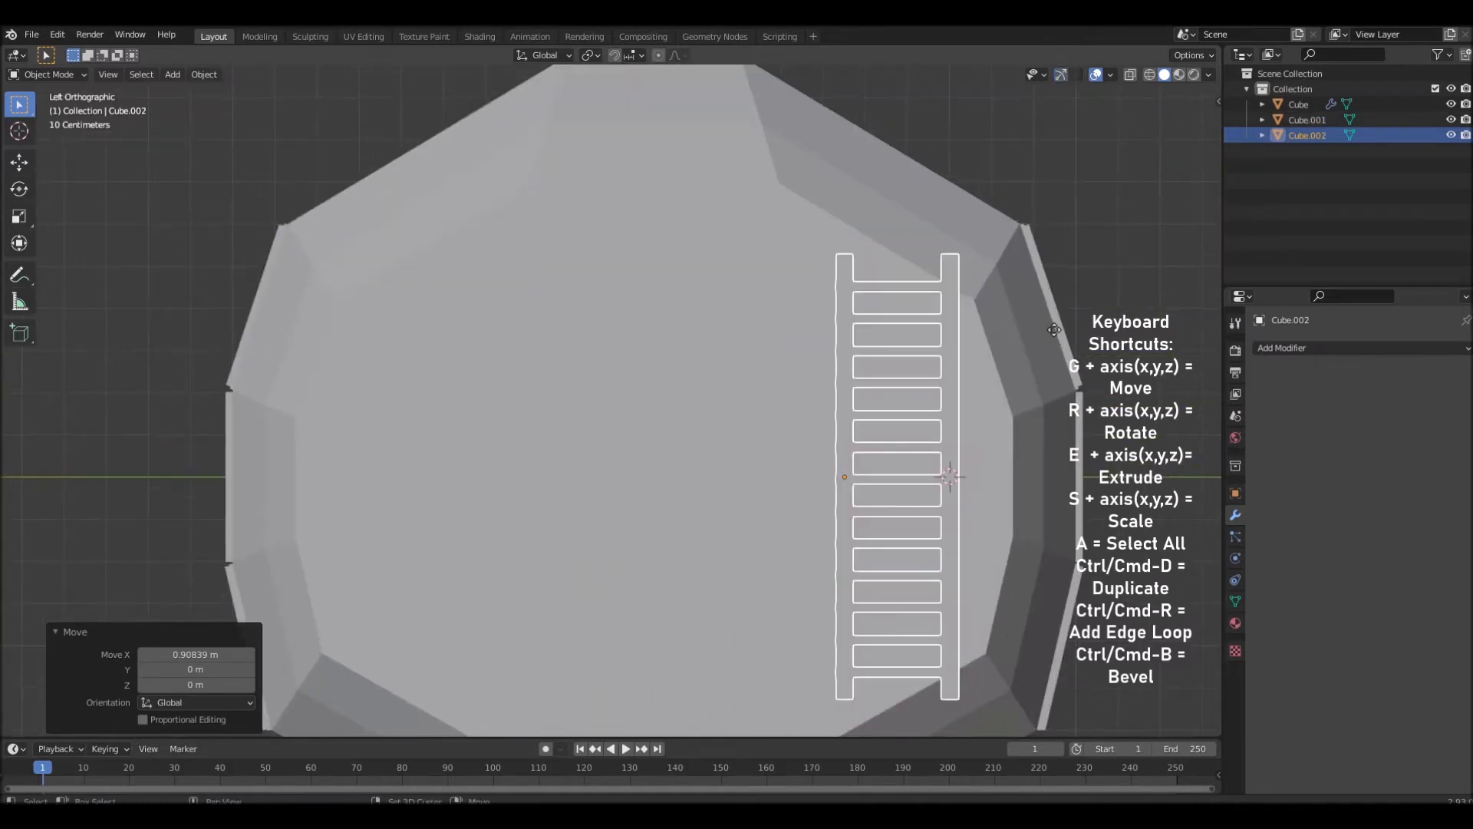
pyautogui.press('y')
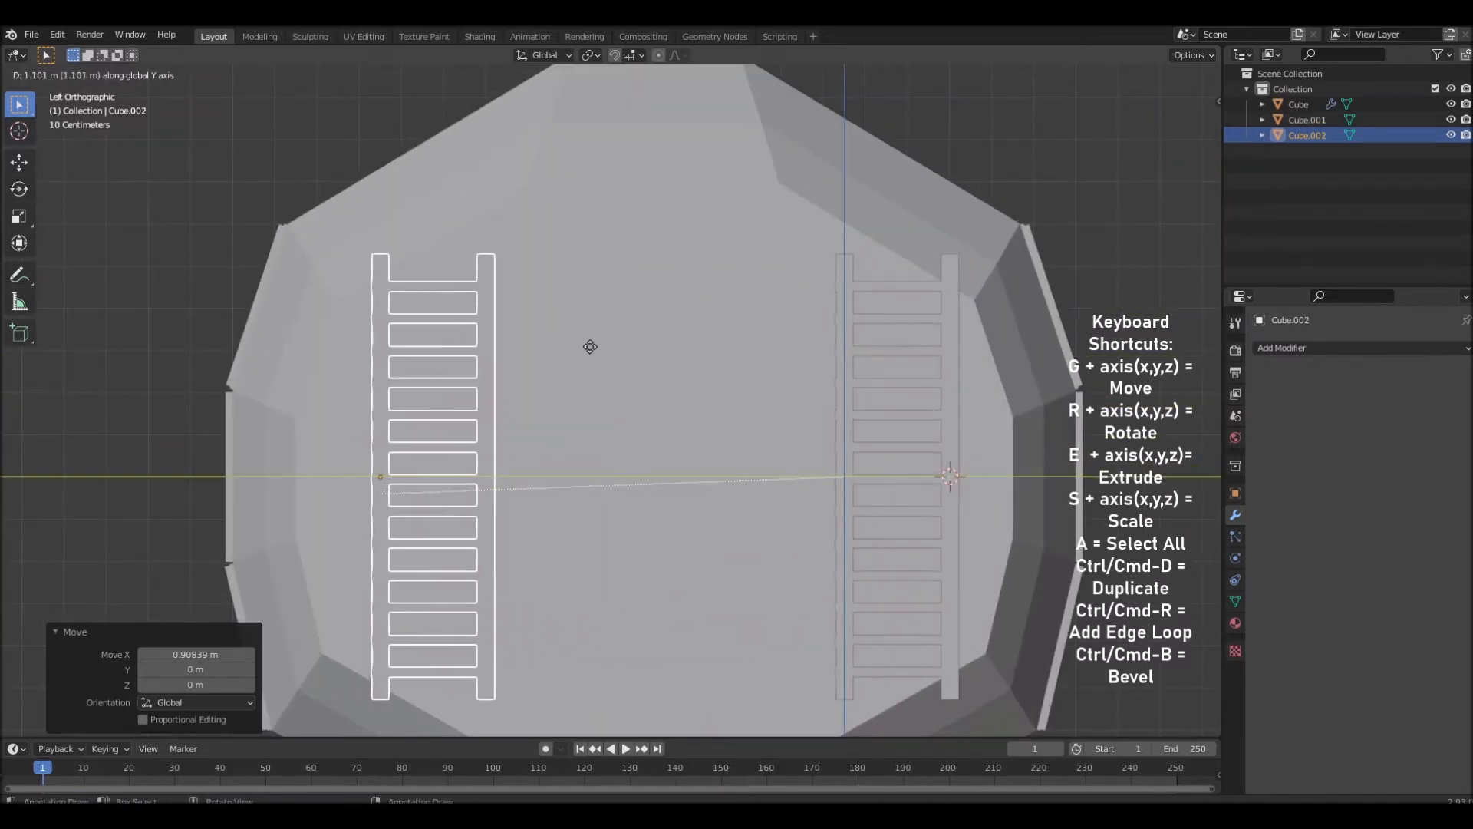
pyautogui.click(576, 344)
pyautogui.scroll(-2, 909, 348)
pyautogui.moveTo(909, 349); pyautogui.dragTo(973, 363, button='middle')
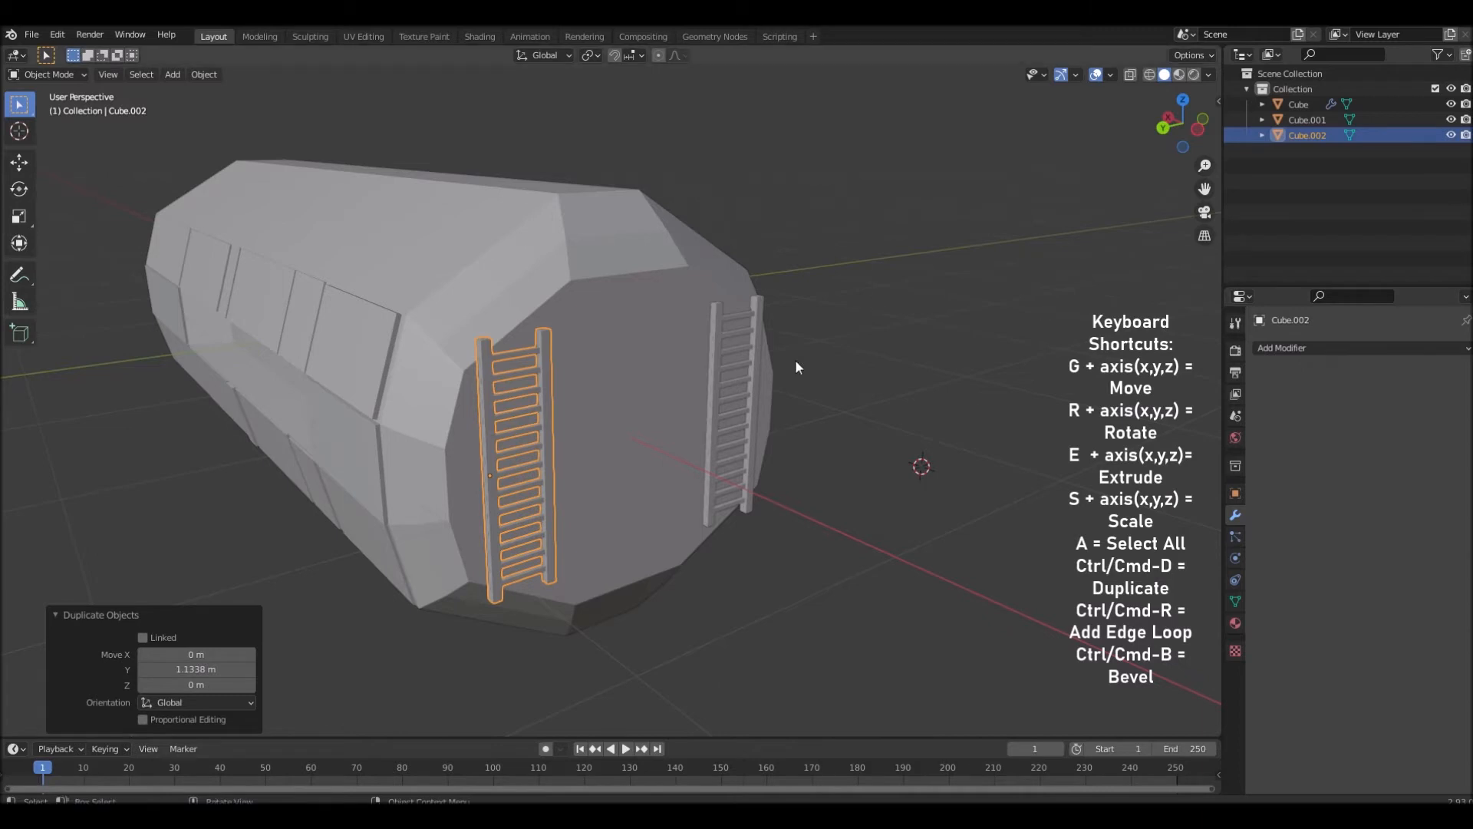
pyautogui.moveTo(796, 362); pyautogui.dragTo(896, 405, button='middle')
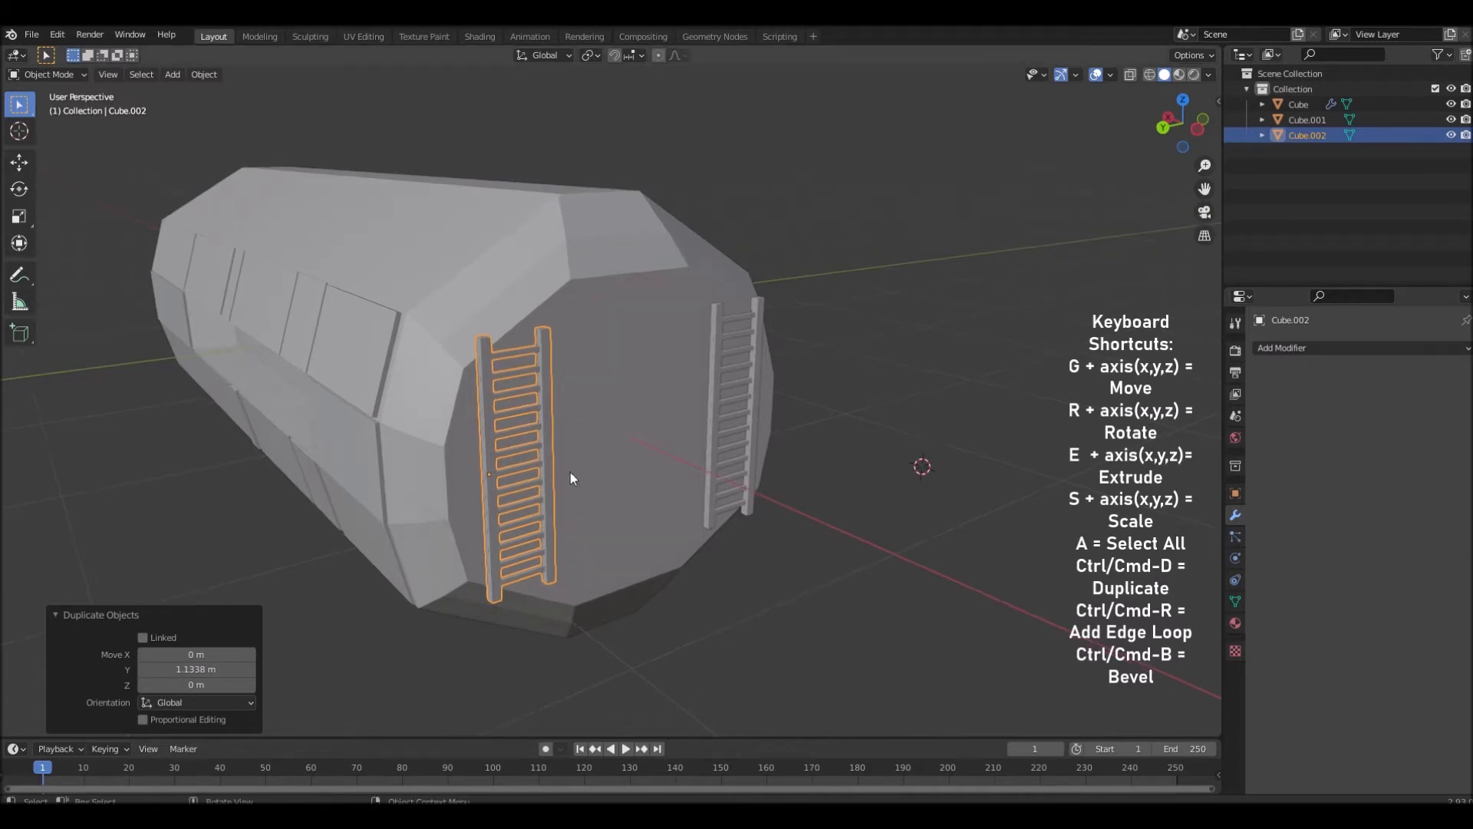
pyautogui.moveTo(569, 471); pyautogui.dragTo(610, 467, button='middle')
pyautogui.click(613, 471)
pyautogui.click(924, 486)
pyautogui.click(768, 430)
pyautogui.click(424, 355)
# Add a cube at the 3D cursor near the laddered end of the body and show the model in the Top view
pyautogui.click(170, 80)
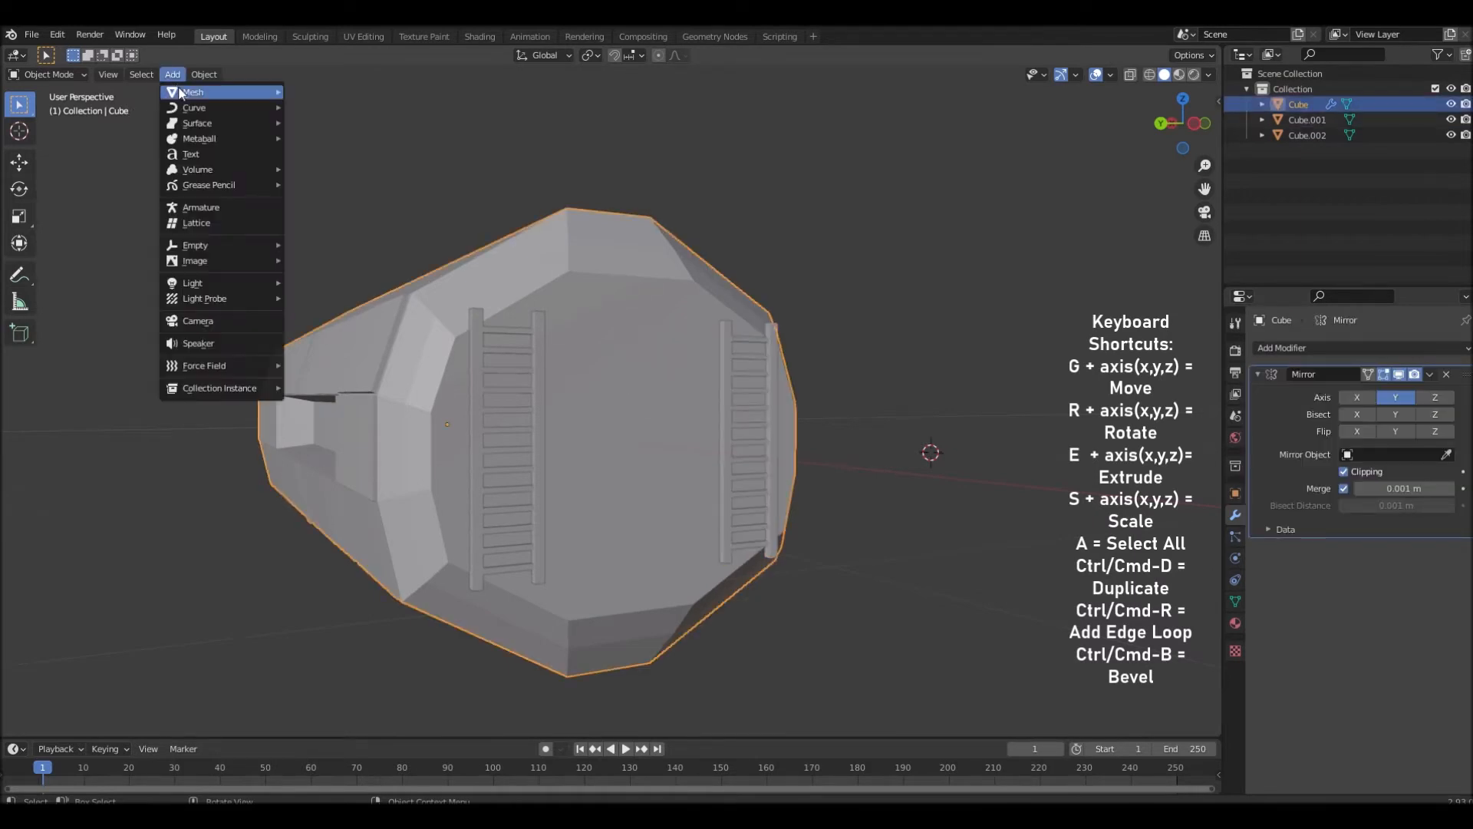
pyautogui.moveTo(192, 93)
pyautogui.click(320, 112)
pyautogui.moveTo(951, 418); pyautogui.dragTo(899, 532, button='middle')
pyautogui.scroll(-3, 977, 504)
pyautogui.click(1182, 113)
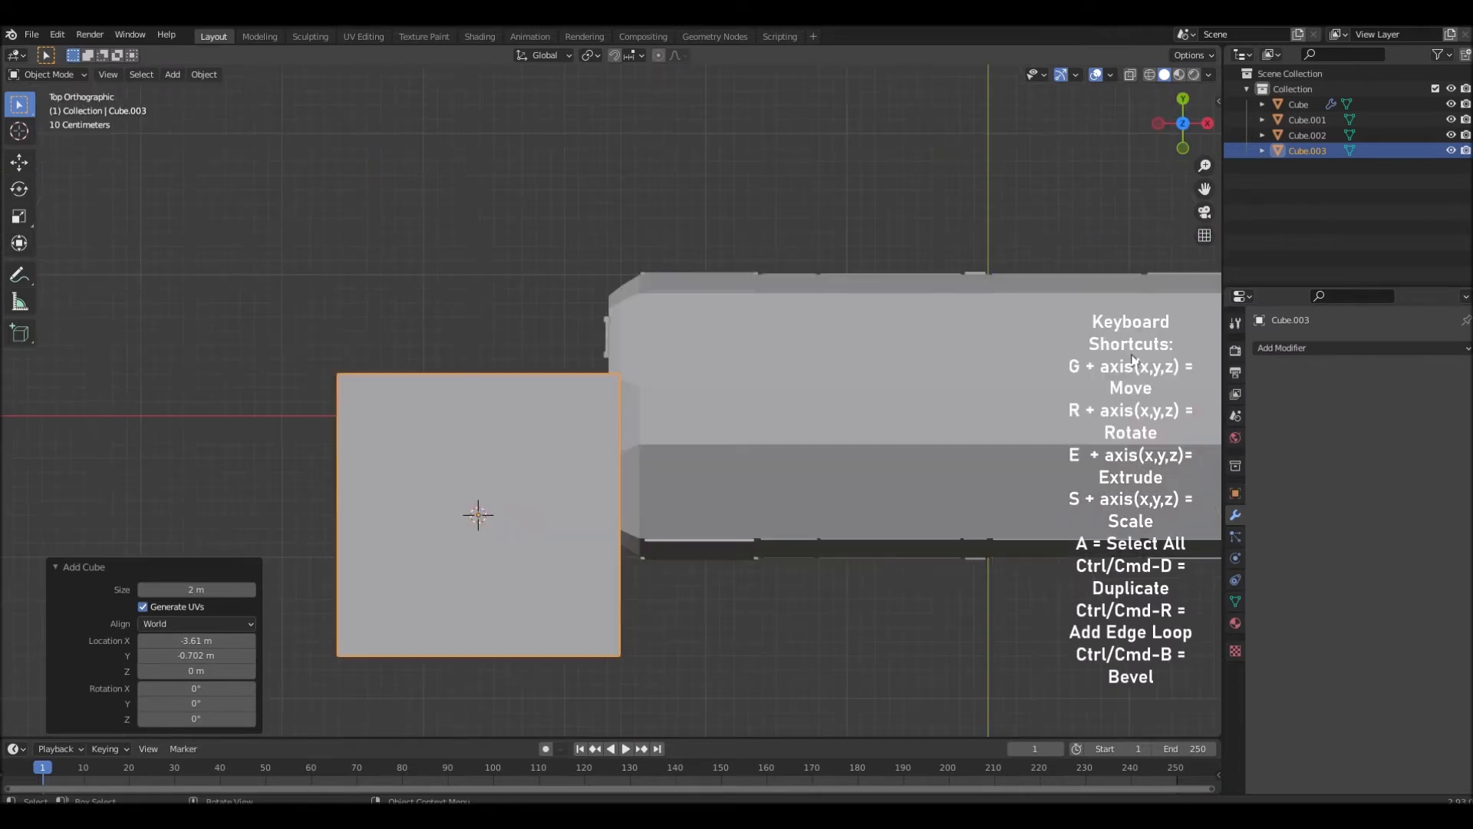
# Center the cube on the body's lengthwise axis and flatten it into a thin plate, scaled 0.567 on Y and about 0.04 on X
pyautogui.press('g')
pyautogui.press('y')
pyautogui.click(808, 425)
pyautogui.press('s')
pyautogui.press('y')
pyautogui.click(688, 442)
pyautogui.press('s')
pyautogui.press('x')
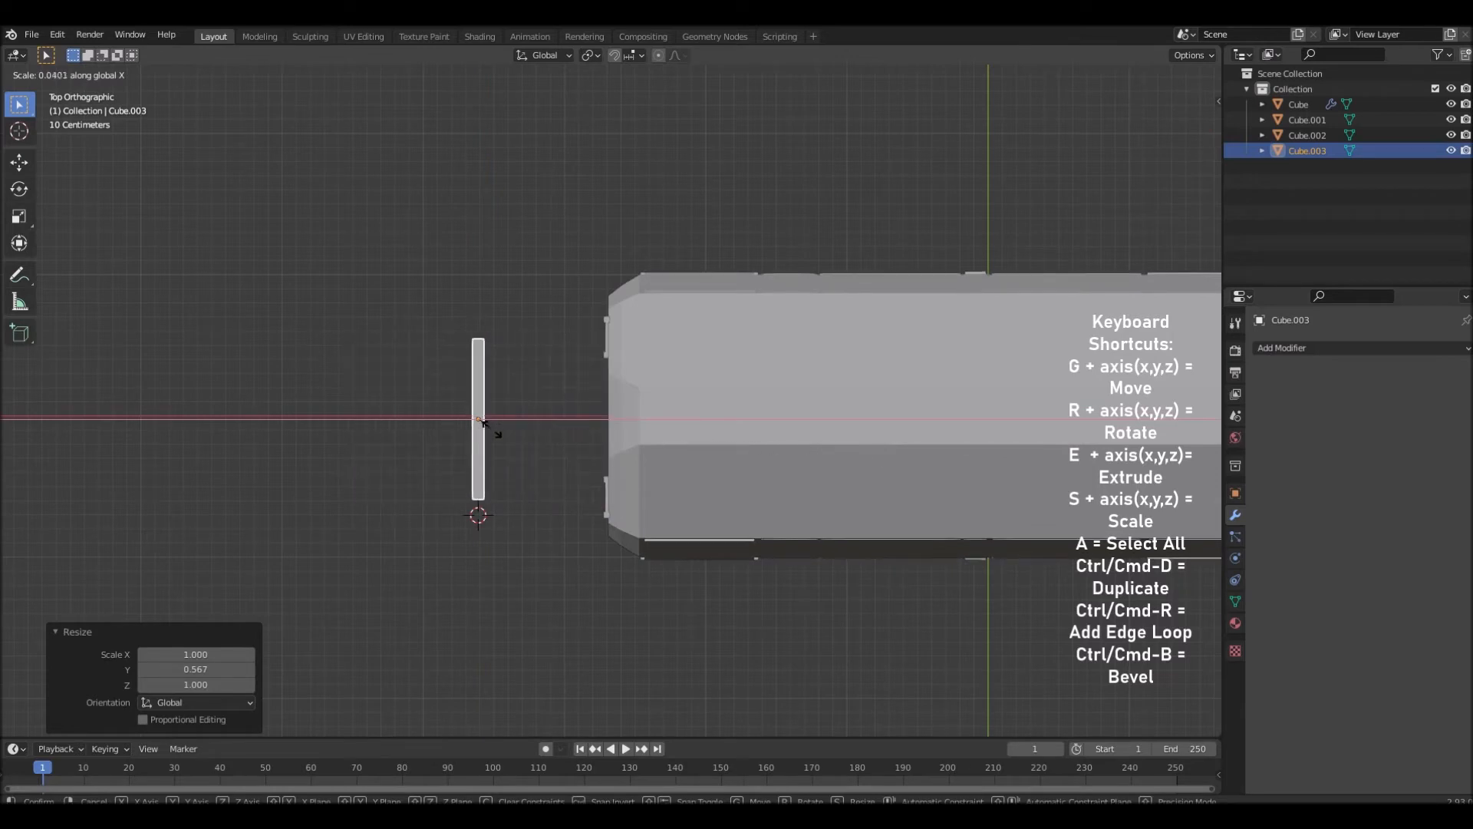
pyautogui.click(491, 429)
# Move the plate about 0.97 m along X to the laddered end face and nudge it back about 0.05 m
pyautogui.press('g')
pyautogui.press('x')
pyautogui.click(629, 442)
pyautogui.moveTo(665, 459); pyautogui.dragTo(828, 361, button='middle')
pyautogui.press('g')
pyautogui.press('x')
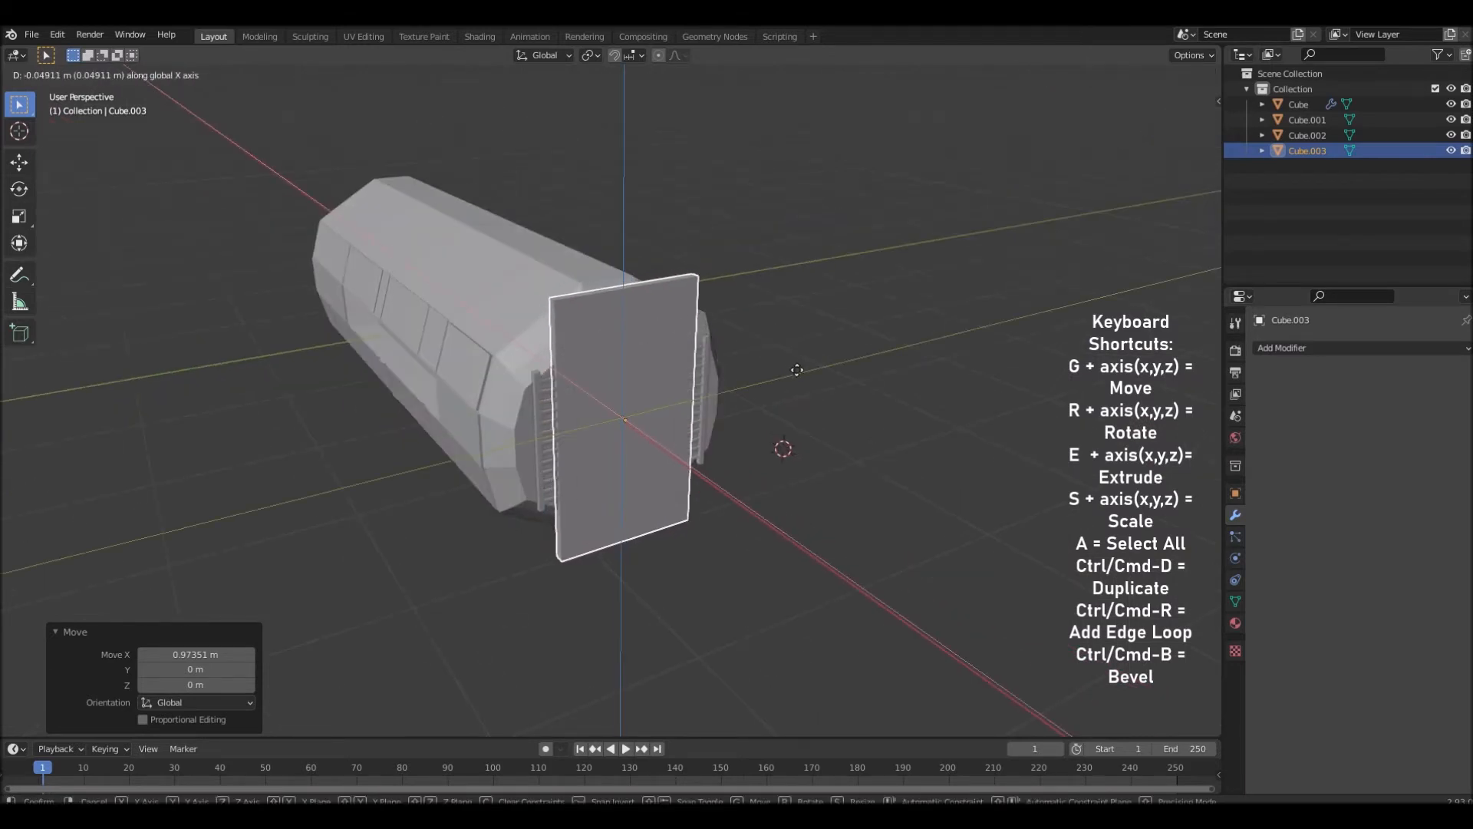
pyautogui.click(794, 369)
# Lower the plate about 0.01 m along Z and shift it about -0.05 m along X against the end face
pyautogui.press('g')
pyautogui.press('z')
pyautogui.click(804, 377)
pyautogui.scroll(2, 811, 383)
pyautogui.moveTo(811, 384); pyautogui.dragTo(877, 445, button='middle')
pyautogui.press('g')
pyautogui.press('x')
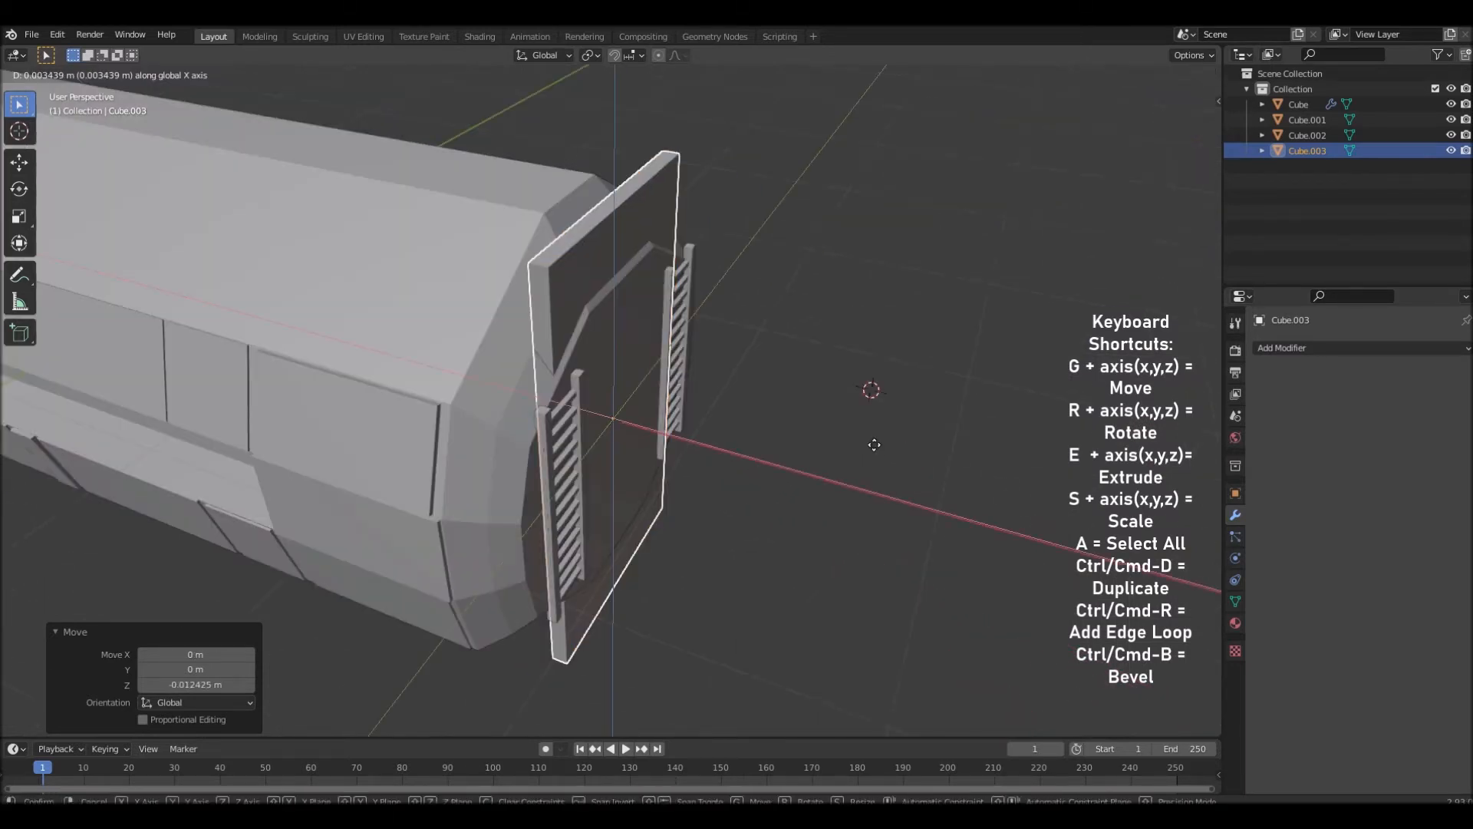
pyautogui.click(886, 451)
# Shorten the plate along Z in two scalings, the second by 0.772, and rotate it 90° about X
pyautogui.press('s')
pyautogui.press('z')
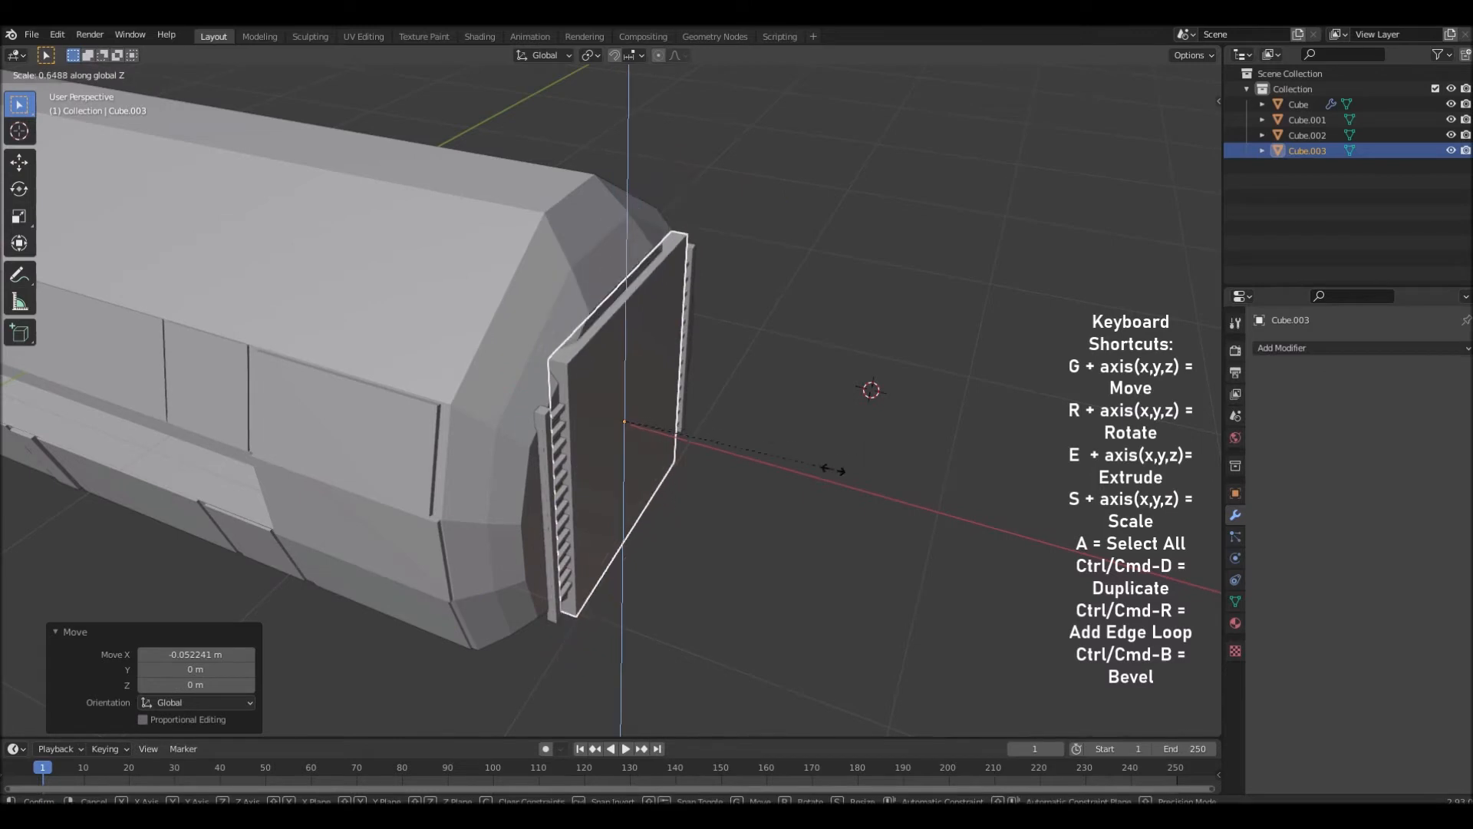
pyautogui.click(817, 486)
pyautogui.moveTo(817, 486); pyautogui.dragTo(916, 455, button='middle')
pyautogui.press('s')
pyautogui.press('z')
pyautogui.click(906, 470)
pyautogui.press('r')
pyautogui.write('x')
pyautogui.write('90')
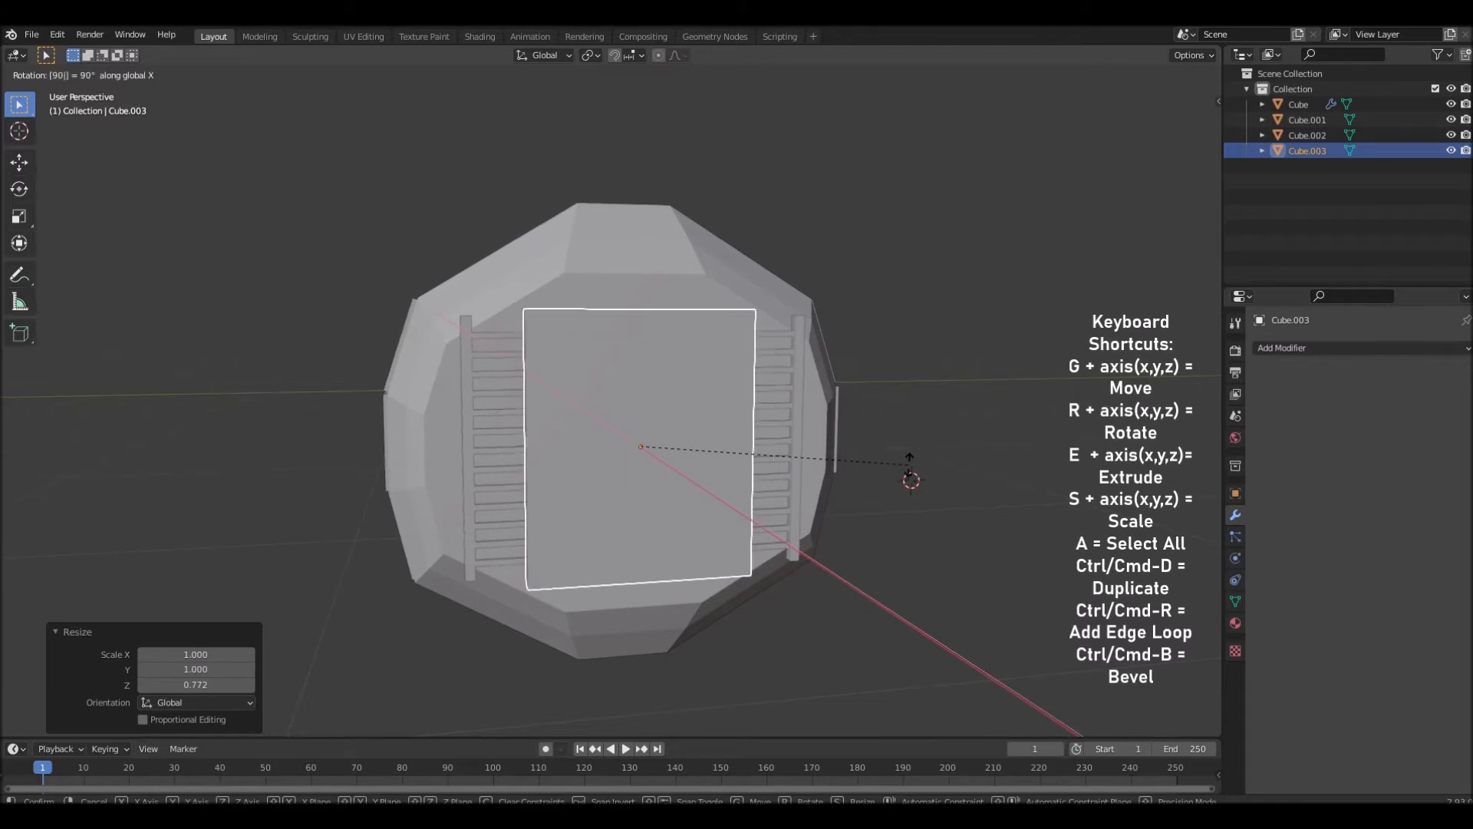
pyautogui.press('Return')
# Scale the plate uniformly to 0.784 to fit between the ladders and stretch it along Z by 1.444
pyautogui.press('s')
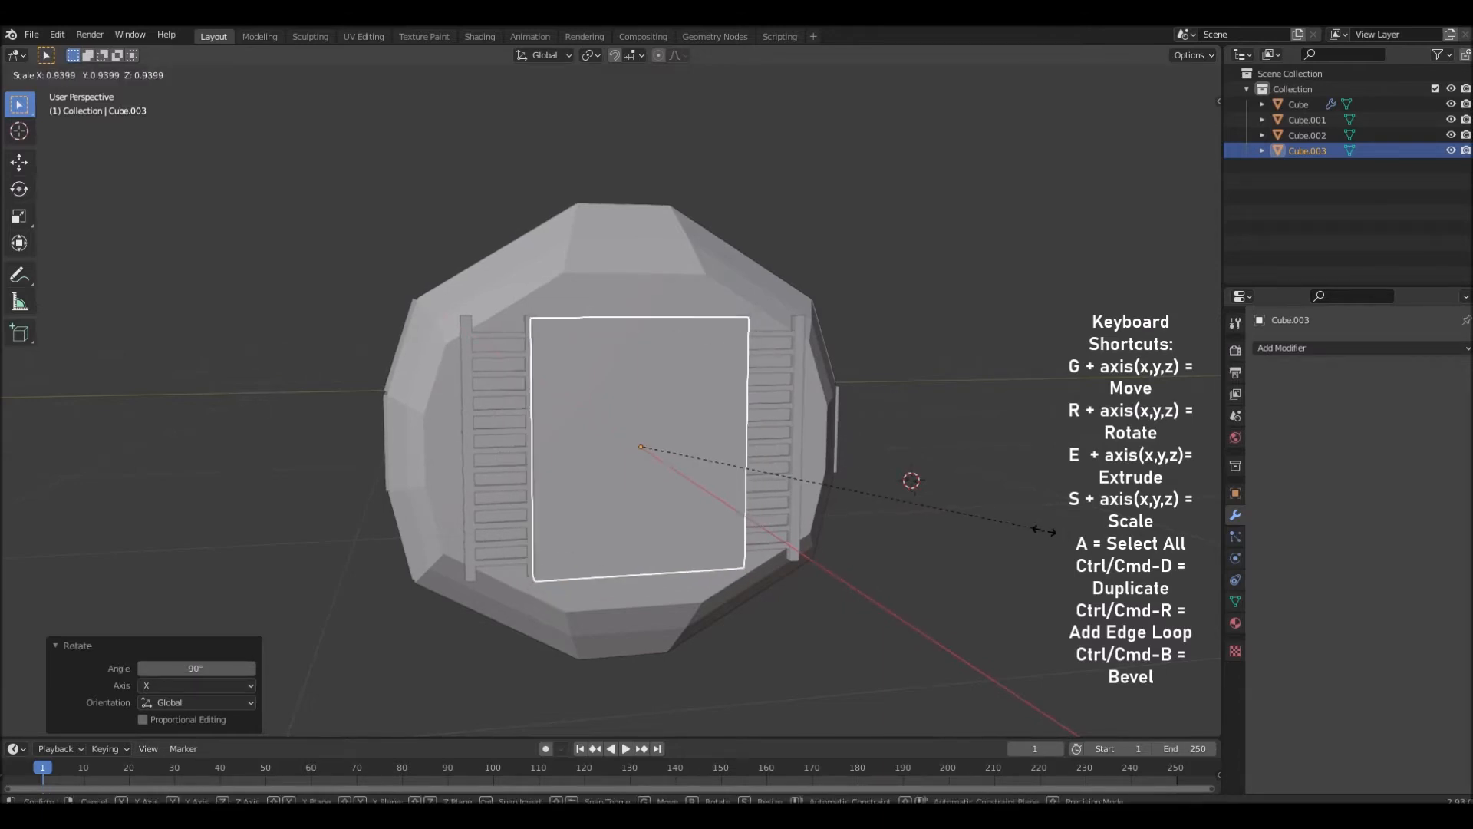
pyautogui.click(968, 526)
pyautogui.press('s')
pyautogui.press('z')
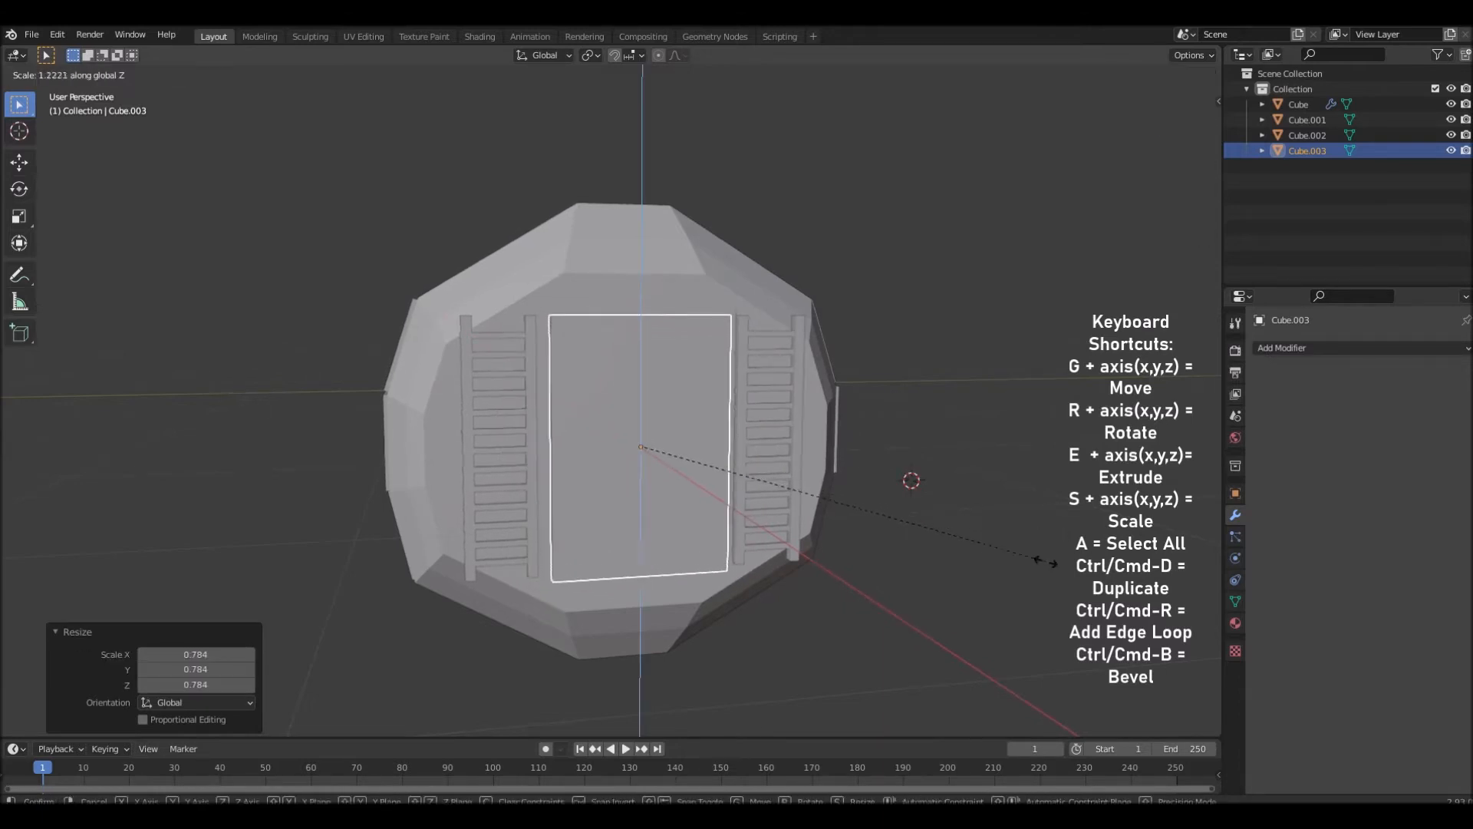
pyautogui.click(1106, 580)
# In Edit Mode, extrude the plate's outer face about 0.057 m and scale it to 0.906 for a tapered edge
pyautogui.moveTo(1059, 587); pyautogui.dragTo(1121, 597, button='middle')
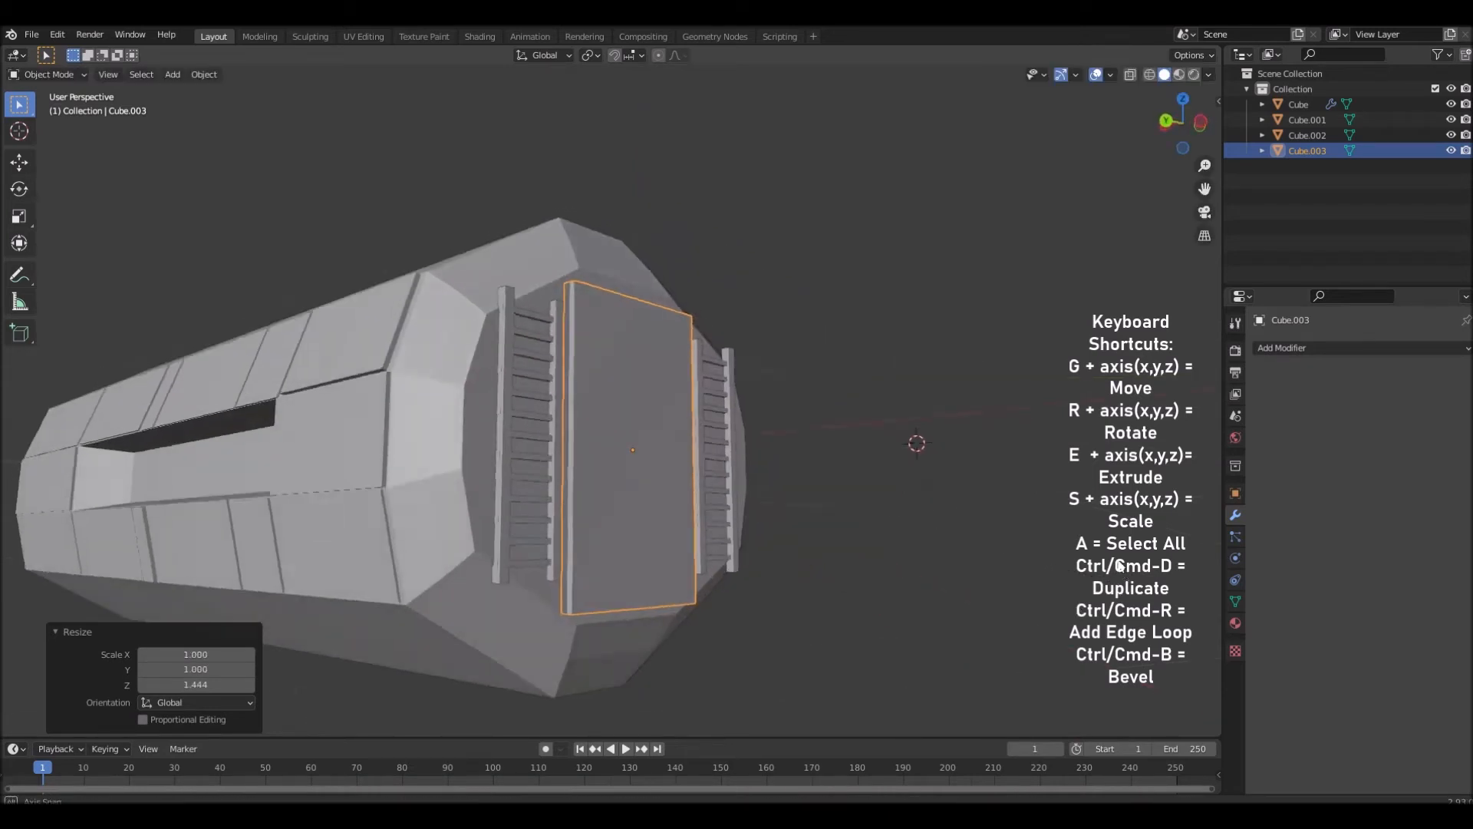
pyautogui.press('Tab')
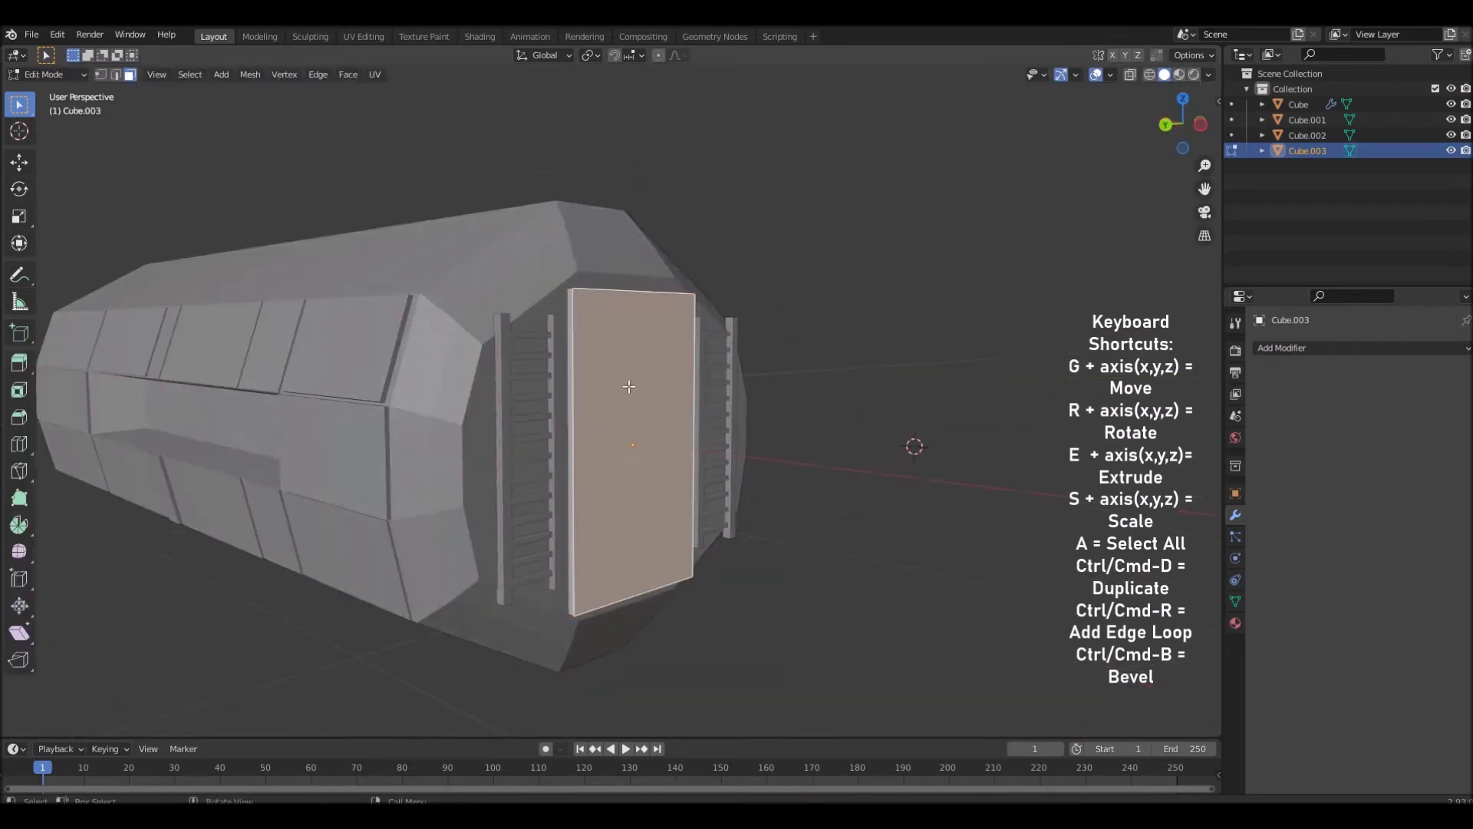
pyautogui.scroll(2, 793, 436)
pyautogui.moveTo(810, 416)
pyautogui.mouseDown(button='middle')
pyautogui.moveTo(793, 436)
pyautogui.moveTo(822, 427)
pyautogui.mouseUp(button='middle')
pyautogui.press('e')
pyautogui.click(832, 437)
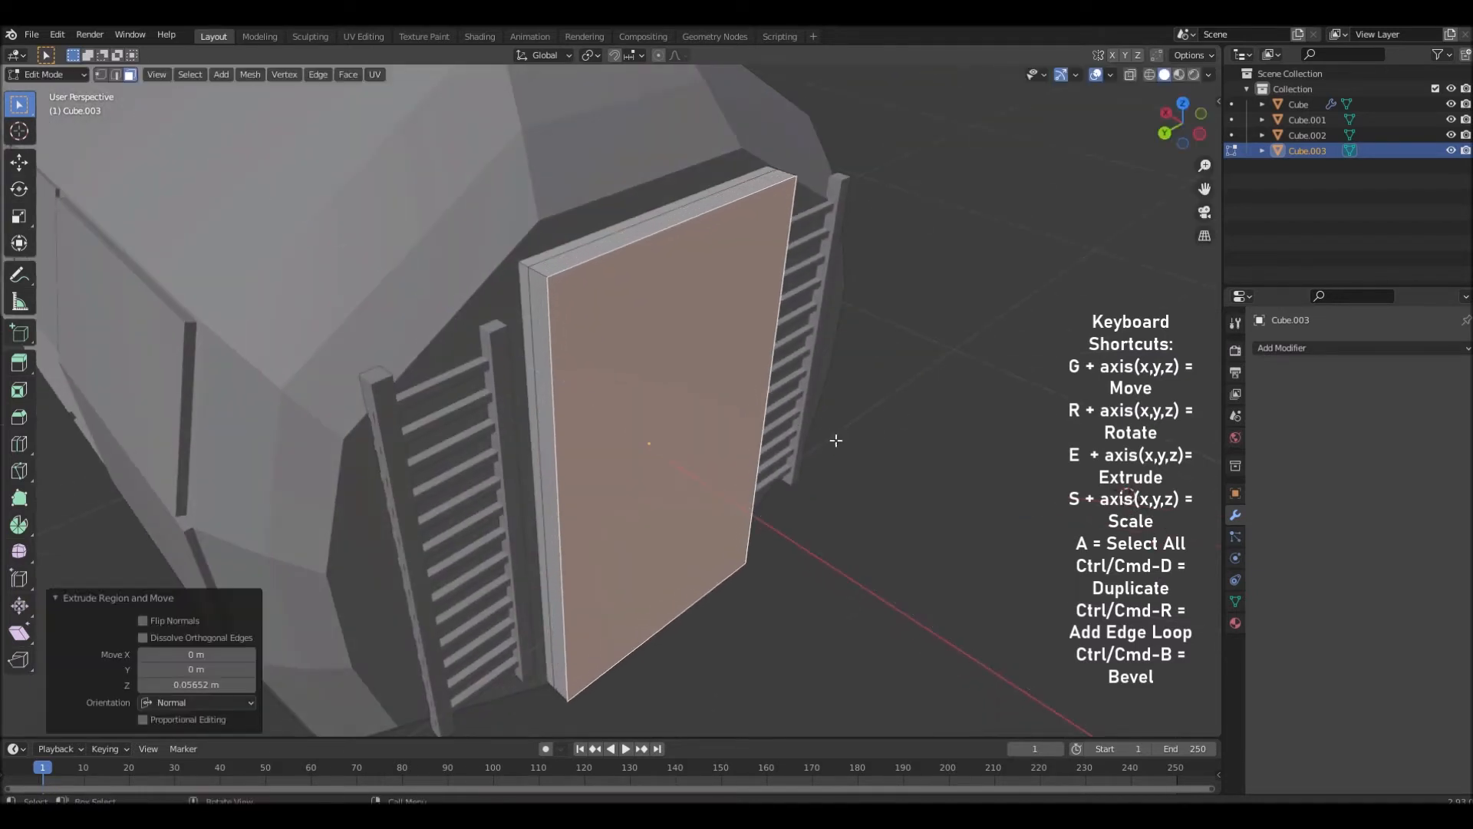
pyautogui.press('s')
pyautogui.click(964, 438)
pyautogui.moveTo(964, 437); pyautogui.dragTo(595, 163, button='middle')
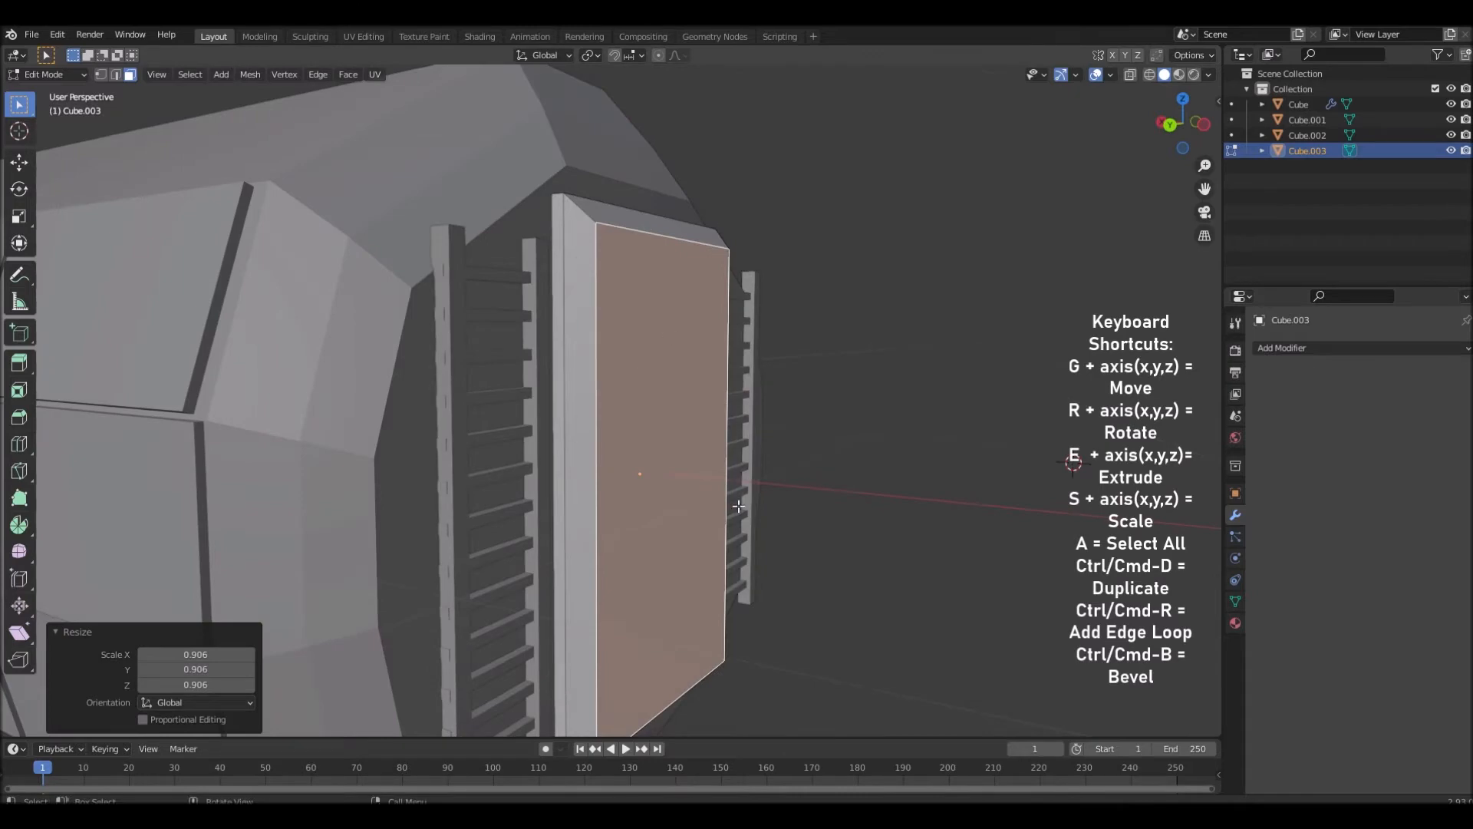
pyautogui.moveTo(782, 551); pyautogui.dragTo(802, 500, button='middle')
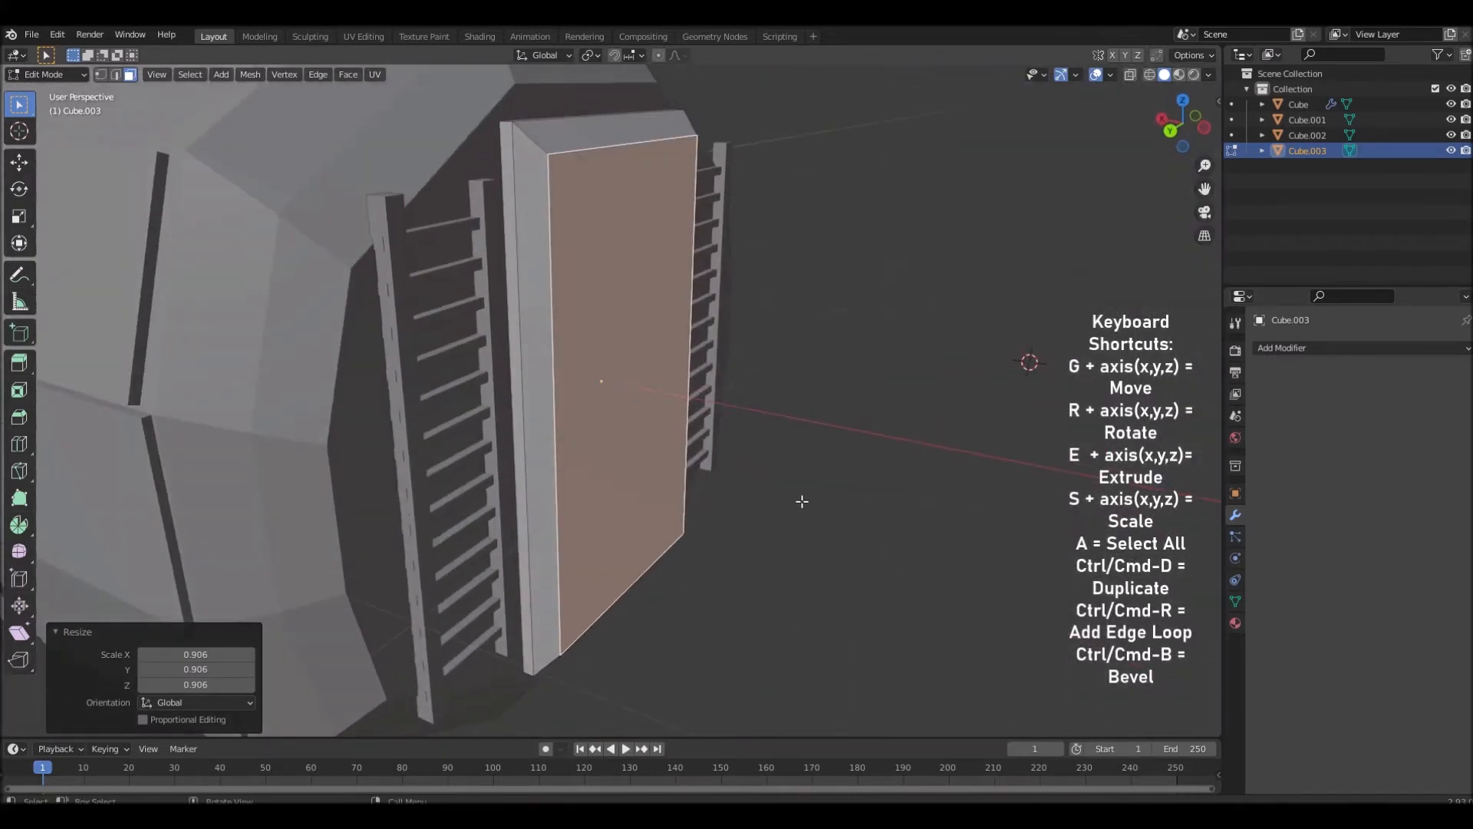
# Extrude the outer face another 0.087 m or so, scale it down for a second taper and adjust it along X
pyautogui.press('e')
pyautogui.click(811, 502)
pyautogui.press('s')
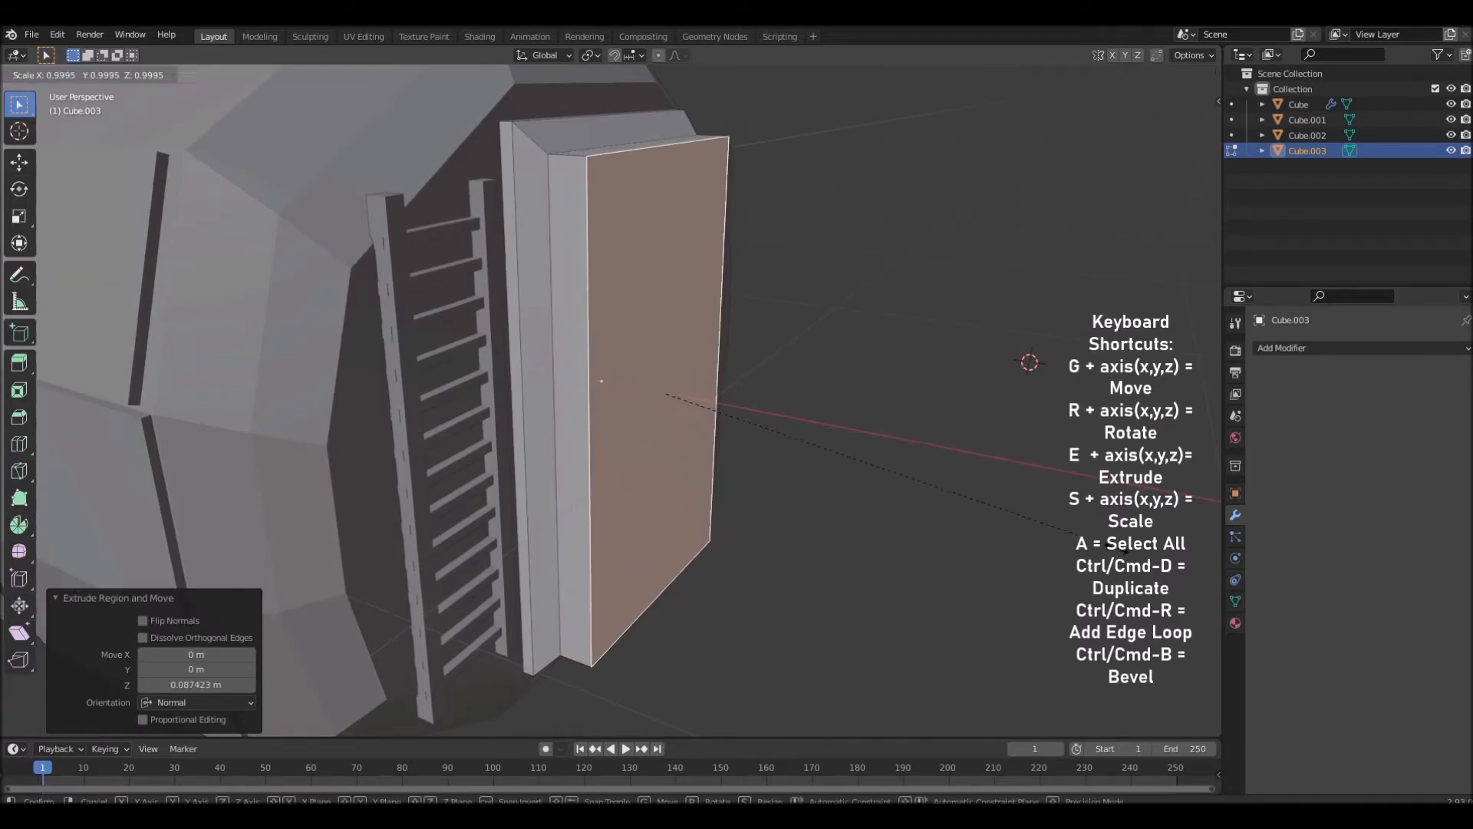
pyautogui.click(999, 527)
pyautogui.moveTo(1002, 526); pyautogui.dragTo(975, 512, button='middle')
pyautogui.press('g')
pyautogui.press('x')
pyautogui.click(959, 500)
pyautogui.moveTo(956, 499); pyautogui.dragTo(908, 502, button='middle')
# Add 12 evenly spaced horizontal loop cuts across the tapered plate
pyautogui.click(554, 483)
pyautogui.rightClick(555, 483)
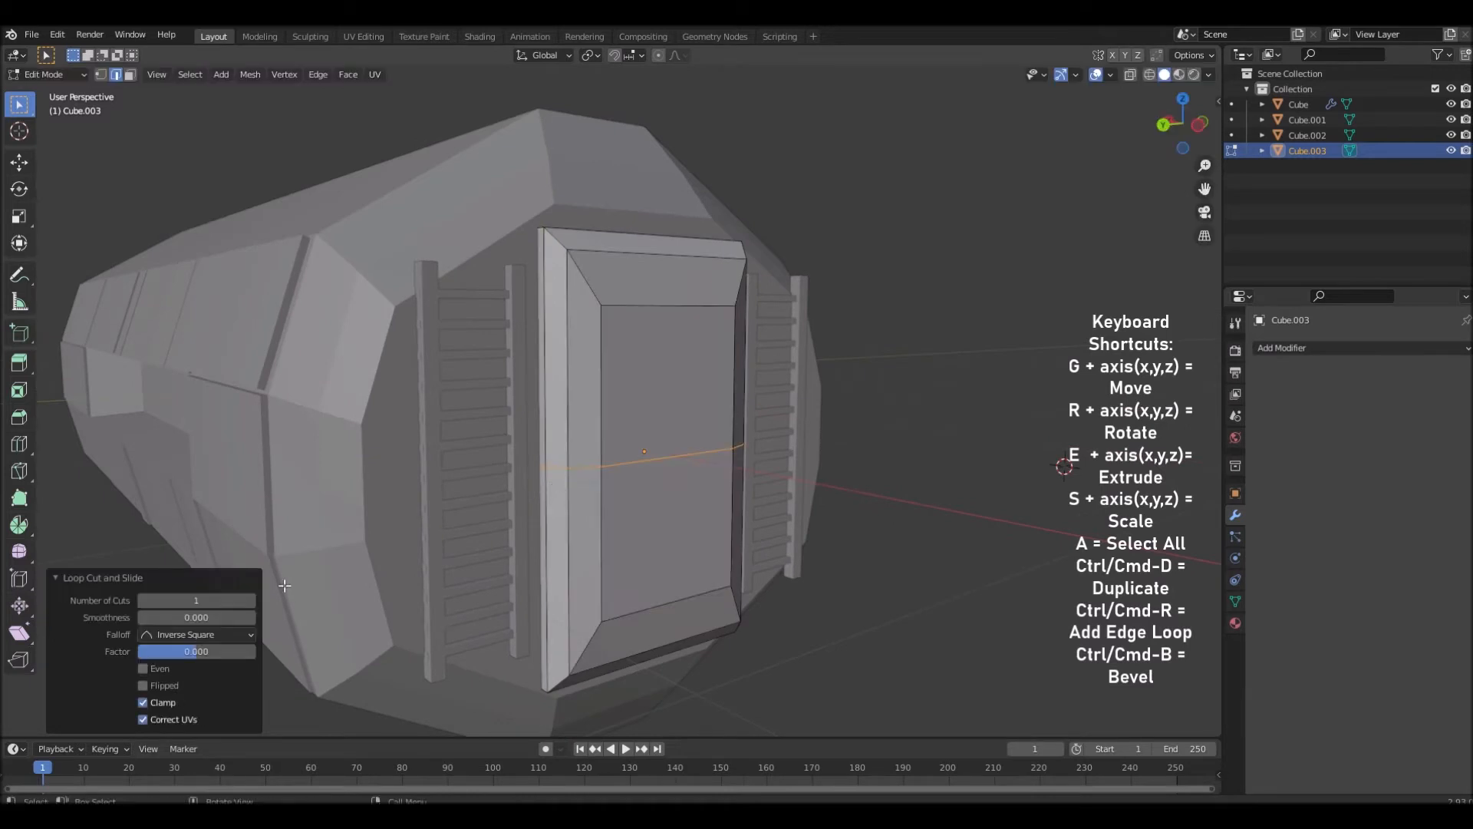
pyautogui.click(251, 600)
pyautogui.click(251, 600)
pyautogui.click(250, 600)
pyautogui.click(250, 600)
pyautogui.click(250, 600)
pyautogui.click(250, 600)
pyautogui.click(250, 600)
pyautogui.click(250, 600)
pyautogui.click(250, 600)
pyautogui.click(251, 600)
pyautogui.click(250, 600)
pyautogui.moveTo(893, 629)
pyautogui.mouseDown(button='middle')
pyautogui.moveTo(865, 606)
pyautogui.moveTo(721, 635)
pyautogui.moveTo(894, 619)
pyautogui.mouseUp(button='middle')
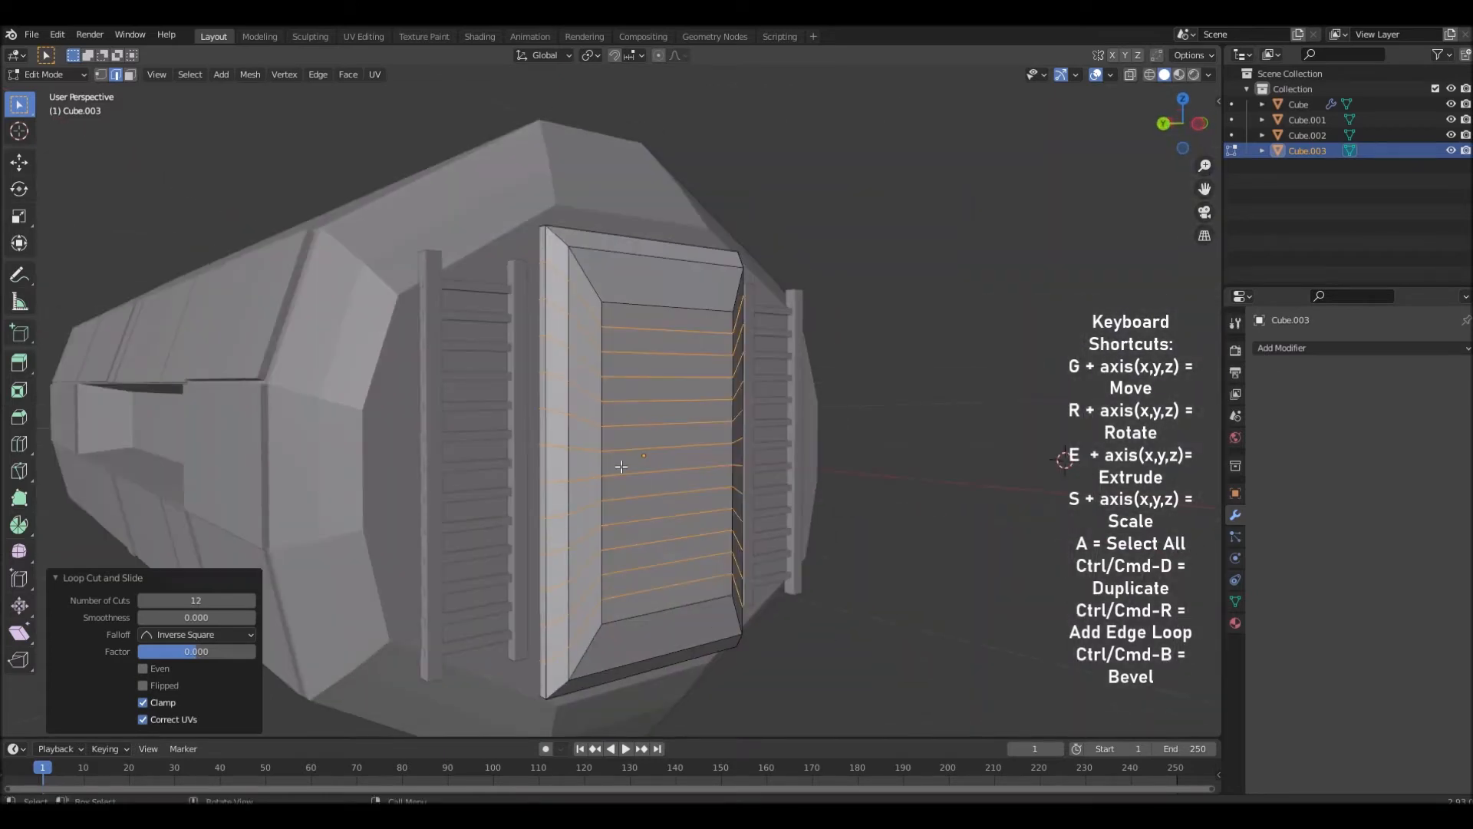
# Select every other horizontal face loop on the plate and extrude these loops to form alternating ridges
pyautogui.press('3')
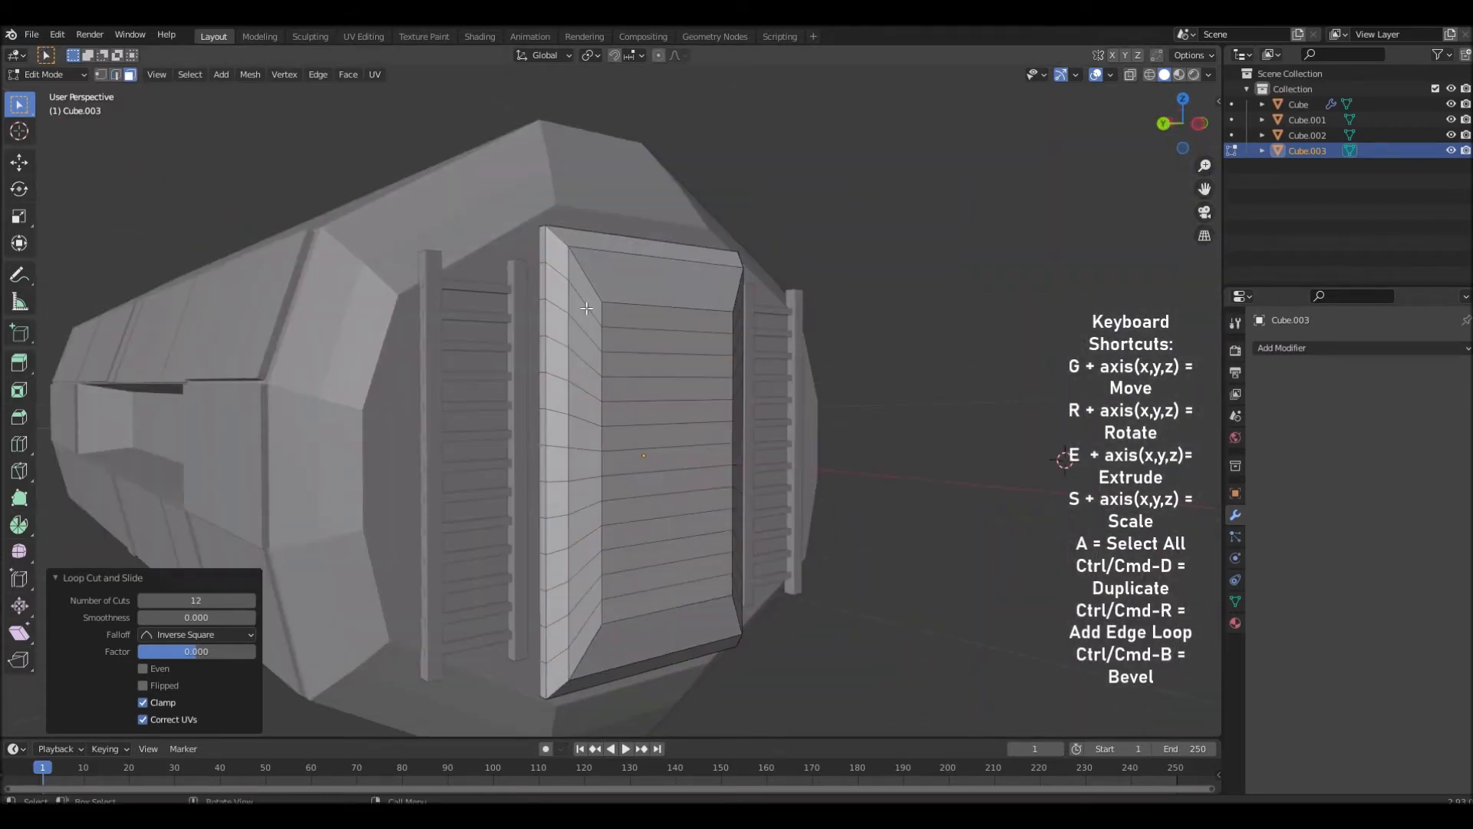
pyautogui.click(583, 307)
pyautogui.keyDown('alt'); pyautogui.click(565, 300); pyautogui.keyUp('alt')
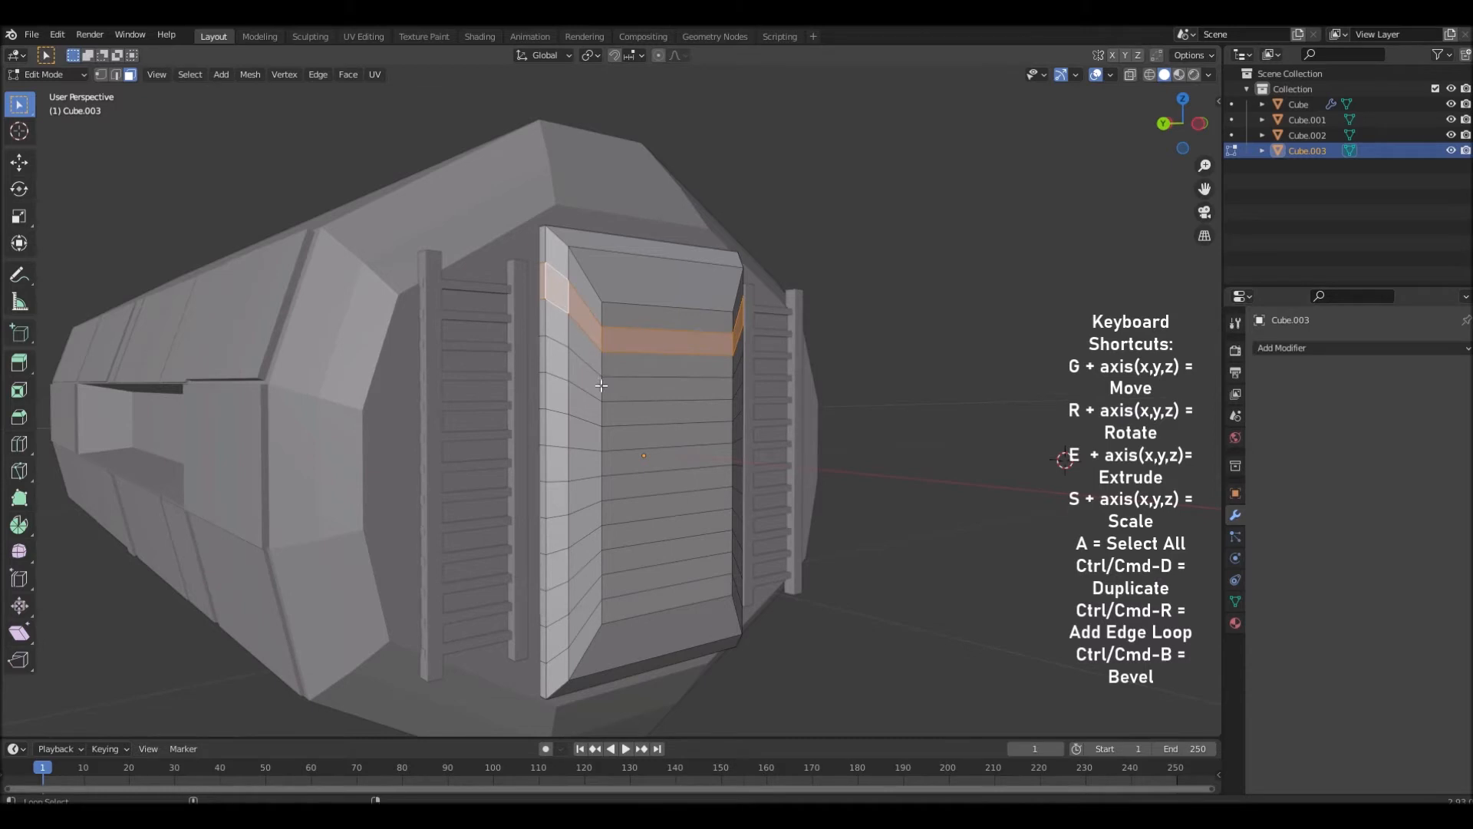
pyautogui.click(599, 335)
pyautogui.keyDown('alt'); pyautogui.click(600, 335); pyautogui.keyUp('alt')
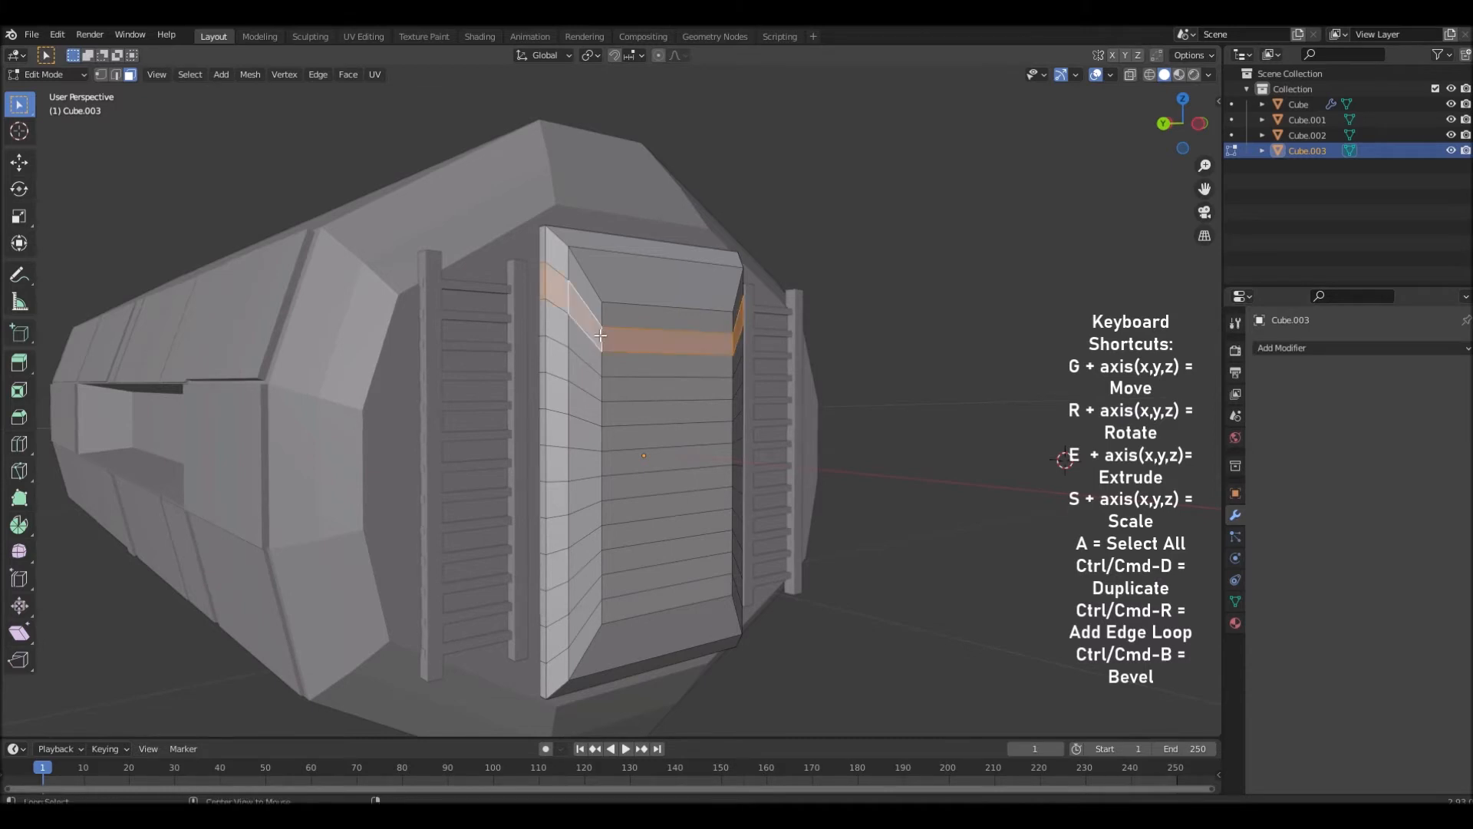
pyautogui.moveTo(893, 377)
pyautogui.mouseDown(button='middle')
pyautogui.moveTo(852, 381)
pyautogui.moveTo(895, 391)
pyautogui.mouseUp(button='middle')
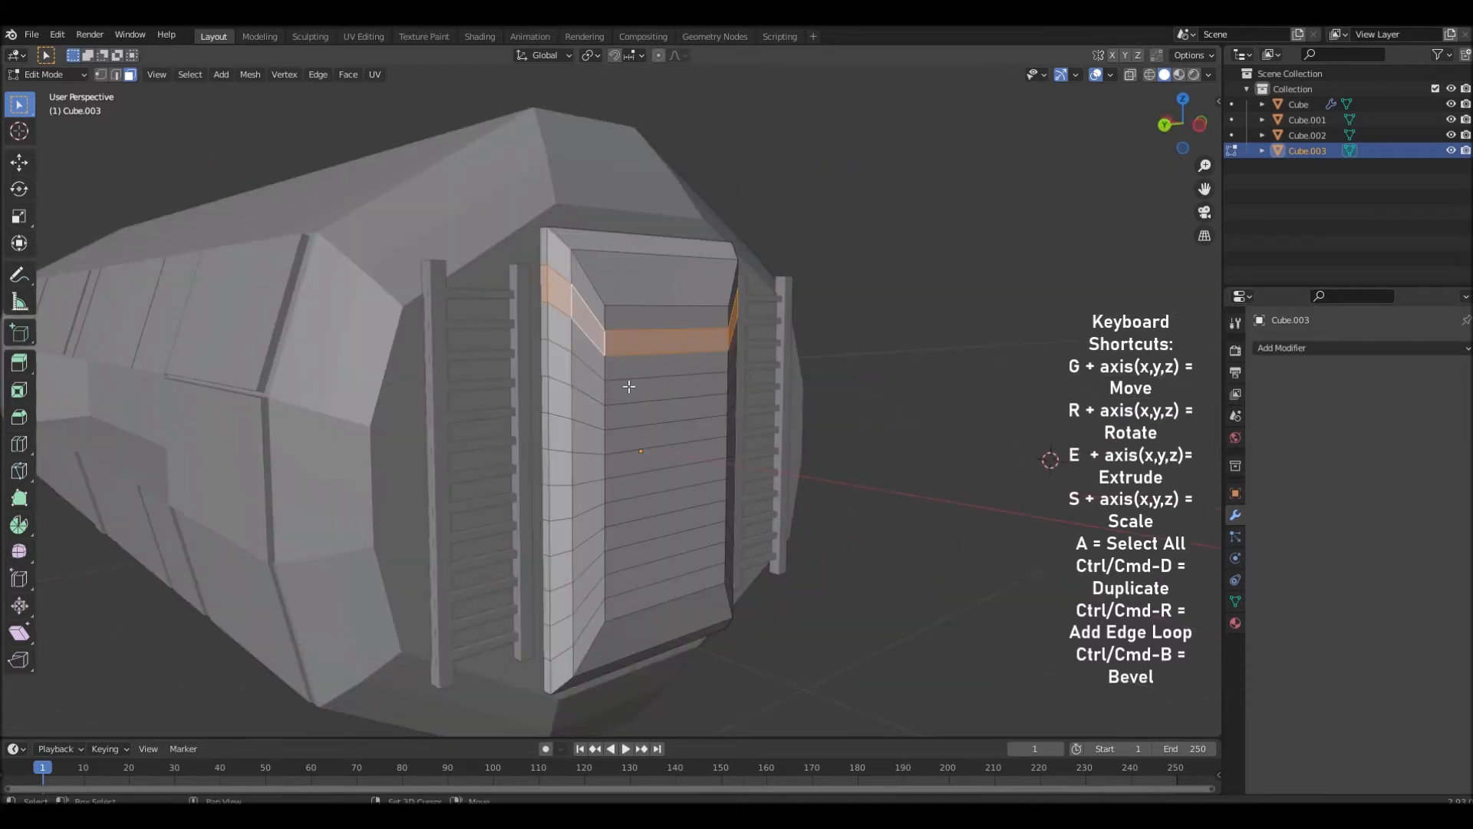
pyautogui.keyDown('alt'); pyautogui.keyDown('shift'); pyautogui.click(604, 394); pyautogui.keyUp('shift'); pyautogui.keyUp('alt')
pyautogui.keyDown('alt'); pyautogui.keyDown('shift'); pyautogui.click(610, 438); pyautogui.keyUp('shift'); pyautogui.keyUp('alt')
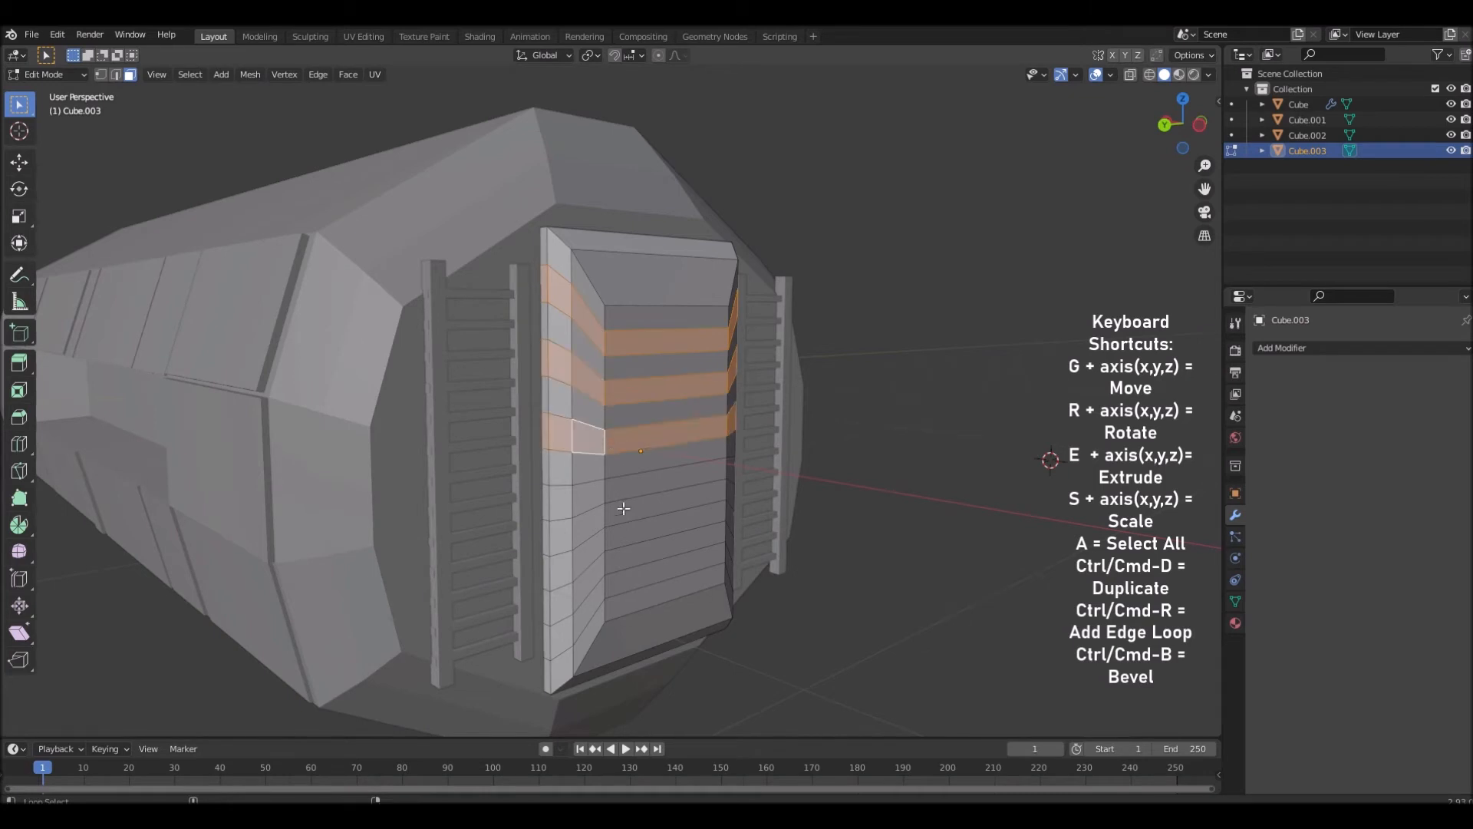
pyautogui.keyDown('alt'); pyautogui.keyDown('shift'); pyautogui.click(608, 494); pyautogui.keyUp('shift'); pyautogui.keyUp('alt')
pyautogui.keyDown('ctrl'); pyautogui.keyDown('alt'); pyautogui.keyDown('shift'); pyautogui.click(613, 541); pyautogui.keyUp('shift'); pyautogui.keyUp('alt'); pyautogui.keyUp('ctrl')
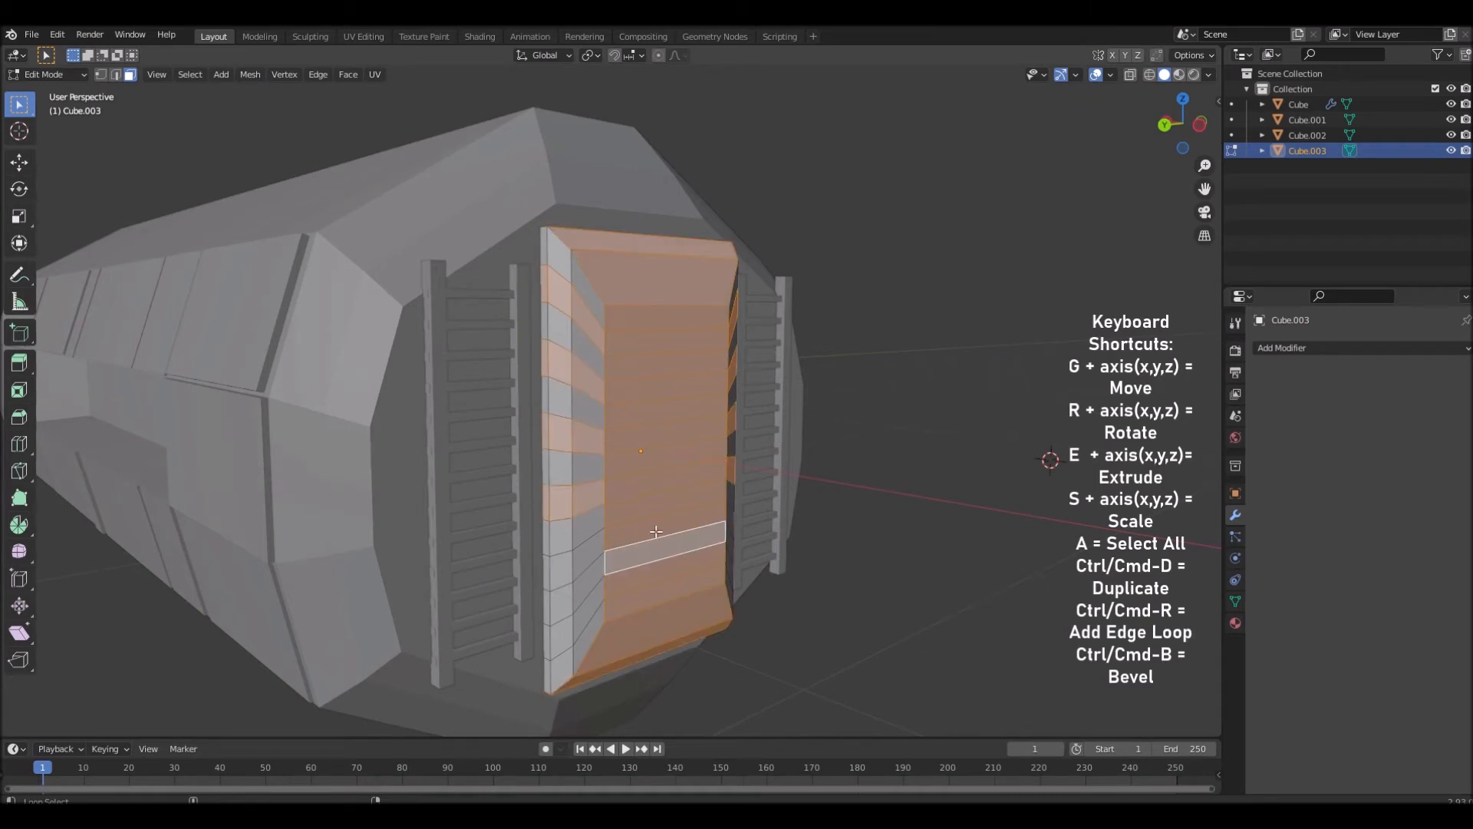
pyautogui.hotkey('ctrl', 'z')
pyautogui.keyDown('alt'); pyautogui.keyDown('shift'); pyautogui.click(600, 541); pyautogui.keyUp('shift'); pyautogui.keyUp('alt')
pyautogui.keyDown('alt'); pyautogui.keyDown('shift'); pyautogui.click(613, 587); pyautogui.keyUp('shift'); pyautogui.keyUp('alt')
pyautogui.moveTo(614, 586); pyautogui.dragTo(869, 538, button='middle')
pyautogui.press('e')
pyautogui.click(794, 520)
# Add two vertical loop cuts down the ridged plate, dividing its front into three columns
pyautogui.scroll(-4, 870, 537)
pyautogui.scroll(3, 873, 540)
pyautogui.moveTo(773, 569); pyautogui.dragTo(708, 564, button='middle')
pyautogui.scroll(3, 789, 543)
pyautogui.click(848, 549)
pyautogui.hotkey('ctrl', 'r')
pyautogui.click(588, 236)
pyautogui.rightClick(588, 235)
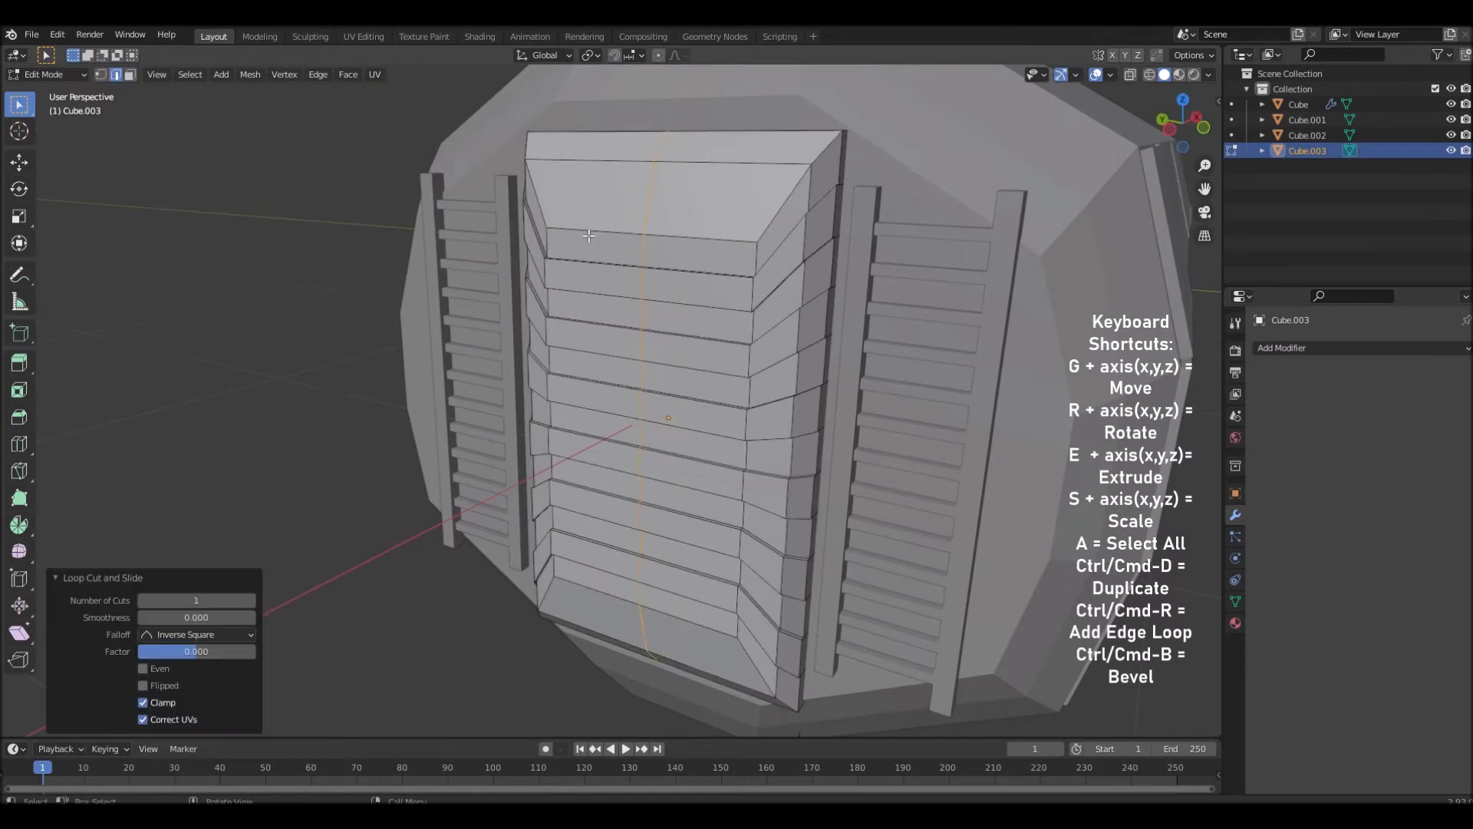
pyautogui.moveTo(723, 502); pyautogui.dragTo(871, 521, button='middle')
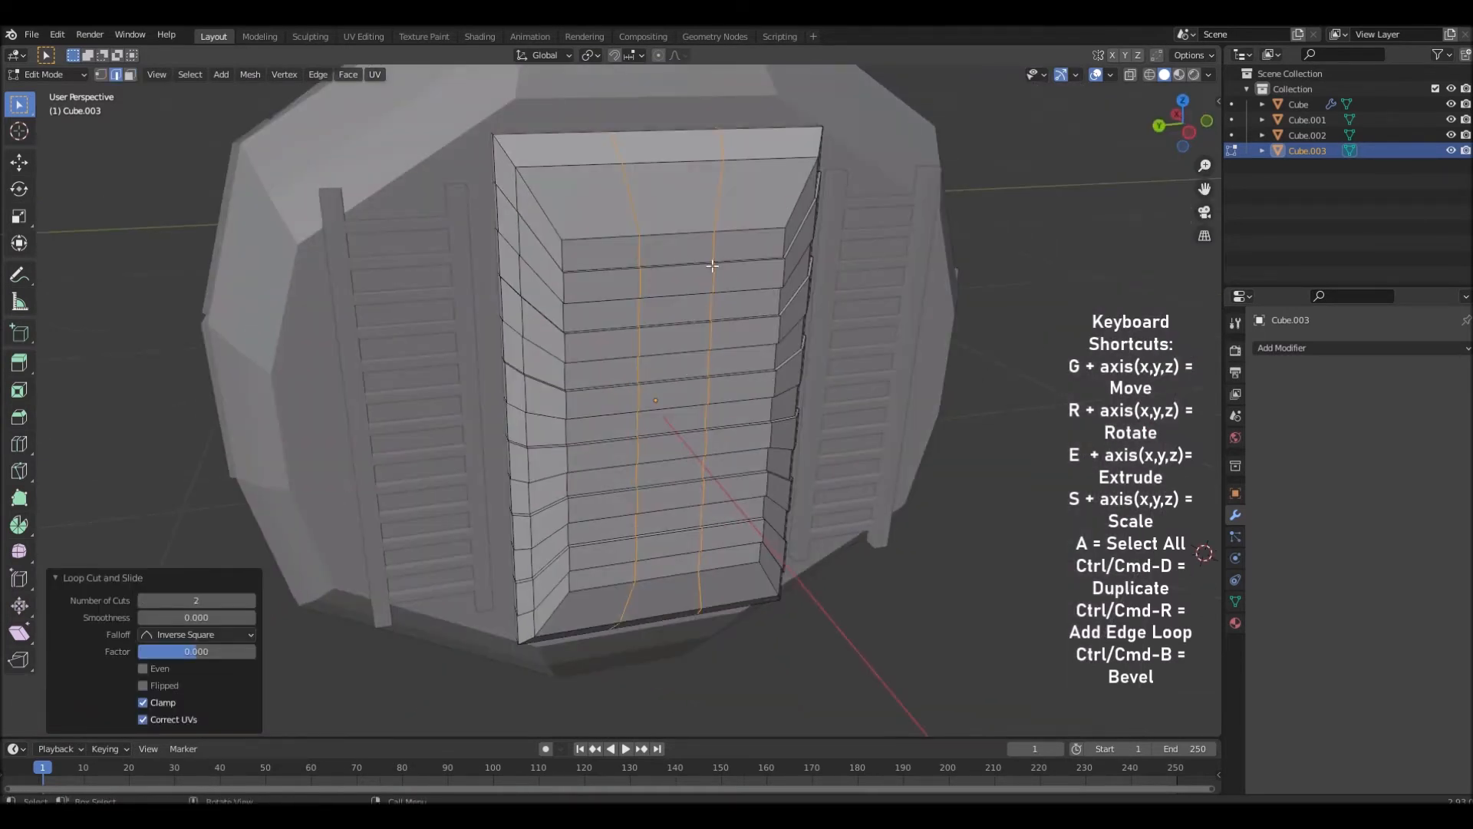
# Select alternate faces in the two outer columns of the plate's front and move them along X
pyautogui.click(130, 74)
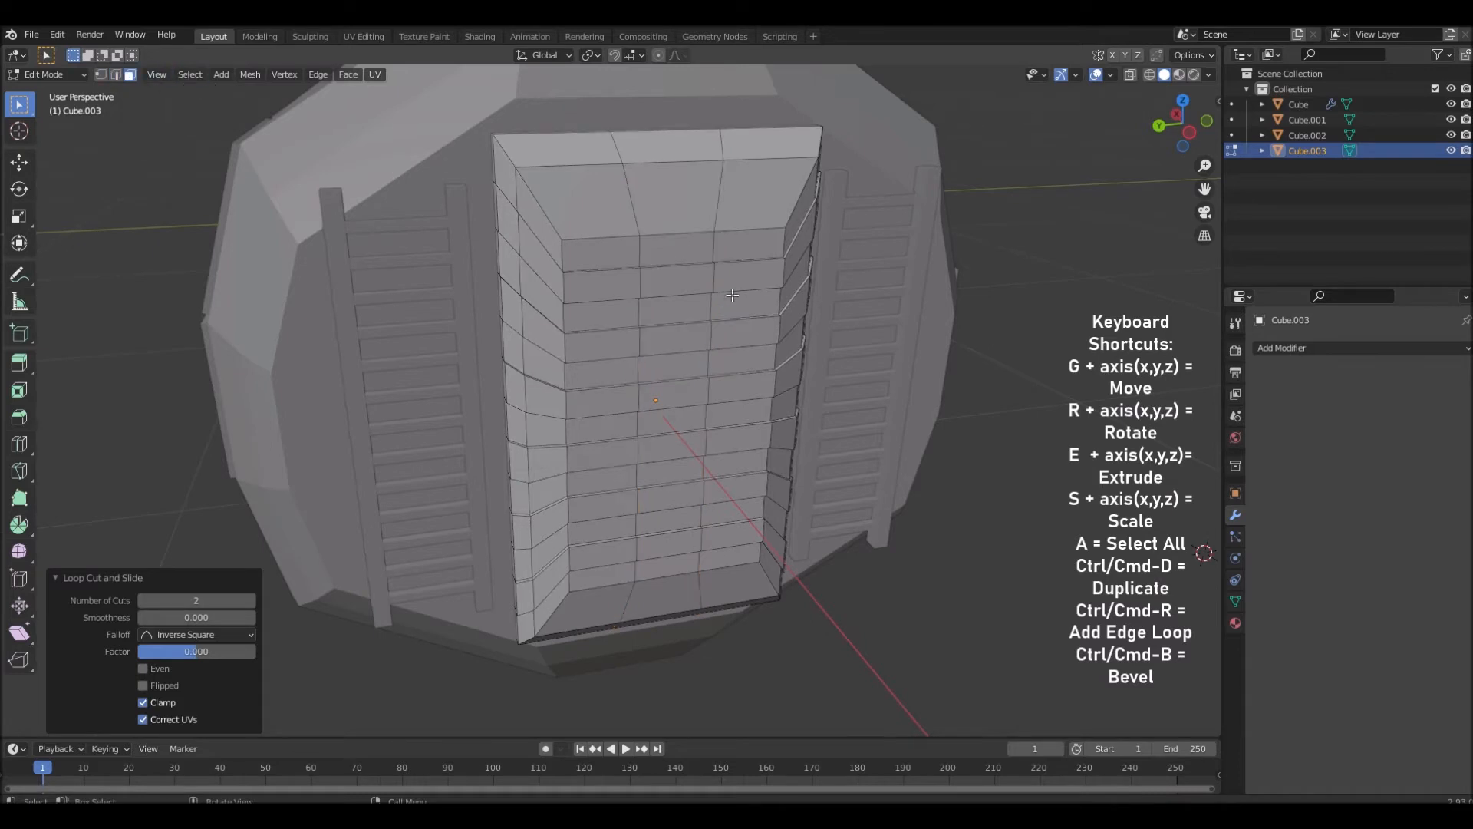
pyautogui.click(610, 241)
pyautogui.keyDown('shift'); pyautogui.click(625, 322); pyautogui.keyUp('shift')
pyautogui.moveTo(628, 374); pyautogui.dragTo(621, 410, button='middle')
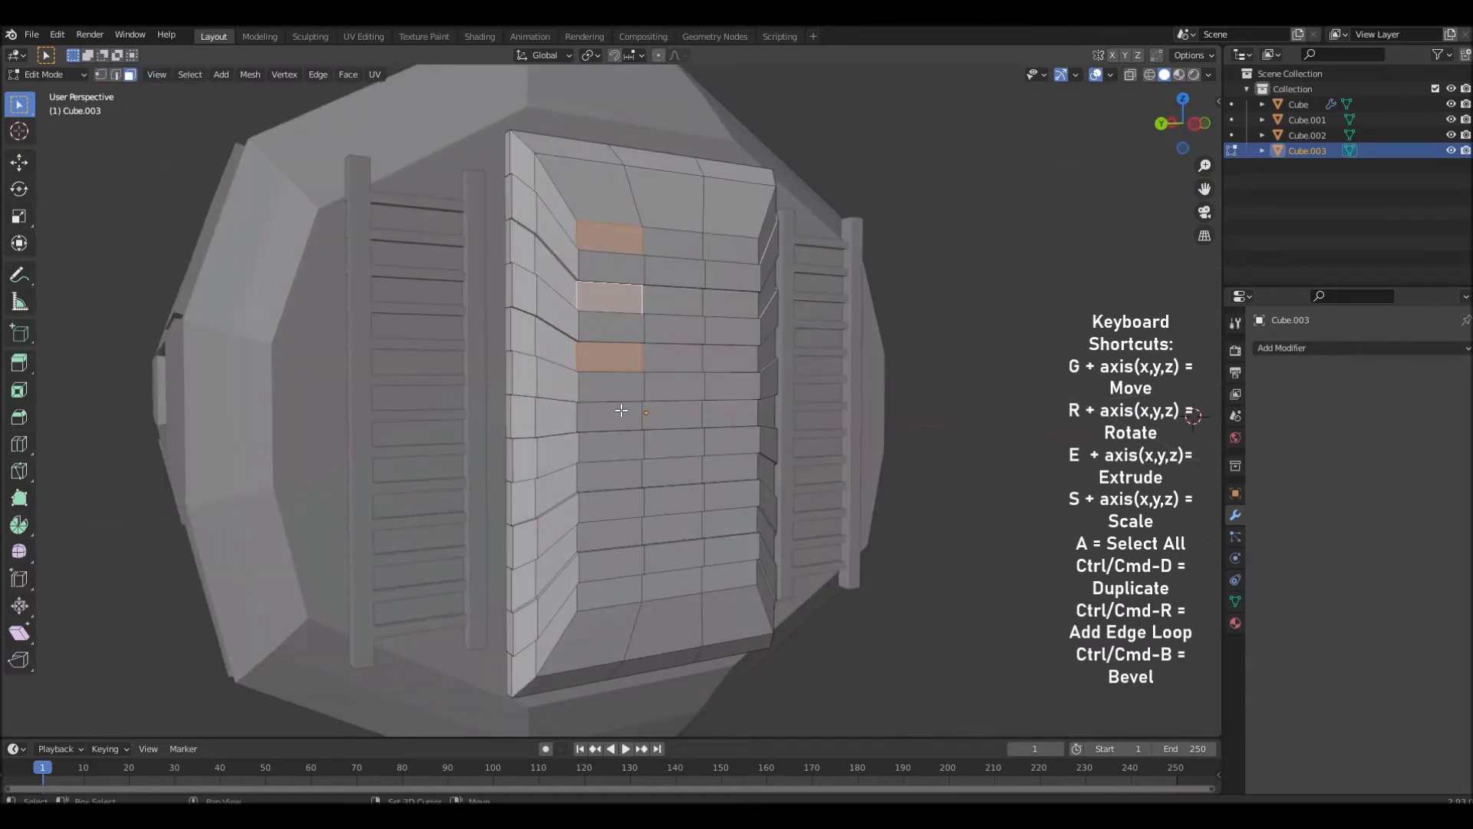
pyautogui.keyDown('shift'); pyautogui.click(621, 523); pyautogui.keyUp('shift')
pyautogui.moveTo(622, 570); pyautogui.dragTo(740, 548, button='middle')
pyautogui.keyDown('shift'); pyautogui.click(735, 537); pyautogui.keyUp('shift')
pyautogui.keyDown('shift'); pyautogui.click(731, 477); pyautogui.keyUp('shift')
pyautogui.keyDown('shift'); pyautogui.click(730, 419); pyautogui.keyUp('shift')
pyautogui.keyDown('shift'); pyautogui.click(730, 359); pyautogui.keyUp('shift')
pyautogui.keyDown('shift'); pyautogui.click(730, 296); pyautogui.keyUp('shift')
pyautogui.keyDown('shift'); pyautogui.click(729, 235); pyautogui.keyUp('shift')
pyautogui.moveTo(730, 236); pyautogui.dragTo(940, 417, button='middle')
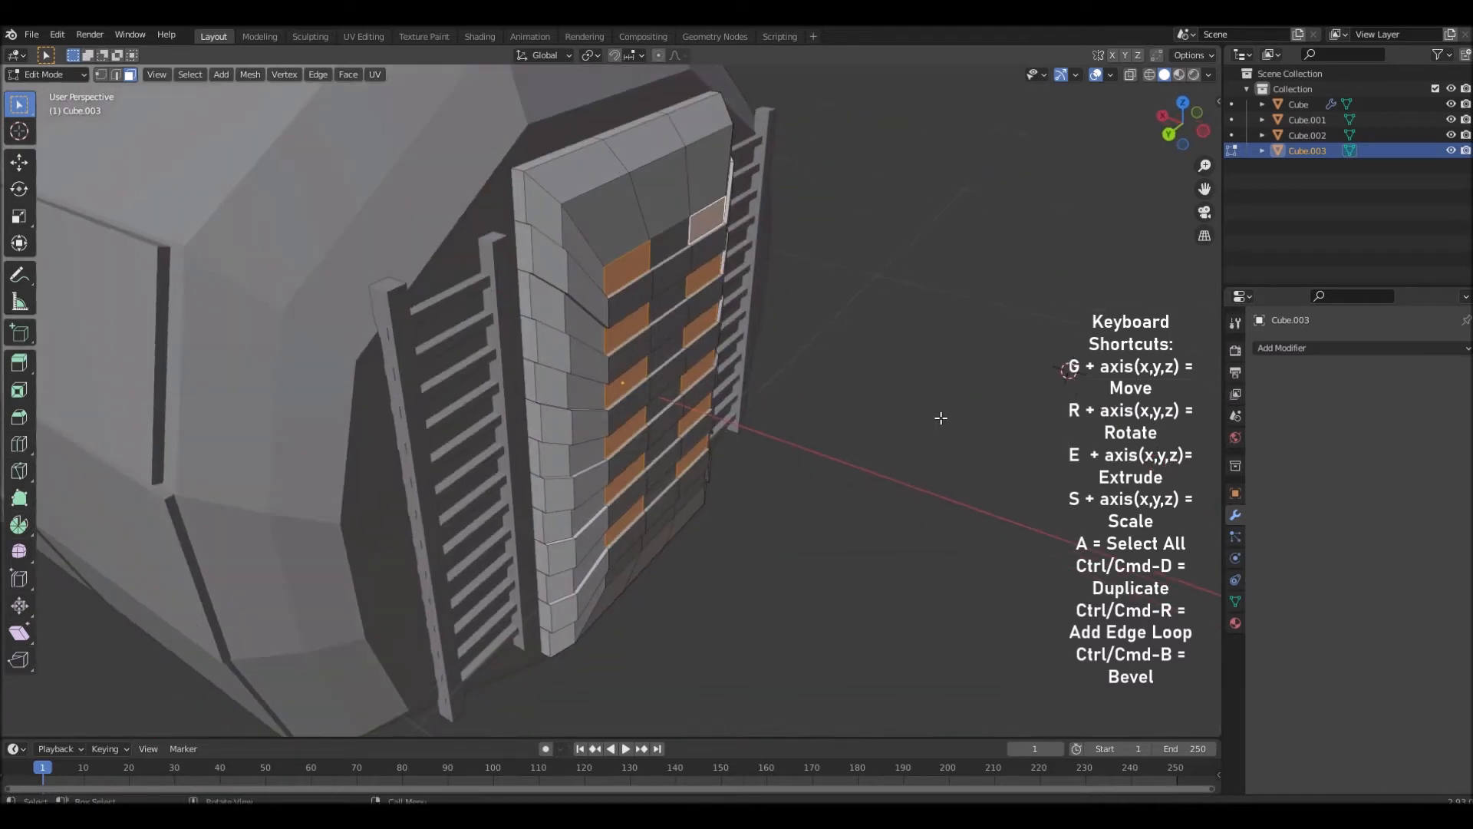
pyautogui.press('g')
pyautogui.press('x')
pyautogui.click(928, 407)
pyautogui.moveTo(928, 407)
pyautogui.mouseDown(button='middle')
pyautogui.moveTo(675, 417)
pyautogui.moveTo(804, 446)
pyautogui.moveTo(913, 393)
pyautogui.moveTo(922, 428)
pyautogui.moveTo(881, 388)
pyautogui.moveTo(825, 394)
pyautogui.moveTo(911, 418)
pyautogui.mouseUp(button='middle')
pyautogui.press('Tab')
pyautogui.press('Tab')
# Select the three underside faces at the plate's lower end and extrude them
pyautogui.moveTo(914, 483); pyautogui.dragTo(893, 452, button='middle')
pyautogui.click(713, 494)
pyautogui.keyDown('shift'); pyautogui.click(641, 470); pyautogui.keyUp('shift')
pyautogui.click(643, 495)
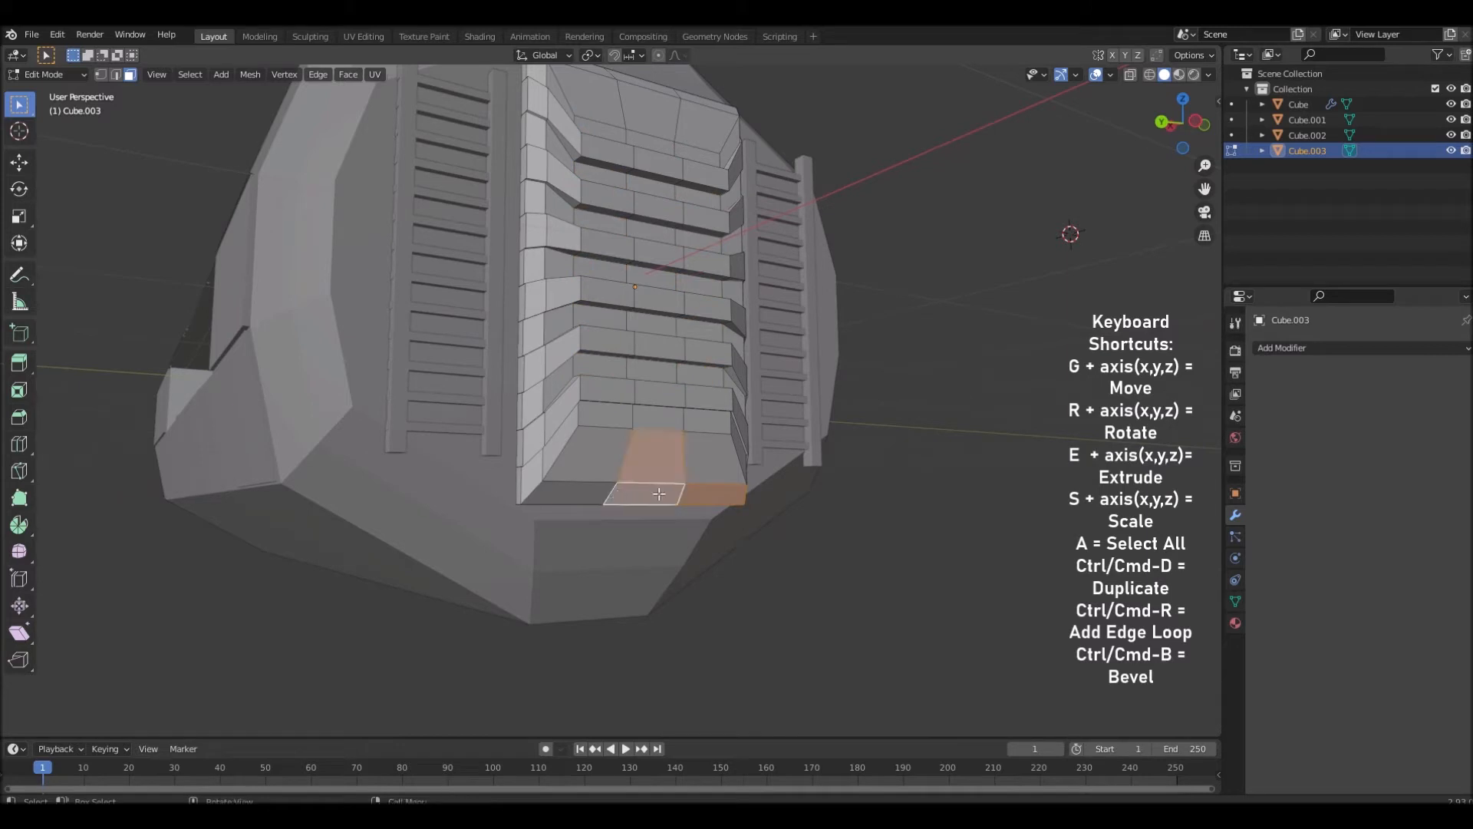
pyautogui.click(696, 494)
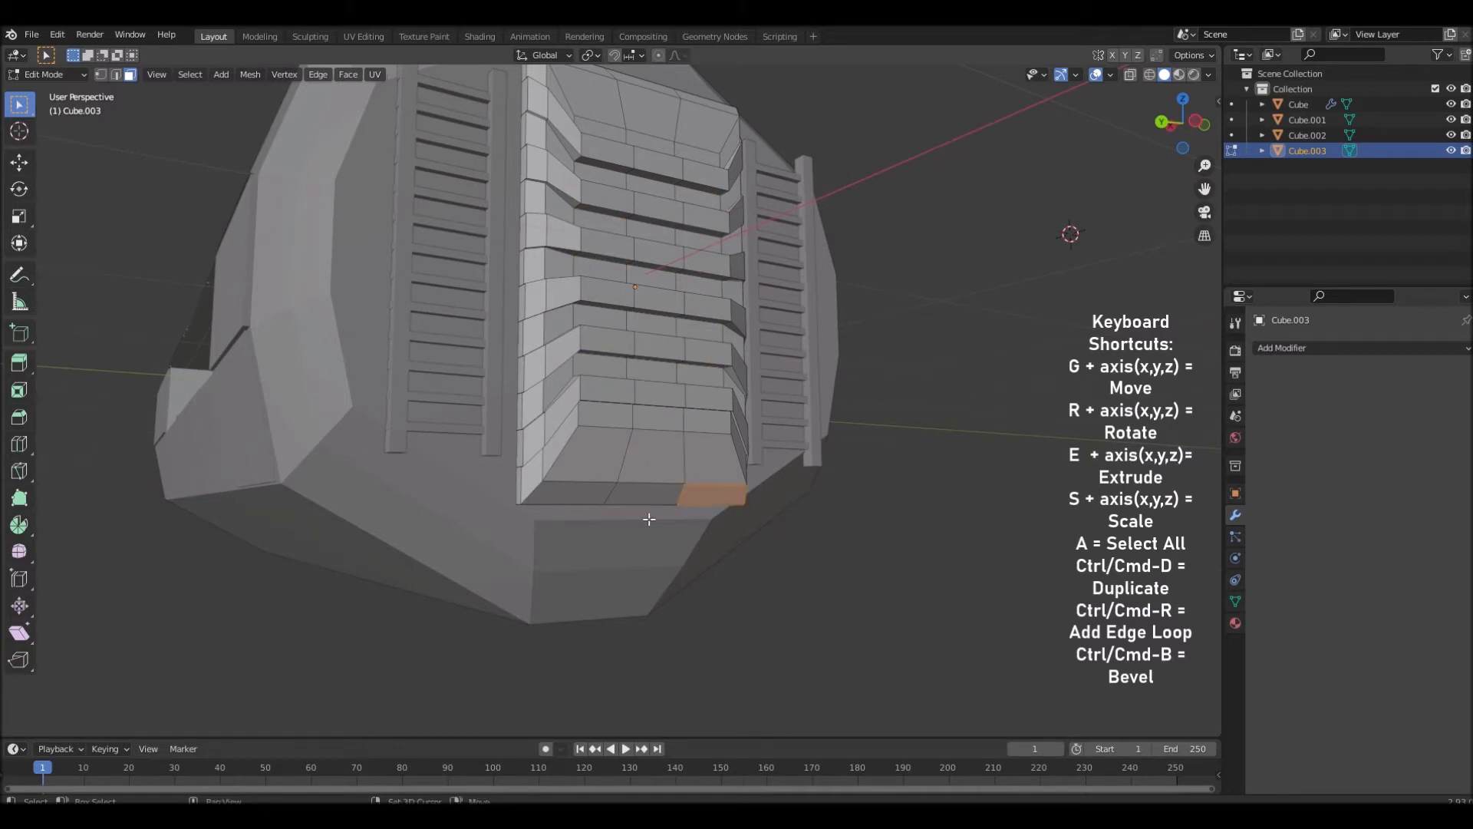
pyautogui.keyDown('shift'); pyautogui.click(574, 495); pyautogui.keyUp('shift')
pyautogui.moveTo(849, 525)
pyautogui.mouseDown(button='middle')
pyautogui.moveTo(908, 549)
pyautogui.moveTo(843, 543)
pyautogui.mouseUp(button='middle')
pyautogui.press('e')
pyautogui.click(966, 600)
# Reposition the extruded lower end along Z, scale it and shift it along X to shape a tapered lip
pyautogui.press('g')
pyautogui.press('z')
pyautogui.click(962, 574)
pyautogui.press('s')
pyautogui.click(1059, 603)
pyautogui.moveTo(1059, 603); pyautogui.dragTo(1174, 626, button='middle')
pyautogui.press('g')
pyautogui.press('x')
pyautogui.click(982, 550)
# Inset the three faces at the lip's end by about 0.15 m and extrude them about 0.07 m inward
pyautogui.moveTo(998, 551); pyautogui.dragTo(762, 503, button='middle')
pyautogui.click(953, 522)
pyautogui.scroll(3, 744, 447)
pyautogui.keyDown('shift'); pyautogui.click(642, 444); pyautogui.keyUp('shift')
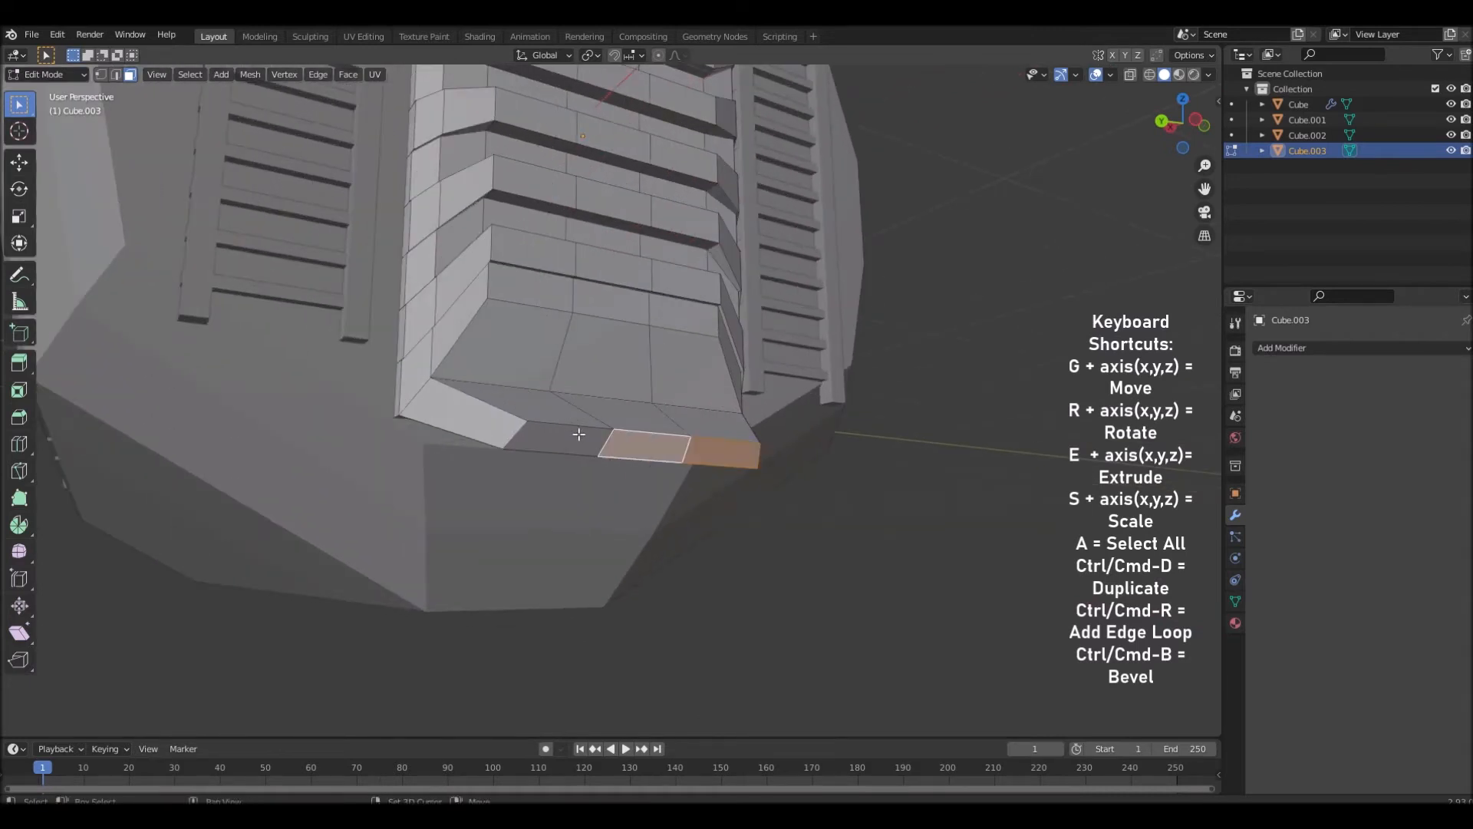
pyautogui.keyDown('shift'); pyautogui.click(568, 437); pyautogui.keyUp('shift')
pyautogui.press('i')
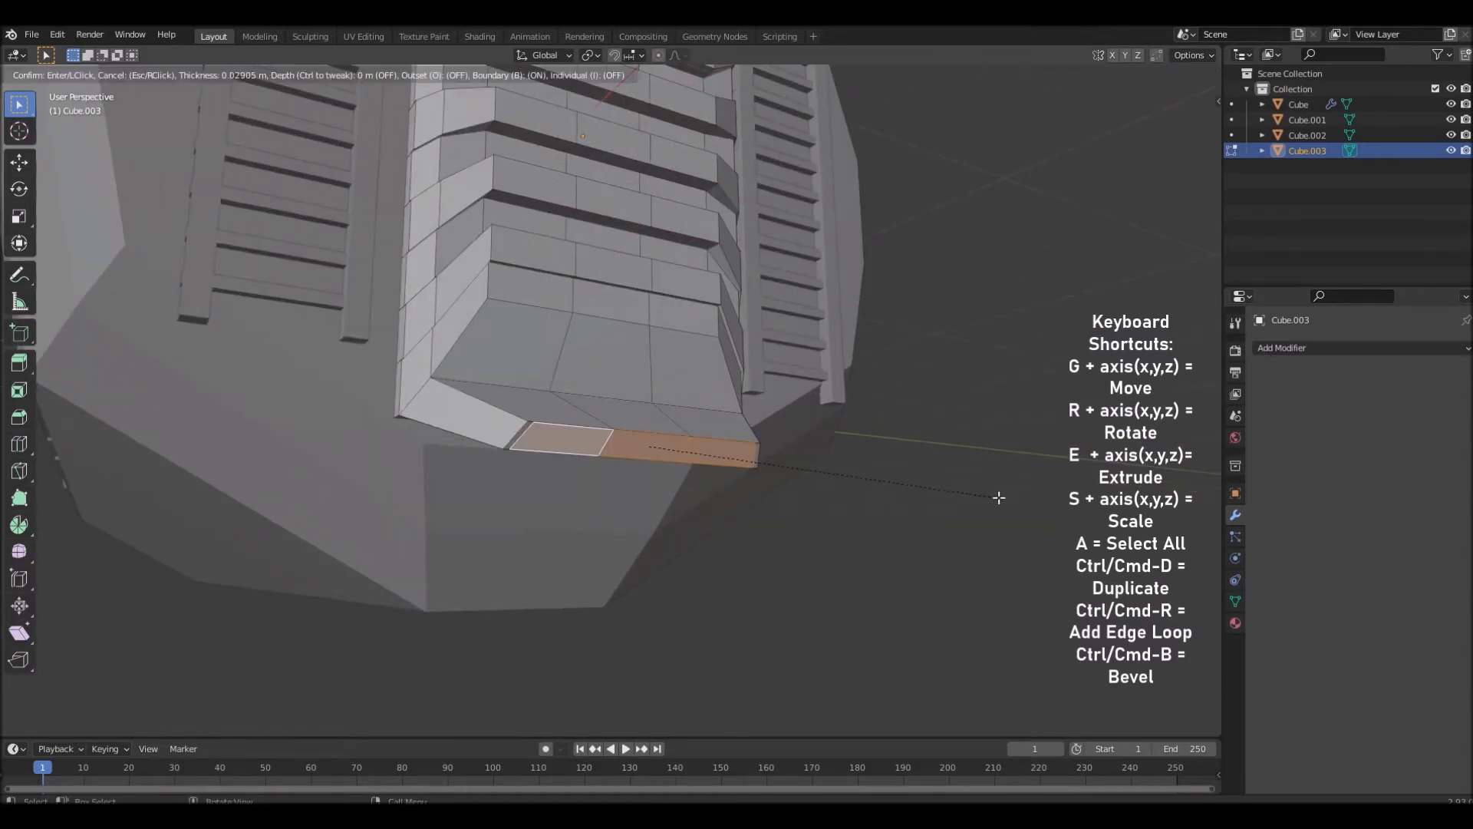
pyautogui.click(944, 503)
pyautogui.moveTo(944, 503); pyautogui.dragTo(898, 504, button='middle')
pyautogui.press('e')
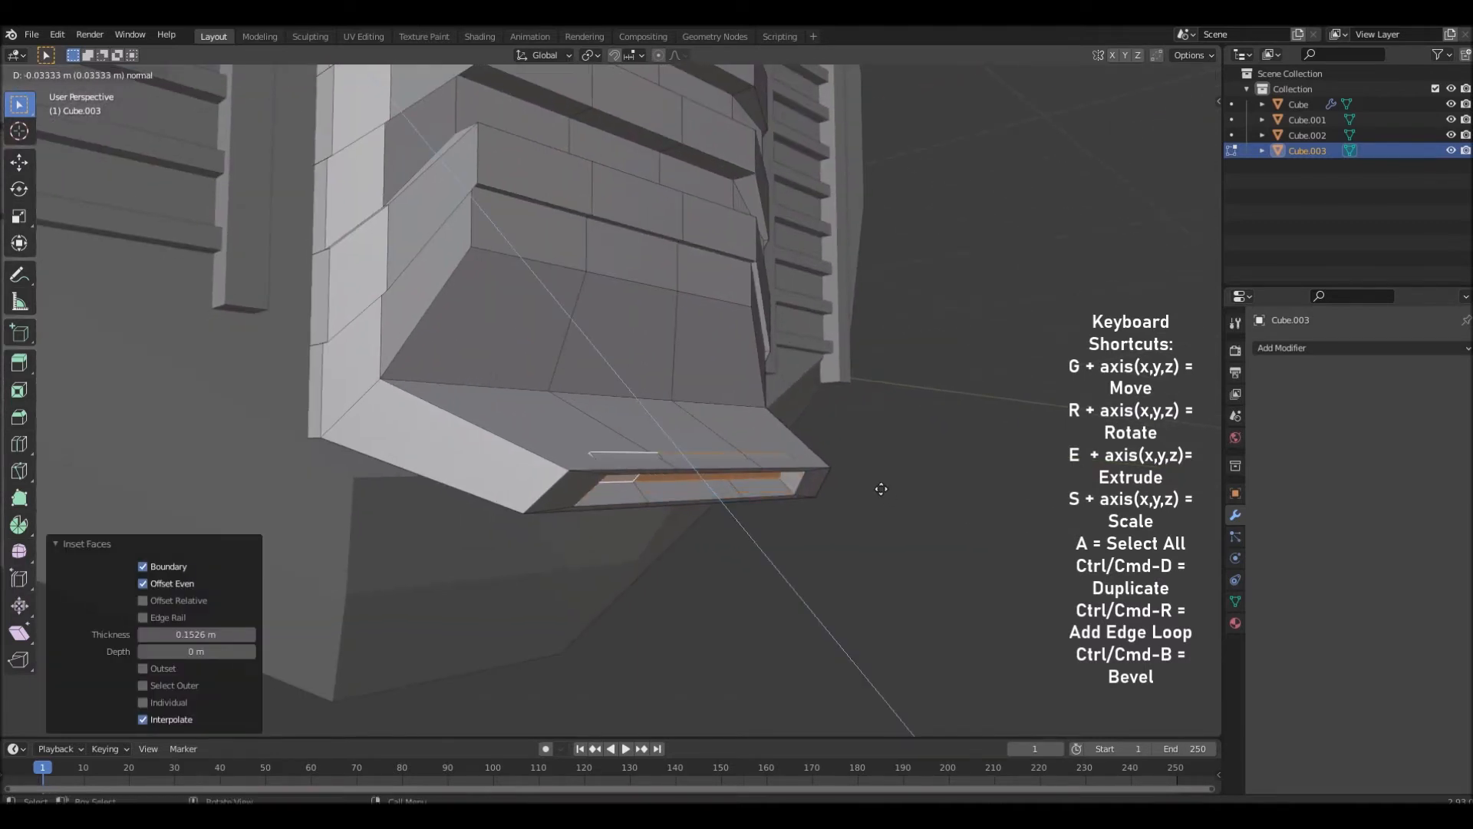
pyautogui.click(858, 464)
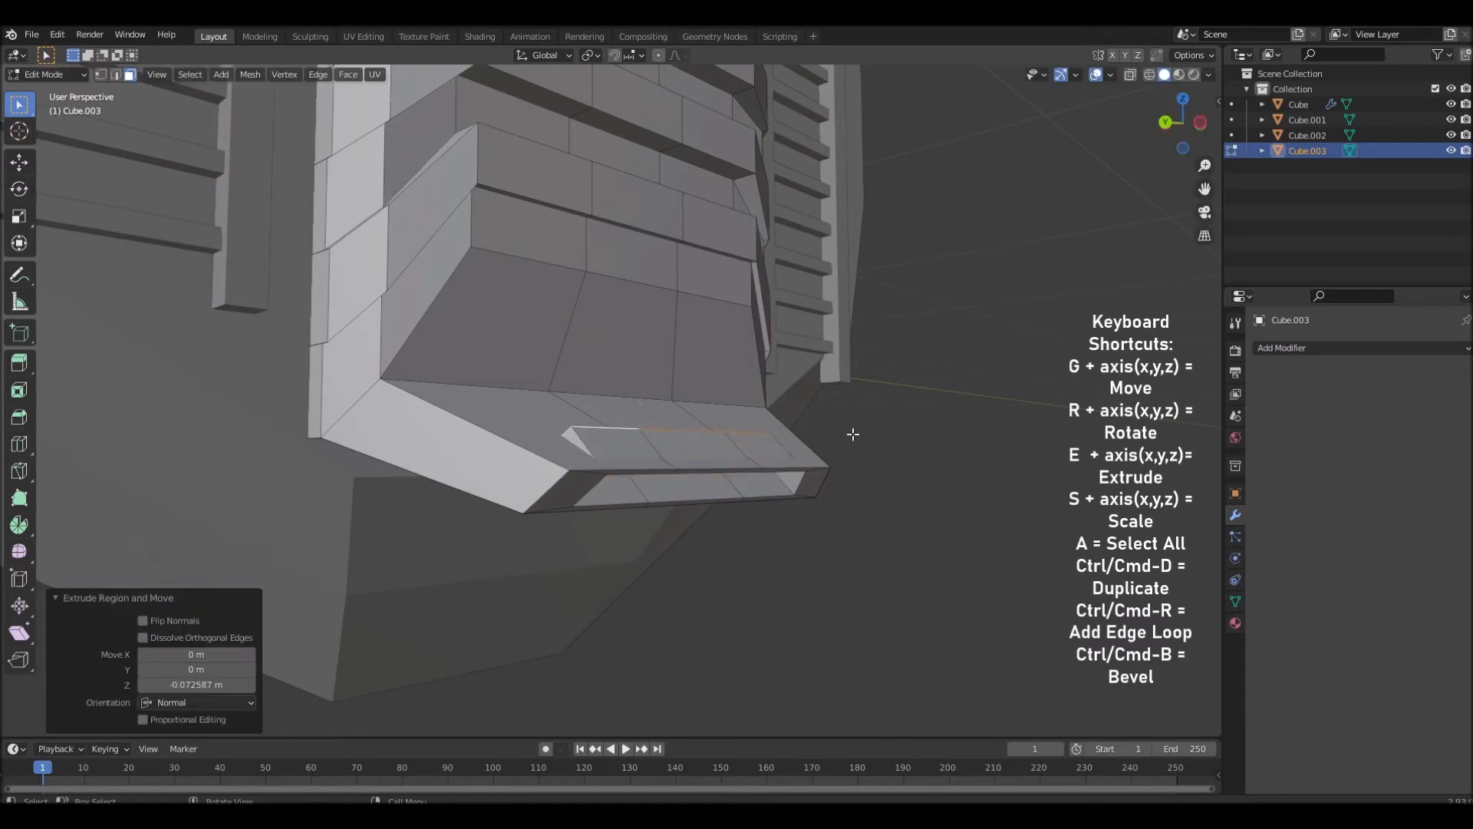
# Lower the recess's inner faces about 0.02 m along Z and return to Object Mode
pyautogui.press('g')
pyautogui.press('z')
pyautogui.click(845, 450)
pyautogui.moveTo(845, 450); pyautogui.dragTo(686, 429, button='middle')
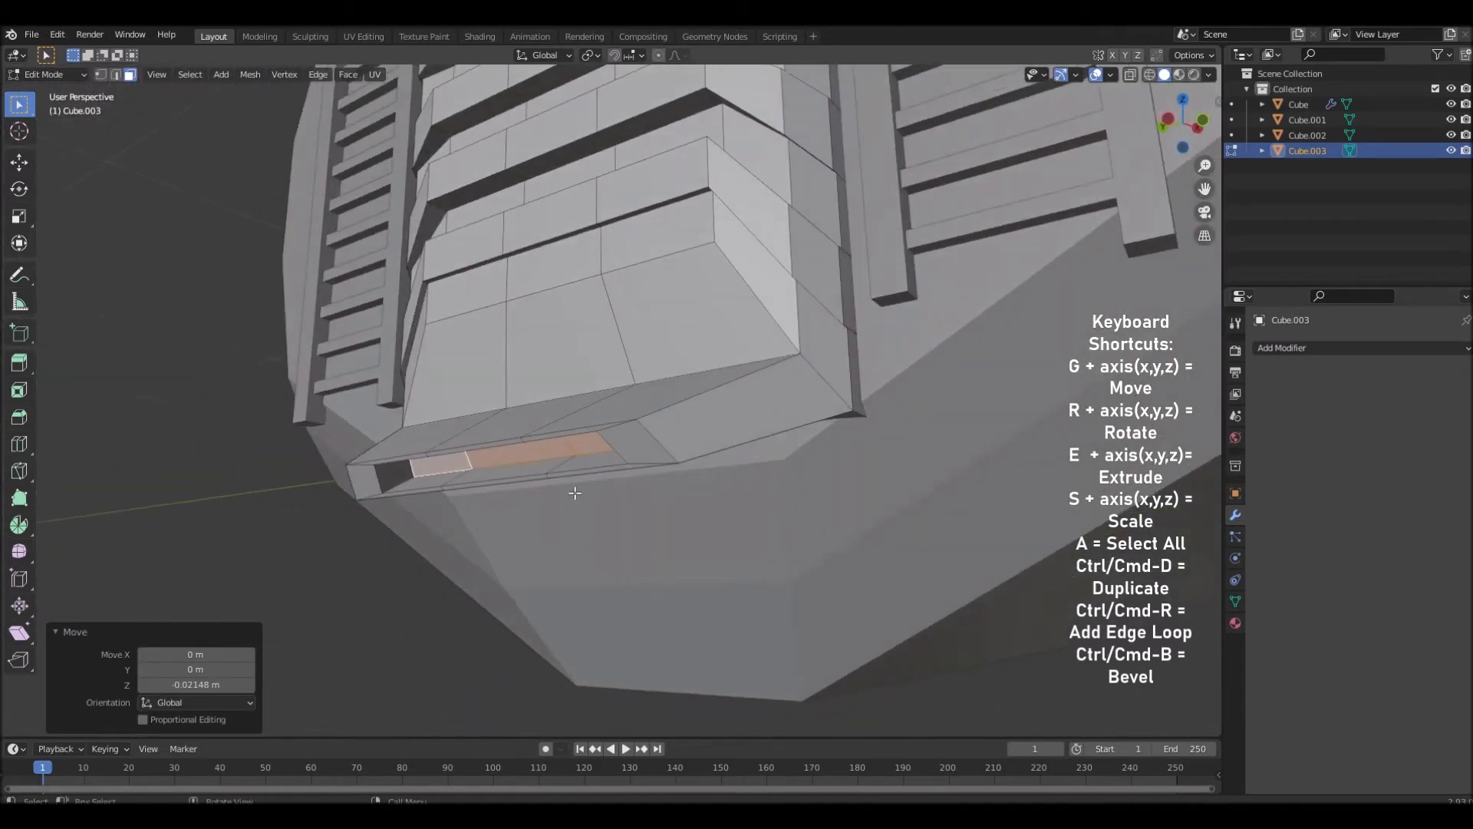
pyautogui.click(313, 547)
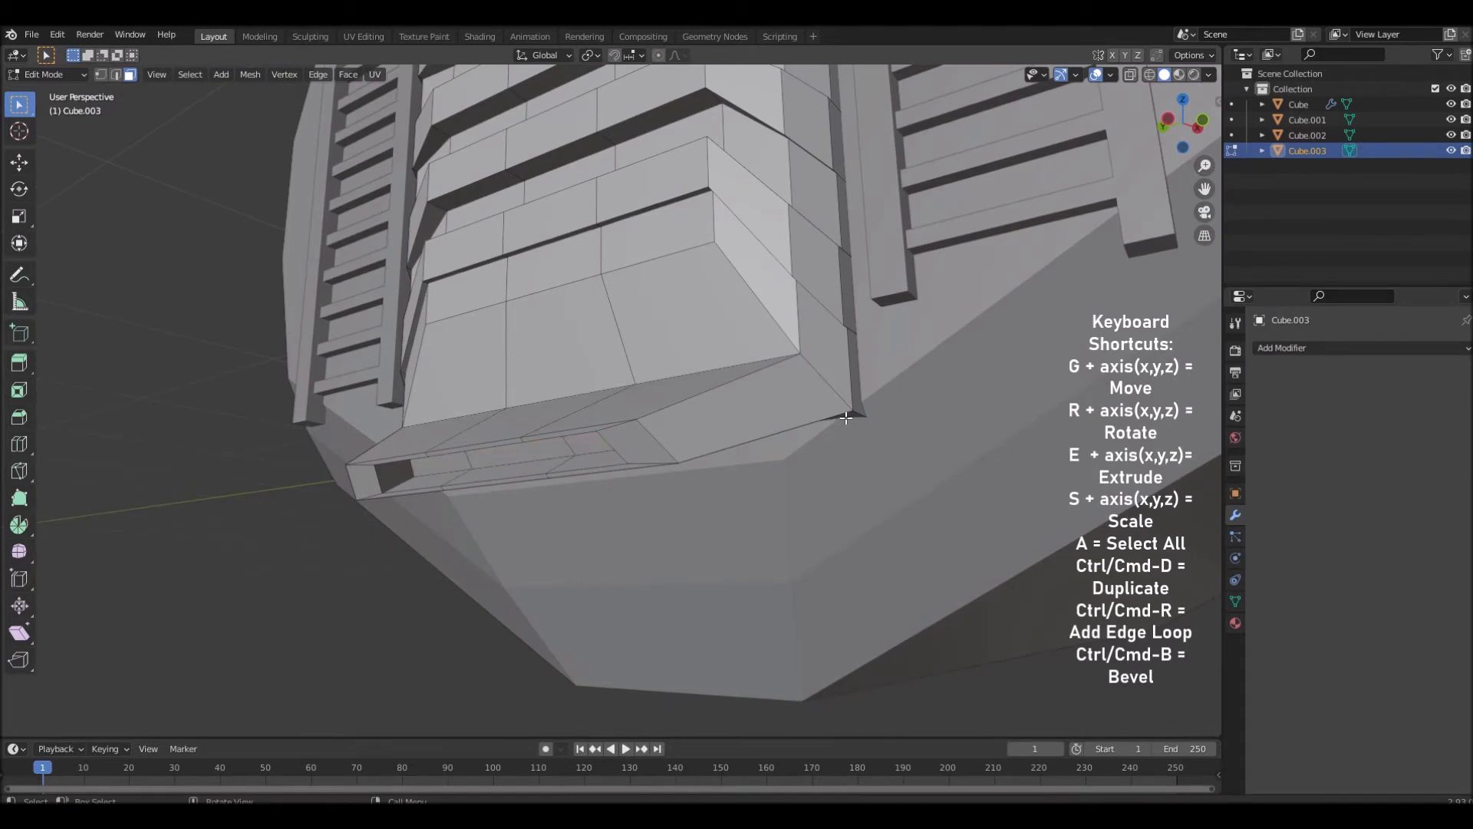
pyautogui.moveTo(740, 399); pyautogui.dragTo(874, 494, button='middle')
pyautogui.press('Tab')
pyautogui.click(931, 509)
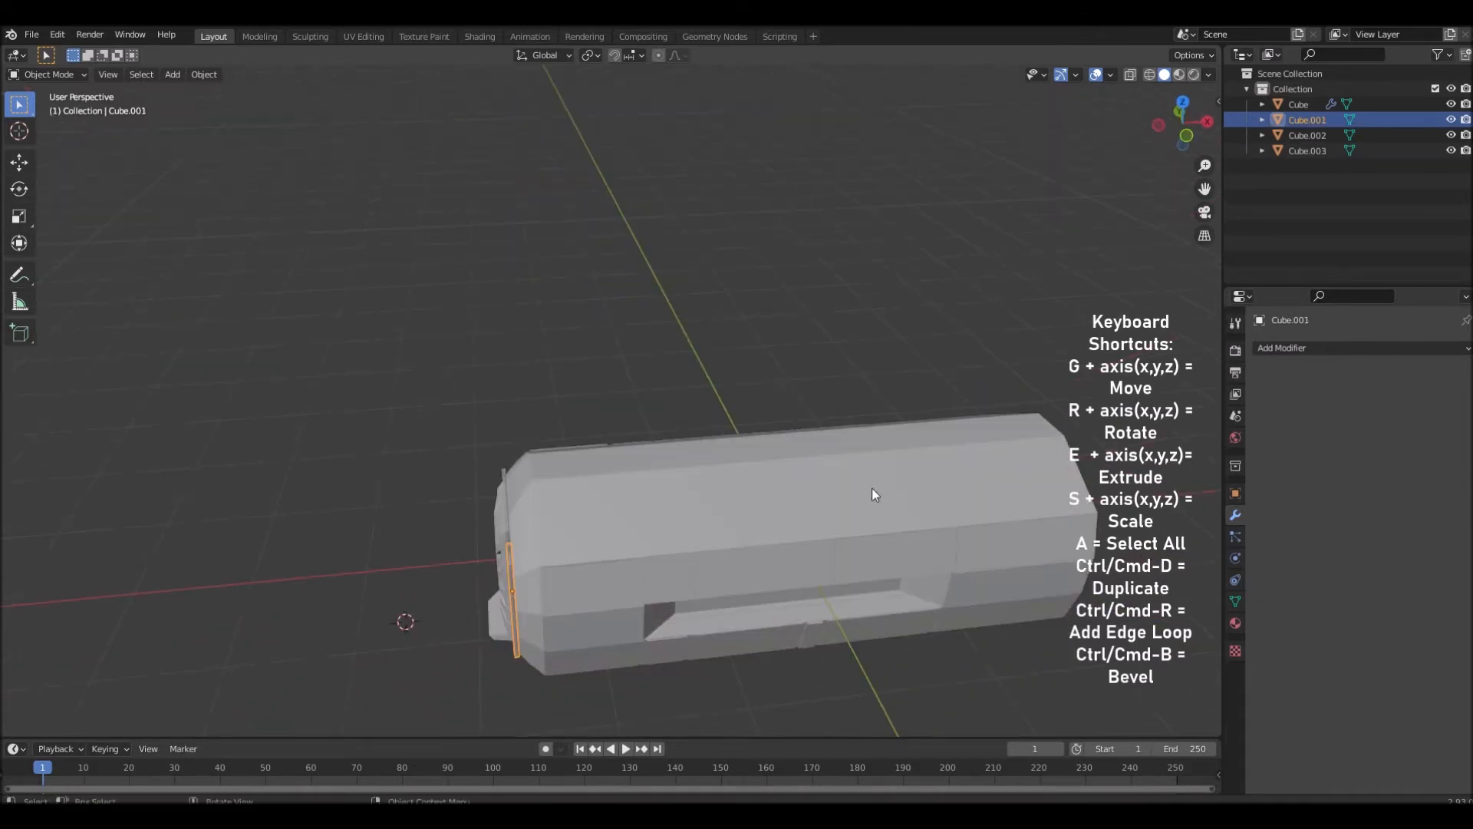
# Edit the body mesh and add a loop cut of two evenly spaced lengthwise cuts across its sloped roof strip
pyautogui.click(683, 530)
pyautogui.moveTo(737, 517)
pyautogui.mouseDown(button='middle')
pyautogui.moveTo(864, 527)
pyautogui.moveTo(751, 519)
pyautogui.mouseUp(button='middle')
pyautogui.press('Tab')
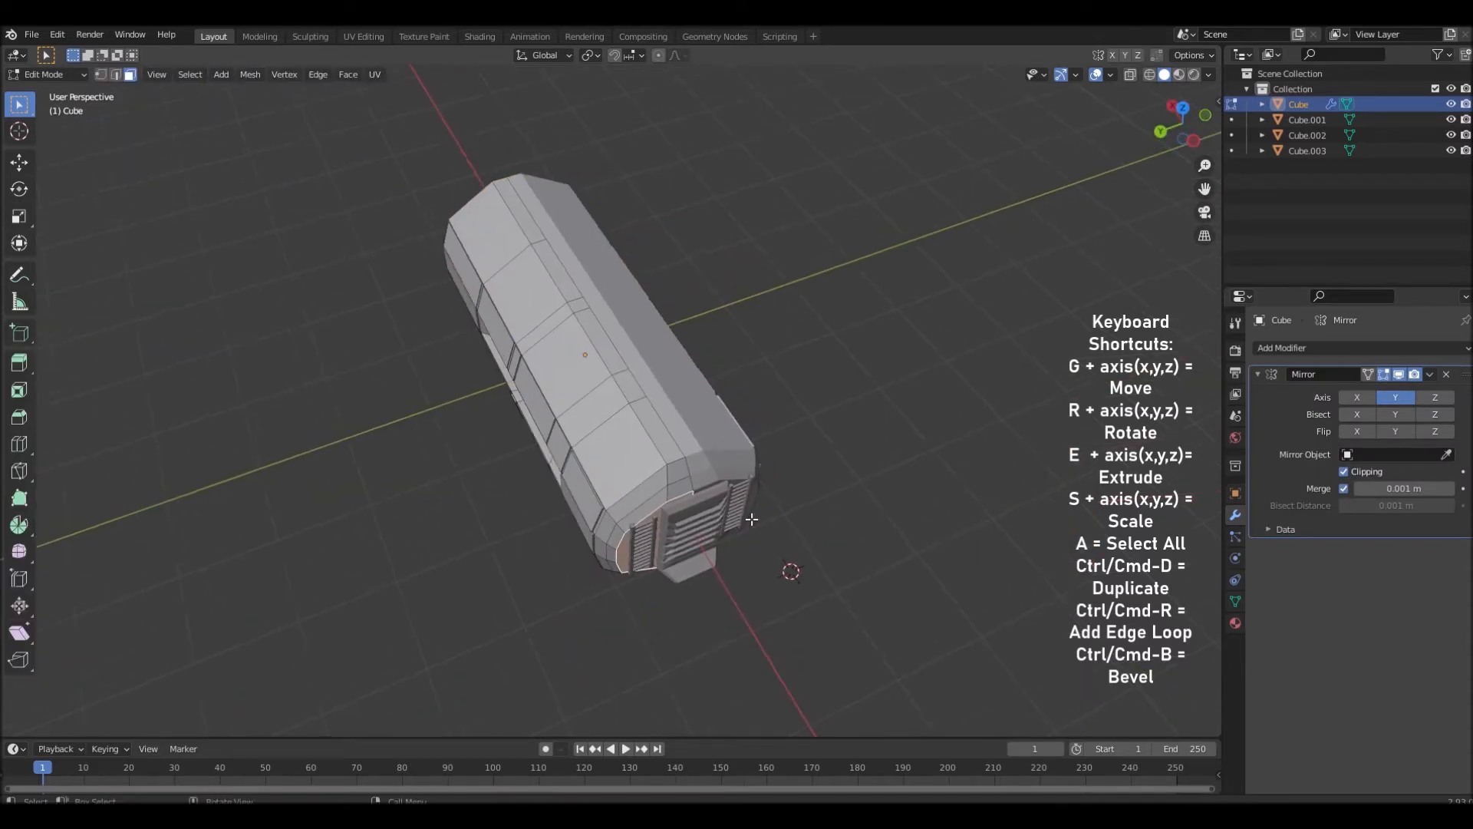
pyautogui.scroll(4, 751, 519)
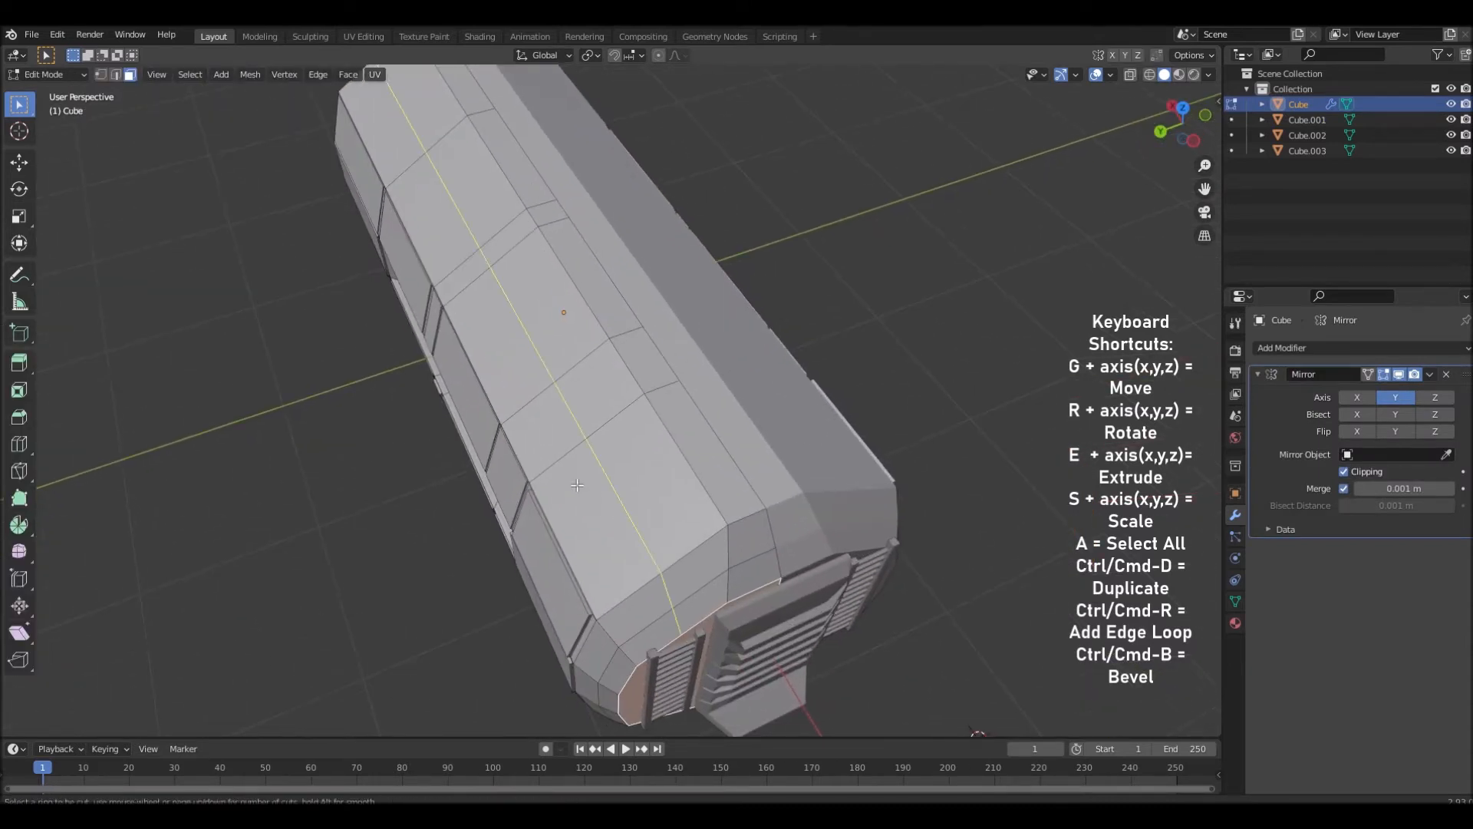
pyautogui.click(577, 484)
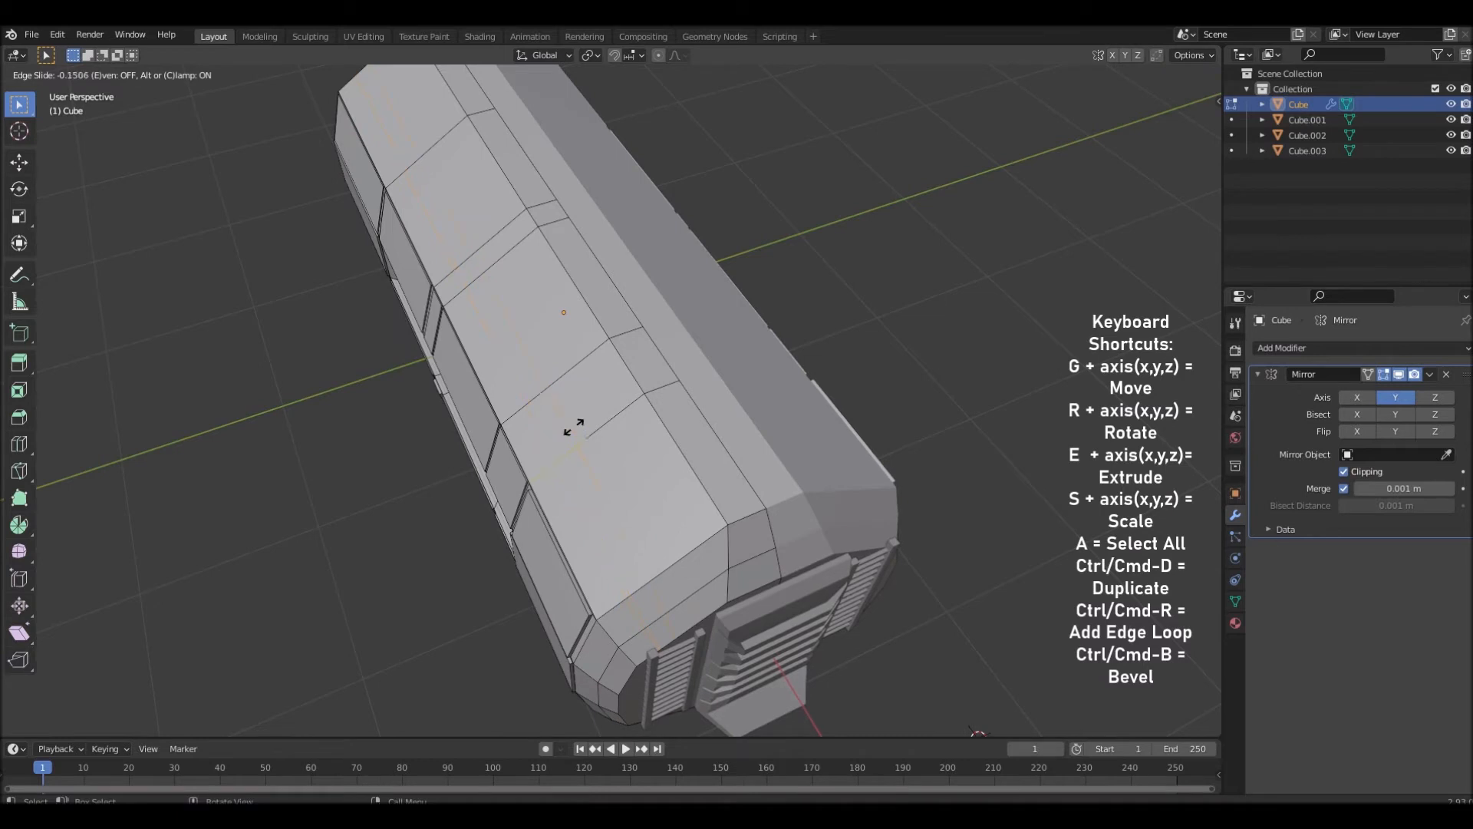
pyautogui.rightClick(579, 421)
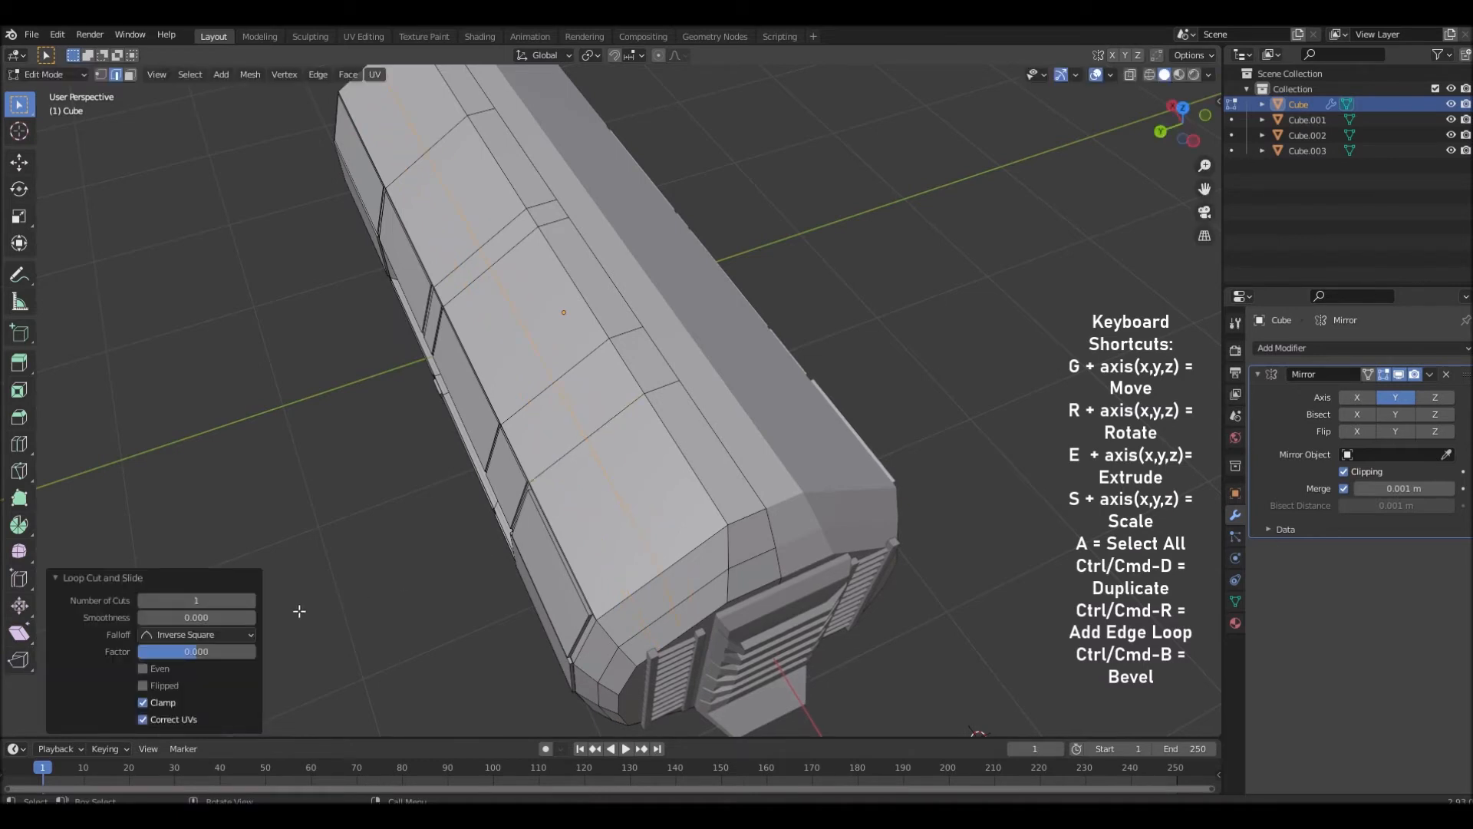
pyautogui.moveTo(628, 608); pyautogui.dragTo(629, 577, button='middle')
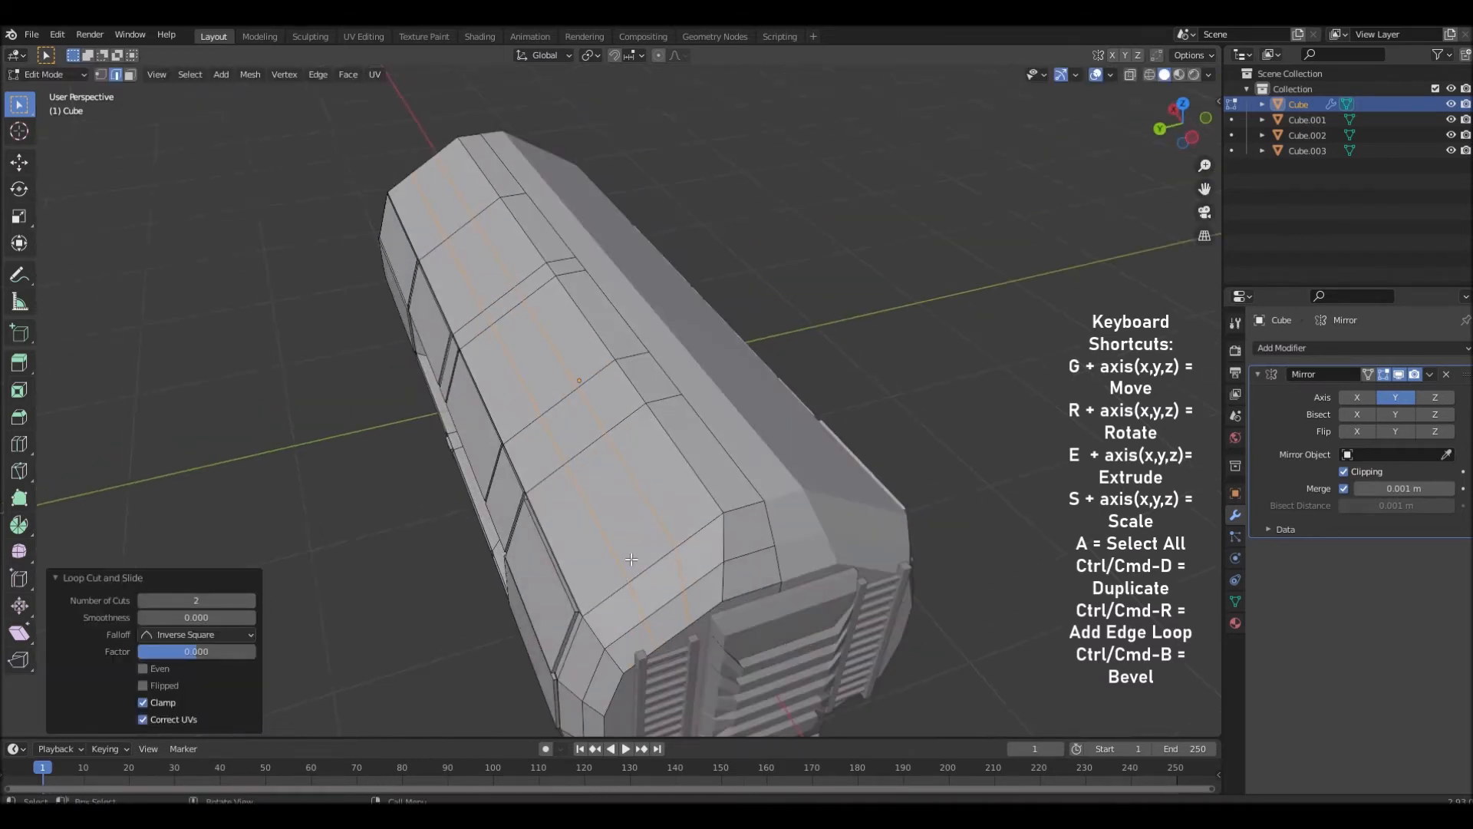
pyautogui.click(666, 513)
pyautogui.moveTo(702, 541); pyautogui.dragTo(708, 487, button='middle')
pyautogui.moveTo(682, 431); pyautogui.dragTo(660, 458, button='middle')
# Add one centred lengthwise loop cut in the upper roof strip and another in the lower roof strip
pyautogui.hotkey('ctrl', 'r')
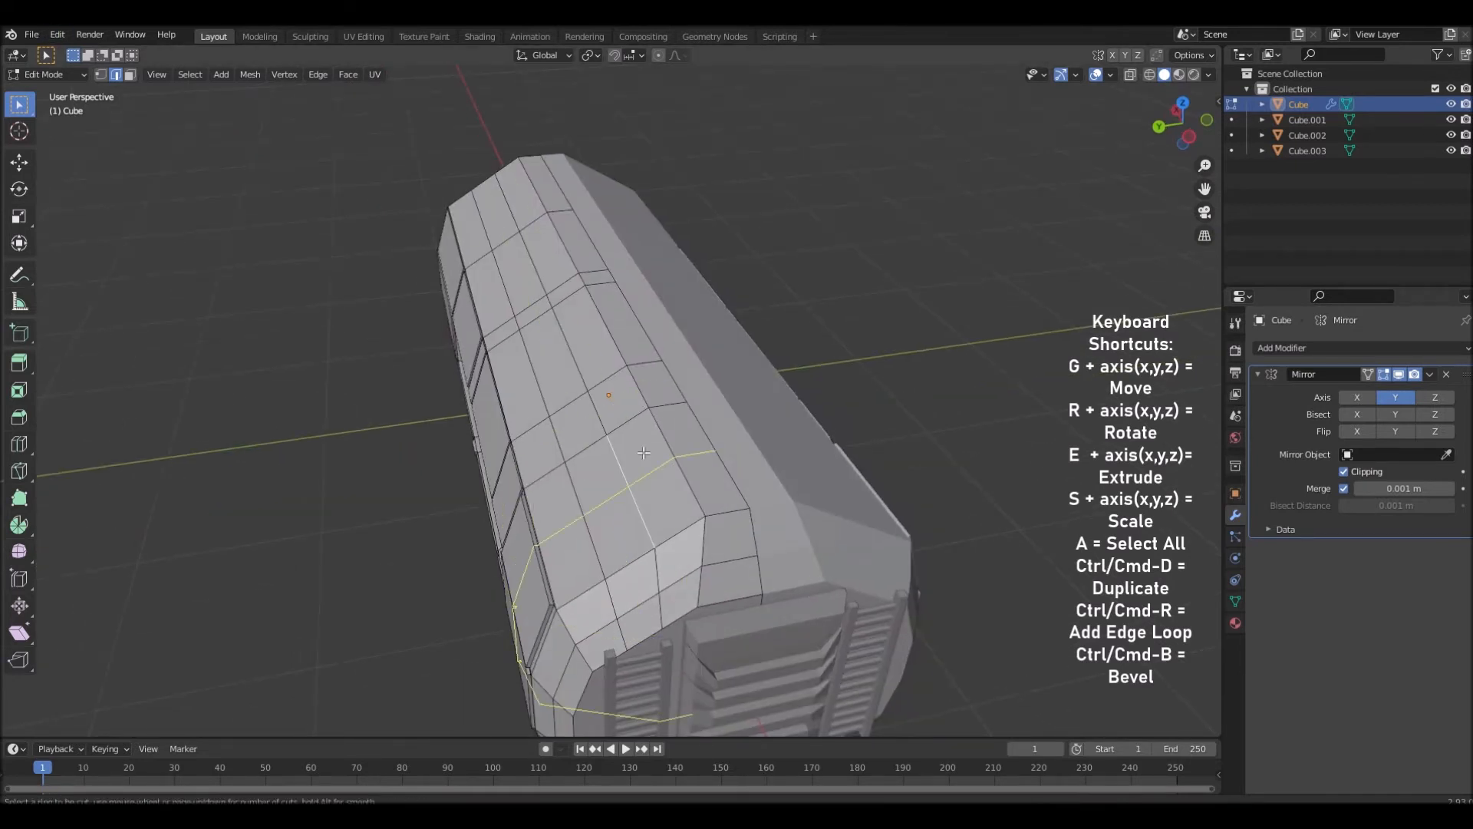
pyautogui.click(622, 434)
pyautogui.rightClick(580, 507)
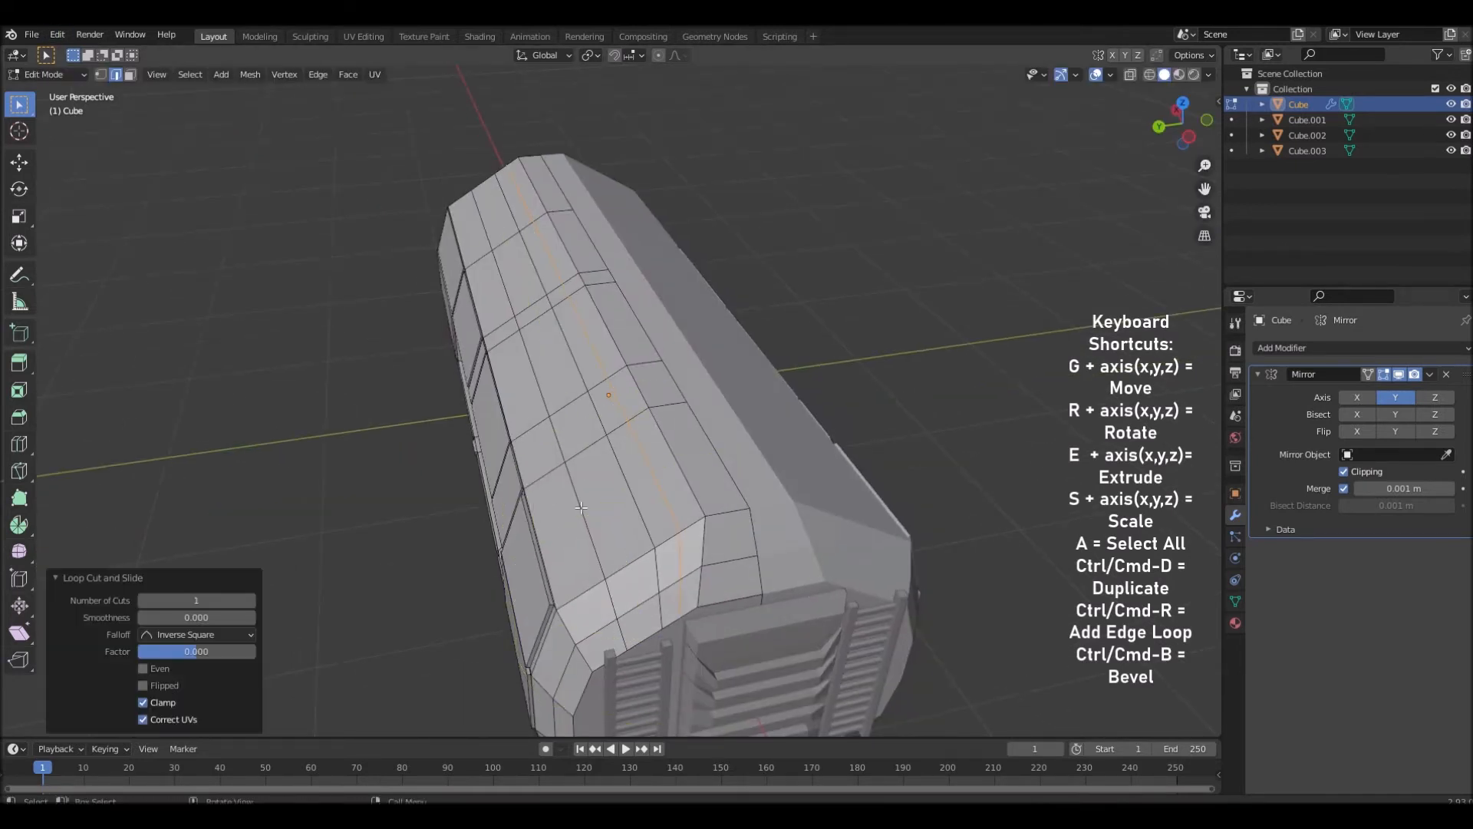
pyautogui.click(547, 484)
pyautogui.rightClick(546, 484)
# Select the inner roof faces of the ladder-end section with their adjoining sloped end faces and extrude them about 0.053 m inward
pyautogui.press('3')
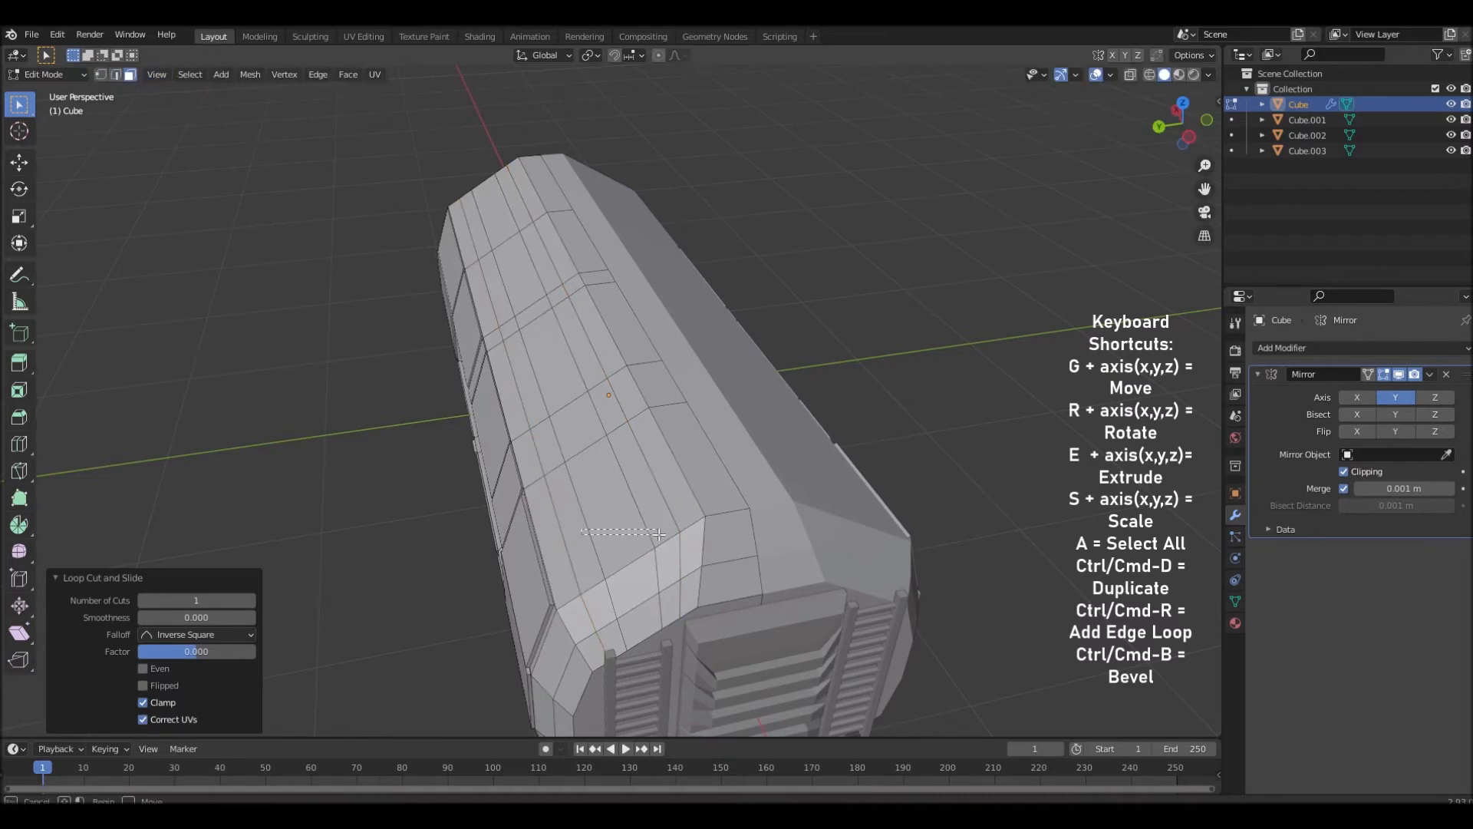
pyautogui.moveTo(659, 534); pyautogui.dragTo(660, 535)
pyautogui.moveTo(725, 590); pyautogui.dragTo(782, 524, button='middle')
pyautogui.scroll(4, 767, 560)
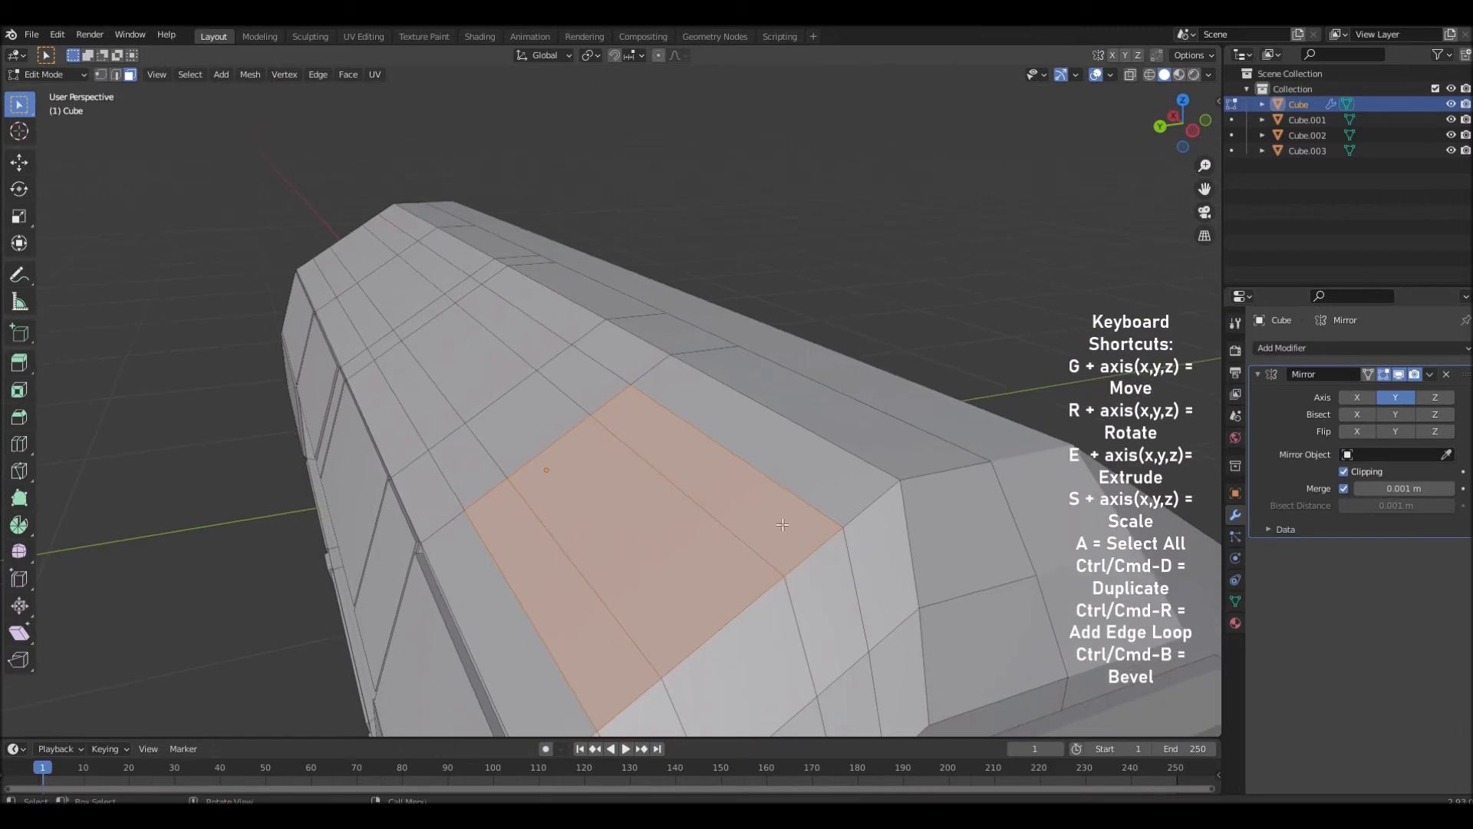
pyautogui.keyDown('shift'); pyautogui.moveTo(705, 685); pyautogui.dragTo(711, 617, button='middle'); pyautogui.keyUp('shift')
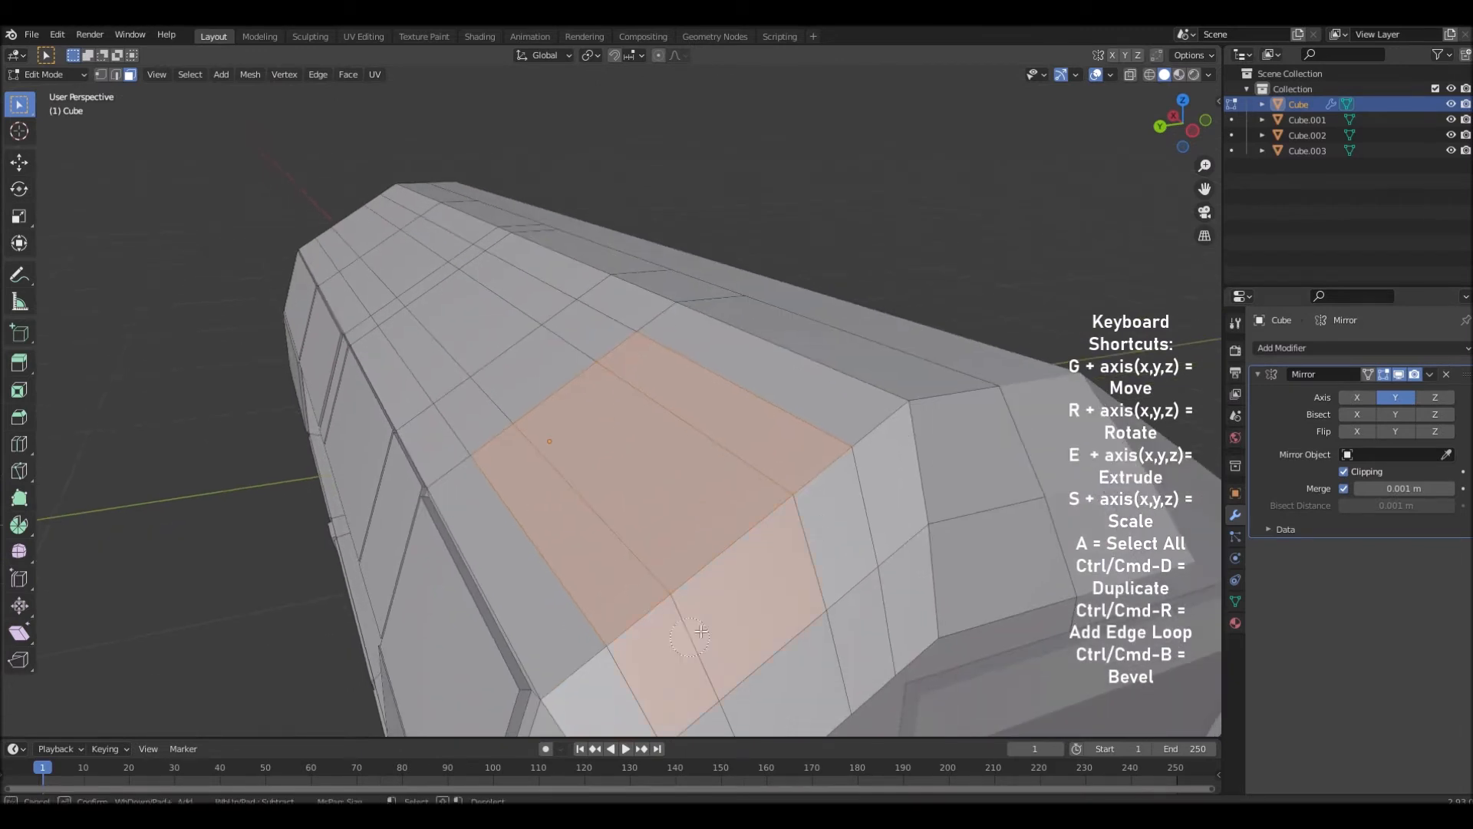
pyautogui.scroll(-4, 829, 552)
pyautogui.moveTo(844, 574); pyautogui.dragTo(866, 588, button='middle')
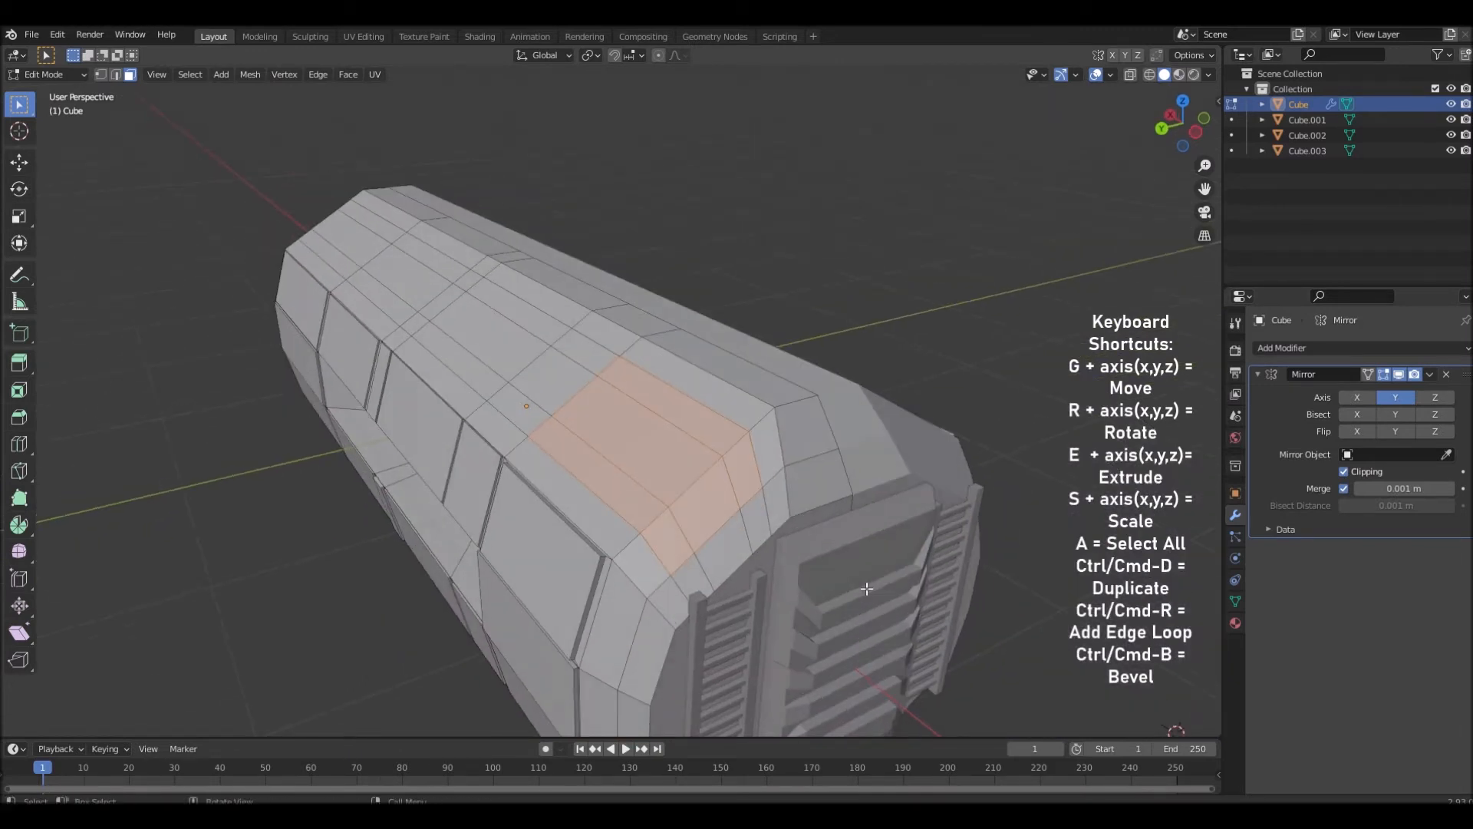
pyautogui.scroll(1, 867, 578)
pyautogui.press('e')
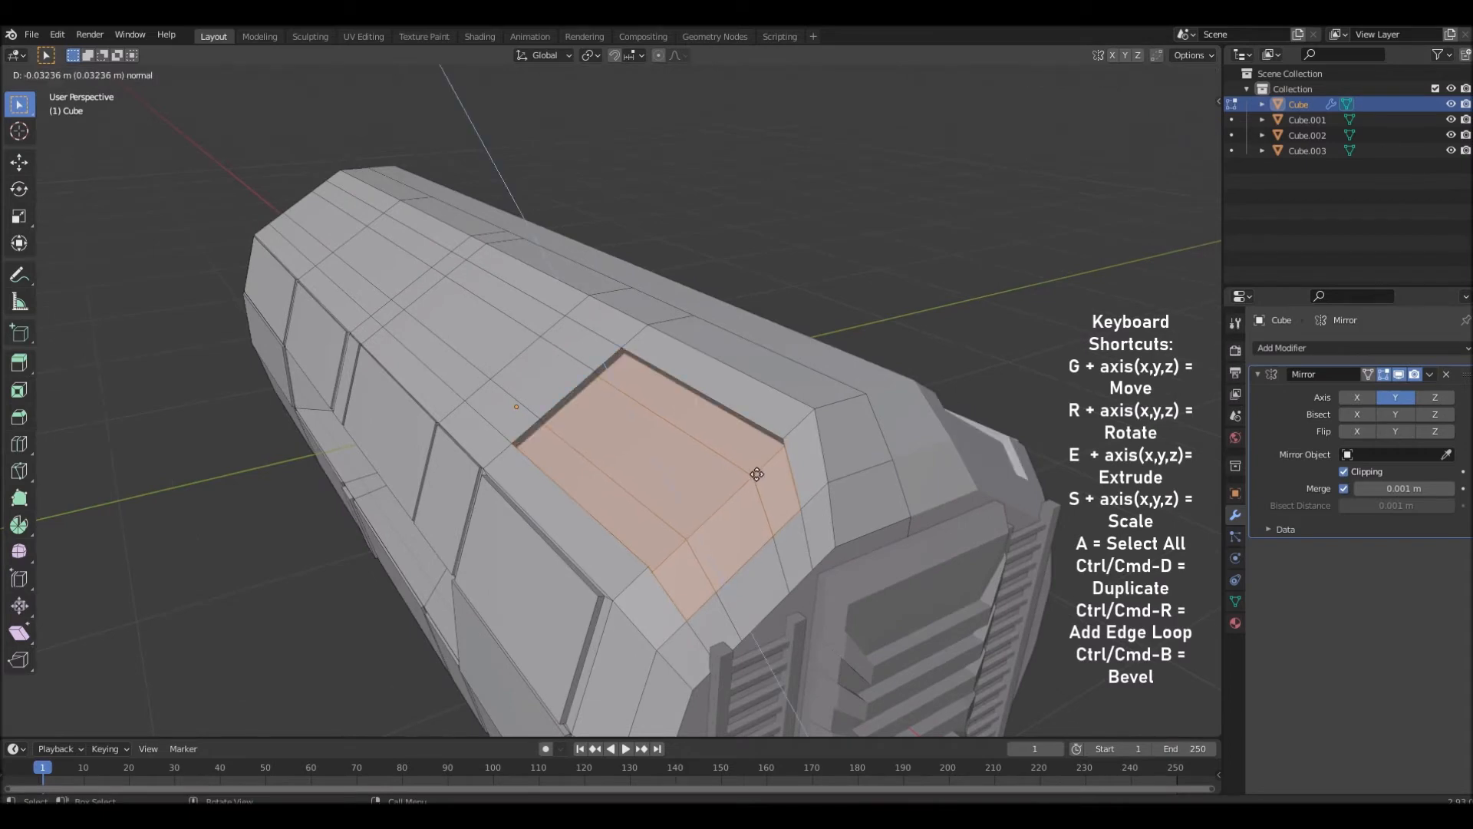
pyautogui.click(759, 476)
# Scale the recessed roof faces to about 0.895 and lower them about 0.06 m along Z
pyautogui.press('s')
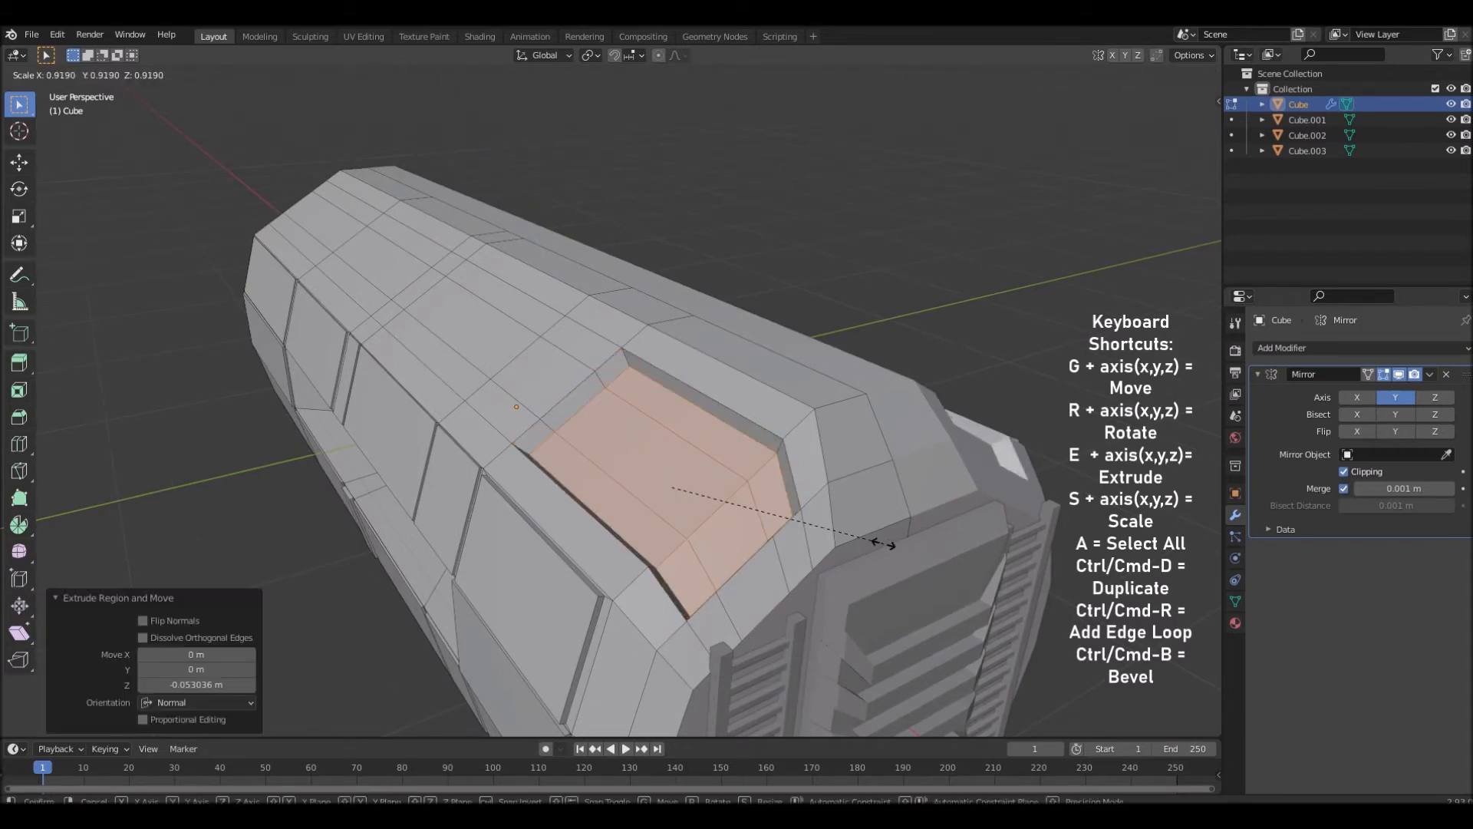
pyautogui.click(877, 541)
pyautogui.moveTo(877, 541); pyautogui.dragTo(752, 502, button='middle')
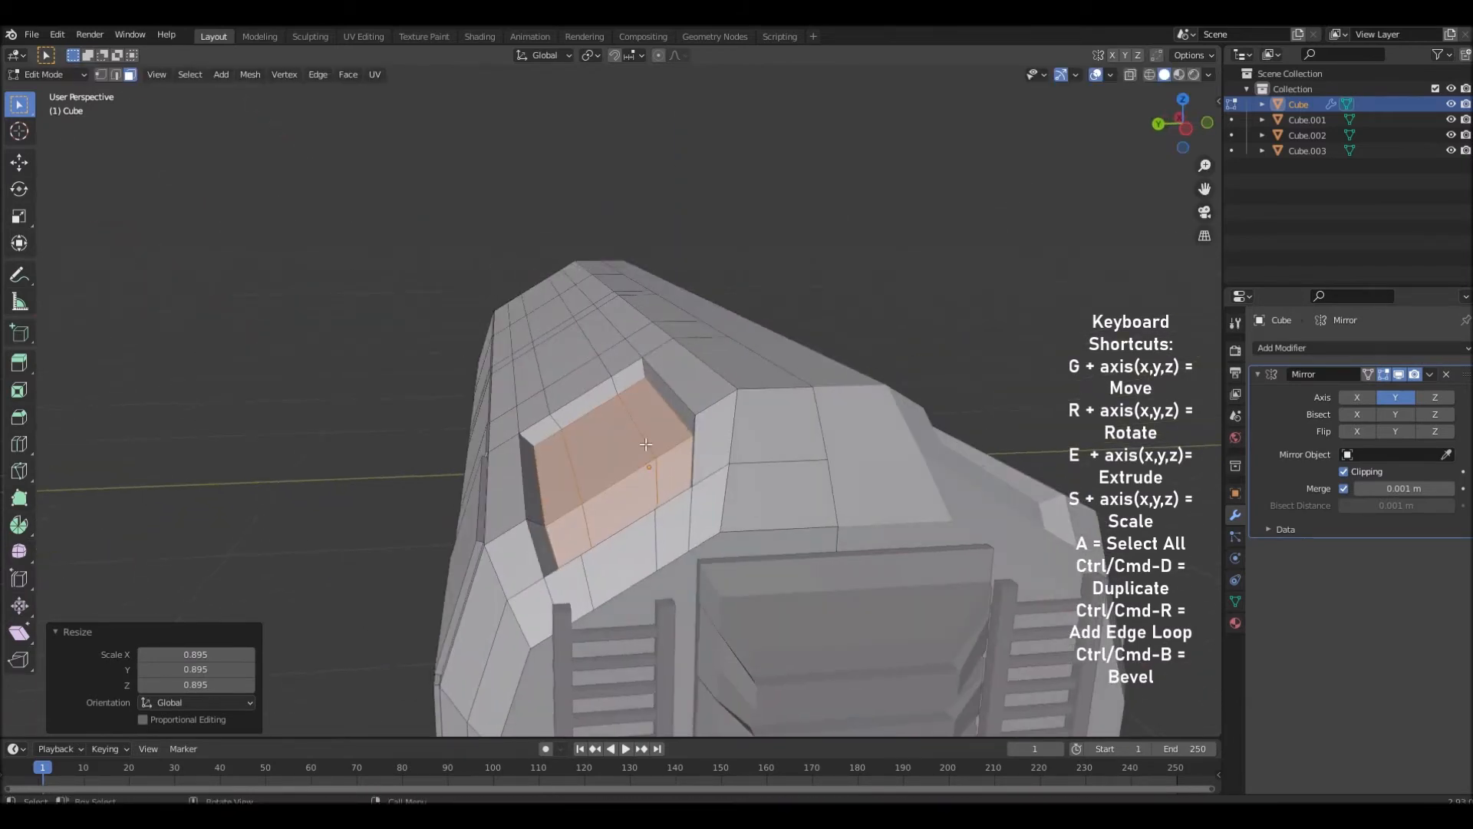
pyautogui.press('g')
pyautogui.press('z')
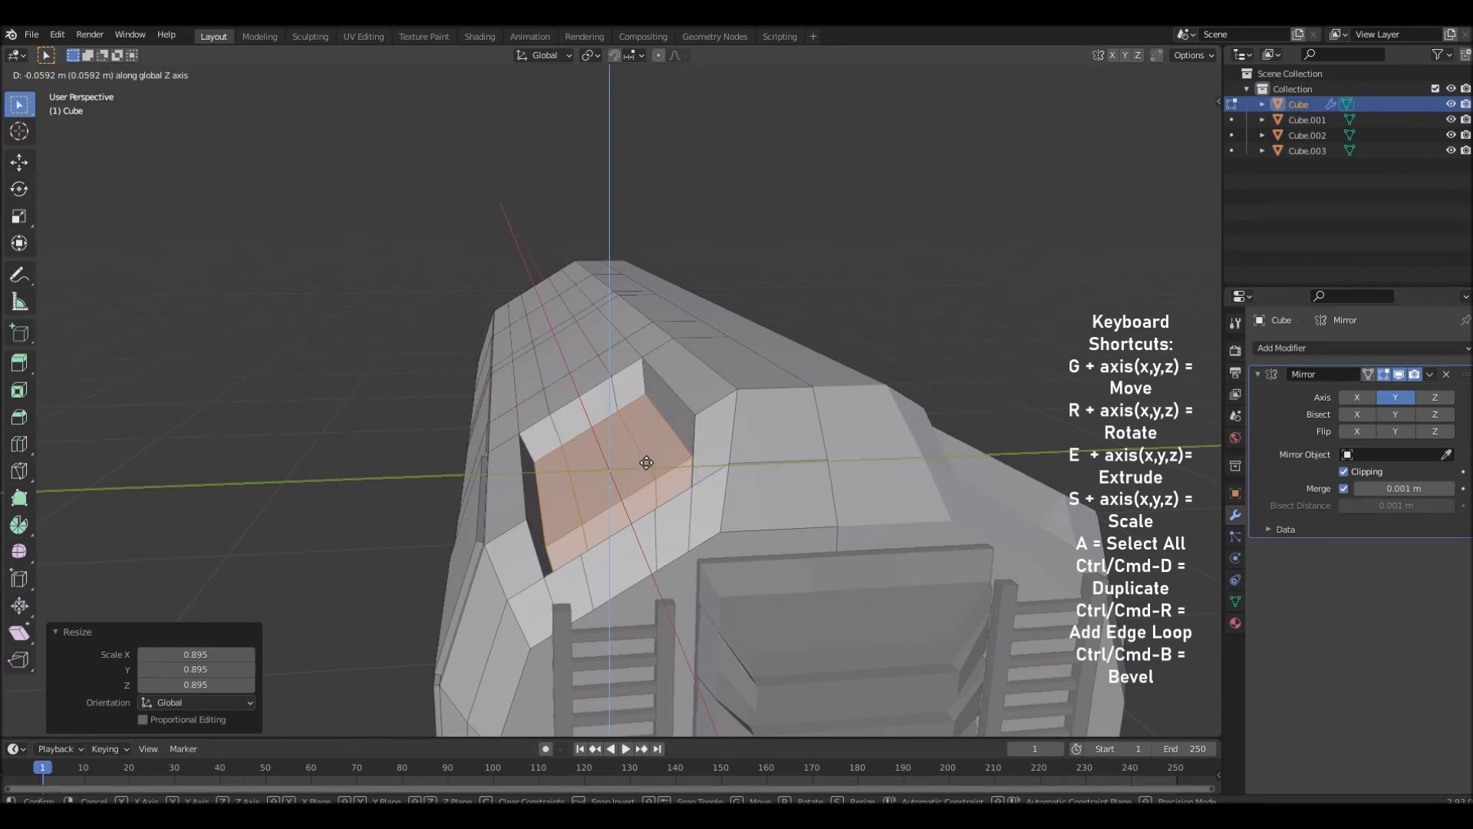
pyautogui.click(646, 463)
pyautogui.moveTo(647, 462); pyautogui.dragTo(790, 563, button='middle')
# Select the three faces of the roof recess's inner end wall and inset them about 0.013 m
pyautogui.scroll(4, 679, 488)
pyautogui.click(679, 488)
pyautogui.click(666, 463)
pyautogui.keyDown('shift'); pyautogui.click(693, 445); pyautogui.keyUp('shift')
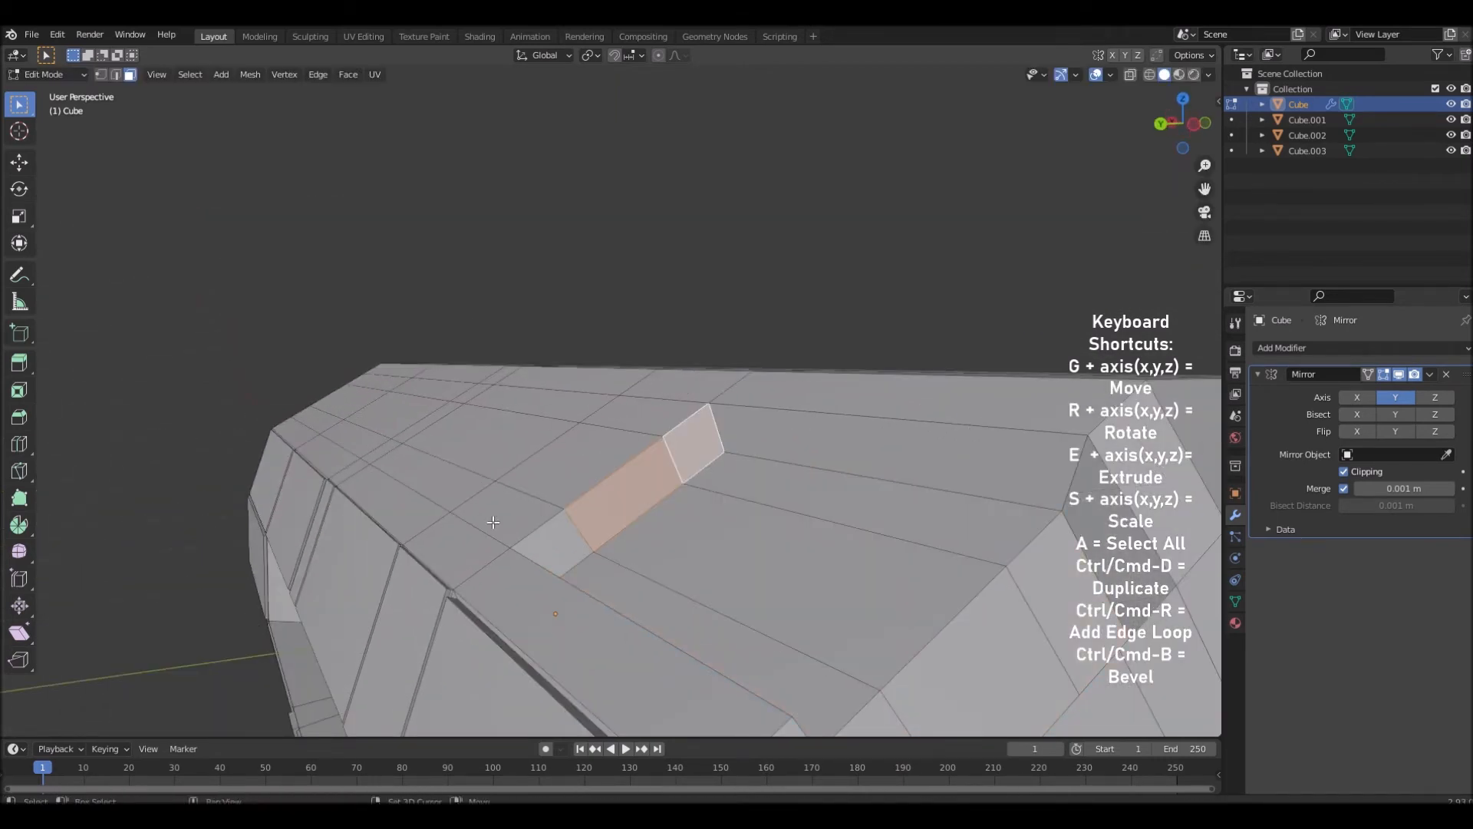
pyautogui.keyDown('shift'); pyautogui.click(591, 553); pyautogui.keyUp('shift')
pyautogui.press('i')
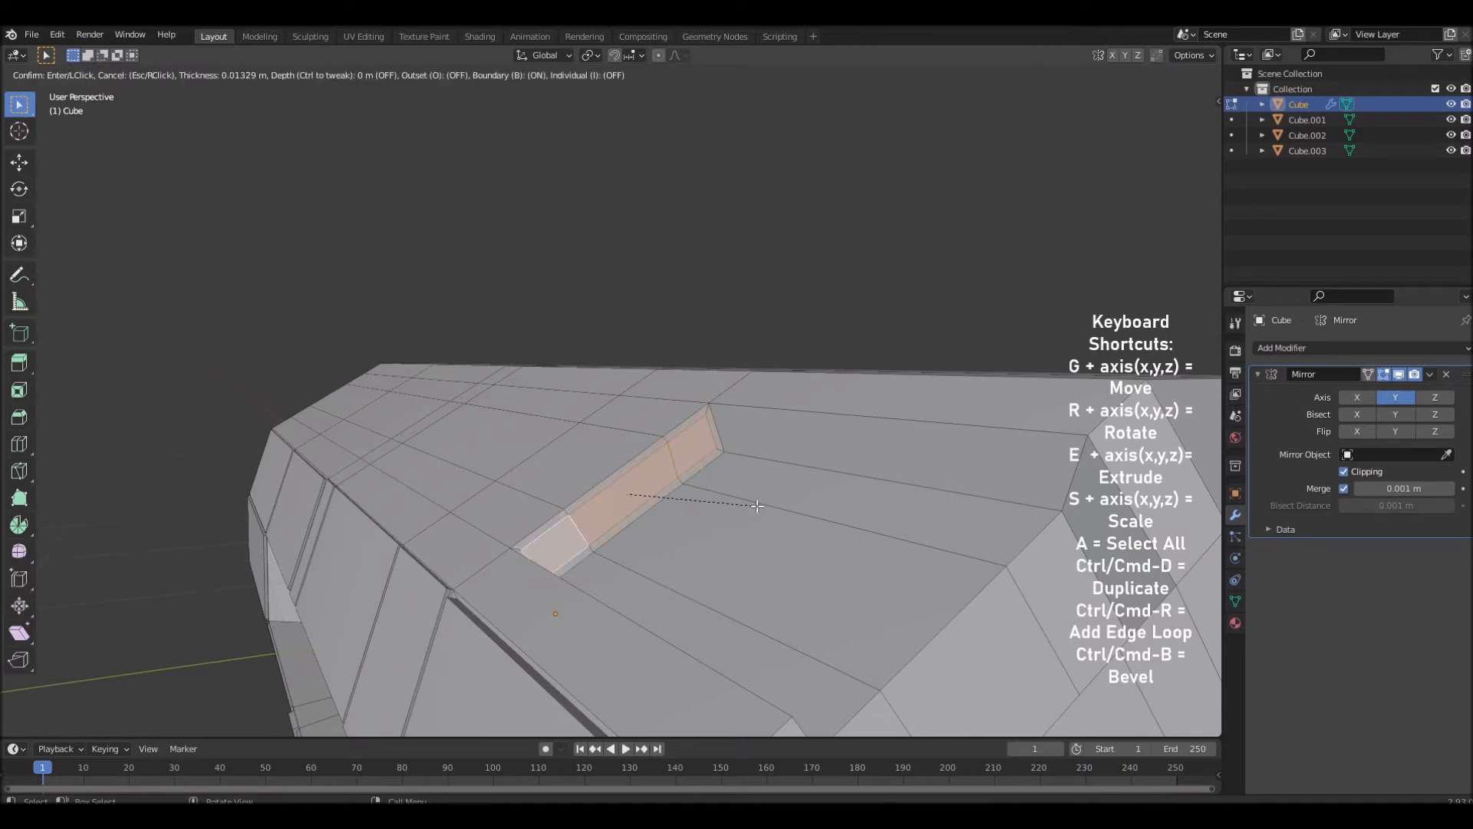
pyautogui.click(757, 506)
# Extrude the inset end-wall faces into the body from a top view and adjust their position along X
pyautogui.moveTo(758, 505); pyautogui.dragTo(612, 617, button='middle')
pyautogui.press('e')
pyautogui.rightClick(835, 578)
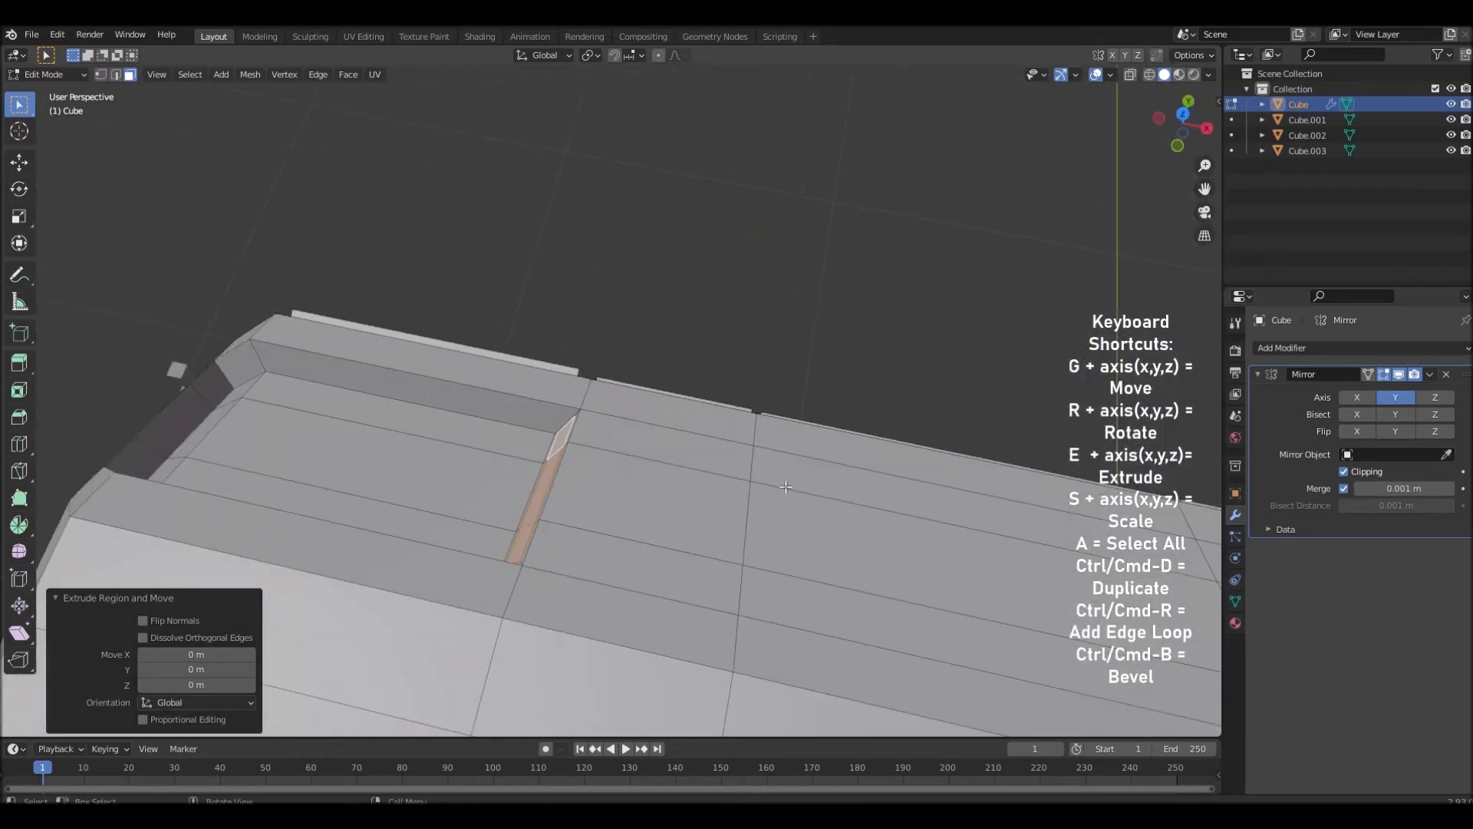
pyautogui.click(1183, 114)
pyautogui.press('e')
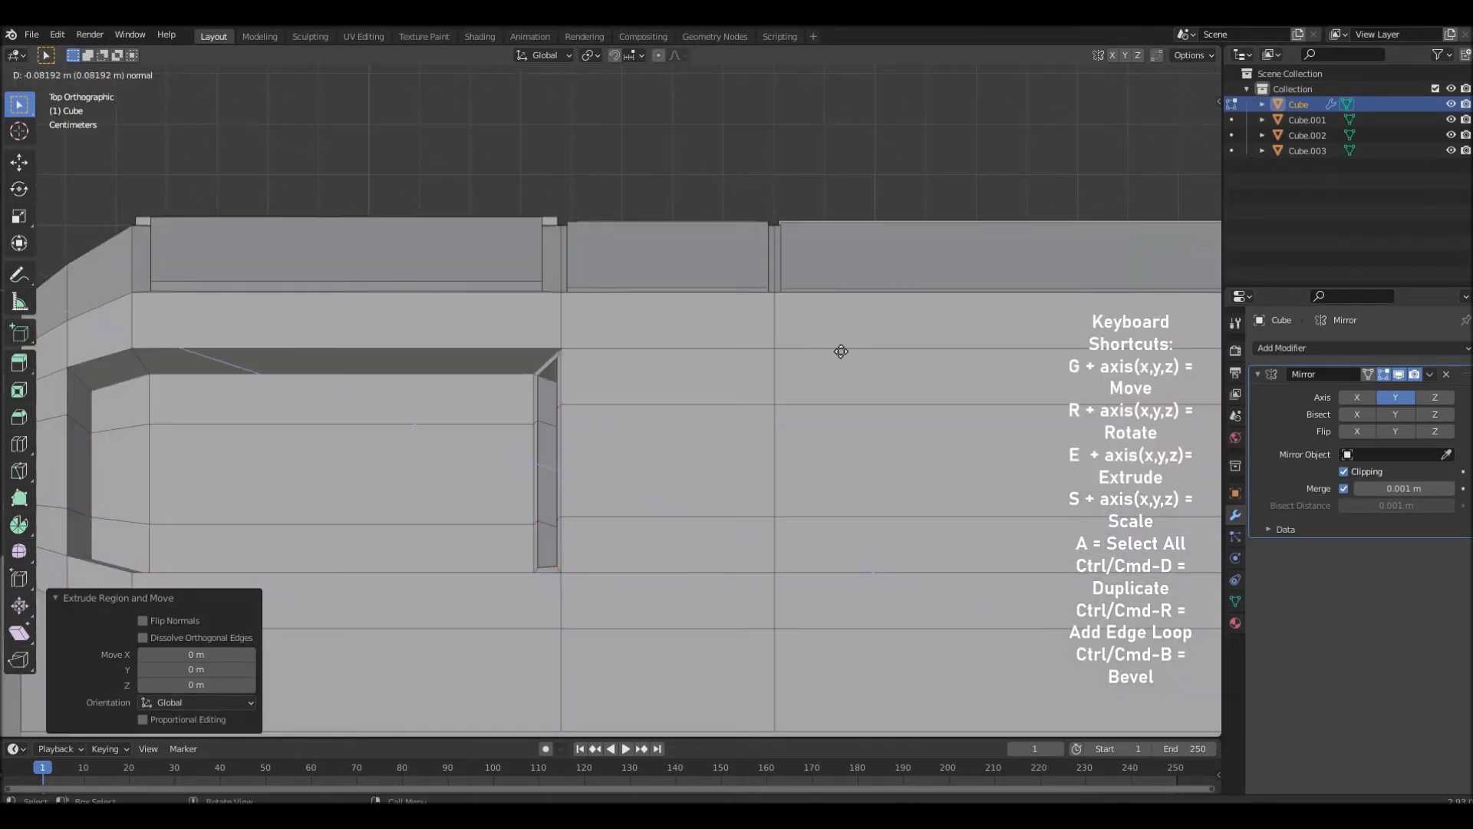
pyautogui.click(815, 351)
pyautogui.moveTo(820, 362); pyautogui.dragTo(858, 546, button='middle')
pyautogui.press('g')
pyautogui.press('x')
pyautogui.click(914, 464)
pyautogui.scroll(-5, 844, 518)
pyautogui.scroll(4, 889, 556)
pyautogui.press('Tab')
pyautogui.scroll(-3, 858, 545)
pyautogui.press('Tab')
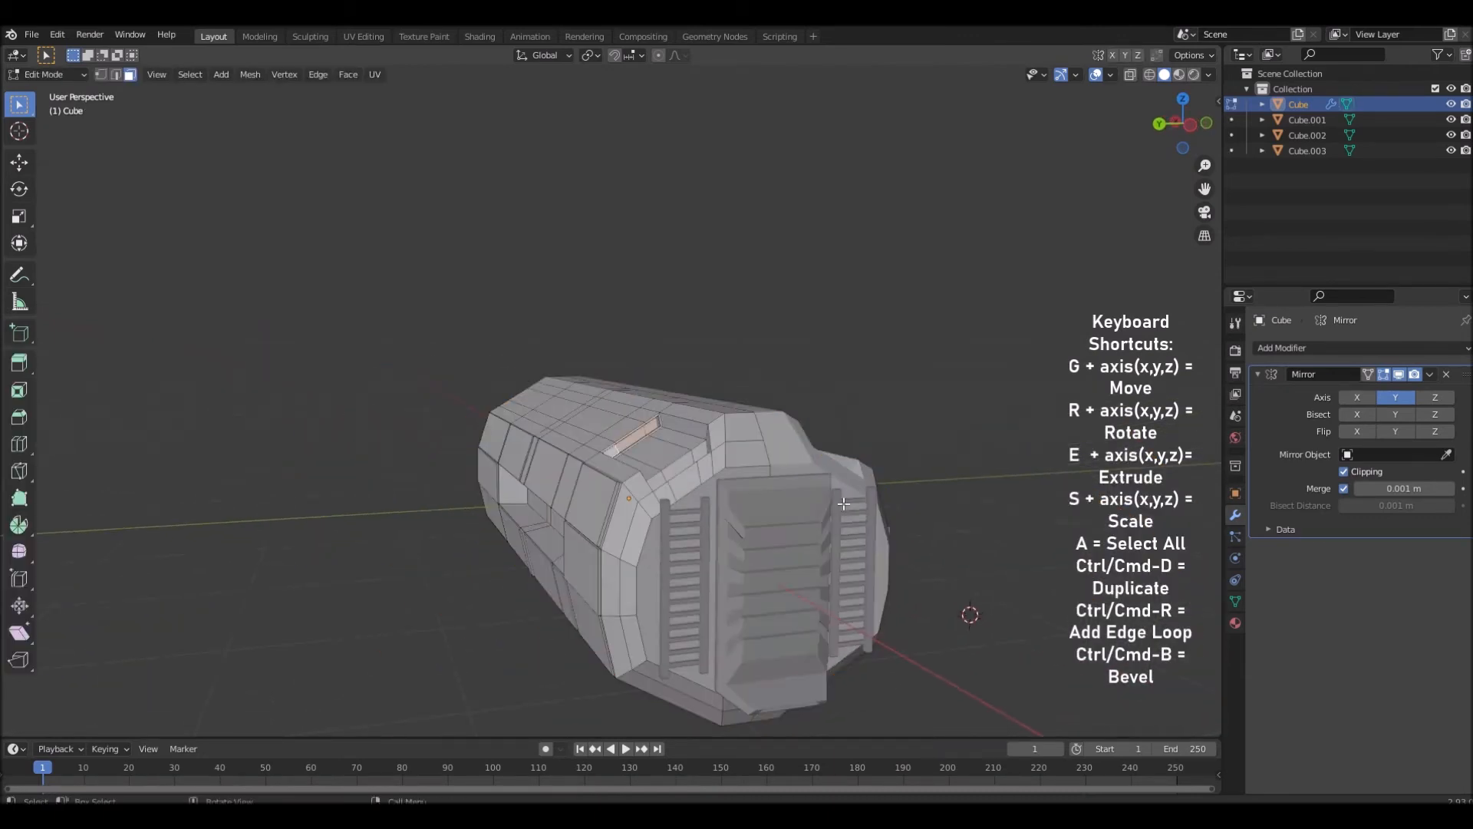
# Select the strip of faces running along the roof's centre for the full body length and extrude it about 0.064 m upward
pyautogui.moveTo(811, 501); pyautogui.dragTo(798, 595, button='middle')
pyautogui.moveTo(798, 572); pyautogui.dragTo(1017, 497, button='middle')
pyautogui.moveTo(675, 507); pyautogui.dragTo(408, 533, button='middle')
pyautogui.keyDown('alt'); pyautogui.click(423, 530); pyautogui.keyUp('alt')
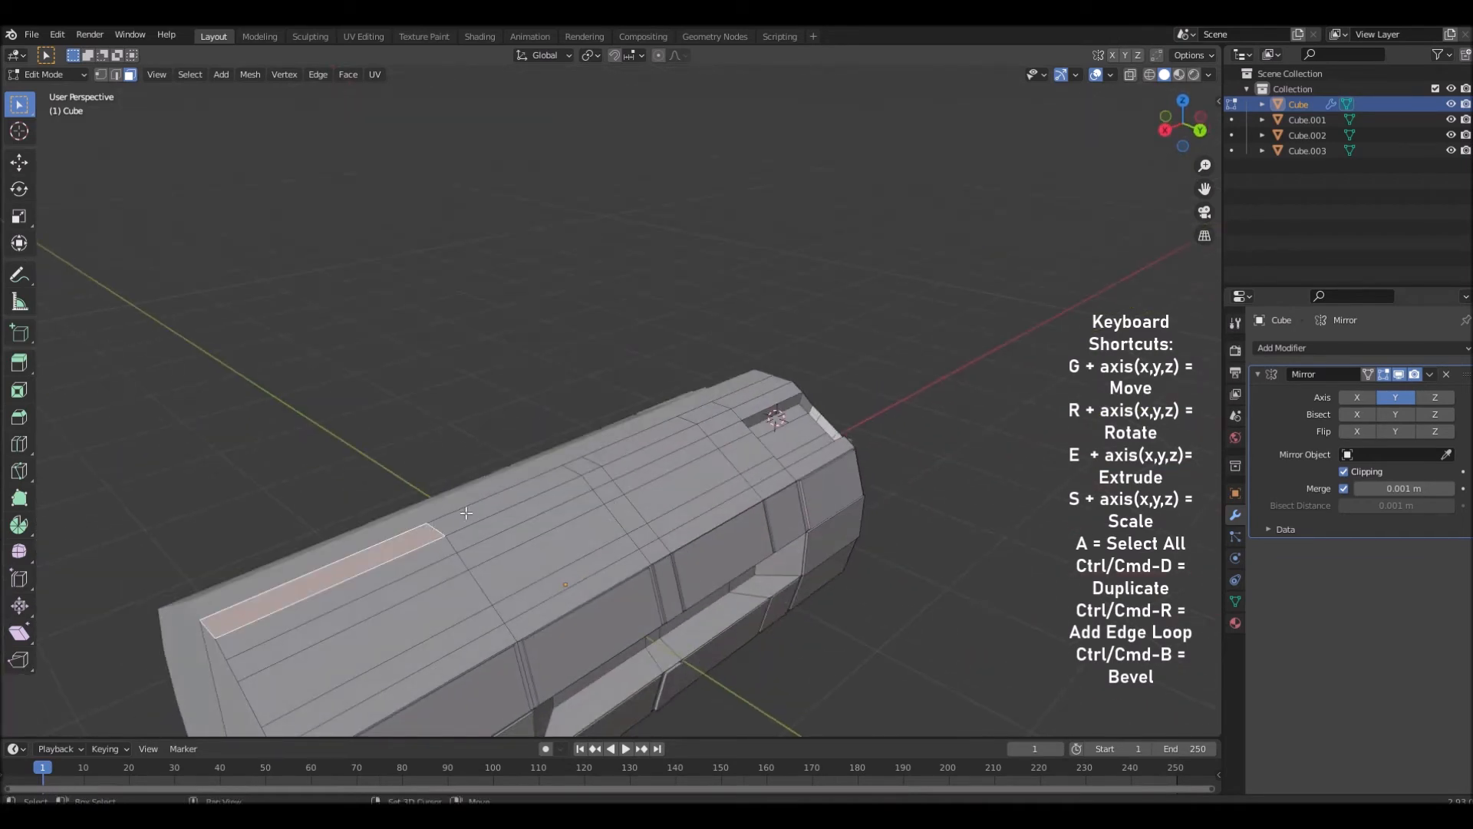
pyautogui.keyDown('shift'); pyautogui.click(595, 459); pyautogui.keyUp('shift')
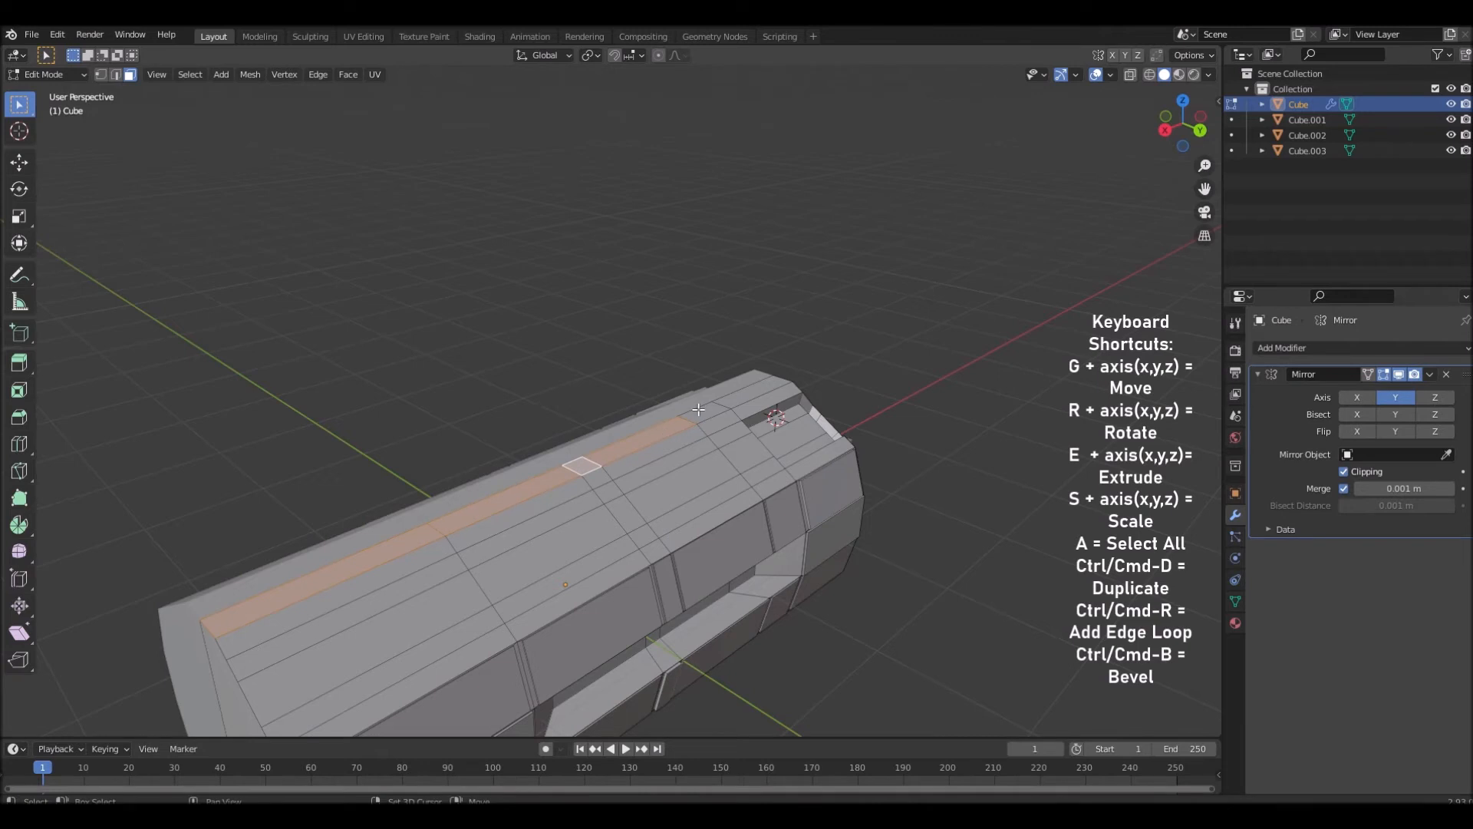
pyautogui.moveTo(675, 502); pyautogui.dragTo(872, 477, button='middle')
pyautogui.press('e')
pyautogui.click(823, 496)
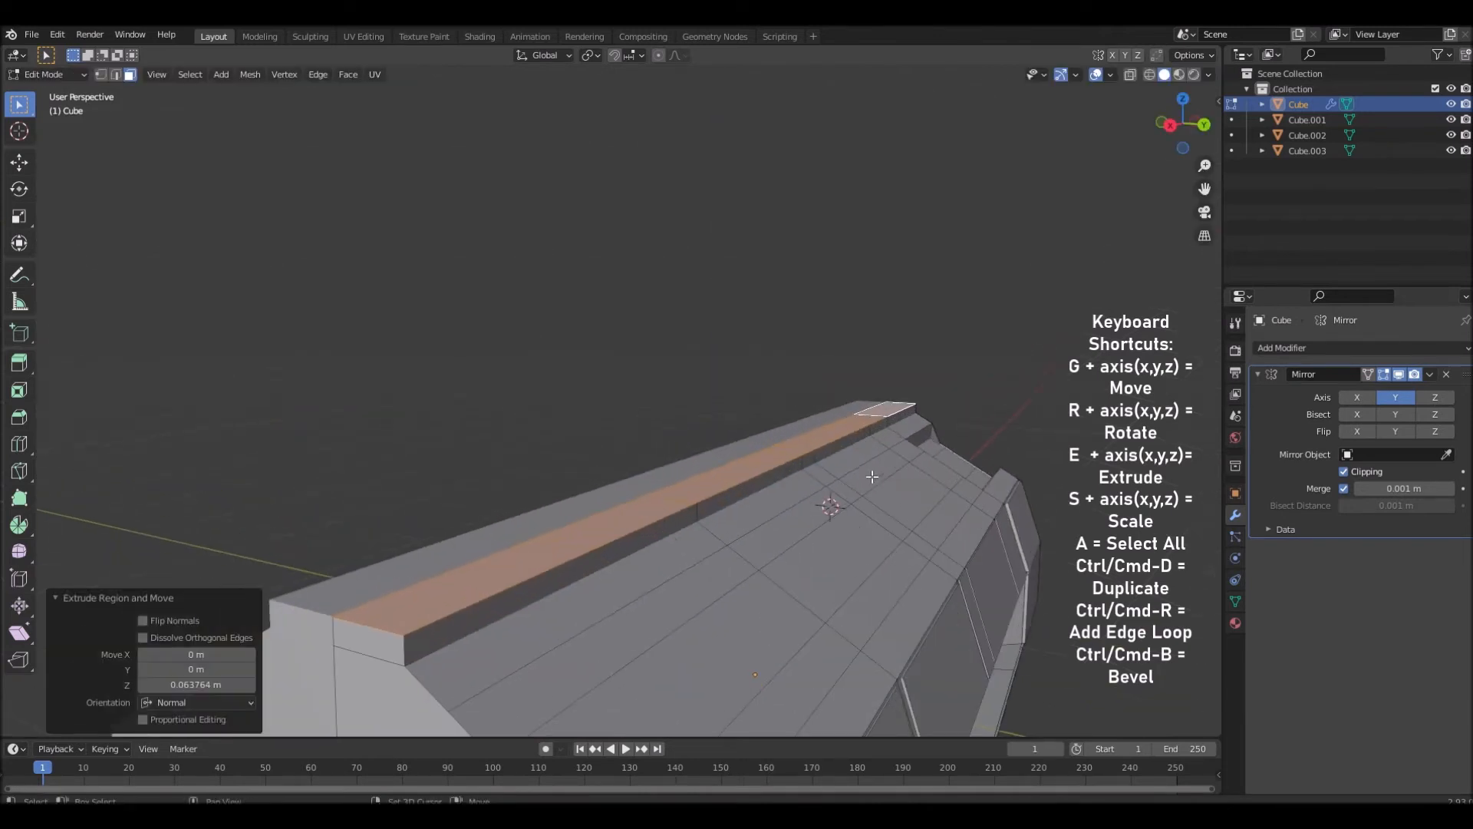
# Select the small end face of the raised roof ridge at the ladder end and rotate it about 47.1° around Y
pyautogui.moveTo(734, 533); pyautogui.dragTo(634, 595, button='middle')
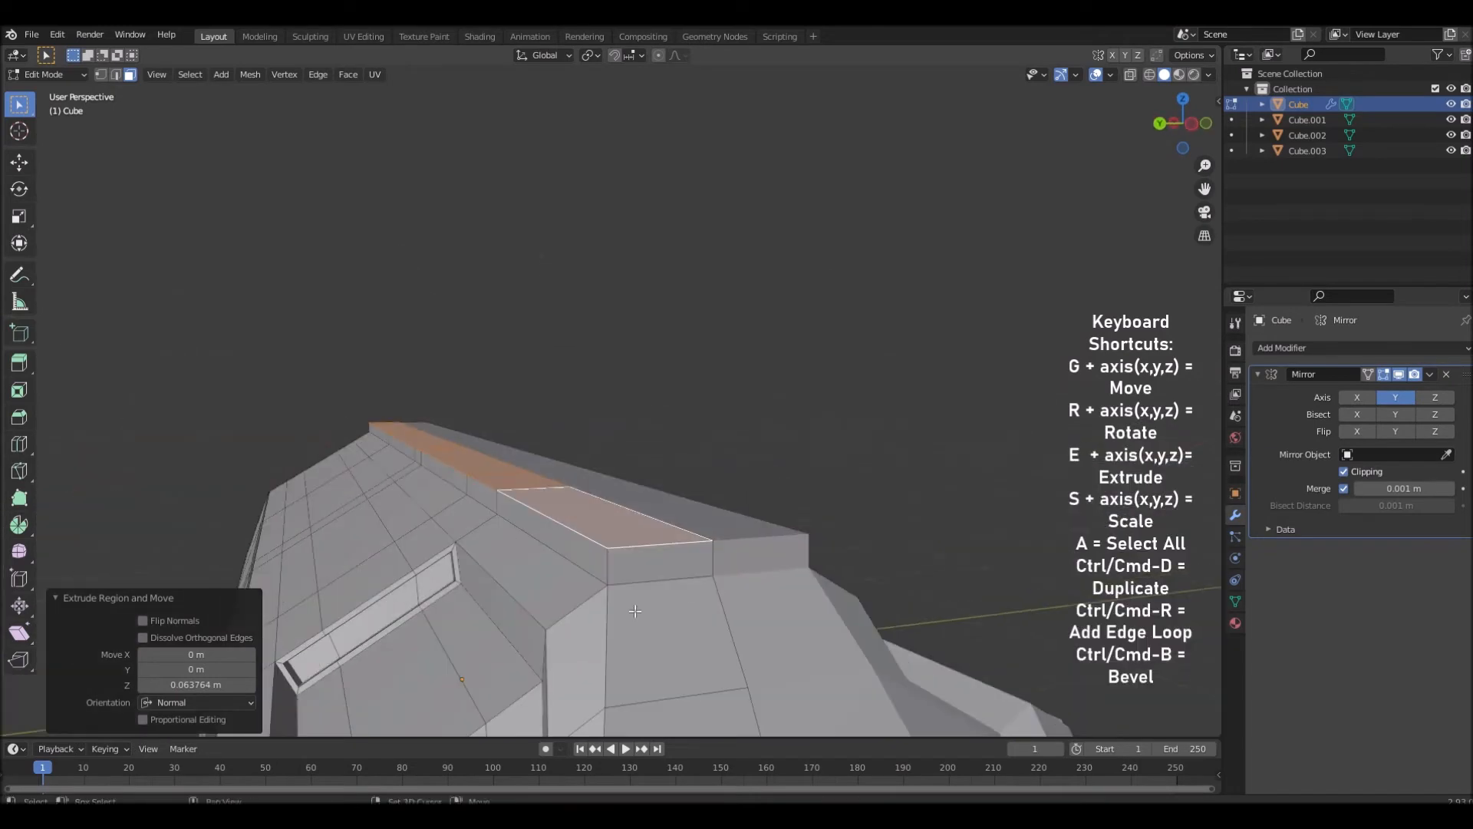
pyautogui.click(661, 562)
pyautogui.moveTo(734, 561); pyautogui.dragTo(796, 578, button='middle')
pyautogui.keyDown('shift'); pyautogui.moveTo(1151, 679); pyautogui.dragTo(1048, 633, button='middle'); pyautogui.keyUp('shift')
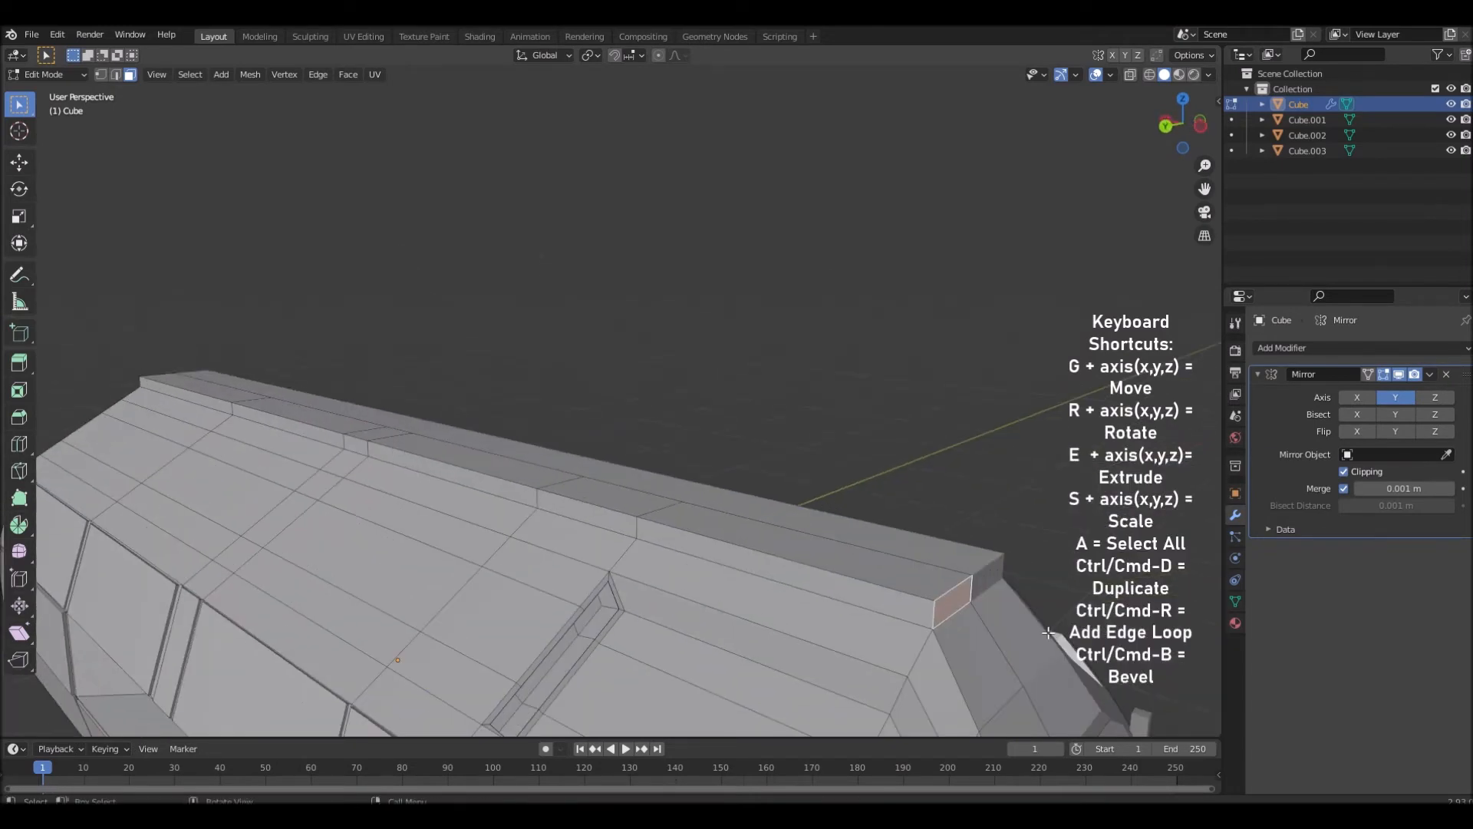
pyautogui.press('r')
pyautogui.press('y')
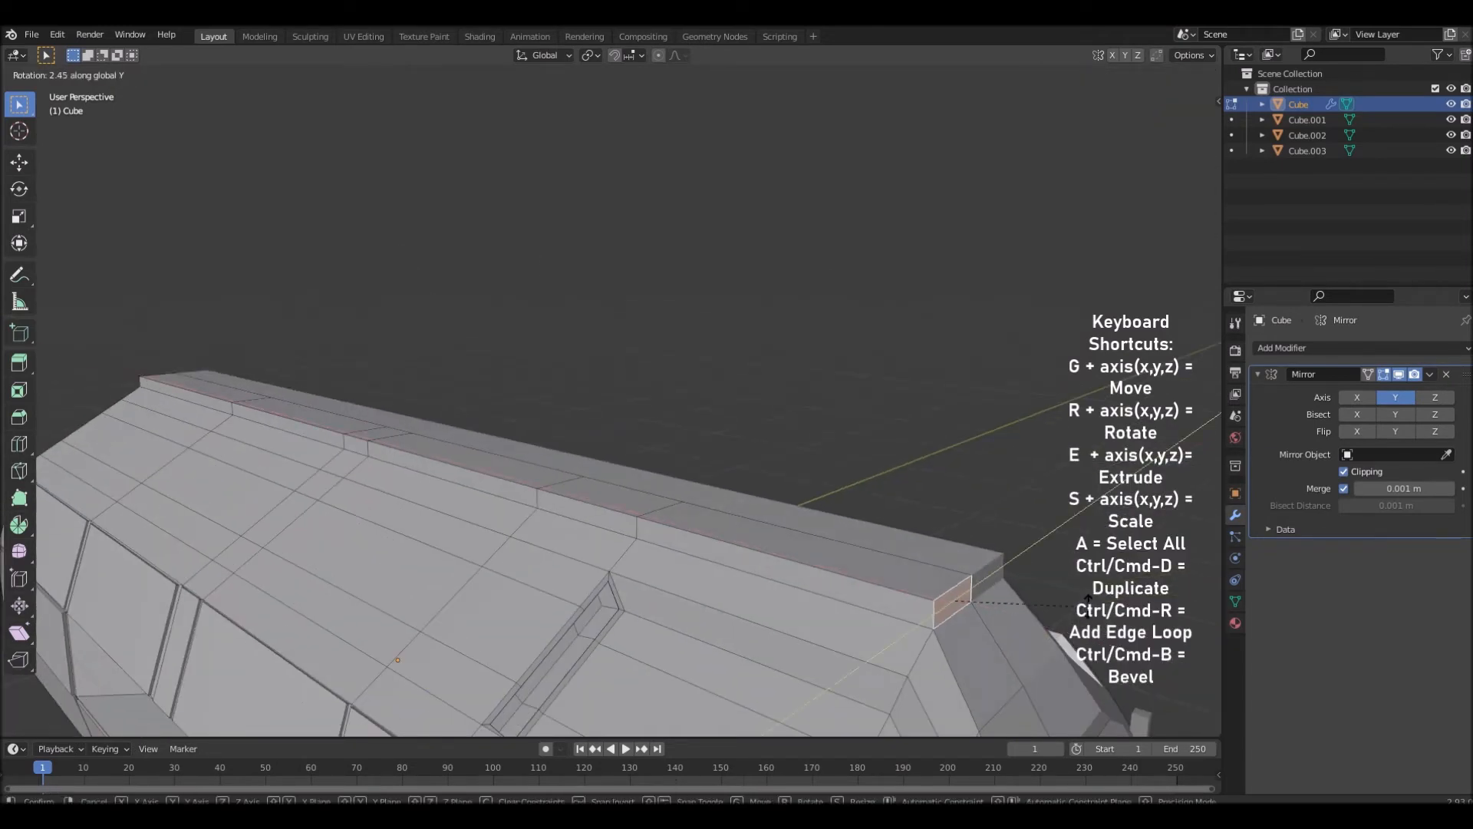
pyautogui.click(1019, 541)
pyautogui.moveTo(1022, 539); pyautogui.dragTo(1080, 596, button='middle')
pyautogui.press('g')
pyautogui.press('x')
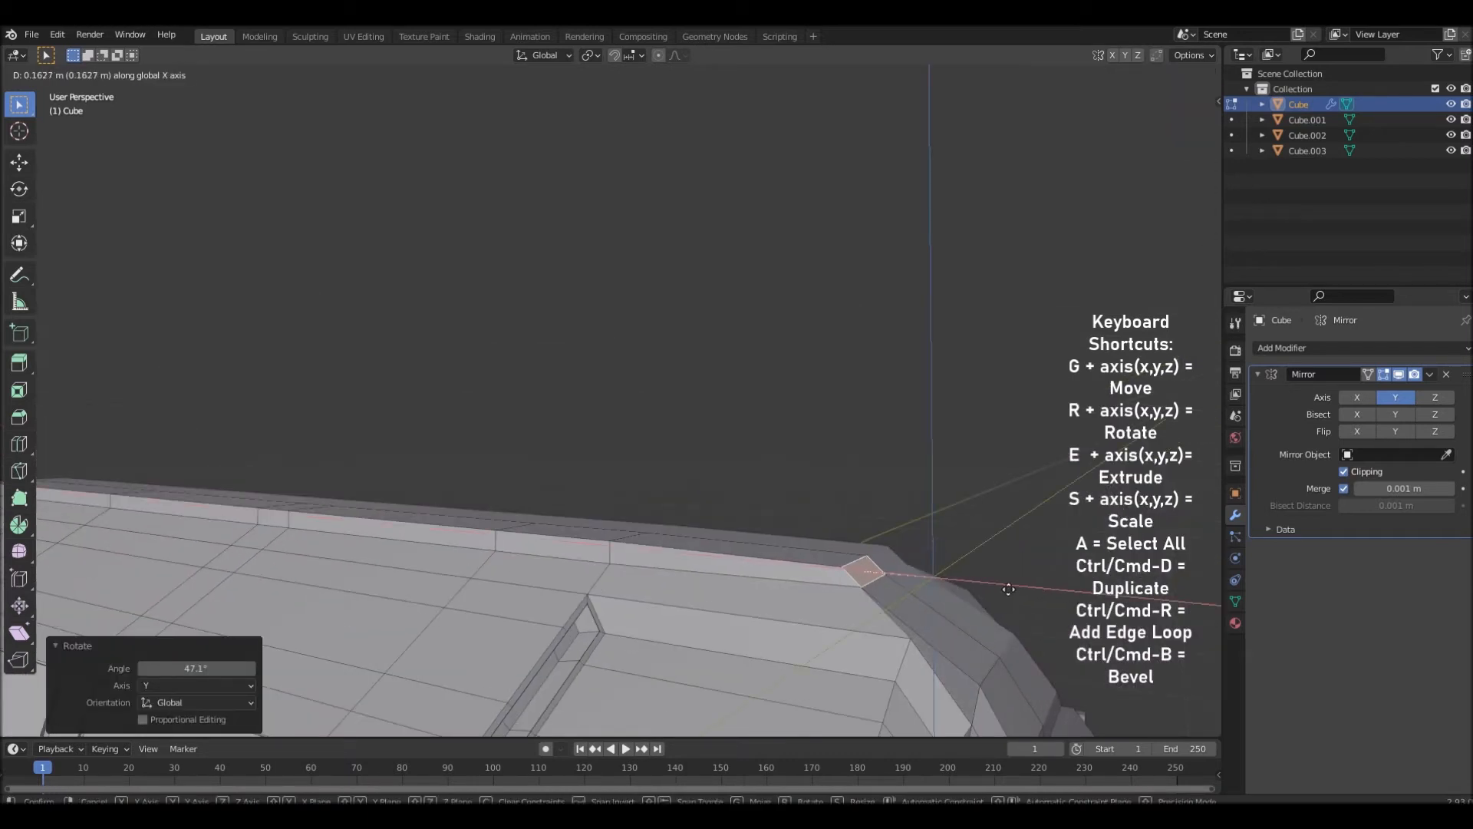
pyautogui.rightClick(1060, 611)
pyautogui.moveTo(1060, 612); pyautogui.dragTo(1025, 618, button='middle')
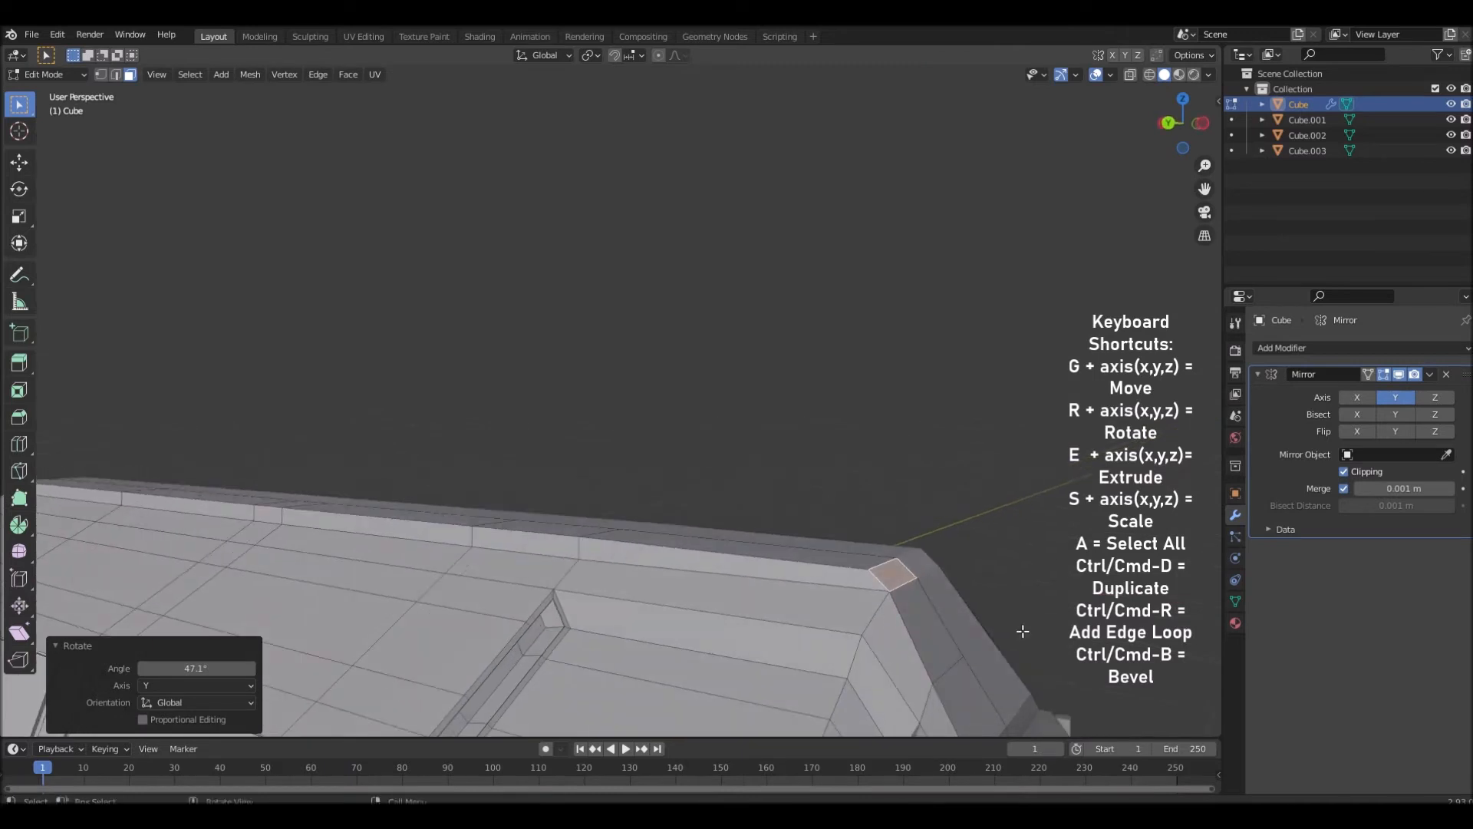
# Redo the tilt of the ridge's end face with a rotation of about 43.7° around Y
pyautogui.press('r')
pyautogui.press('y')
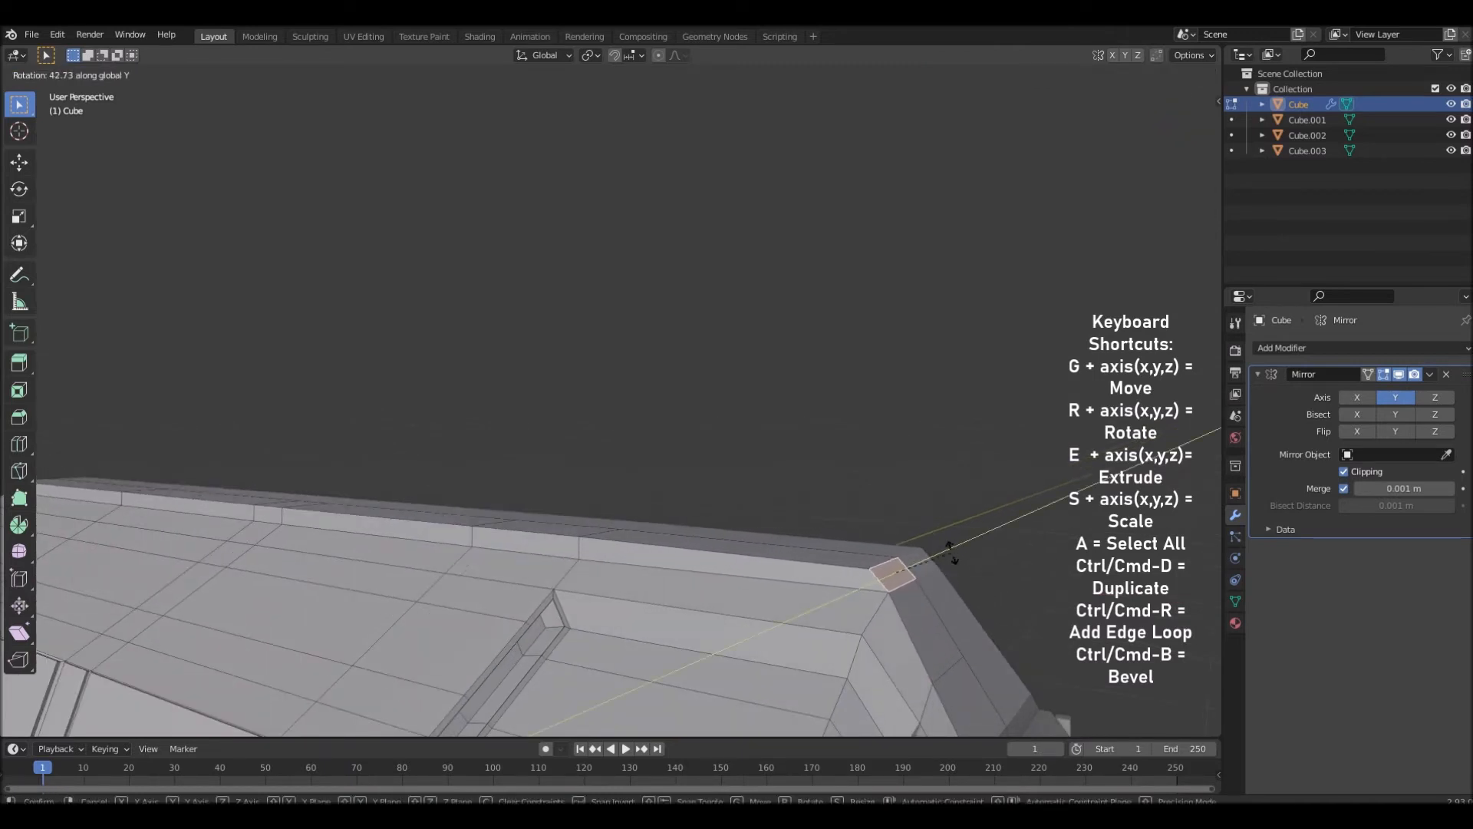
pyautogui.click(951, 552)
pyautogui.moveTo(951, 553); pyautogui.dragTo(1090, 626, button='middle')
pyautogui.scroll(1, 891, 523)
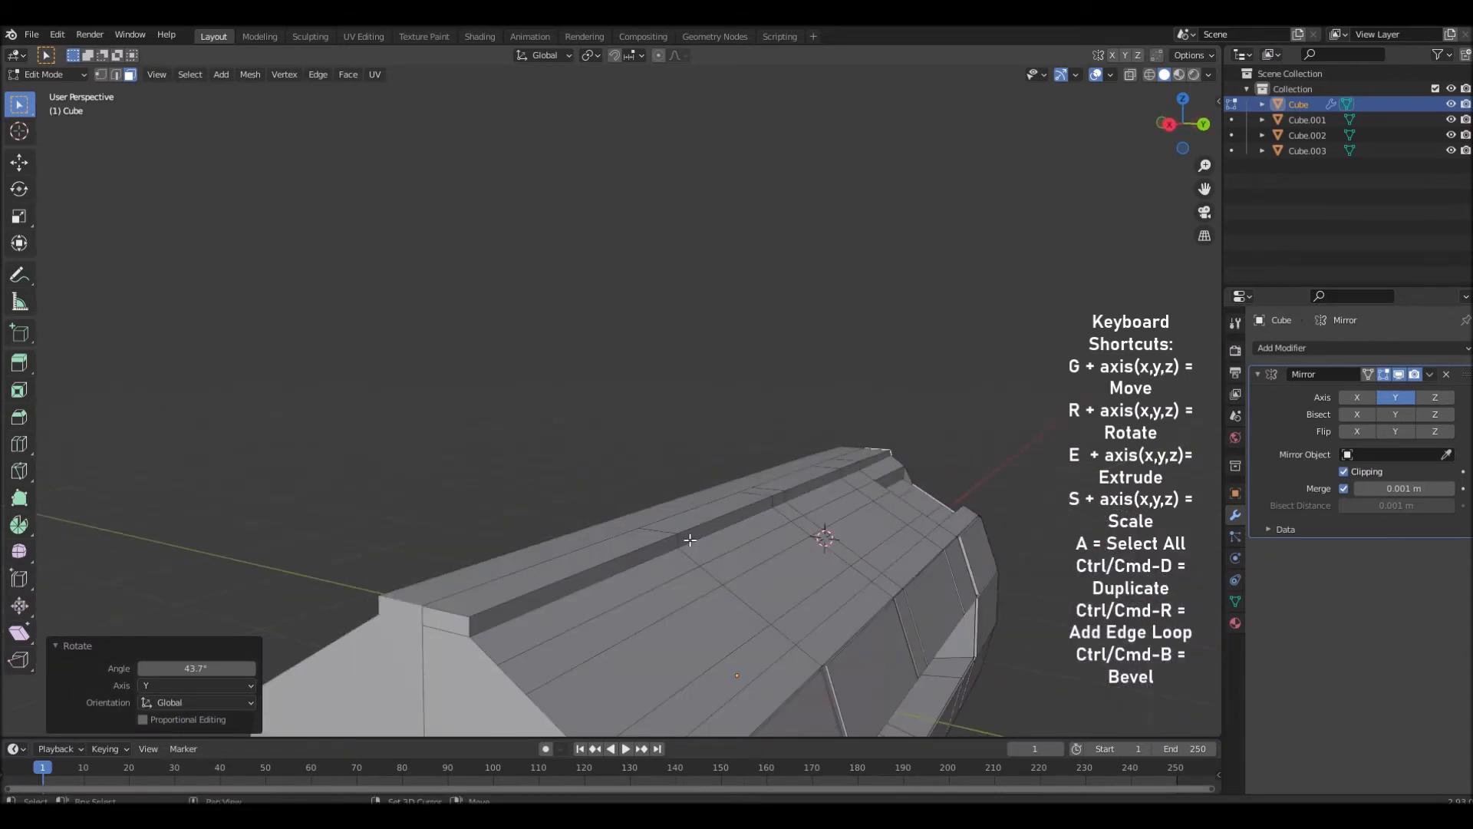
# Select the raised roof ridge's long upper outer edges and its far-end top edge, and bevel them about 0.05 m
pyautogui.click(116, 75)
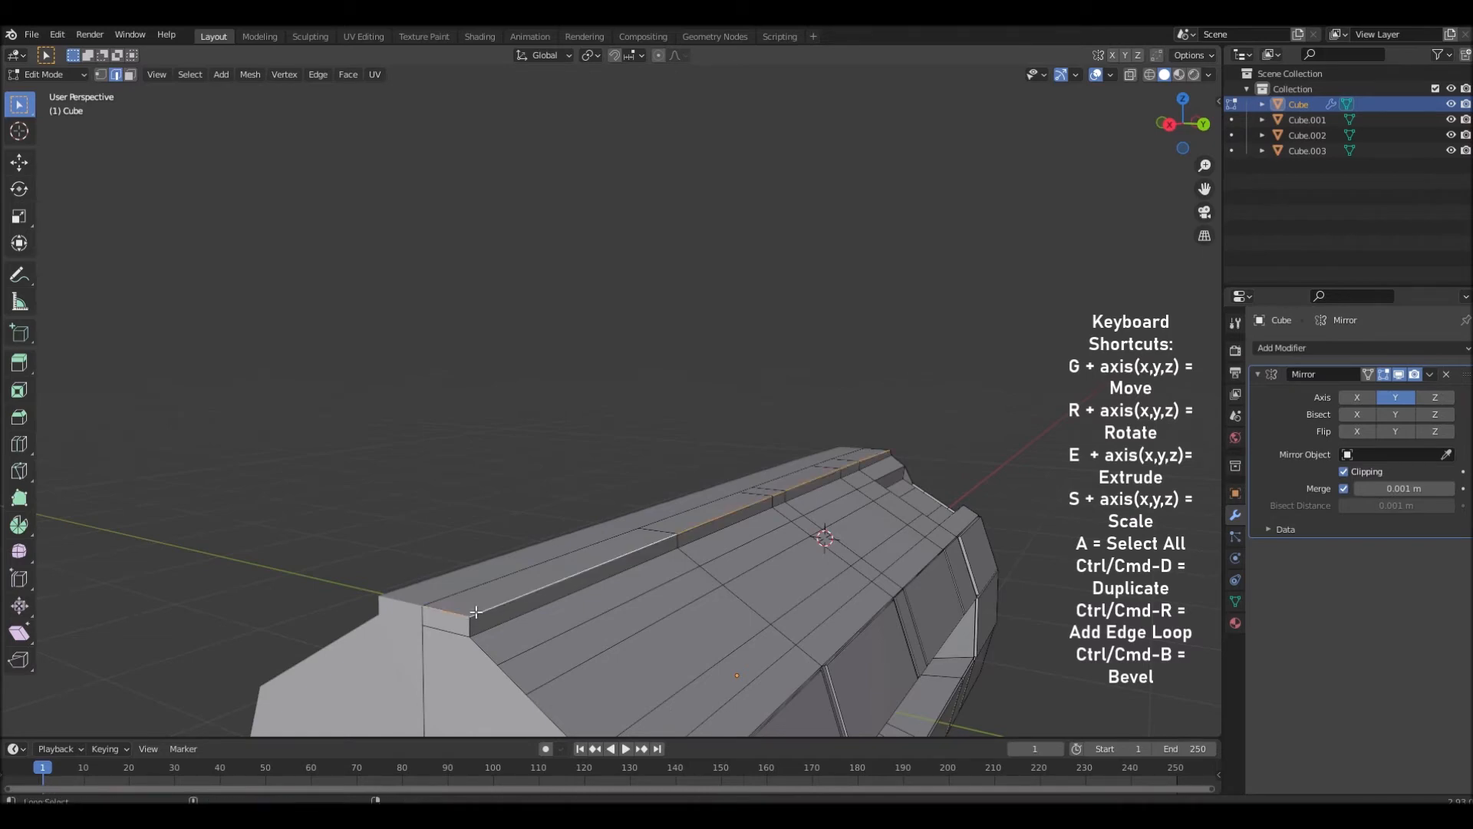
pyautogui.moveTo(844, 577); pyautogui.dragTo(909, 537, button='middle')
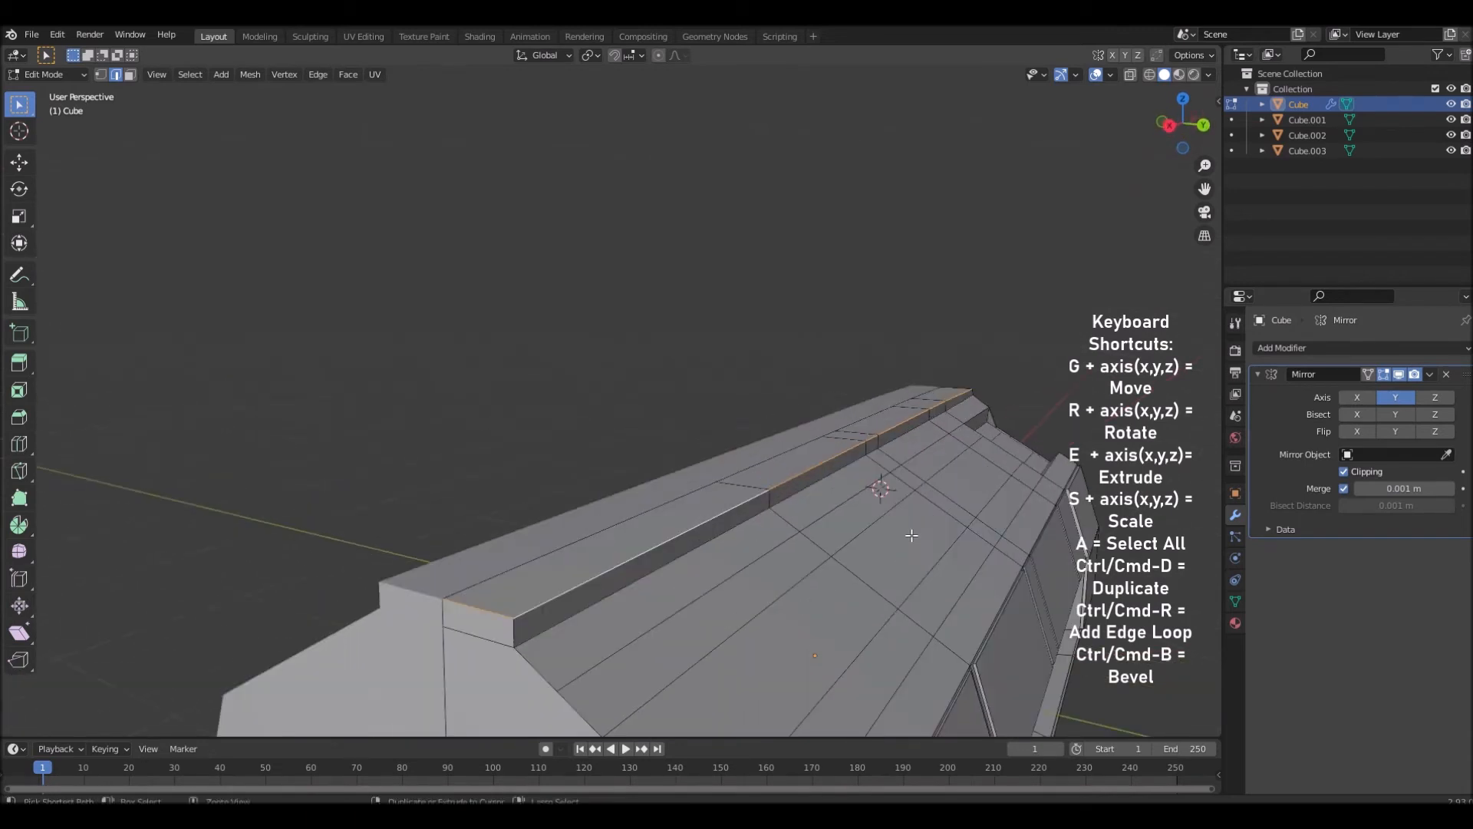
pyautogui.hotkey('ctrl', 'b')
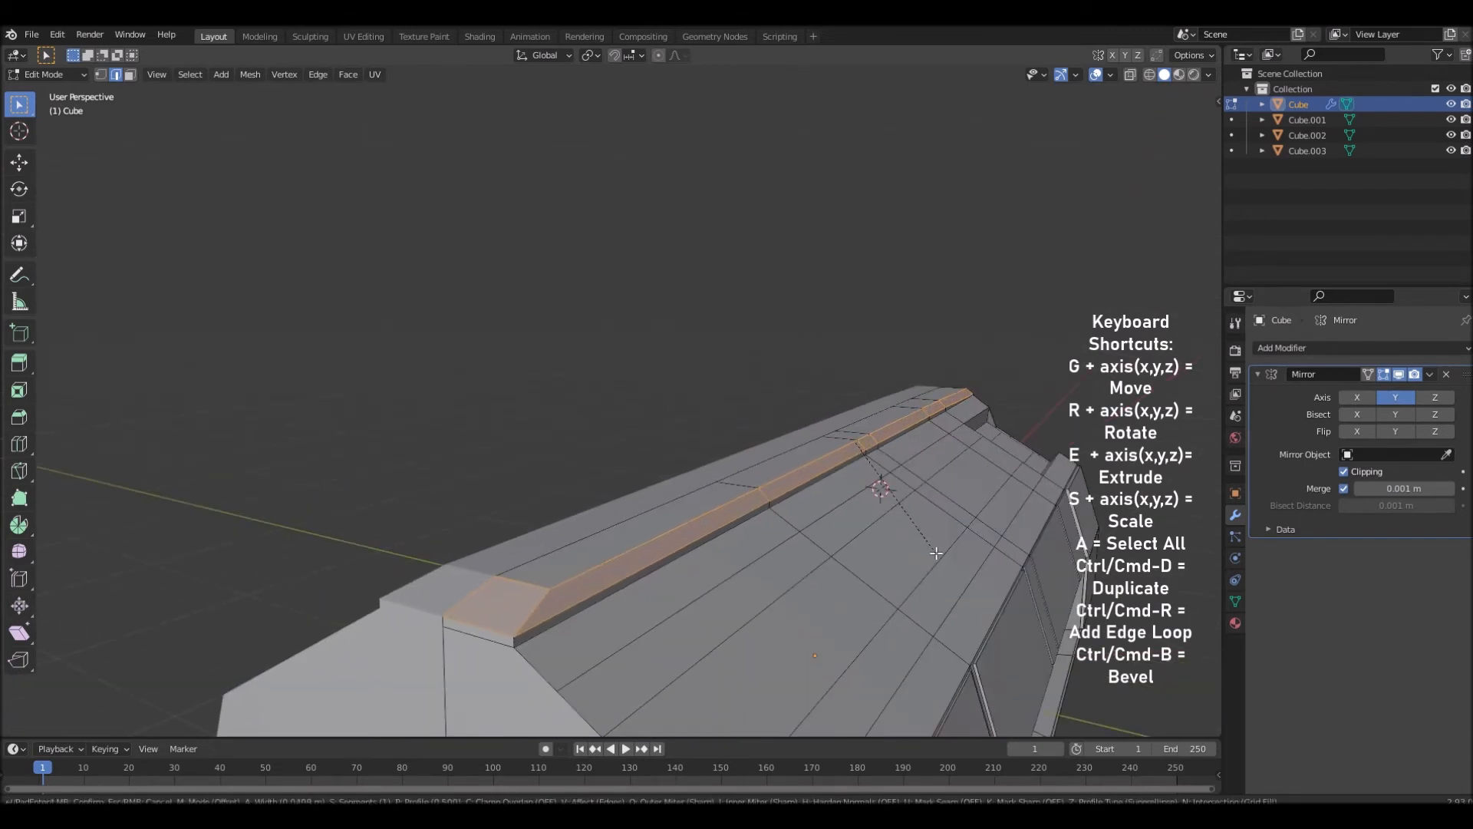
pyautogui.click(931, 550)
# Add a crosswise loop cut around the body's middle section, slid to a factor of about 0.326
pyautogui.moveTo(929, 565); pyautogui.dragTo(866, 552, button='middle')
pyautogui.scroll(2, 865, 552)
pyautogui.click(811, 510)
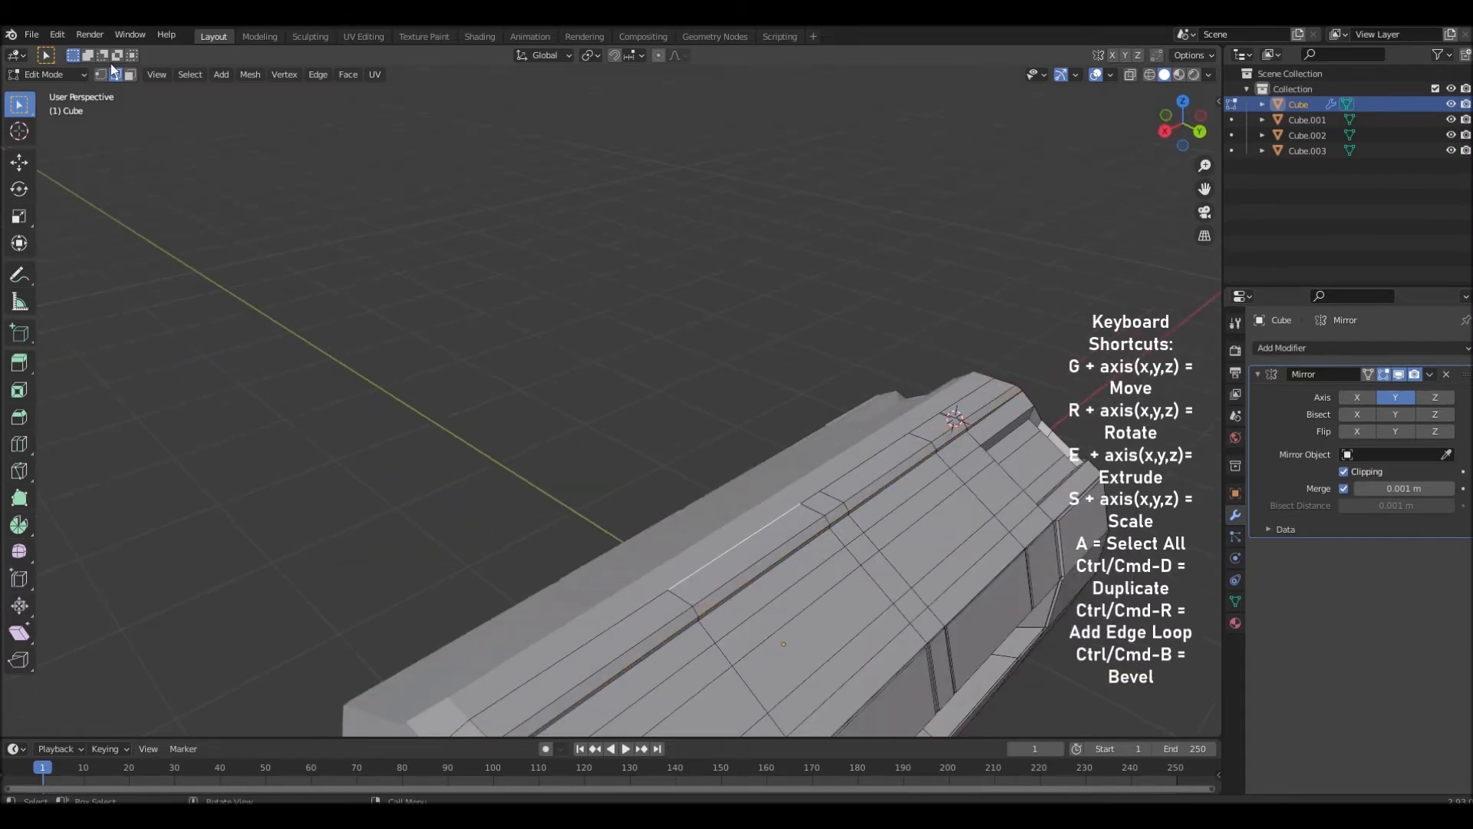
pyautogui.click(869, 475)
pyautogui.click(858, 491)
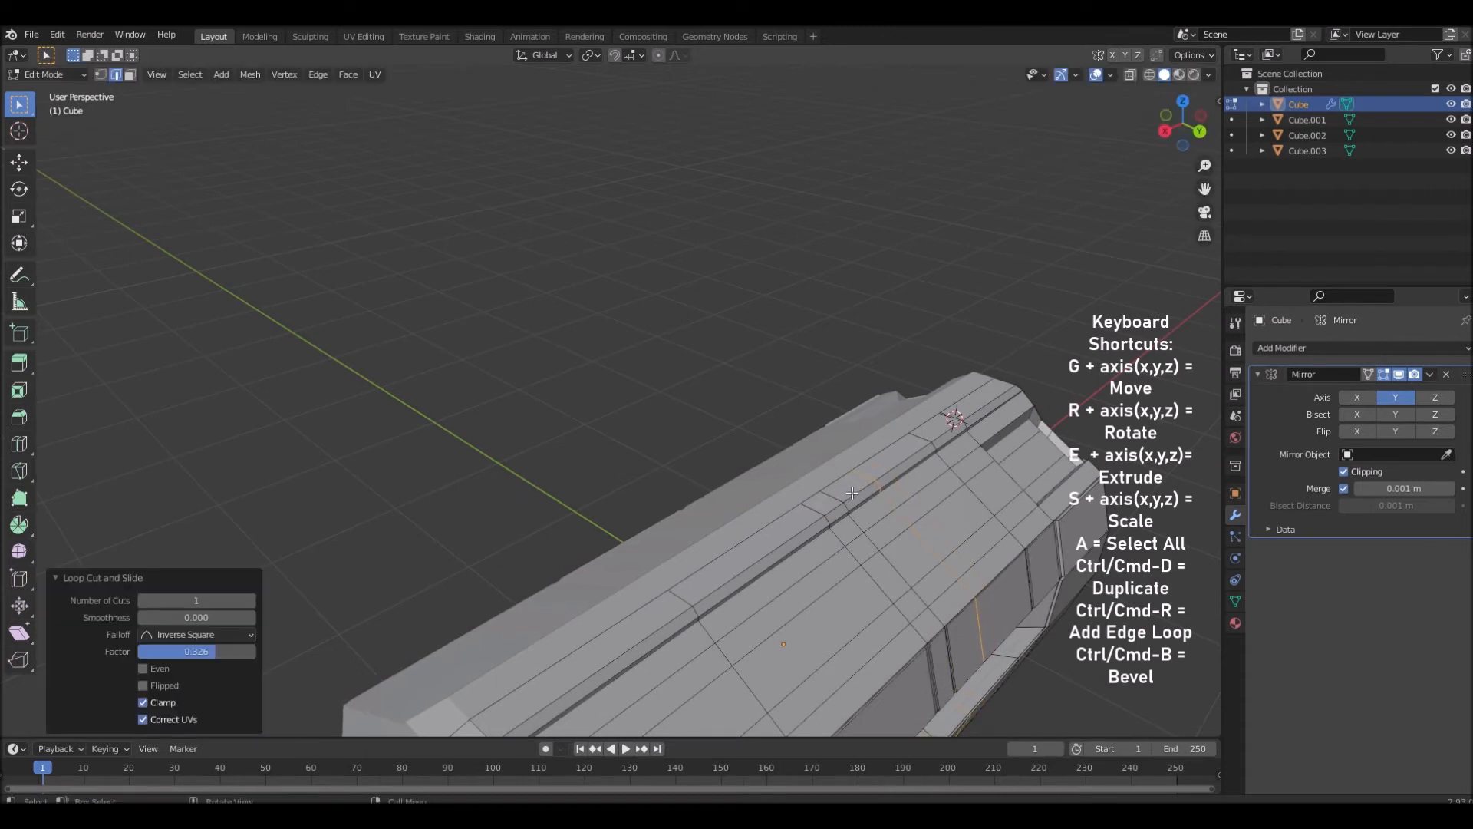
# Select the two adjoining top faces of the raised roof ridge around the body's middle section
pyautogui.click(852, 493)
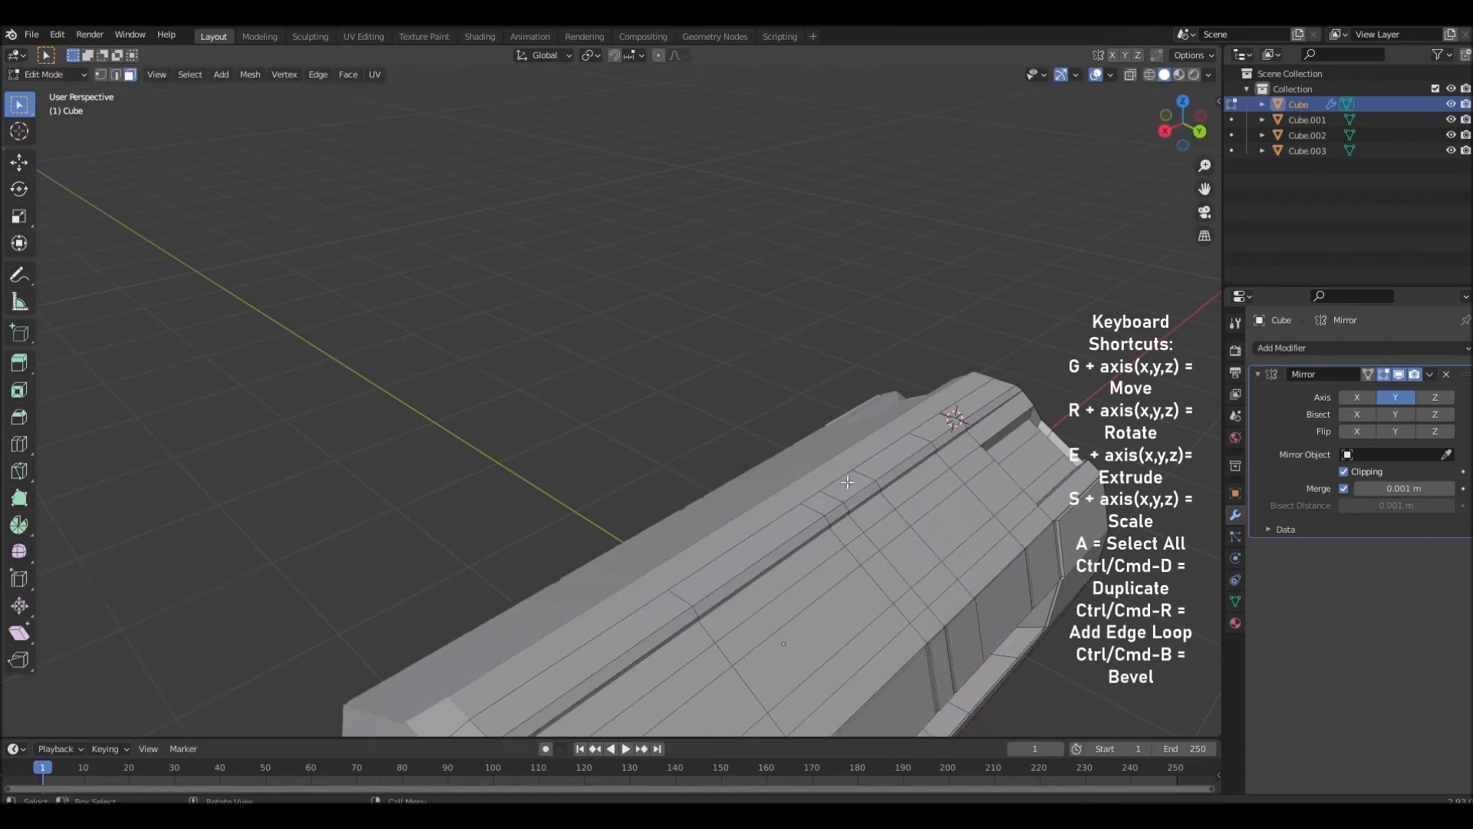
pyautogui.moveTo(835, 498); pyautogui.dragTo(753, 536, button='middle')
# Inset the two ridge faces about 0.0126 m, add an inner border face to the selection, and extrude the selection inward
pyautogui.press('i')
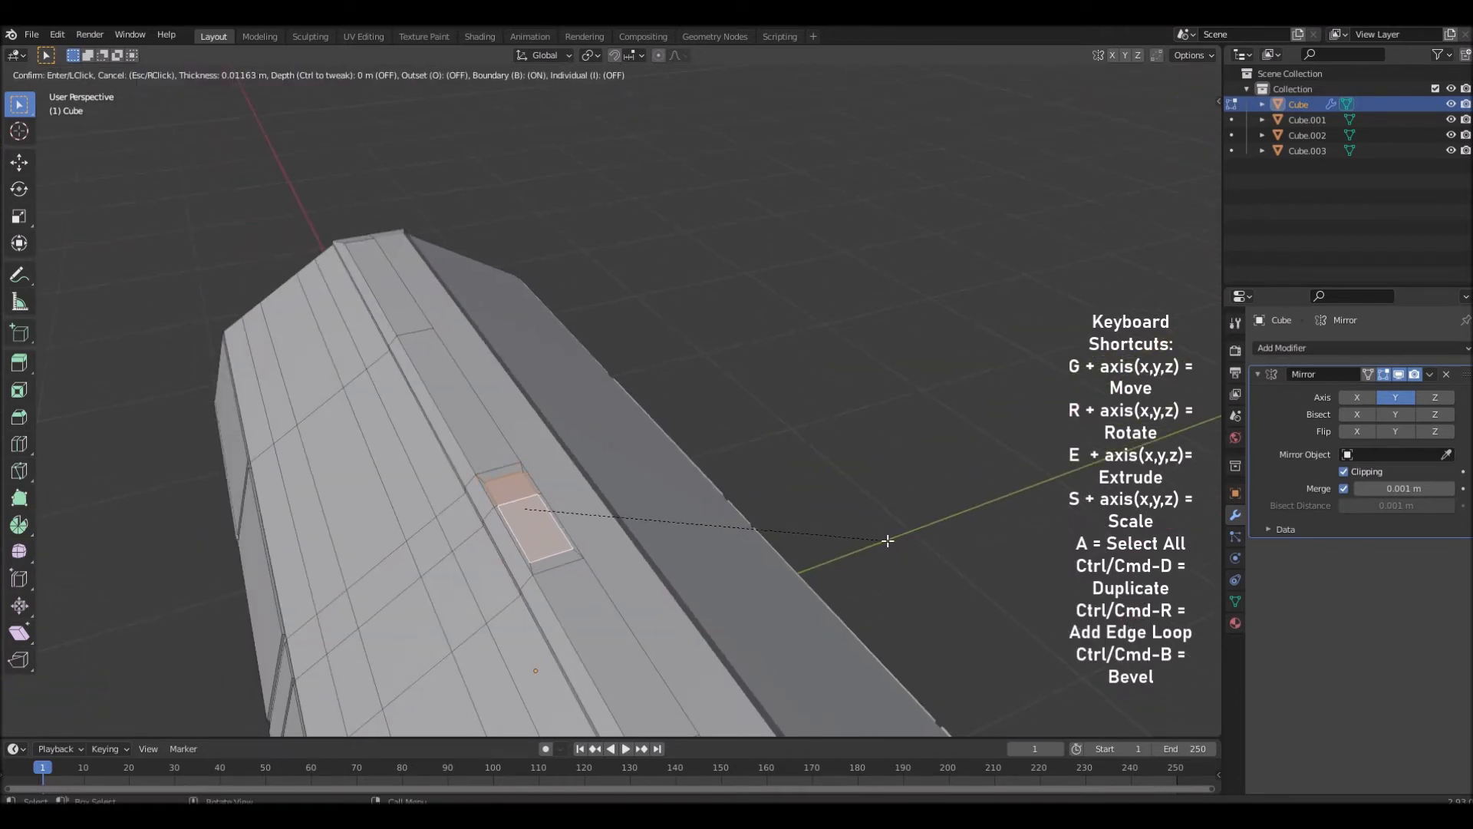
pyautogui.click(886, 541)
pyautogui.moveTo(887, 540); pyautogui.dragTo(410, 465, button='middle')
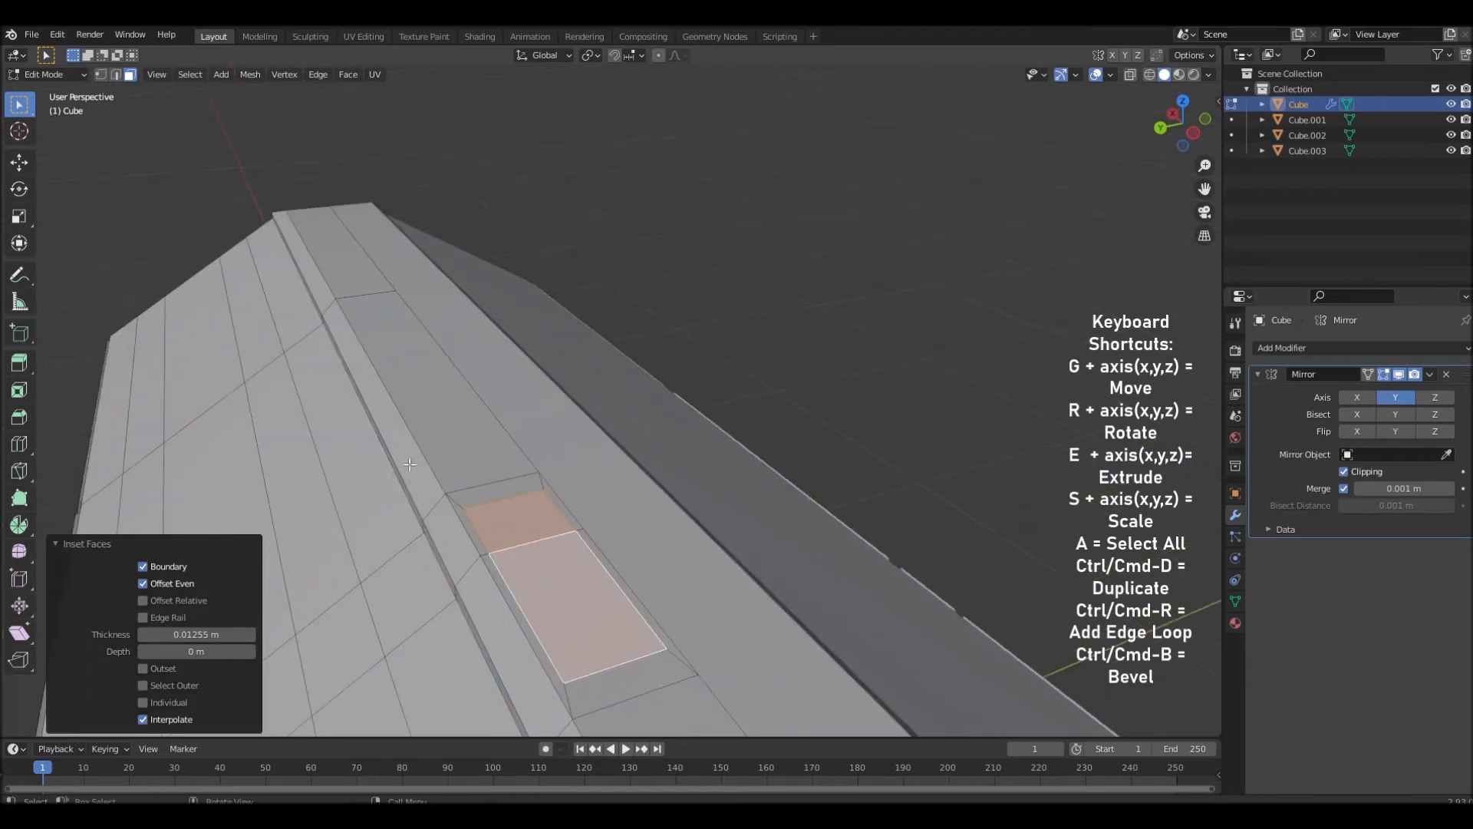
pyautogui.keyDown('shift'); pyautogui.click(567, 521); pyautogui.keyUp('shift')
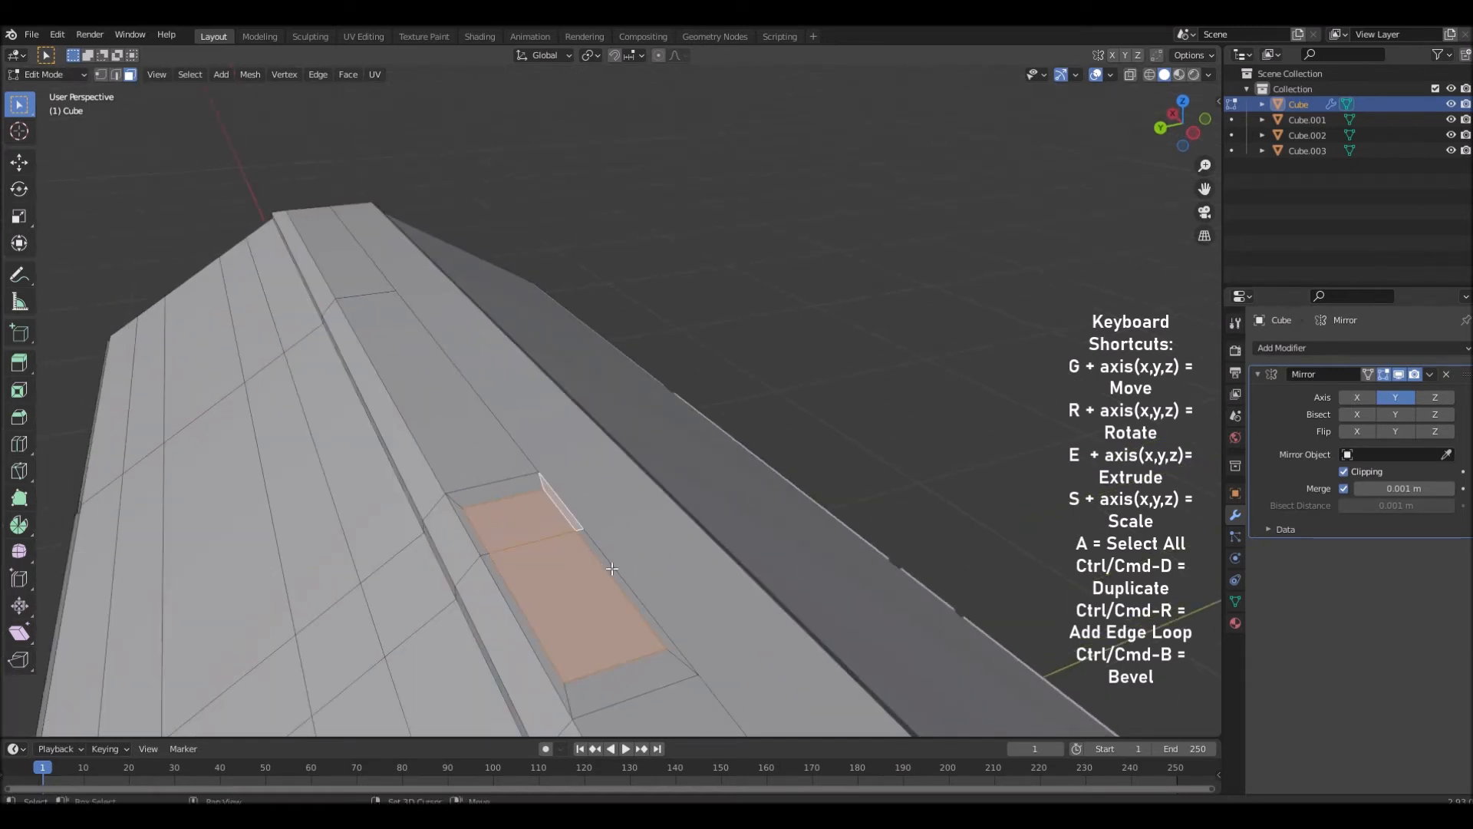
pyautogui.moveTo(725, 632); pyautogui.dragTo(812, 558, button='middle')
pyautogui.press('e')
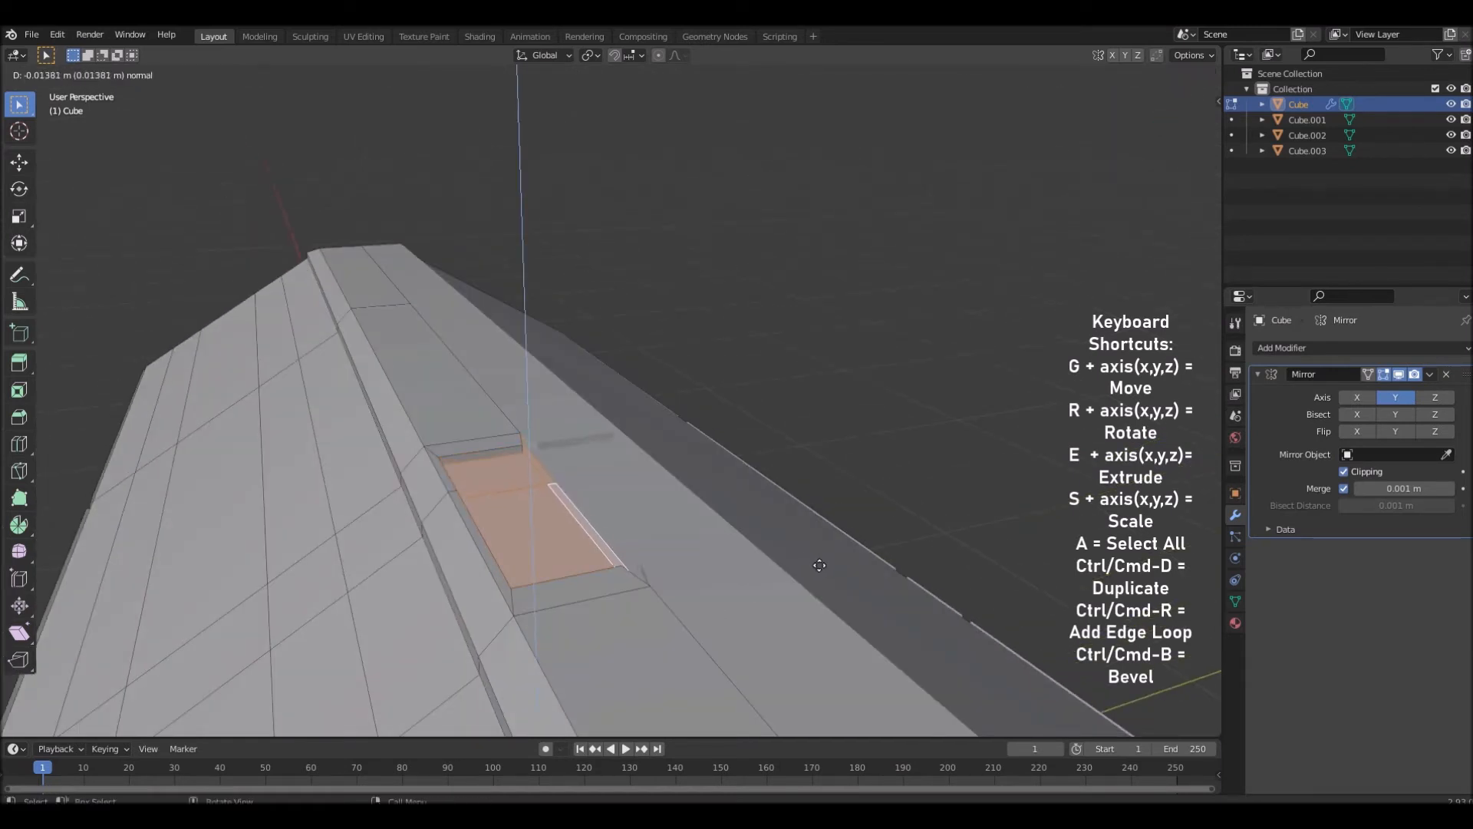
pyautogui.click(820, 573)
# Move the recess floor along Z, check it in Object Mode, and undo back to the ridge faces without the inset
pyautogui.moveTo(822, 575); pyautogui.dragTo(768, 590, button='middle')
pyautogui.press('g')
pyautogui.press('z')
pyautogui.click(819, 544)
pyautogui.press('Tab')
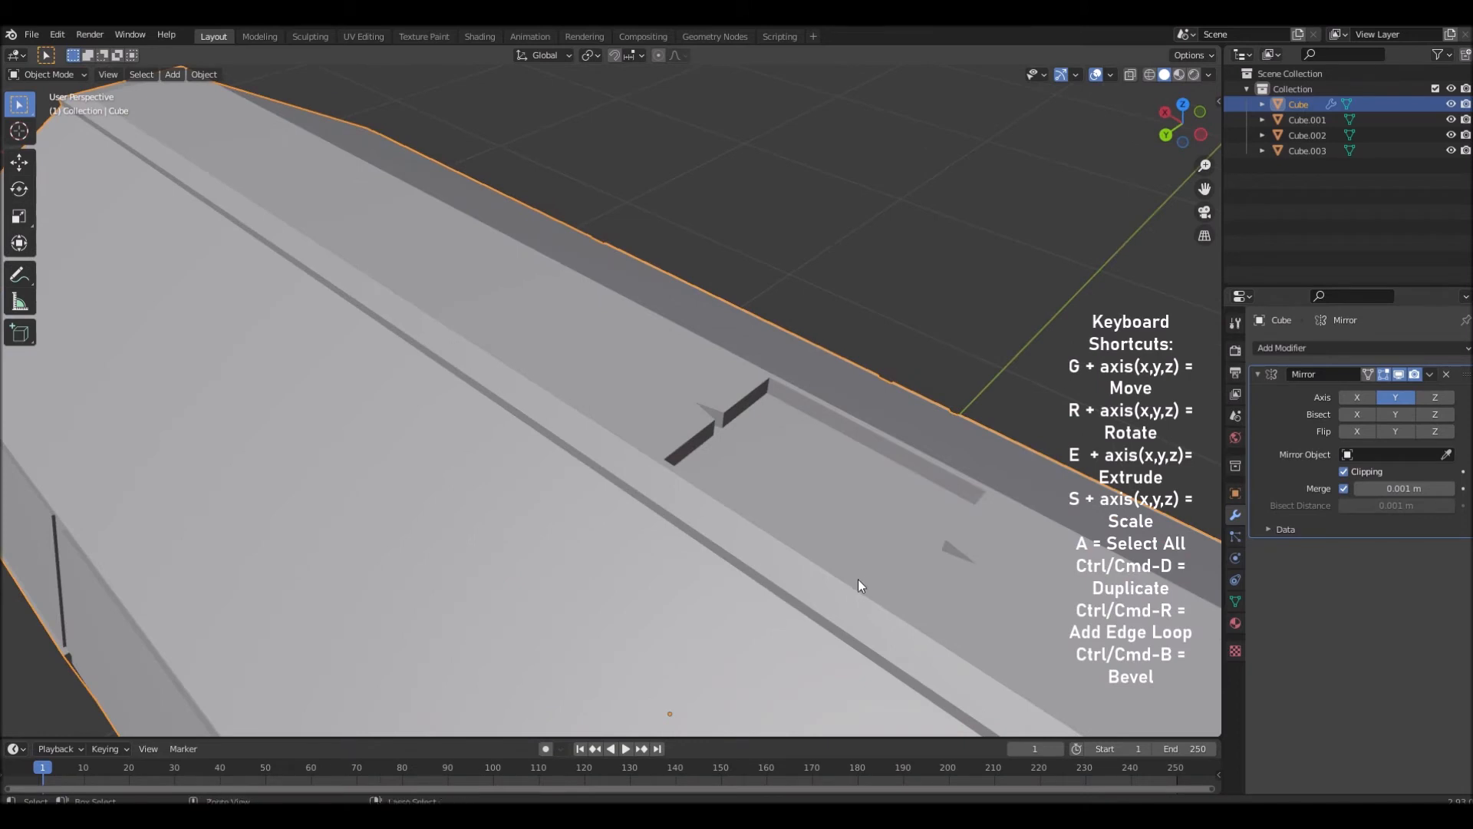
pyautogui.press('Tab')
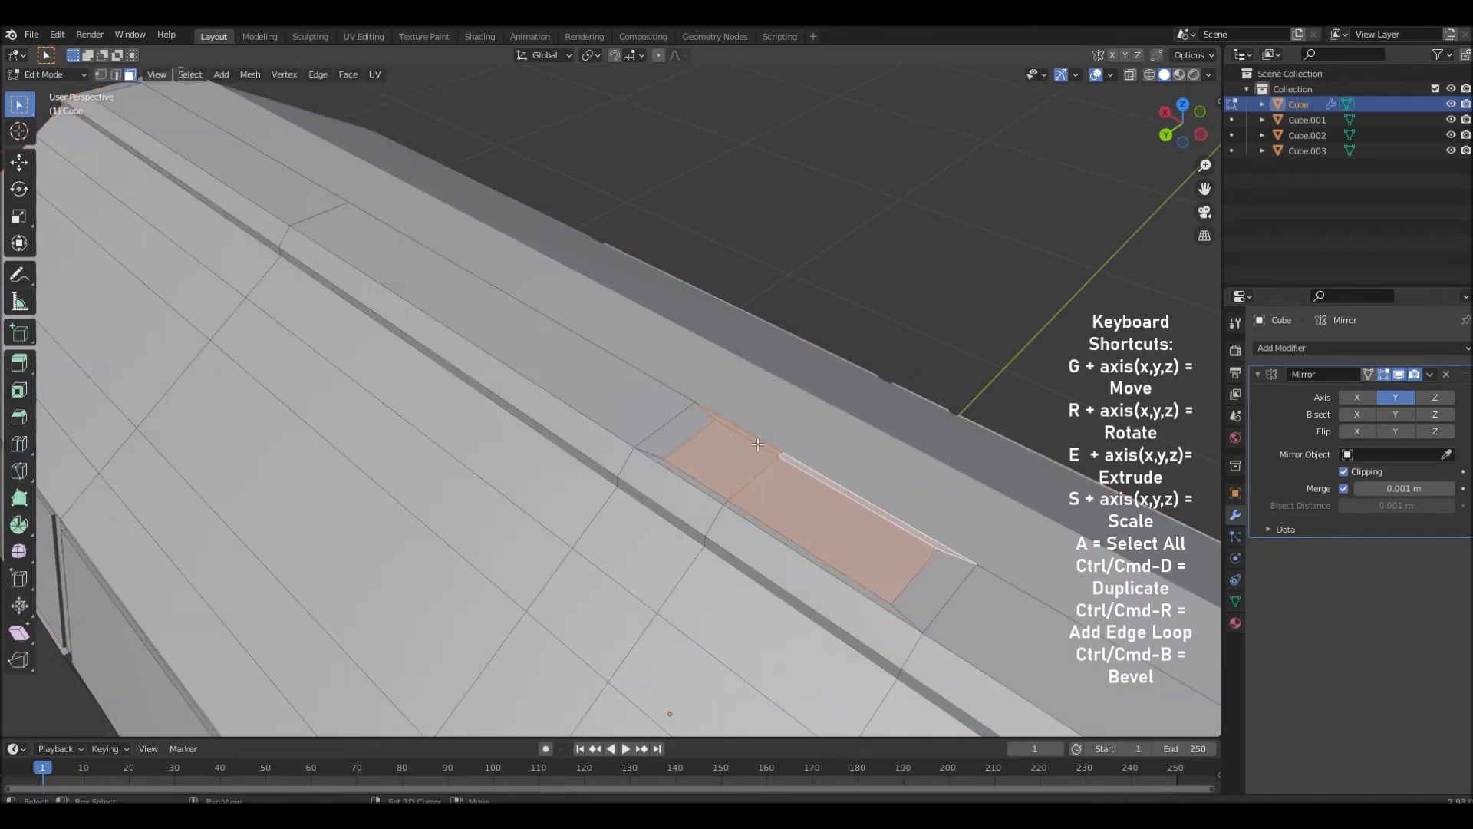
pyautogui.hotkey('ctrl', 'z')
pyautogui.hotkey('ctrl', 'z')
pyautogui.hotkey('ctrl', 'z')
# Extrude the two selected ridge faces inward about 0.025 m and scale the recess floor to about 0.834
pyautogui.moveTo(945, 510); pyautogui.dragTo(880, 486, button='middle')
pyautogui.moveTo(797, 461); pyautogui.dragTo(777, 405, button='middle')
pyautogui.press('e')
pyautogui.click(780, 422)
pyautogui.press('s')
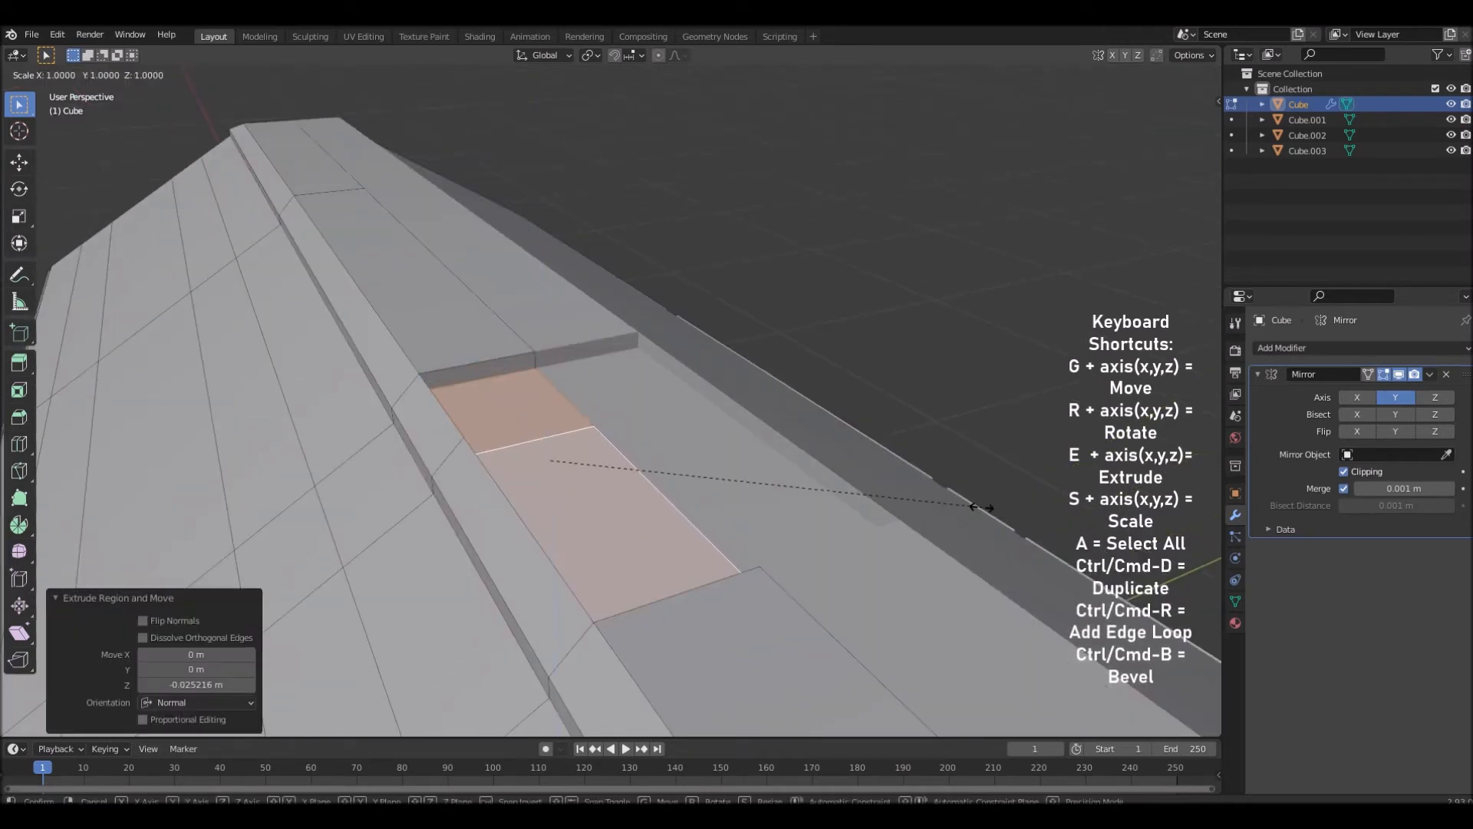
pyautogui.click(875, 494)
# Lower the ridge recess floor slightly along Z and return to Object Mode
pyautogui.press('g')
pyautogui.press('z')
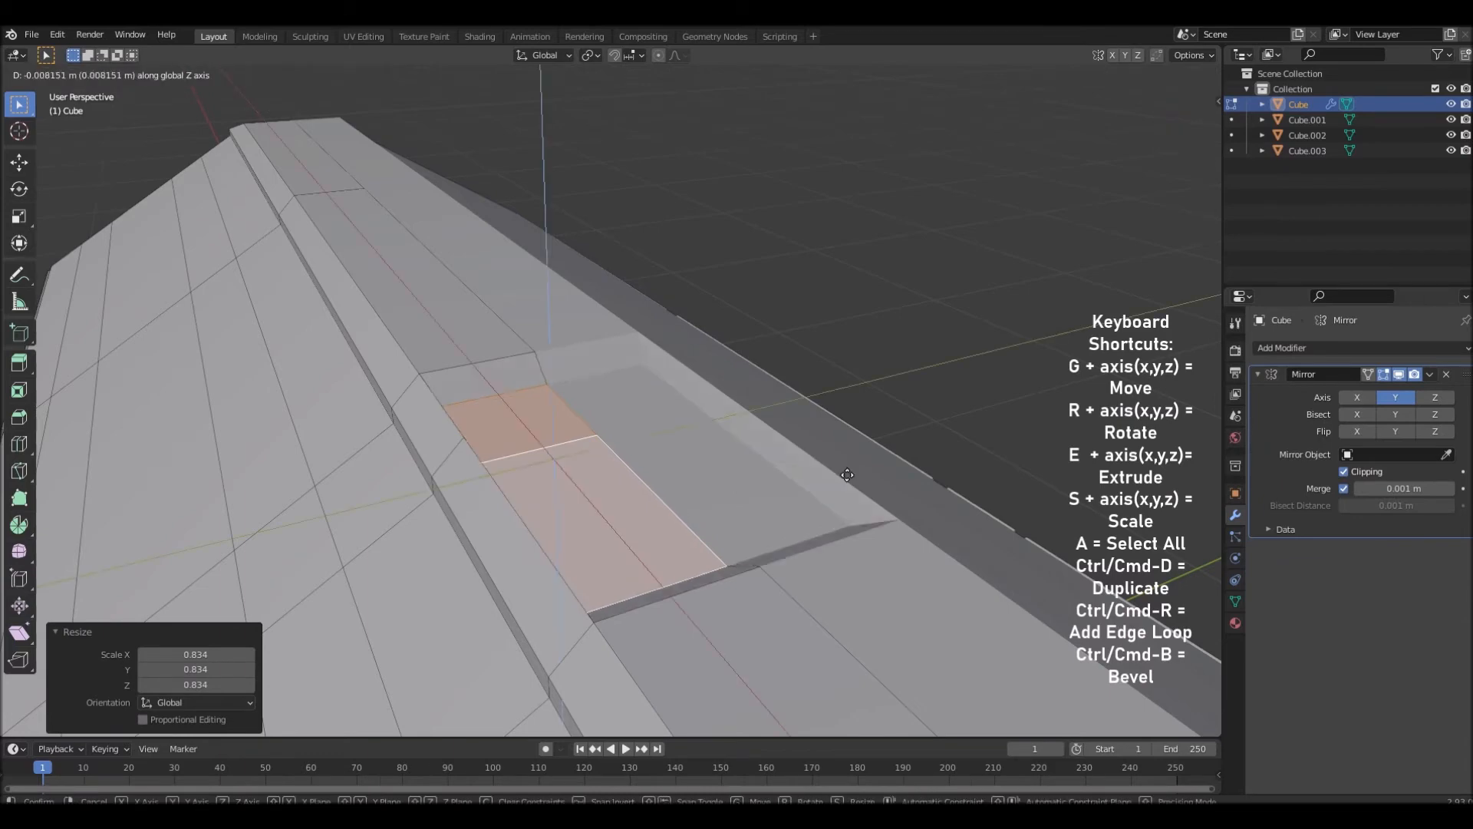
pyautogui.click(855, 499)
pyautogui.moveTo(856, 499); pyautogui.dragTo(814, 553, button='middle')
pyautogui.press('Tab')
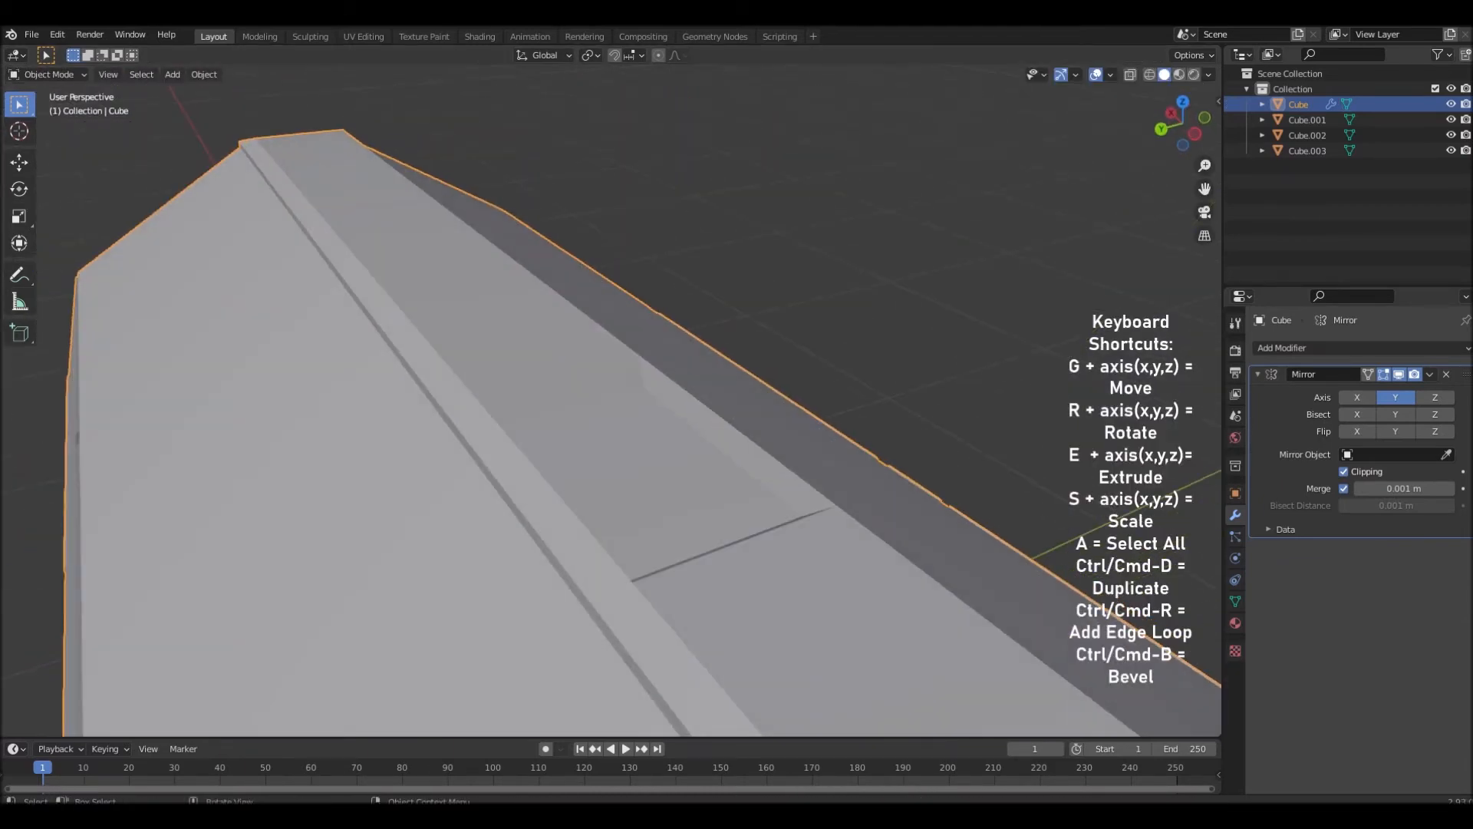
# Add a cube and move it about 4.241 m along X towards the middle of the body
pyautogui.click(173, 72)
pyautogui.moveTo(192, 92)
pyautogui.click(311, 107)
pyautogui.scroll(-8, 557, 363)
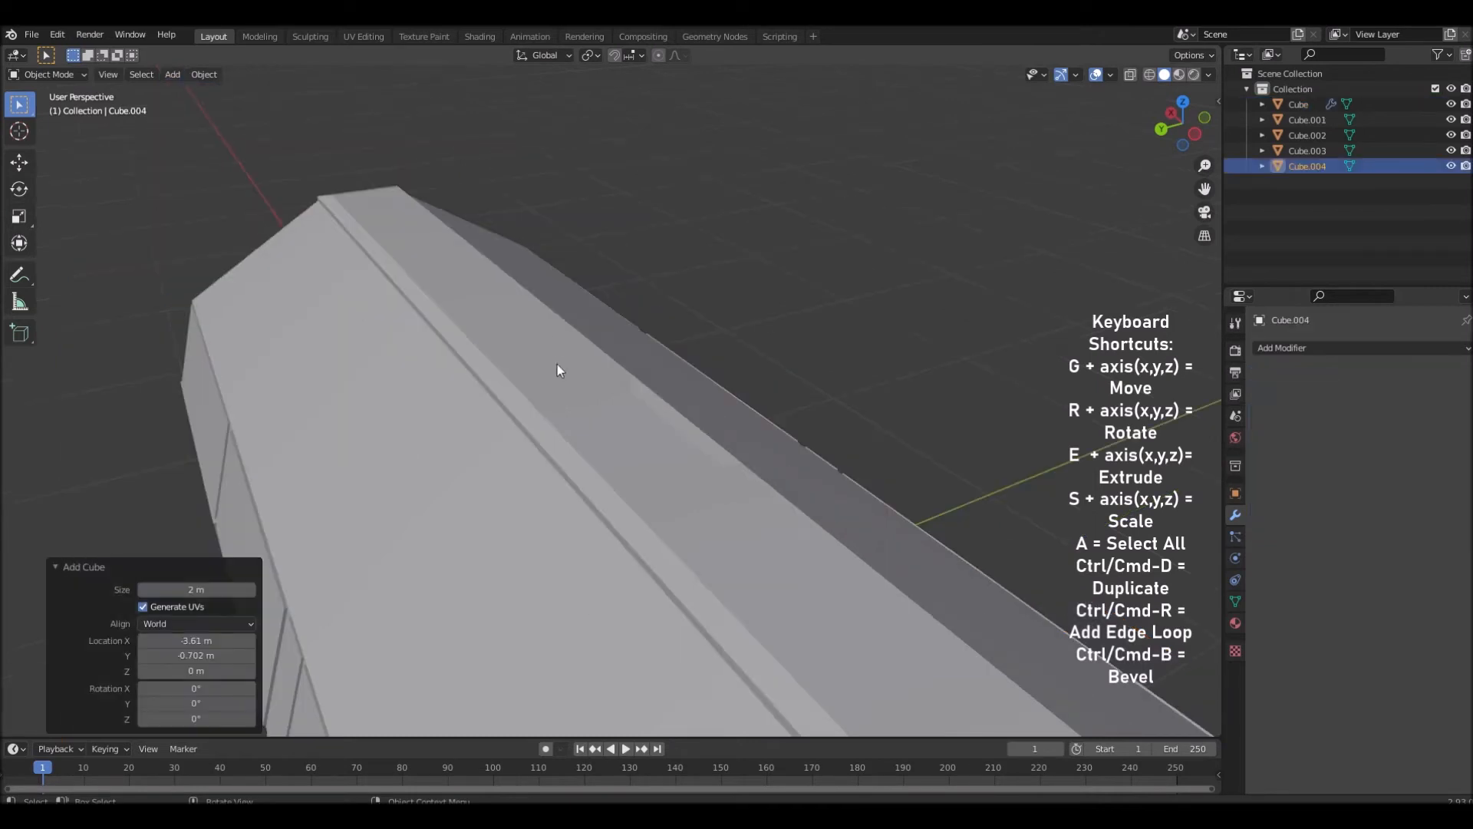
pyautogui.press('g')
pyautogui.press('x')
pyautogui.click(744, 445)
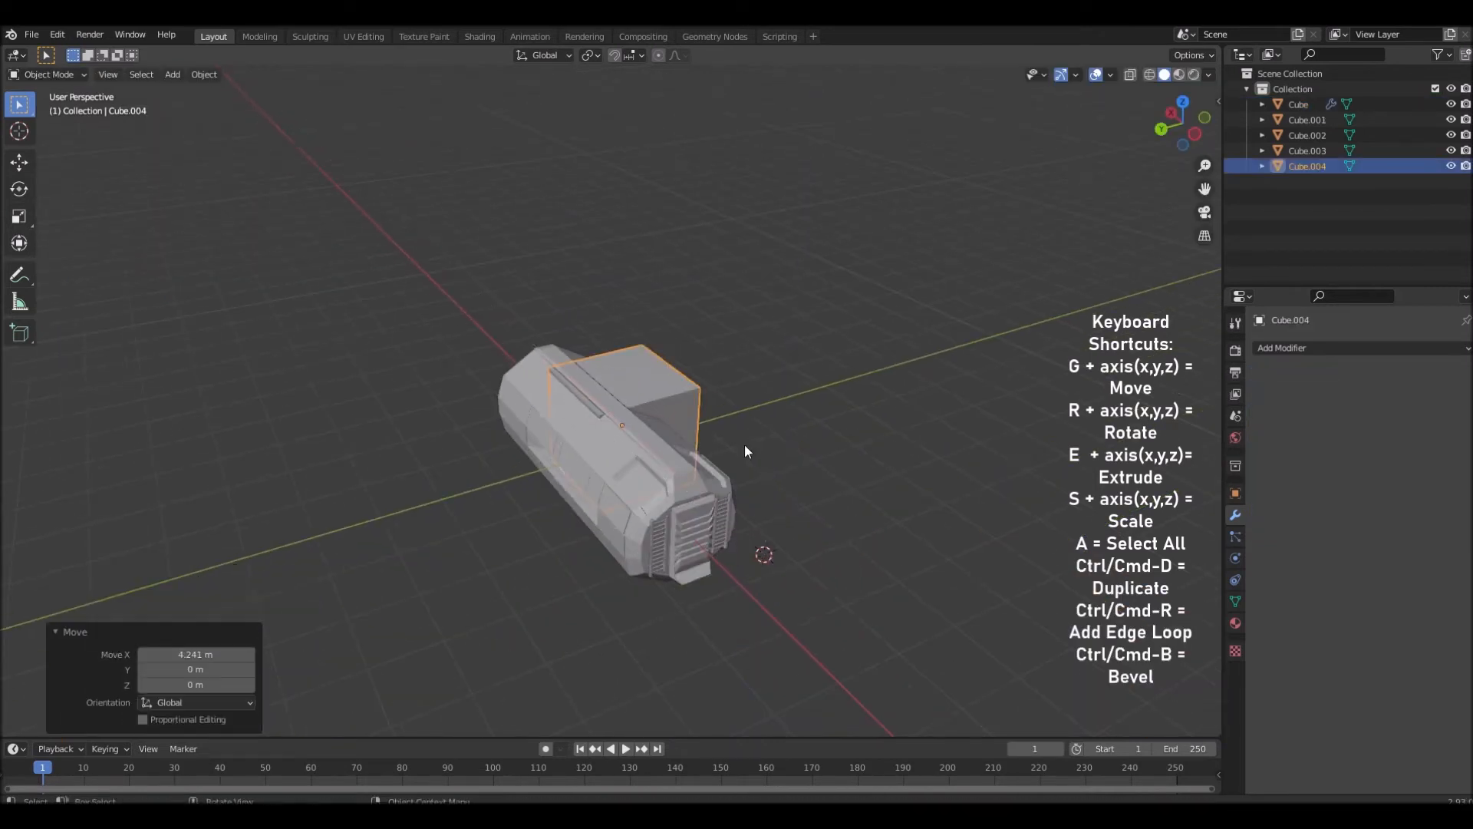
# Raise the new cube about 0.874 m along Z
pyautogui.scroll(6, 779, 509)
pyautogui.press('g')
pyautogui.press('z')
pyautogui.click(775, 359)
# Scale the cube to about 0.132 along Z and about -0.154 along X
pyautogui.press('s')
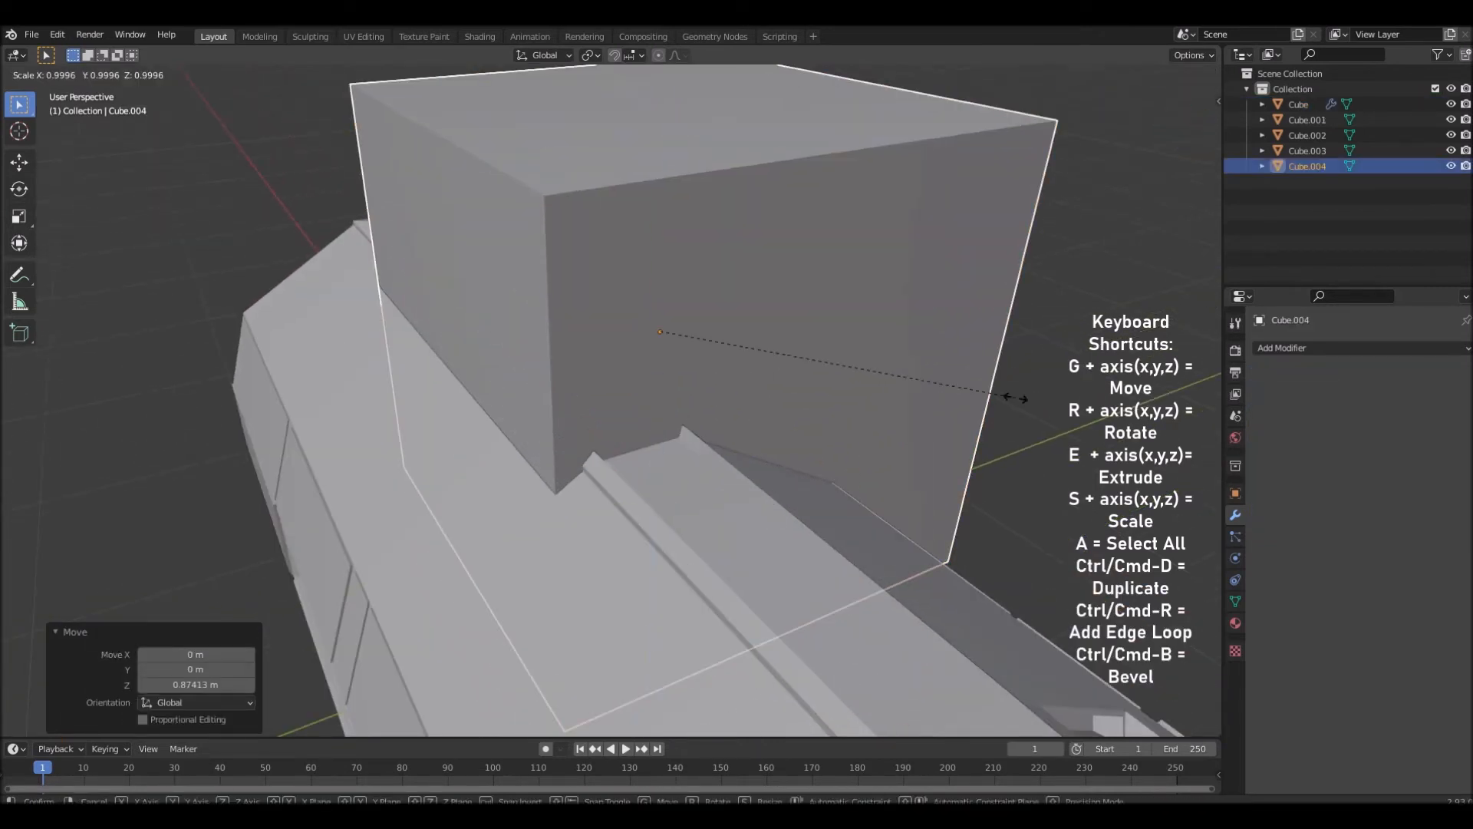
pyautogui.press('z')
pyautogui.click(696, 363)
pyautogui.press('s')
pyautogui.press('x')
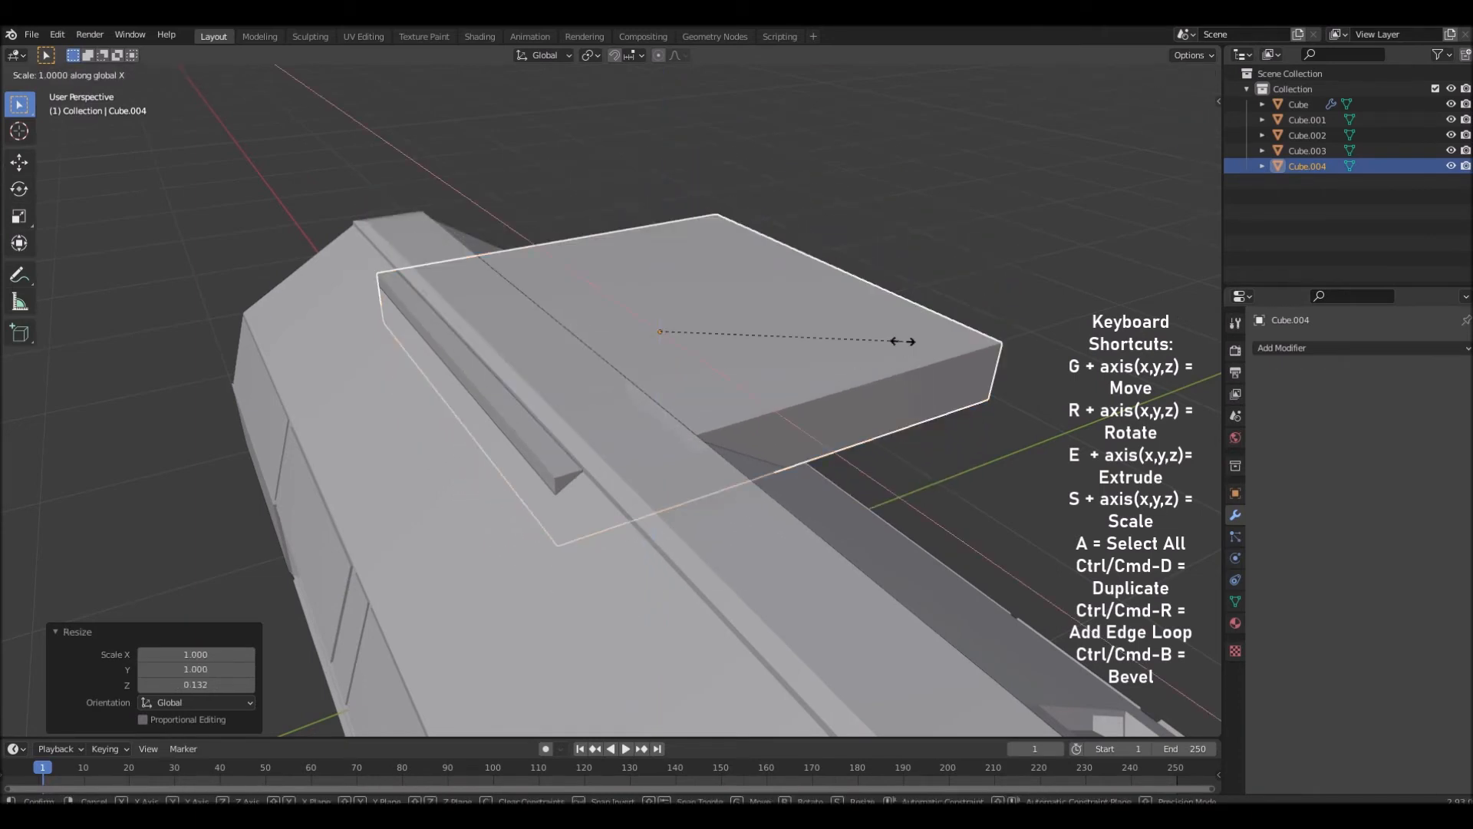
pyautogui.click(652, 297)
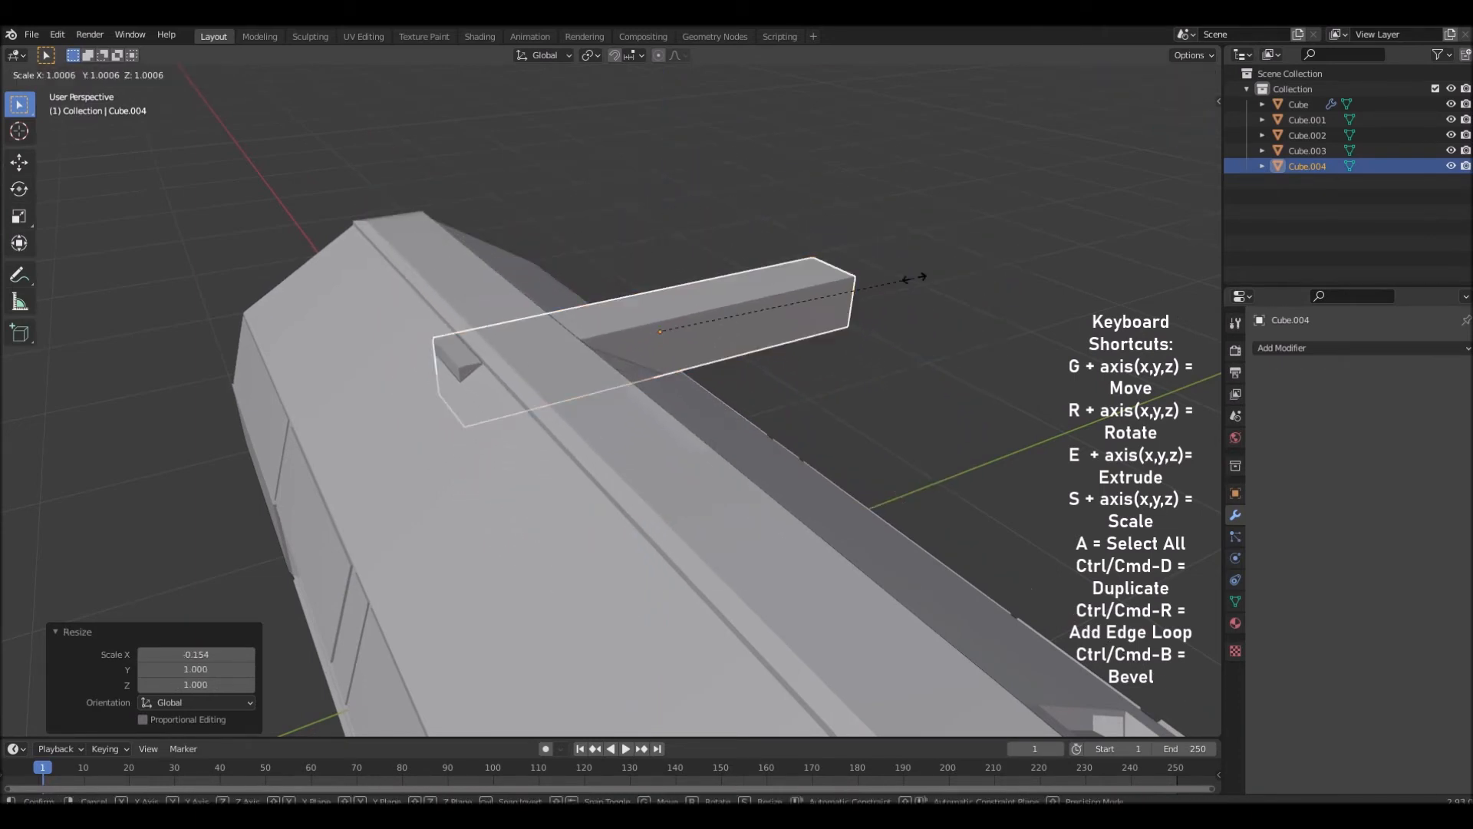
# Shrink the block into a small bar, scaling about 0.232 along Y, 0.262 along Z and 0.294 along X
pyautogui.press('s')
pyautogui.press('y')
pyautogui.click(718, 318)
pyautogui.press('s')
pyautogui.press('z')
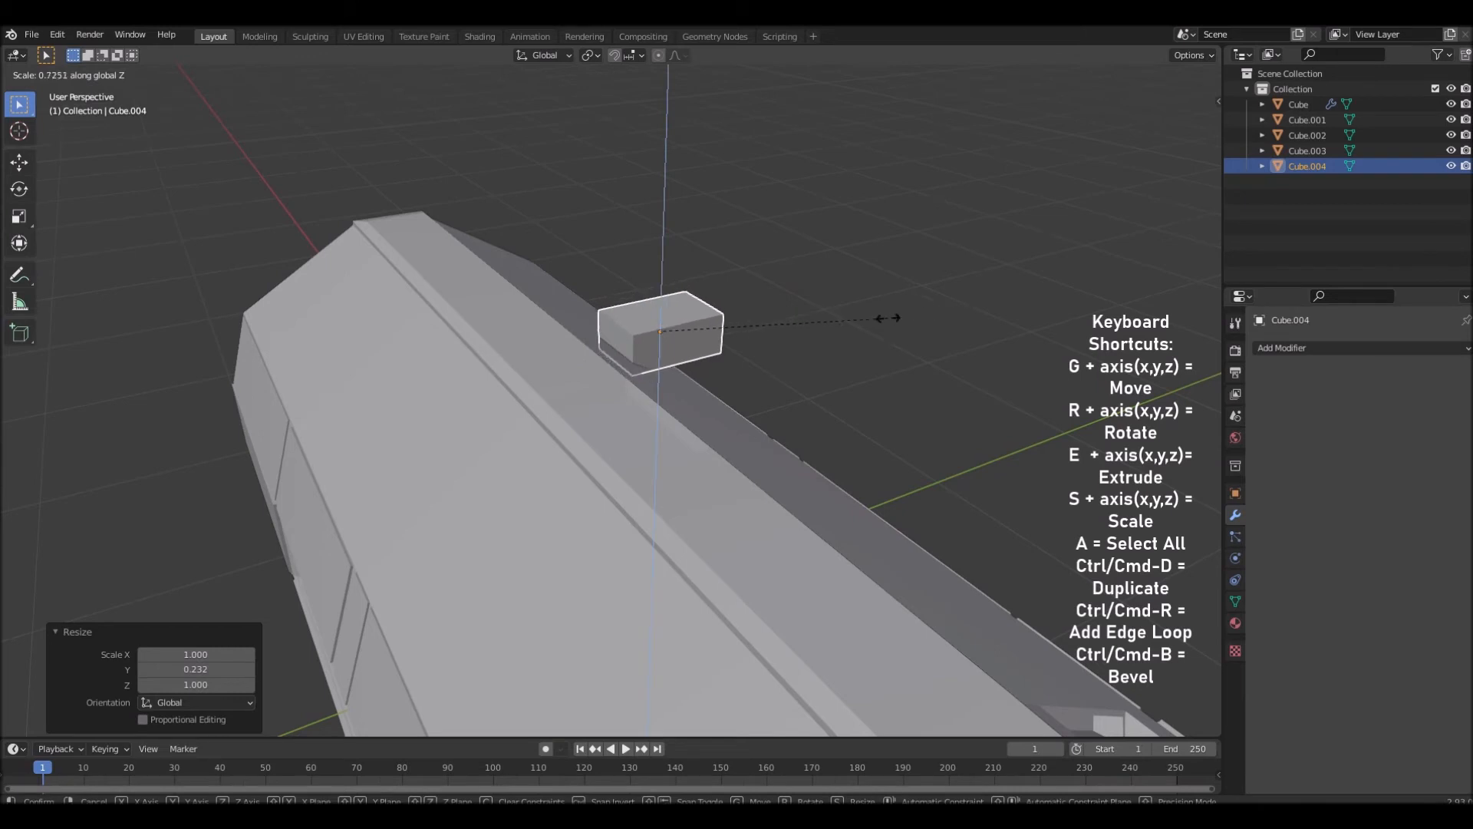
pyautogui.click(743, 322)
pyautogui.press('s')
pyautogui.press('x')
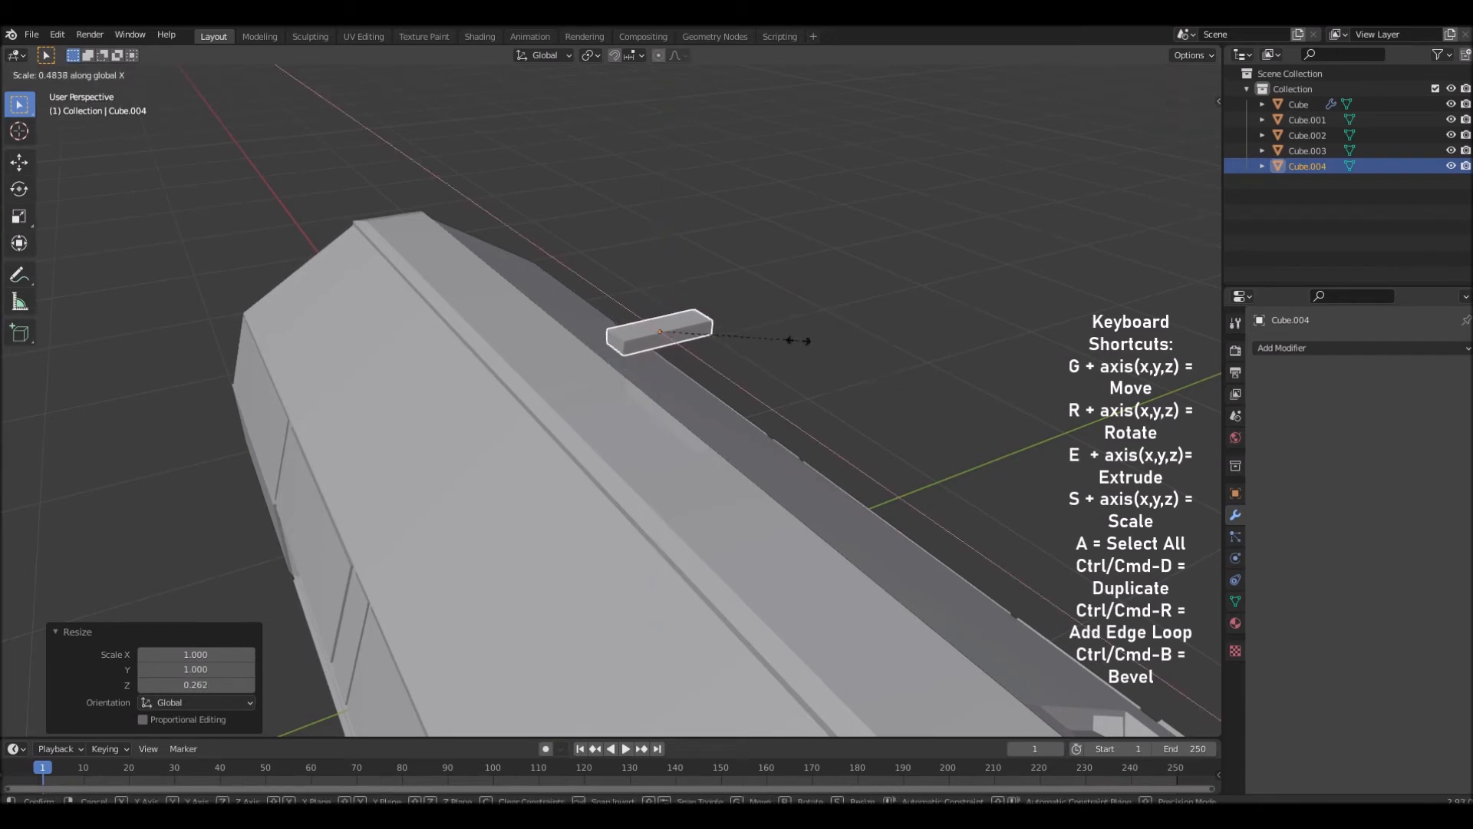
pyautogui.click(744, 333)
# Move the bar about -0.734 m in X and 0.688 m in Y onto the ridge recess, and raise it about 0.134 m
pyautogui.moveTo(744, 333); pyautogui.dragTo(946, 335, button='middle')
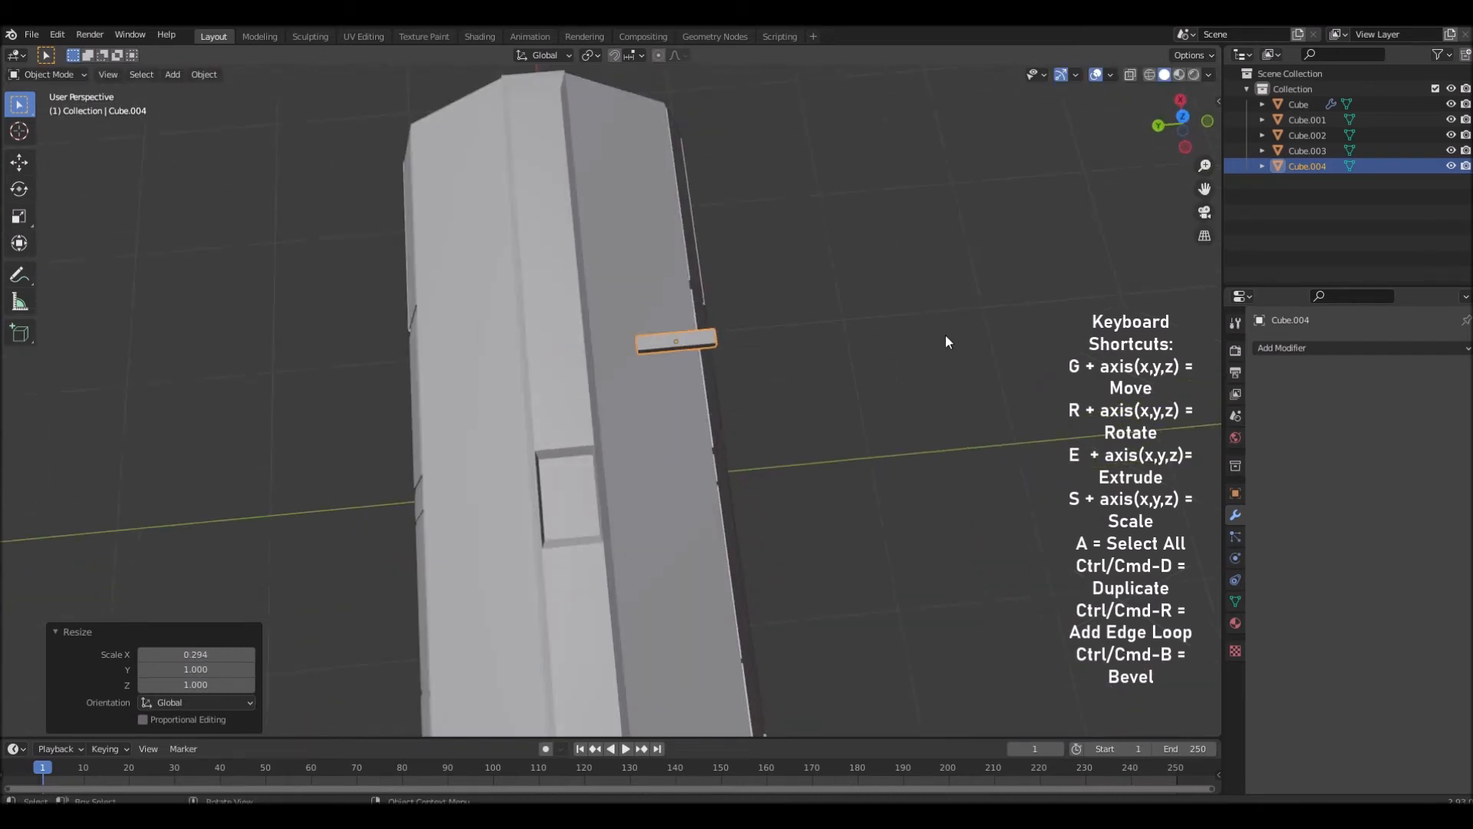
pyautogui.click(1185, 116)
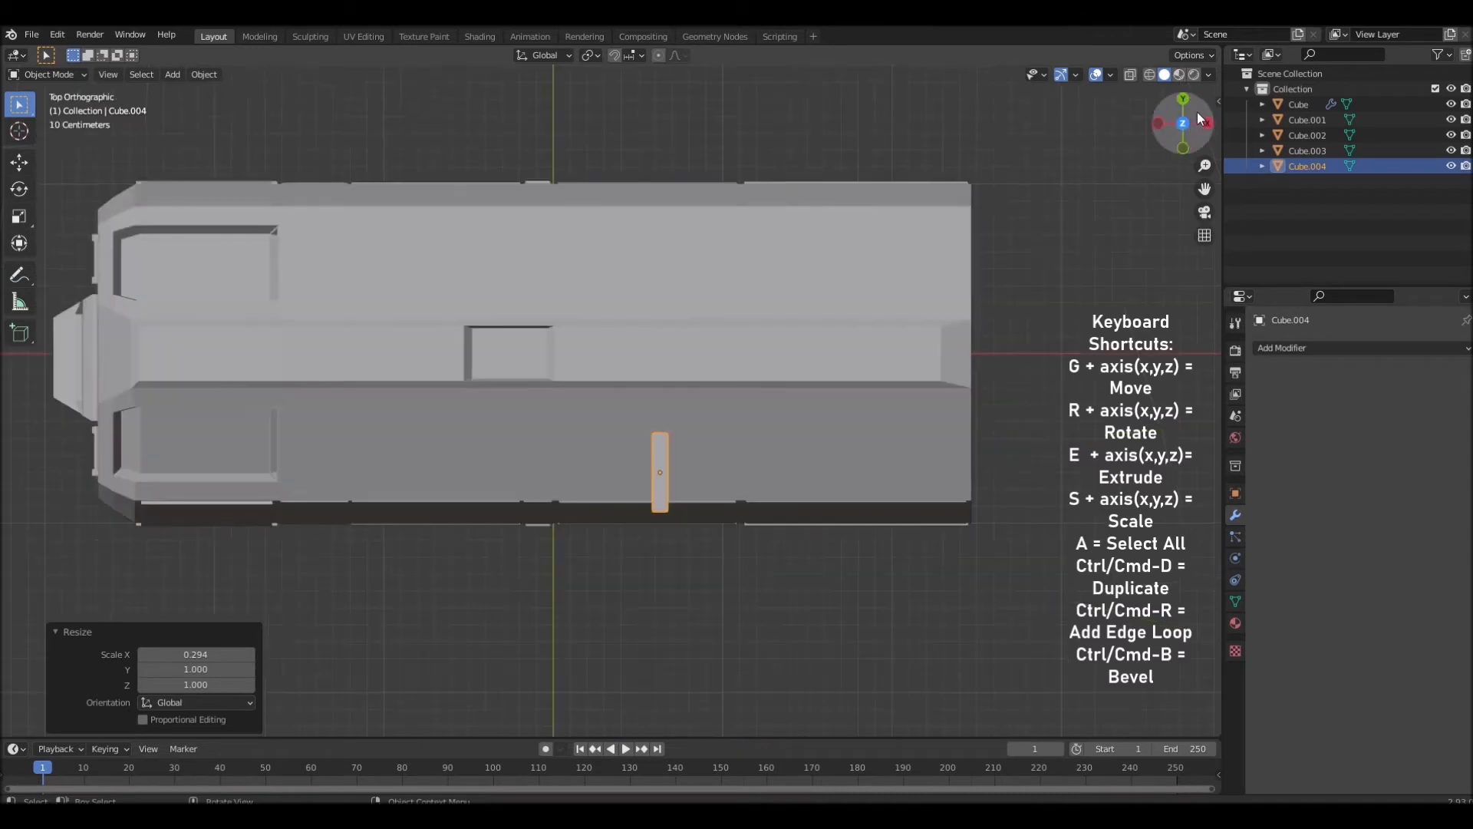
pyautogui.press('g')
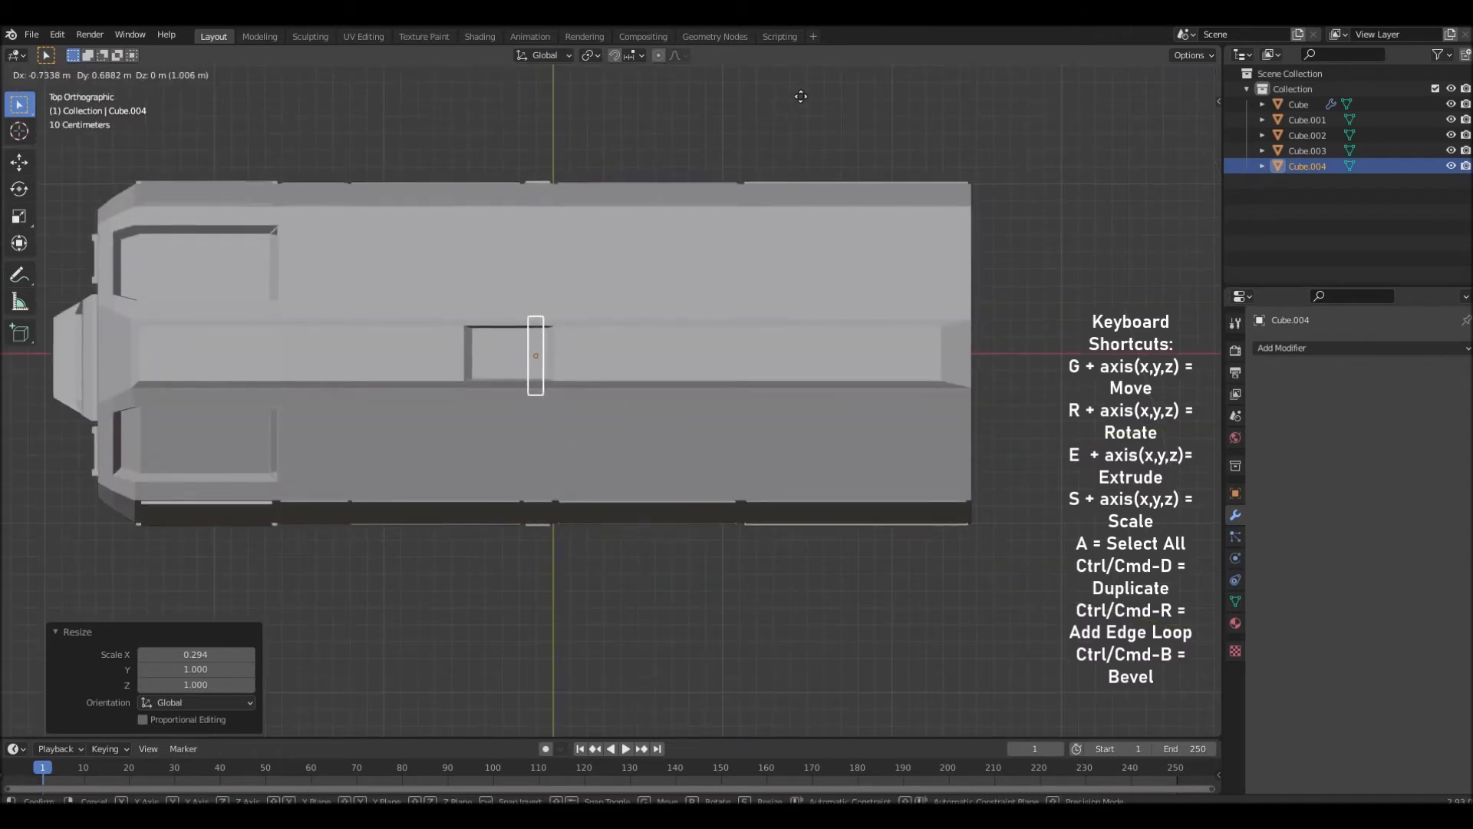
pyautogui.click(800, 95)
pyautogui.moveTo(798, 200); pyautogui.dragTo(730, 70, button='middle')
pyautogui.press('g')
pyautogui.press('z')
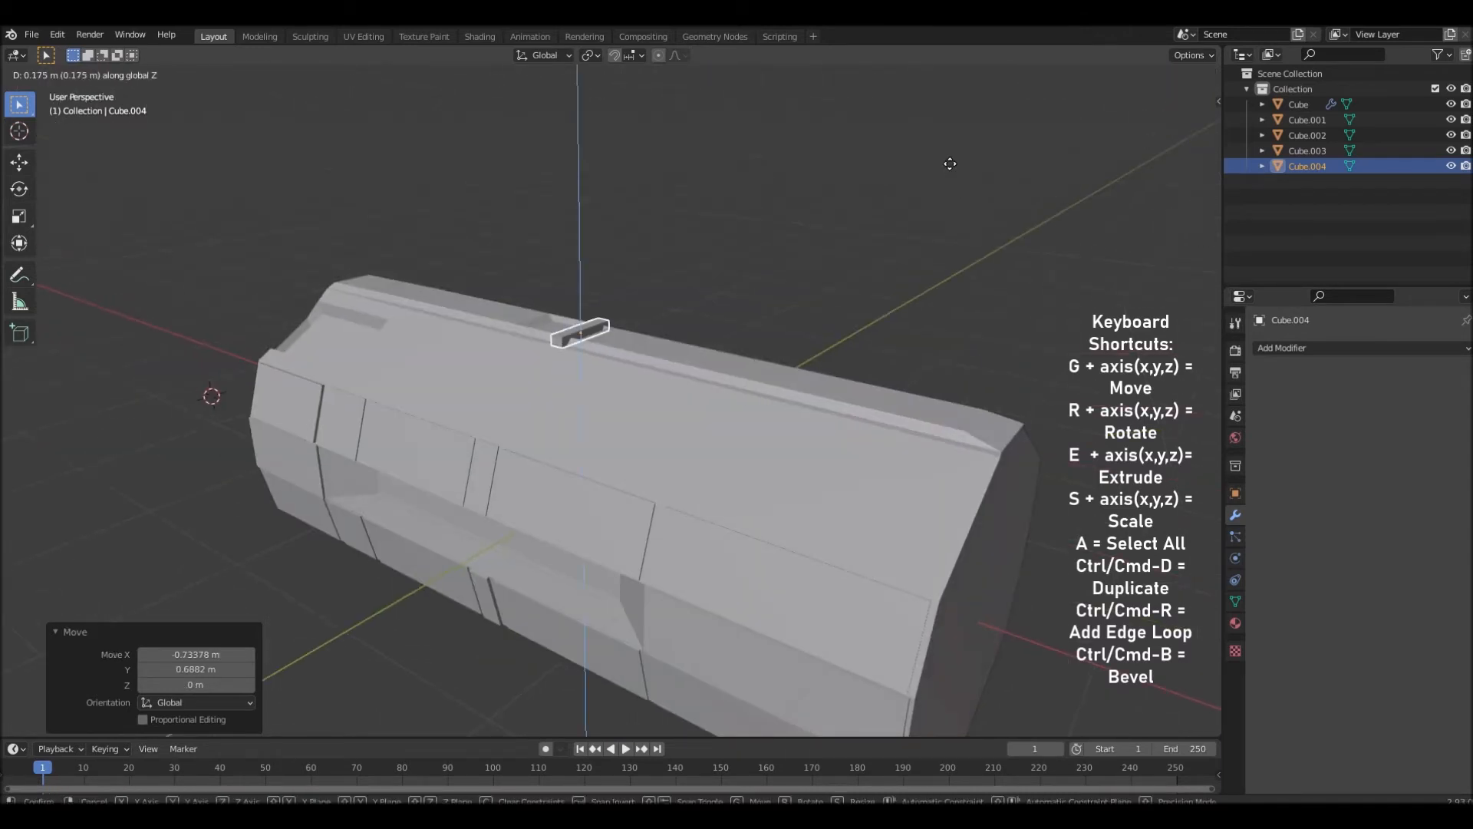
pyautogui.click(949, 170)
pyautogui.scroll(4, 873, 210)
pyautogui.moveTo(873, 210); pyautogui.dragTo(812, 491, button='middle')
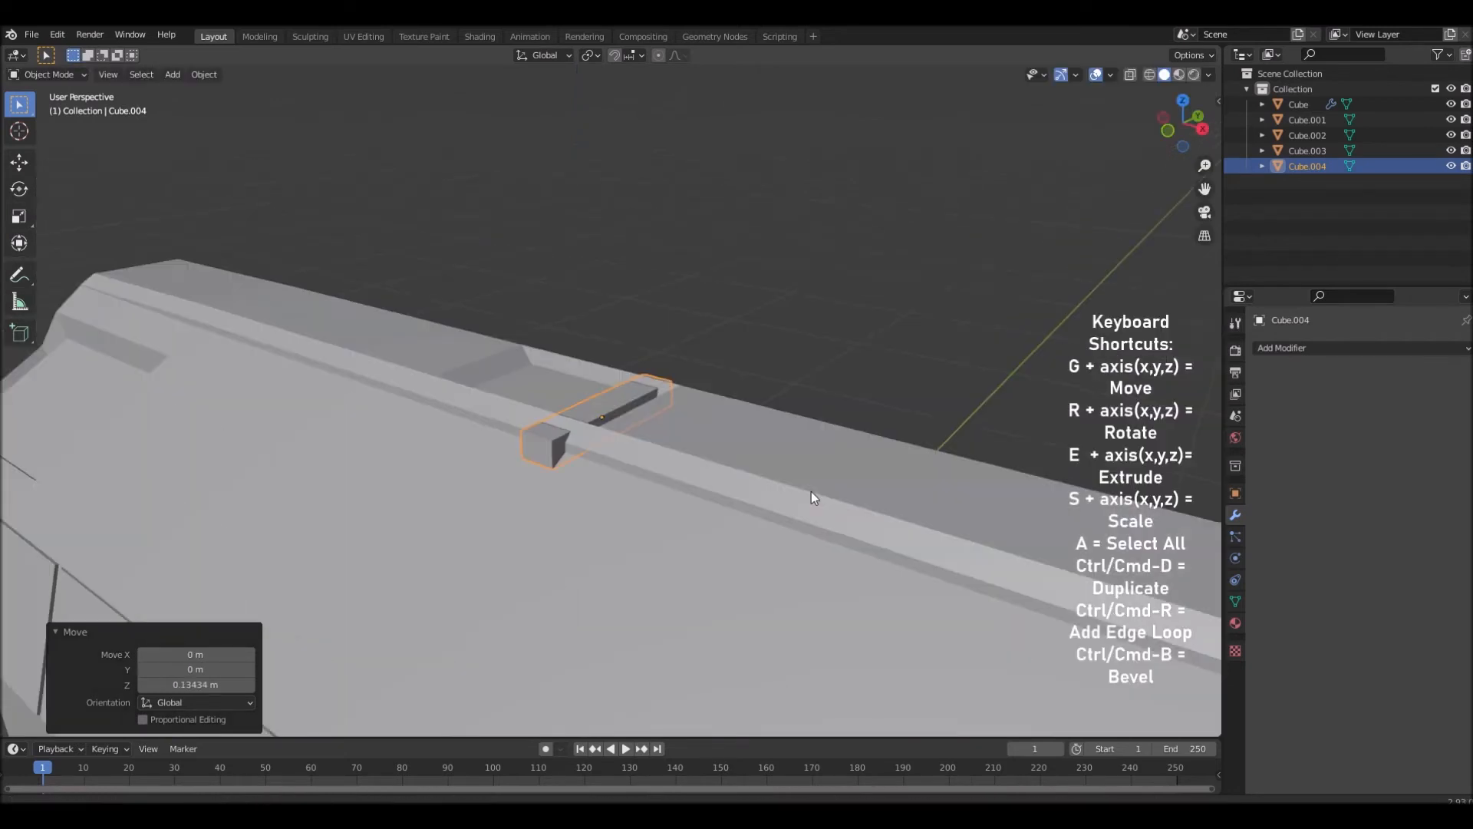
# Scale the bar to about 0.712 along Y and narrow it along X
pyautogui.press('s')
pyautogui.press('x')
pyautogui.press('y')
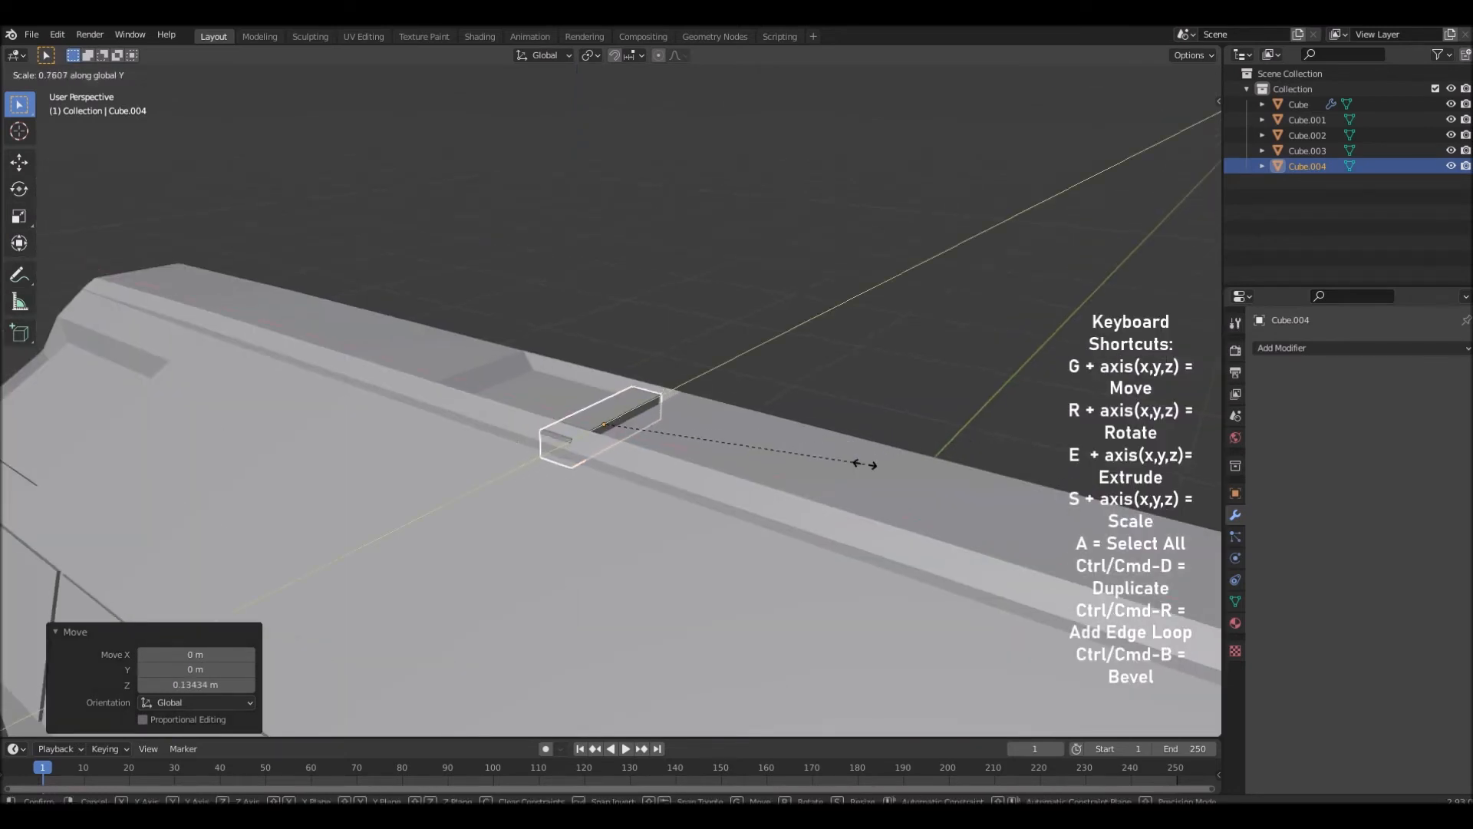
pyautogui.click(848, 464)
pyautogui.moveTo(848, 463); pyautogui.dragTo(971, 546, button='middle')
pyautogui.press('s')
pyautogui.press('x')
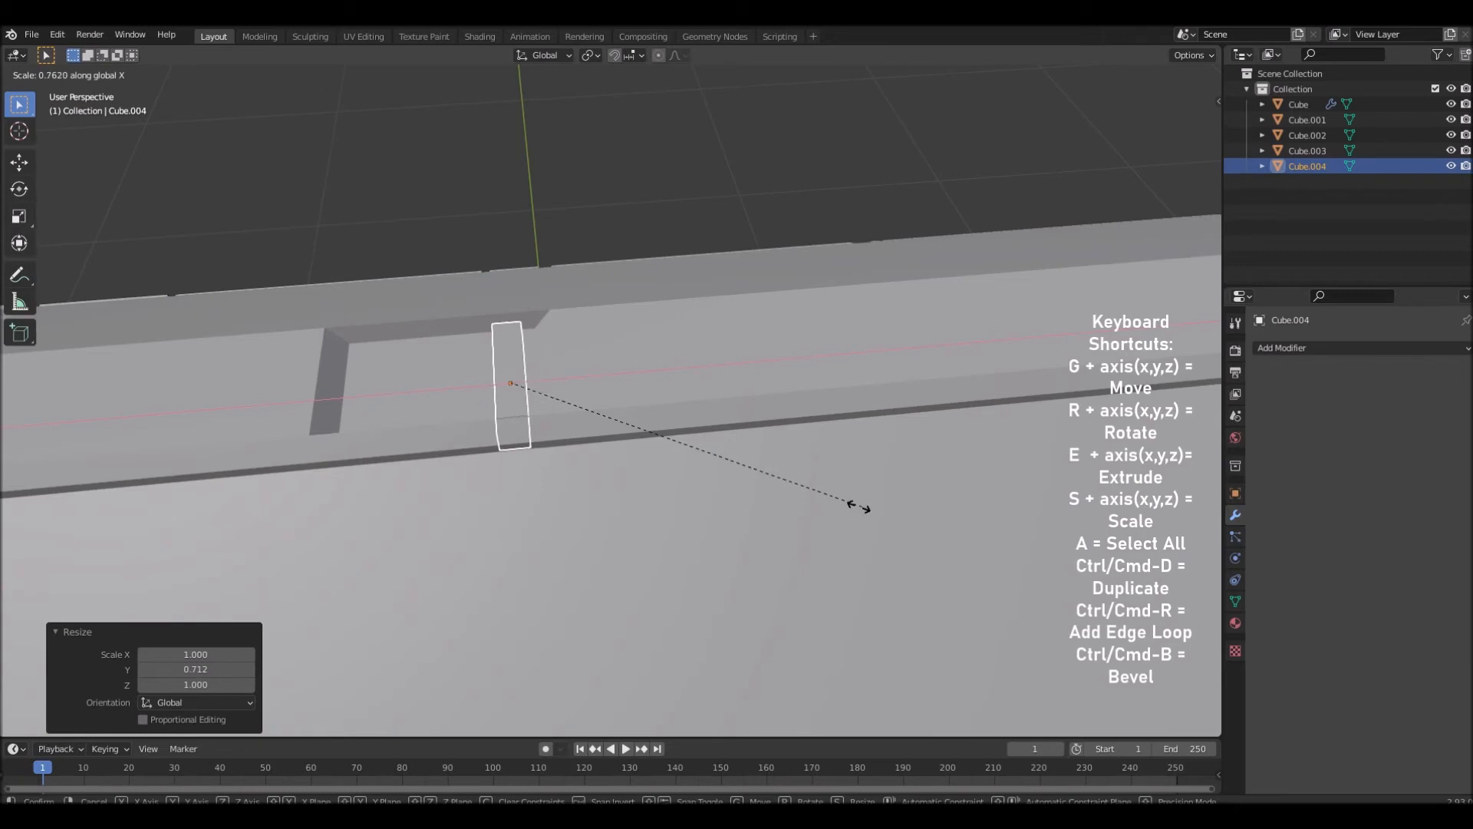
pyautogui.click(743, 480)
# Slide the bar about -0.366 m along X to the ladder-side end of the ridge recess
pyautogui.press('g')
pyautogui.press('y')
pyautogui.press('x')
pyautogui.click(678, 375)
pyautogui.press('g')
pyautogui.press('x')
pyautogui.click(528, 375)
pyautogui.hotkey('ctrl', 'z')
pyautogui.press('g')
pyautogui.moveTo(770, 379); pyautogui.dragTo(882, 441, button='middle')
pyautogui.click(631, 418)
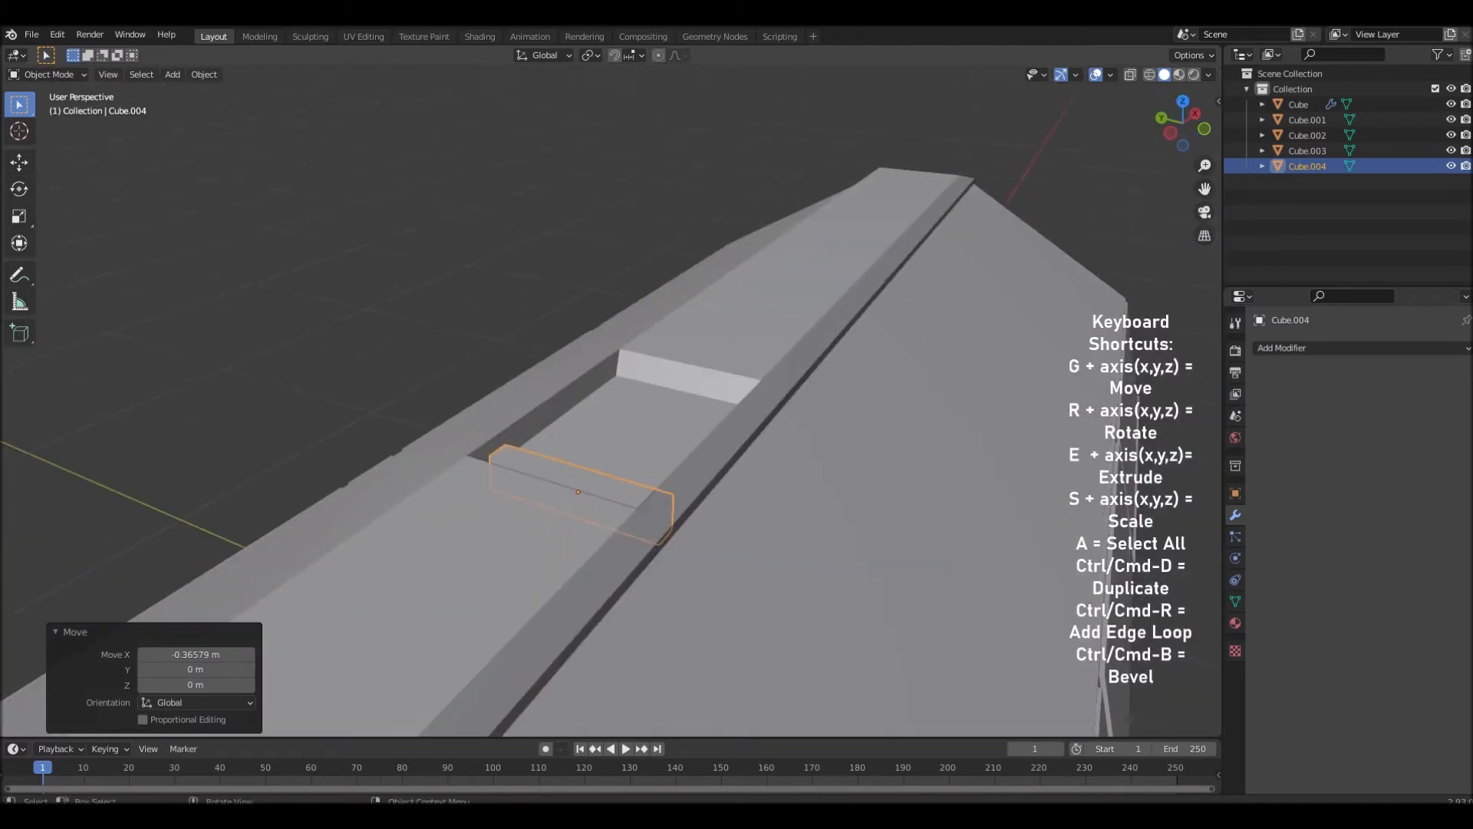
# Thin the bar by scaling it to about 0.626 along its local X axis
pyautogui.press('s')
pyautogui.press('x')
pyautogui.press('x')
pyautogui.click(795, 463)
pyautogui.moveTo(794, 464)
pyautogui.mouseDown(button='middle')
pyautogui.moveTo(775, 509)
pyautogui.moveTo(725, 537)
pyautogui.moveTo(762, 470)
pyautogui.moveTo(790, 461)
pyautogui.mouseUp(button='middle')
# Array the bar along the ridge recess with a relative X offset of -2.500, apply the modifier, and deselect
pyautogui.click(1312, 348)
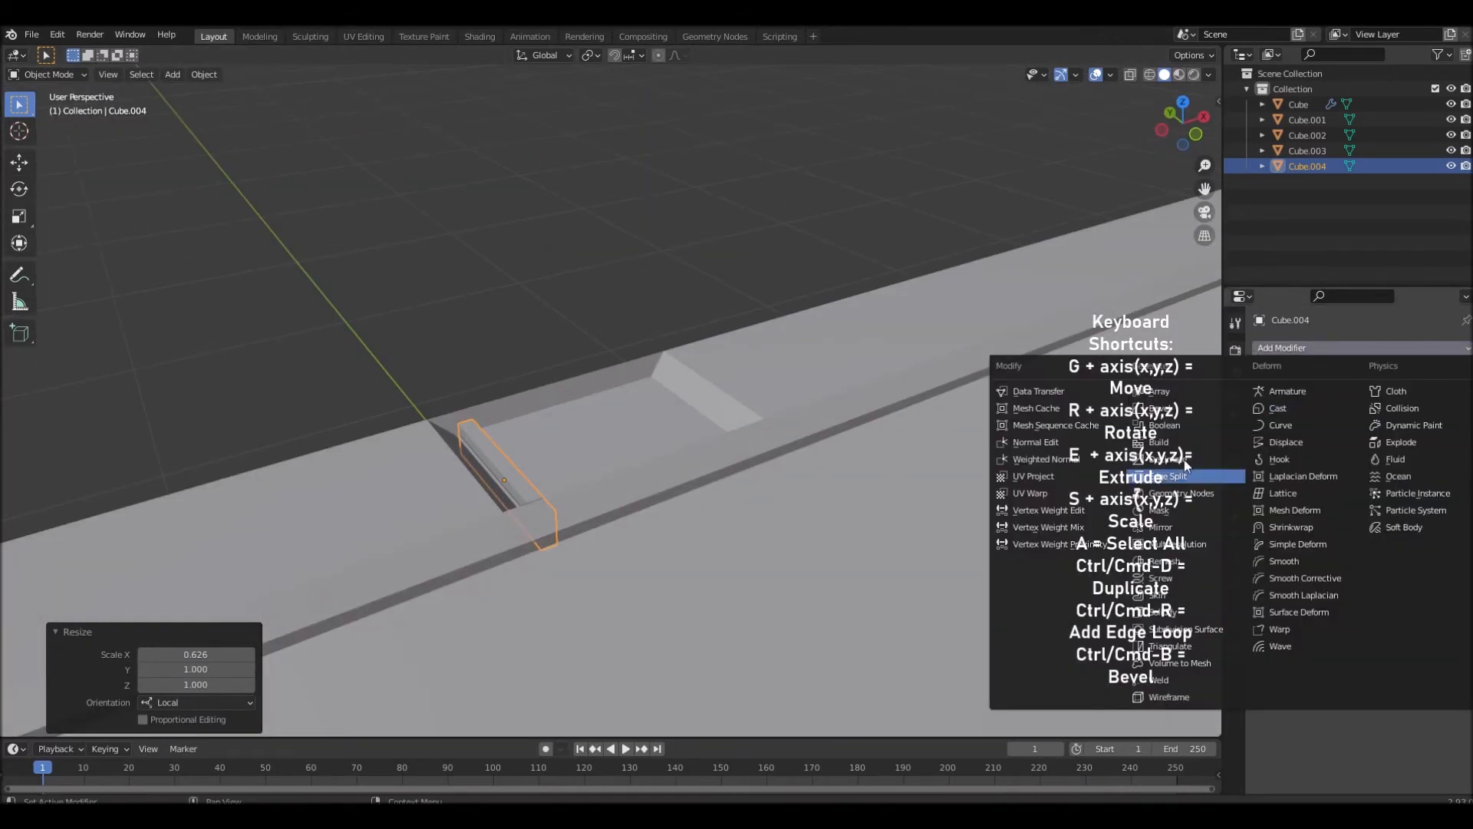
pyautogui.click(1176, 388)
pyautogui.moveTo(1085, 424); pyautogui.dragTo(1391, 399, button='middle')
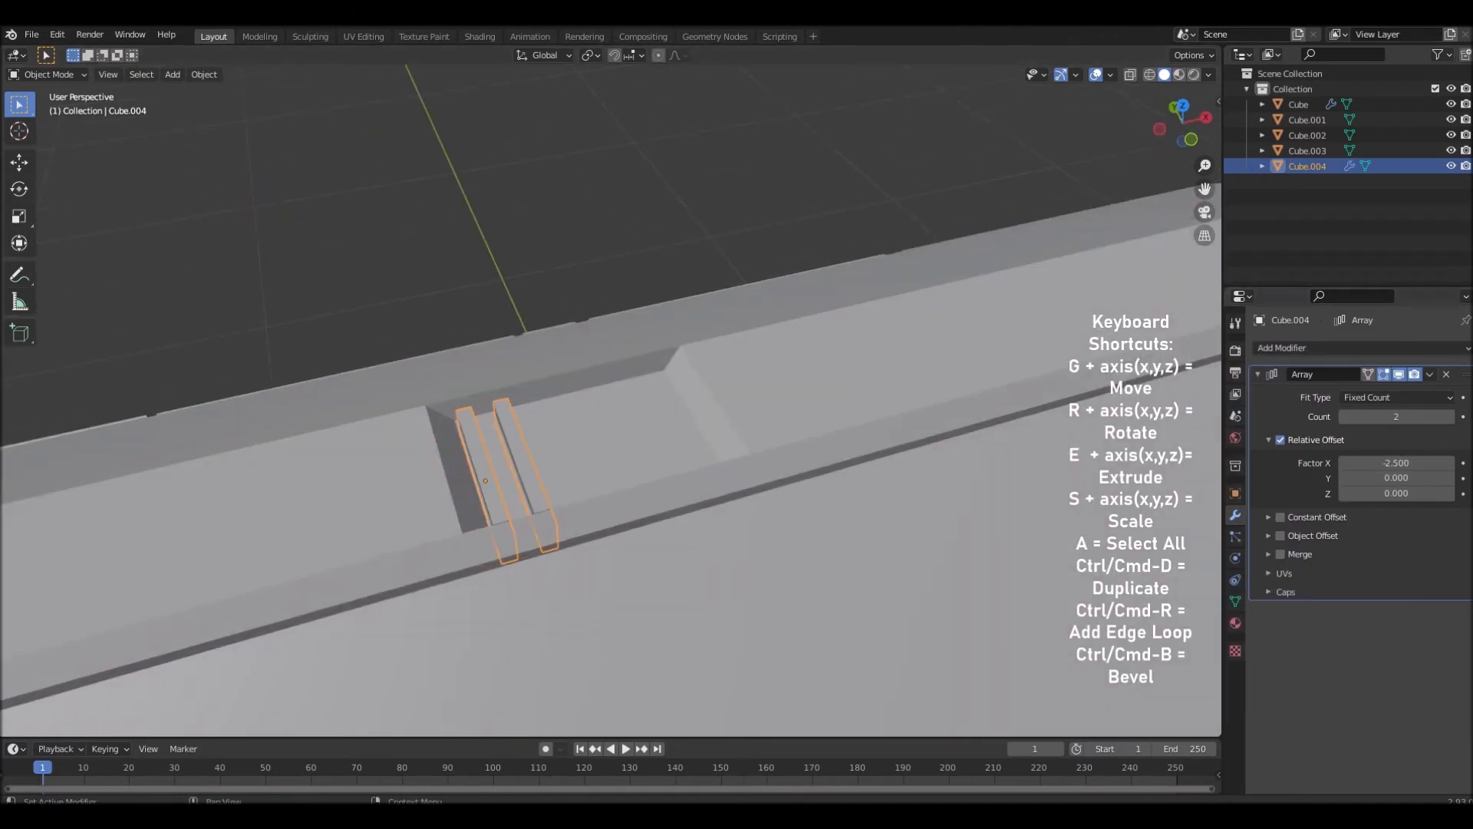
pyautogui.moveTo(1089, 428); pyautogui.dragTo(1431, 422, button='middle')
pyautogui.click(1430, 373)
pyautogui.click(1419, 387)
pyautogui.moveTo(963, 367); pyautogui.dragTo(634, 480, button='middle')
pyautogui.click(1082, 364)
pyautogui.scroll(-5, 834, 458)
pyautogui.scroll(5, 633, 481)
# Duplicate the end ladder on the negative Y side and move the copy about 1.361 m up along Z
pyautogui.click(336, 508)
pyautogui.scroll(-5, 512, 476)
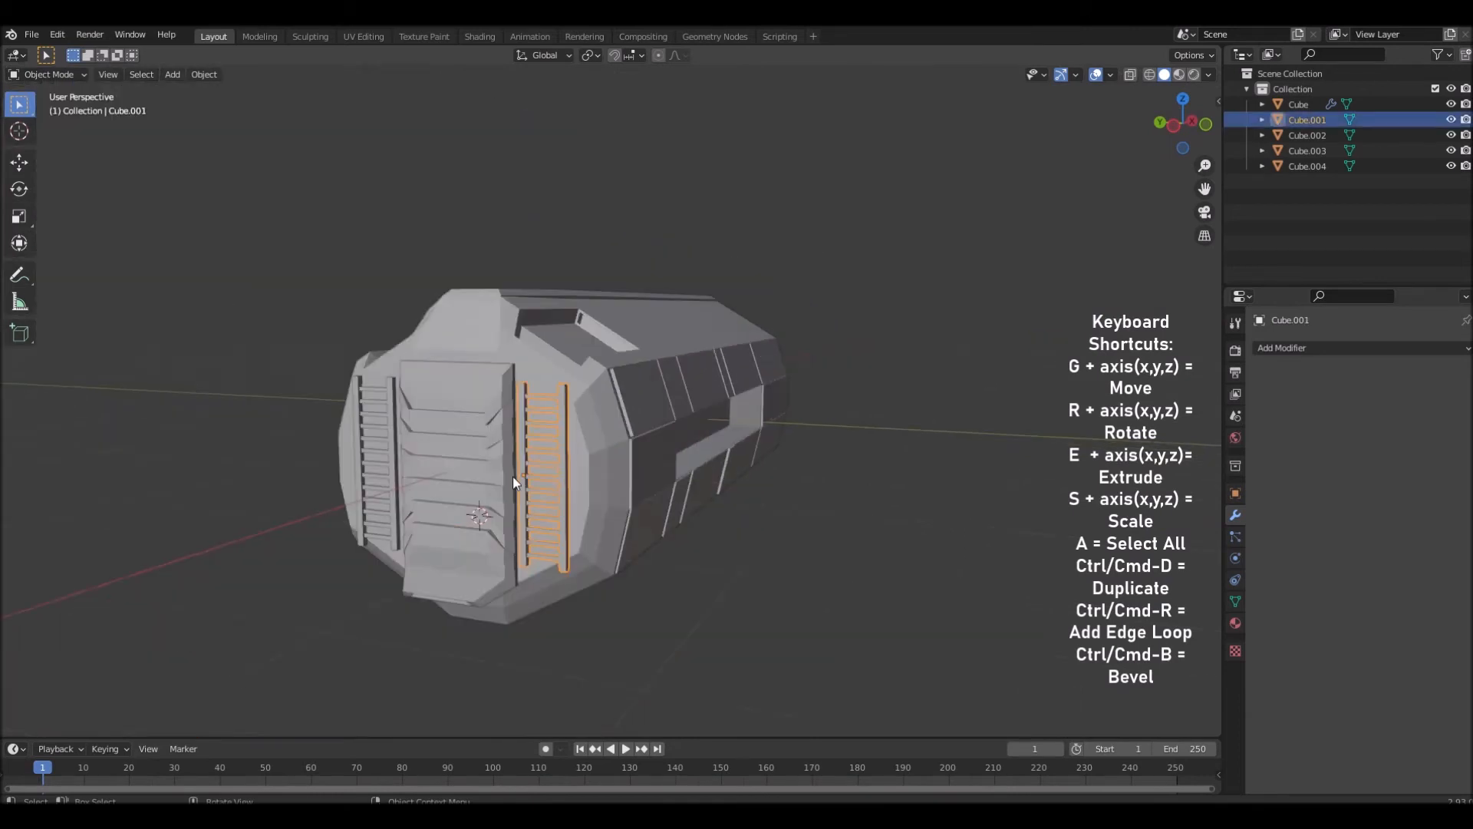
pyautogui.moveTo(512, 477); pyautogui.dragTo(503, 491, button='middle')
pyautogui.moveTo(752, 369); pyautogui.dragTo(617, 445, button='middle')
pyautogui.hotkey('shift', 'd')
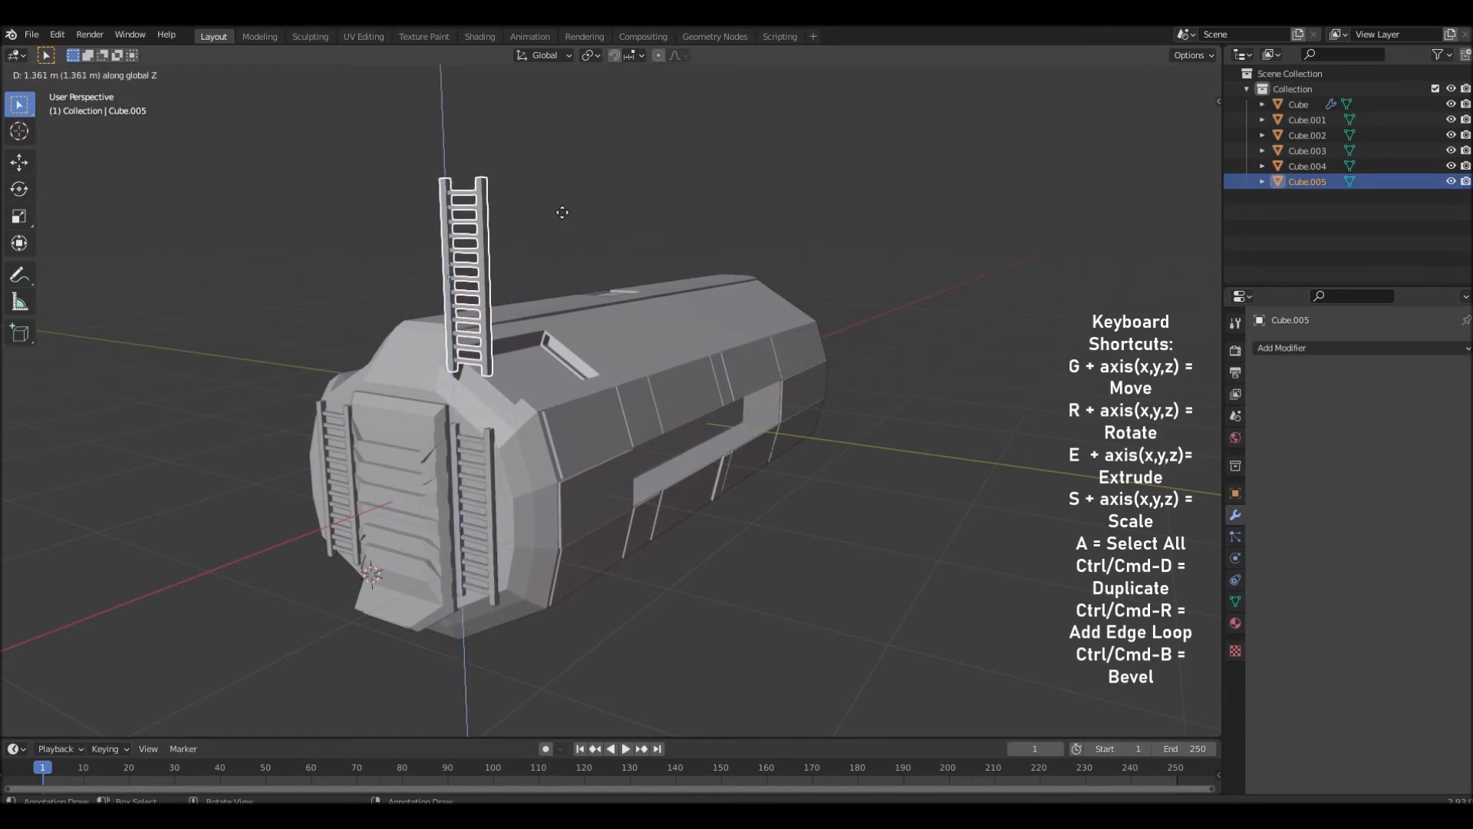
pyautogui.click(796, 338)
pyautogui.moveTo(798, 339); pyautogui.dragTo(890, 423, button='middle')
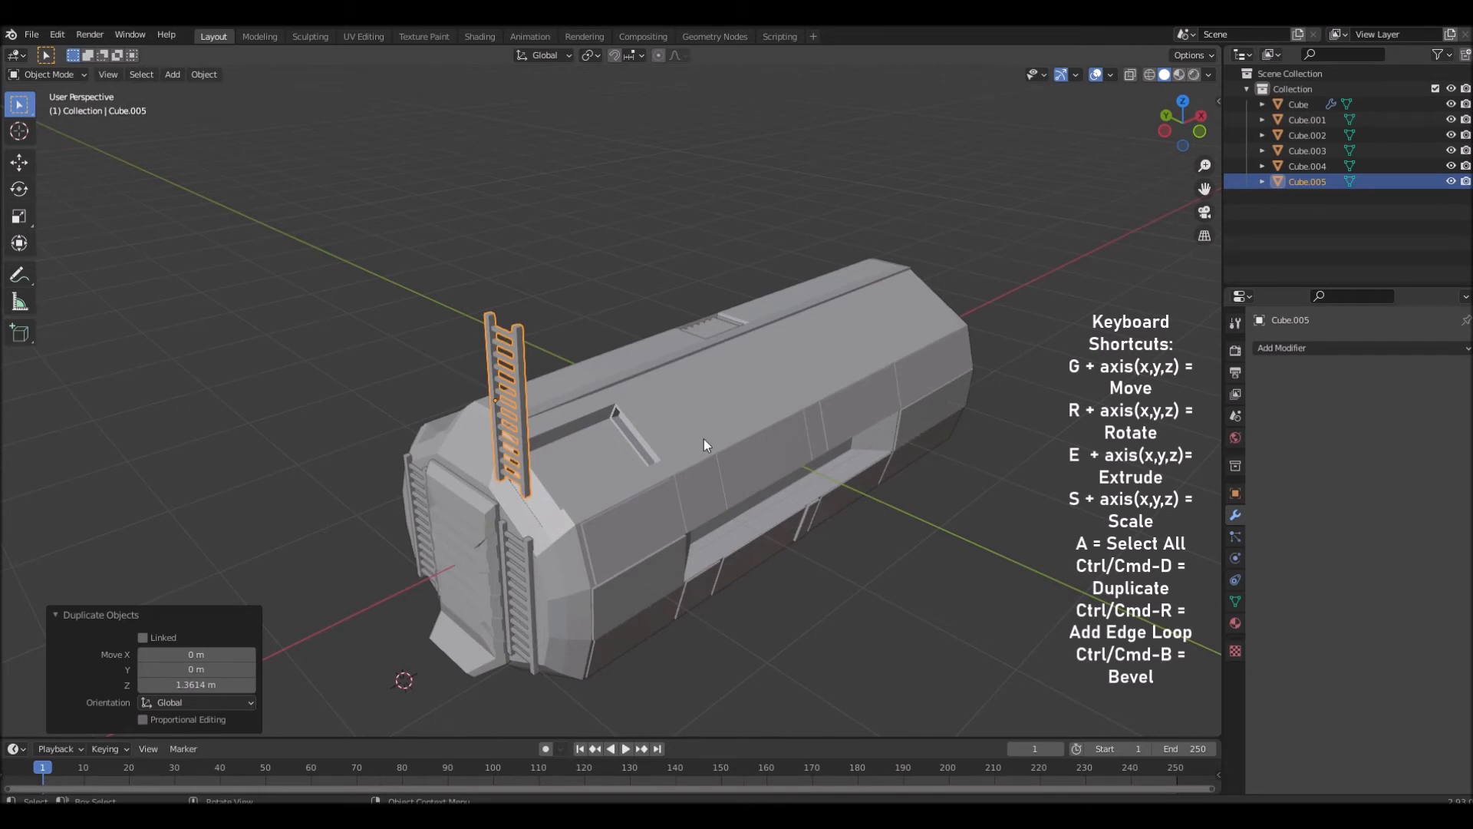
pyautogui.press('r')
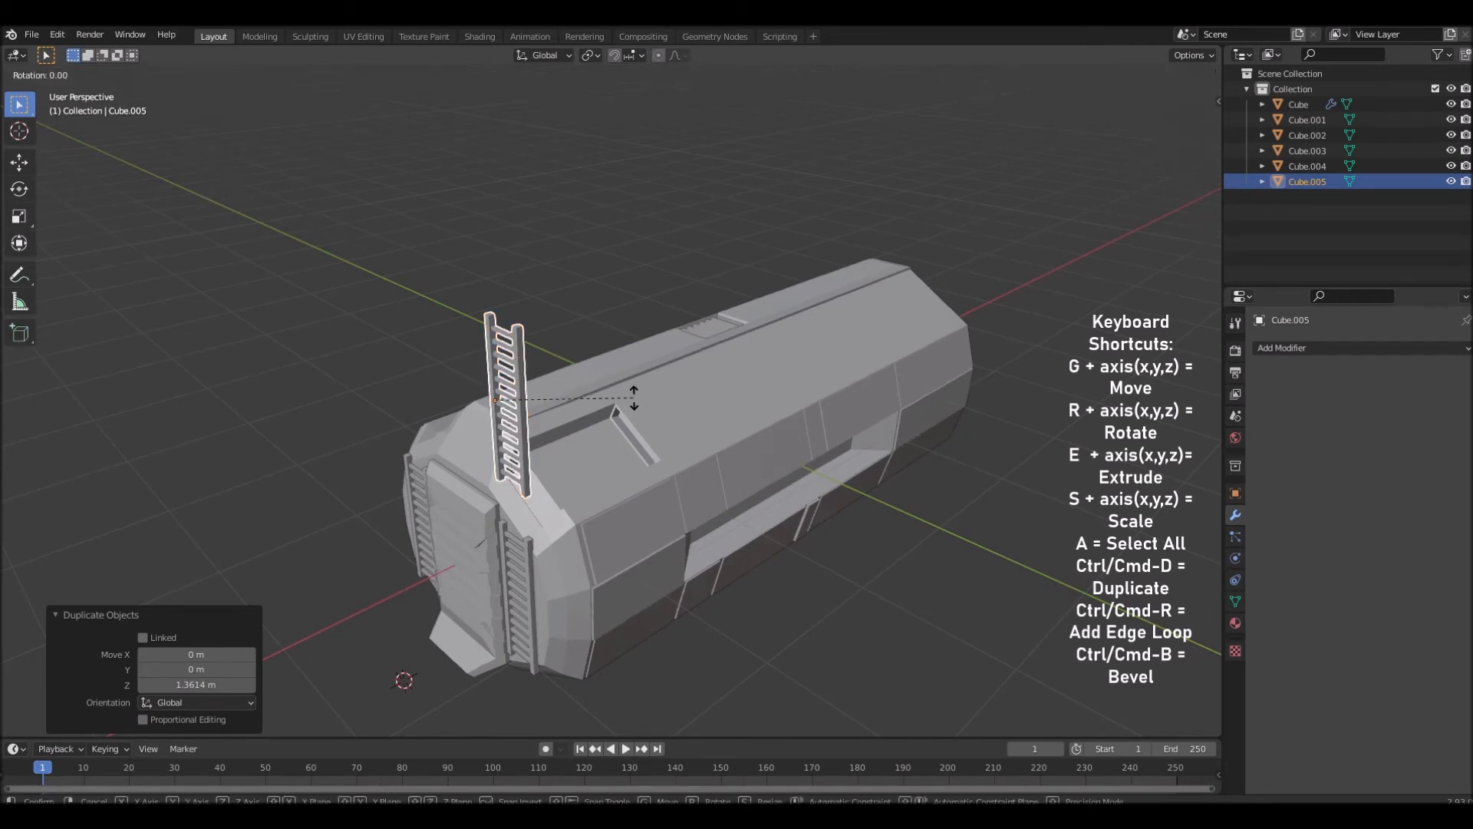
pyautogui.write('90')
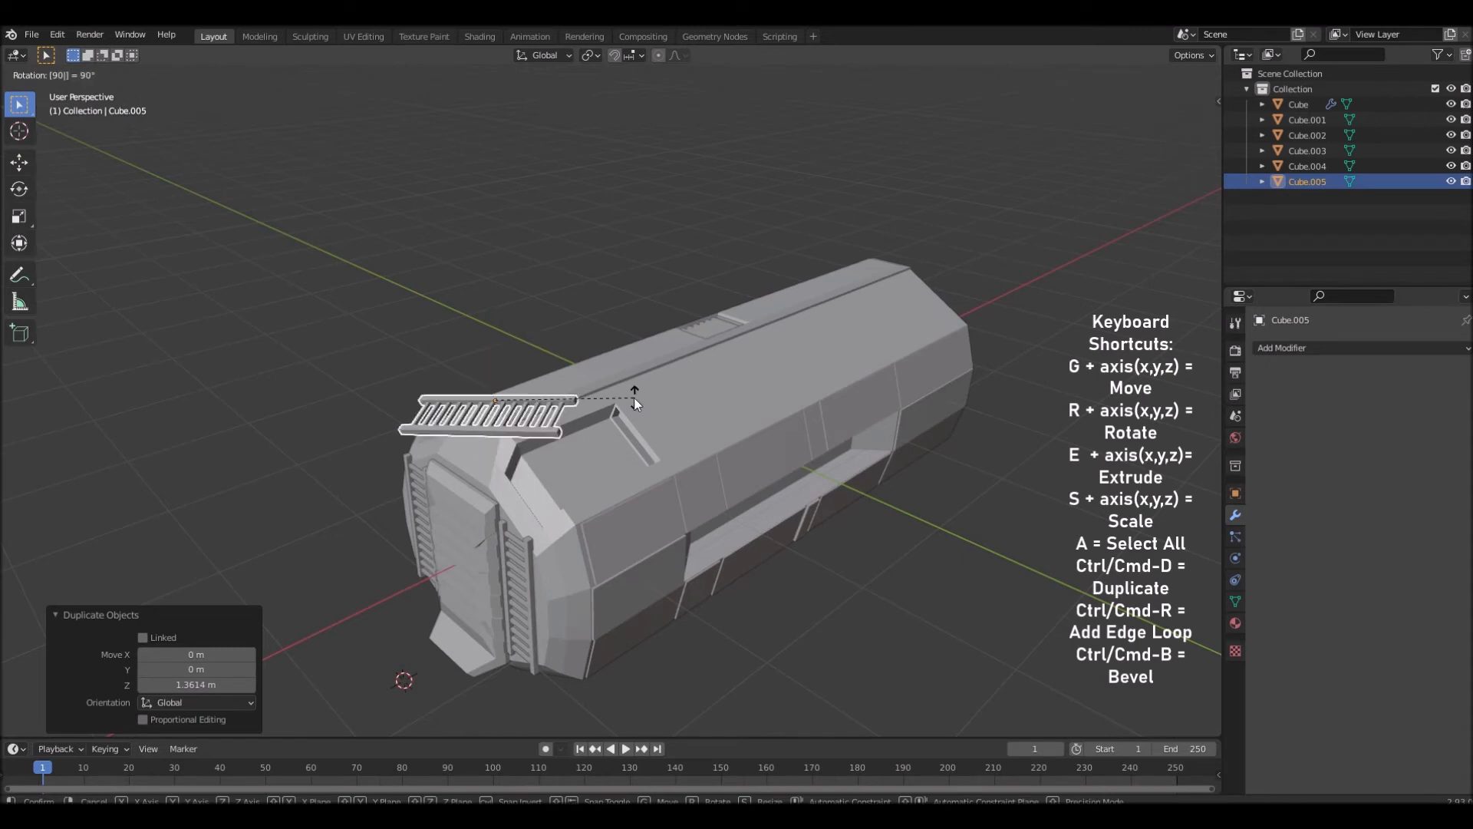
pyautogui.press('Escape')
# Rotate the copied ladder 90° around the Y axis so it lies along the roof
pyautogui.press('r')
pyautogui.write('y90')
pyautogui.press('Return')
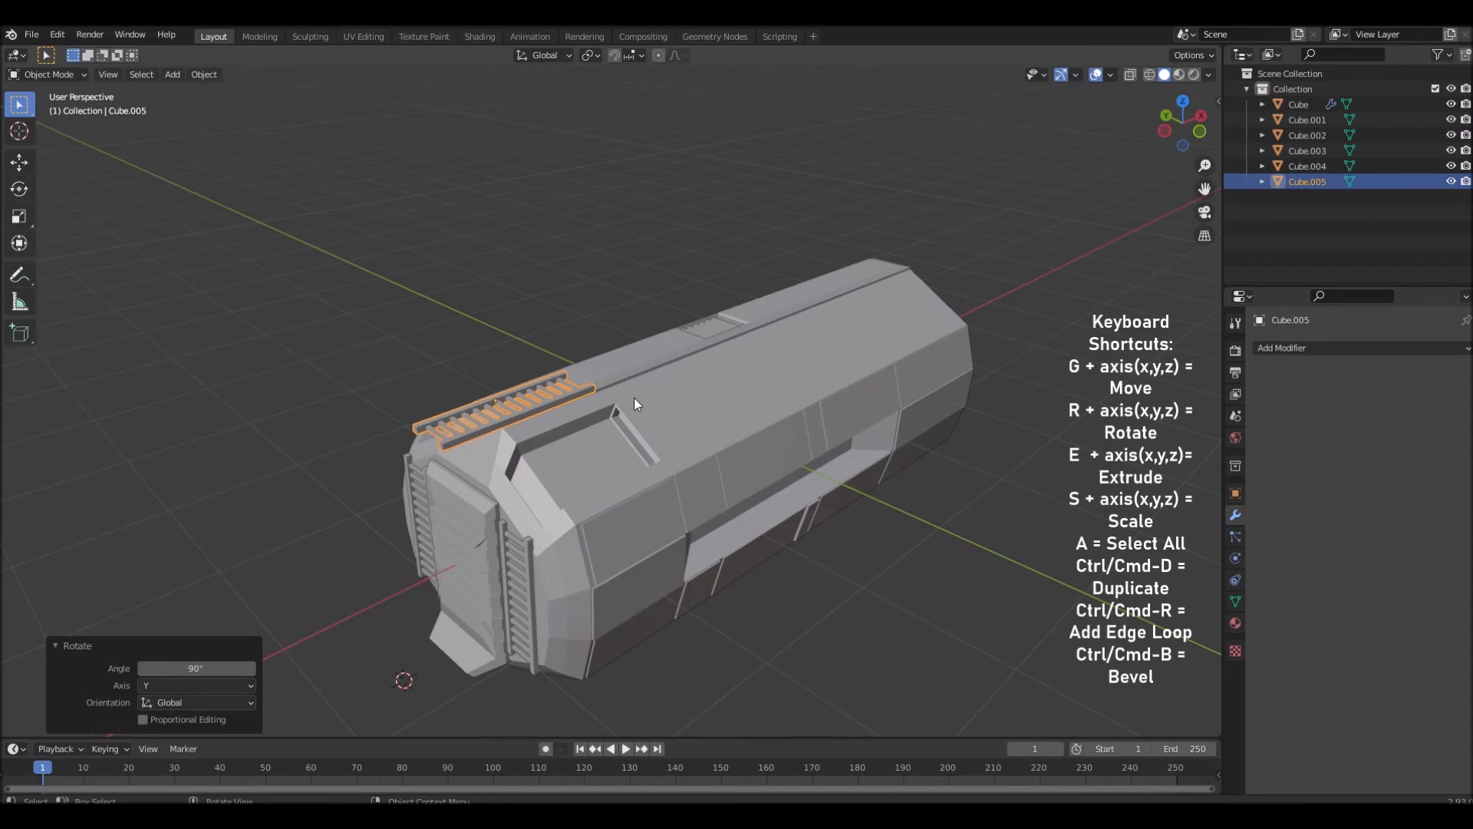
# Lower the copied ladder about 0.487 m along Z to the sloped roof, using the Left orthographic view
pyautogui.click(1171, 130)
pyautogui.scroll(5, 956, 304)
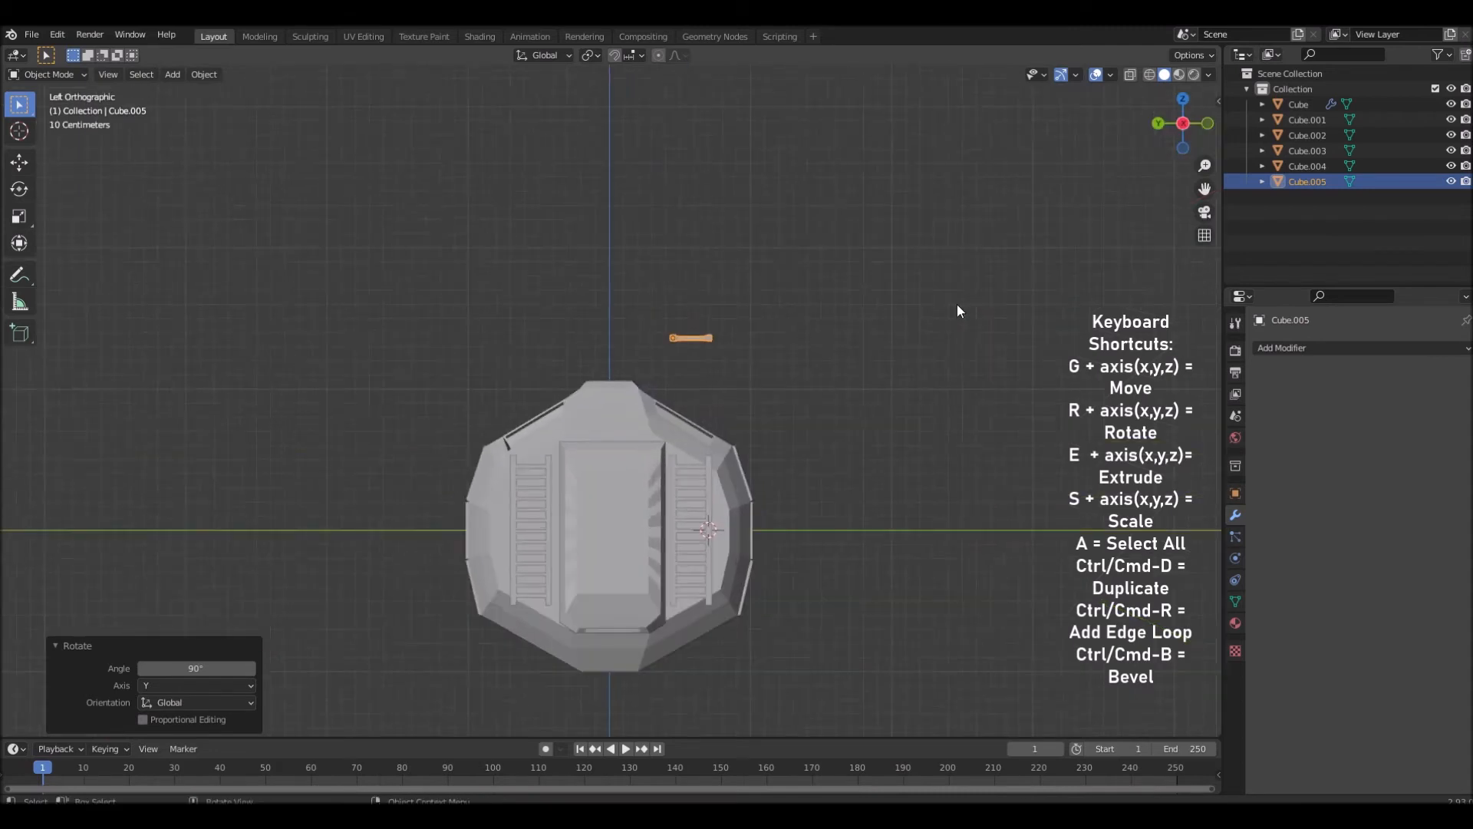
pyautogui.press('g')
pyautogui.press('z')
pyautogui.click(988, 421)
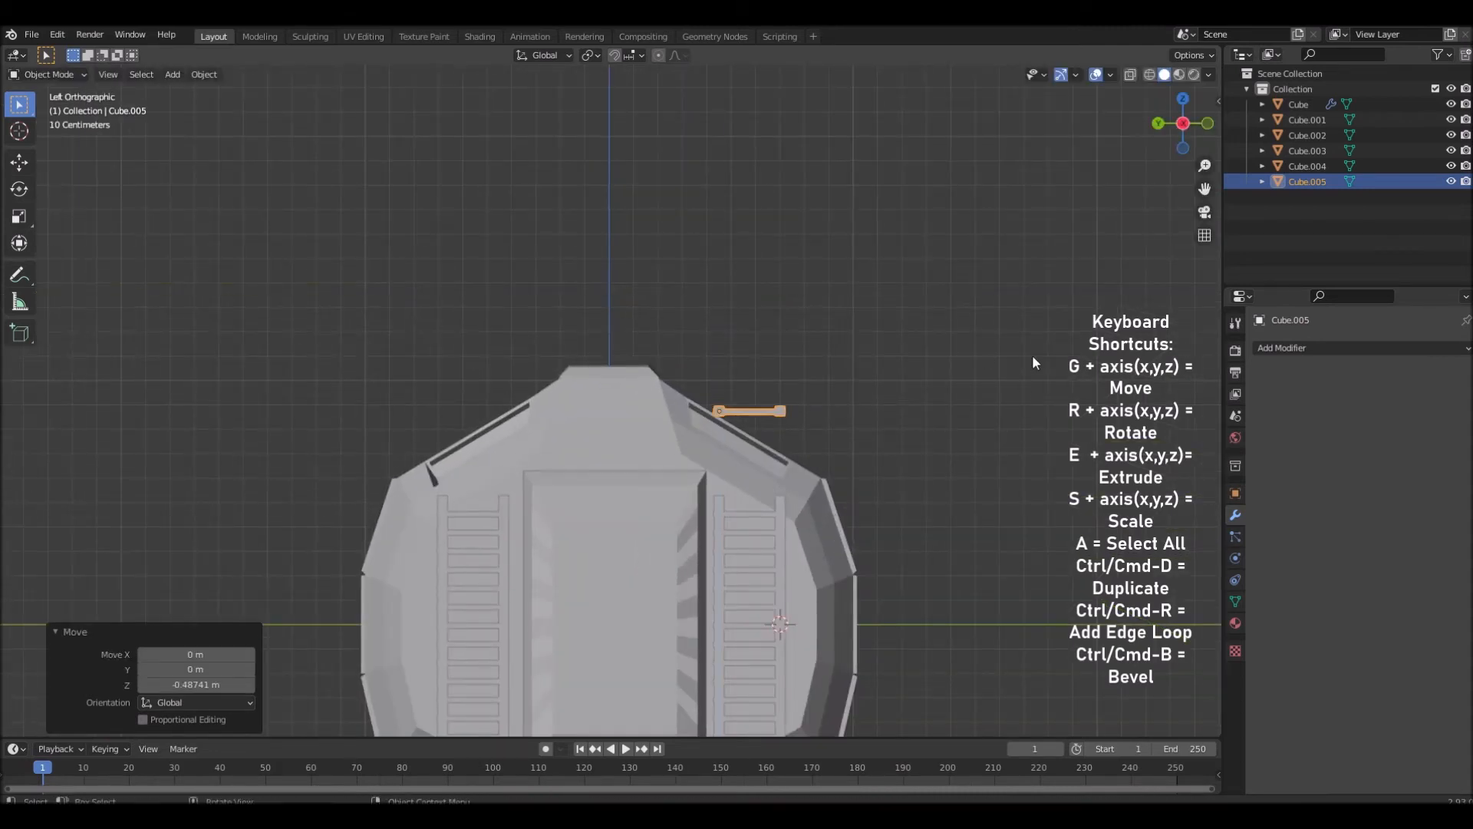
# Rotate the copied ladder about 31.2° in the Left orthographic view to match the roof slope
pyautogui.press('r')
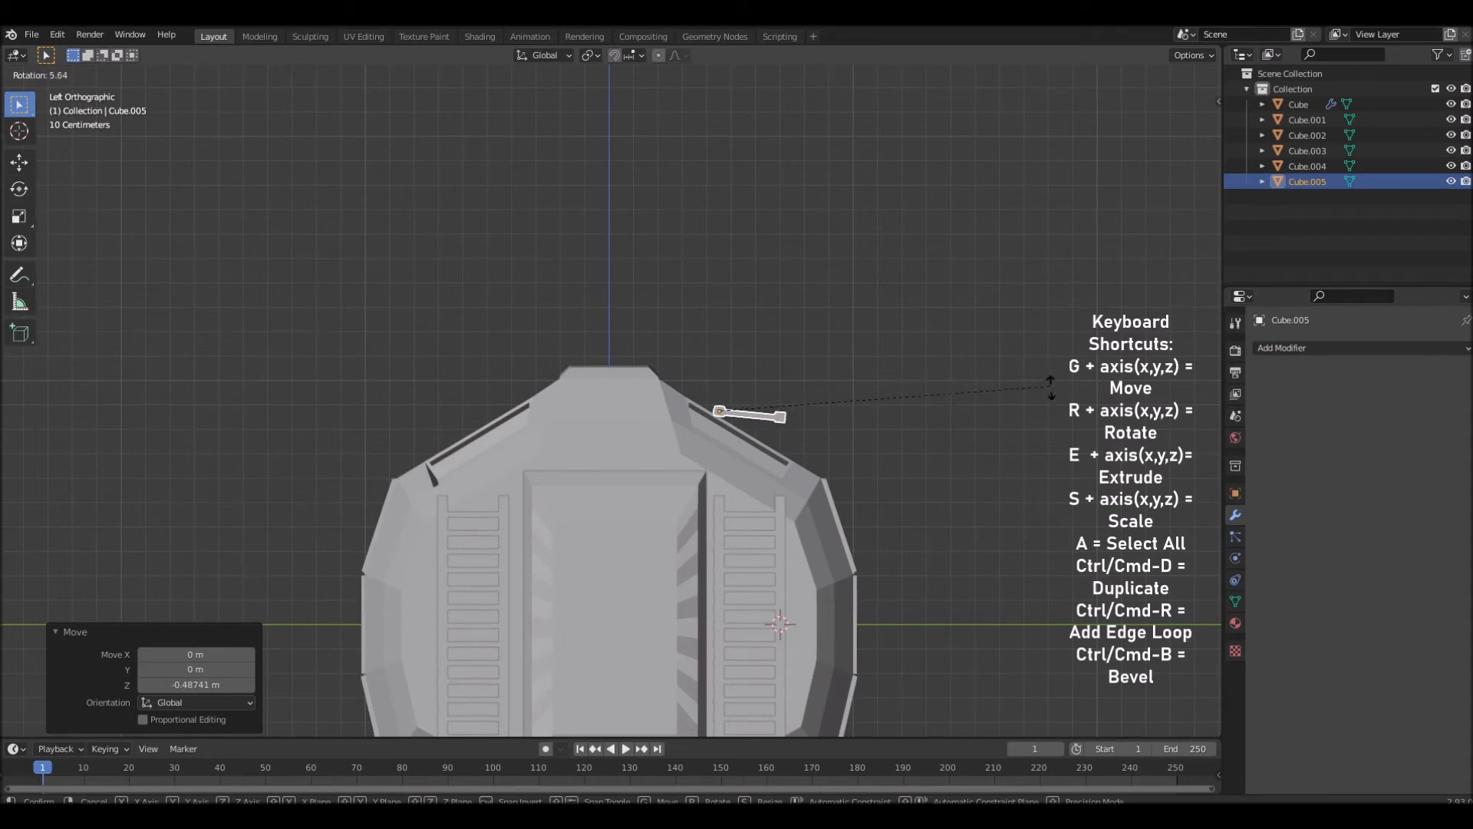
pyautogui.click(1043, 534)
pyautogui.moveTo(1044, 535); pyautogui.dragTo(676, 520, button='middle')
# Slide the ladder along X onto the roof and shift it about 0.0096 m along Y against the sloped surface
pyautogui.press('g')
pyautogui.press('x')
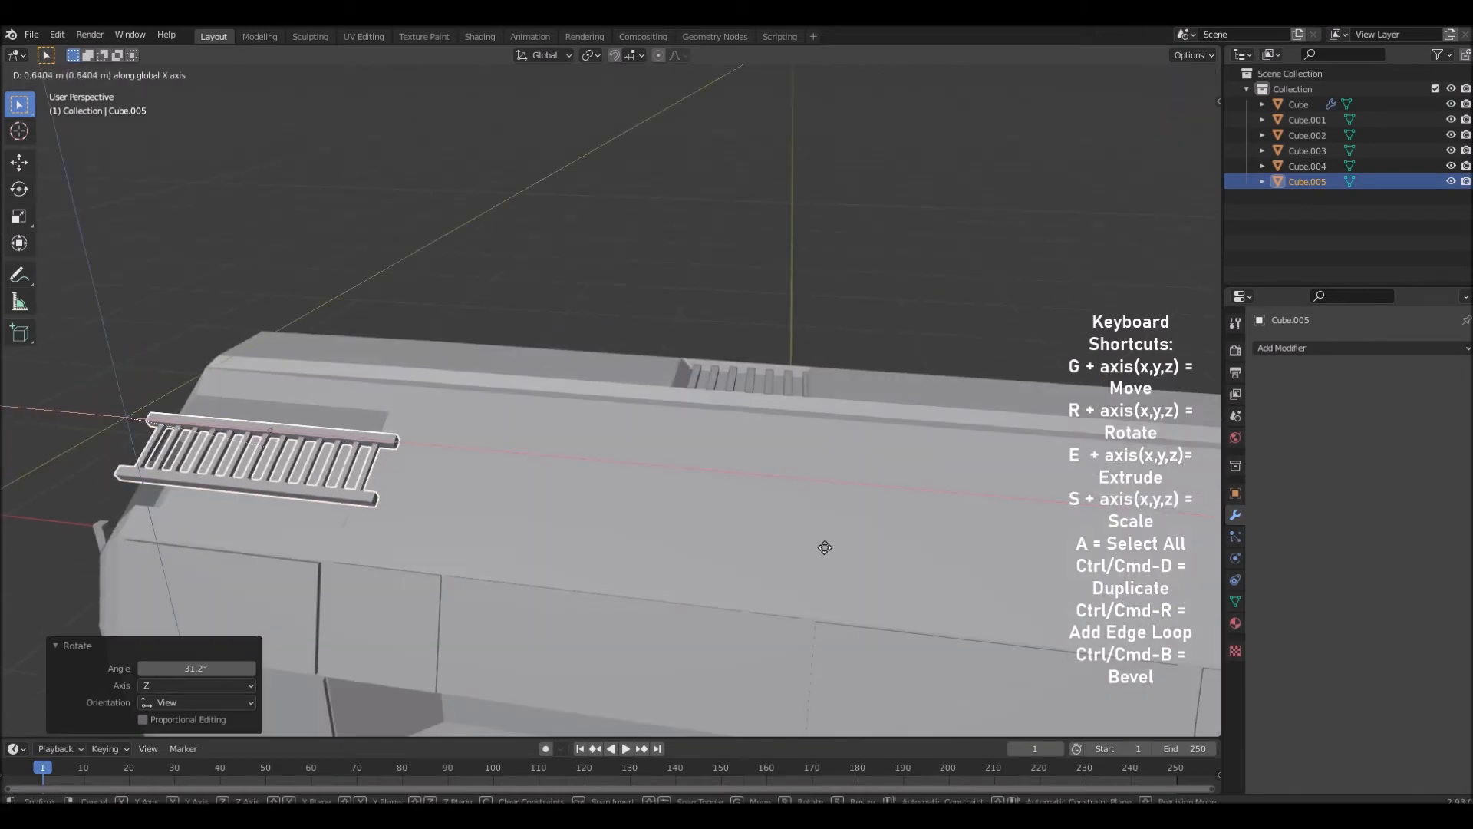
pyautogui.click(1055, 598)
pyautogui.moveTo(1052, 597); pyautogui.dragTo(890, 418, button='middle')
pyautogui.press('g')
pyautogui.press('y')
pyautogui.click(1027, 482)
# Add an Array modifier to the roof ladder
pyautogui.click(1262, 347)
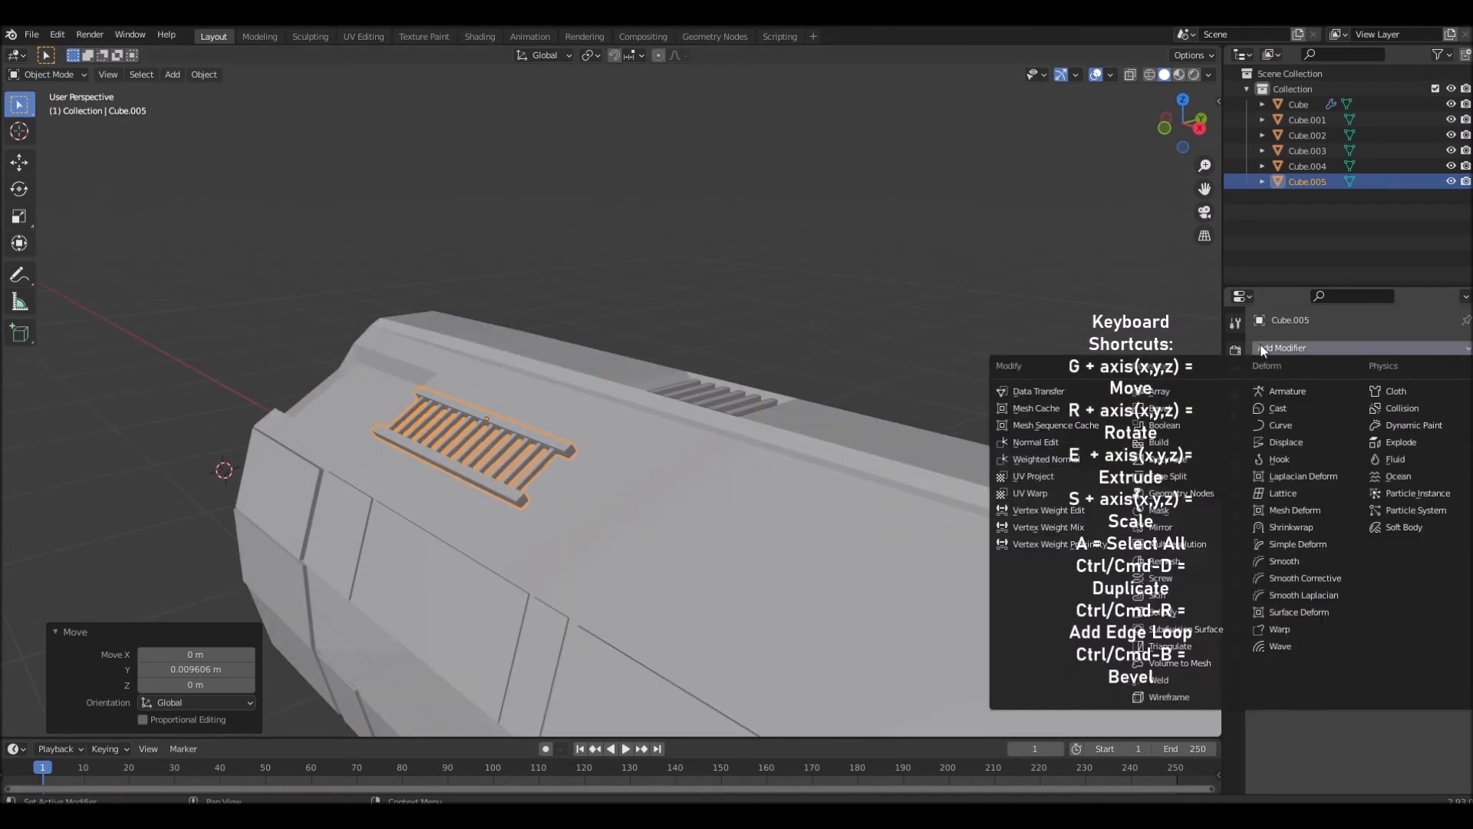
pyautogui.click(1209, 386)
pyautogui.click(1371, 462)
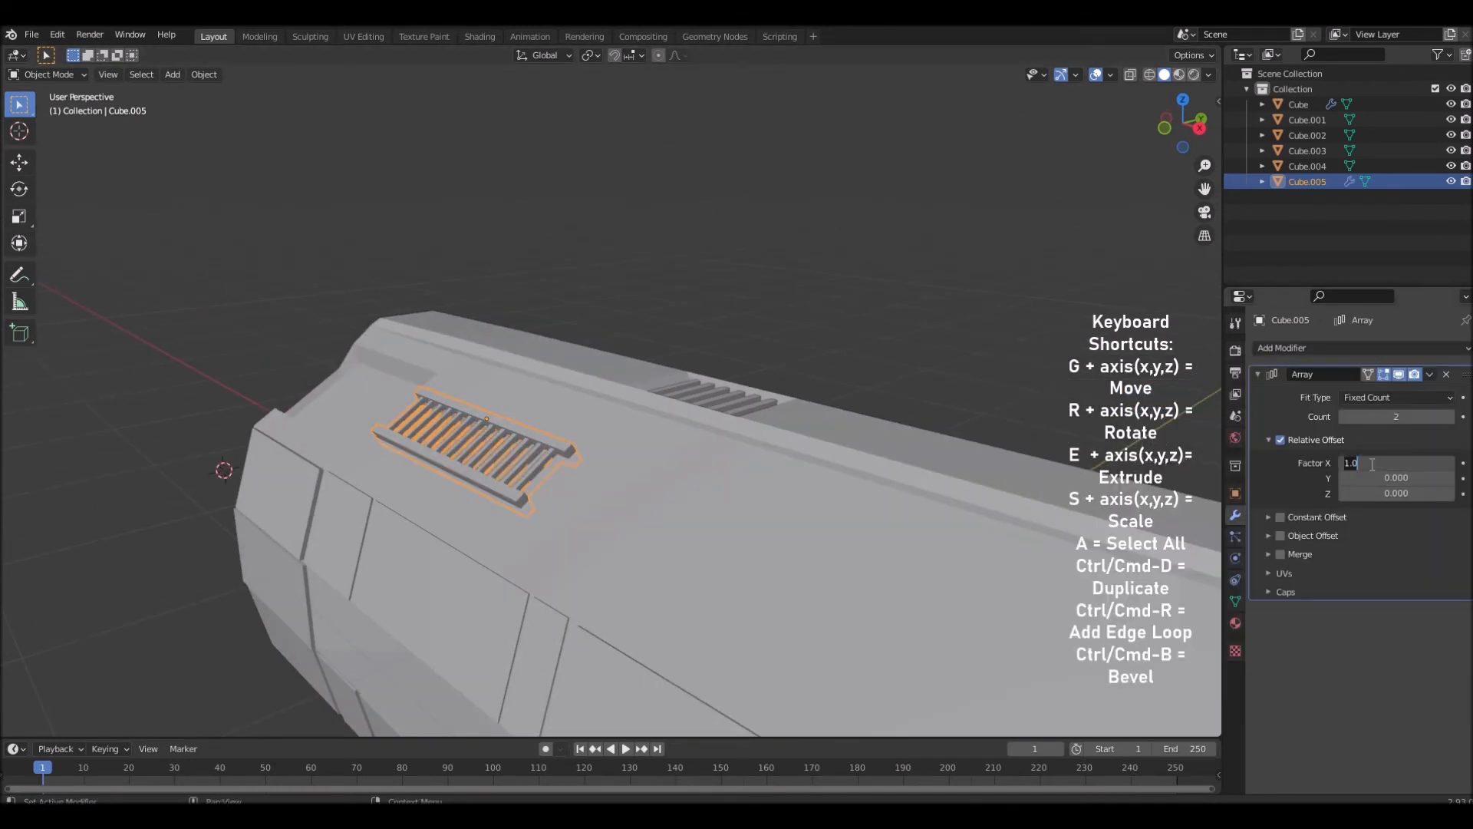
# Try relative offsets of 0.800 in Y and -0.100 in X for the ladder array
pyautogui.moveTo(1396, 478)
pyautogui.mouseDown()
pyautogui.moveTo(1442, 478)
pyautogui.moveTo(1412, 478)
pyautogui.mouseUp()
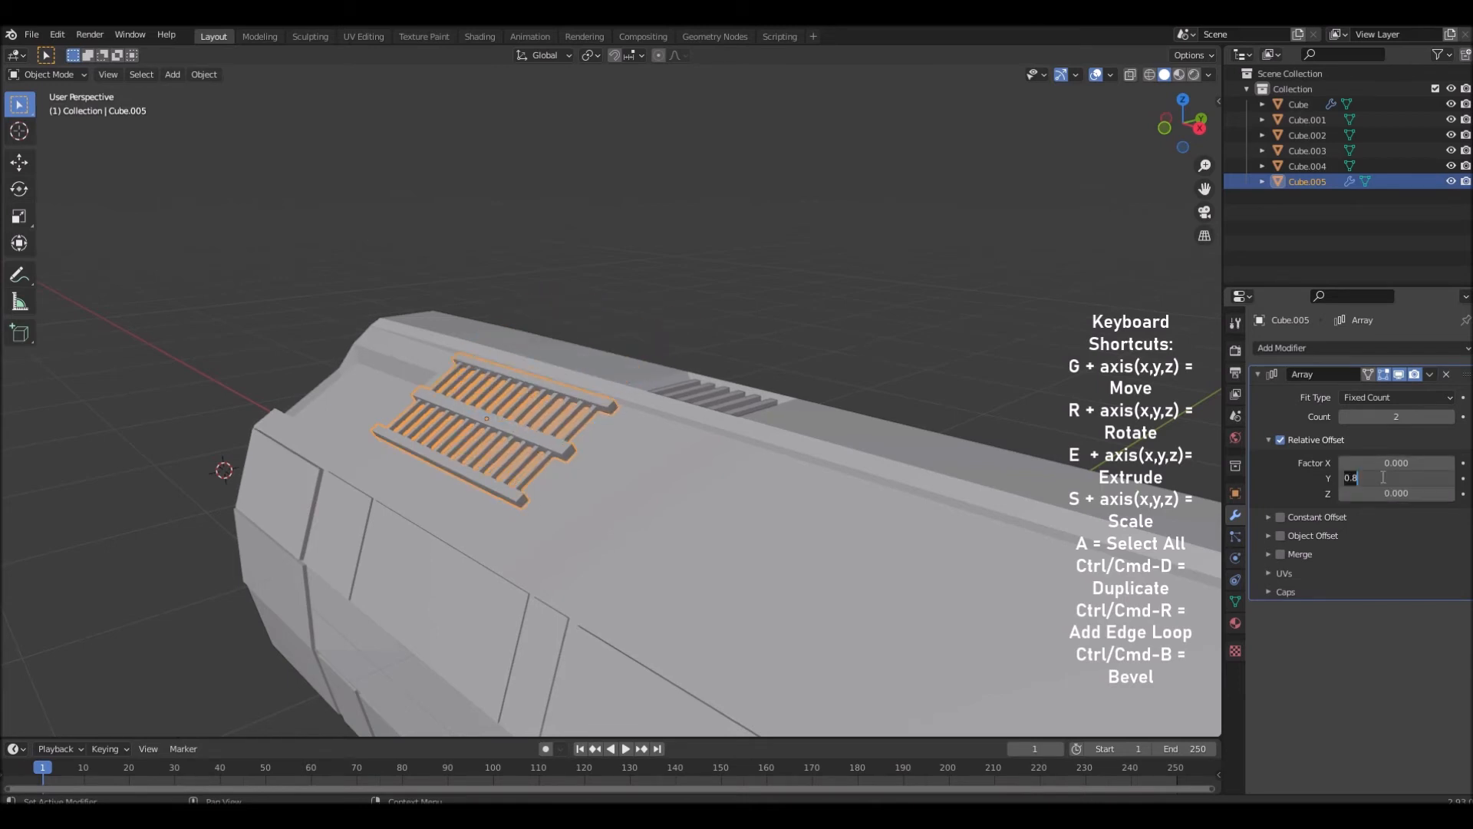
pyautogui.click(1344, 463)
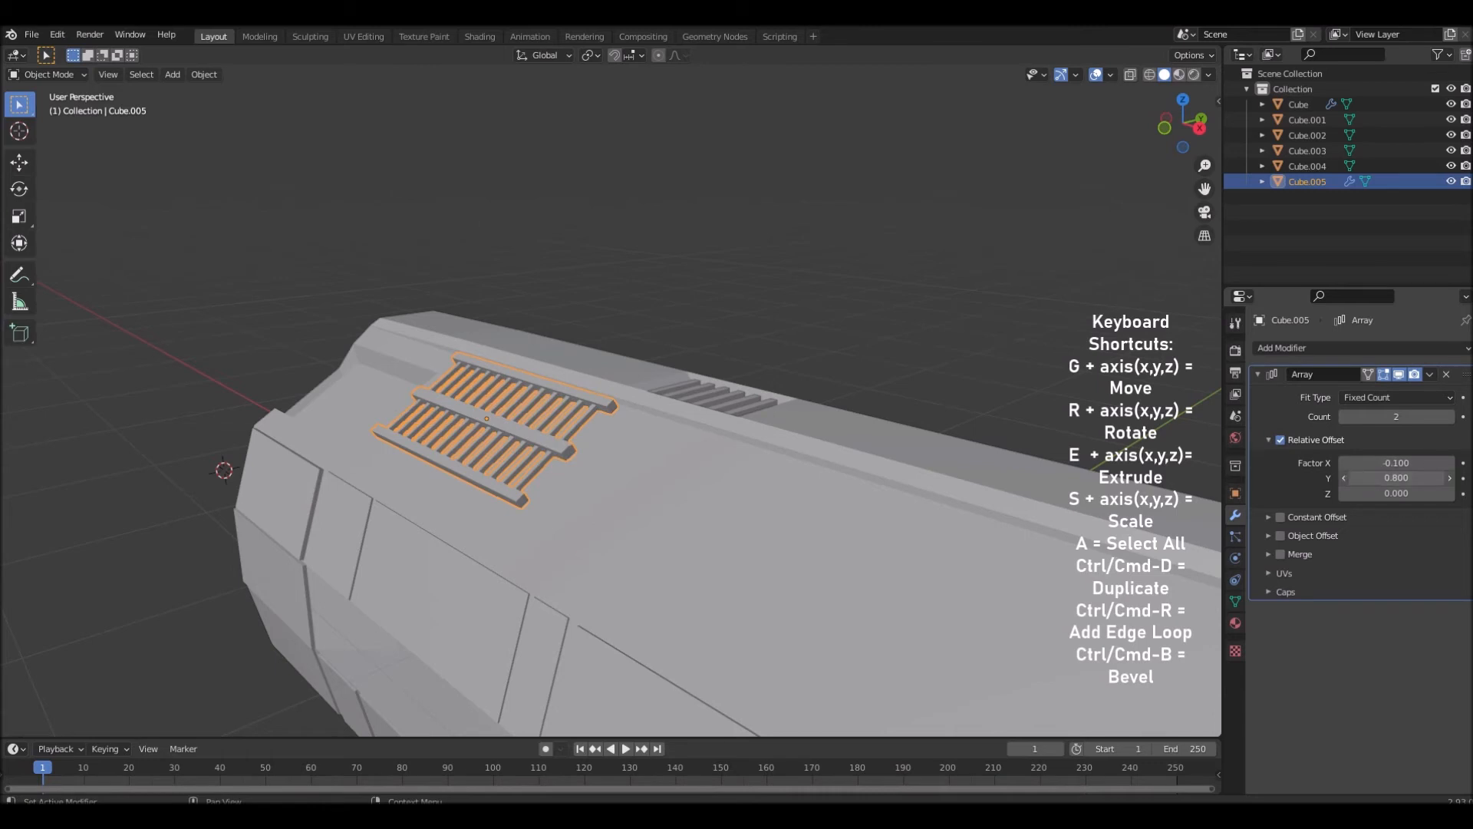
pyautogui.press('BackSpace')
pyautogui.press('BackSpace')
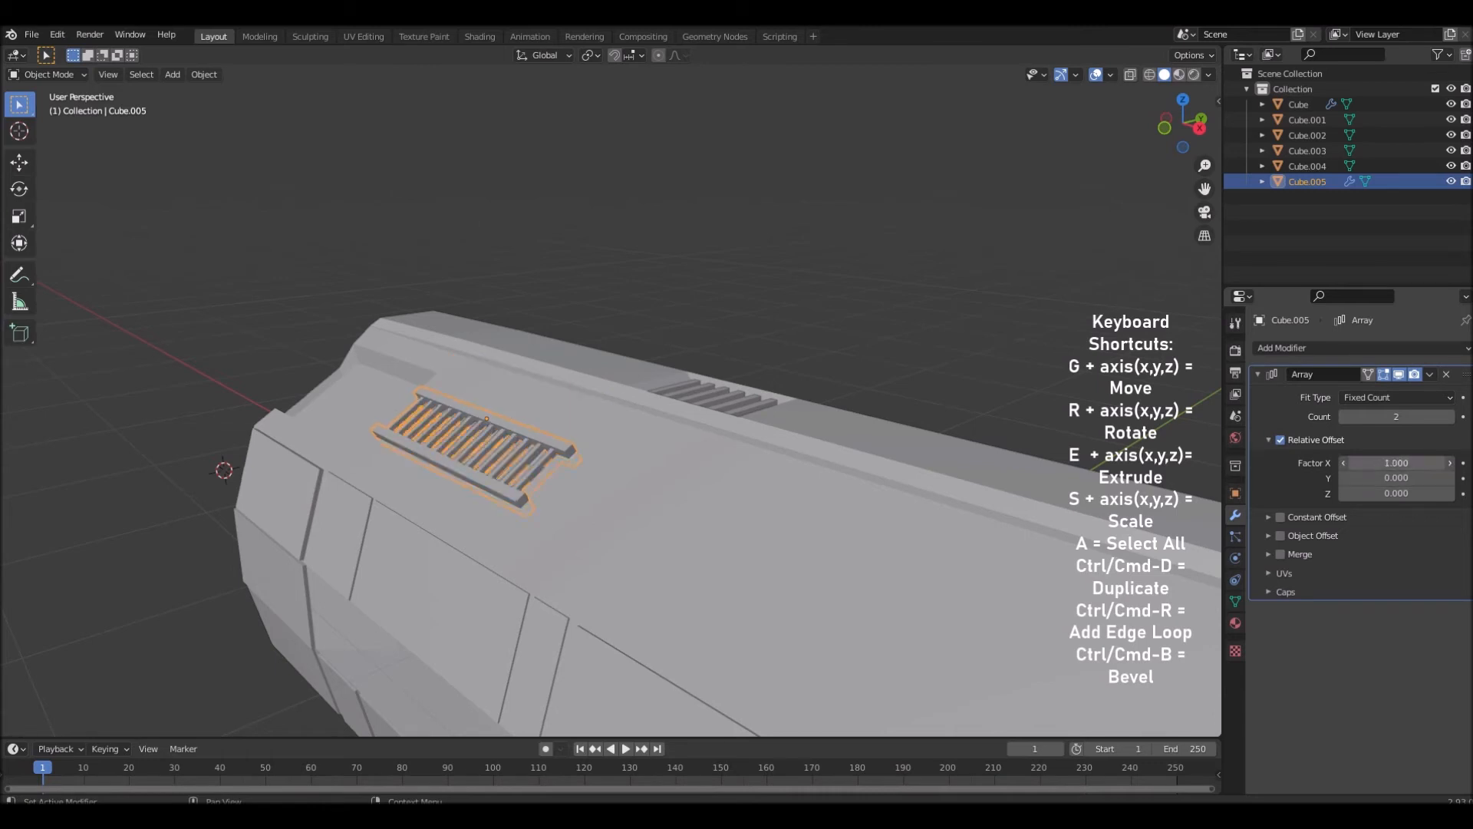
# Set the ladder array's relative offset to 0.000 in X and 0.800 in Z so the rungs run evenly
pyautogui.press('Return')
pyautogui.moveTo(1396, 493); pyautogui.dragTo(1409, 493)
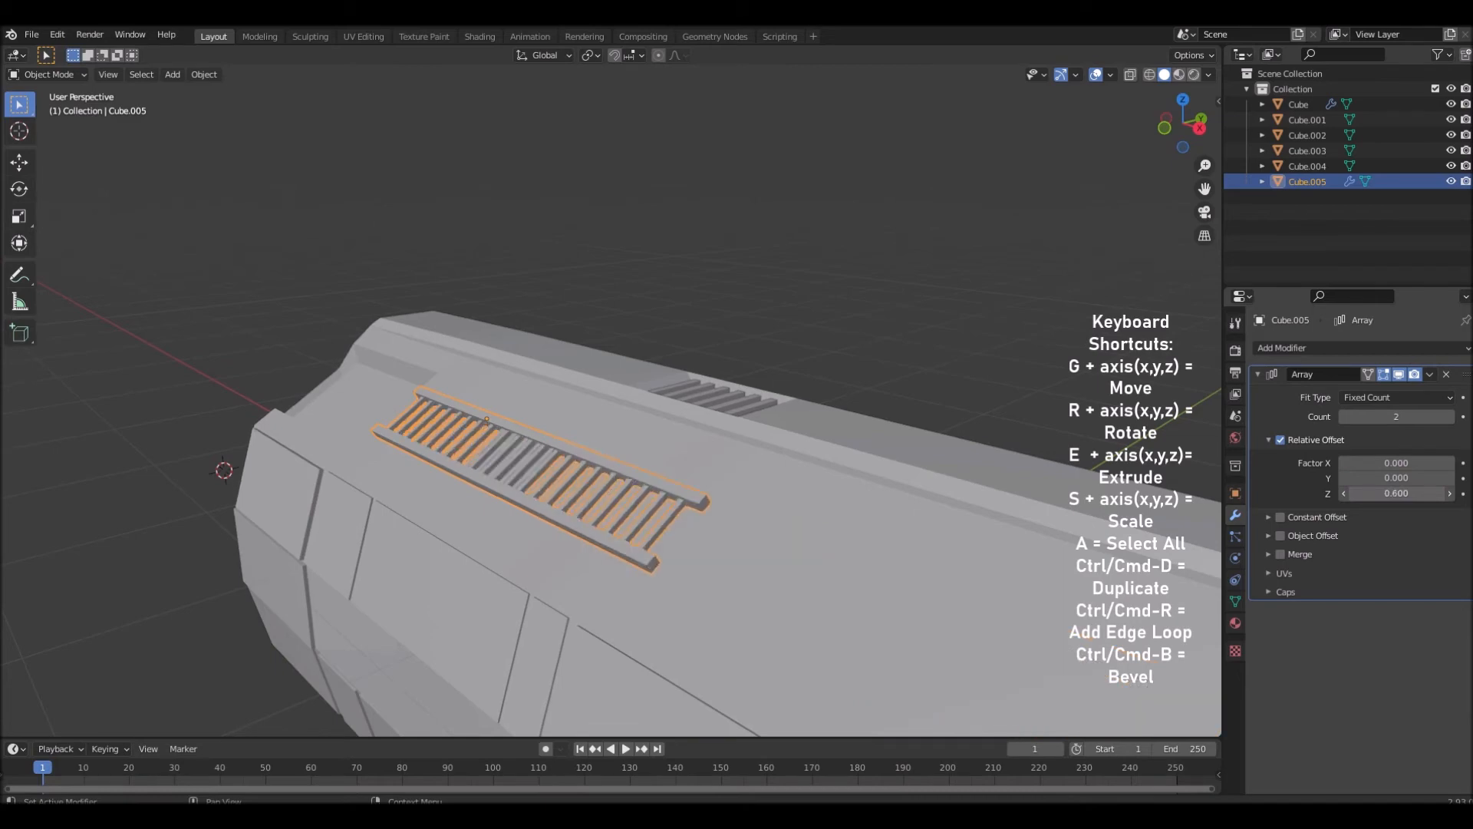
pyautogui.moveTo(967, 537); pyautogui.dragTo(936, 560, button='middle')
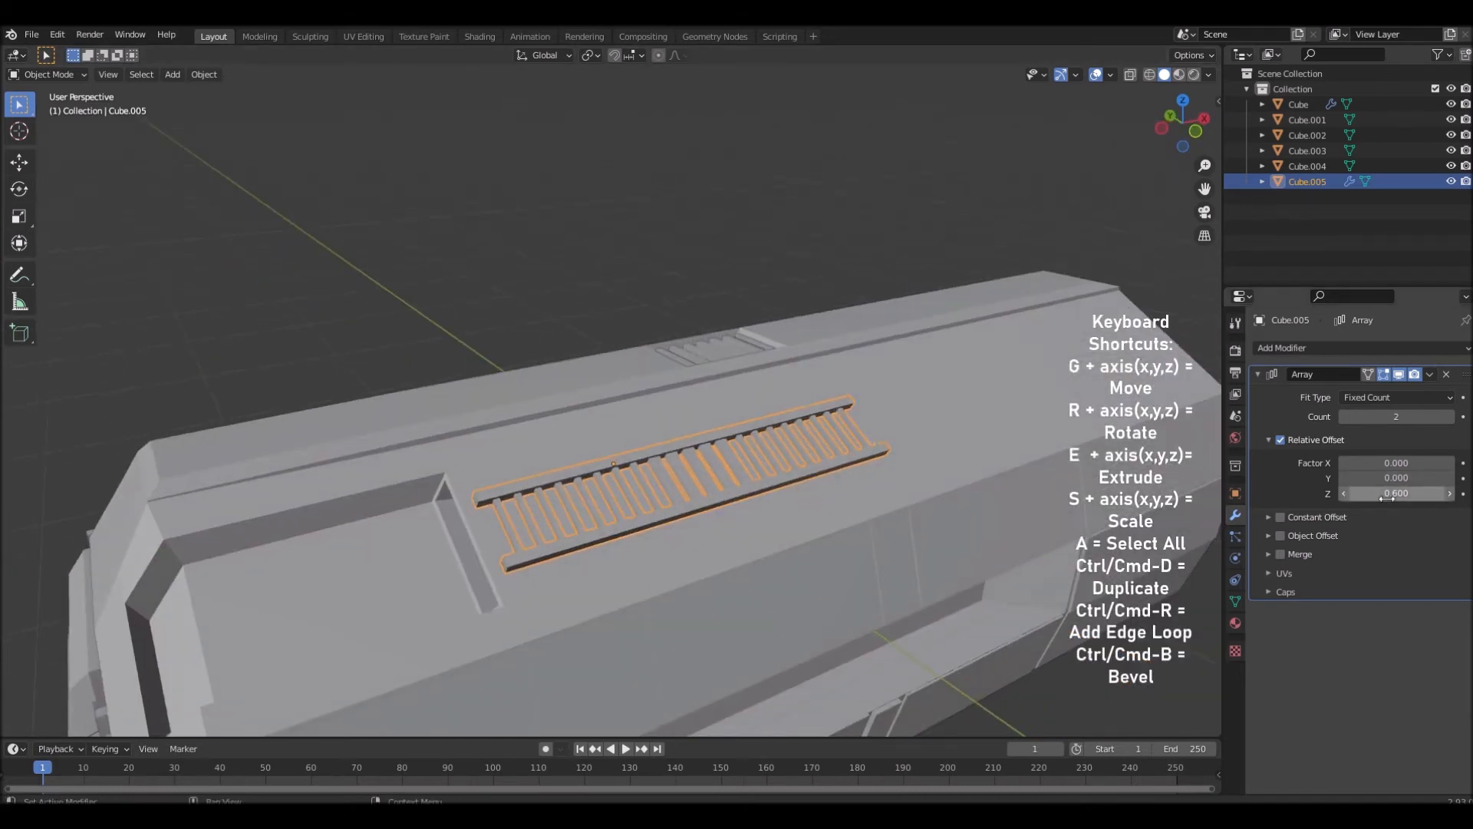
pyautogui.moveTo(959, 445); pyautogui.dragTo(989, 463, button='middle')
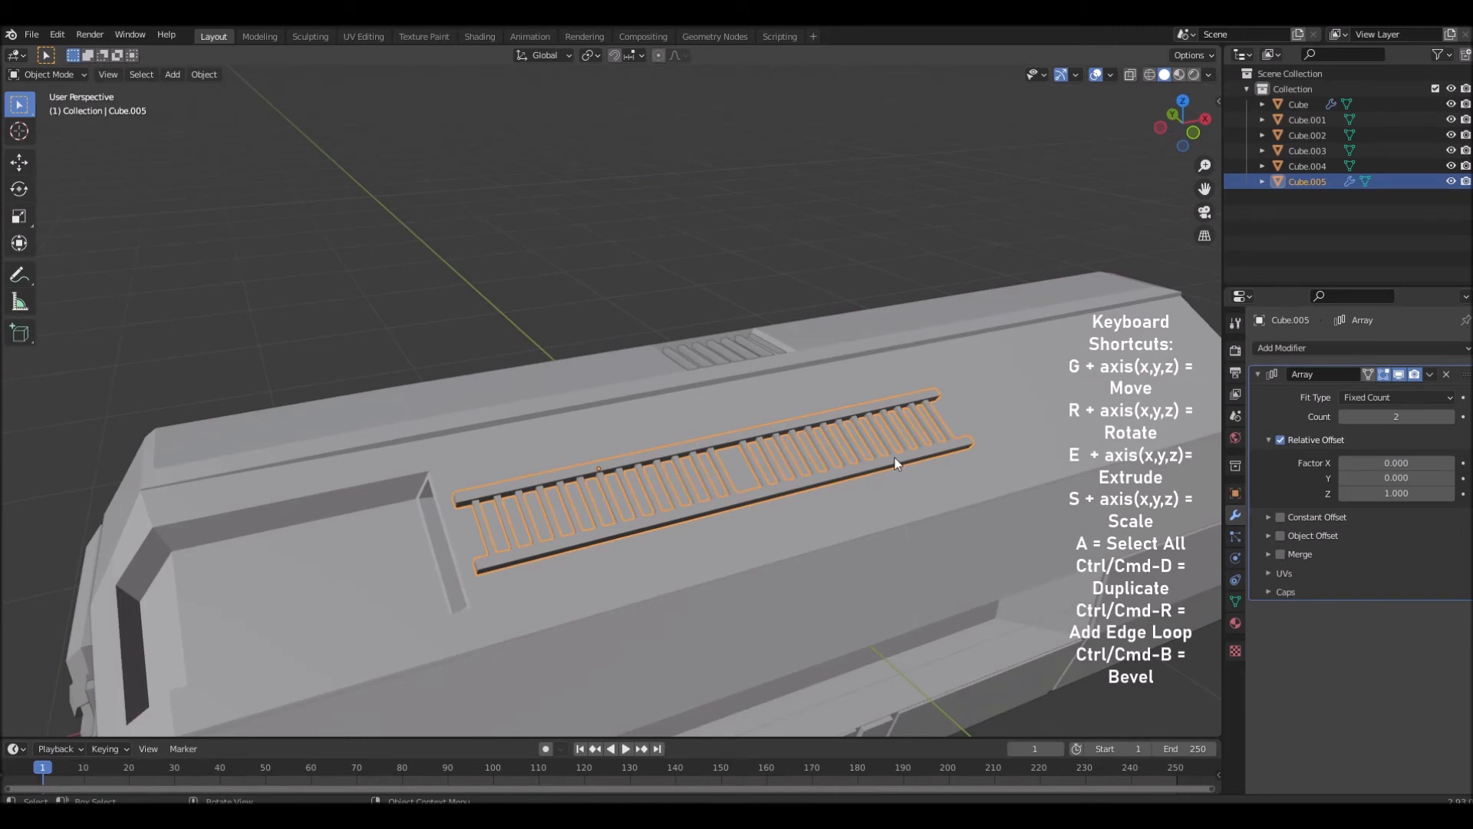
pyautogui.moveTo(1350, 500); pyautogui.dragTo(1289, 500)
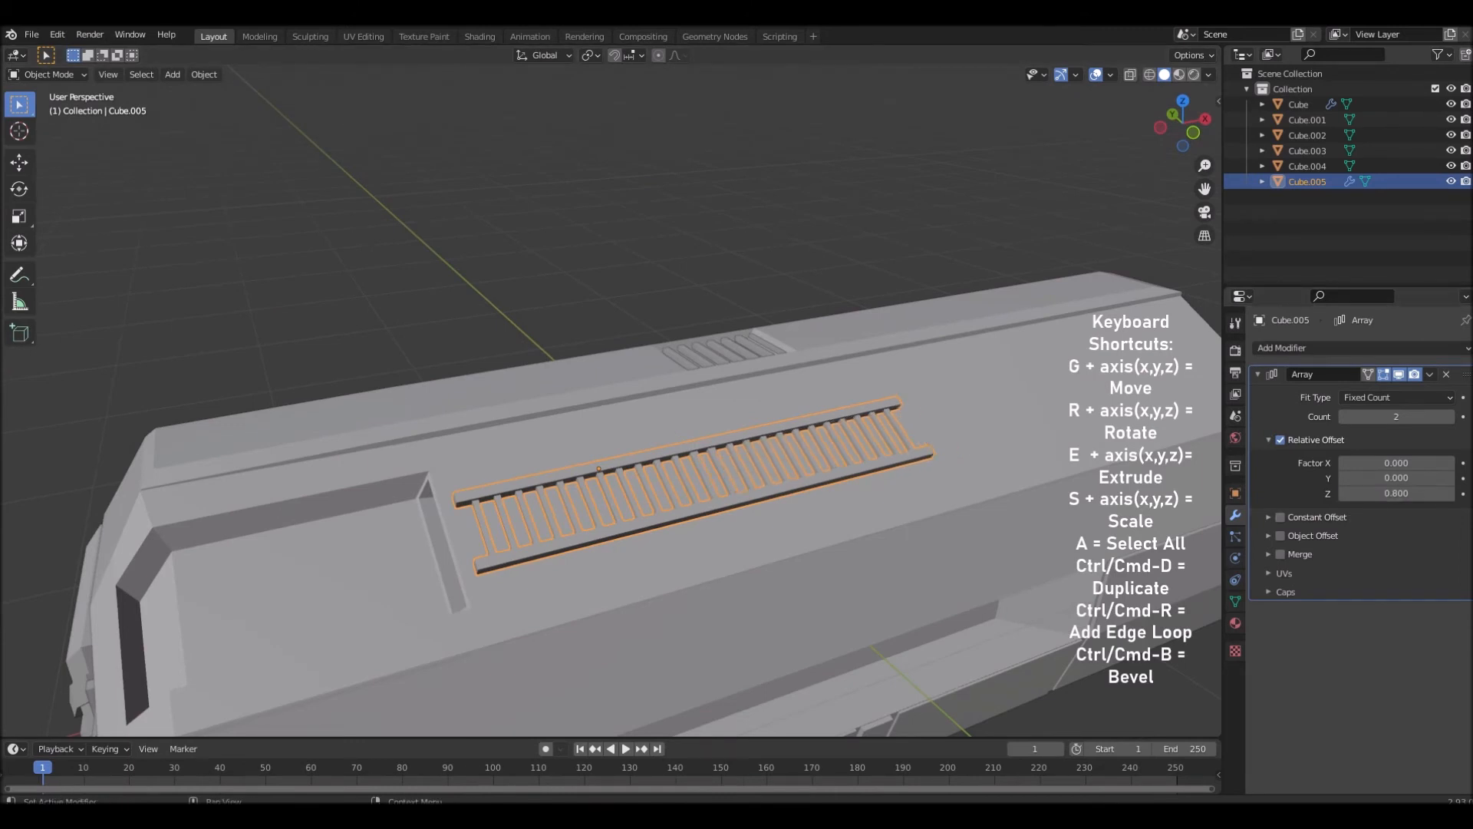
pyautogui.click(1449, 495)
pyautogui.click(1449, 494)
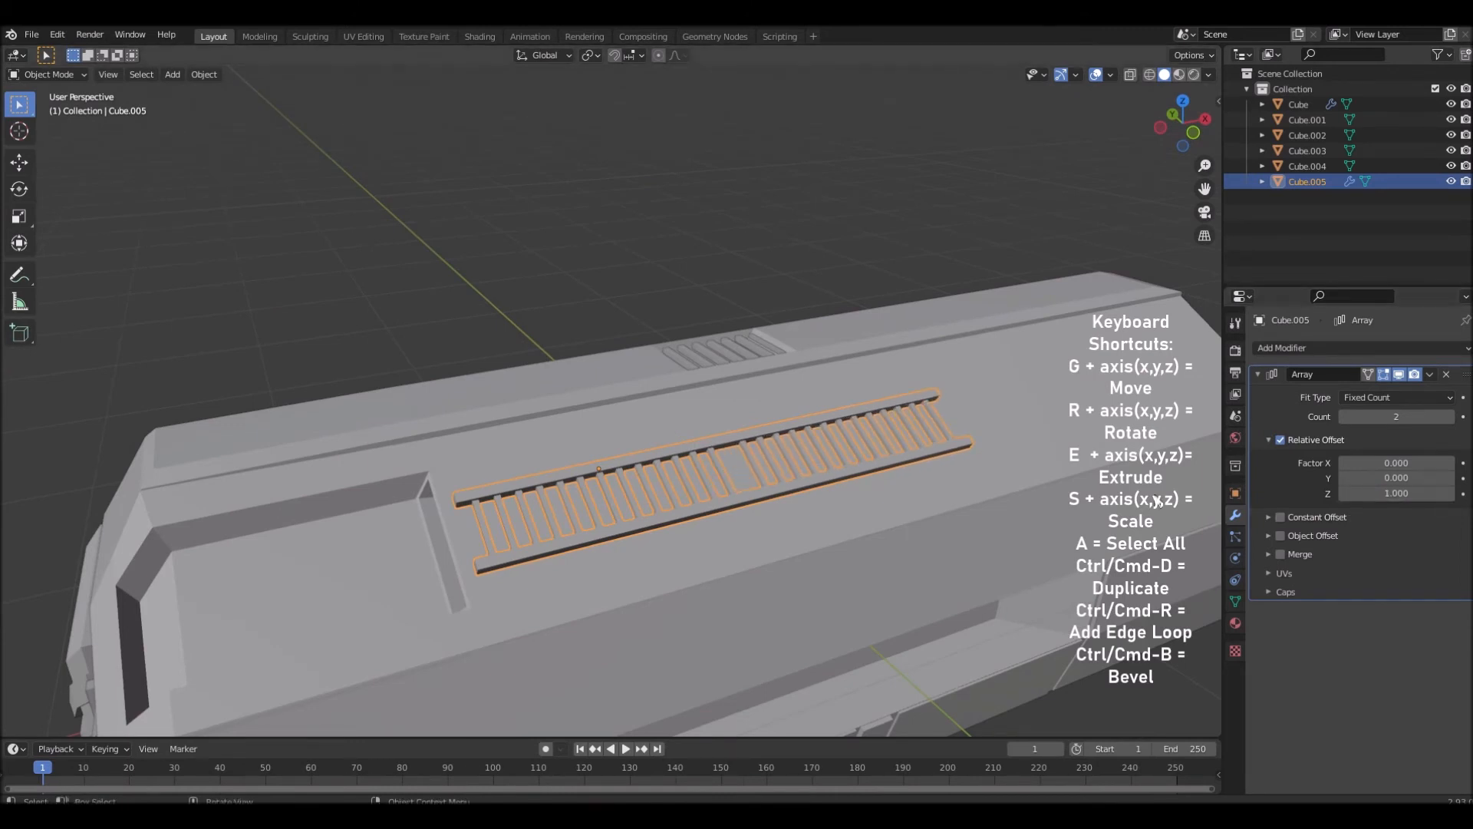
pyautogui.moveTo(1349, 494); pyautogui.dragTo(1289, 494)
# Set the ladder array's count to 4 and apply the modifier
pyautogui.moveTo(920, 399); pyautogui.dragTo(959, 430, button='middle')
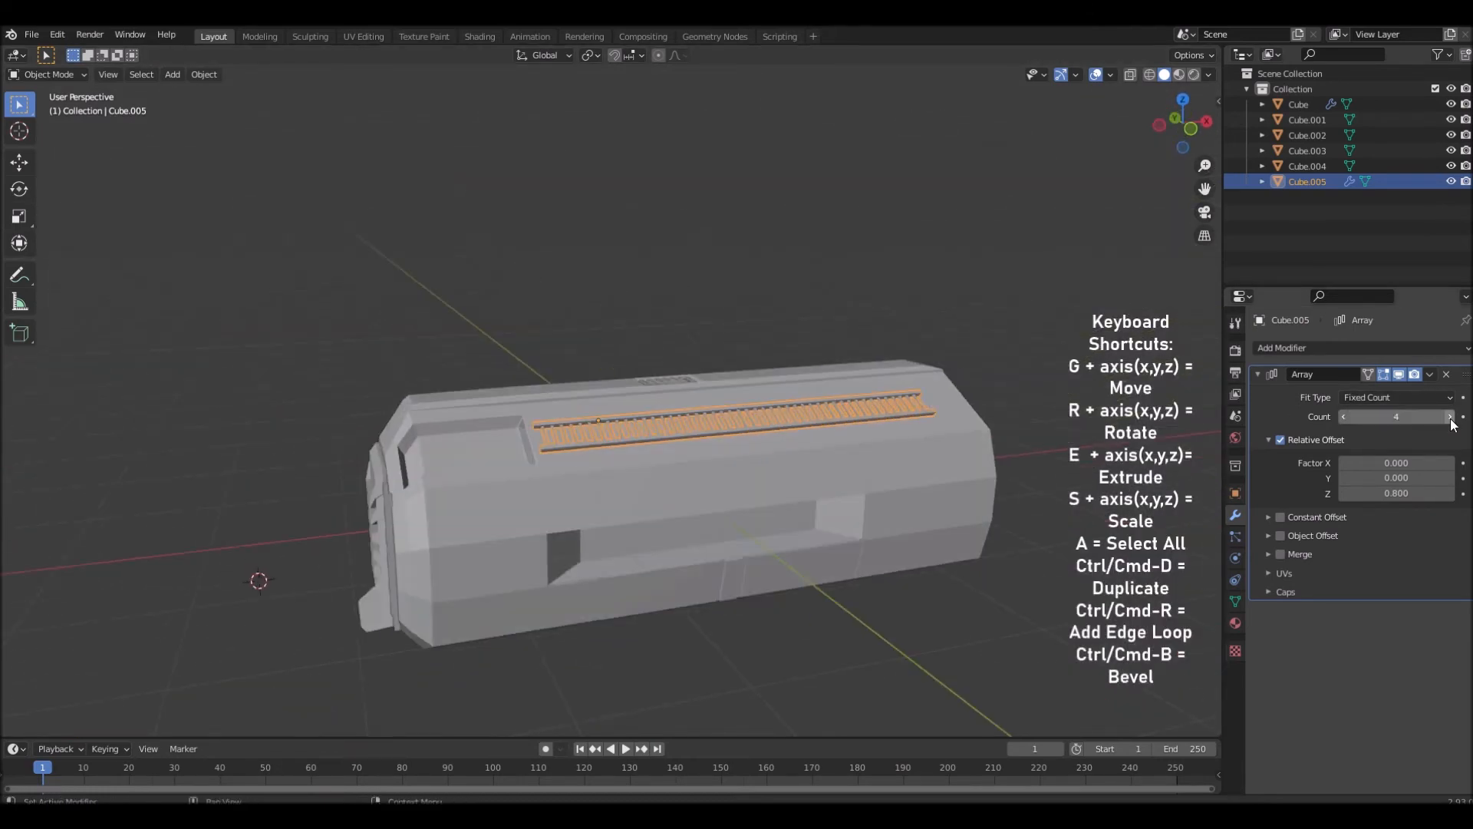
pyautogui.moveTo(1012, 452); pyautogui.dragTo(943, 415, button='middle')
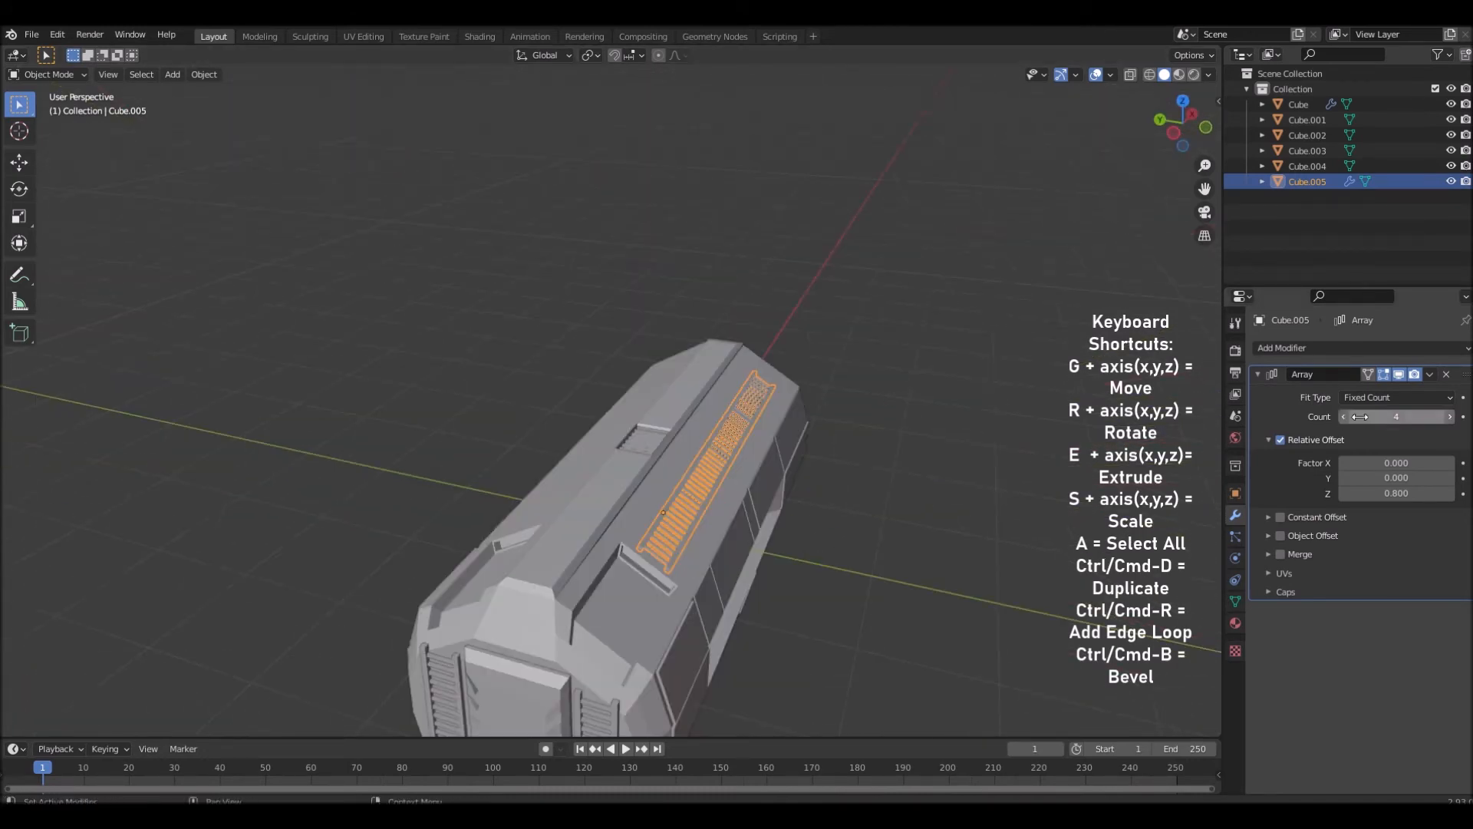
pyautogui.click(1429, 375)
pyautogui.click(1366, 392)
# Duplicate the long roof ladder in the Top orthographic view and move the copy about 1.6998 m along Y
pyautogui.moveTo(1068, 380); pyautogui.dragTo(1162, 99, button='middle')
pyautogui.keyDown('shift'); pyautogui.moveTo(969, 285); pyautogui.dragTo(964, 312, button='middle'); pyautogui.keyUp('shift')
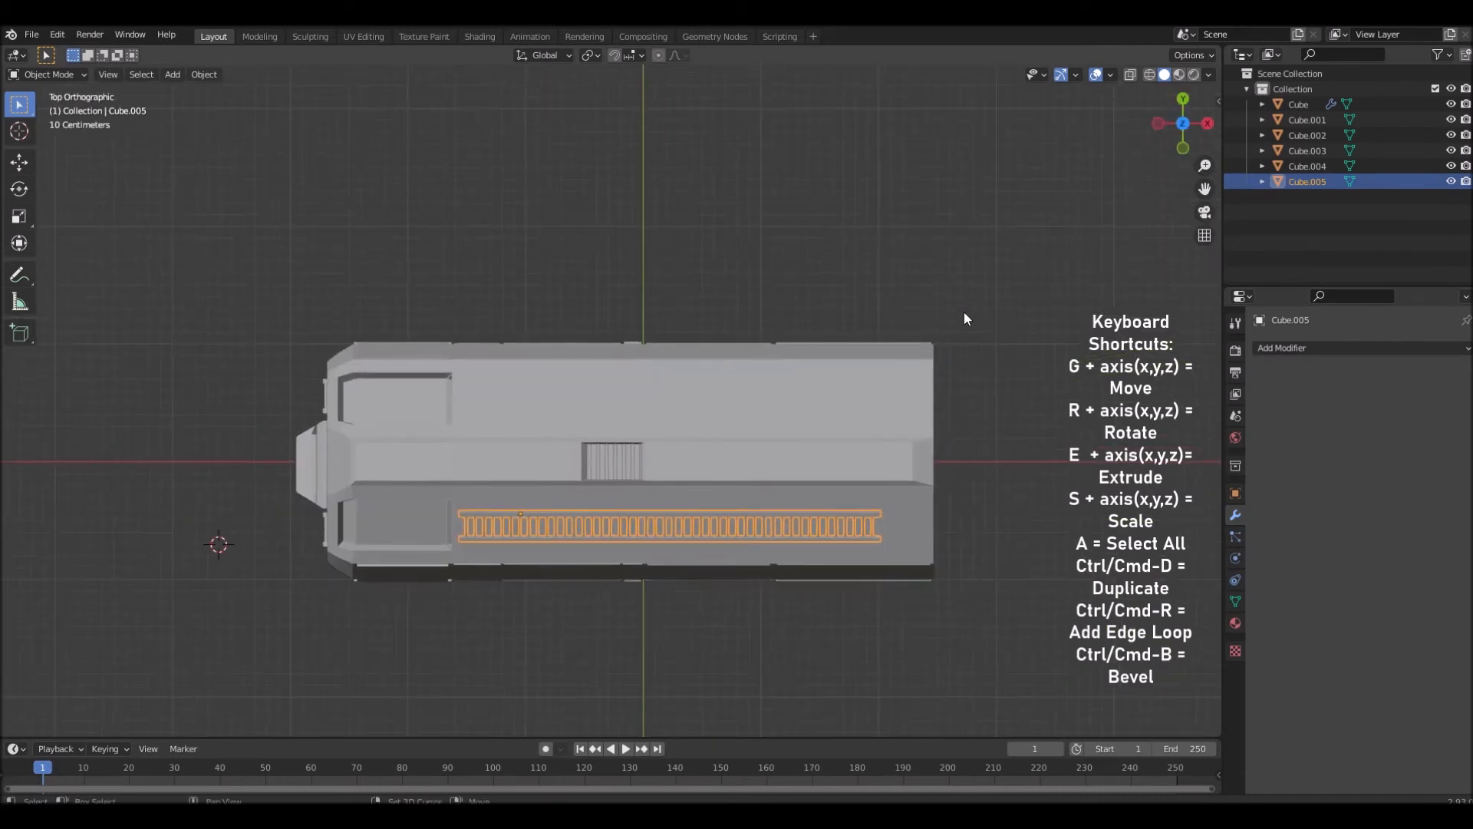
pyautogui.hotkey('shift', 'd')
pyautogui.press('y')
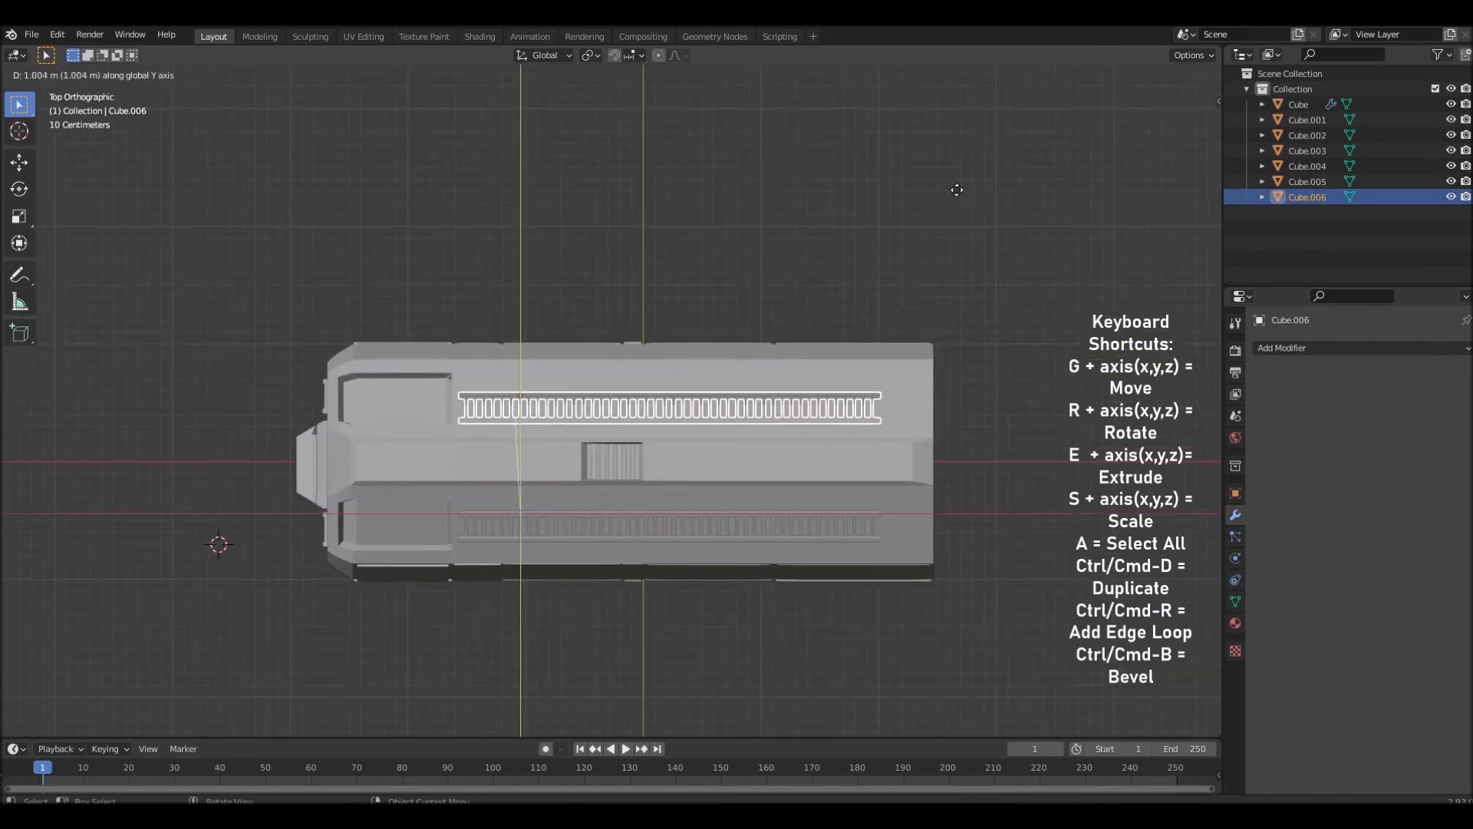
pyautogui.click(967, 118)
# Try to mirror the duplicated roof ladder along the global X axis
pyautogui.moveTo(966, 118); pyautogui.dragTo(920, 436, button='middle')
pyautogui.rightClick(711, 518)
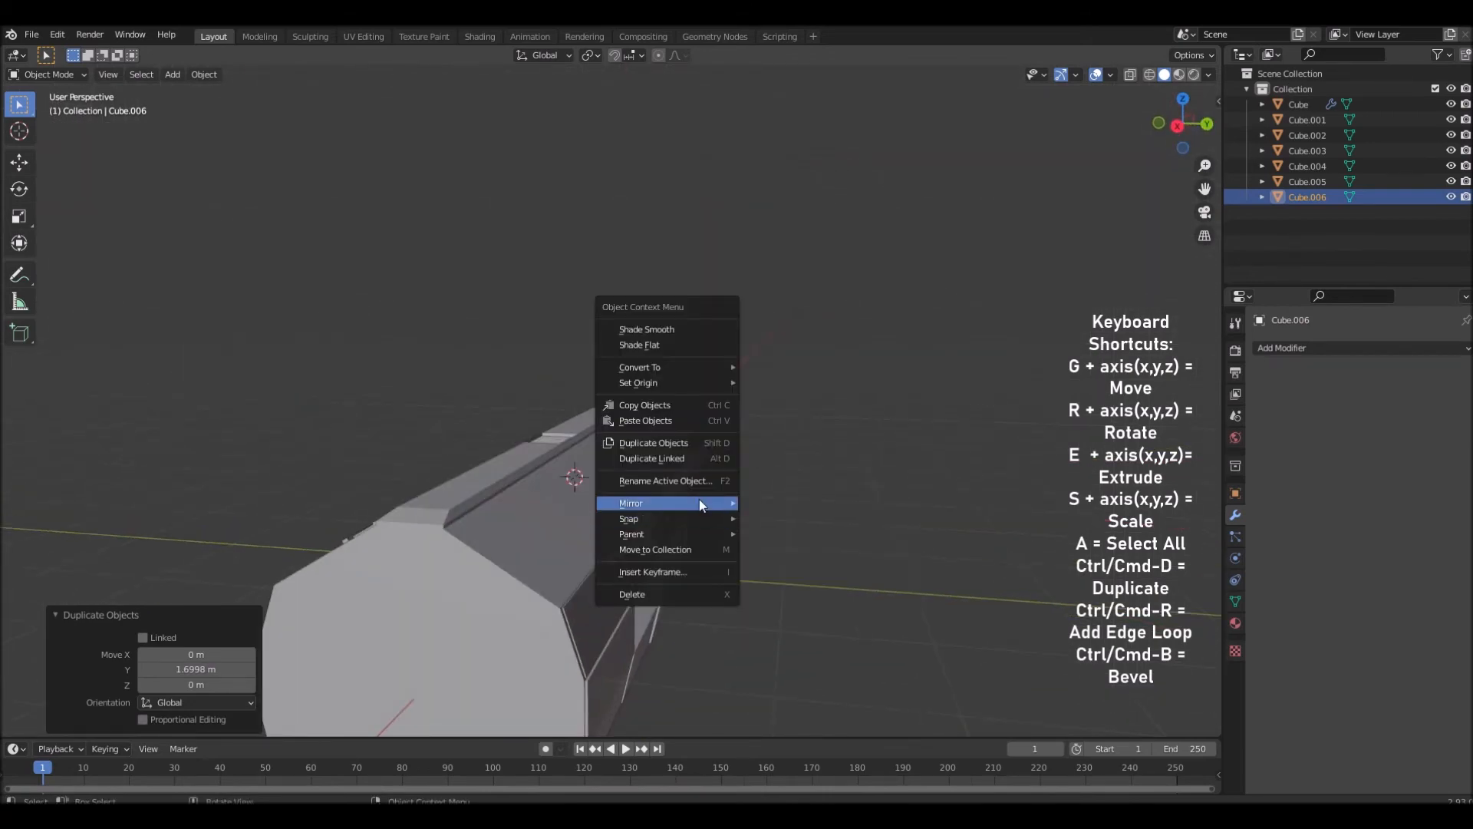
pyautogui.moveTo(698, 498)
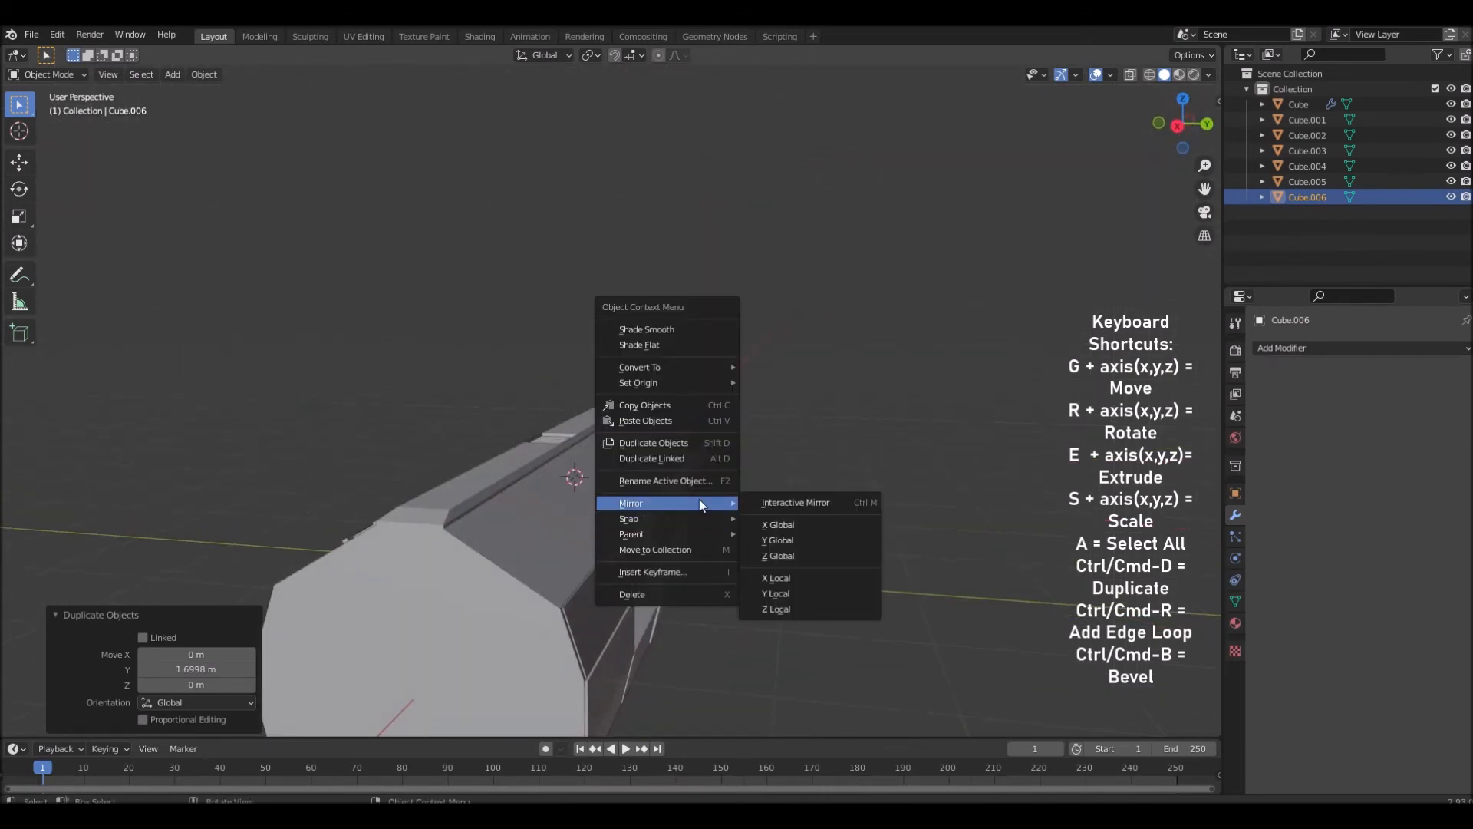
pyautogui.click(819, 528)
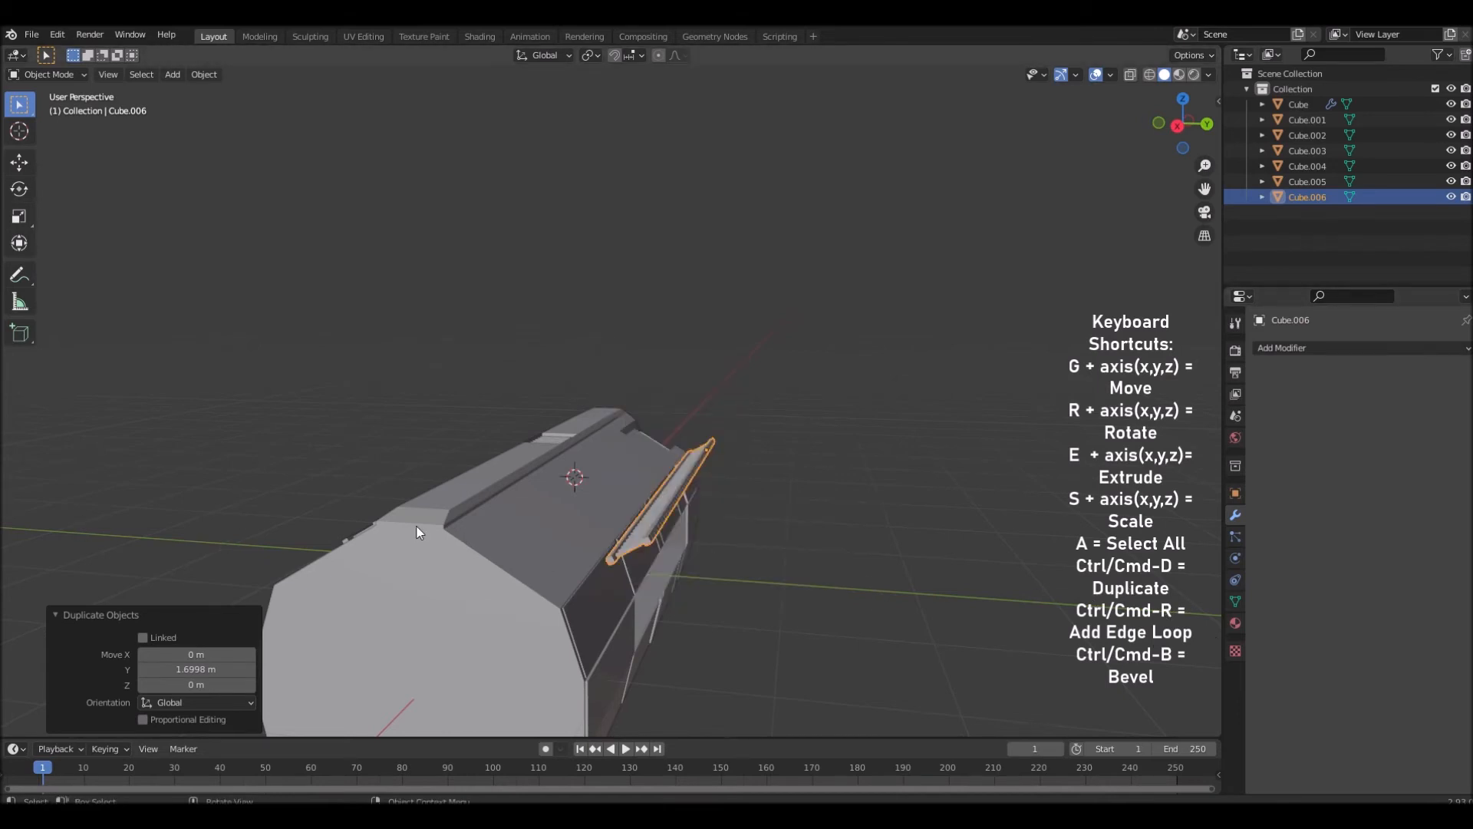
# Mirror the duplicated roof ladder along the global Y axis
pyautogui.rightClick(700, 508)
pyautogui.moveTo(746, 528)
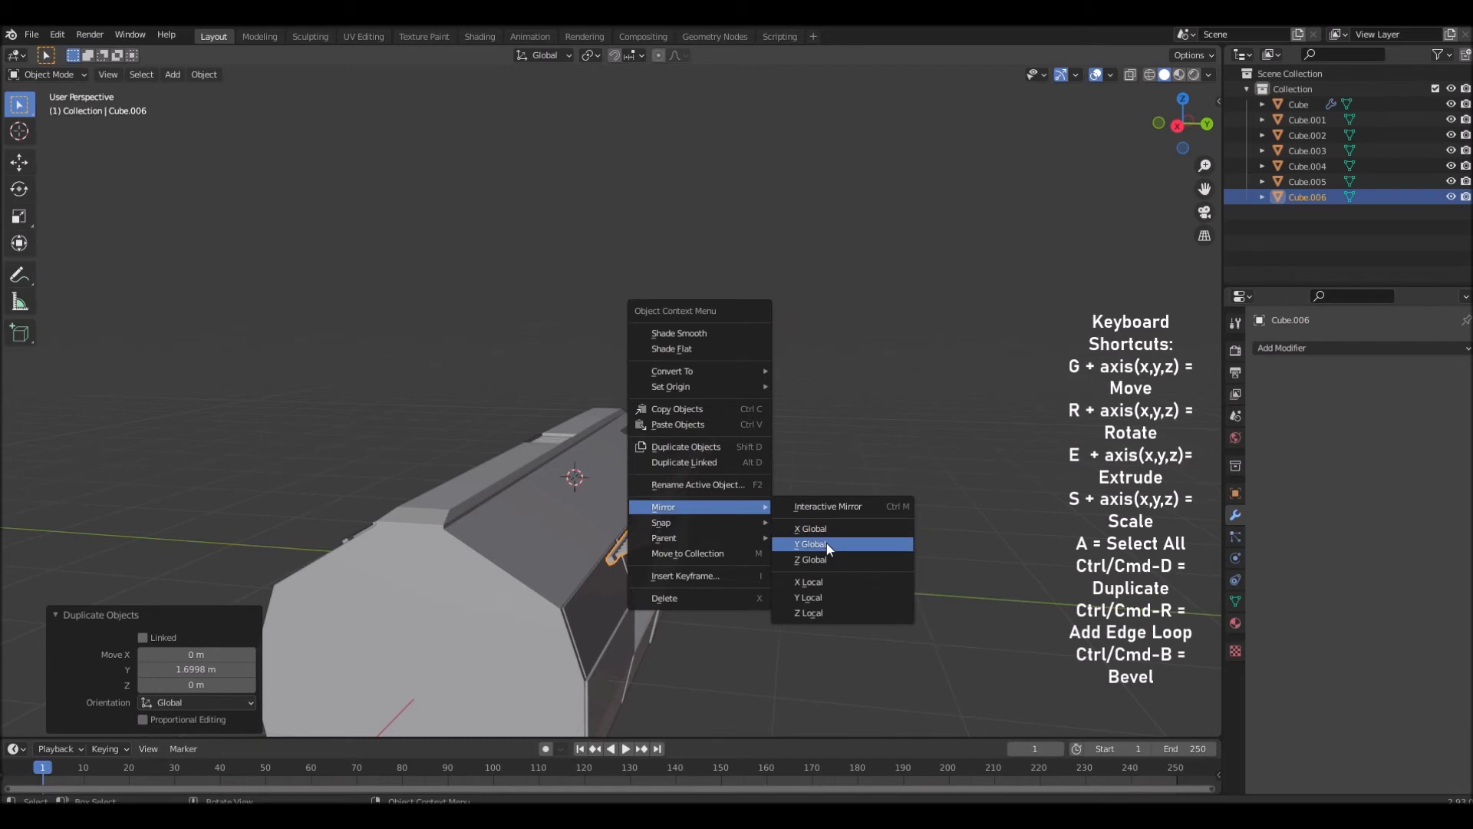
pyautogui.click(827, 542)
# Move the mirrored ladder about -0.80068 m along Y onto the opposite roof slope, using the Top orthographic view
pyautogui.moveTo(844, 524); pyautogui.dragTo(882, 603, button='middle')
pyautogui.click(1183, 112)
pyautogui.press('g')
pyautogui.press('y')
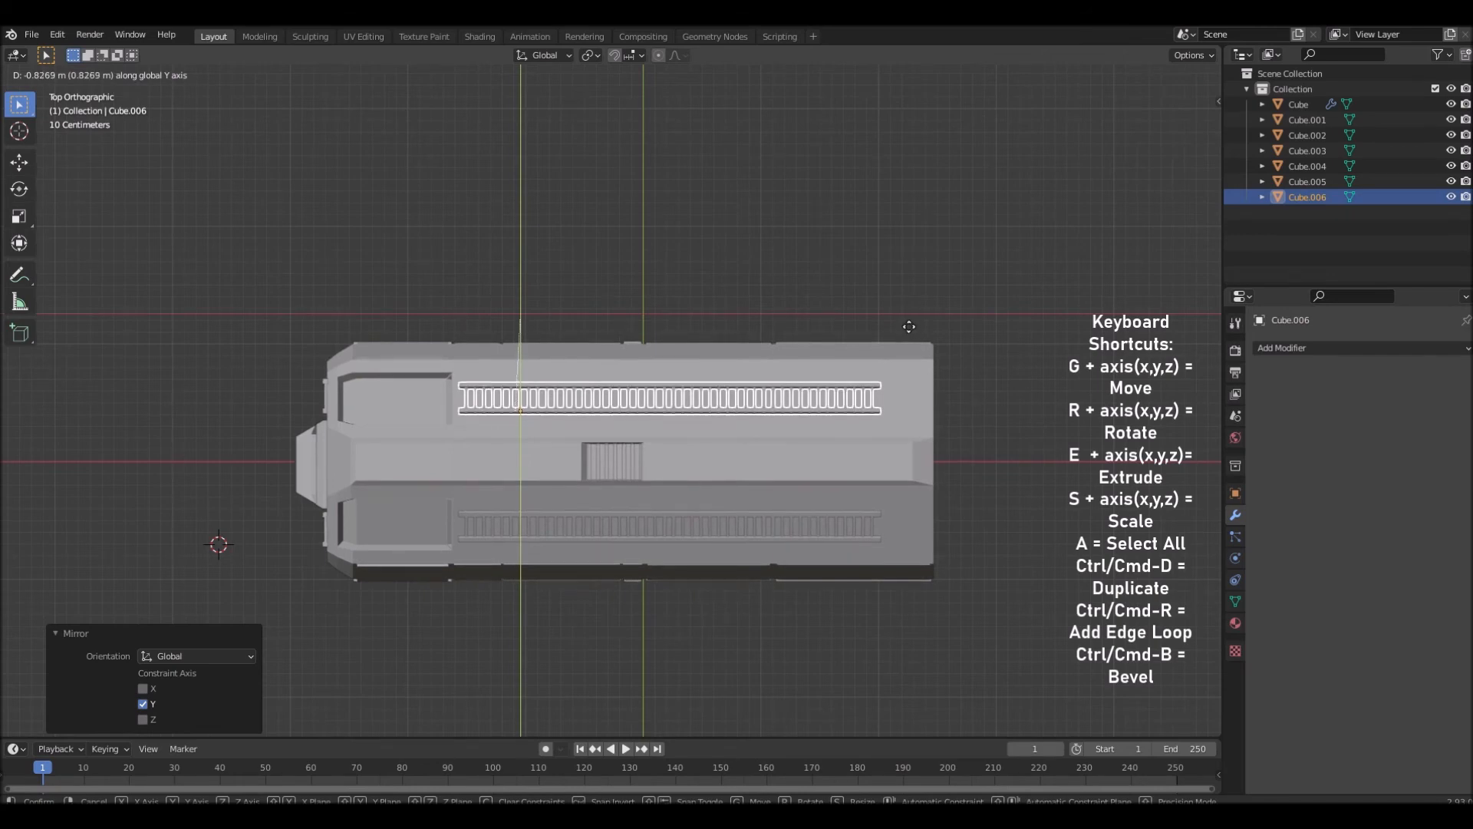
pyautogui.click(908, 325)
# Nudge the mirrored ladder about -0.0293 m along Y to seat it on the roof, and deselect it
pyautogui.moveTo(909, 323); pyautogui.dragTo(739, 146, button='middle')
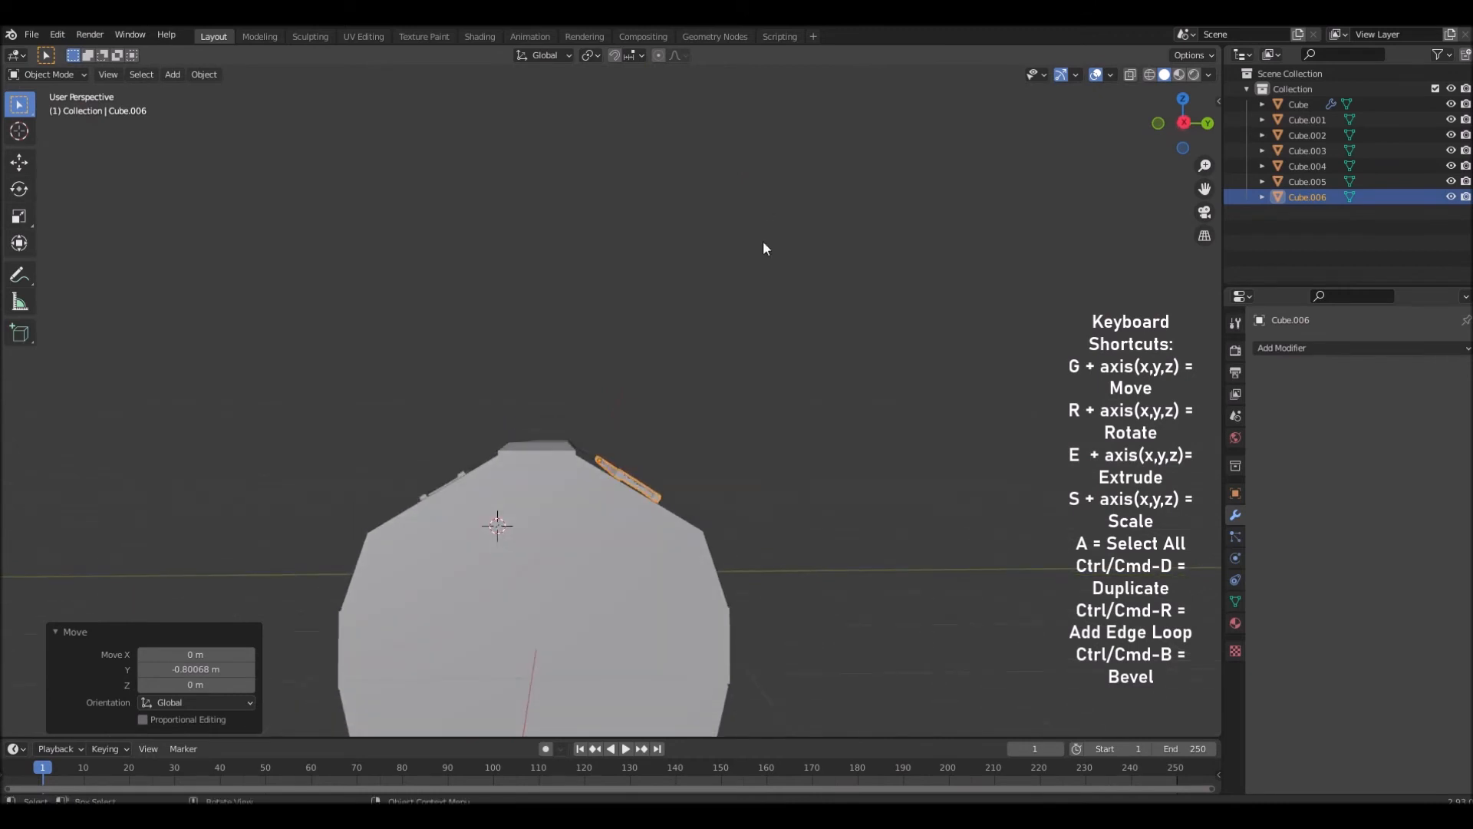
pyautogui.click(762, 244)
pyautogui.moveTo(792, 332); pyautogui.dragTo(641, 492, button='middle')
pyautogui.press('g')
pyautogui.press('y')
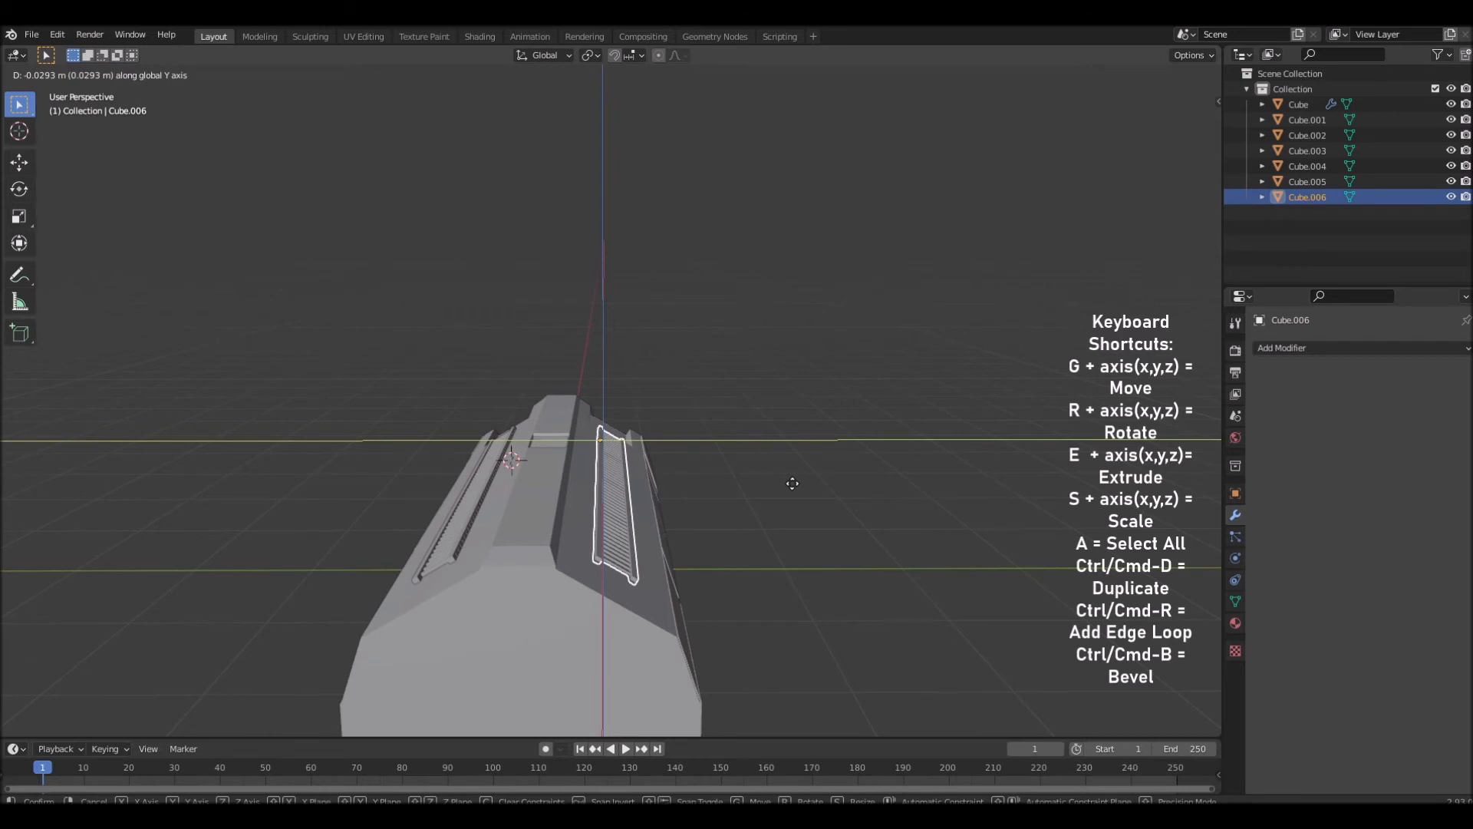
pyautogui.click(793, 484)
pyautogui.click(802, 484)
# Inset the body's plain flat end face by about 0.03263 m in Edit Mode
pyautogui.moveTo(802, 484); pyautogui.dragTo(810, 439, button='middle')
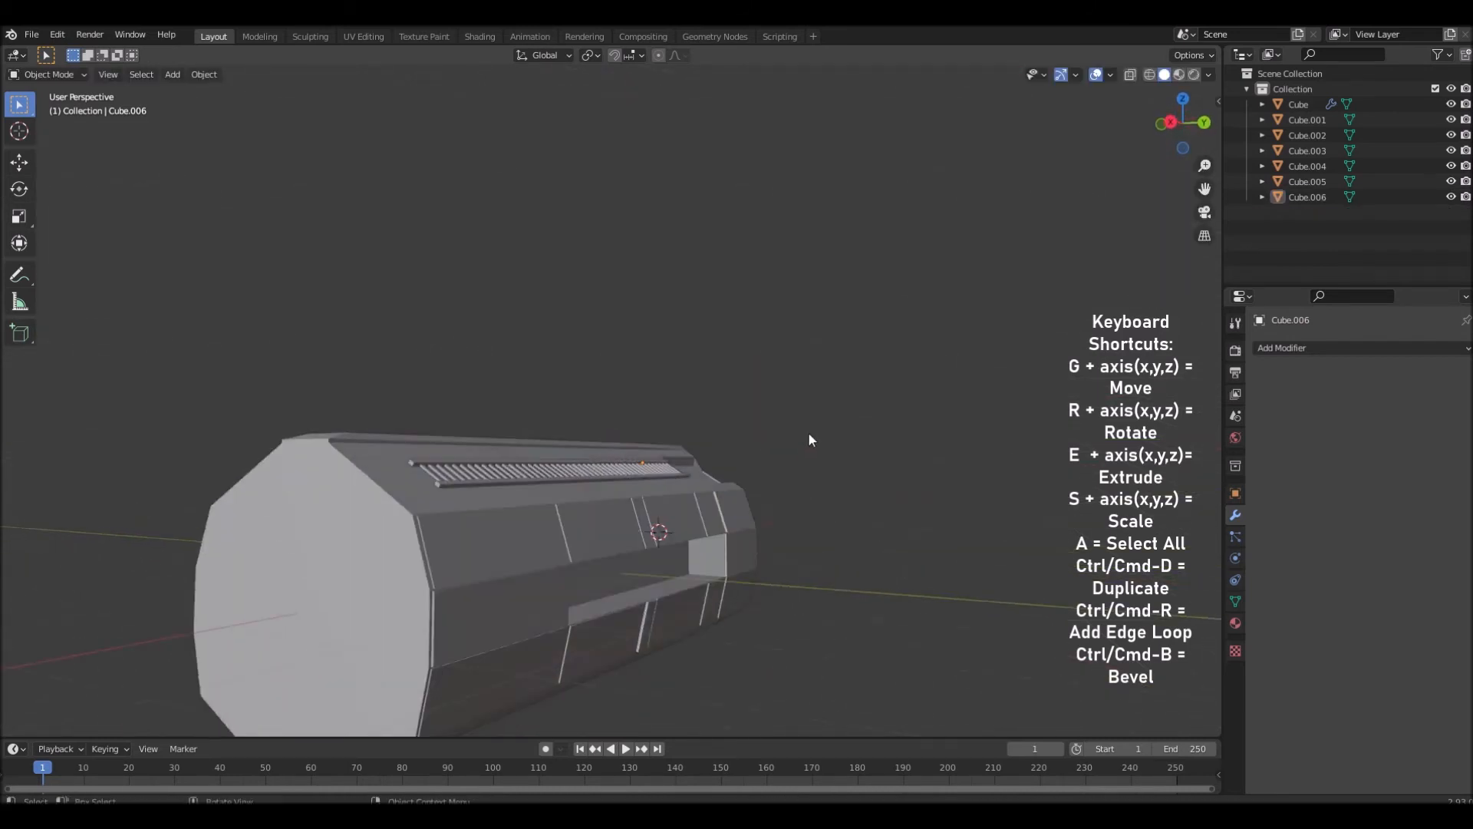
pyautogui.scroll(-2, 882, 430)
pyautogui.scroll(2, 875, 453)
pyautogui.moveTo(875, 453); pyautogui.dragTo(506, 450, button='middle')
pyautogui.click(505, 447)
pyautogui.moveTo(644, 451); pyautogui.dragTo(628, 555, button='middle')
pyautogui.scroll(-3, 691, 555)
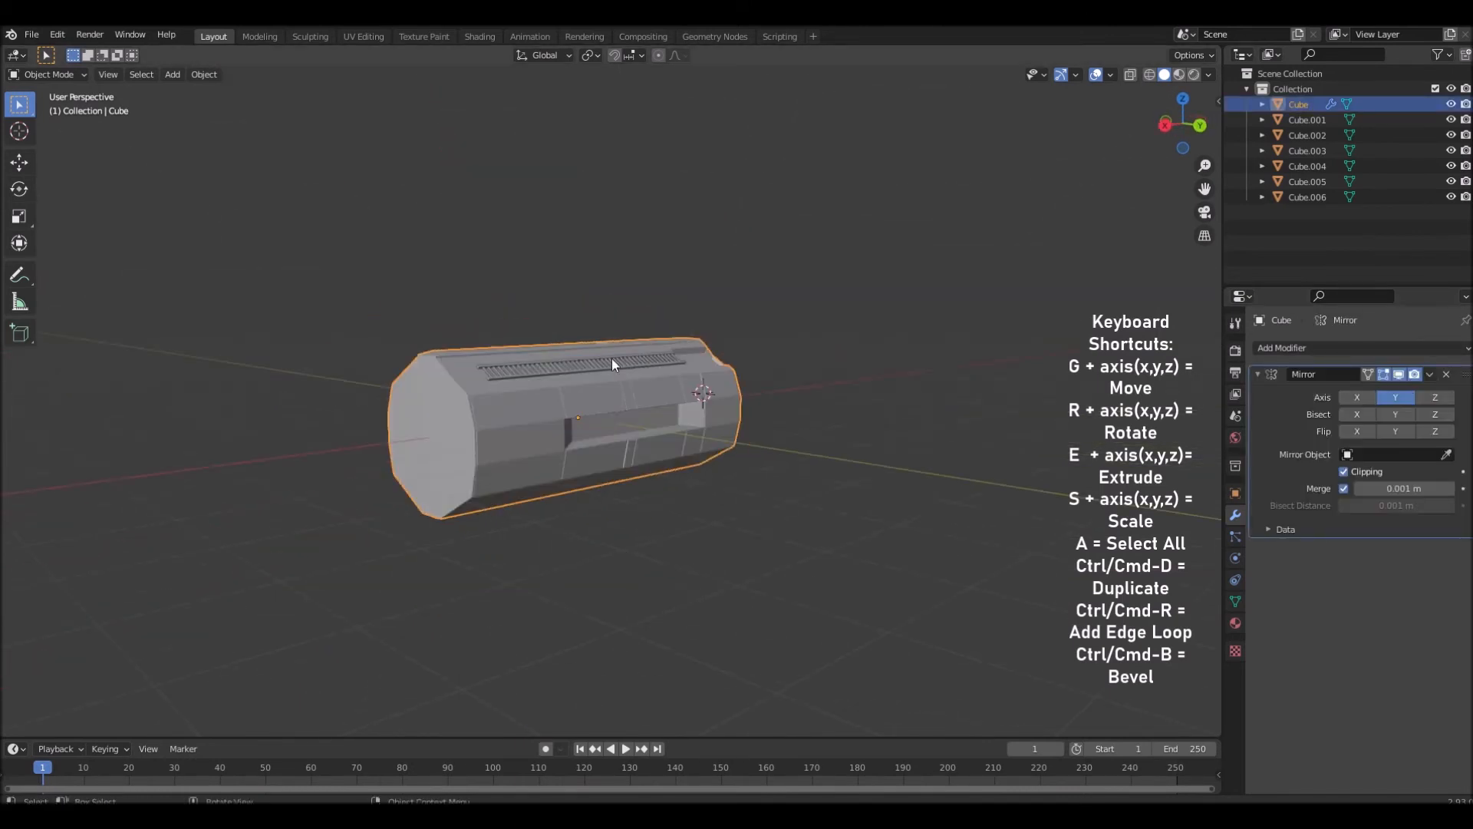
pyautogui.click(612, 397)
pyautogui.keyDown('shift'); pyautogui.moveTo(458, 430); pyautogui.dragTo(601, 465, button='middle'); pyautogui.keyUp('shift')
pyautogui.click(570, 449)
pyautogui.scroll(3, 606, 458)
pyautogui.press('Tab')
pyautogui.click(601, 465)
pyautogui.moveTo(900, 478); pyautogui.dragTo(1005, 505, button='middle')
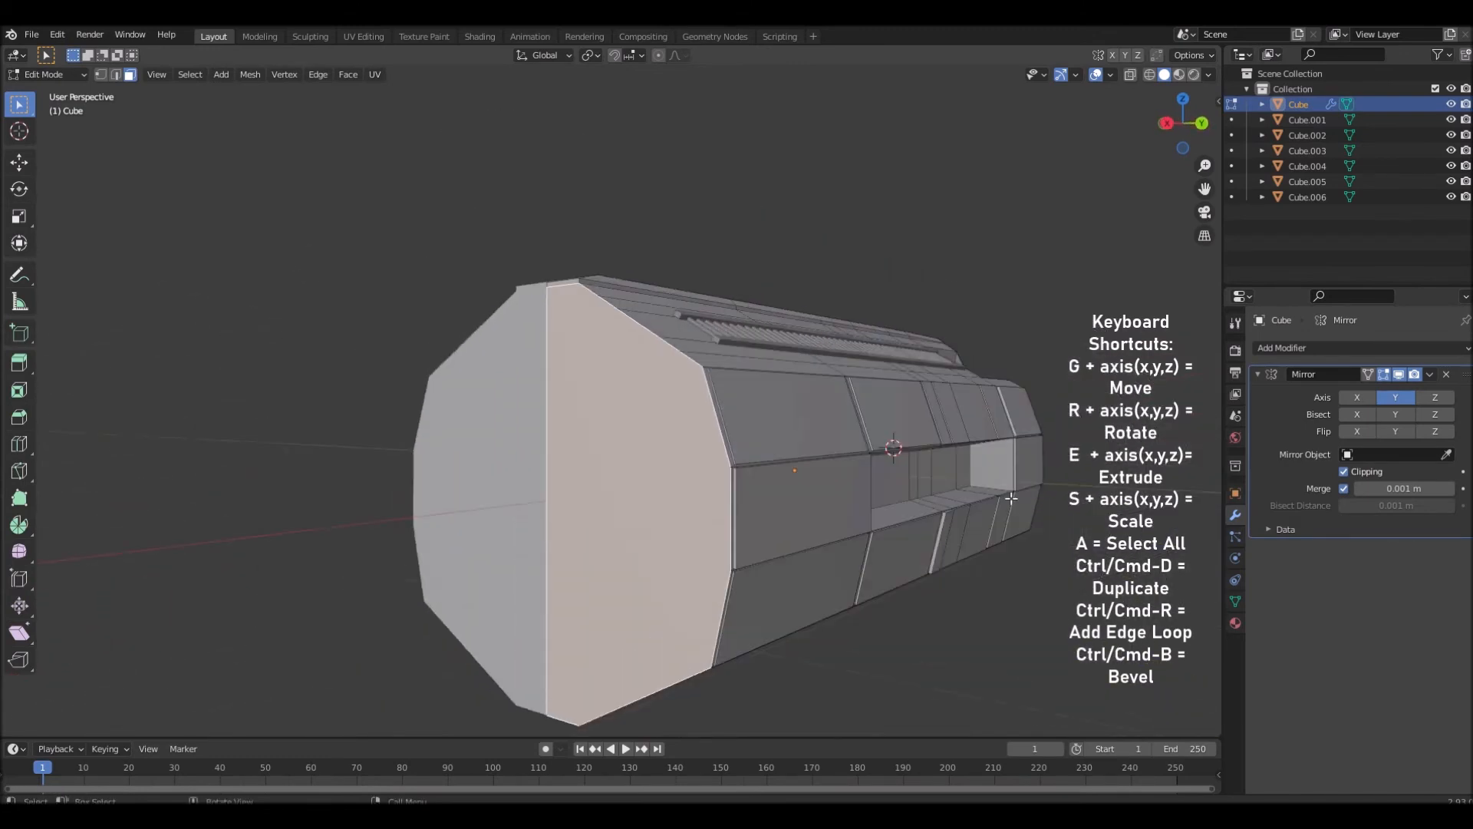
pyautogui.press('i')
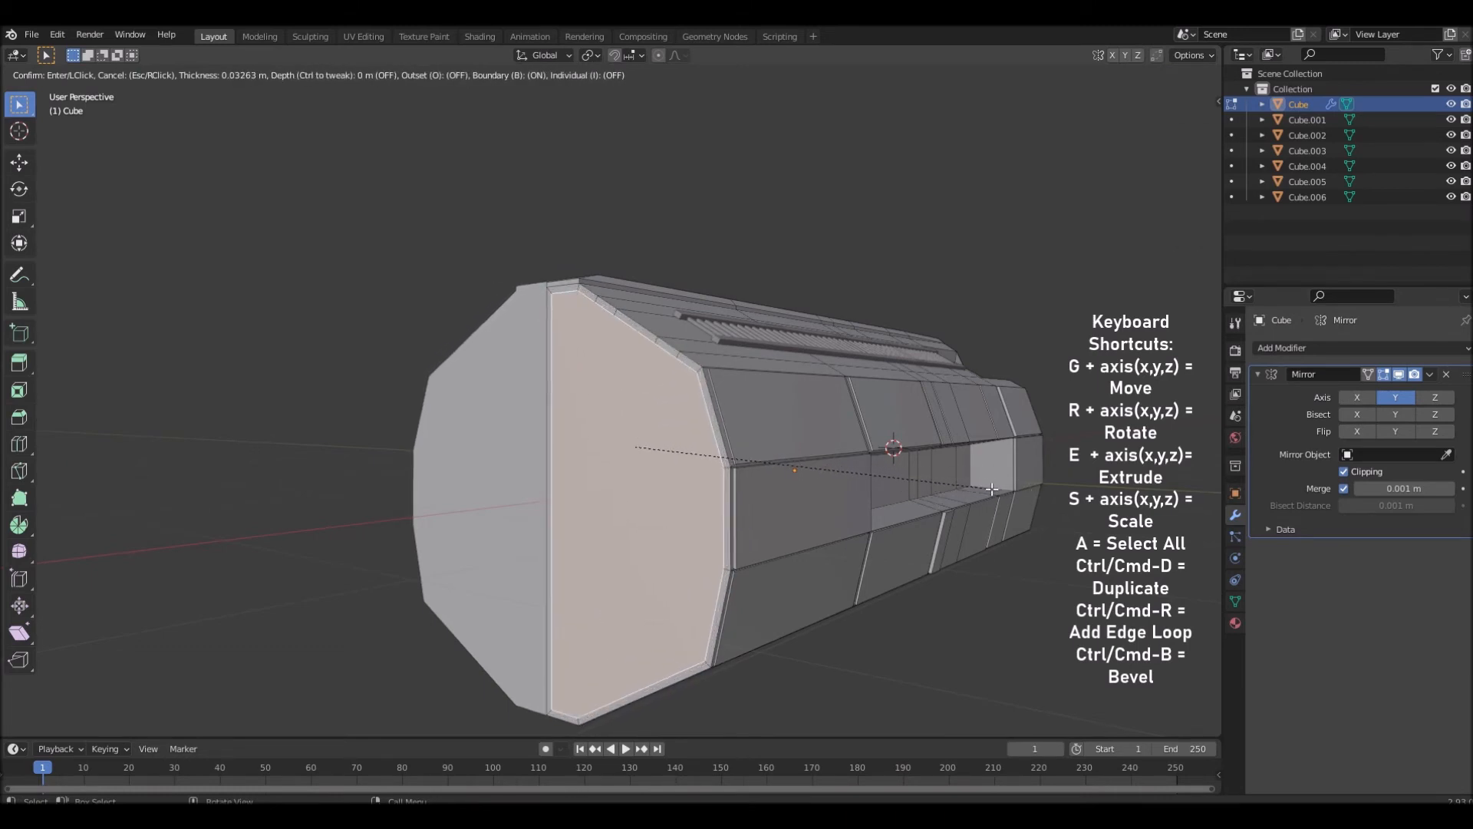
pyautogui.click(992, 489)
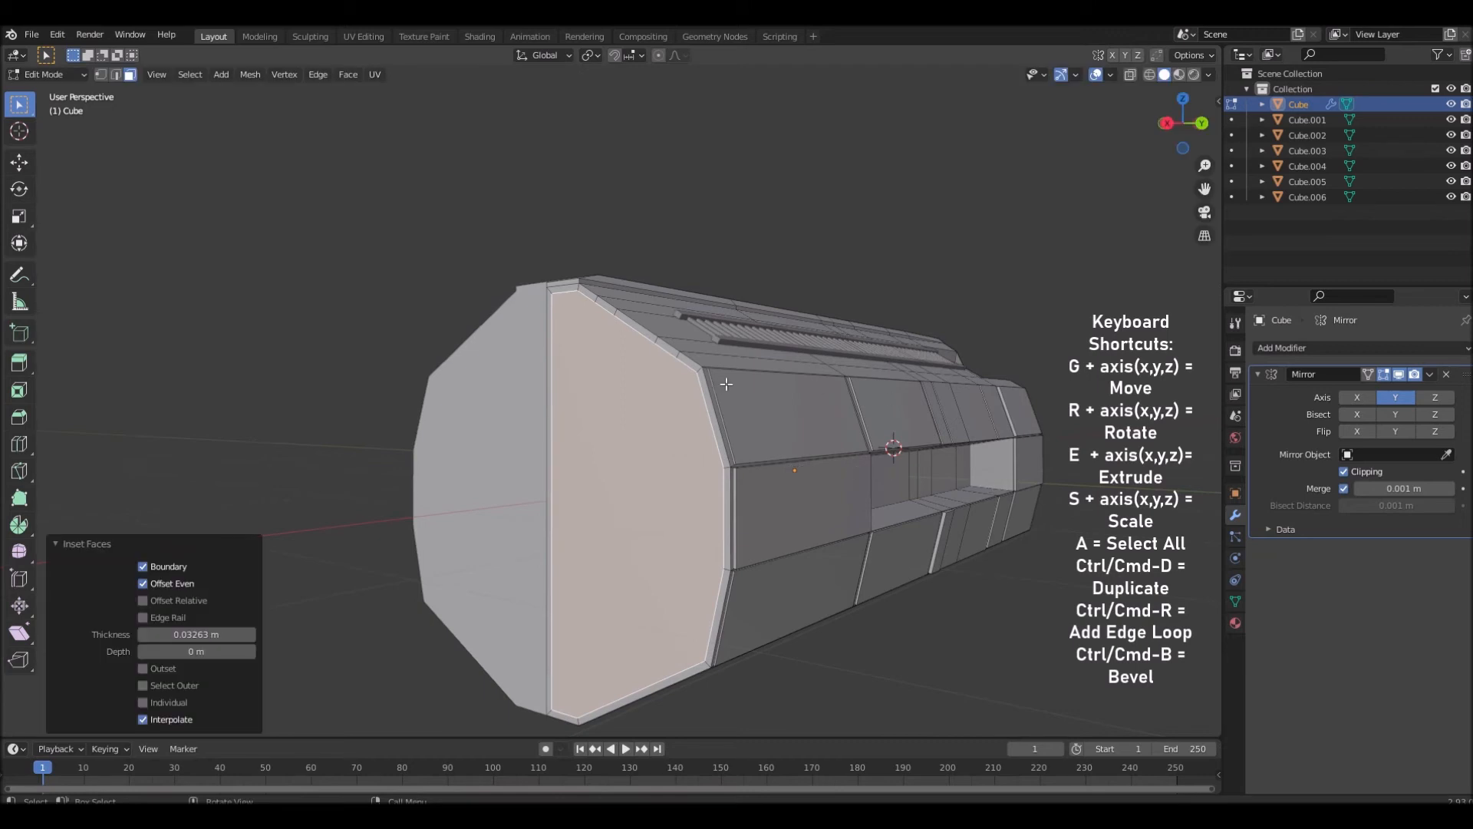
# Delete the inset end face and the remaining centre strip to open the body's end, and return to Object Mode
pyautogui.press('x')
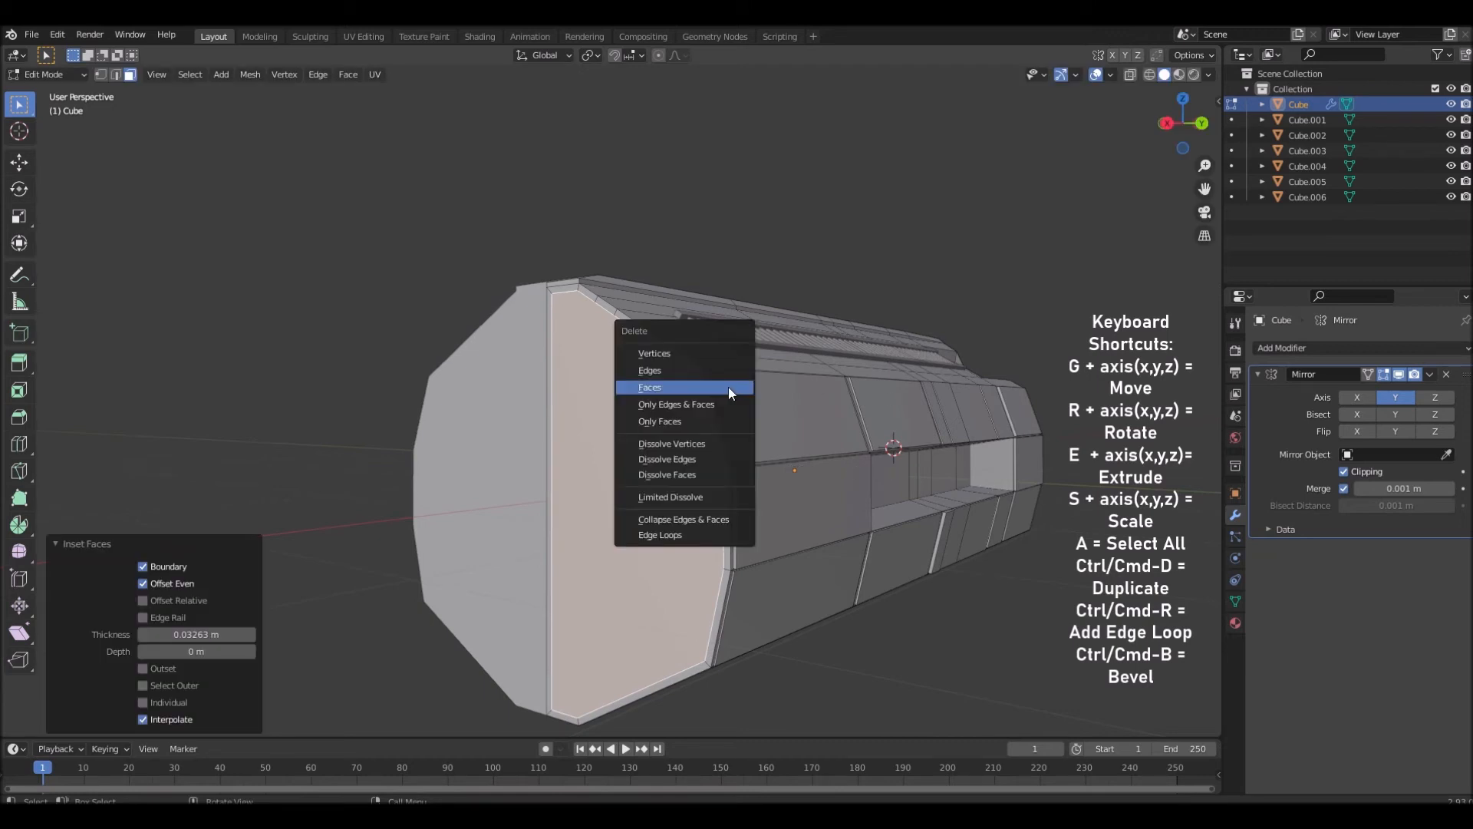
pyautogui.click(729, 386)
pyautogui.moveTo(728, 386); pyautogui.dragTo(801, 404, button='middle')
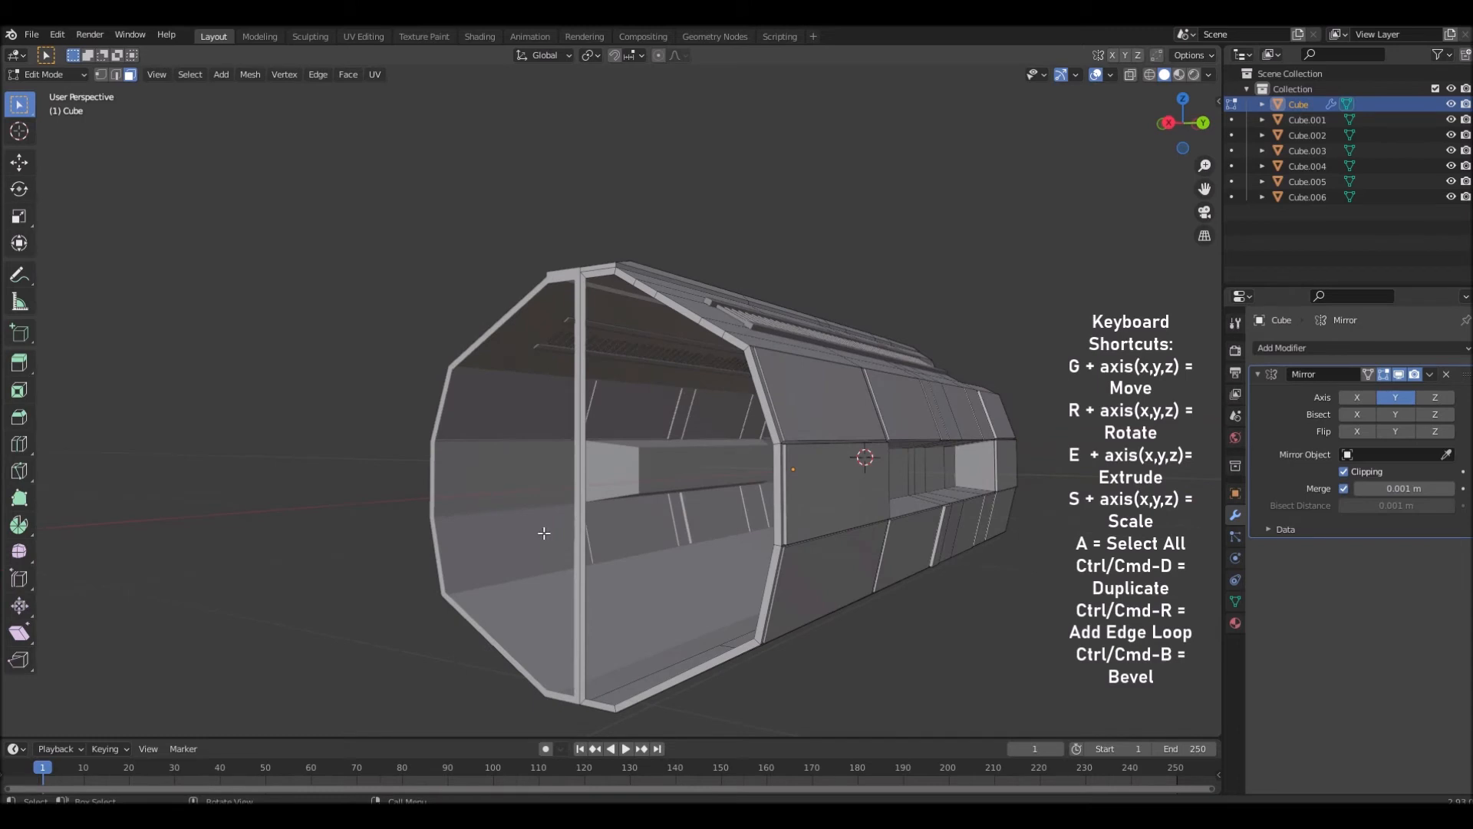
pyautogui.press('x')
pyautogui.click(618, 499)
pyautogui.moveTo(618, 499); pyautogui.dragTo(249, 492, button='middle')
pyautogui.scroll(-5, 767, 514)
pyautogui.press('Tab')
# Place the 3D cursor on the body's central axis, using the Back and Right orthographic views
pyautogui.moveTo(404, 500); pyautogui.dragTo(759, 529, button='middle')
pyautogui.click(1201, 130)
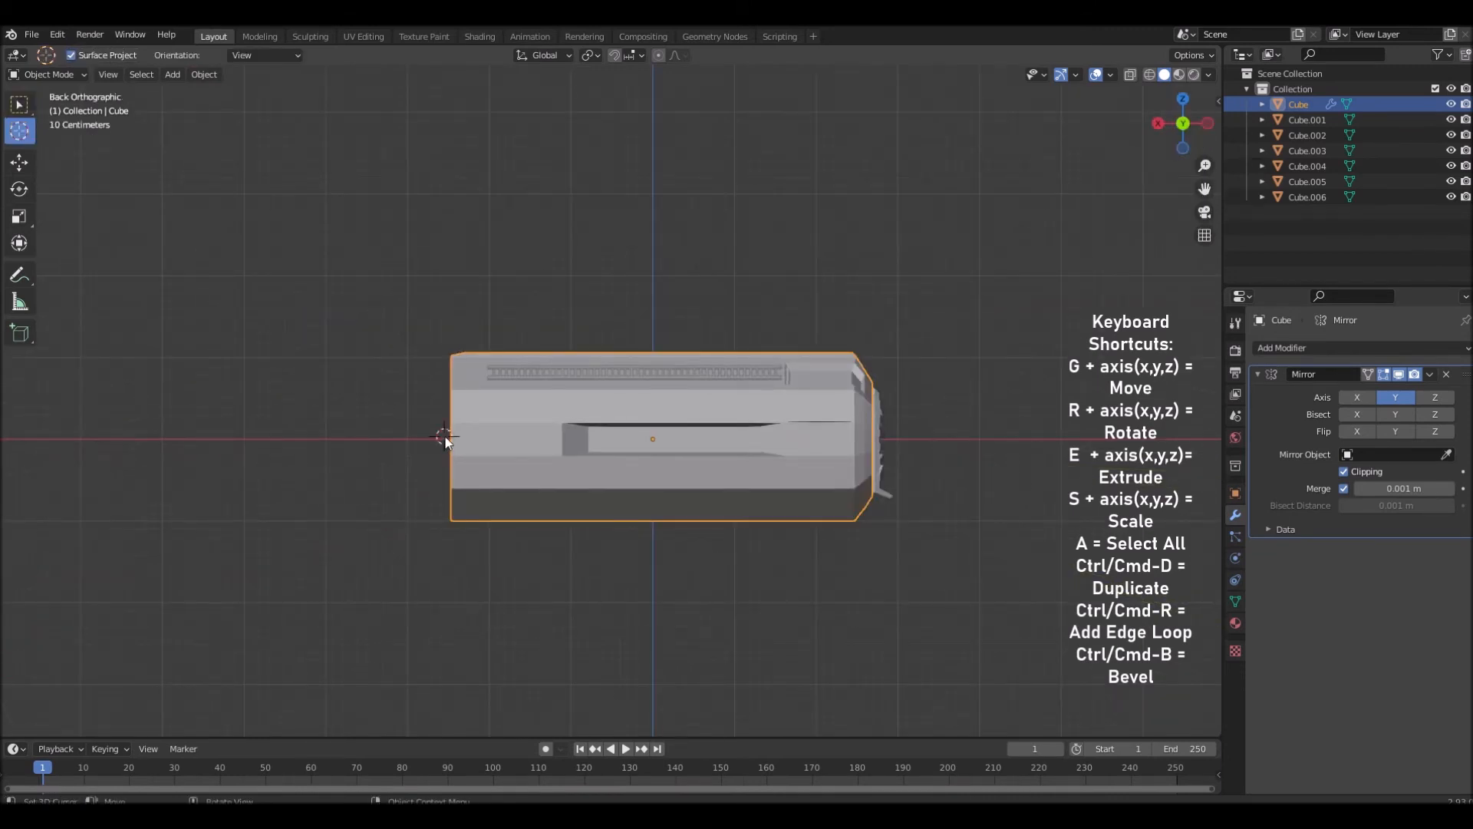
pyautogui.moveTo(488, 447); pyautogui.dragTo(896, 450, button='middle')
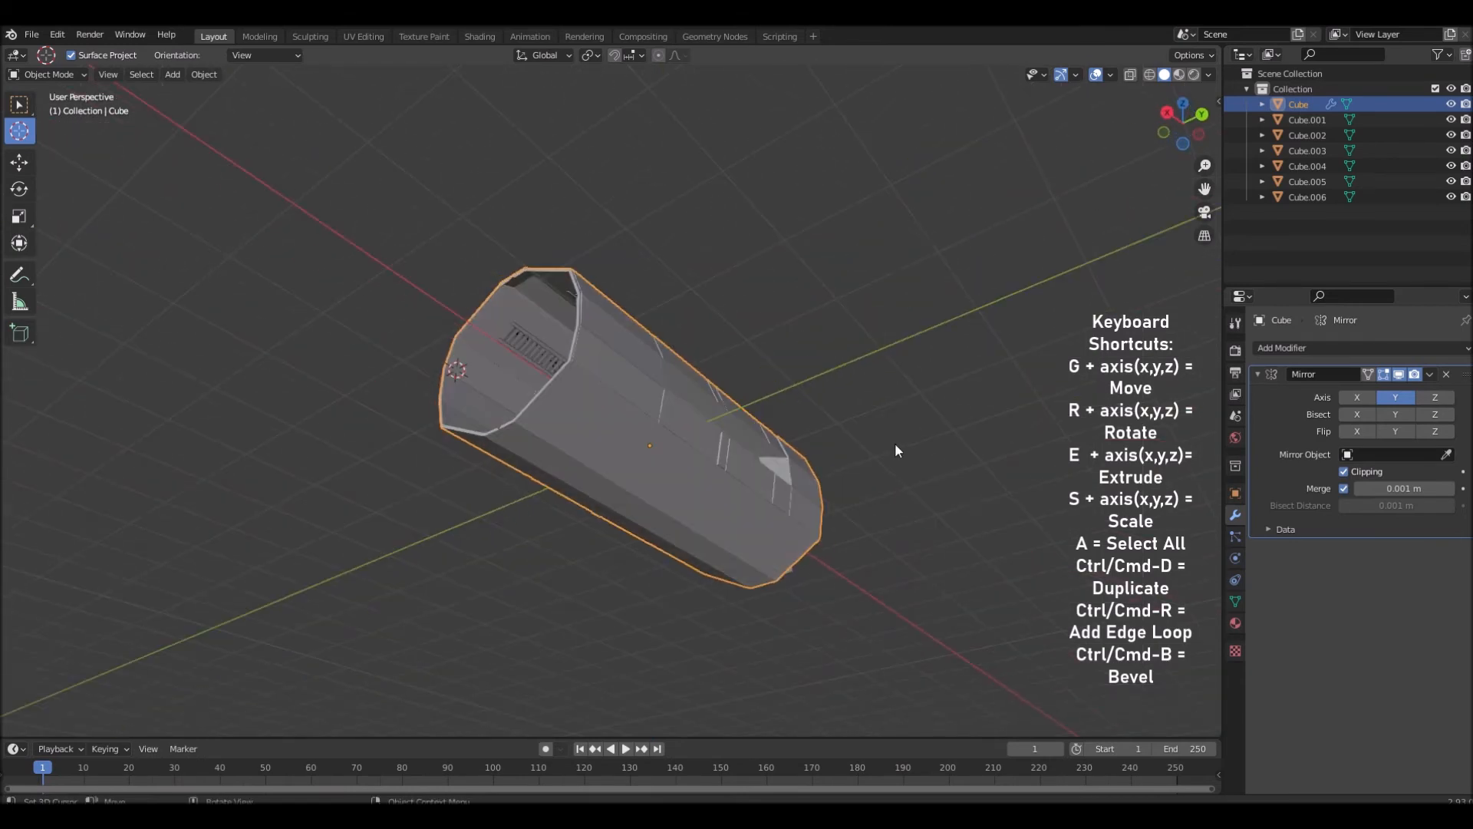
pyautogui.moveTo(607, 457); pyautogui.dragTo(875, 379, button='middle')
pyautogui.click(1185, 128)
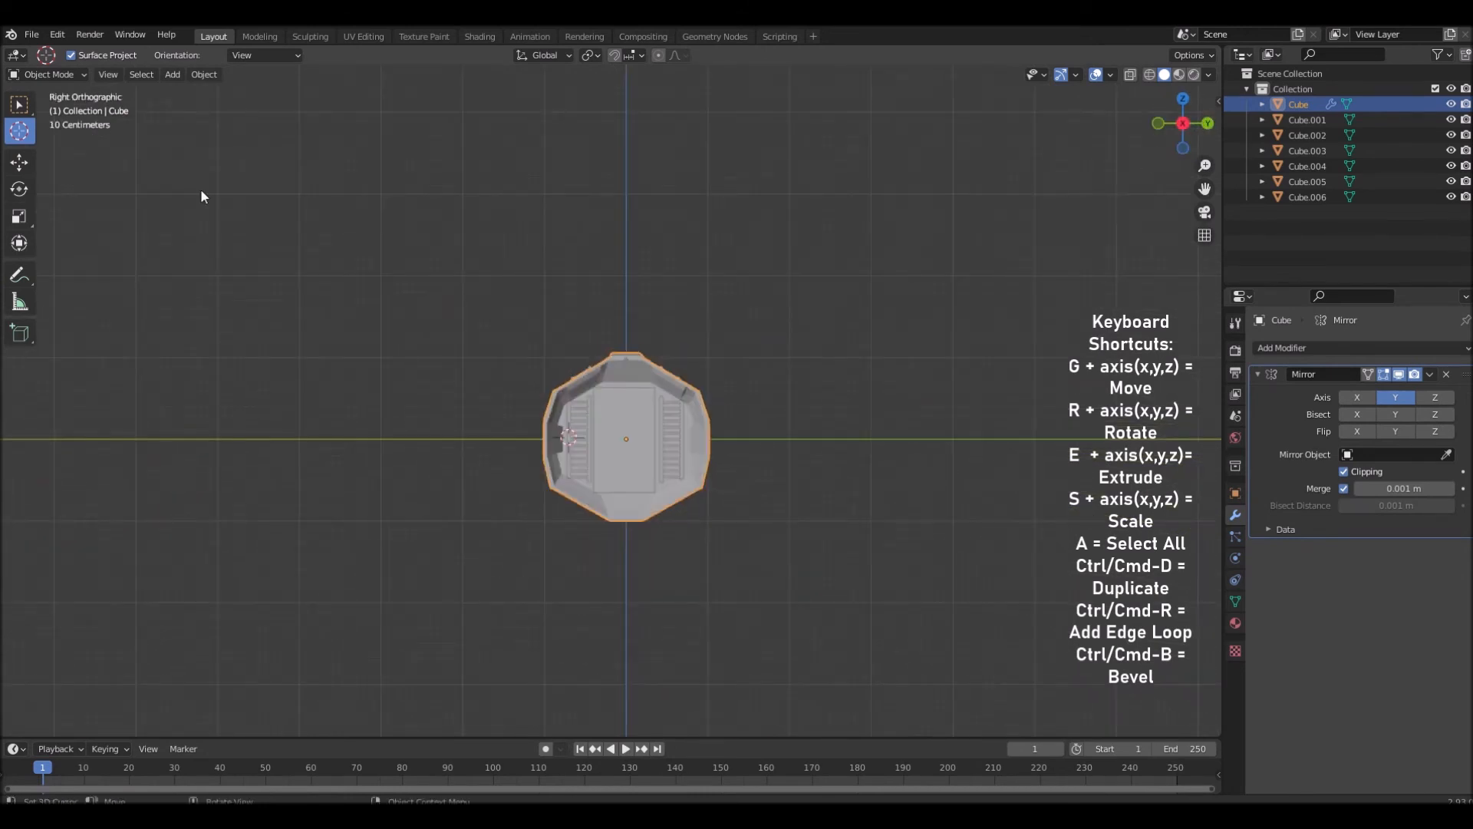
pyautogui.click(626, 439)
pyautogui.moveTo(625, 439); pyautogui.dragTo(823, 389, button='middle')
pyautogui.click(1199, 115)
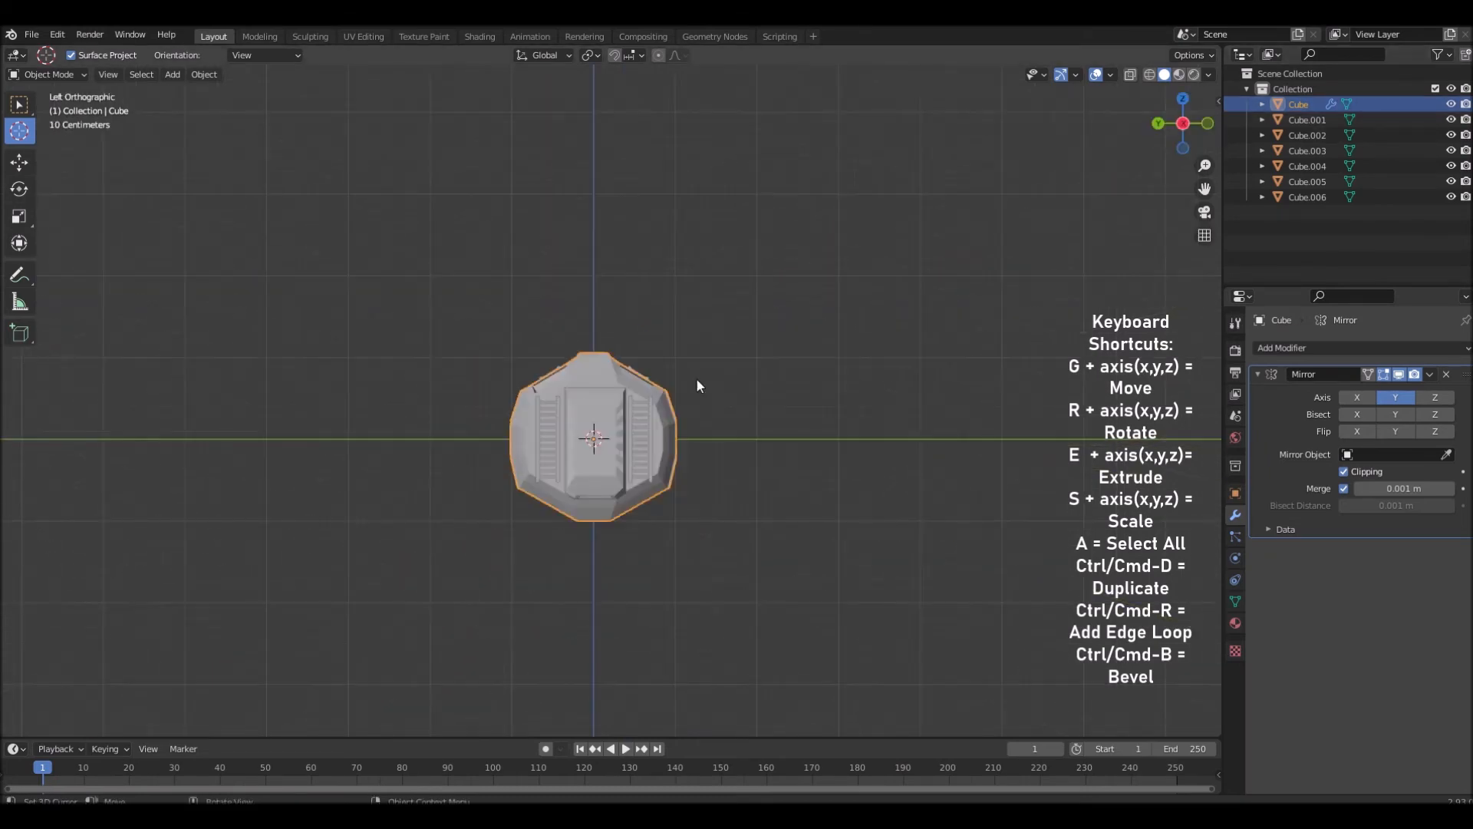
pyautogui.click(1208, 130)
pyautogui.click(1207, 130)
# Add an ico sphere with 2 subdivisions and a 1 m radius at the 3D cursor
pyautogui.moveTo(722, 196); pyautogui.dragTo(451, 161, button='middle')
pyautogui.click(172, 75)
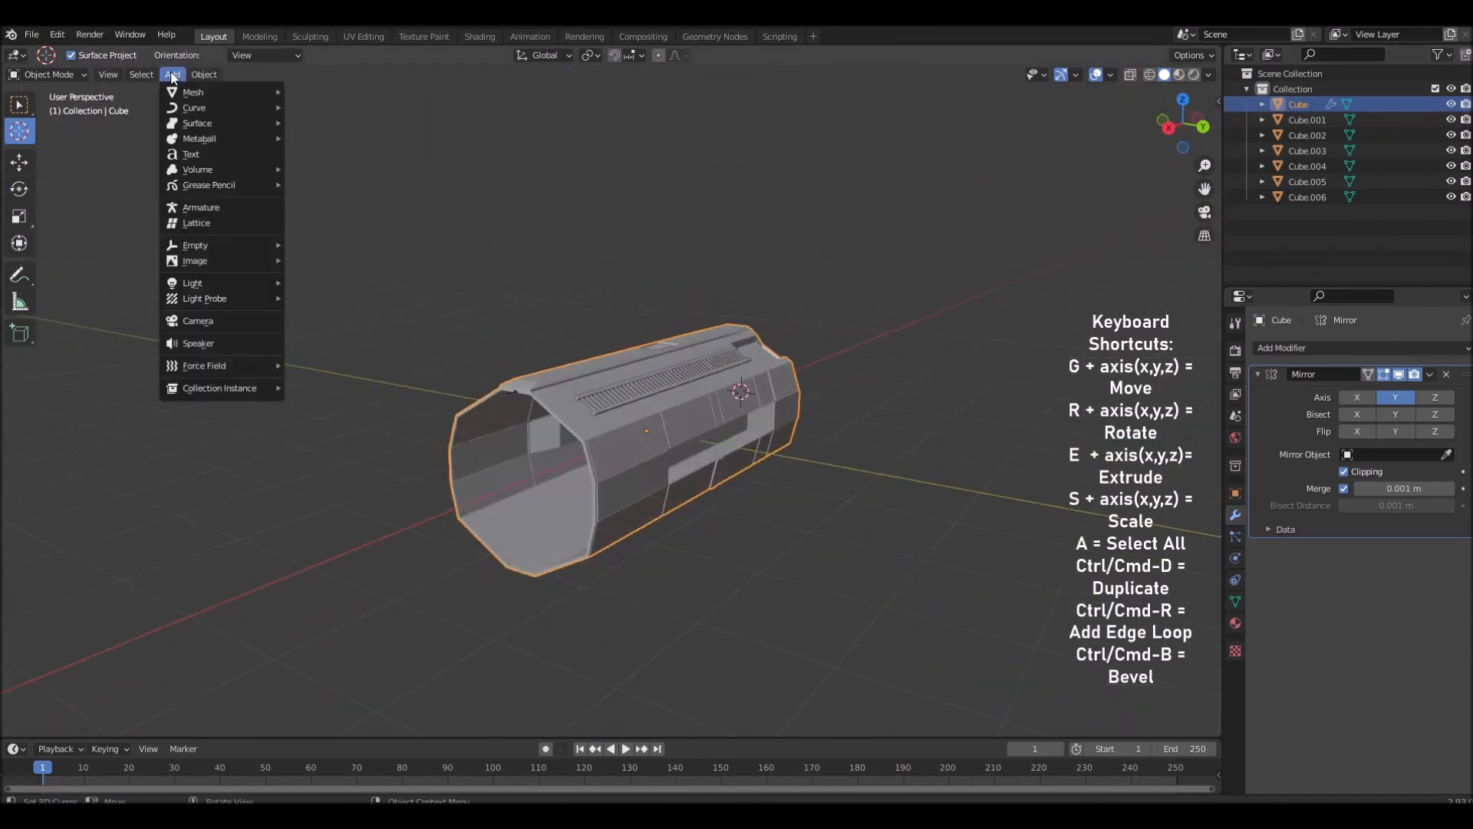
pyautogui.moveTo(205, 96)
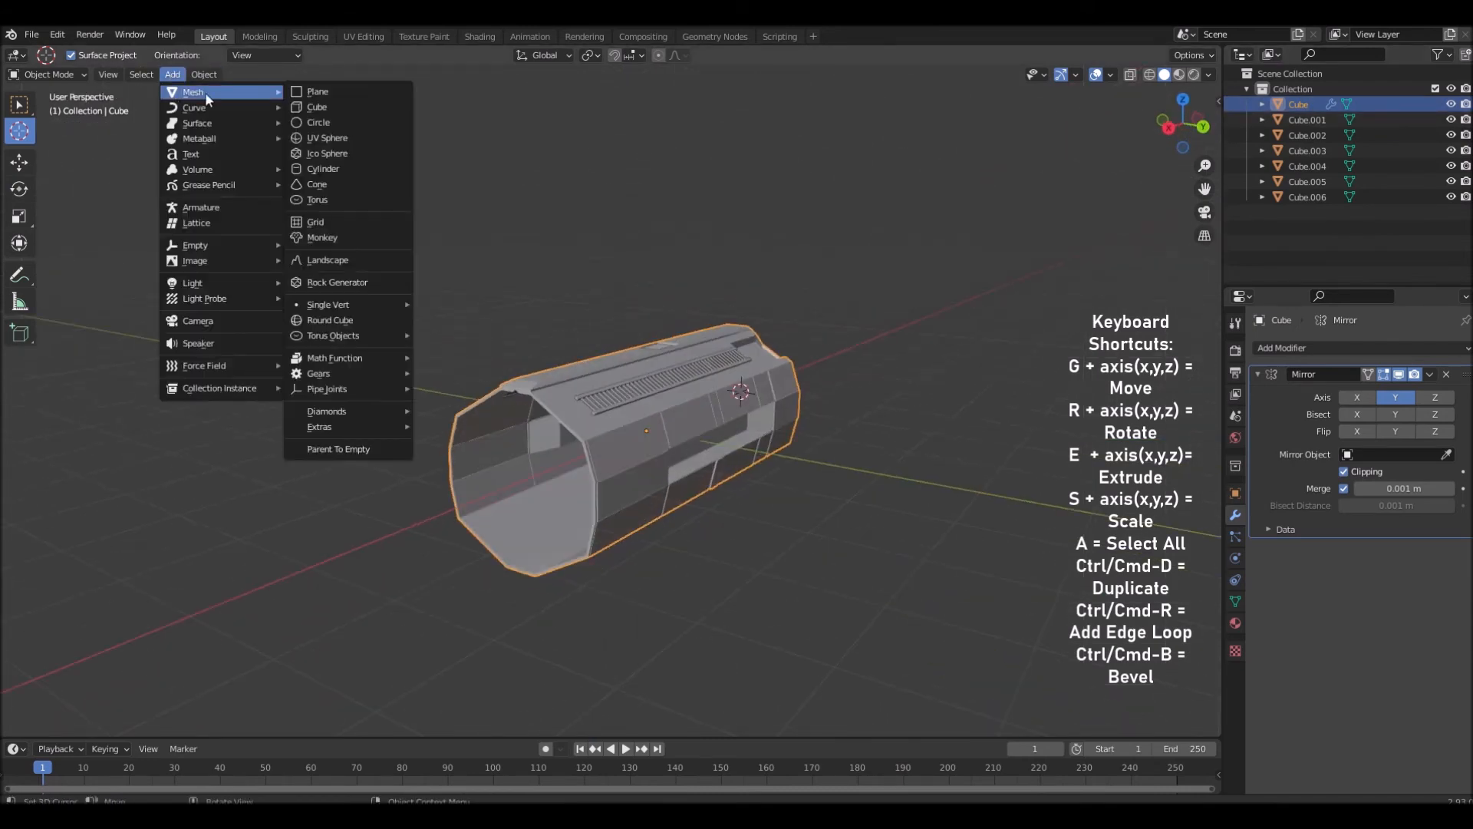
pyautogui.click(342, 154)
# Move the ico sphere about 5.446 m along X to the body's open end
pyautogui.moveTo(933, 339); pyautogui.dragTo(815, 403, button='middle')
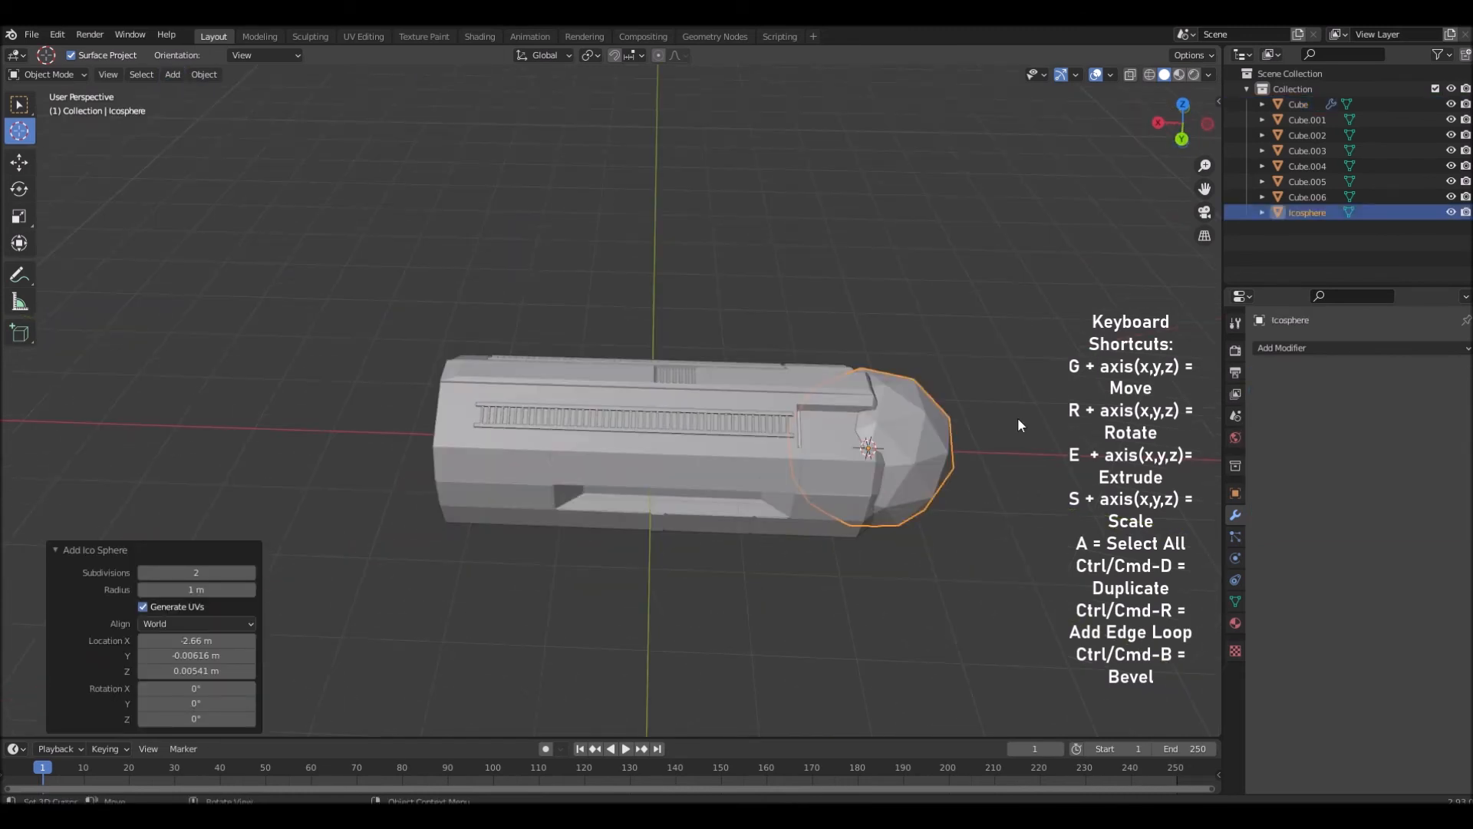
pyautogui.press('g')
pyautogui.press('x')
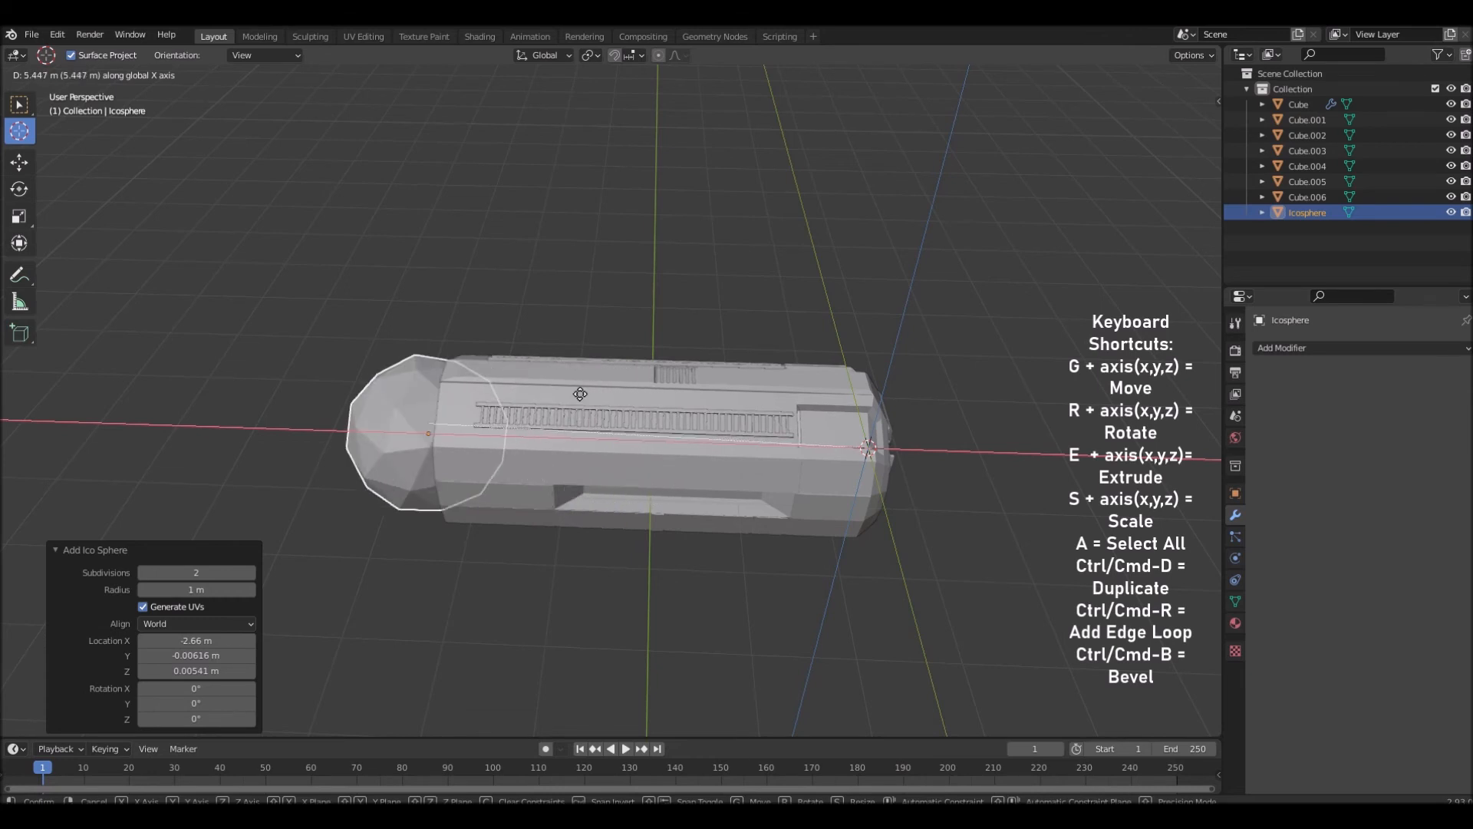
pyautogui.click(620, 380)
pyautogui.moveTo(620, 380); pyautogui.dragTo(1094, 391, button='middle')
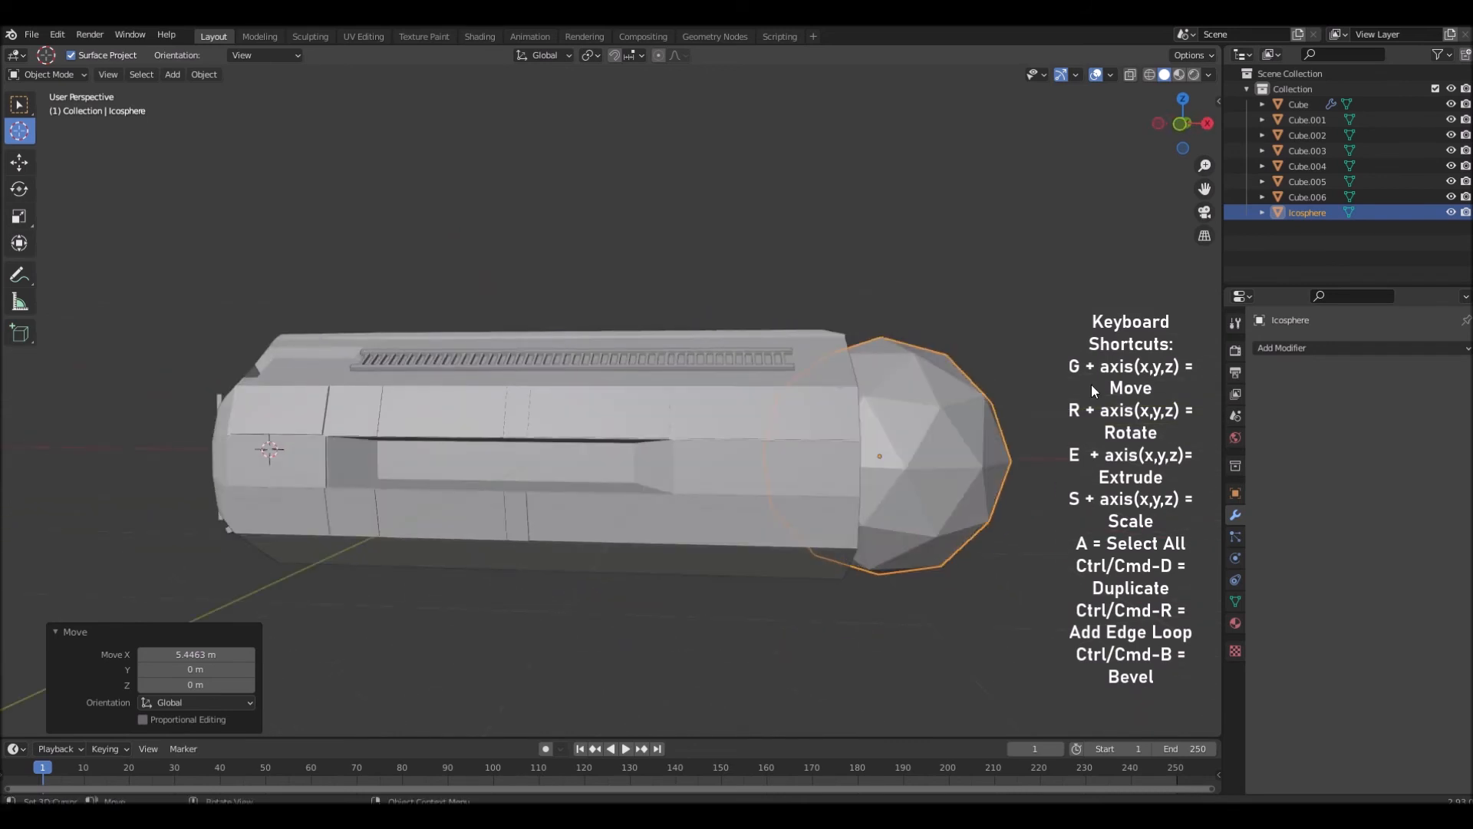
# In the Front orthographic view, move the ico sphere about -0.345 m along X, further into the body's open end
pyautogui.click(1188, 124)
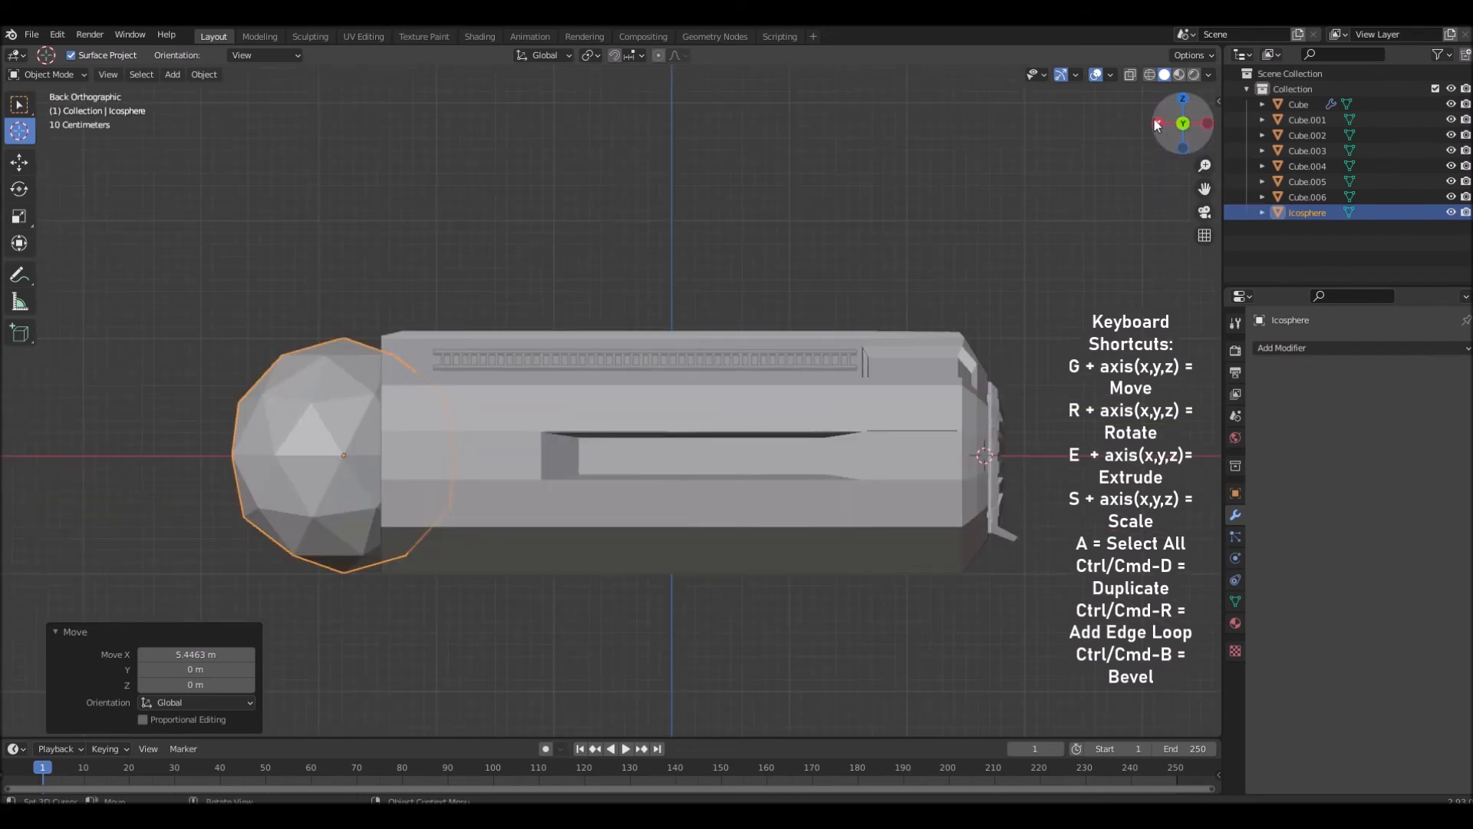
pyautogui.click(1182, 124)
pyautogui.scroll(1, 1139, 410)
pyautogui.keyDown('shift'); pyautogui.moveTo(1139, 410); pyautogui.dragTo(1019, 377, button='middle'); pyautogui.keyUp('shift')
pyautogui.scroll(3, 1194, 420)
pyautogui.keyDown('shift'); pyautogui.moveTo(1194, 419); pyautogui.dragTo(1071, 410, button='middle'); pyautogui.keyUp('shift')
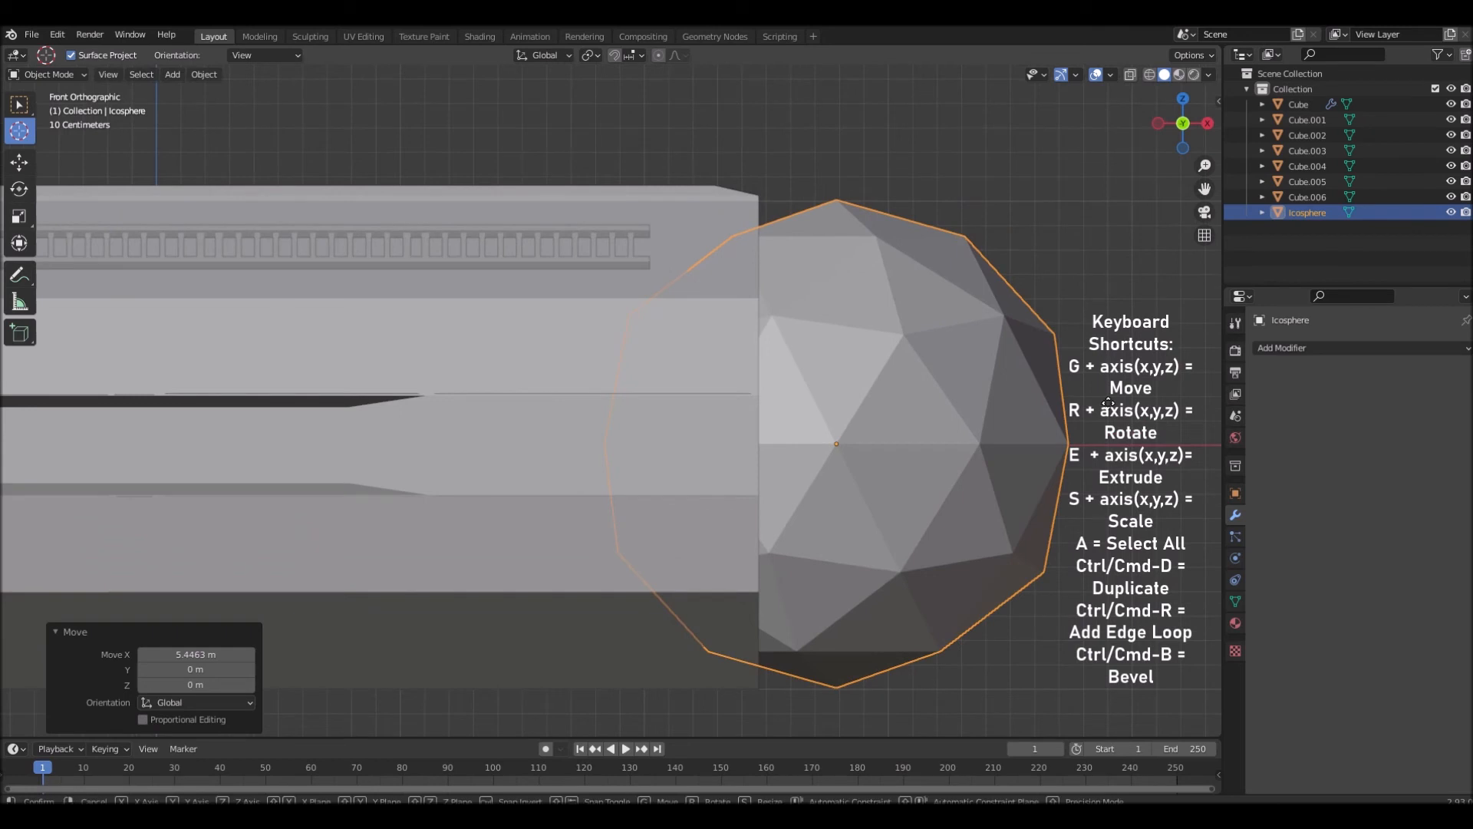
pyautogui.press('g')
pyautogui.press('x')
pyautogui.click(1024, 415)
# Scale the ico sphere to about 0.988 so it fits inside the open end's rim
pyautogui.moveTo(1023, 415); pyautogui.dragTo(852, 375, button='middle')
pyautogui.press('s')
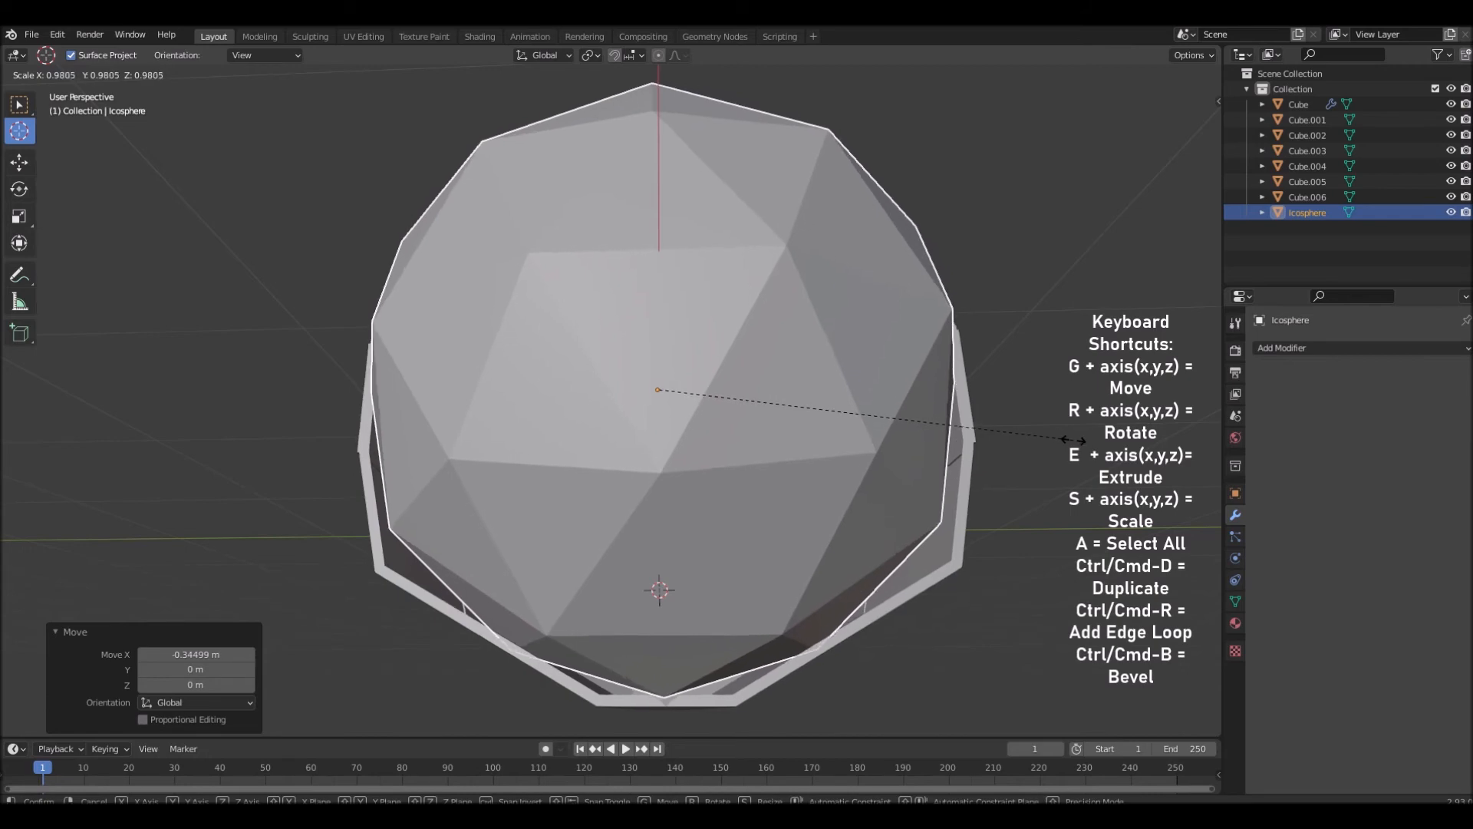
pyautogui.click(1073, 439)
pyautogui.moveTo(1072, 440); pyautogui.dragTo(1079, 482, button='middle')
pyautogui.scroll(-3, 1074, 452)
pyautogui.moveTo(1068, 416); pyautogui.dragTo(1109, 460, button='middle')
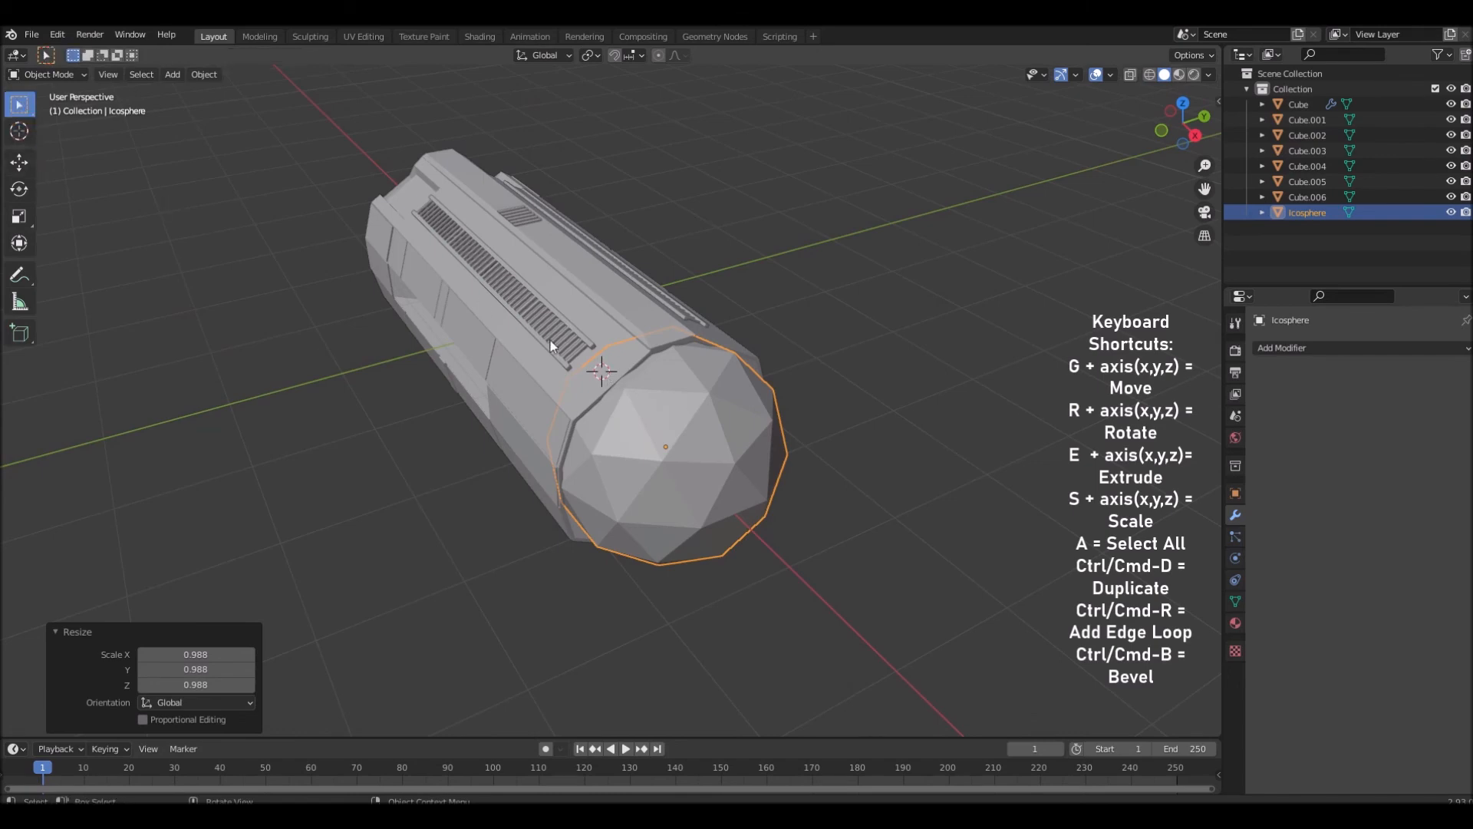
# Extrude the face loop of the body's open-end rim about 0.0869 m in Edit Mode and scale it slightly
pyautogui.click(610, 380)
pyautogui.moveTo(610, 379)
pyautogui.mouseDown(button='middle')
pyautogui.moveTo(627, 332)
pyautogui.moveTo(691, 357)
pyautogui.moveTo(597, 379)
pyautogui.mouseUp(button='middle')
pyautogui.press('Tab')
pyautogui.scroll(3, 627, 331)
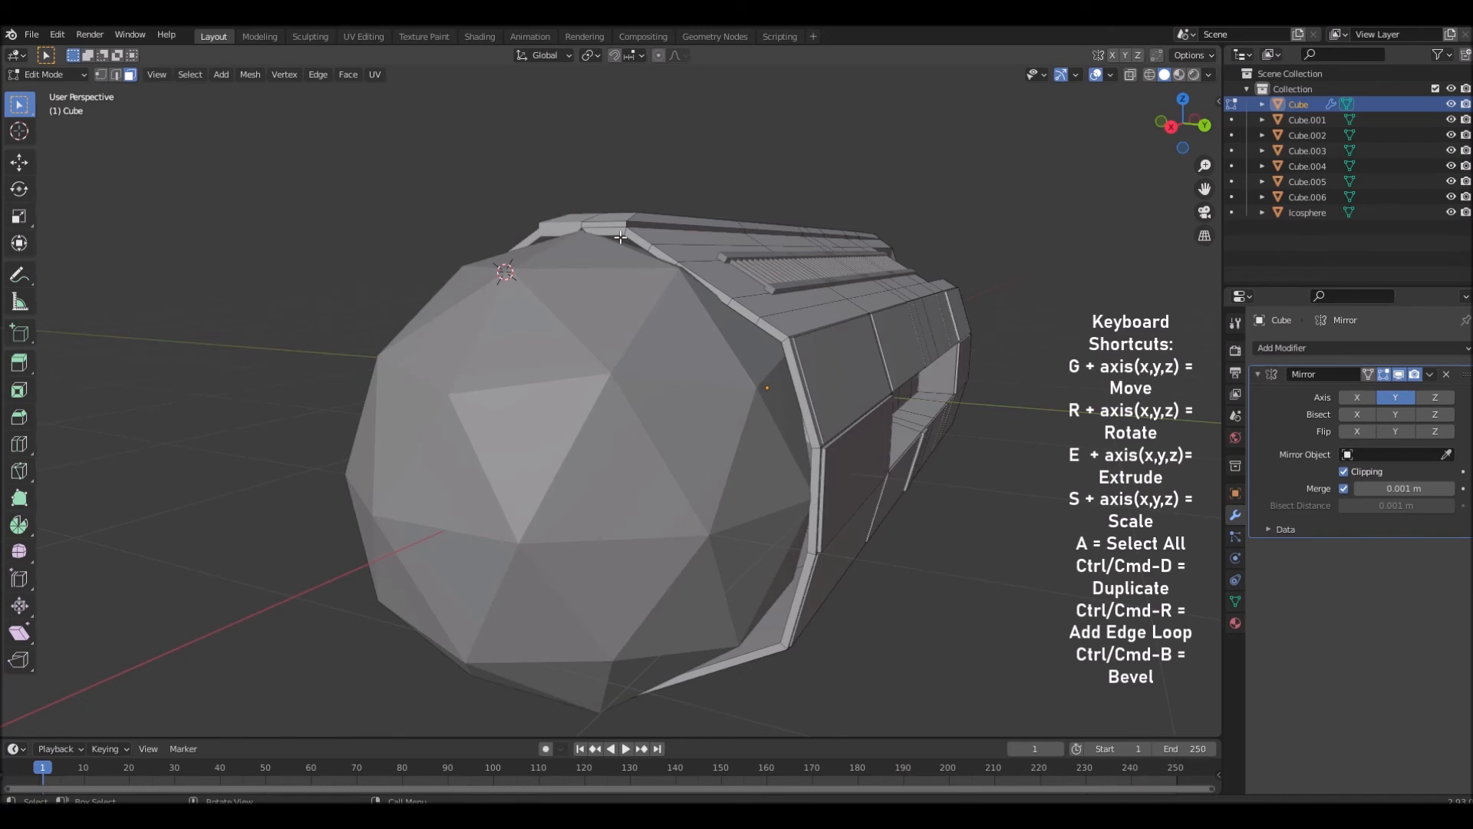
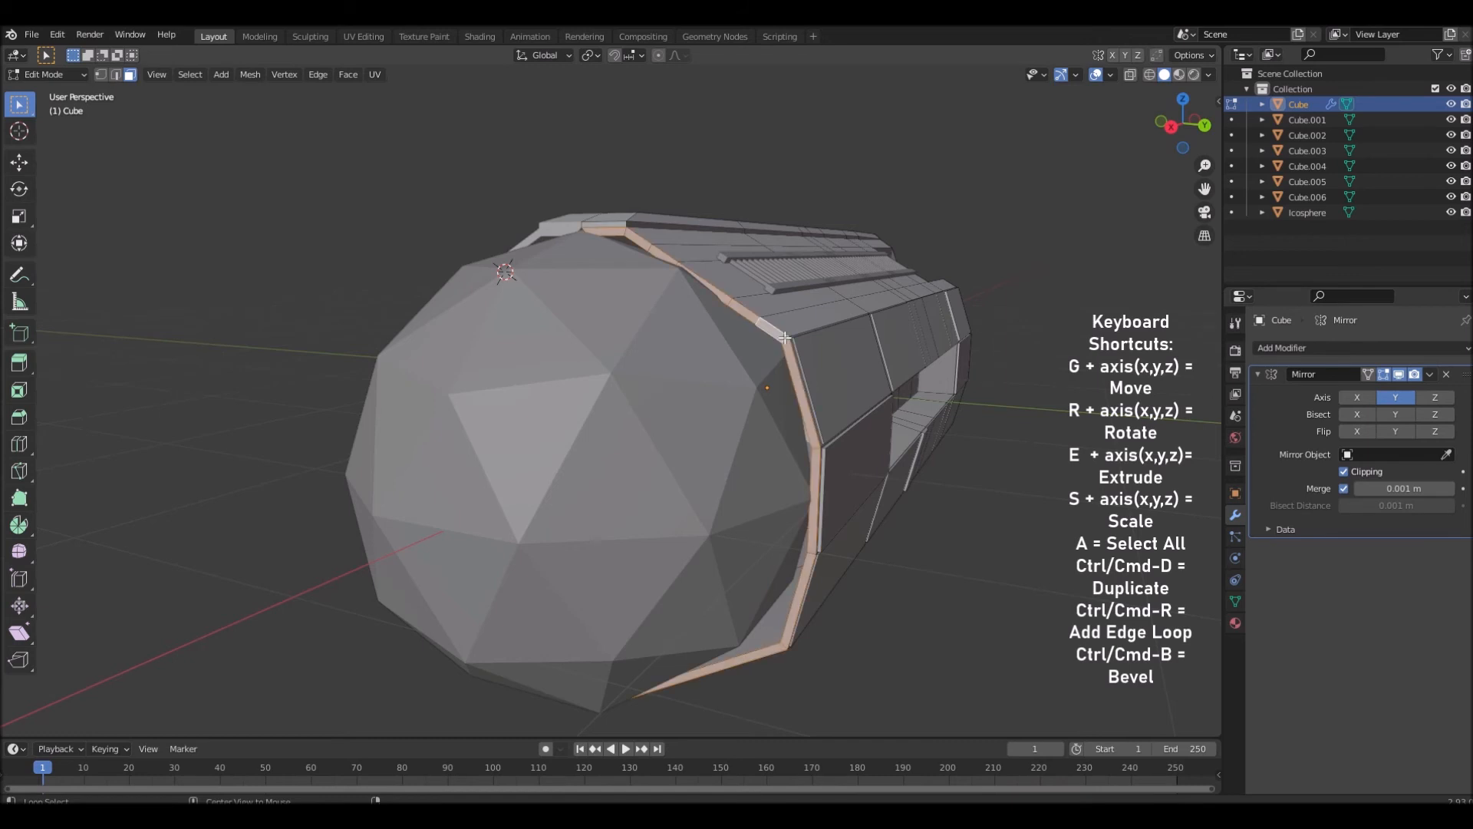
pyautogui.moveTo(886, 442); pyautogui.dragTo(986, 415, button='middle')
pyautogui.press('e')
pyautogui.click(975, 419)
pyautogui.press('s')
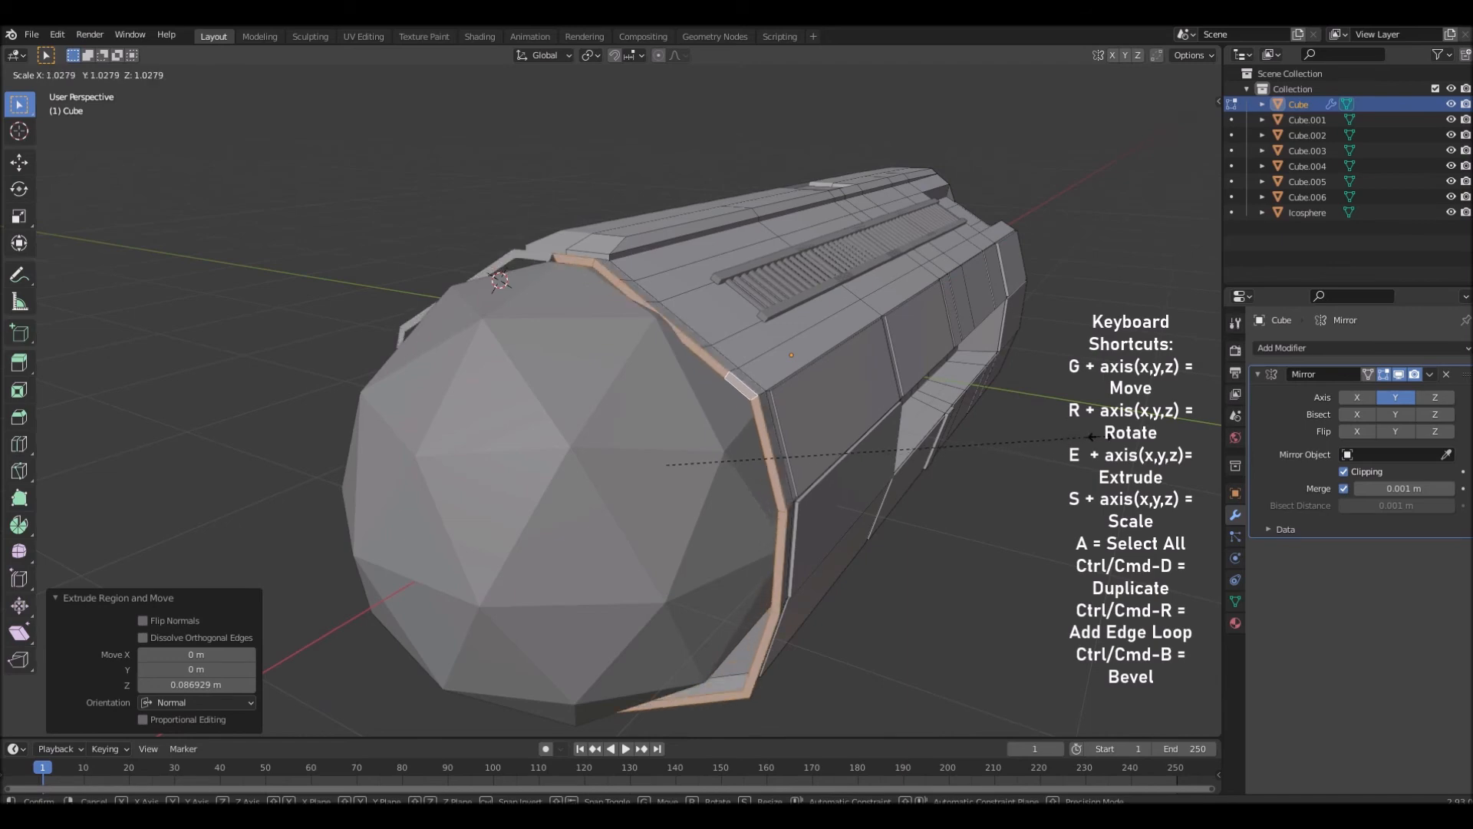
pyautogui.click(1049, 438)
# Shift the extruded end rim along X to adjust its depth, and return to Object Mode
pyautogui.moveTo(1050, 438); pyautogui.dragTo(829, 407, button='middle')
pyautogui.press('g')
pyautogui.press('x')
pyautogui.click(677, 362)
pyautogui.press('Tab')
# Scale the ico sphere down to about 0.95 to clear the rim, and deselect it
pyautogui.click(829, 407)
pyautogui.press('s')
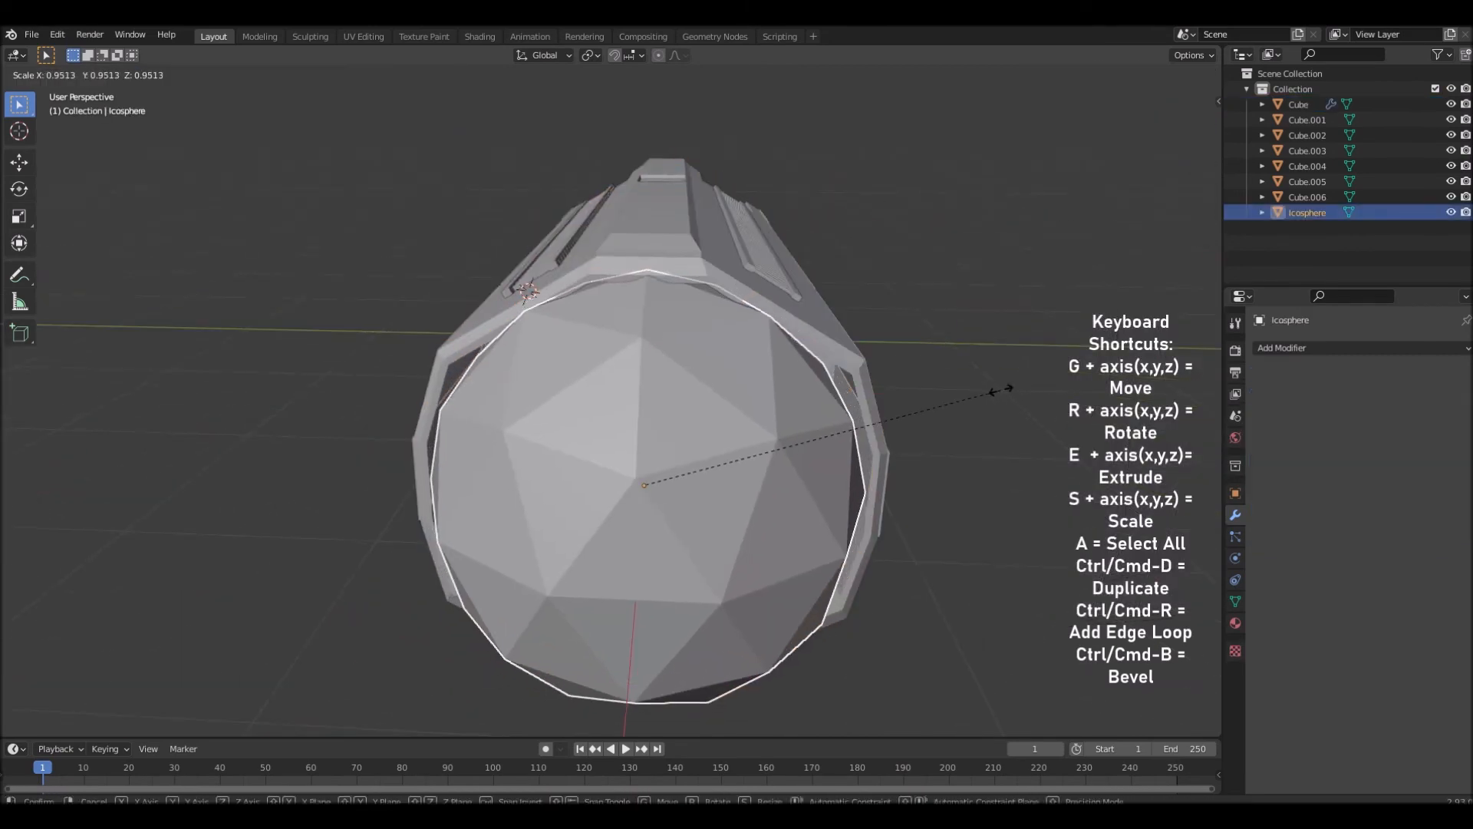
pyautogui.click(988, 388)
pyautogui.moveTo(988, 389); pyautogui.dragTo(900, 305, button='middle')
pyautogui.click(1051, 353)
pyautogui.scroll(-4, 809, 212)
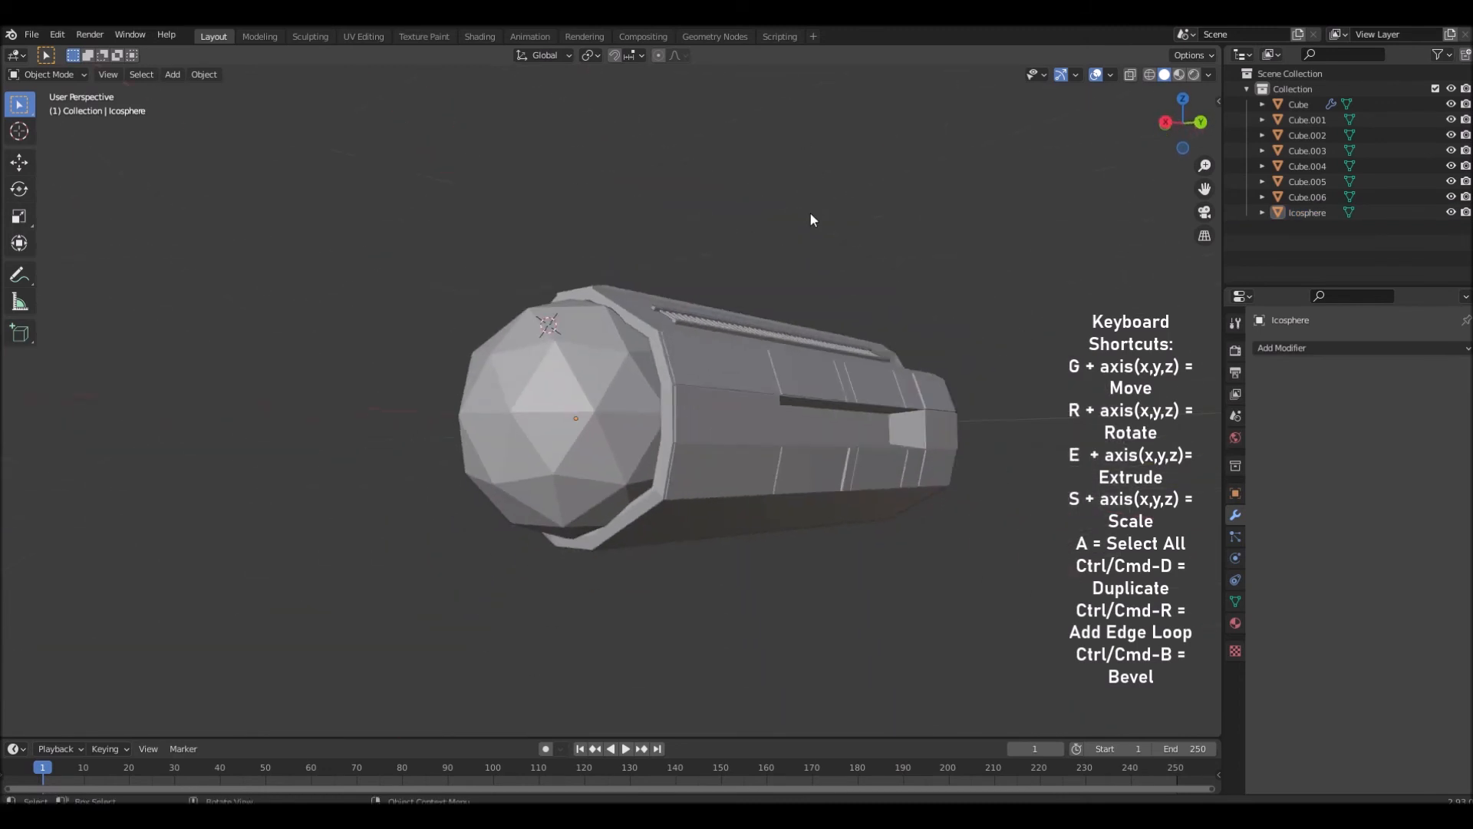
# Duplicate the ico sphere in place and scale the copy to 1.009
pyautogui.click(620, 381)
pyautogui.moveTo(729, 333); pyautogui.dragTo(785, 371, button='middle')
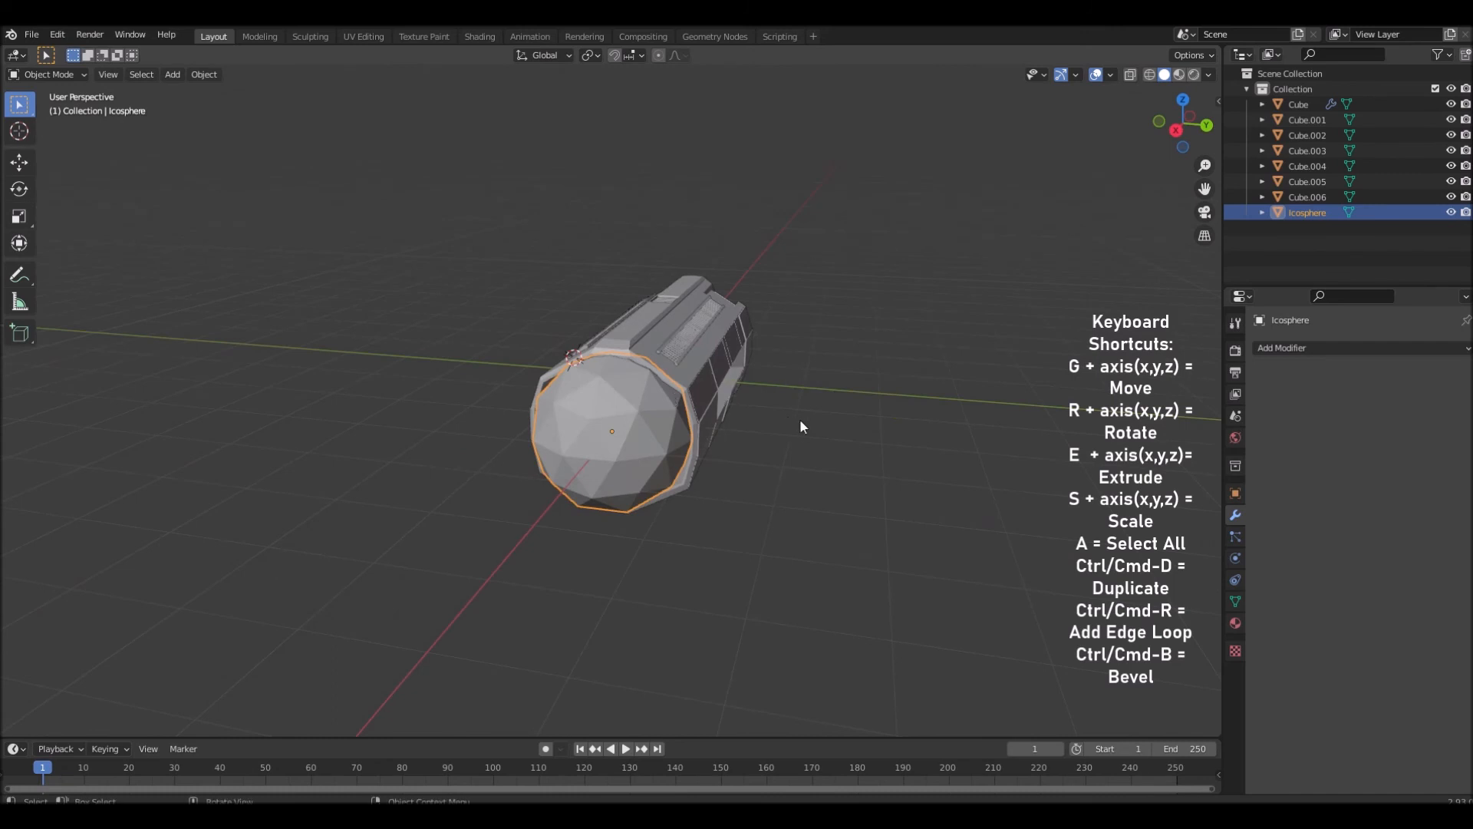
pyautogui.scroll(5, 1019, 384)
pyautogui.moveTo(886, 411)
pyautogui.mouseDown(button='middle')
pyautogui.moveTo(839, 436)
pyautogui.moveTo(867, 405)
pyautogui.mouseUp(button='middle')
pyautogui.moveTo(817, 476); pyautogui.dragTo(872, 501, button='middle')
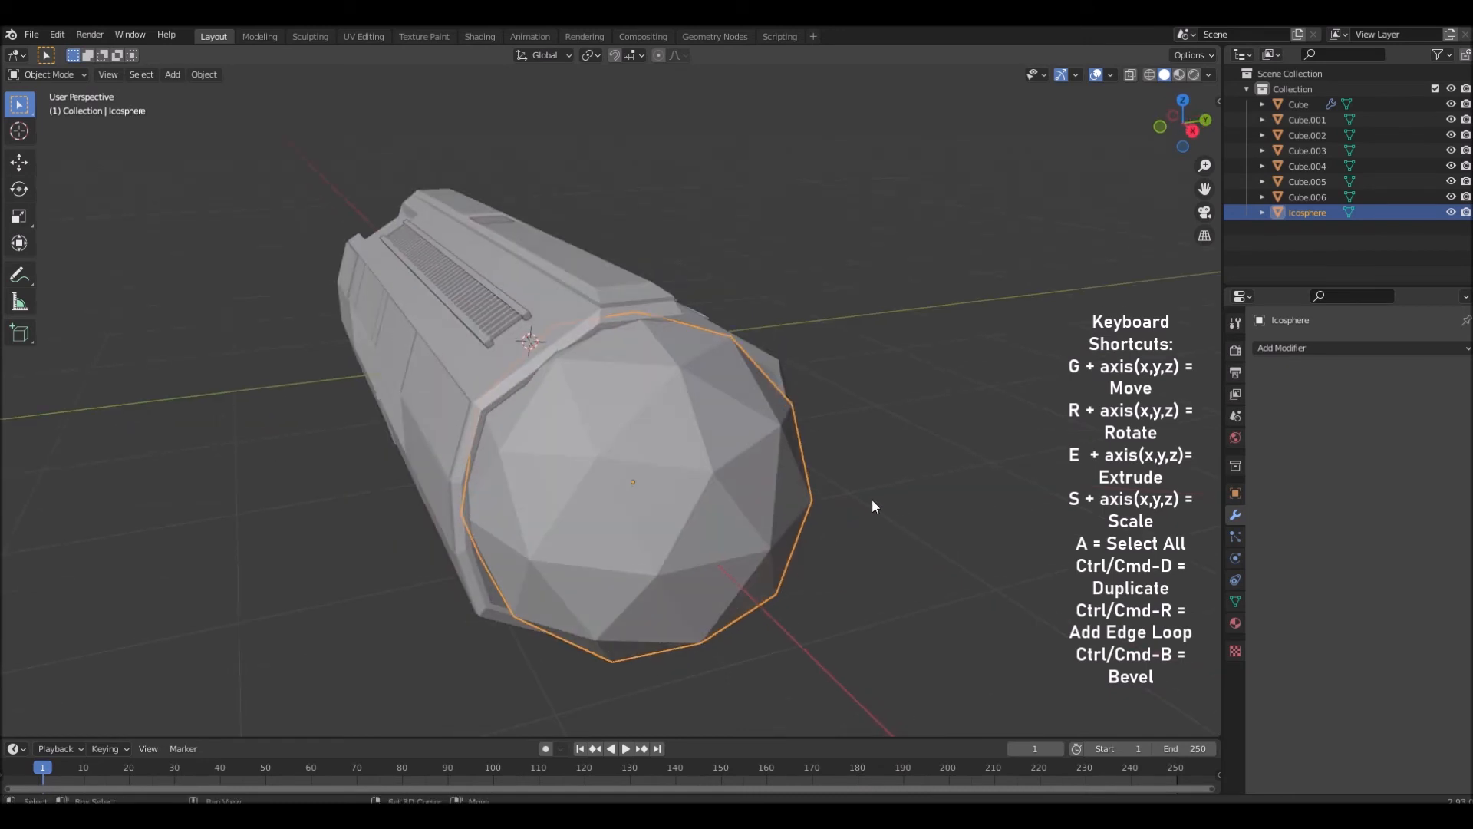
pyautogui.hotkey('shift', 'd')
pyautogui.press('s')
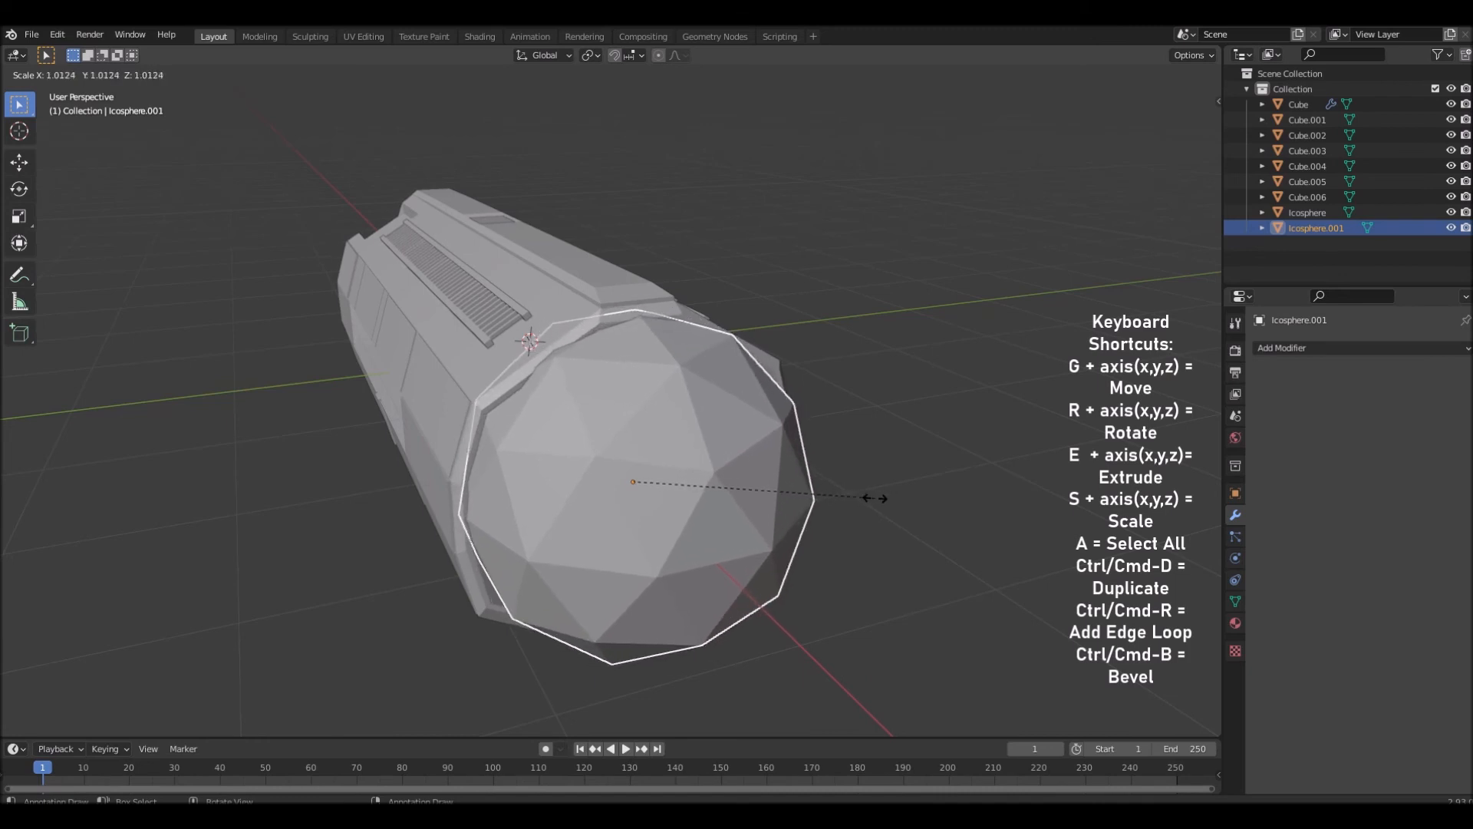
pyautogui.click(871, 497)
pyautogui.moveTo(873, 496); pyautogui.dragTo(837, 477, button='middle')
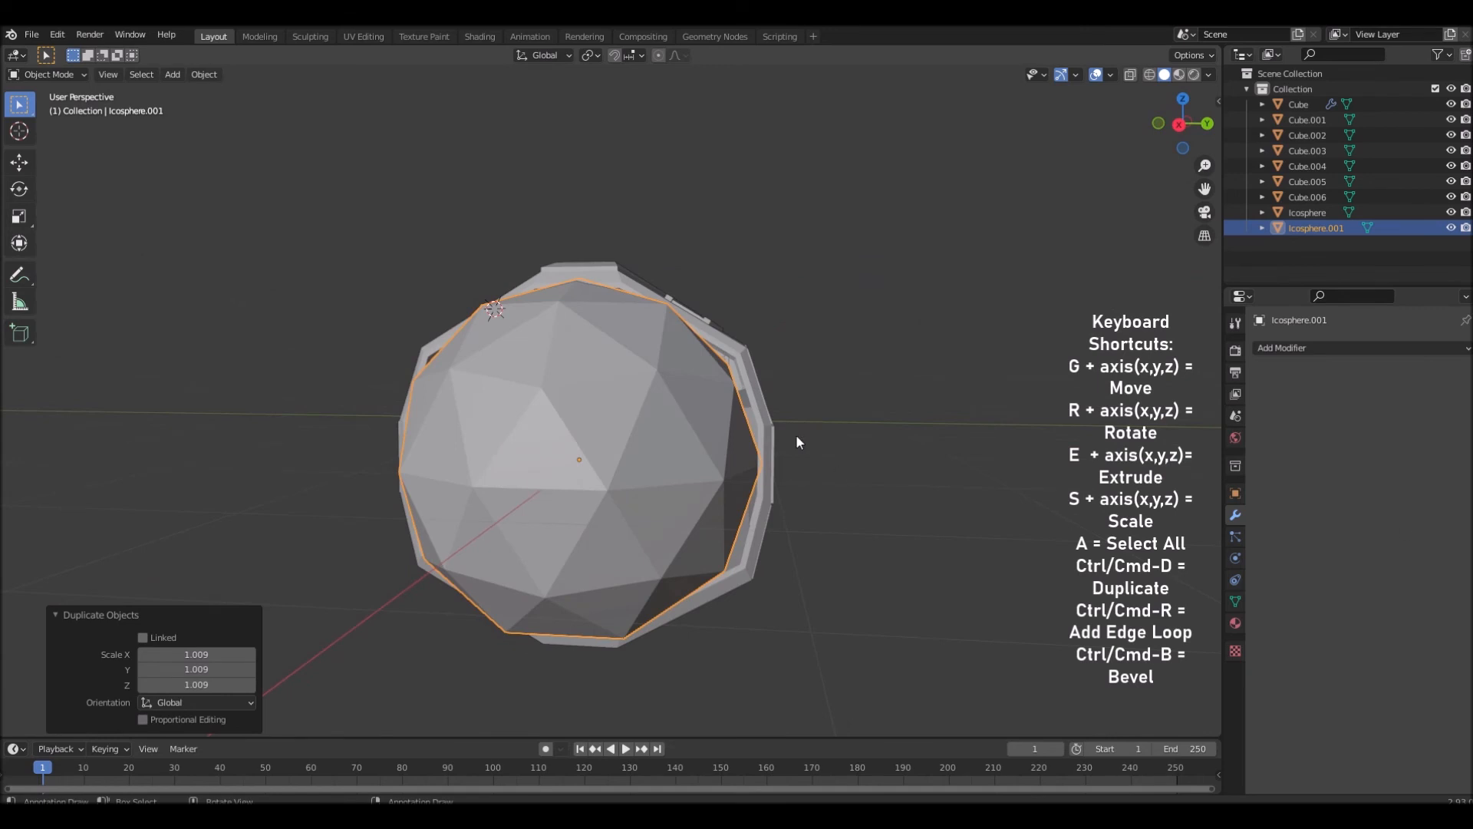
# Add a Wireframe modifier with 0.02 m thickness to the enlarged sphere copy, and deselect it
pyautogui.click(1342, 348)
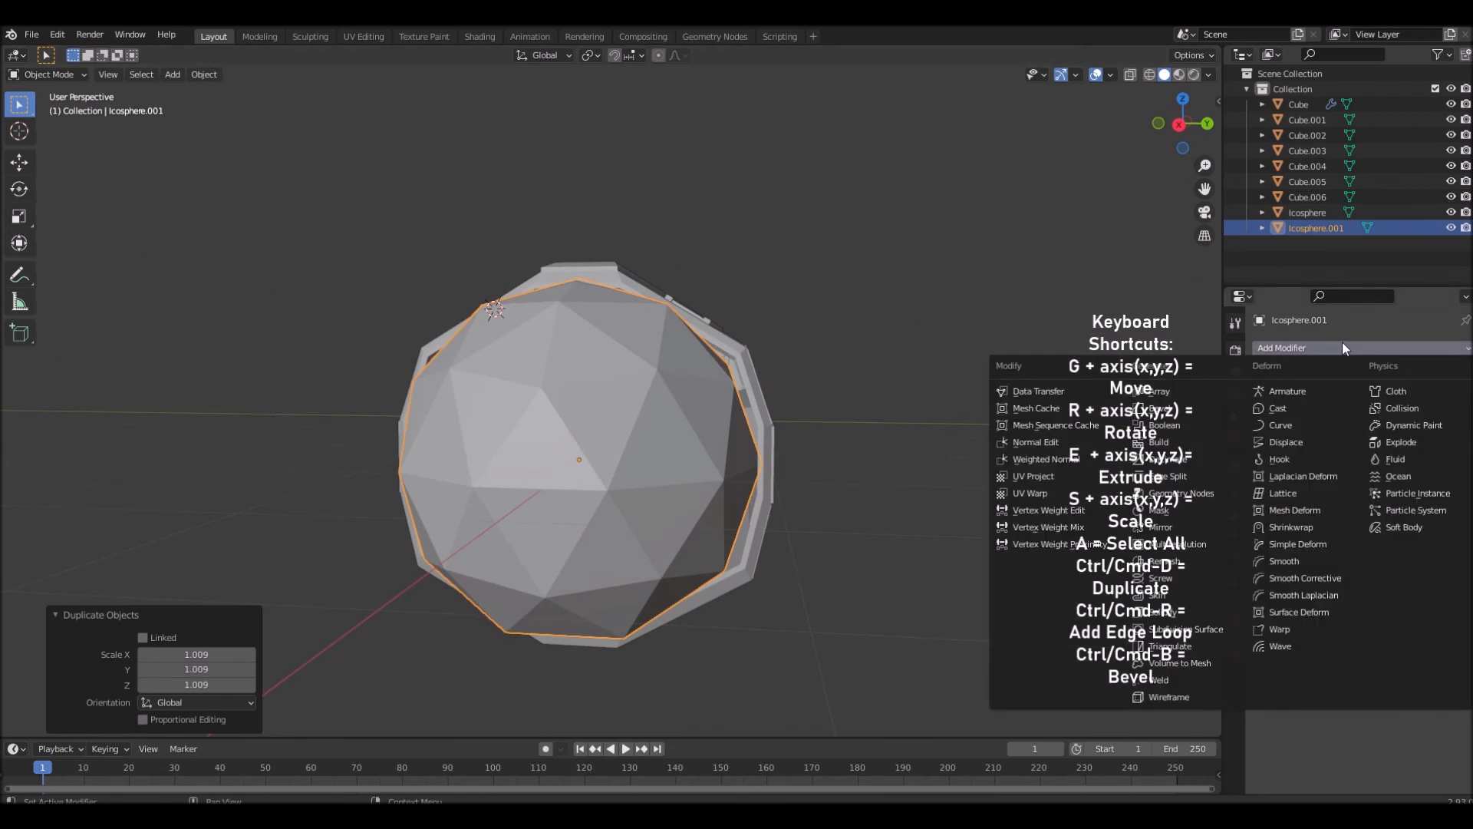
pyautogui.click(1206, 697)
pyautogui.moveTo(1008, 600); pyautogui.dragTo(873, 607, button='middle')
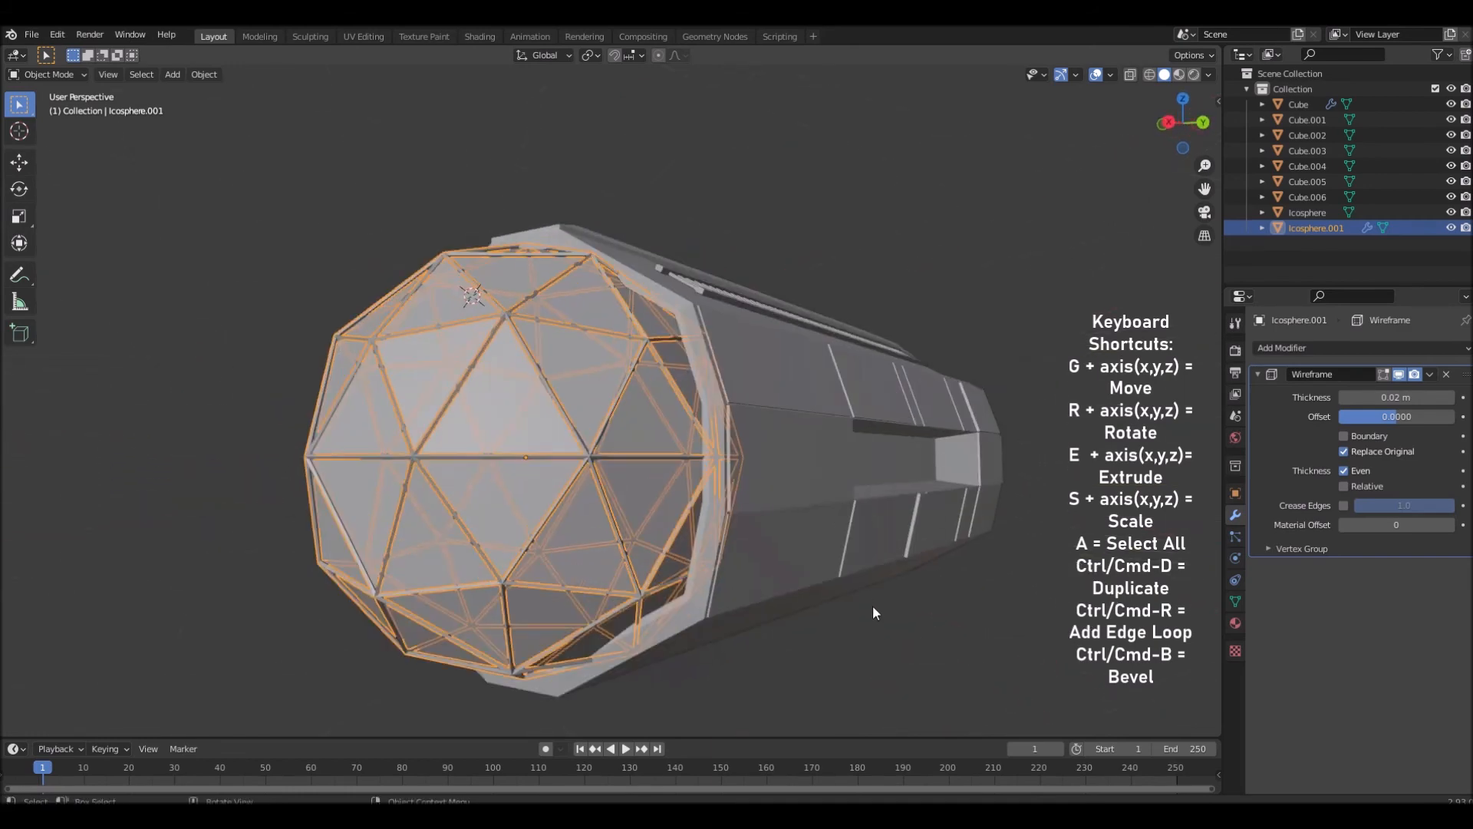
pyautogui.moveTo(1396, 398)
pyautogui.mouseDown()
pyautogui.moveTo(1446, 397)
pyautogui.moveTo(1397, 398)
pyautogui.mouseUp()
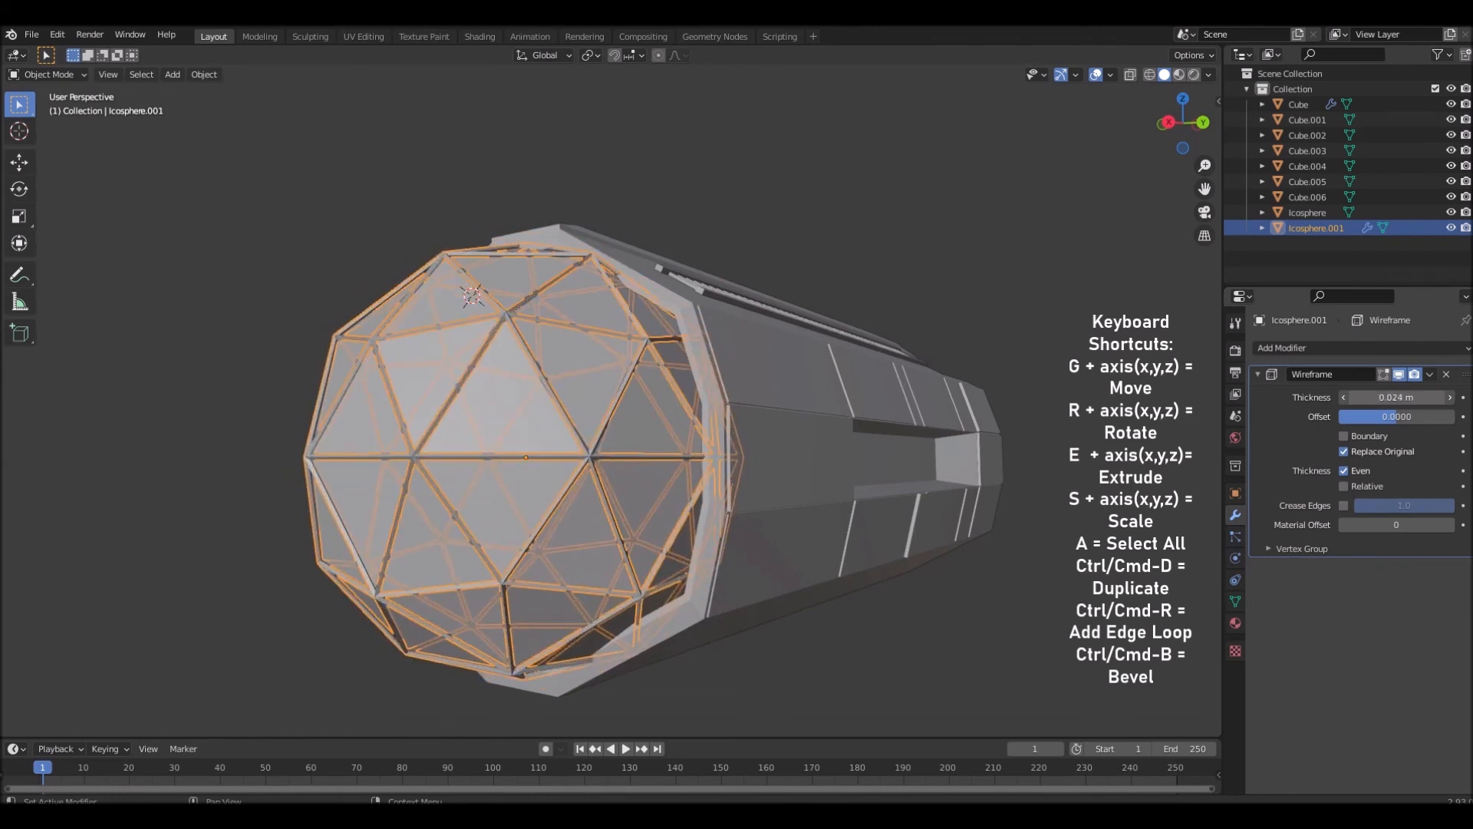
pyautogui.hotkey('ctrl', 'z')
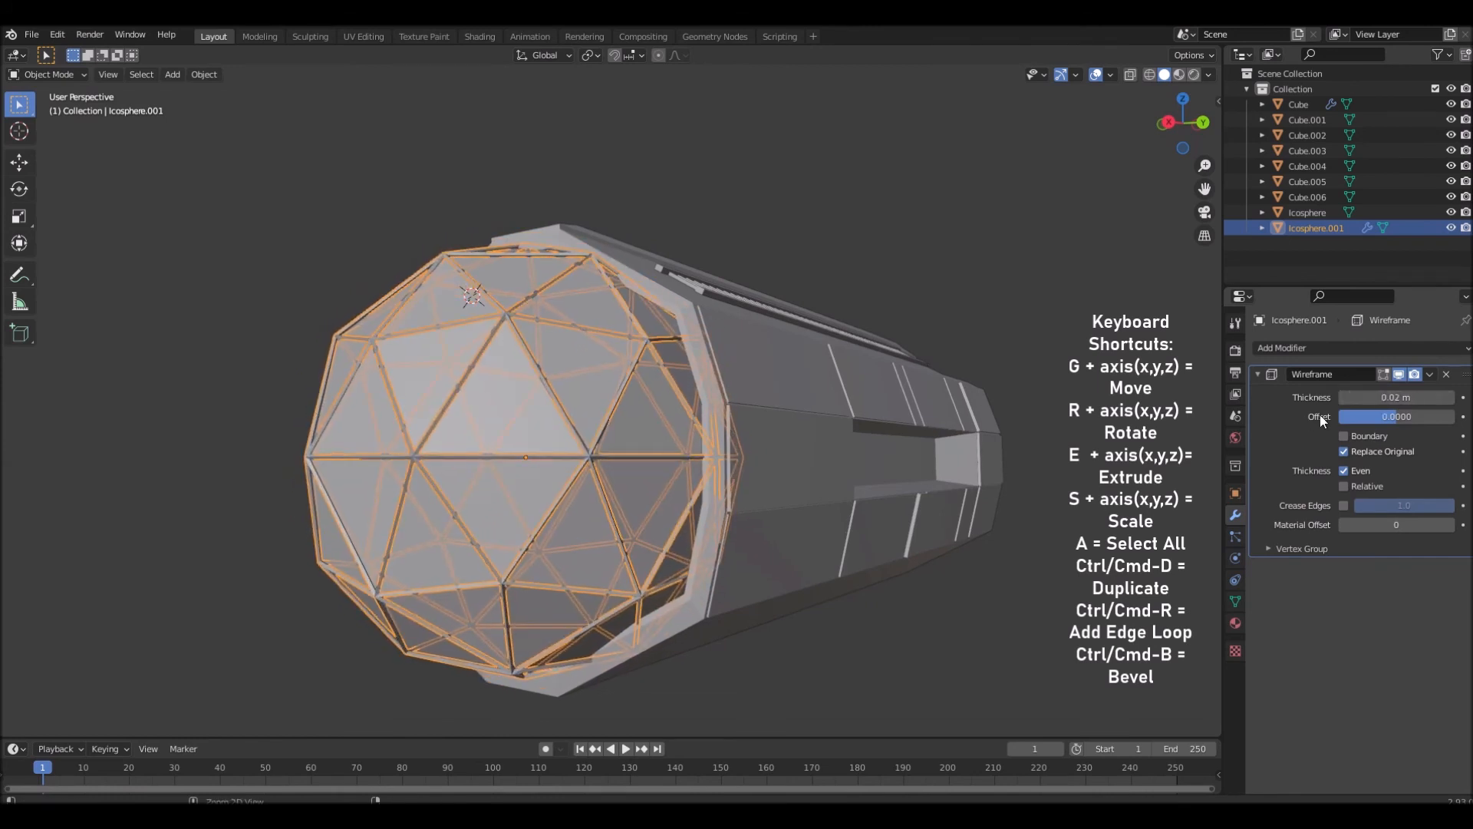
pyautogui.moveTo(1093, 420); pyautogui.dragTo(1005, 423, button='middle')
pyautogui.click(1117, 441)
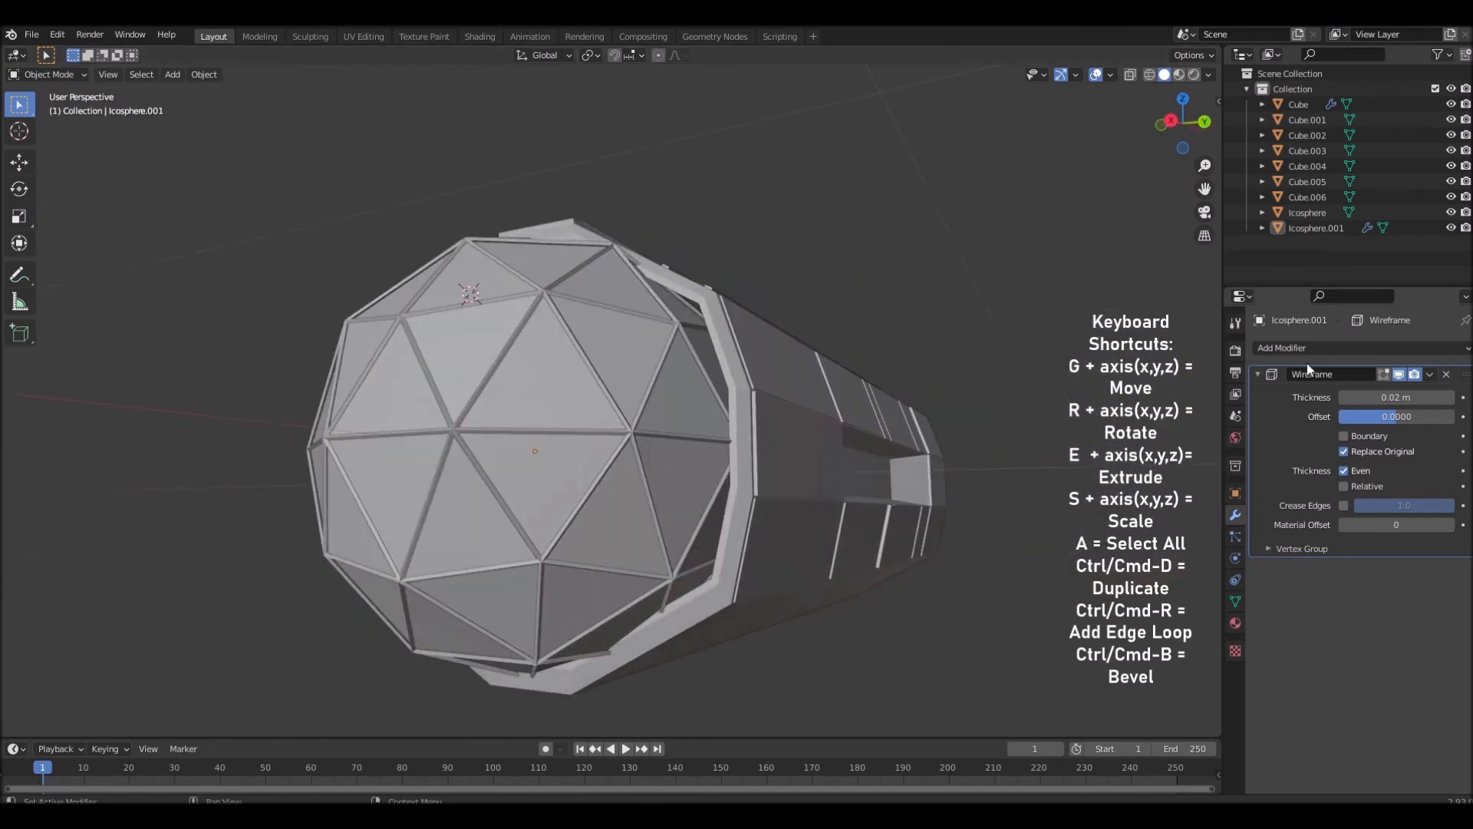
# Apply the Wireframe modifier on the sphere copy and save the file
pyautogui.click(1430, 374)
pyautogui.click(1429, 375)
pyautogui.click(1424, 390)
pyautogui.moveTo(787, 385); pyautogui.dragTo(140, 395, button='middle')
pyautogui.scroll(-4, 936, 398)
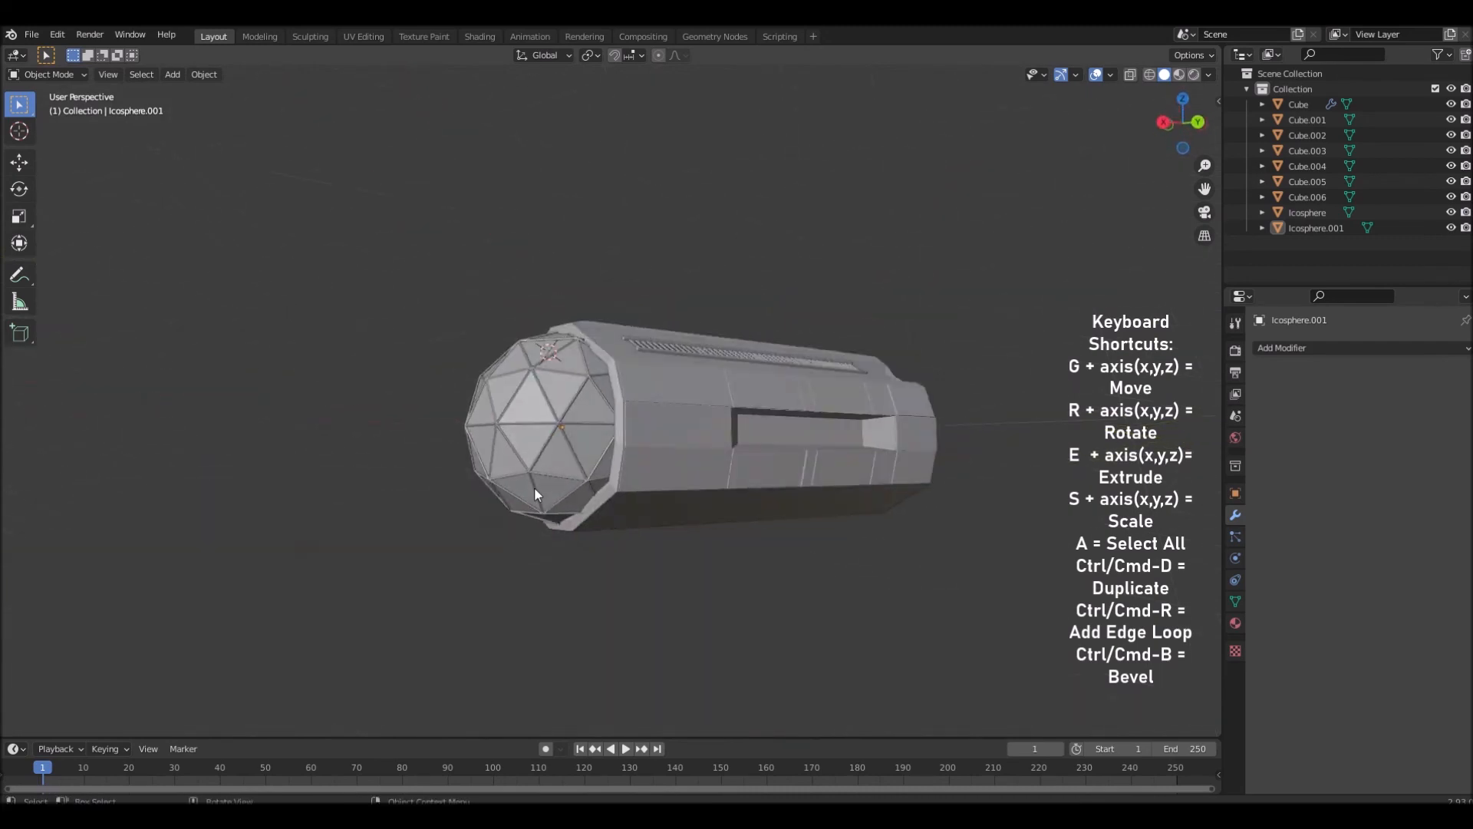
pyautogui.hotkey('ctrl', 's')
pyautogui.click(1086, 569)
pyautogui.moveTo(649, 466); pyautogui.dragTo(556, 494, button='middle')
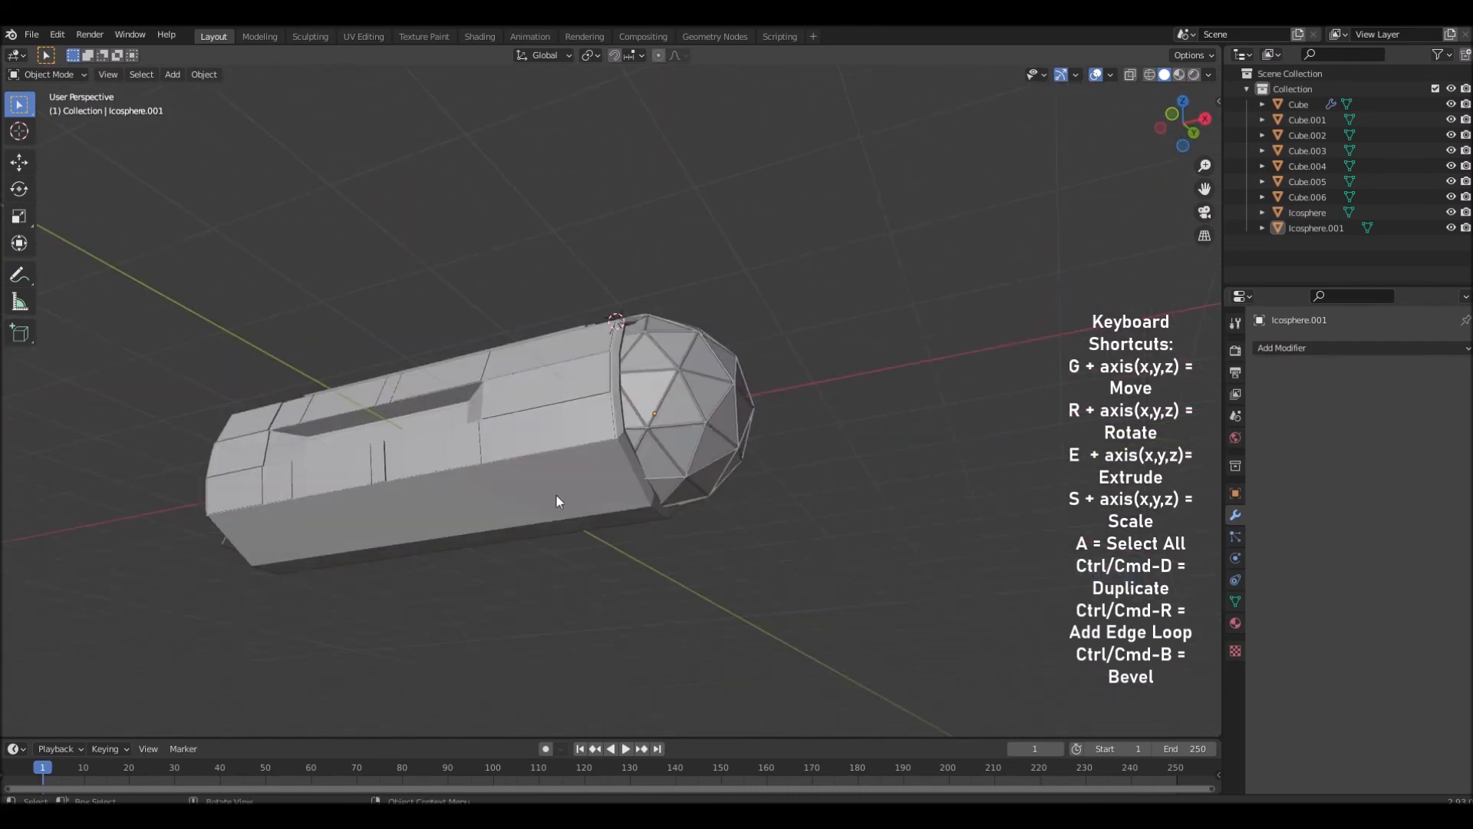
# Enter Edit Mode on the body and try selecting the row of faces along its lower slanted side
pyautogui.click(554, 495)
pyautogui.moveTo(656, 494)
pyautogui.mouseDown(button='middle')
pyautogui.moveTo(477, 463)
pyautogui.moveTo(670, 472)
pyautogui.mouseUp(button='middle')
pyautogui.press('Tab')
pyautogui.click(685, 465)
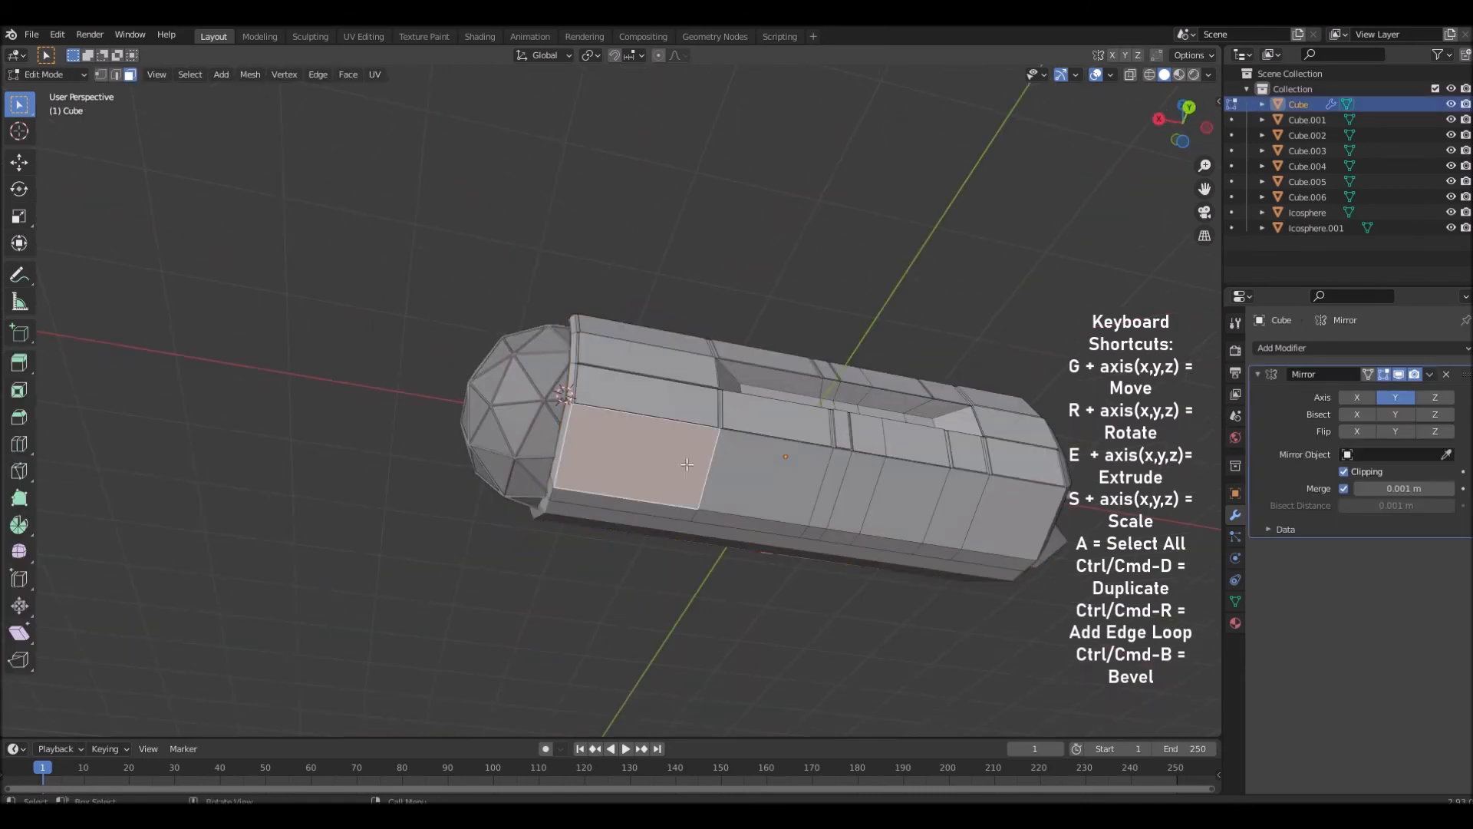
pyautogui.keyDown('shift'); pyautogui.click(794, 497); pyautogui.keyUp('shift')
pyautogui.keyDown('shift'); pyautogui.click(919, 515); pyautogui.keyUp('shift')
pyautogui.keyDown('shift'); pyautogui.click(1013, 522); pyautogui.keyUp('shift')
pyautogui.scroll(3, 726, 516)
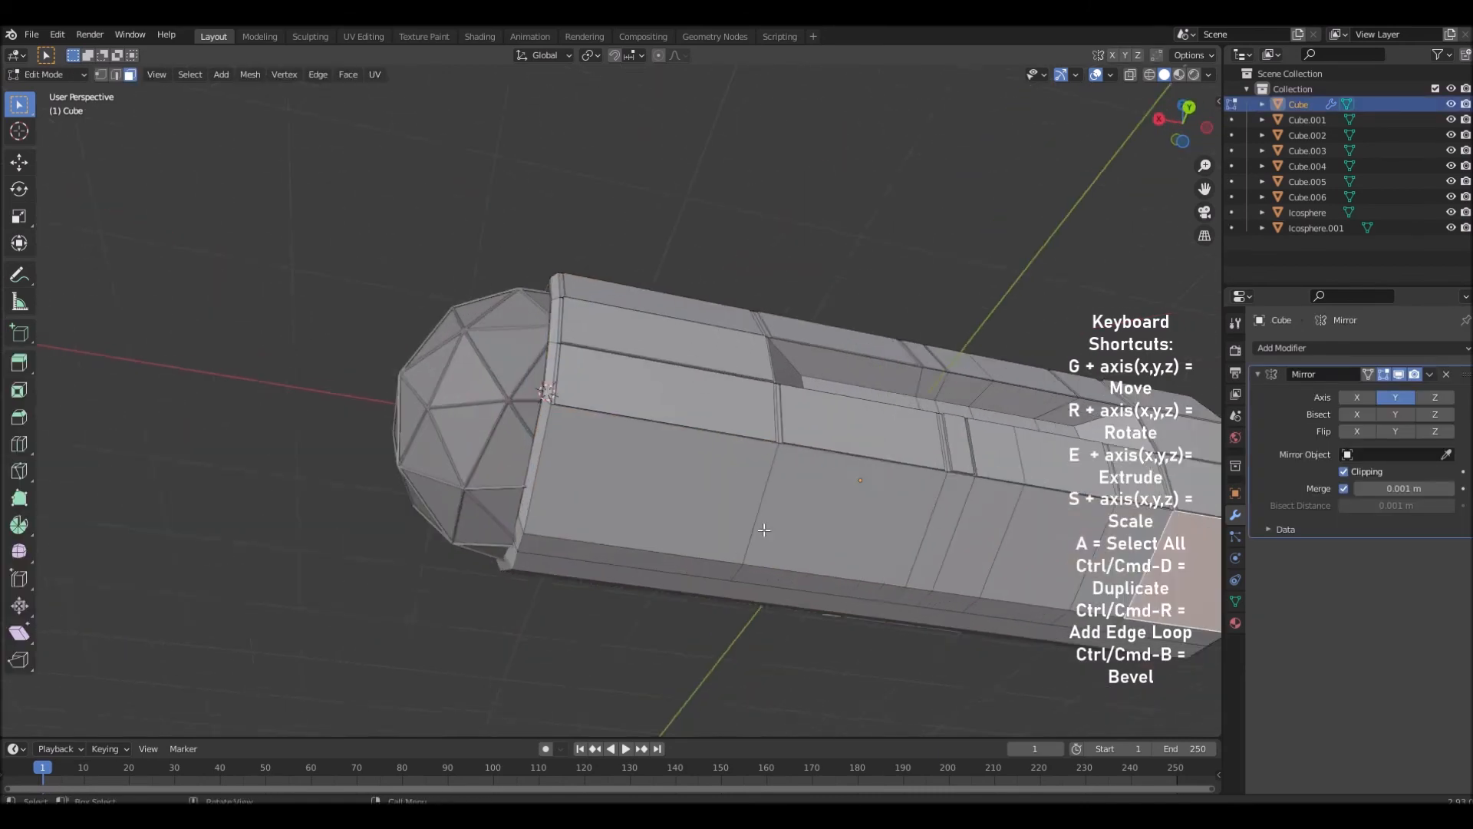
pyautogui.moveTo(850, 577); pyautogui.dragTo(851, 536, button='middle')
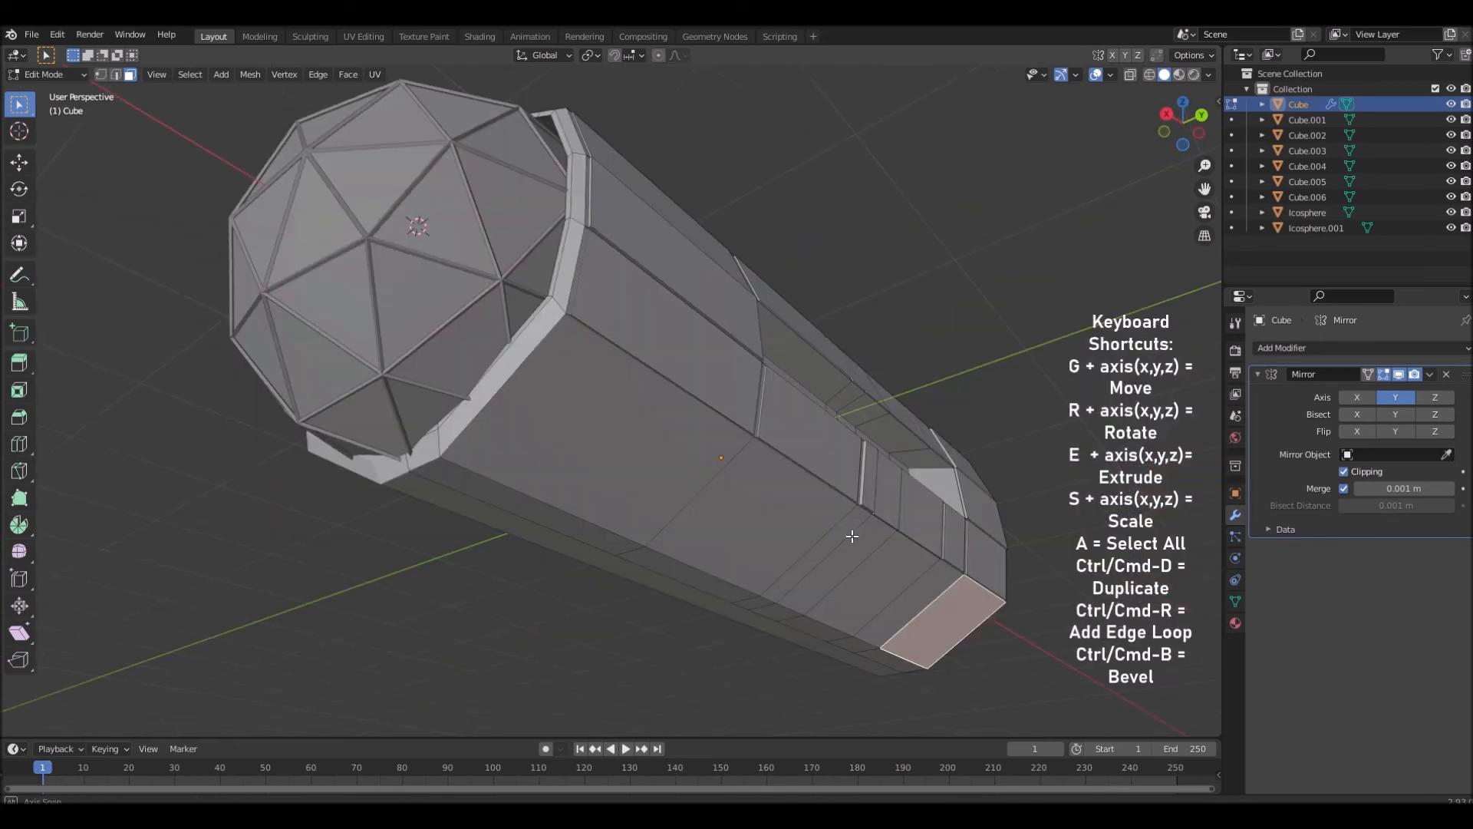
# Inset the lower slanted panel nearest the glazed dome about 0.0088 m and extrude it outward slightly, about 0.0045 m
pyautogui.click(641, 484)
pyautogui.scroll(3, 733, 520)
pyautogui.press('i')
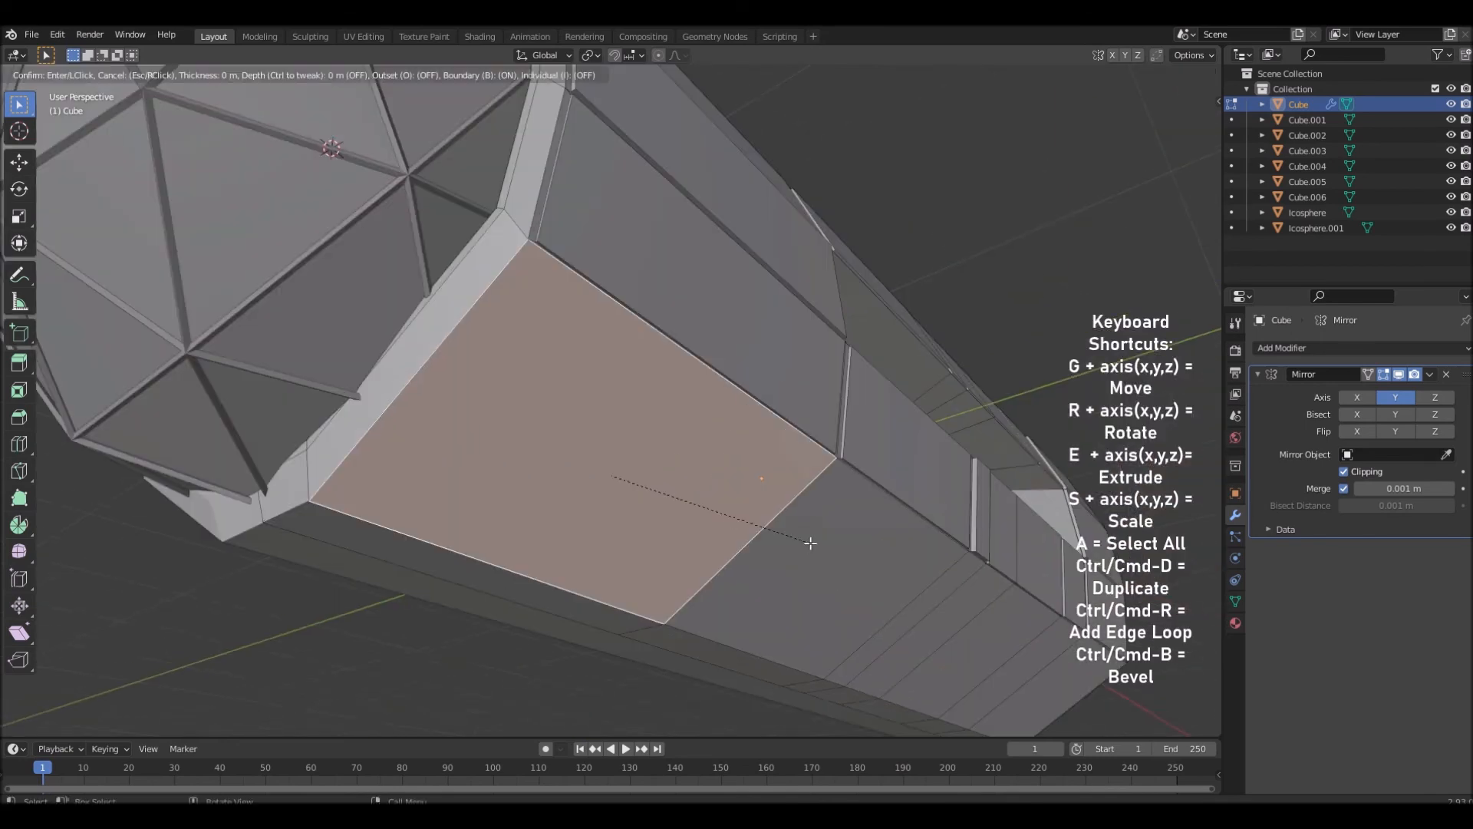
pyautogui.click(802, 541)
pyautogui.moveTo(802, 542); pyautogui.dragTo(822, 565, button='middle')
pyautogui.press('e')
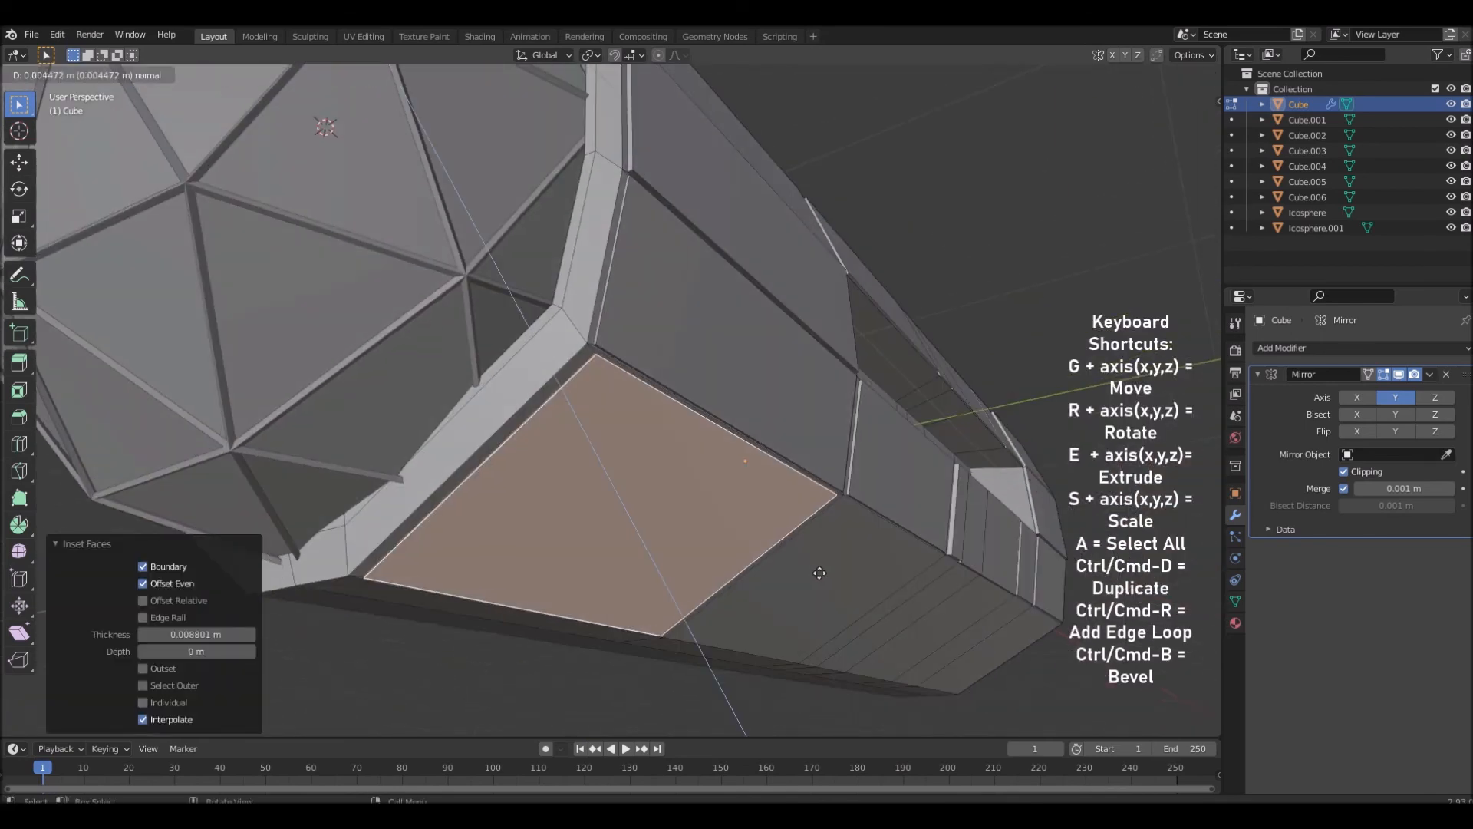
pyautogui.click(820, 574)
# Inset the second lower slanted panel from the dome about 0.011 m and extrude it outward about 0.019 m
pyautogui.click(833, 579)
pyautogui.press('i')
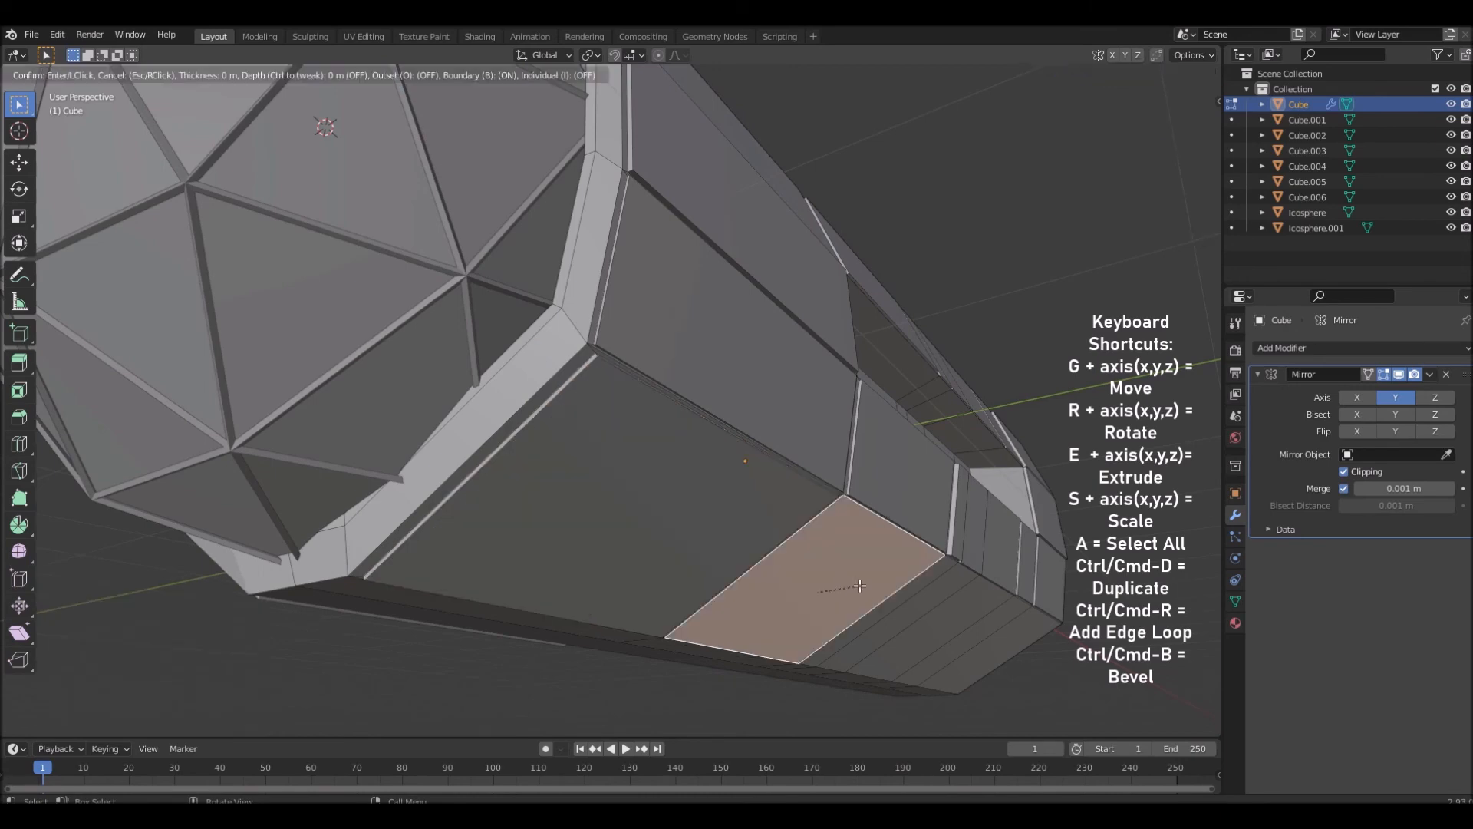
pyautogui.click(851, 585)
pyautogui.press('e')
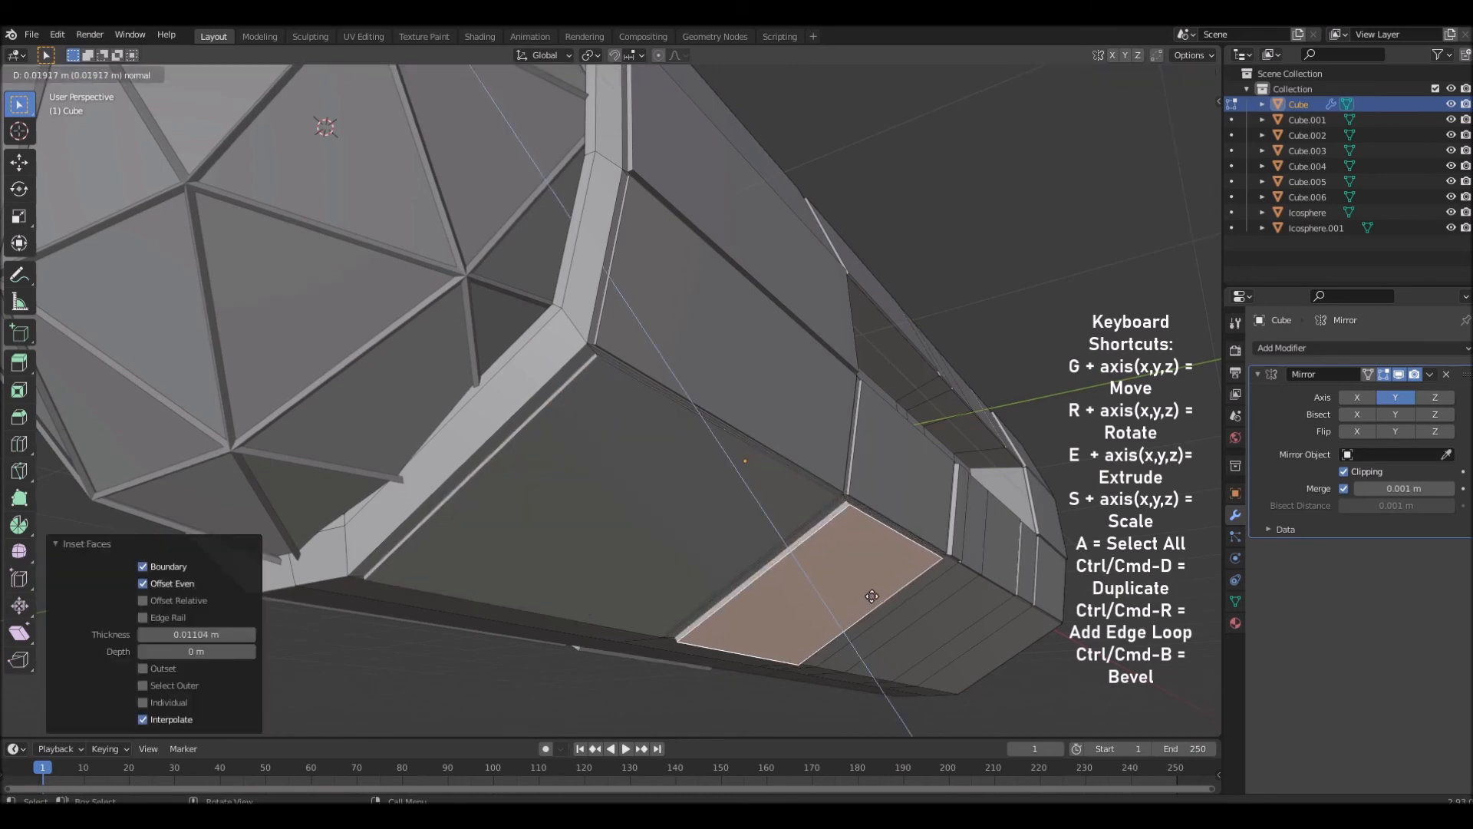
pyautogui.click(870, 596)
# Inset the narrow strip beside the second lower slanted panel and extrude it along its normal
pyautogui.moveTo(882, 606); pyautogui.dragTo(1001, 629, button='middle')
pyautogui.press('i')
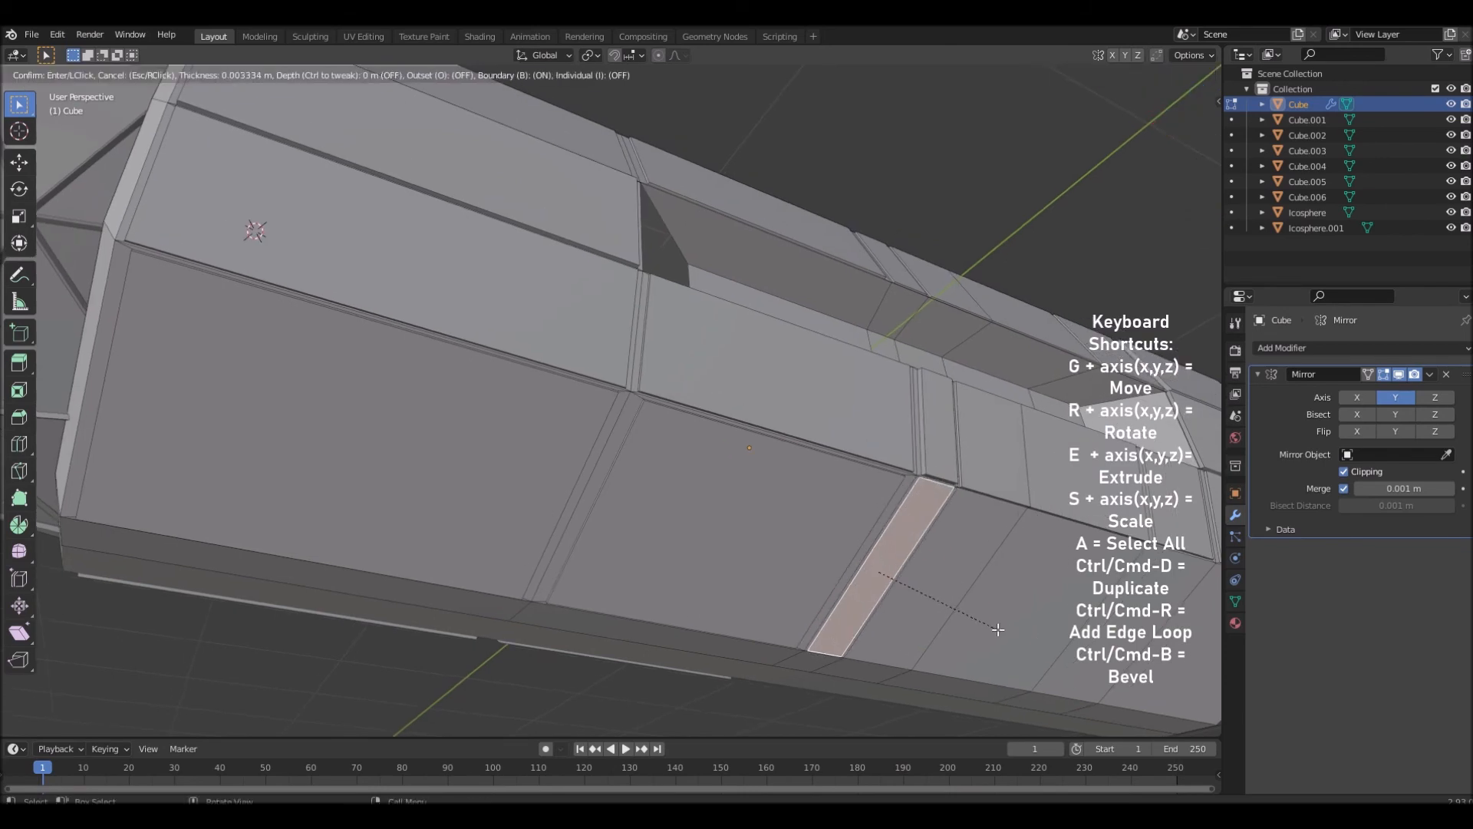
pyautogui.click(997, 629)
pyautogui.moveTo(995, 623); pyautogui.dragTo(995, 666, button='middle')
pyautogui.moveTo(970, 386); pyautogui.dragTo(1077, 562, button='middle')
pyautogui.press('e')
pyautogui.click(1080, 565)
# Inset the short lower slanted panel just past the narrow strip about 0.0028 m and extrude it outward about 0.023 m
pyautogui.click(987, 551)
pyautogui.moveTo(988, 550)
pyautogui.mouseDown(button='middle')
pyautogui.moveTo(983, 584)
pyautogui.moveTo(951, 579)
pyautogui.moveTo(893, 605)
pyautogui.moveTo(987, 566)
pyautogui.mouseUp(button='middle')
pyautogui.press('i')
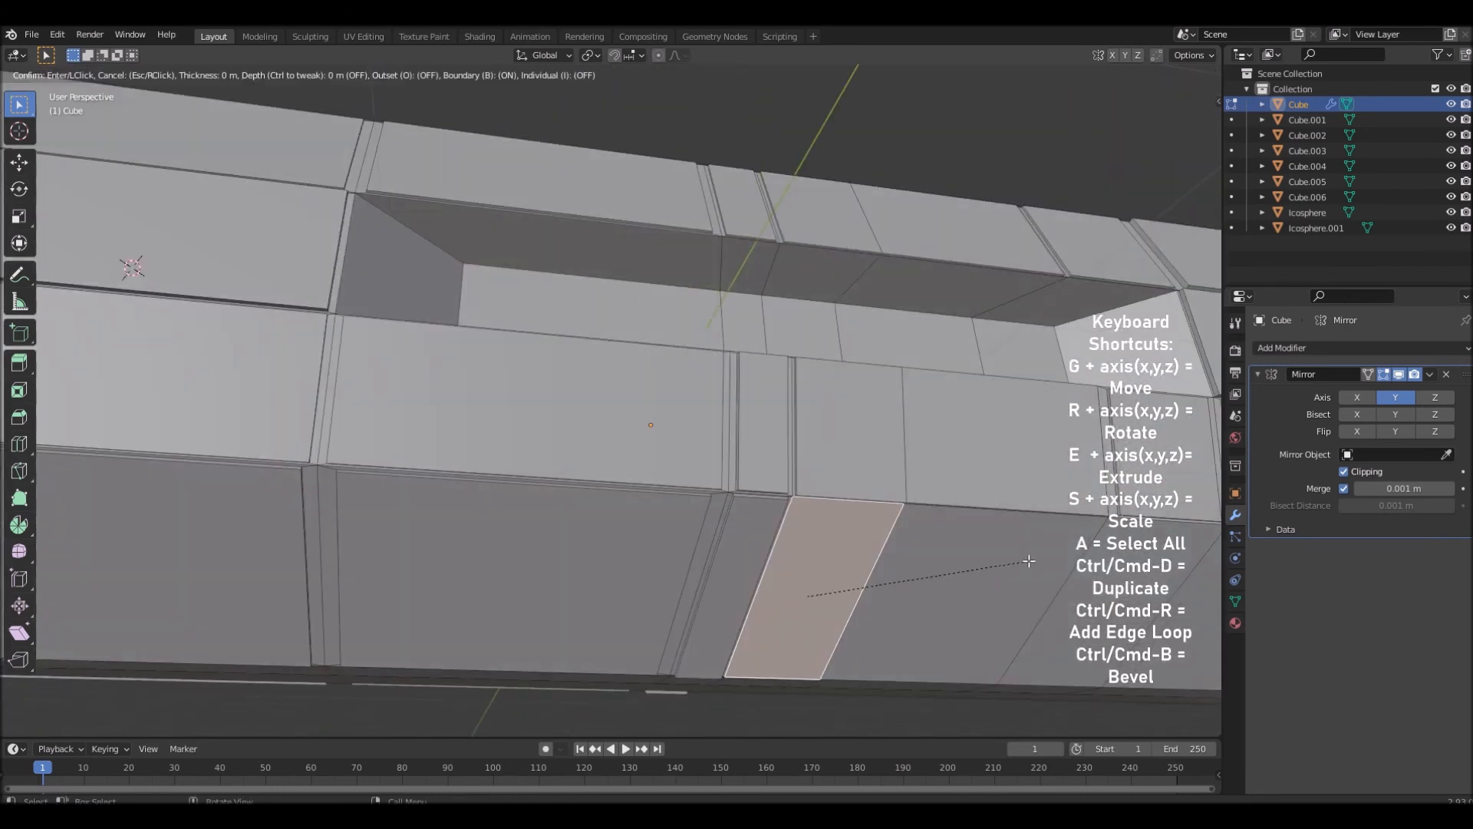
pyautogui.click(1026, 563)
pyautogui.moveTo(1027, 562); pyautogui.dragTo(973, 616, button='middle')
pyautogui.press('e')
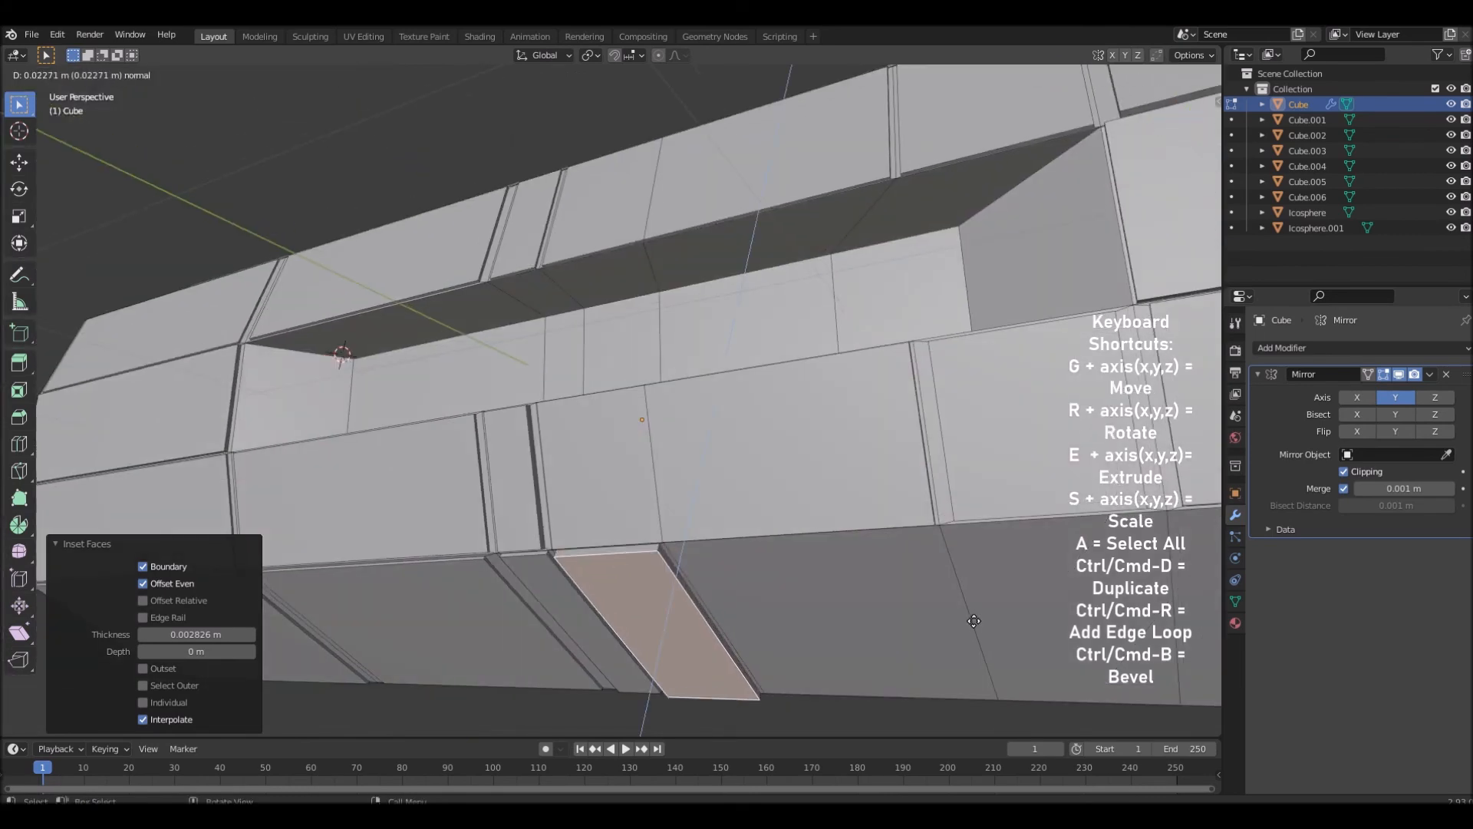
pyautogui.click(974, 617)
# Inset the wide lower slanted panel after the short one about 0.0015 m and extrude it outward about 0.0069 m
pyautogui.click(895, 603)
pyautogui.press('i')
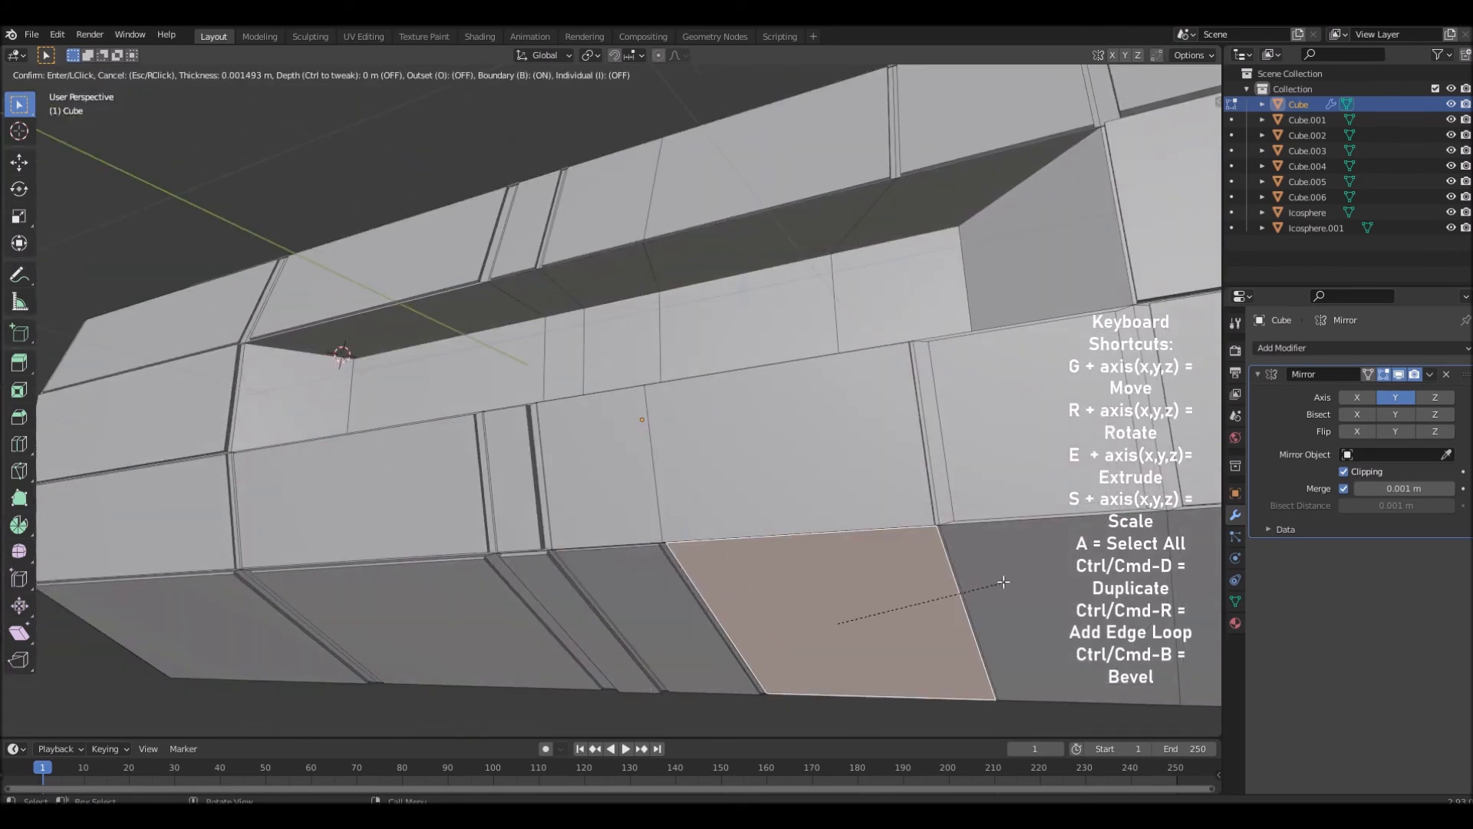
pyautogui.click(1000, 583)
pyautogui.moveTo(999, 583); pyautogui.dragTo(982, 595, button='middle')
pyautogui.press('e')
pyautogui.click(979, 596)
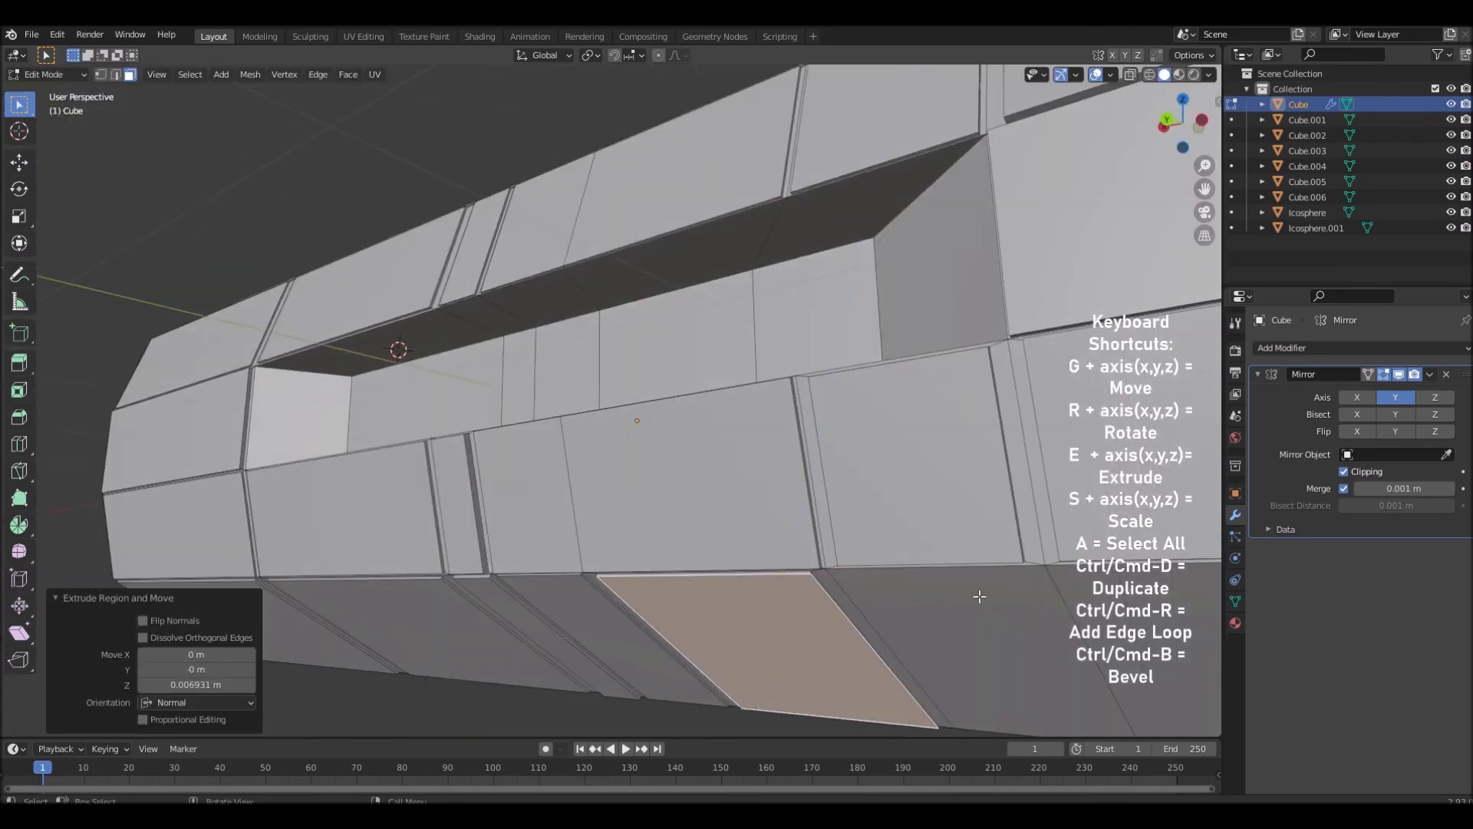
# Inset the second-to-last lower slanted panel toward the rear and extrude it slightly outward
pyautogui.click(980, 596)
pyautogui.press('i')
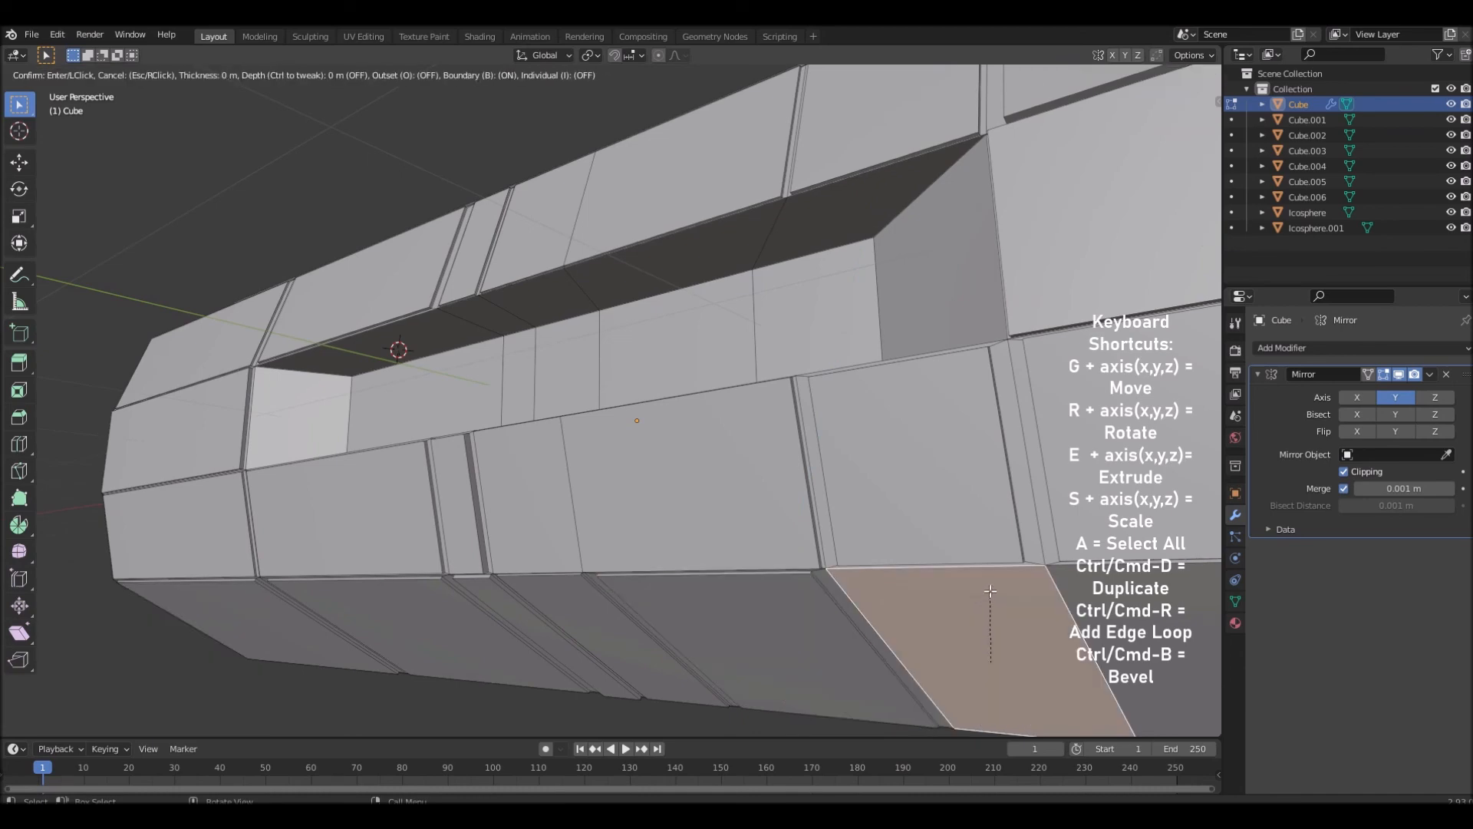
pyautogui.click(990, 598)
pyautogui.press('e')
pyautogui.click(990, 603)
# Inset the last lower slanted panel by the rear end about 0.0057 m and extrude it slightly outward
pyautogui.keyDown('shift'); pyautogui.moveTo(985, 618); pyautogui.dragTo(894, 594, button='middle'); pyautogui.keyUp('shift')
pyautogui.click(924, 580)
pyautogui.scroll(-5, 944, 577)
pyautogui.scroll(2, 964, 572)
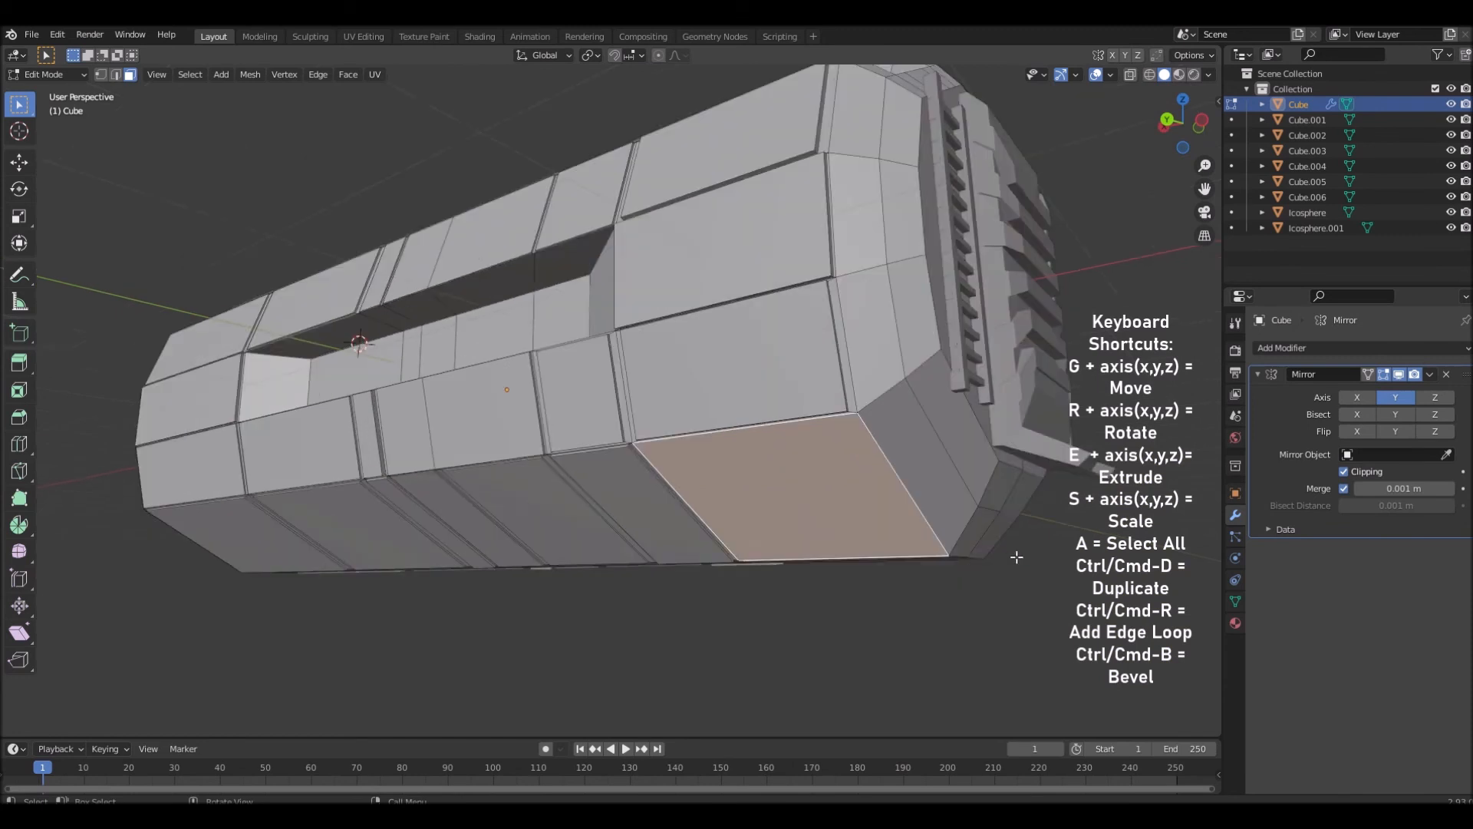
pyautogui.press('i')
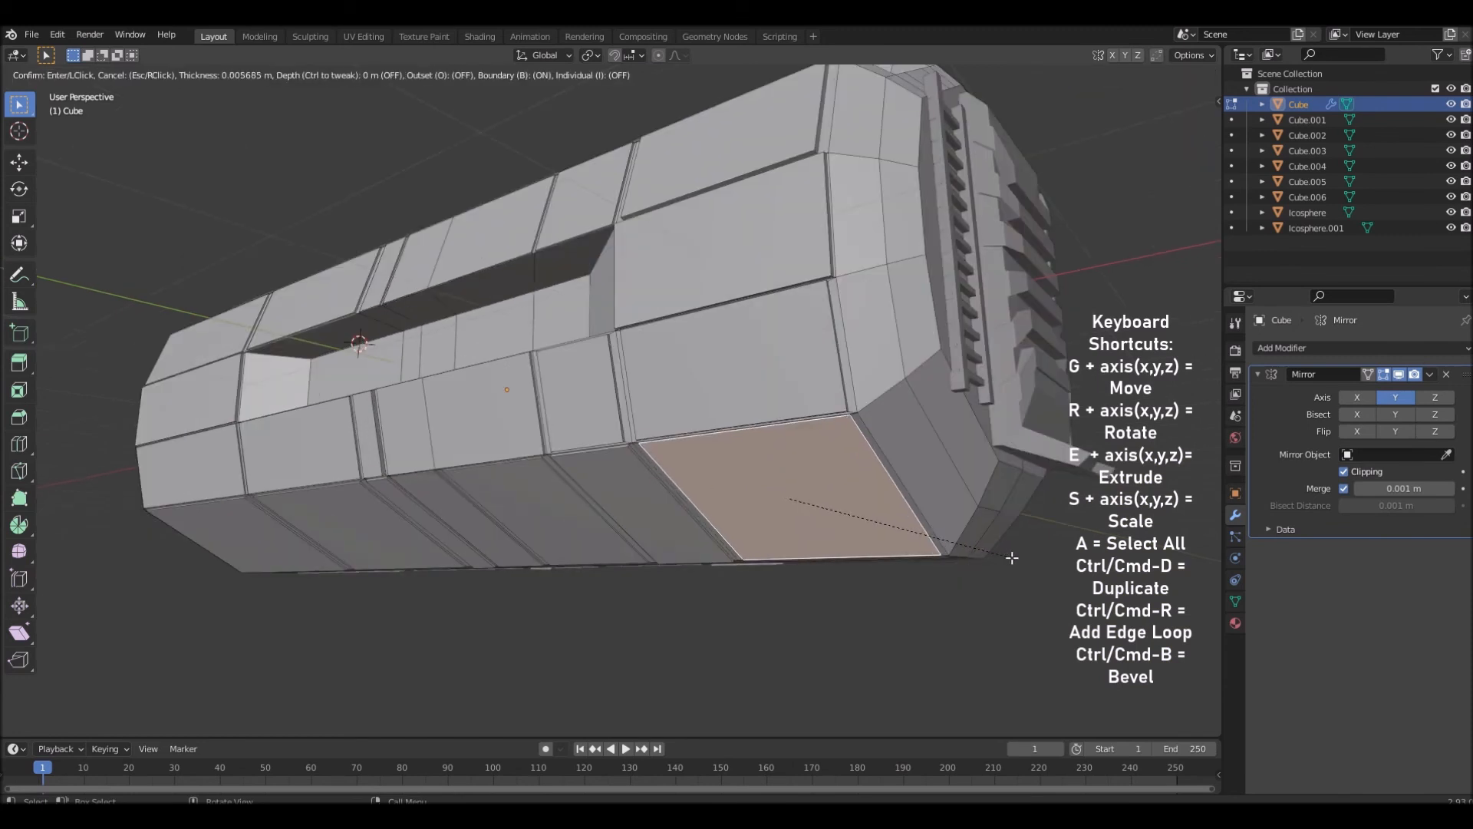
pyautogui.click(1011, 558)
pyautogui.press('e')
pyautogui.click(1011, 562)
pyautogui.moveTo(998, 568); pyautogui.dragTo(967, 612, button='middle')
pyautogui.press('g')
pyautogui.press('z')
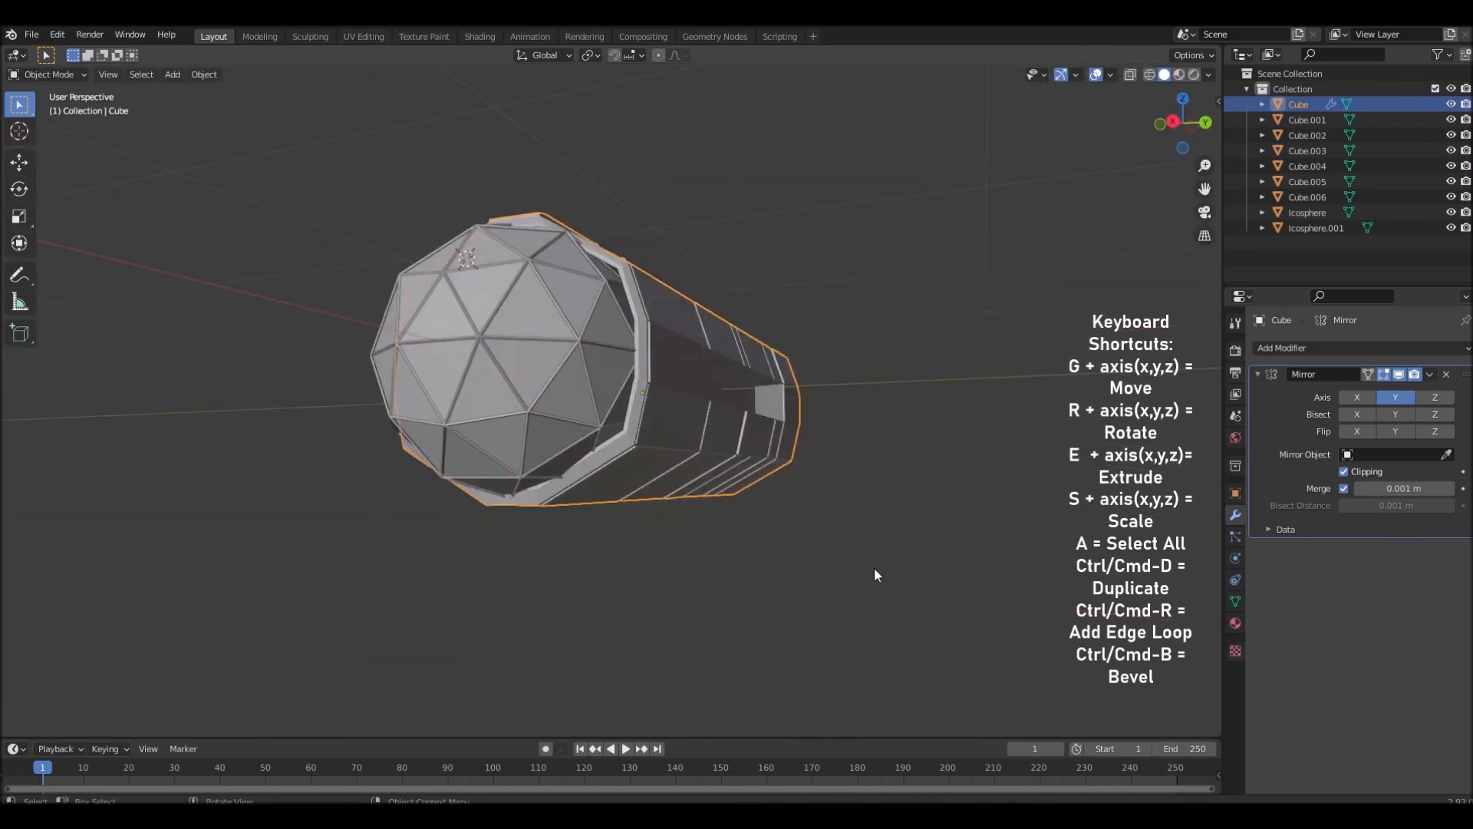
# Examine the panelled body and dome in rendered shading from several angles, then return to solid shading
pyautogui.moveTo(874, 569)
pyautogui.mouseDown(button='middle')
pyautogui.moveTo(779, 653)
pyautogui.moveTo(748, 732)
pyautogui.moveTo(881, 71)
pyautogui.moveTo(1002, 576)
pyautogui.moveTo(861, 565)
pyautogui.mouseUp(button='middle')
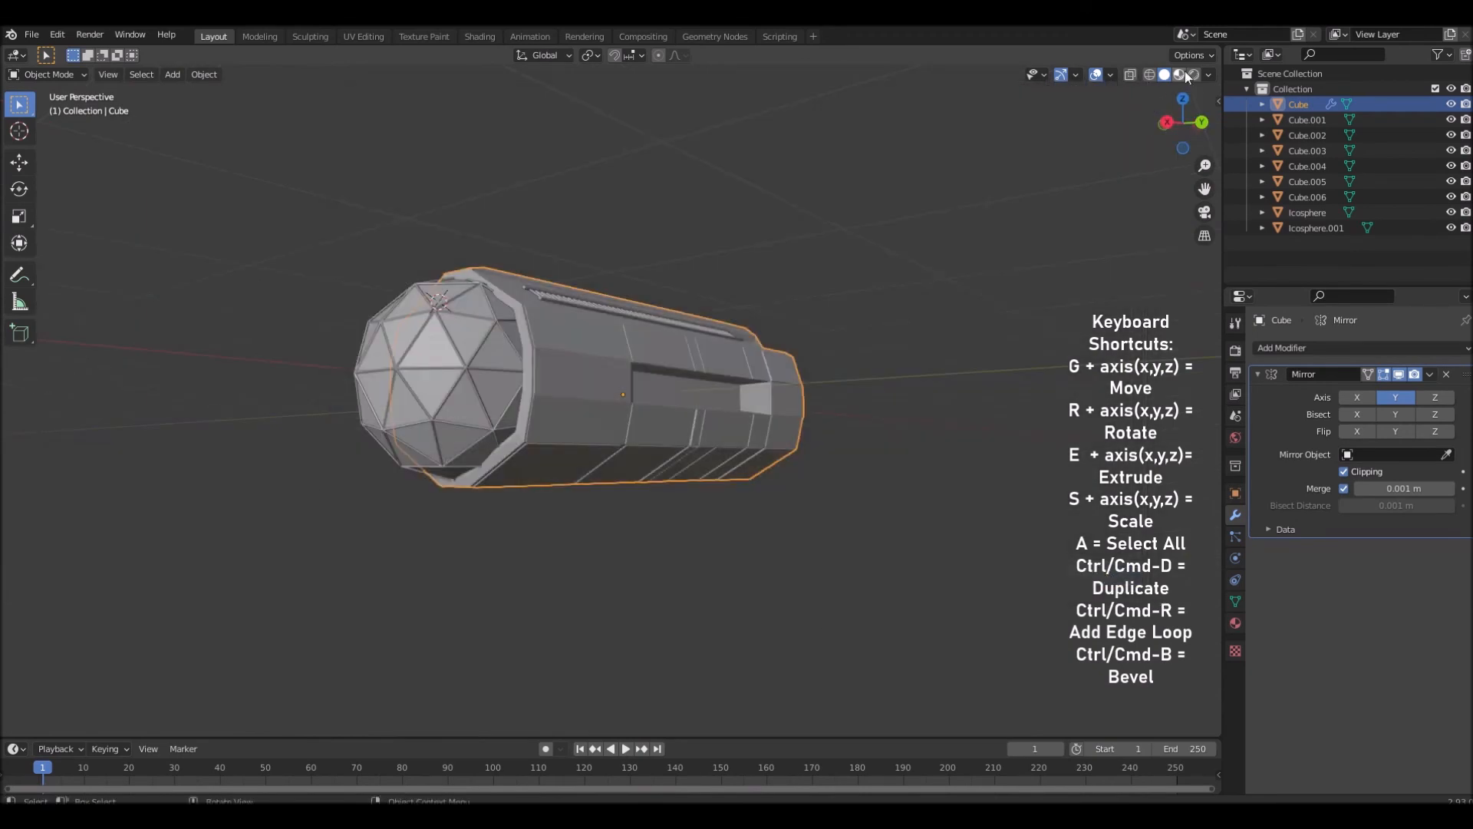
pyautogui.click(1190, 73)
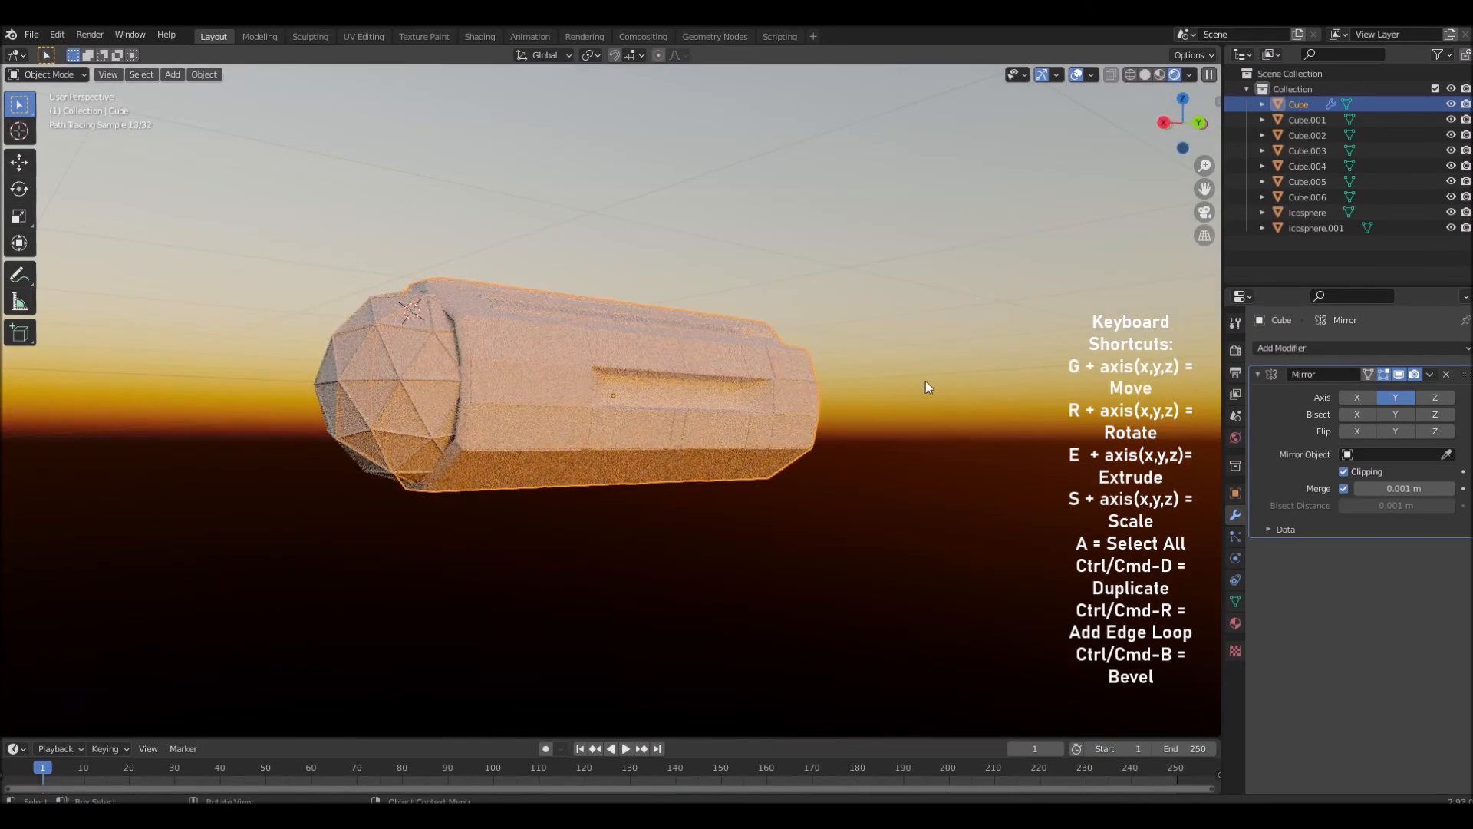
pyautogui.moveTo(658, 491); pyautogui.dragTo(674, 493, button='middle')
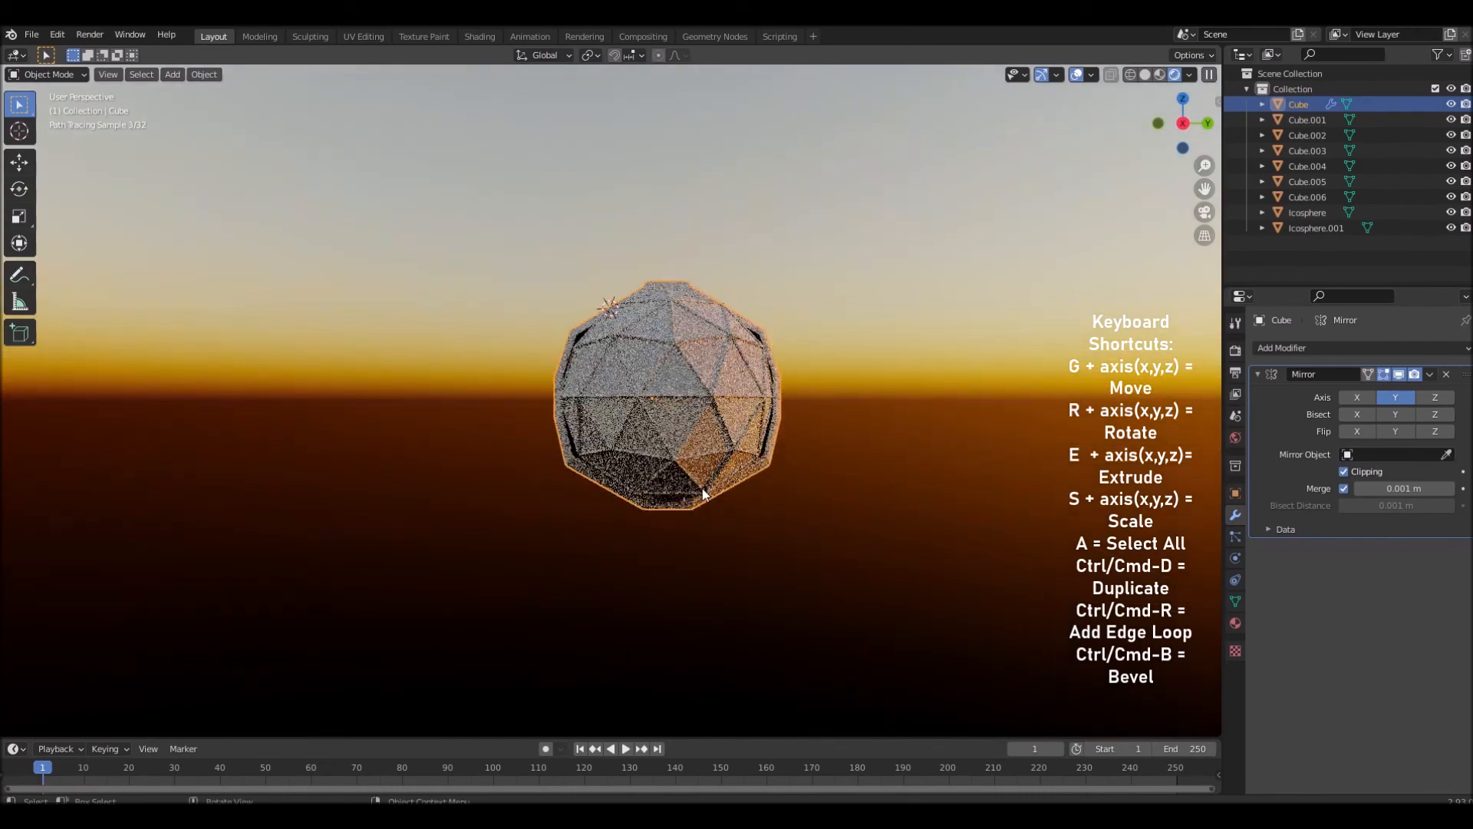
pyautogui.moveTo(766, 485)
pyautogui.mouseDown(button='middle')
pyautogui.moveTo(681, 463)
pyautogui.moveTo(844, 471)
pyautogui.moveTo(522, 466)
pyautogui.moveTo(472, 496)
pyautogui.moveTo(718, 488)
pyautogui.moveTo(936, 506)
pyautogui.moveTo(730, 524)
pyautogui.moveTo(789, 506)
pyautogui.moveTo(677, 490)
pyautogui.mouseUp(button='middle')
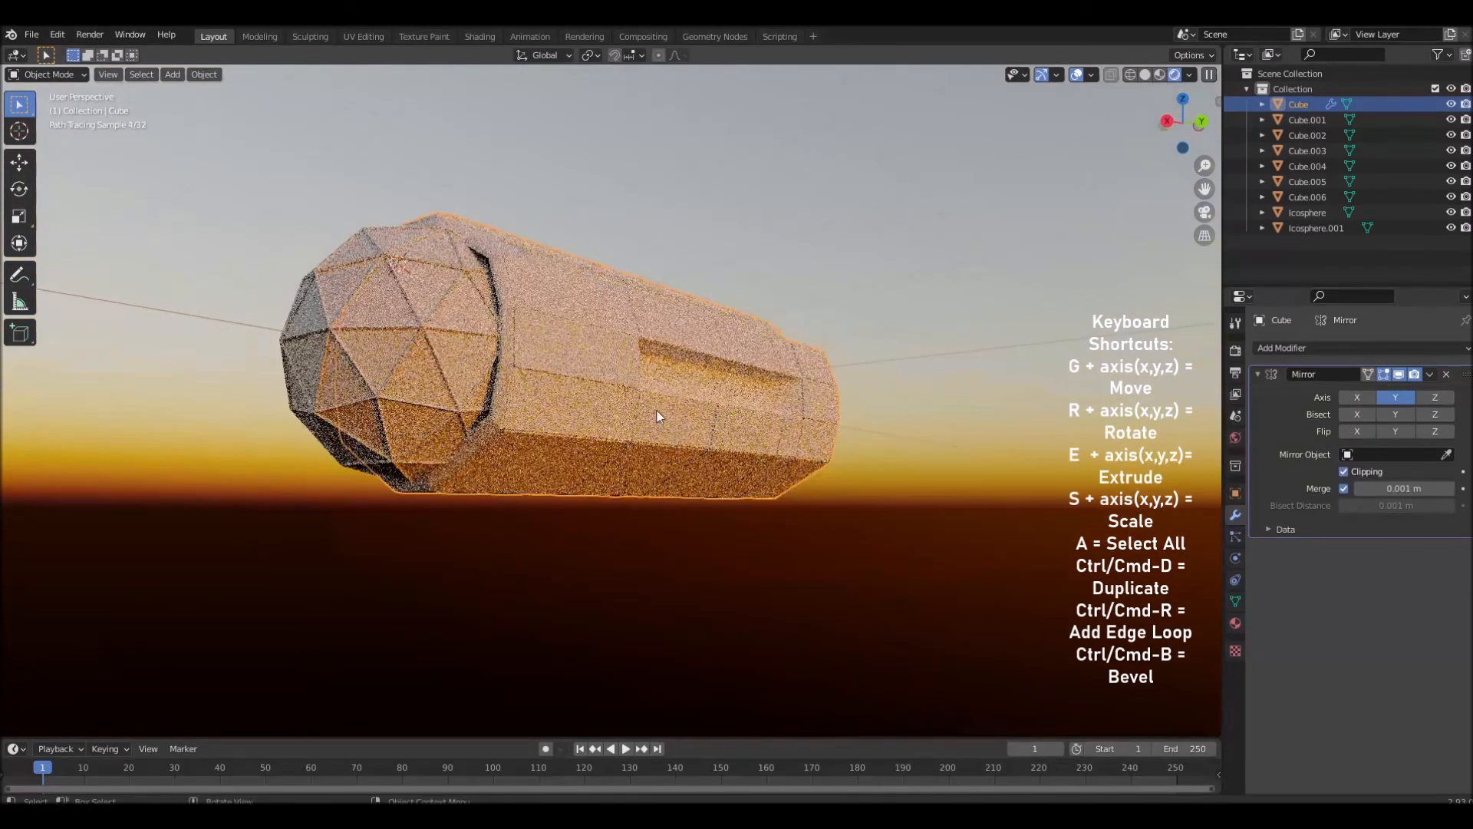
pyautogui.scroll(3, 614, 402)
pyautogui.scroll(-3, 548, 345)
pyautogui.moveTo(597, 390)
pyautogui.mouseDown(button='middle')
pyautogui.moveTo(750, 330)
pyautogui.moveTo(568, 412)
pyautogui.moveTo(494, 375)
pyautogui.moveTo(671, 351)
pyautogui.moveTo(705, 432)
pyautogui.moveTo(466, 482)
pyautogui.moveTo(523, 454)
pyautogui.moveTo(702, 422)
pyautogui.moveTo(850, 445)
pyautogui.moveTo(826, 431)
pyautogui.moveTo(748, 472)
pyautogui.moveTo(796, 416)
pyautogui.moveTo(789, 446)
pyautogui.moveTo(791, 422)
pyautogui.mouseUp(button='middle')
pyautogui.click(1147, 75)
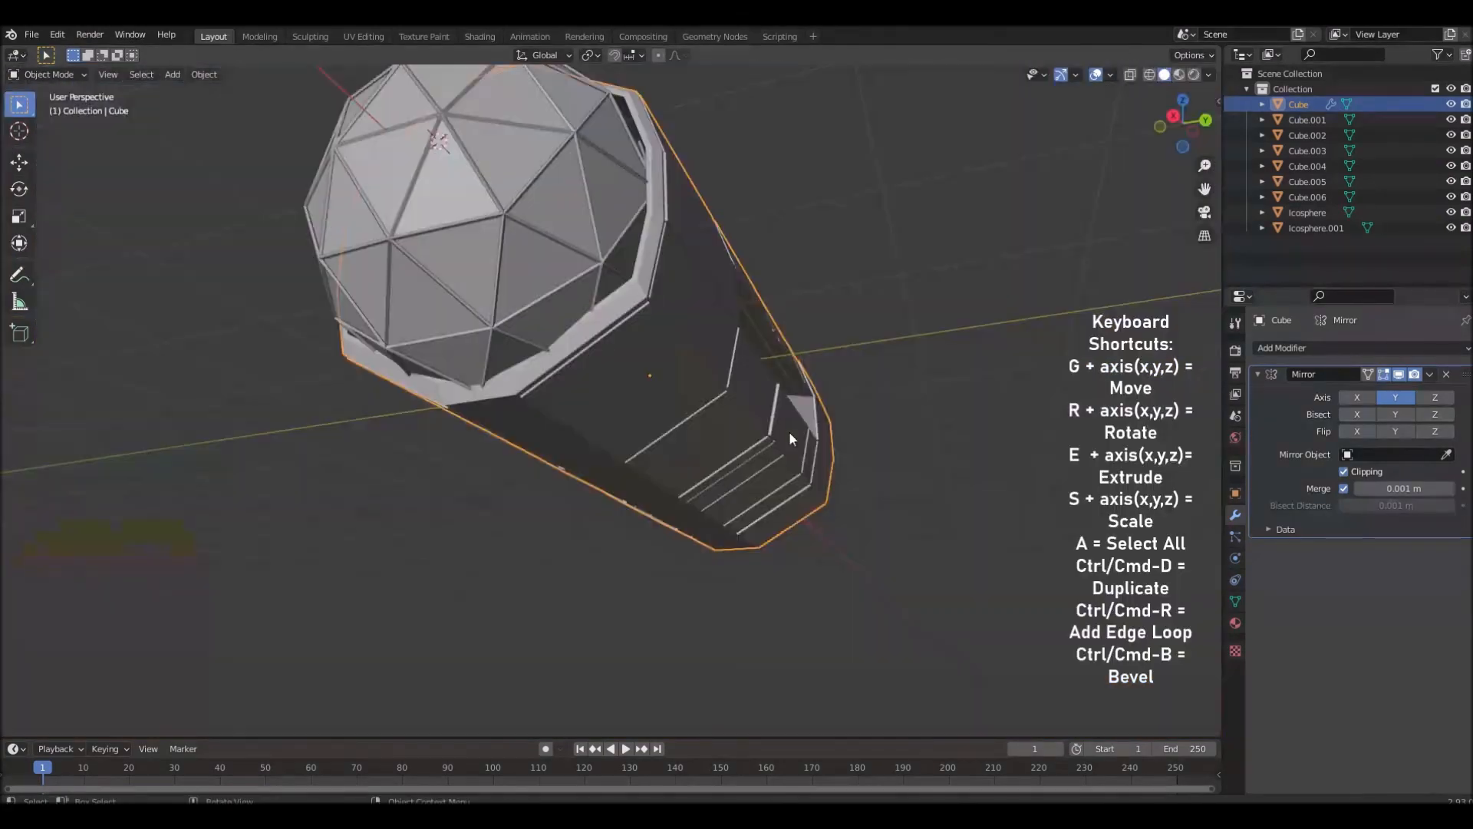
# In Edit Mode, select the full-length strip of faces along the body's underside and extrude it downward 0.634 m
pyautogui.press('Tab')
pyautogui.moveTo(612, 382); pyautogui.dragTo(599, 342, button='middle')
pyautogui.click(598, 330)
pyautogui.keyDown('shift'); pyautogui.click(672, 419); pyautogui.keyUp('shift')
pyautogui.click(652, 419)
pyautogui.keyDown('shift'); pyautogui.click(612, 357); pyautogui.keyUp('shift')
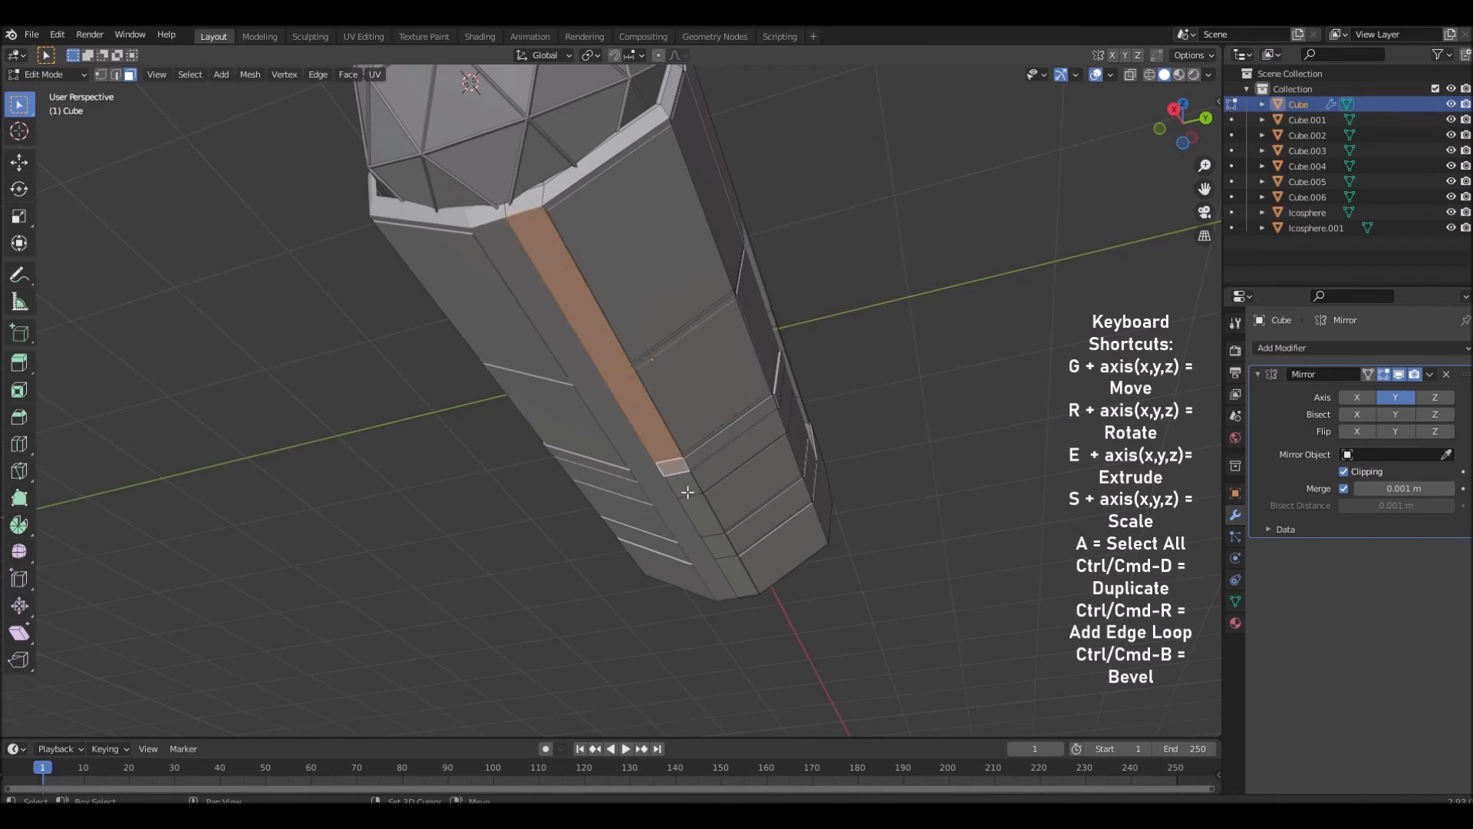
pyautogui.moveTo(865, 555); pyautogui.dragTo(847, 486, button='middle')
pyautogui.scroll(3, 846, 485)
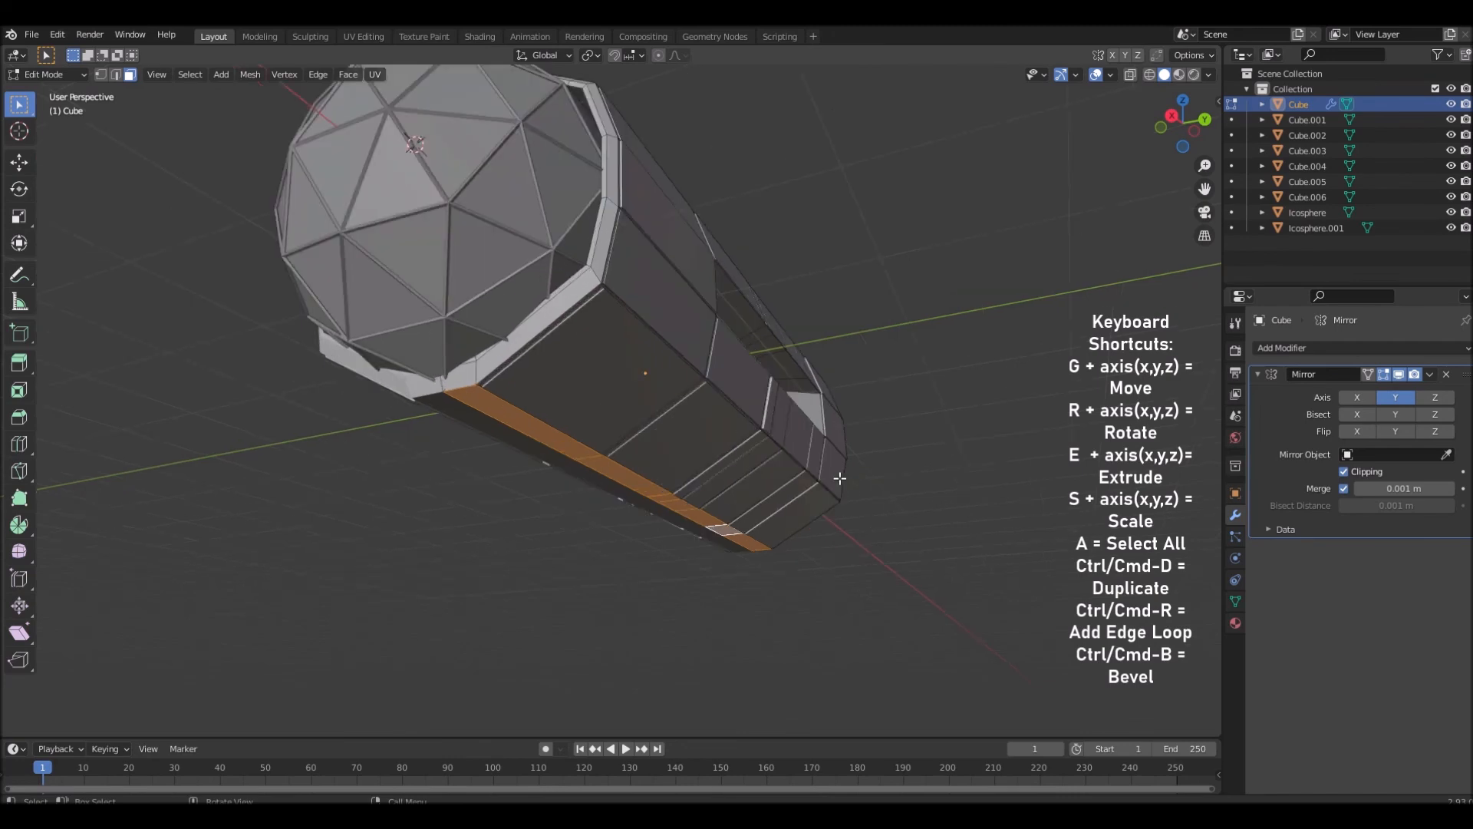
pyautogui.press('e')
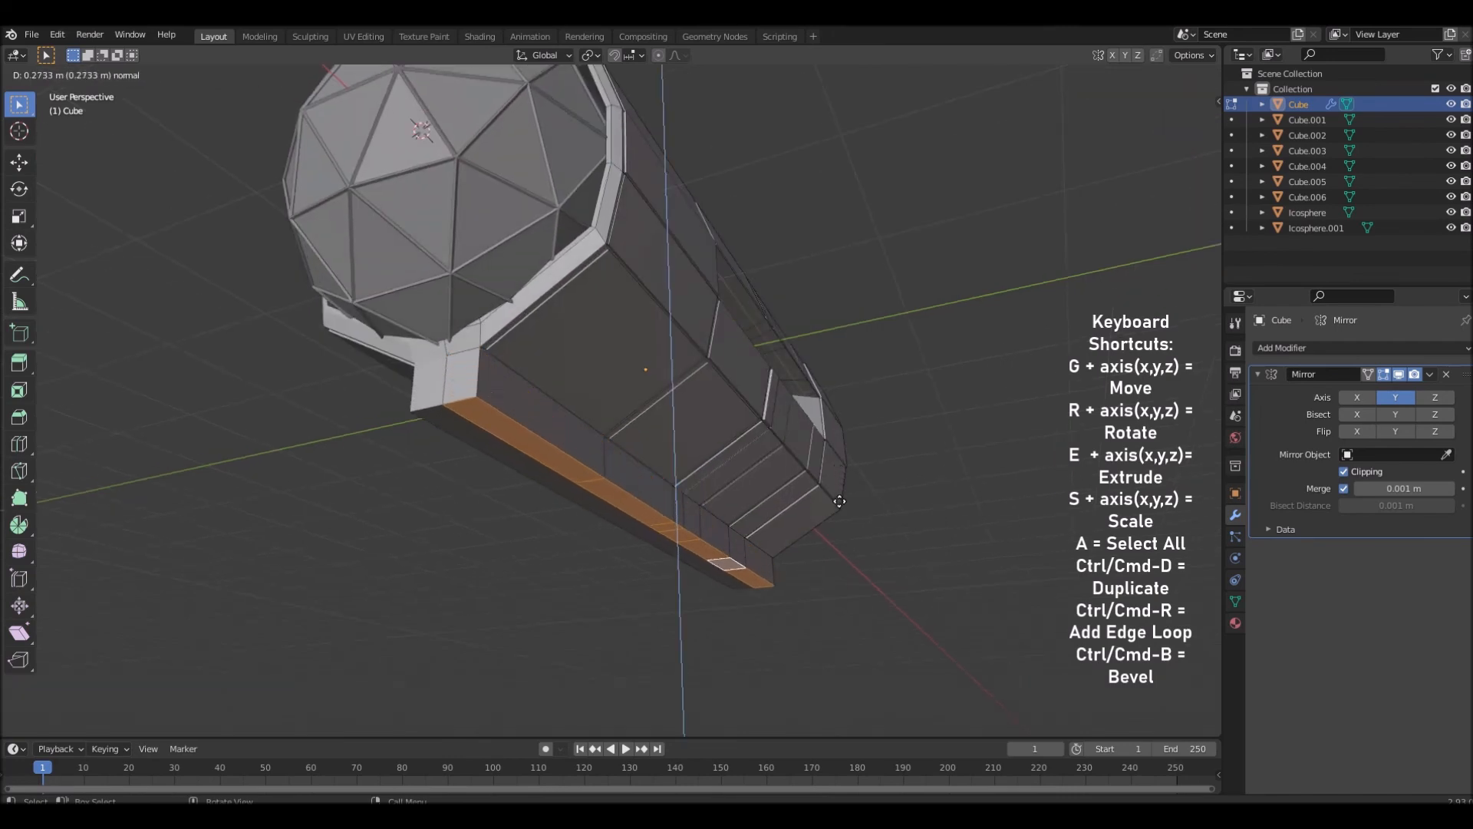
pyautogui.click(829, 550)
pyautogui.moveTo(828, 551); pyautogui.dragTo(1018, 614, button='middle')
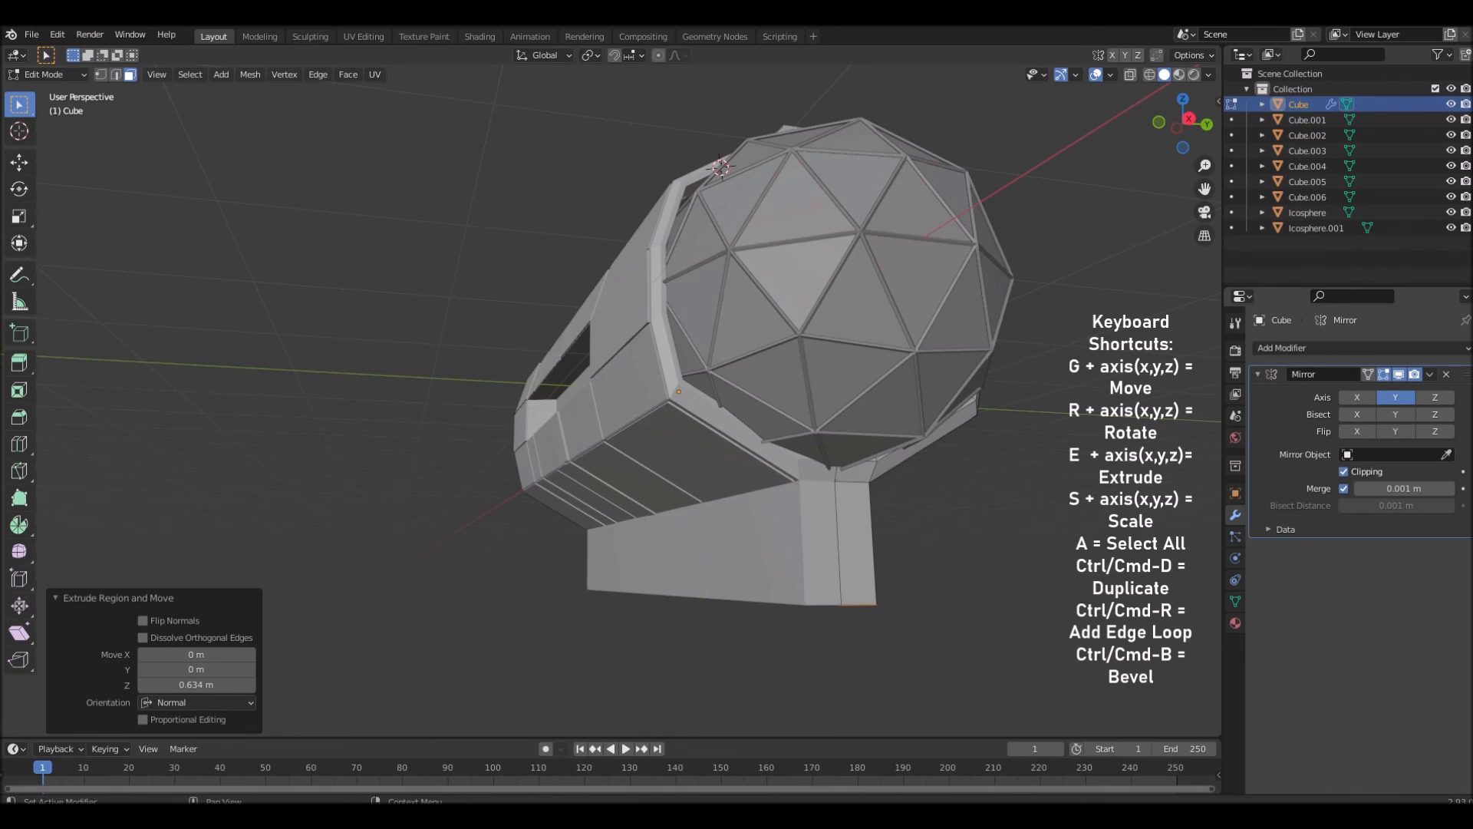
pyautogui.moveTo(923, 675); pyautogui.dragTo(1003, 565, button='middle')
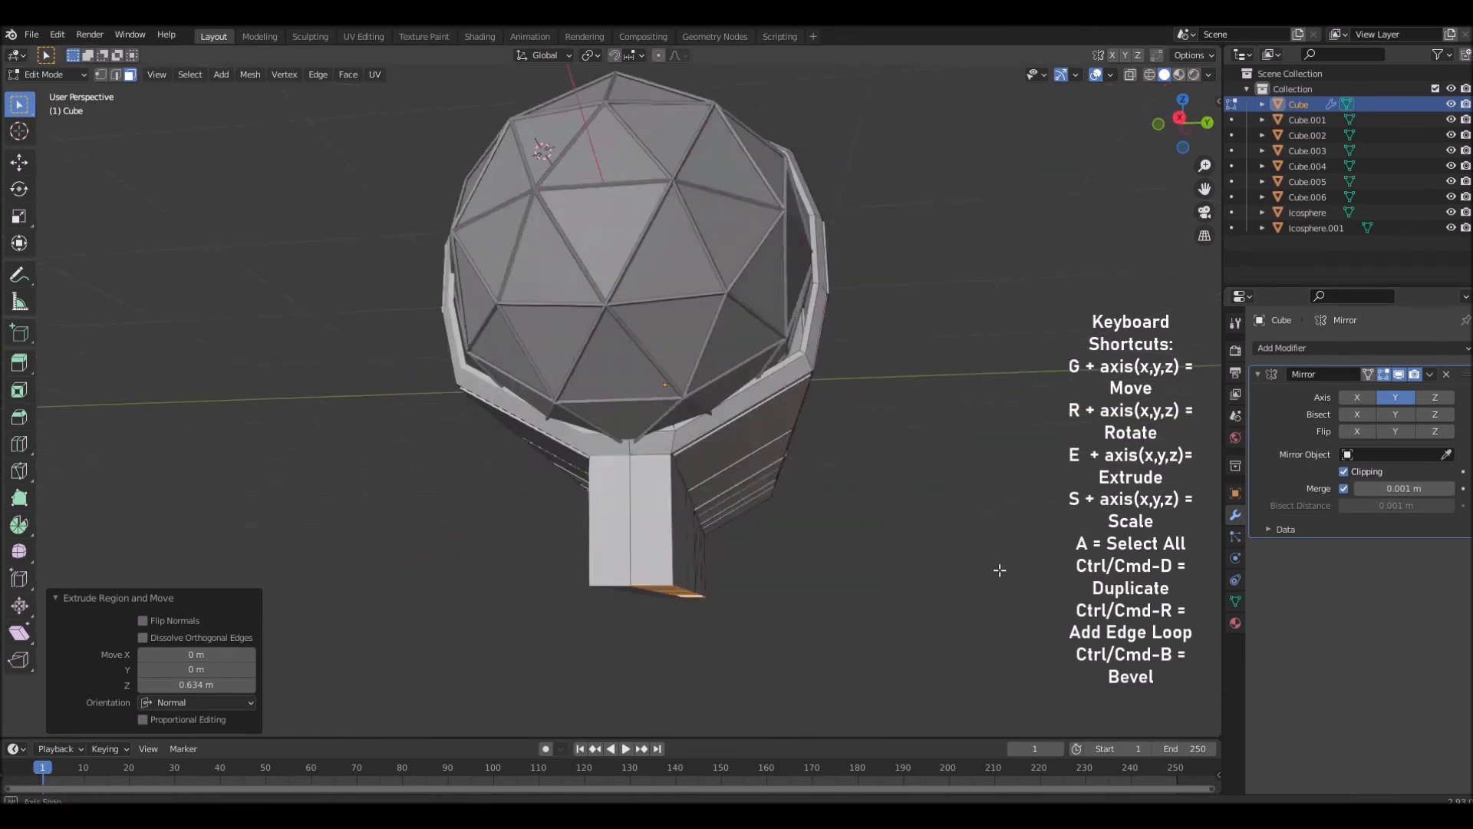
# Raise the underside block's bottom faces 0.43225 m along Z and extrude them downward another 0.52348 m
pyautogui.press('g')
pyautogui.press('z')
pyautogui.click(1002, 516)
pyautogui.moveTo(996, 516); pyautogui.dragTo(1037, 544, button='middle')
pyautogui.scroll(1, 1011, 522)
pyautogui.press('e')
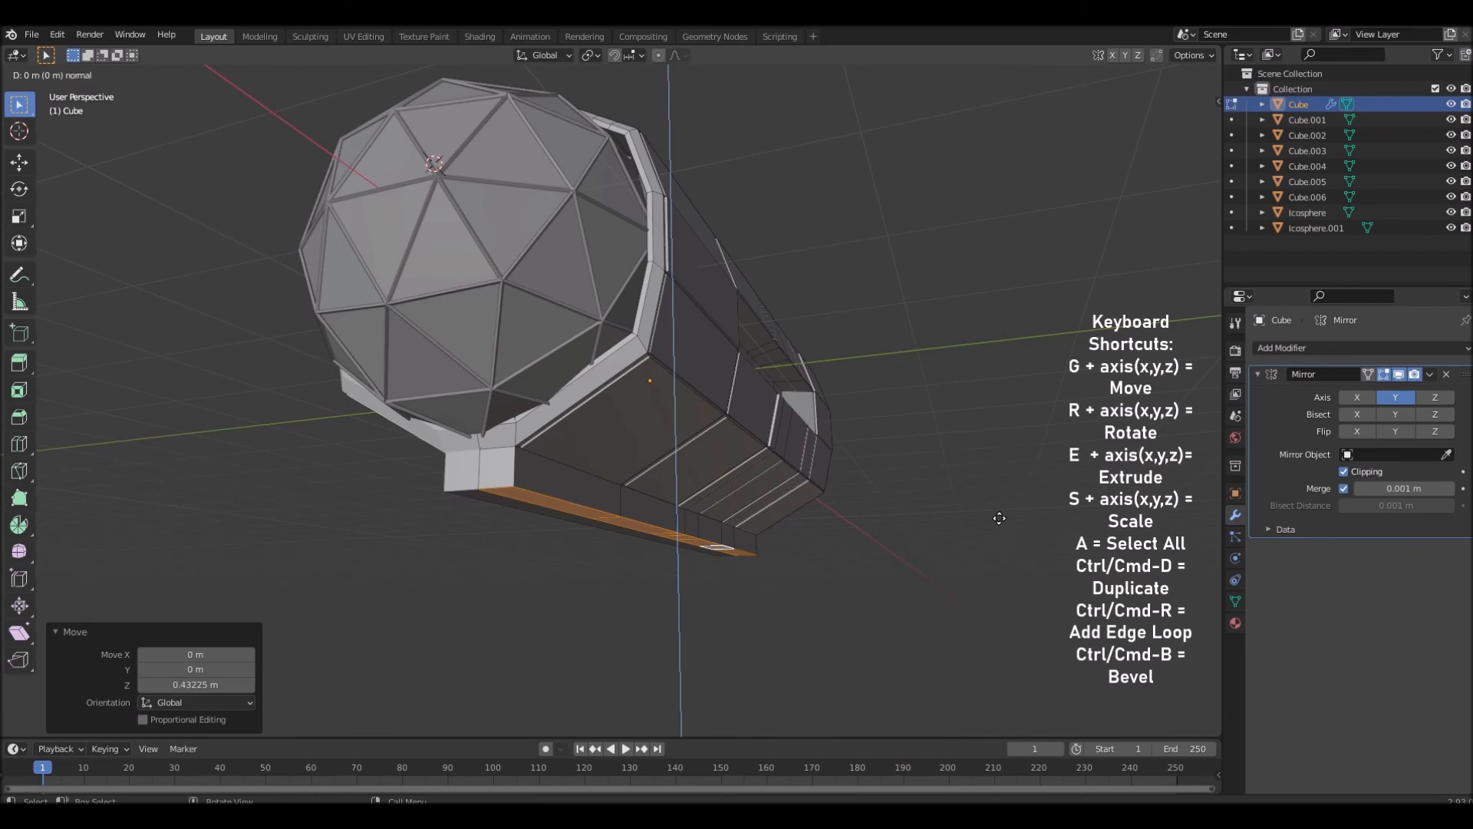
pyautogui.click(992, 583)
pyautogui.moveTo(989, 585); pyautogui.dragTo(956, 626, button='middle')
pyautogui.moveTo(793, 607); pyautogui.dragTo(700, 539, button='middle')
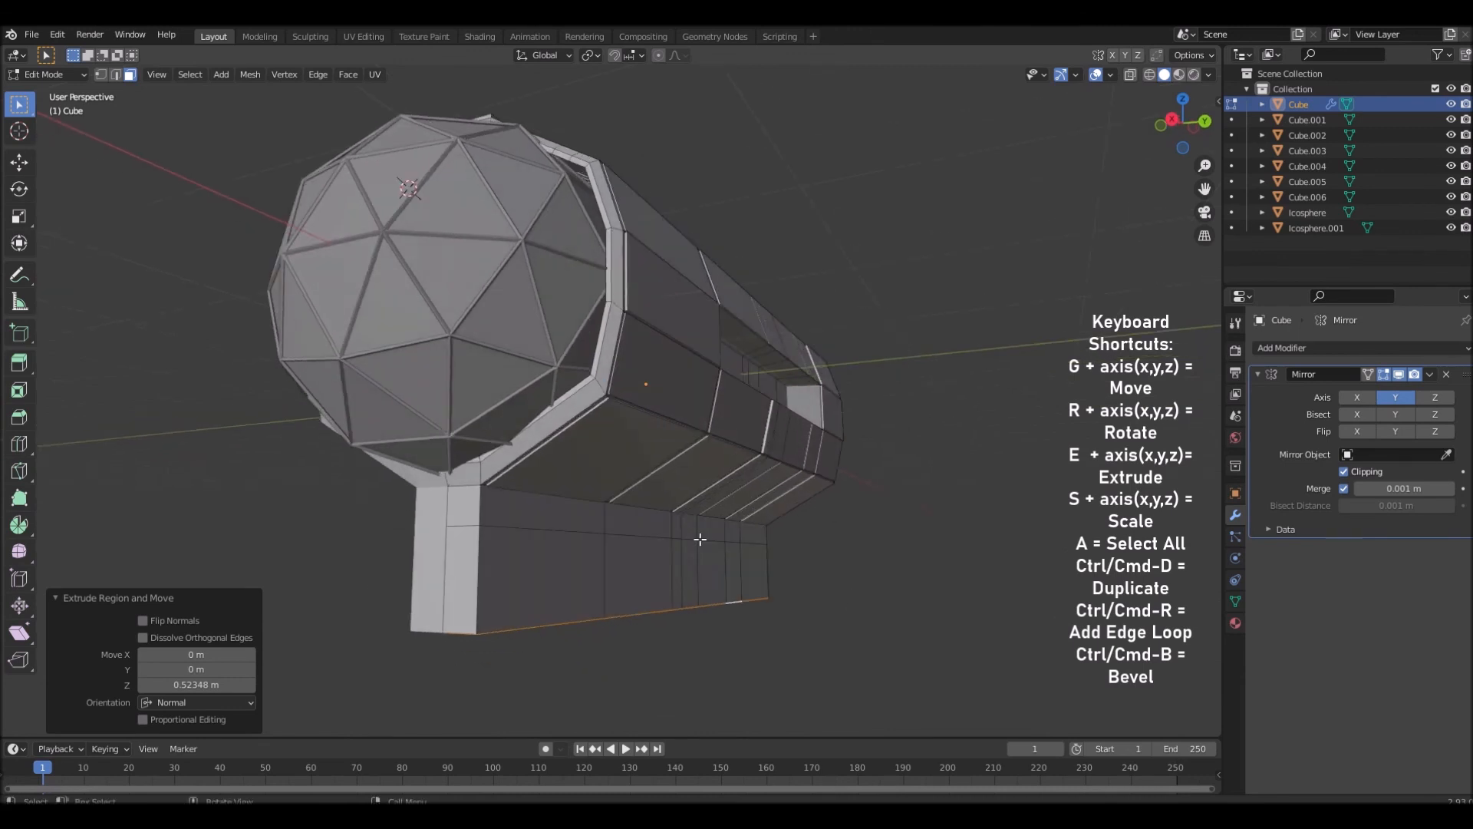
# Add five evenly spaced horizontal loop cuts around the lower section of the underside block
pyautogui.click(476, 581)
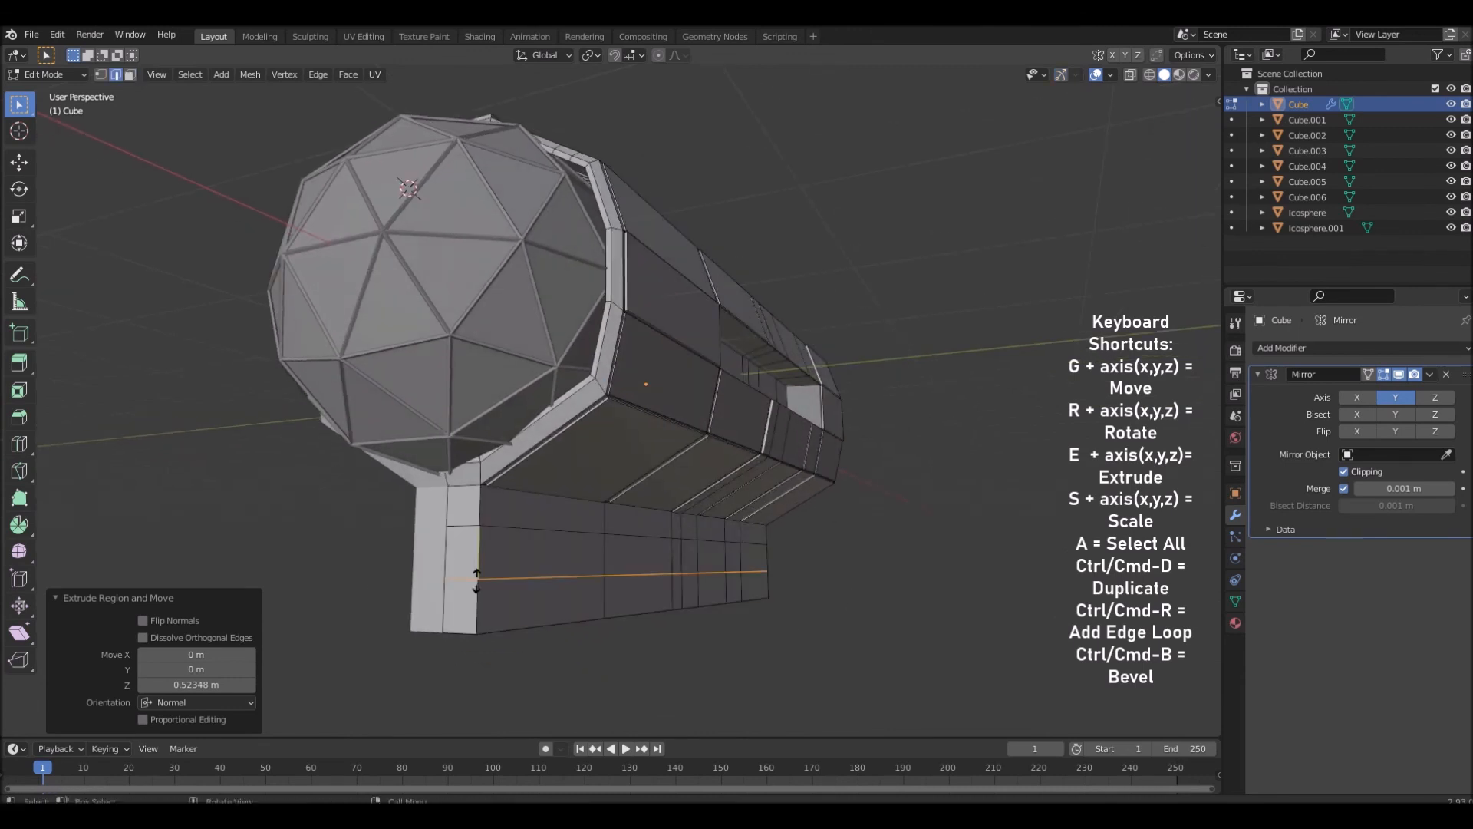
pyautogui.rightClick(456, 593)
pyautogui.click(251, 600)
pyautogui.click(251, 600)
pyautogui.click(251, 600)
pyautogui.click(251, 600)
pyautogui.scroll(3, 484, 629)
pyautogui.scroll(-2, 509, 638)
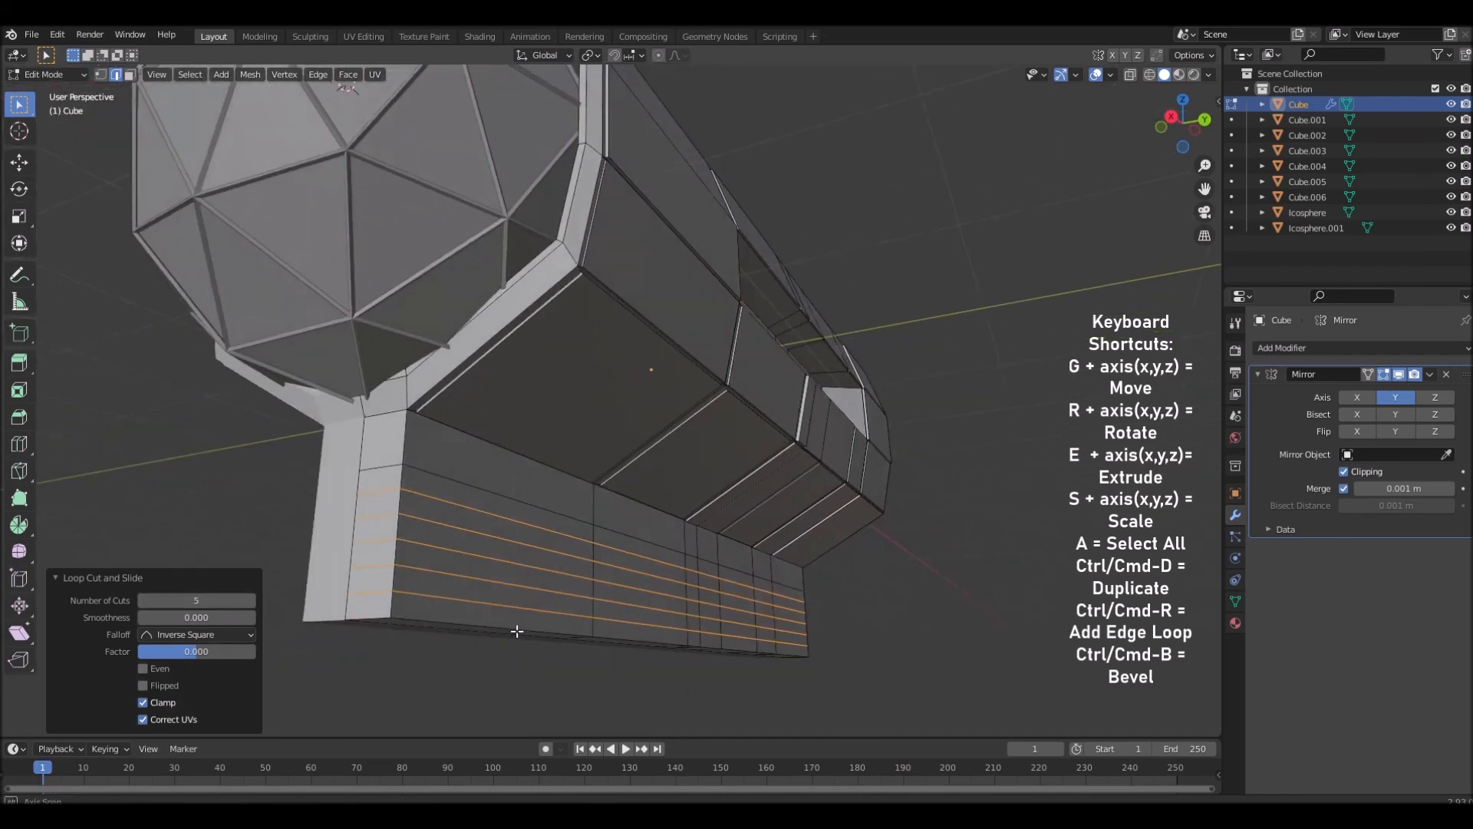
# Select three alternating horizontal face bands around the underside block, extrude them and scale them outward slightly into protruding ribs
pyautogui.click(130, 75)
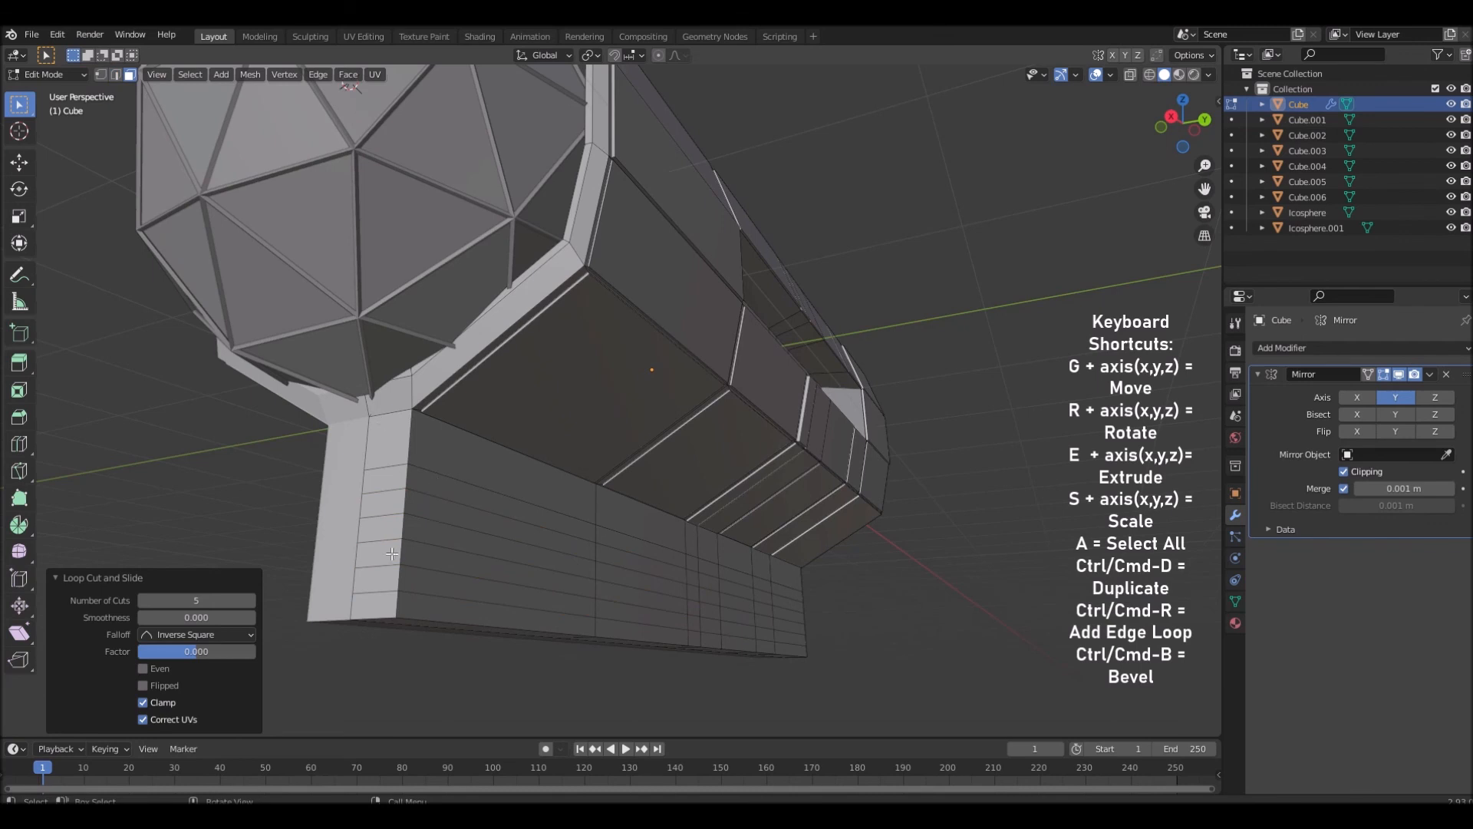
pyautogui.keyDown('alt'); pyautogui.click(401, 581); pyautogui.keyUp('alt')
pyautogui.keyDown('alt'); pyautogui.keyDown('shift'); pyautogui.click(403, 529); pyautogui.keyUp('shift'); pyautogui.keyUp('alt')
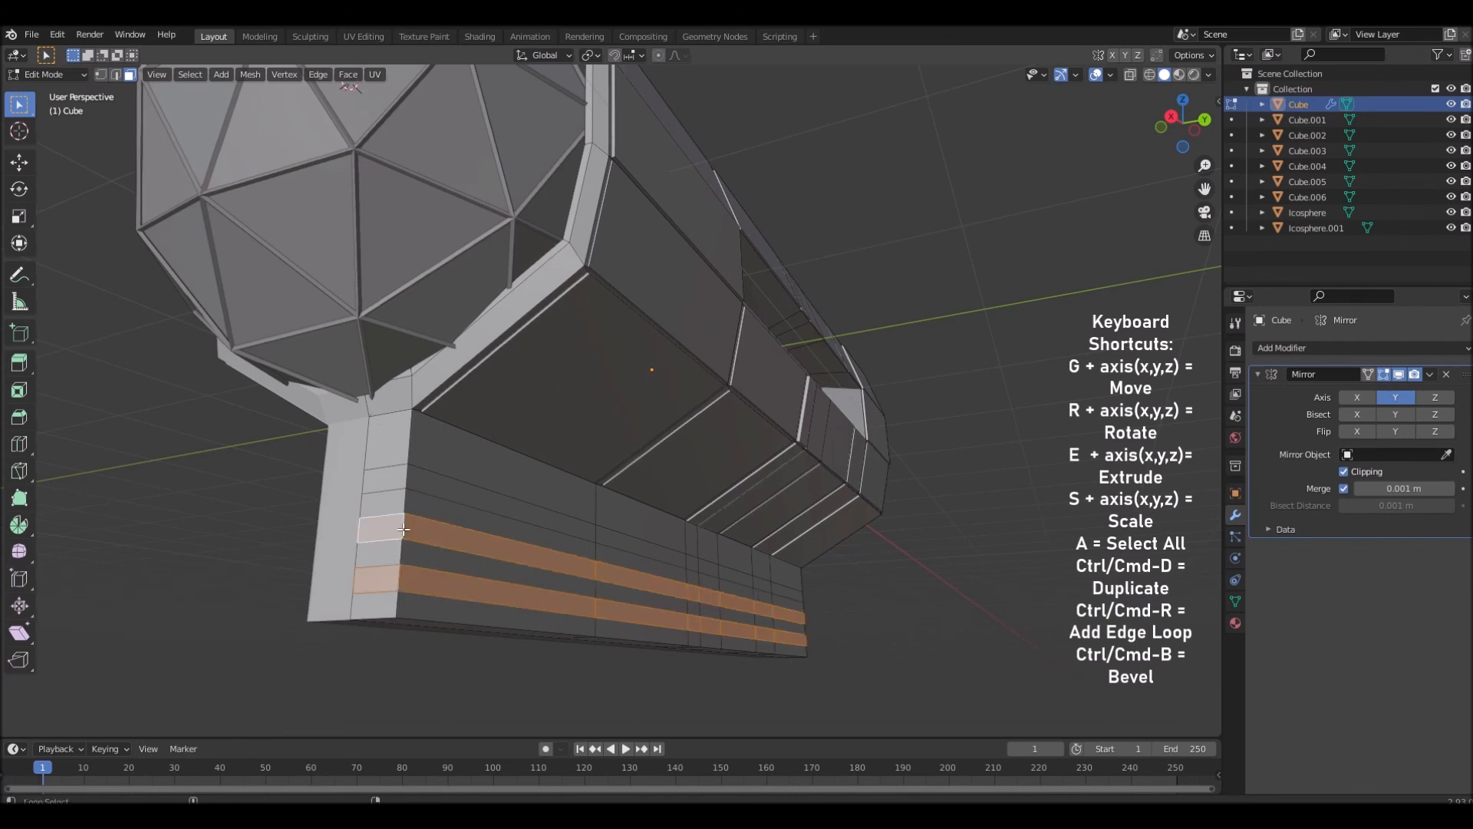
pyautogui.keyDown('alt'); pyautogui.keyDown('shift'); pyautogui.click(475, 495); pyautogui.keyUp('shift'); pyautogui.keyUp('alt')
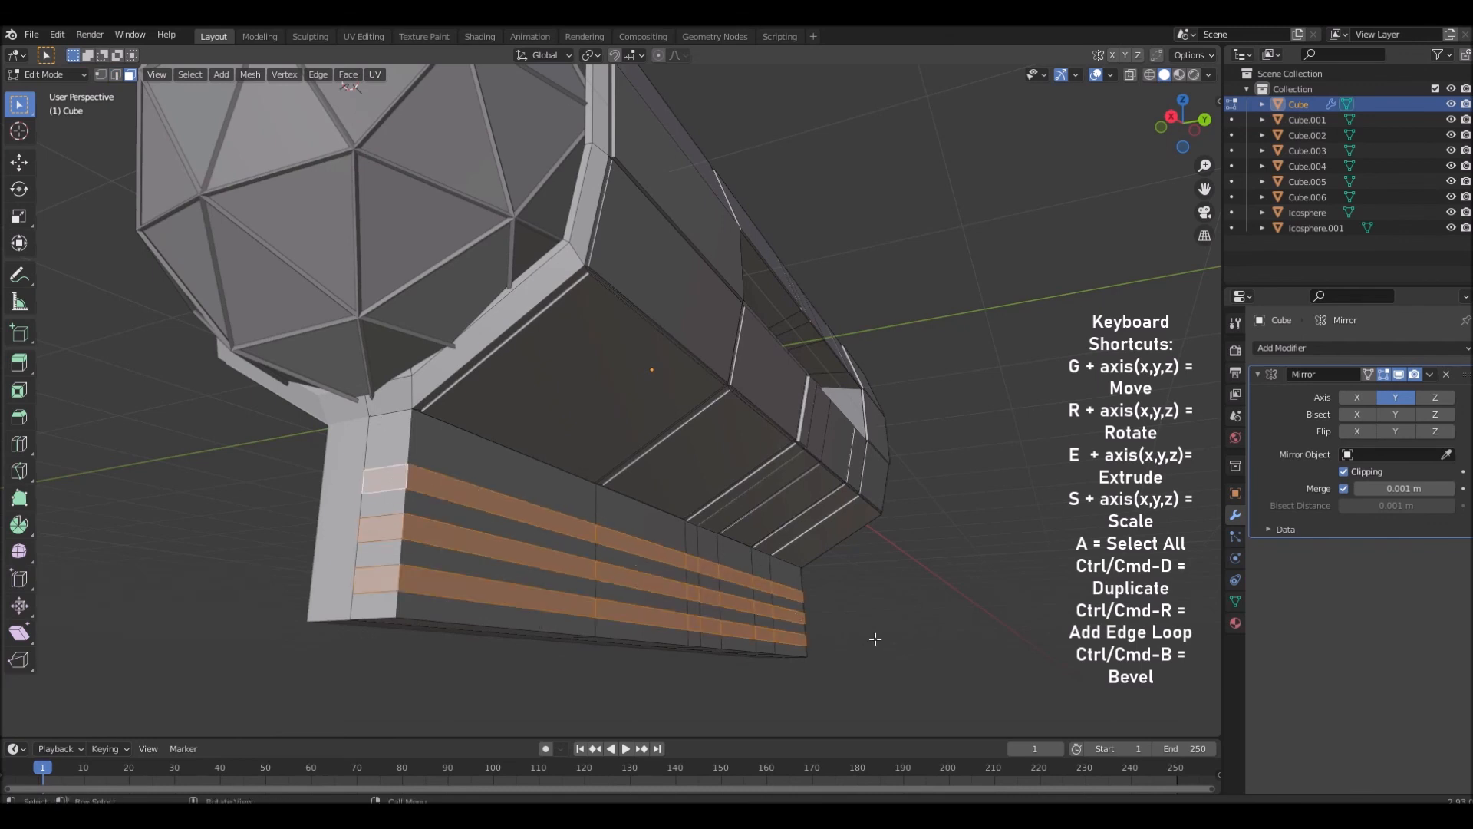
pyautogui.moveTo(903, 641); pyautogui.dragTo(969, 627, button='middle')
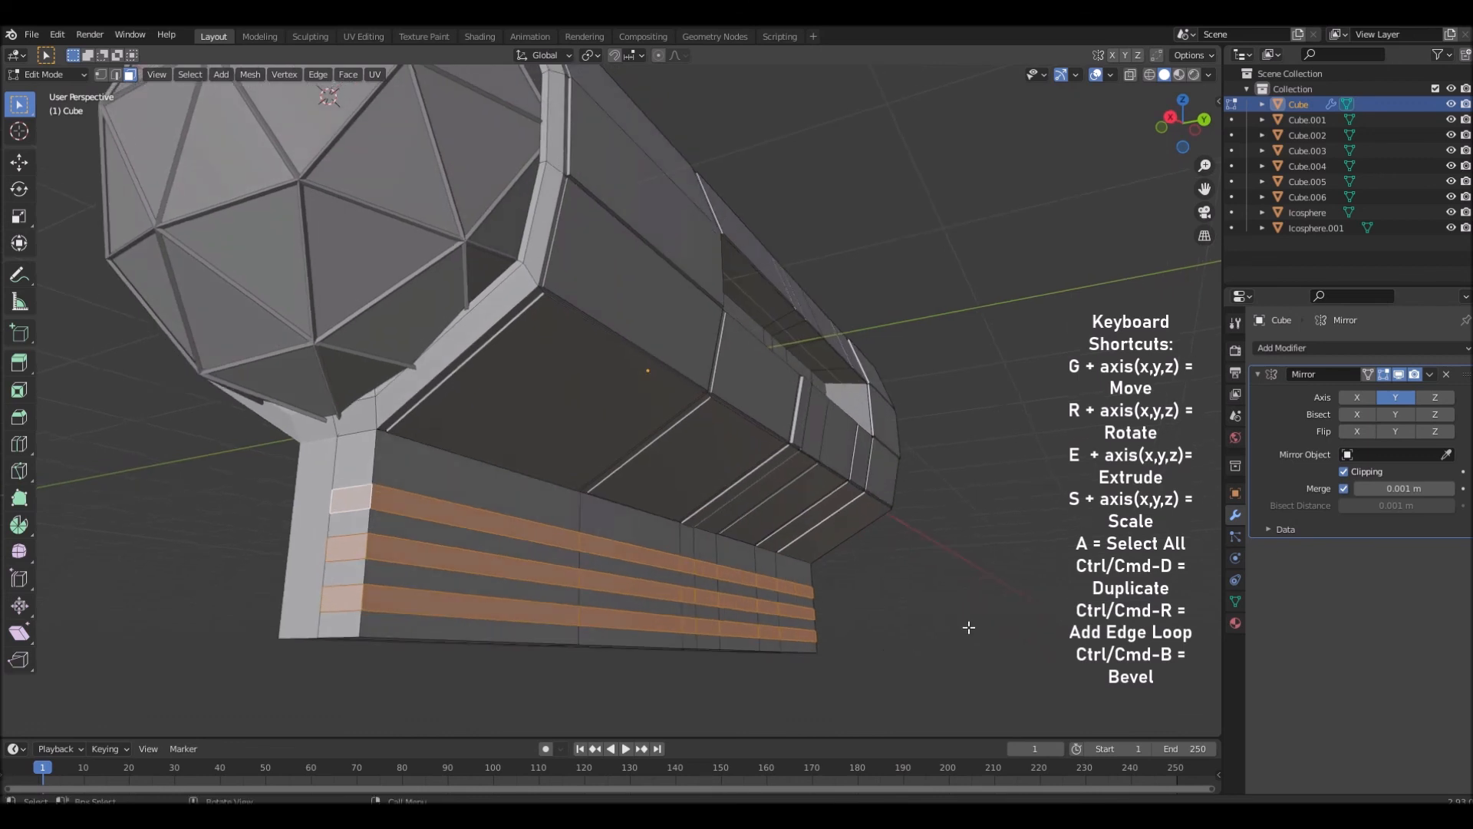
pyautogui.press('e')
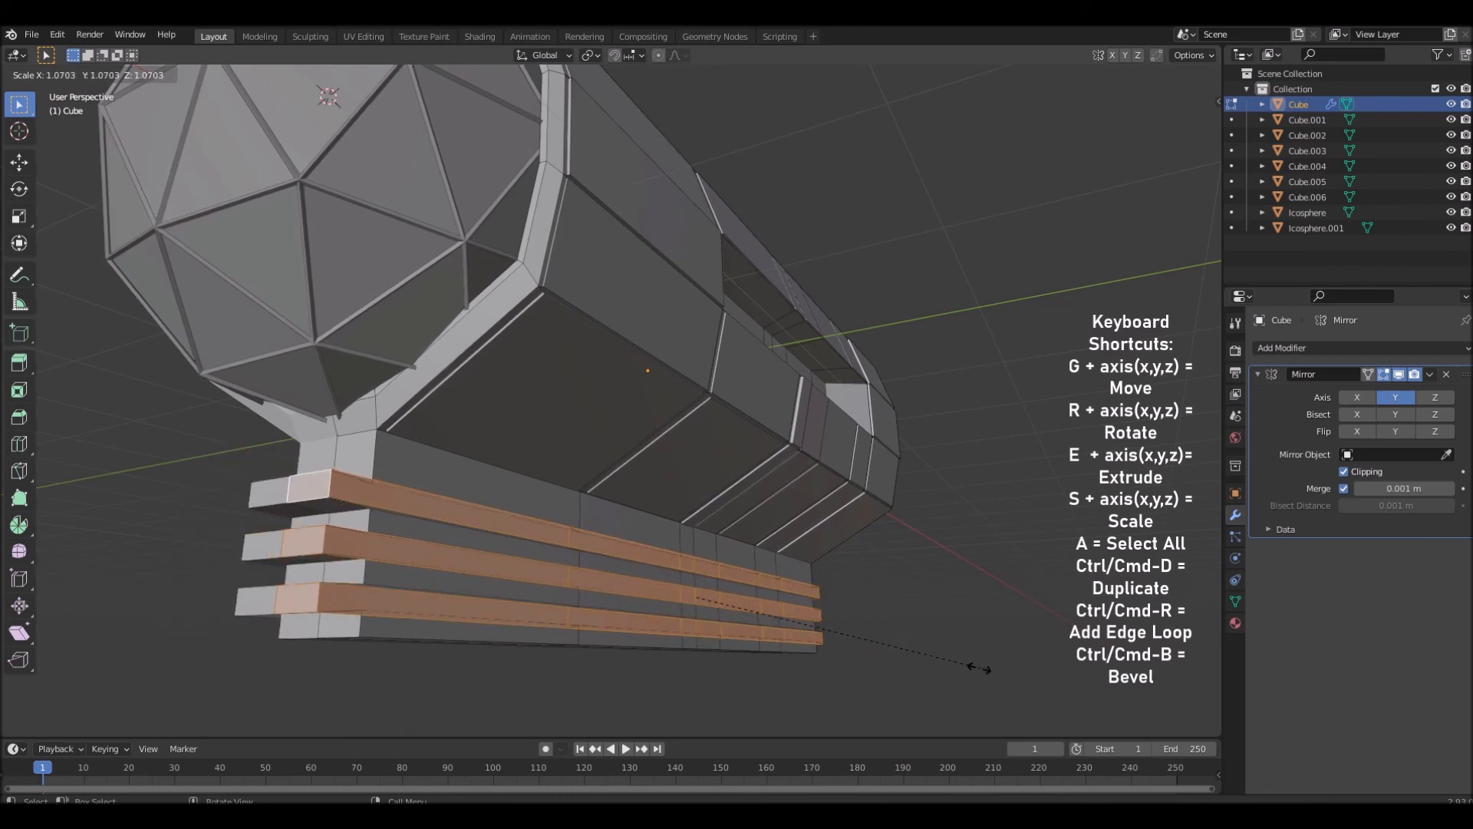
pyautogui.click(944, 669)
pyautogui.moveTo(944, 670); pyautogui.dragTo(913, 681, button='middle')
pyautogui.click(940, 505)
pyautogui.moveTo(940, 505); pyautogui.dragTo(573, 423, button='middle')
pyautogui.press('Tab')
pyautogui.scroll(-4, 916, 528)
# Select the faces along the bottom of the ribbed underside block and raise them about 0.042 m along Z
pyautogui.press('Tab')
pyautogui.scroll(3, 572, 423)
pyautogui.moveTo(719, 490); pyautogui.dragTo(585, 402, button='middle')
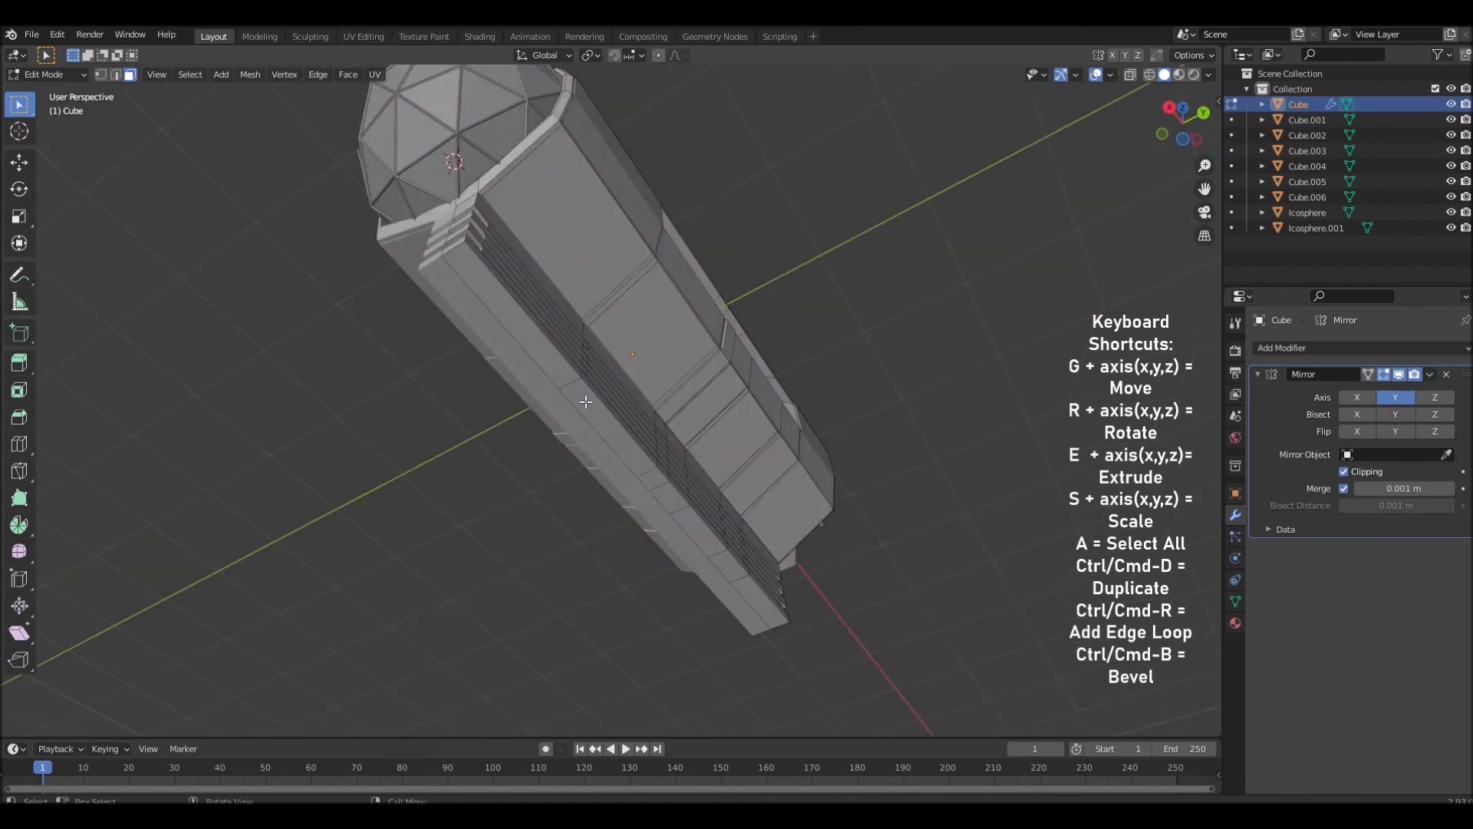
pyautogui.keyDown('shift'); pyautogui.click(614, 432); pyautogui.keyUp('shift')
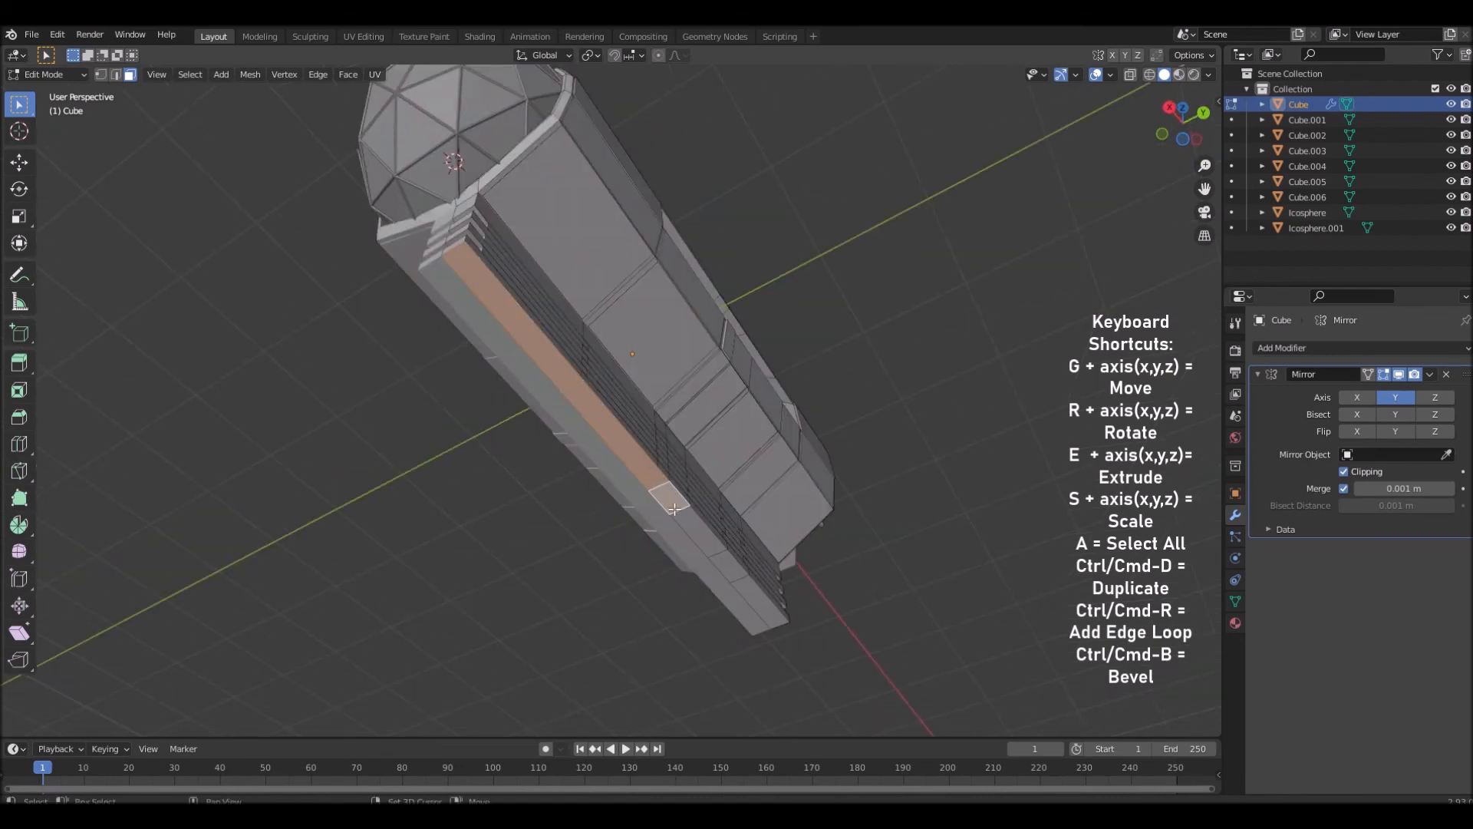
pyautogui.moveTo(760, 577); pyautogui.dragTo(758, 641, button='middle')
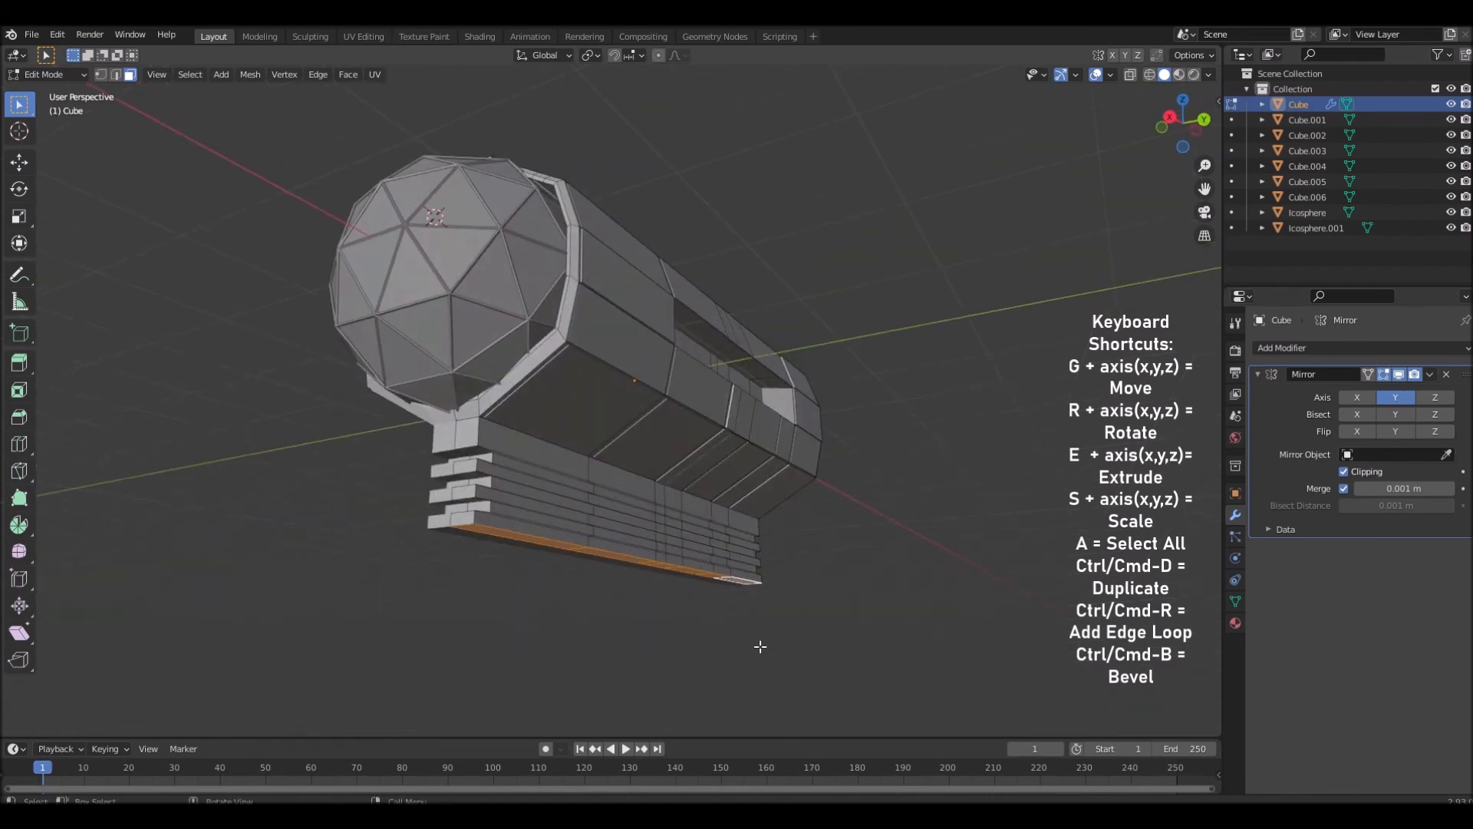
pyautogui.press('g')
pyautogui.press('z')
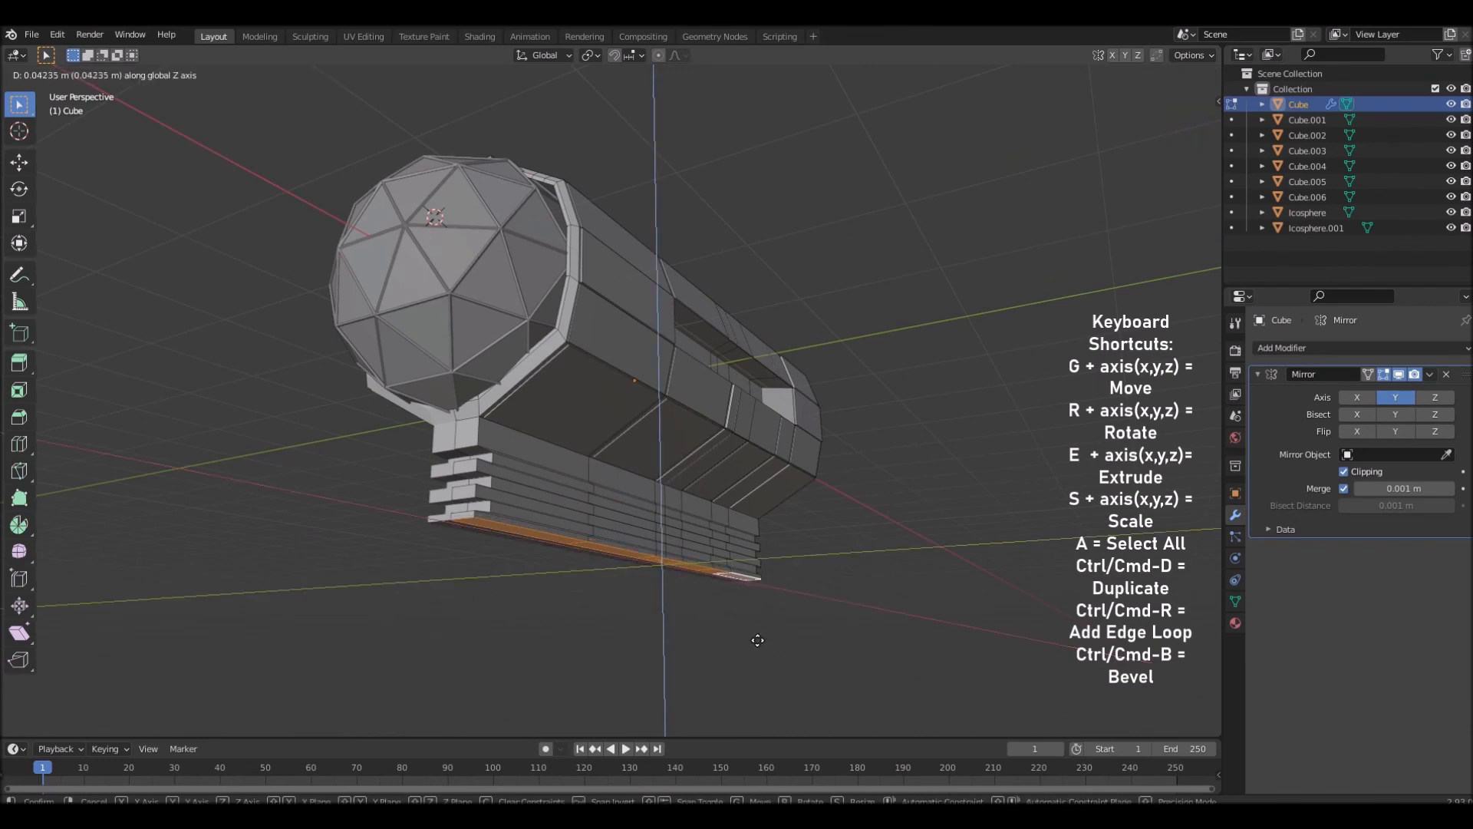
pyautogui.click(758, 640)
pyautogui.moveTo(757, 637); pyautogui.dragTo(836, 618, button='middle')
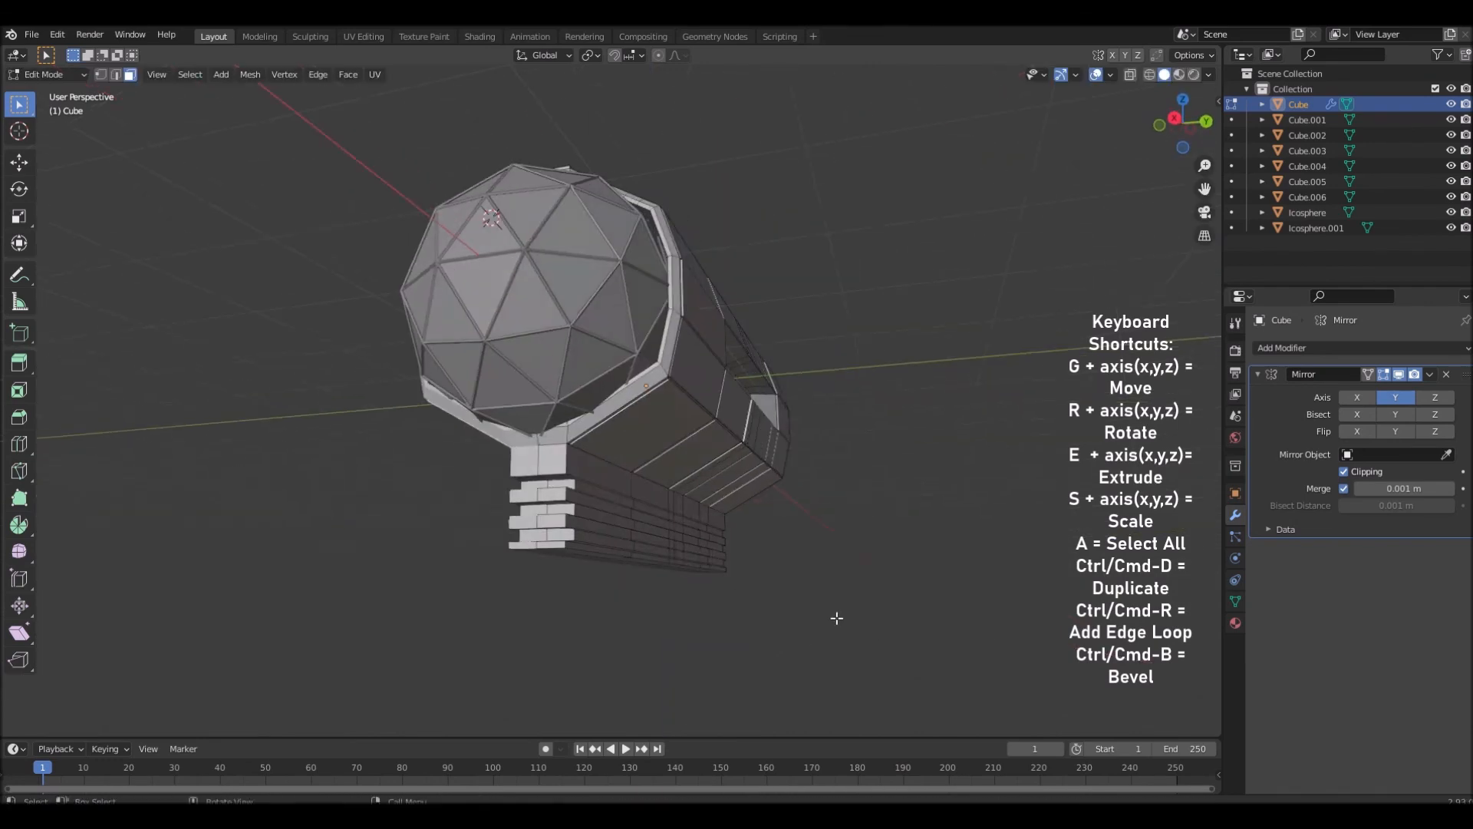